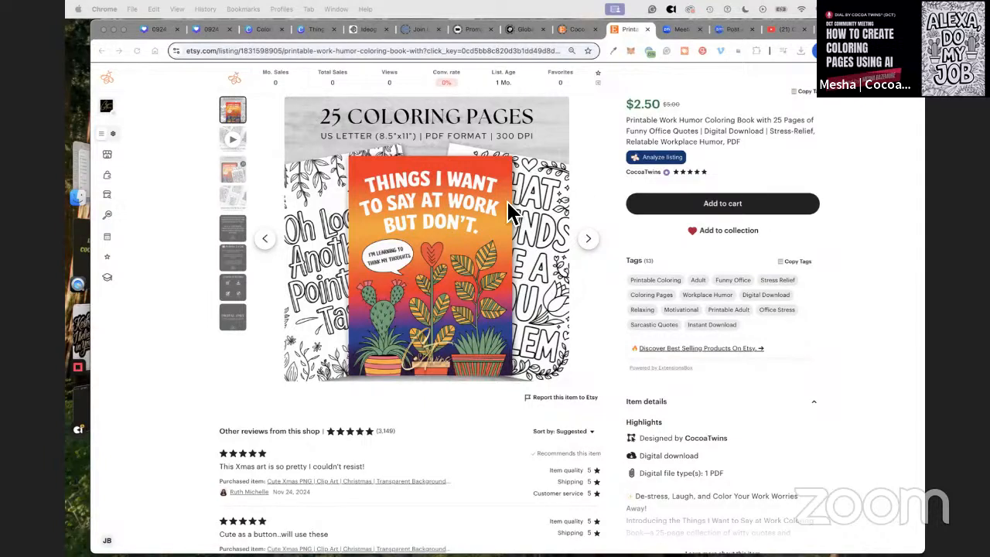
# Step: View the third and fourth preview images of the Printable Work Humor Coloring Book listing on Etsy
pyautogui.click(232, 174)
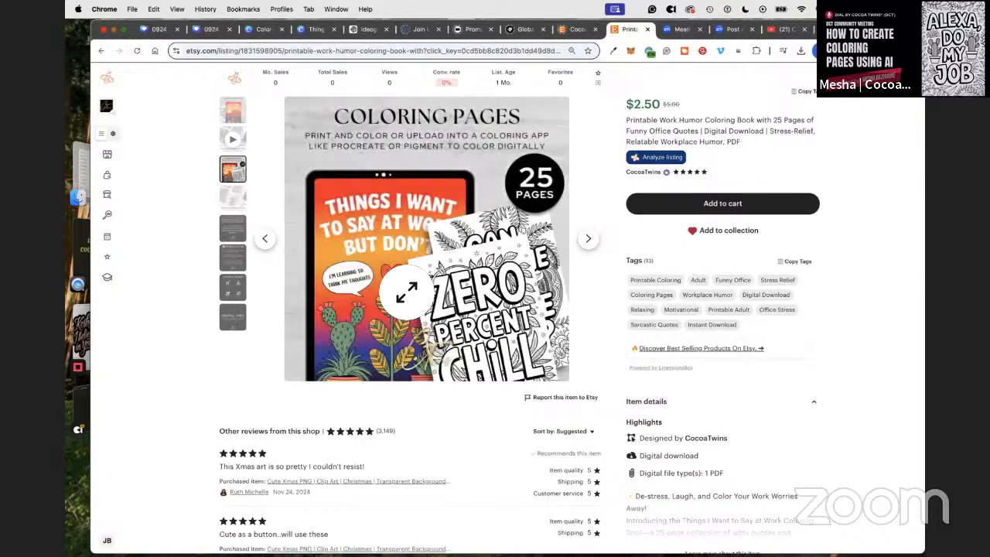
pyautogui.click(236, 198)
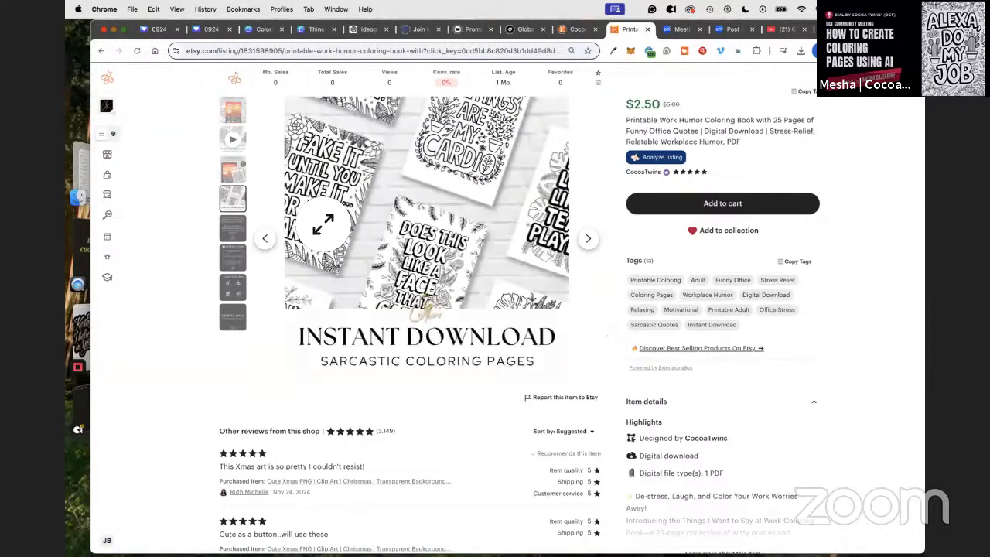
# Step: Switch to Canva and go to its home page with the recent designs
pyautogui.click(214, 29)
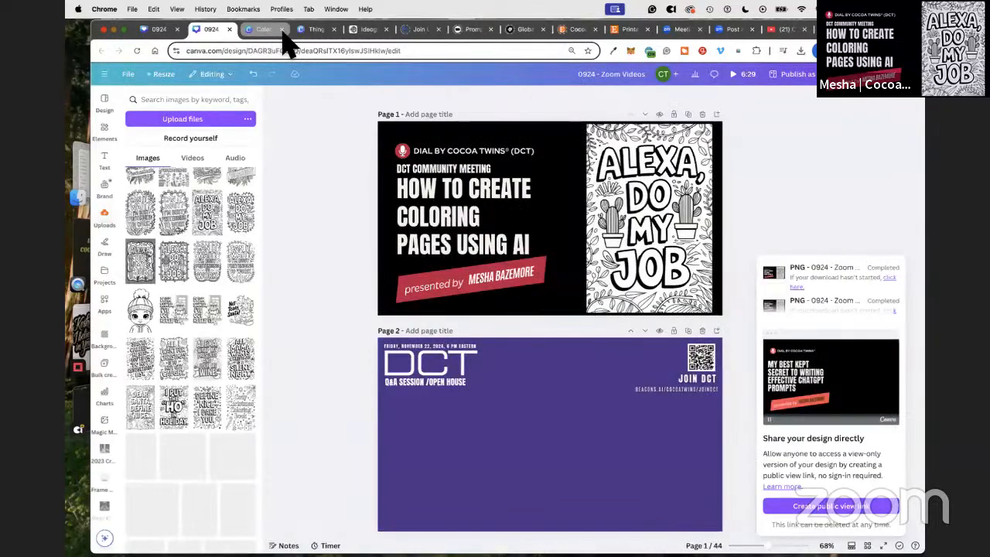
pyautogui.click(267, 30)
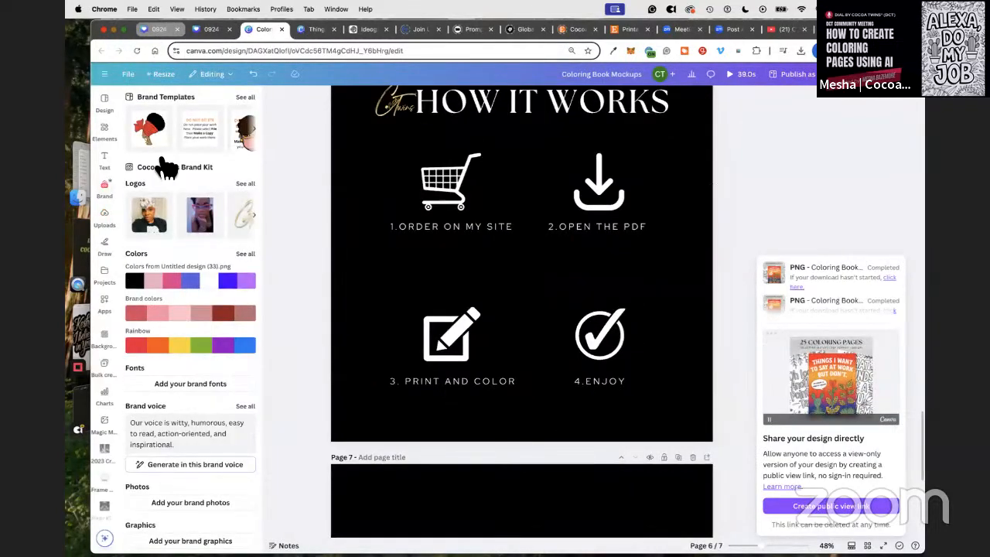
pyautogui.click(160, 30)
pyautogui.click(107, 82)
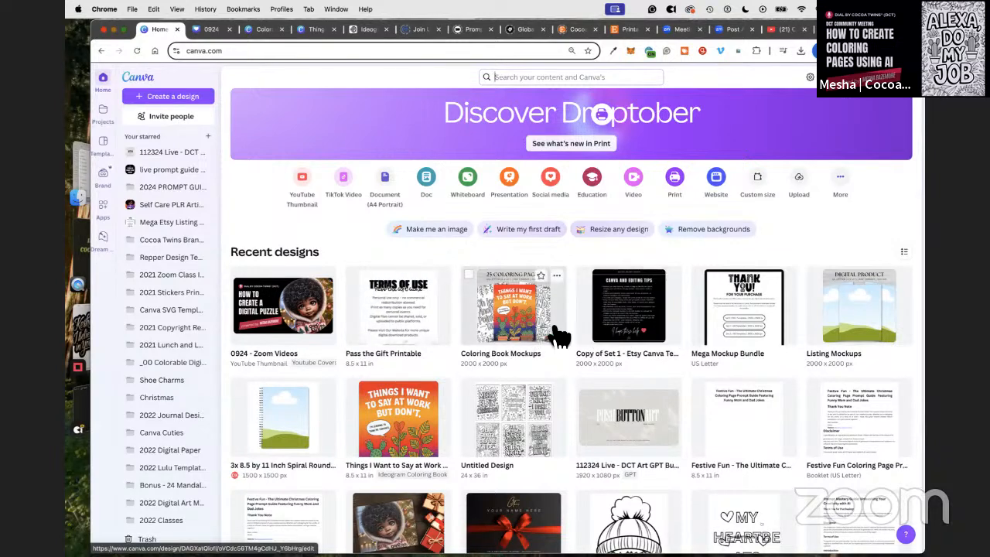
pyautogui.scroll(-1, 843, 355)
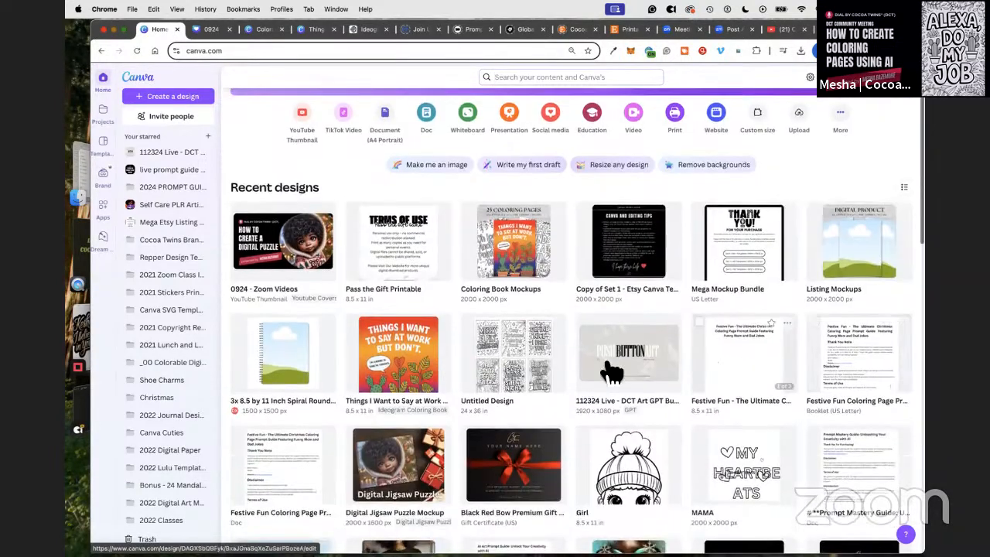
pyautogui.click(530, 371)
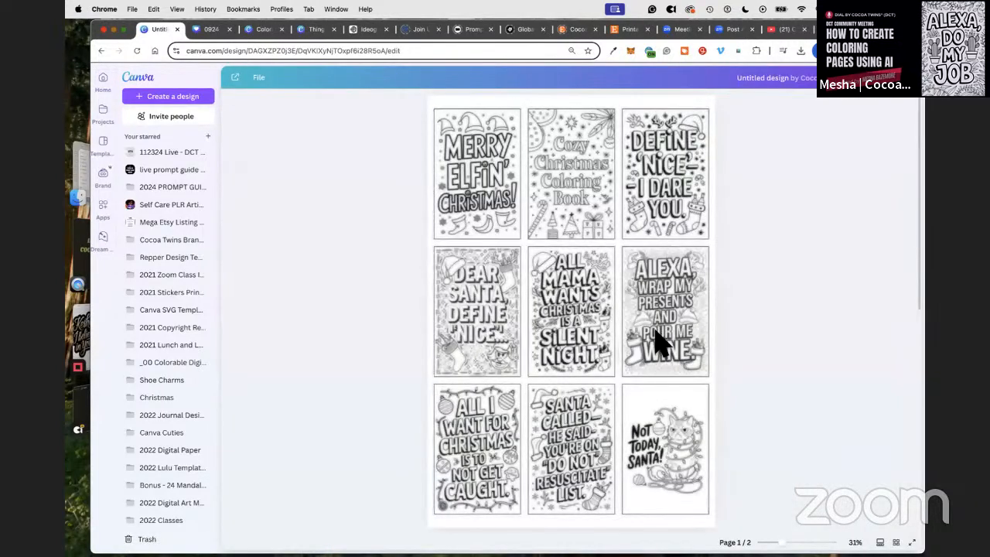
pyautogui.click(101, 51)
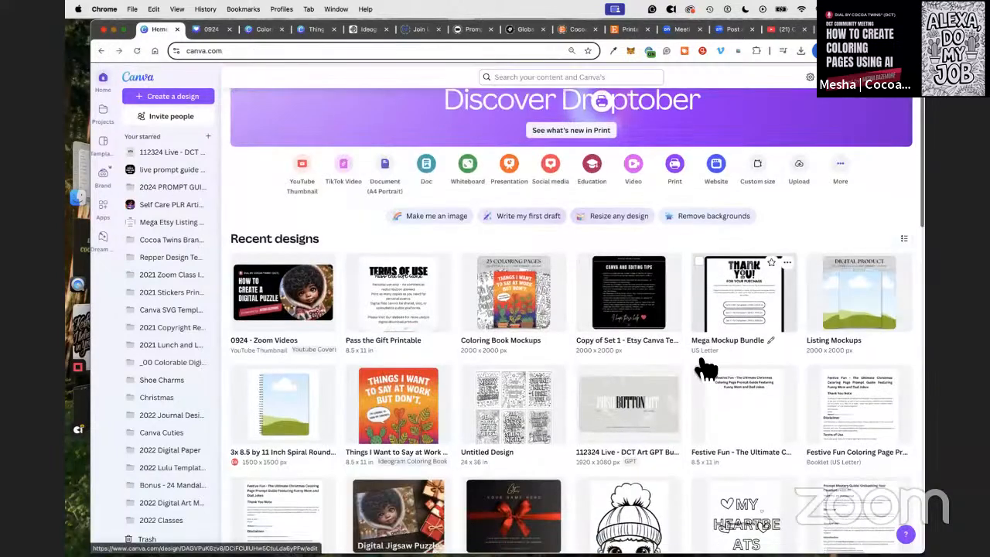
# Step: Open the Things I Want to Say at Work coloring book from the recent designs in the full editor
pyautogui.click(416, 414)
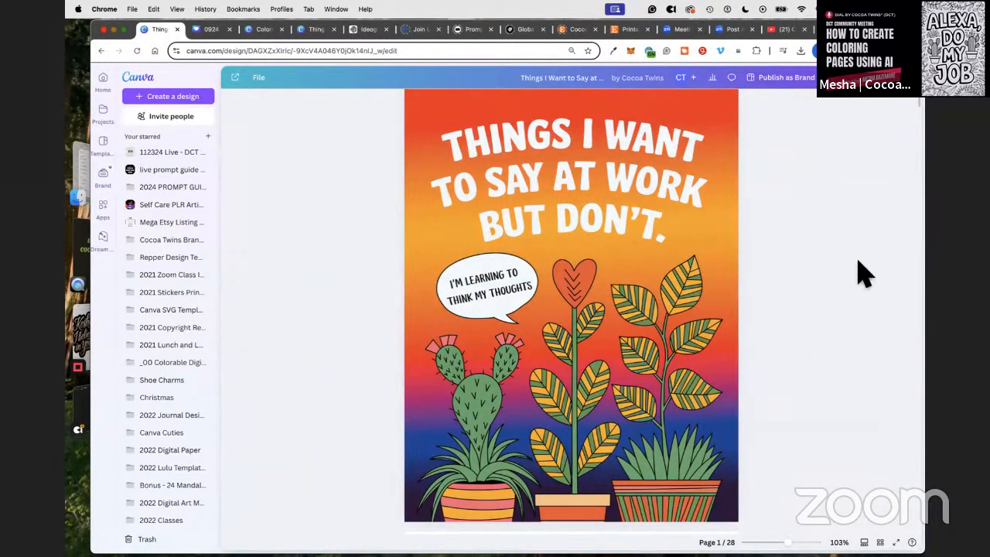
pyautogui.click(228, 81)
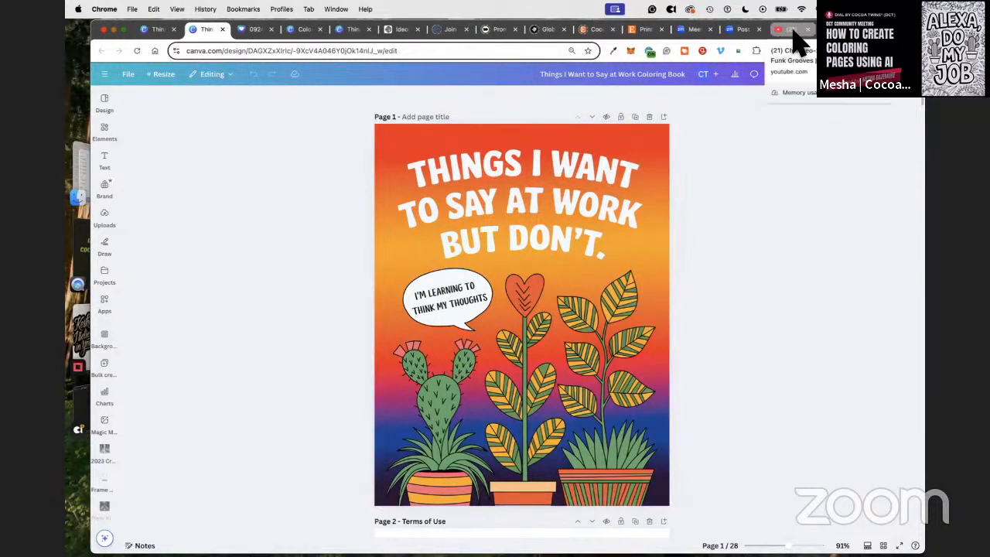
pyautogui.moveTo(839, 29); pyautogui.dragTo(921, 38)
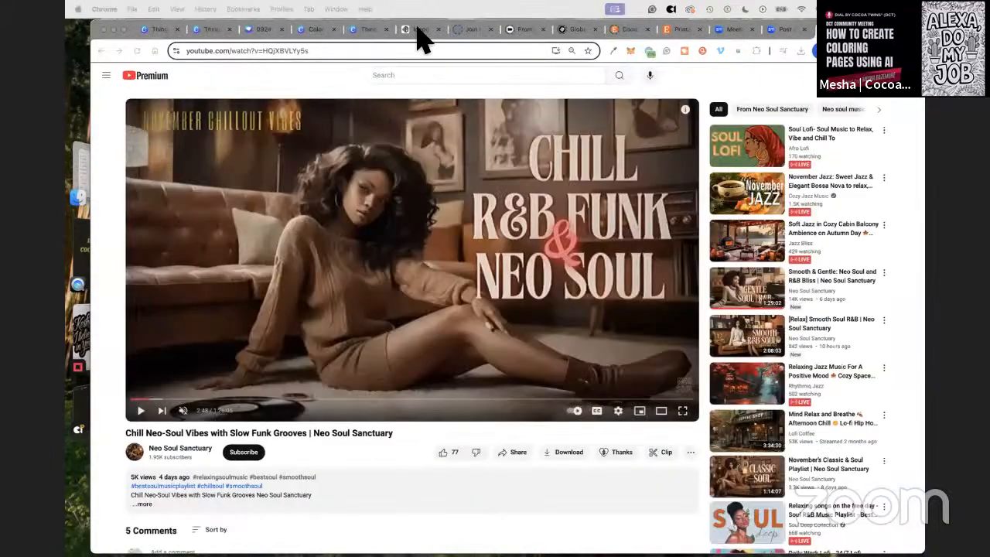
pyautogui.click(208, 31)
pyautogui.click(253, 32)
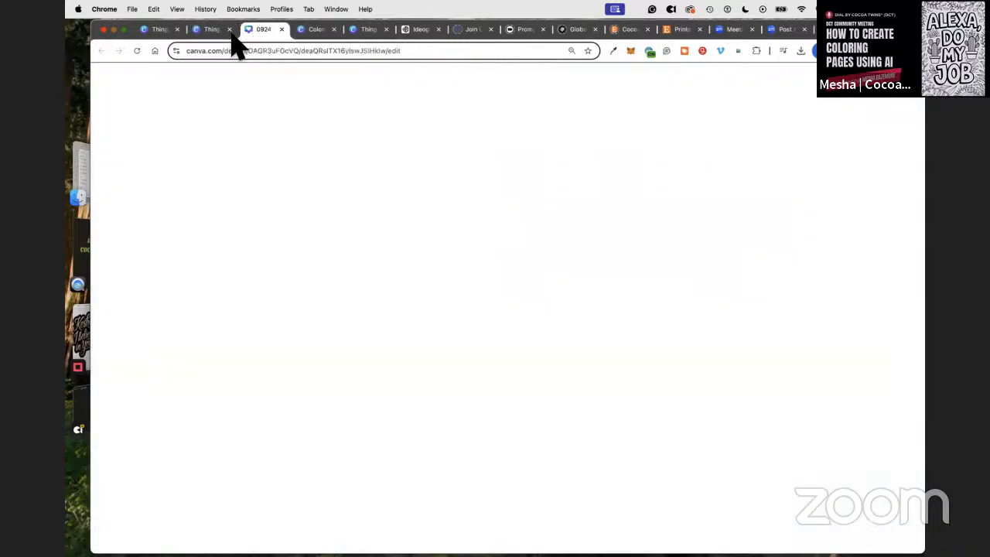
pyautogui.click(205, 31)
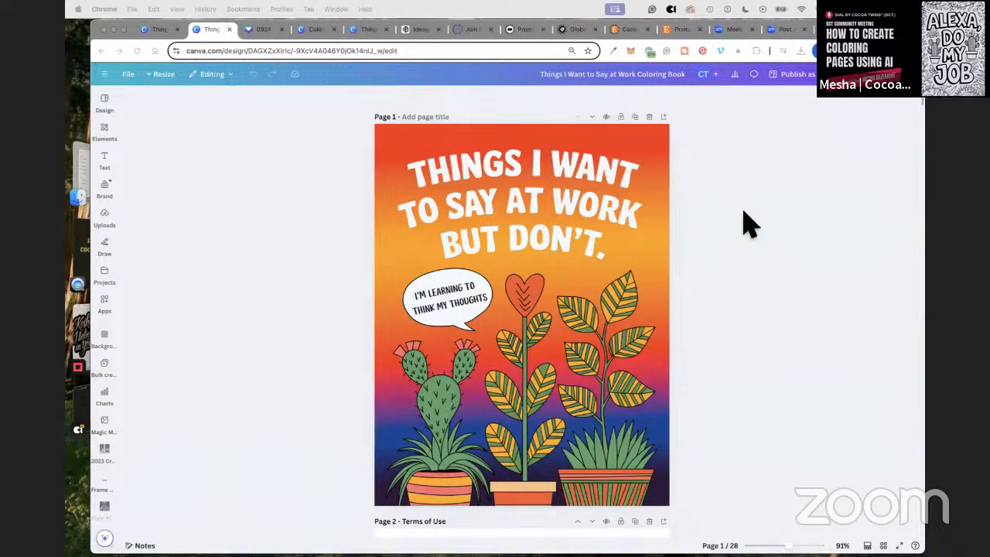
# Step: Look through the coloring book design page by page, from the cover through the quote pages to page 21
pyautogui.scroll(-5, 783, 226)
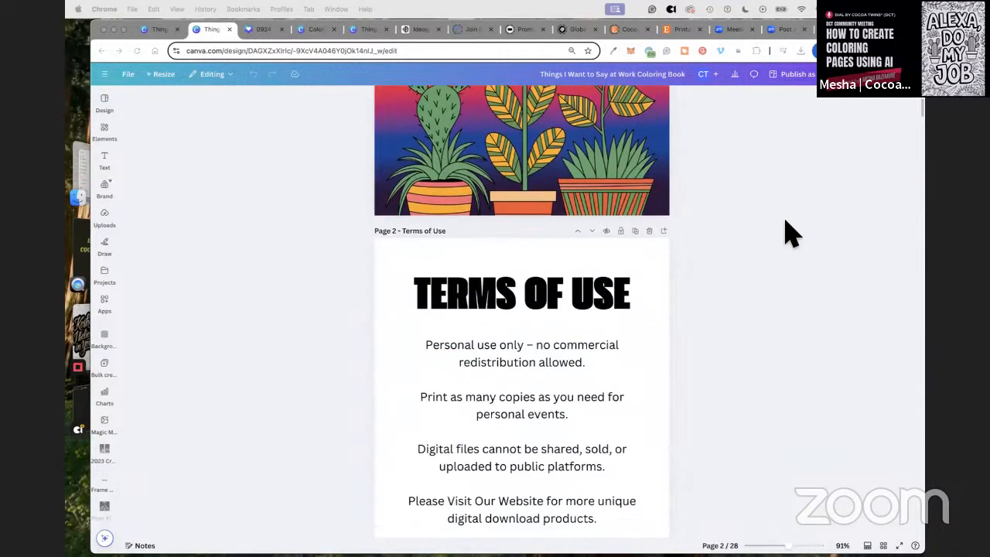
pyautogui.scroll(-10, 783, 251)
pyautogui.scroll(2, 777, 267)
pyautogui.scroll(-2, 778, 266)
pyautogui.scroll(1, 776, 266)
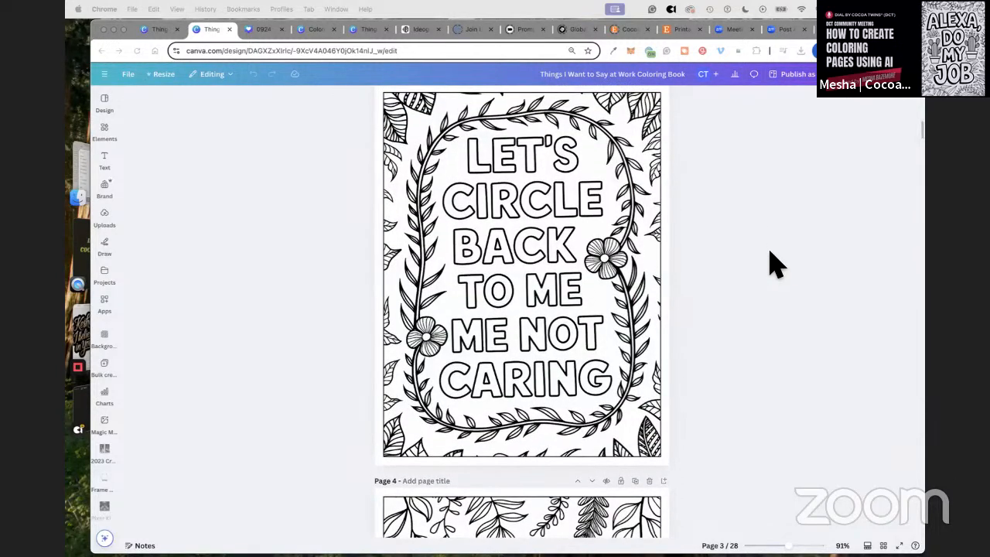
pyautogui.scroll(-5, 771, 263)
pyautogui.scroll(-3, 781, 279)
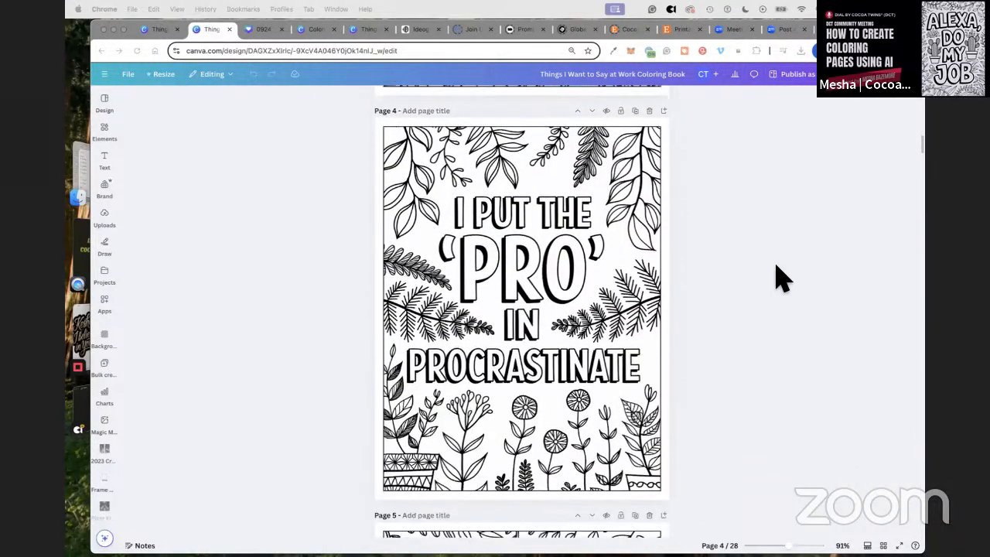
pyautogui.scroll(-5, 777, 276)
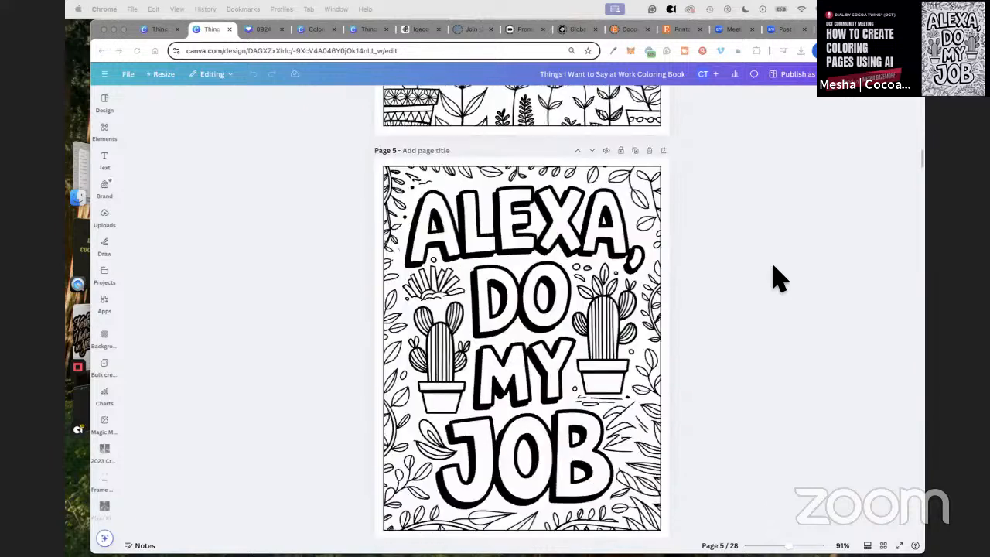
pyautogui.scroll(-5, 771, 282)
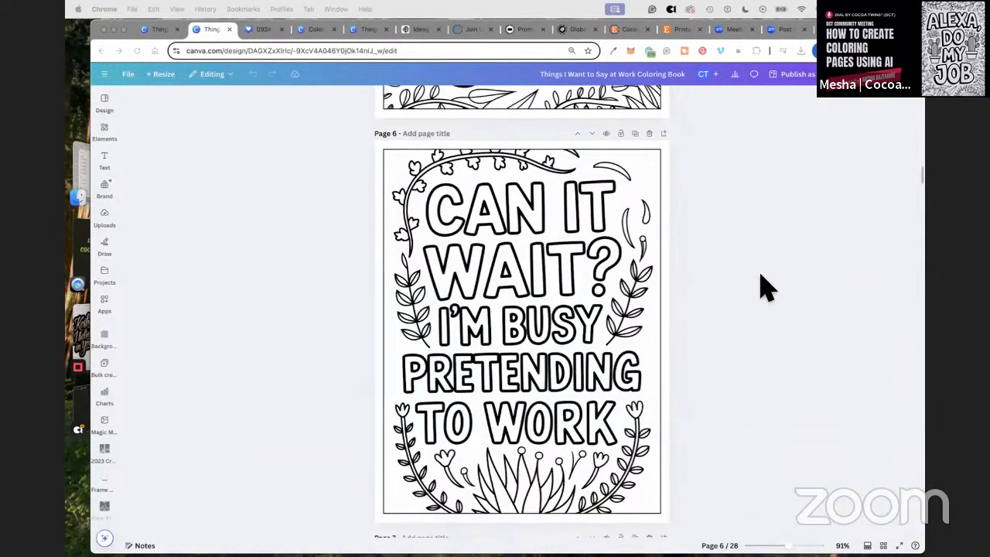
pyautogui.scroll(-5, 762, 286)
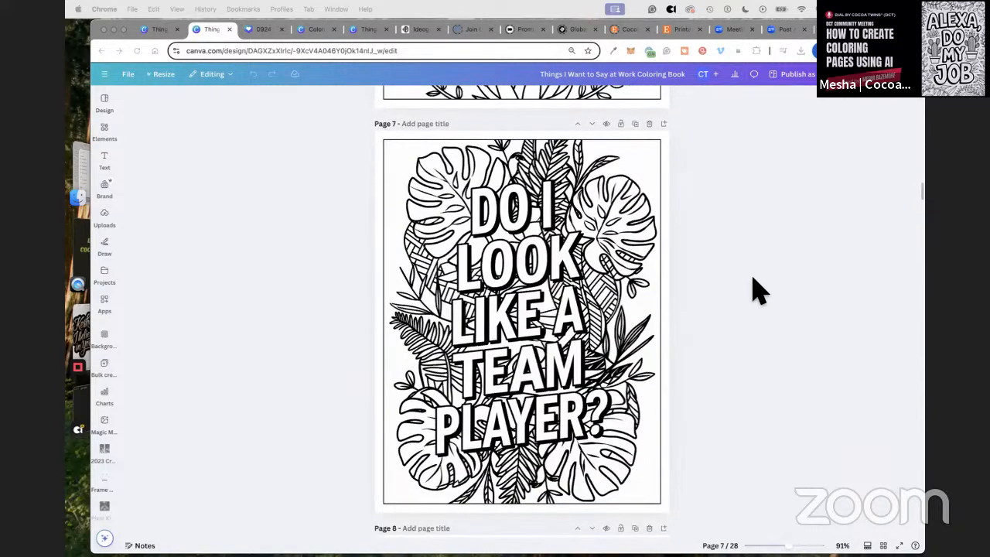
pyautogui.scroll(-5, 758, 290)
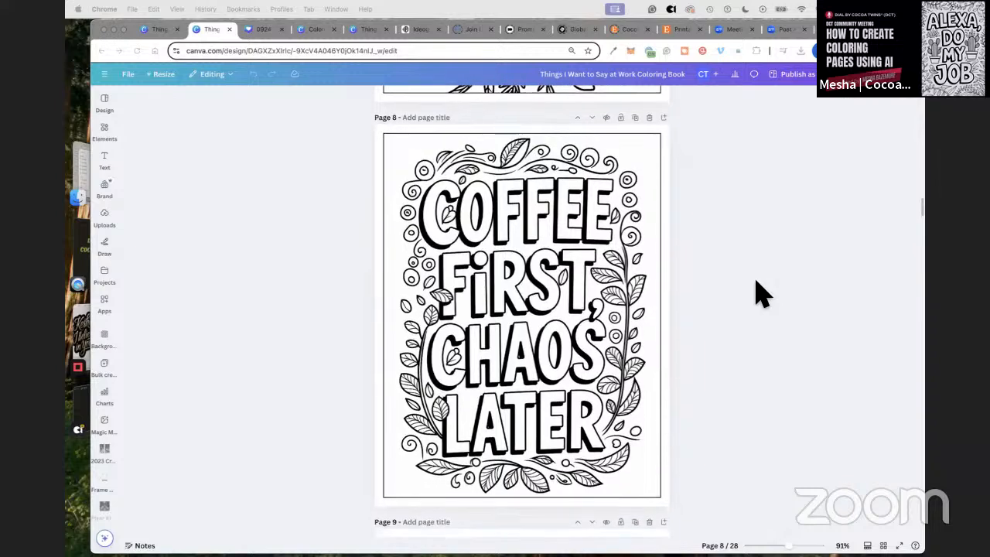
pyautogui.scroll(-5, 761, 292)
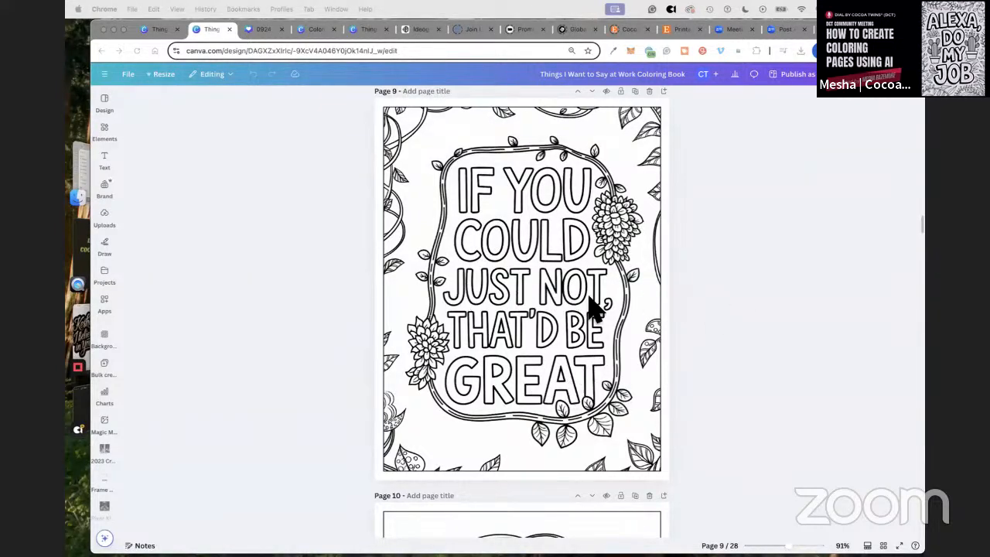
pyautogui.scroll(-5, 789, 302)
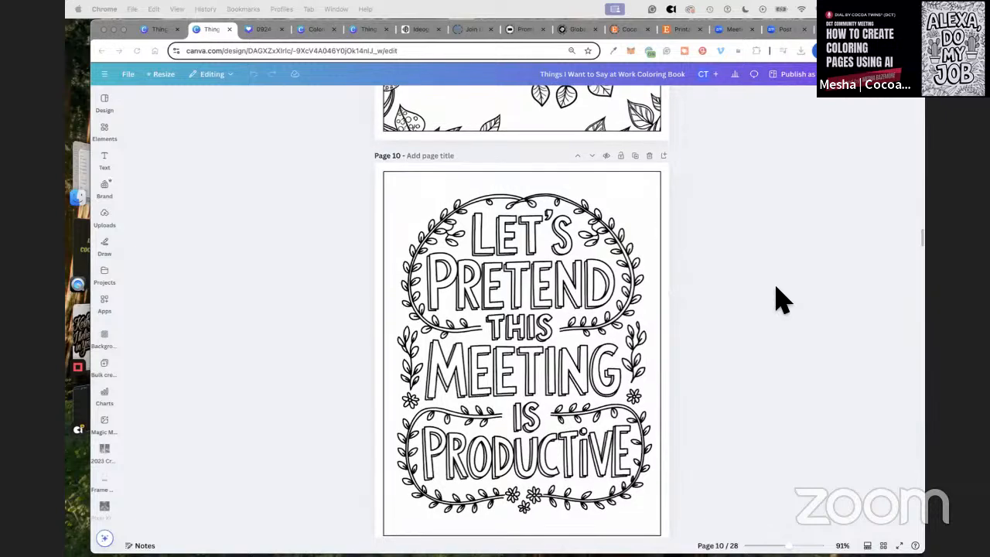
pyautogui.scroll(-6, 781, 302)
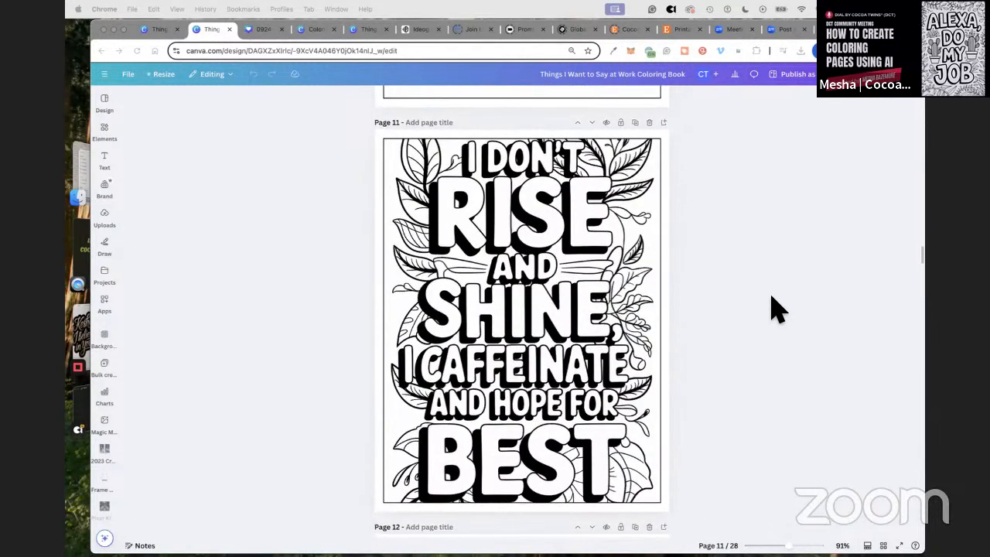
pyautogui.scroll(-6, 756, 298)
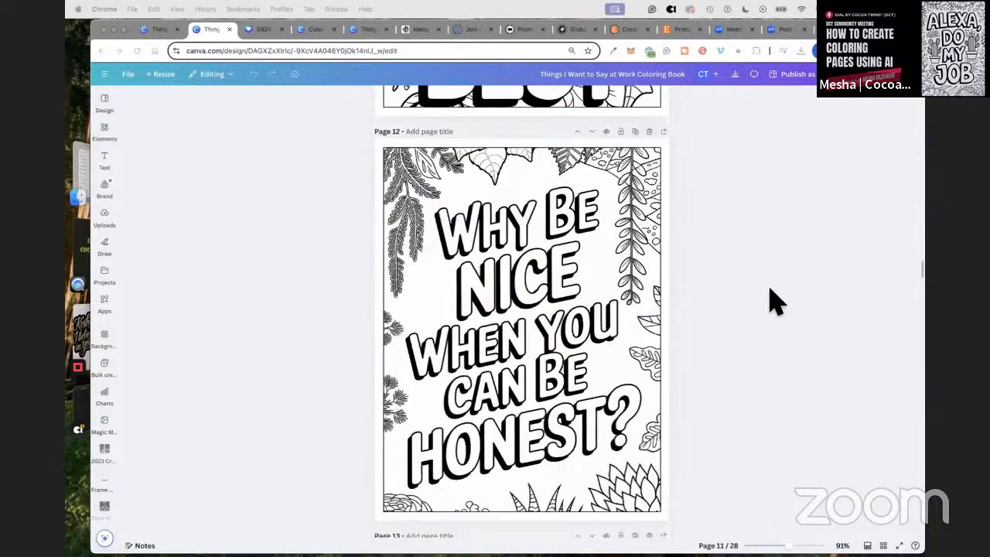
pyautogui.scroll(1, 769, 301)
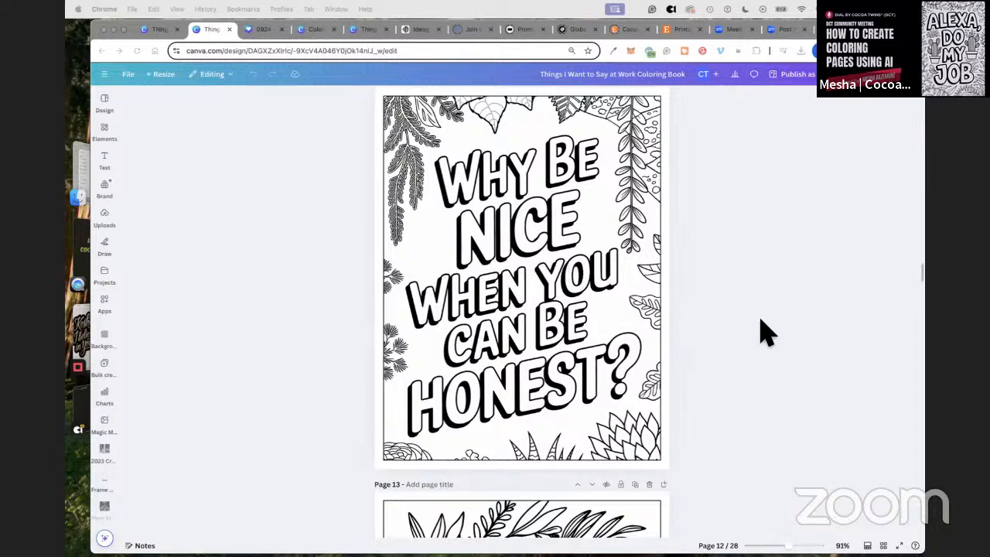
pyautogui.scroll(-5, 781, 327)
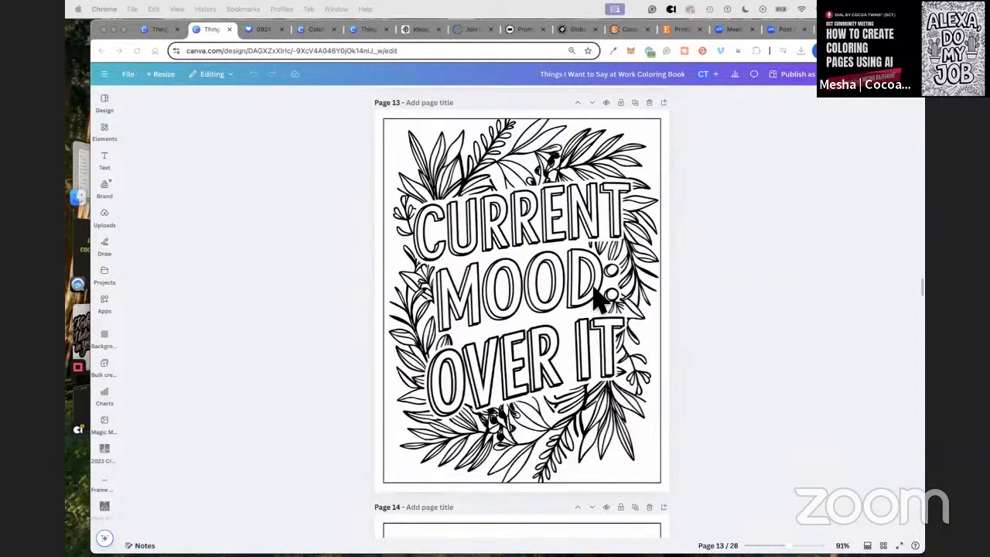
pyautogui.scroll(-5, 769, 329)
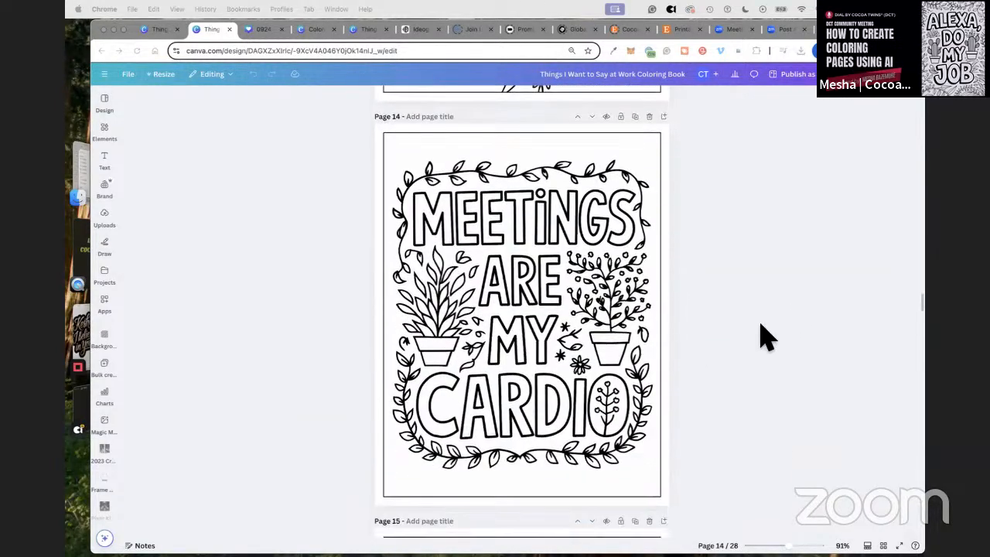
pyautogui.scroll(-5, 766, 336)
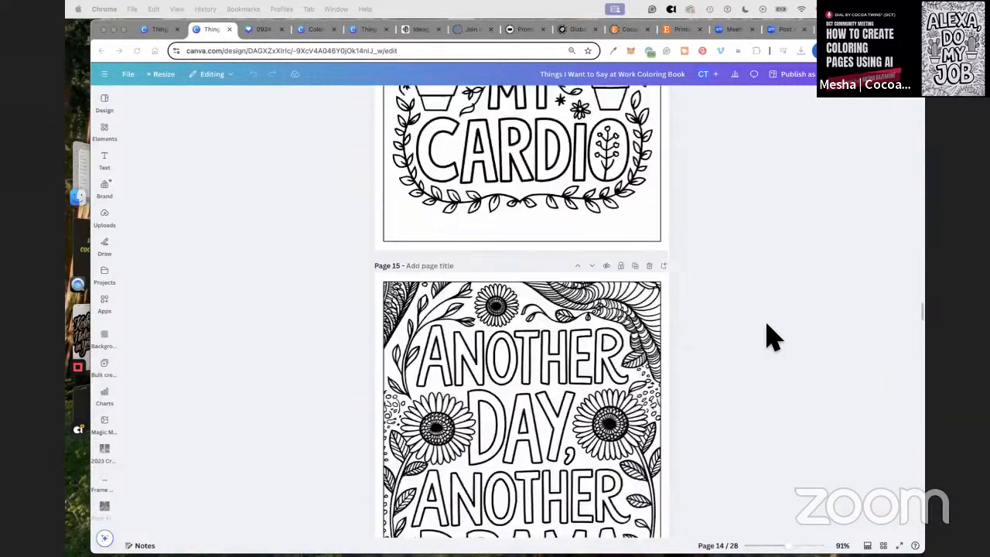
pyautogui.scroll(-5, 774, 336)
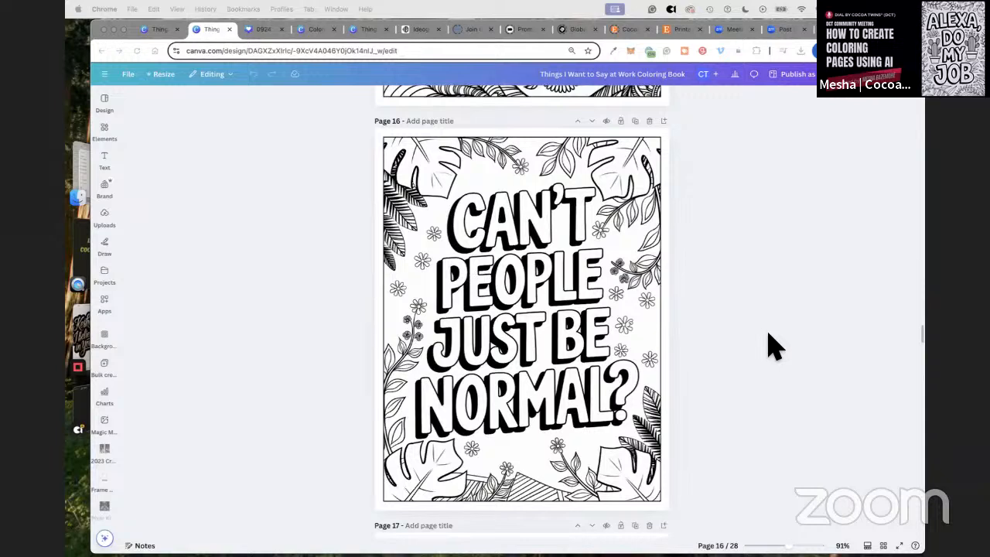
pyautogui.scroll(-5, 769, 335)
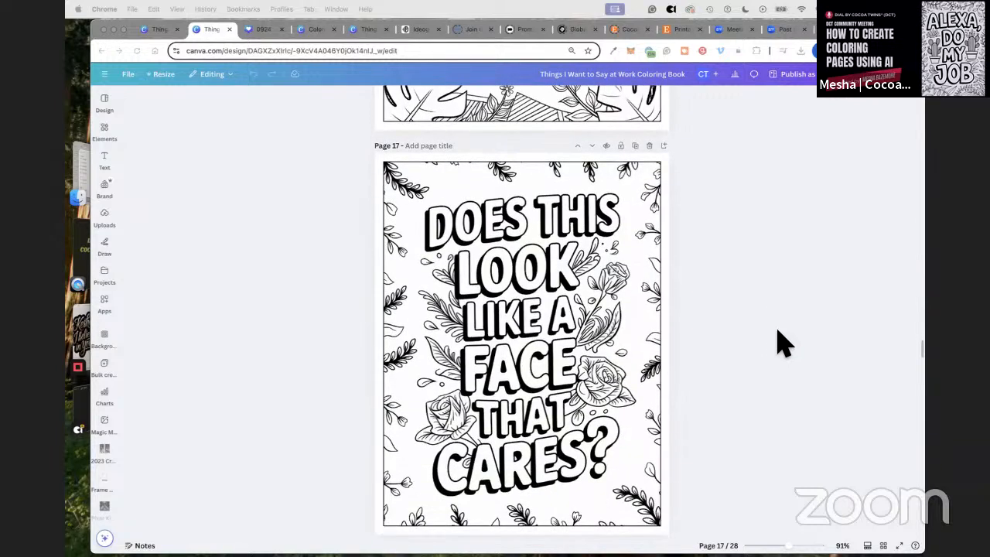
pyautogui.scroll(-5, 779, 342)
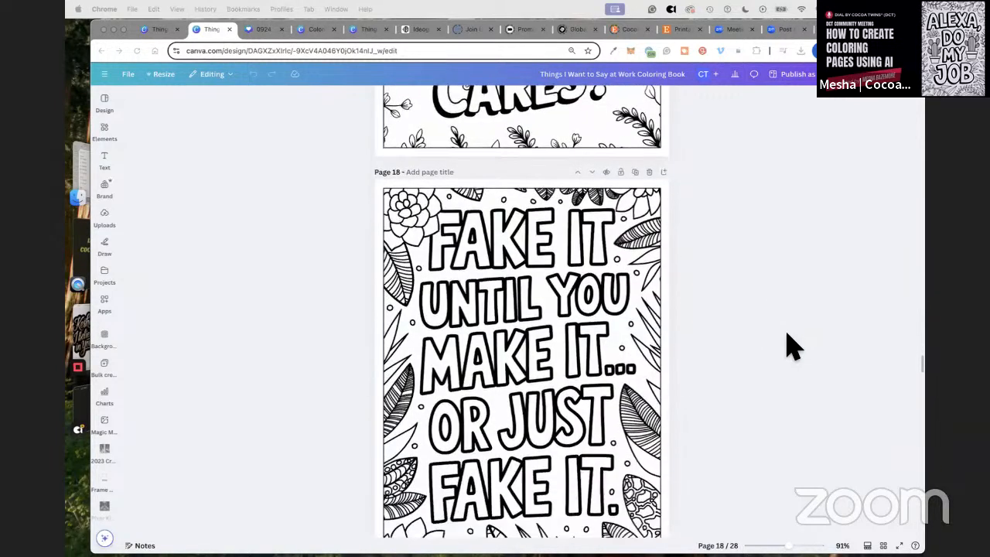
pyautogui.scroll(-1, 791, 348)
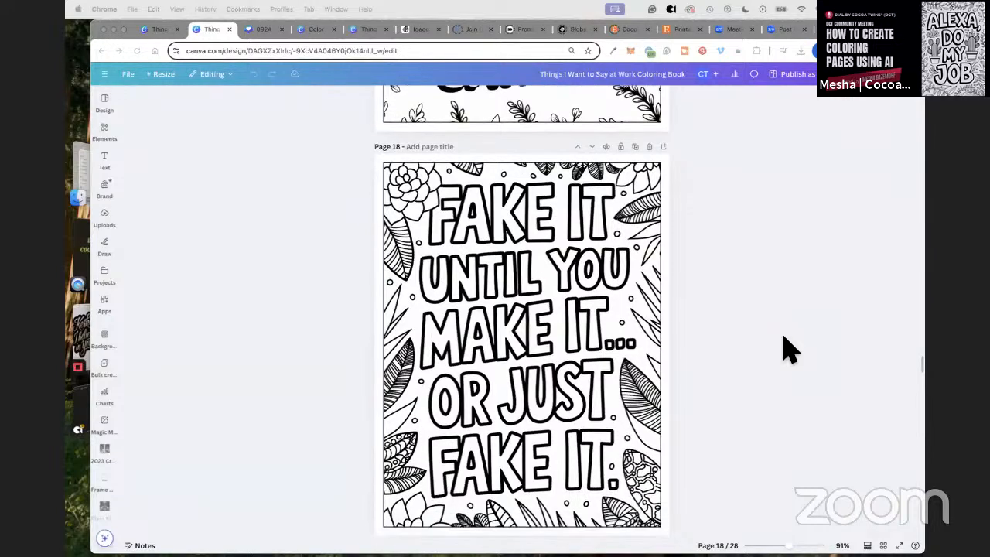
pyautogui.scroll(-10, 789, 348)
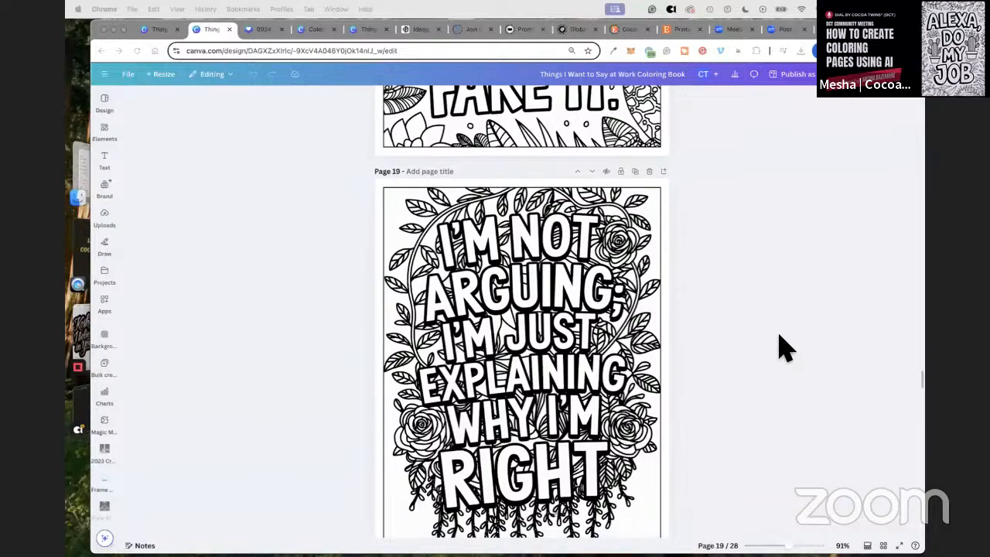
pyautogui.scroll(-10, 779, 337)
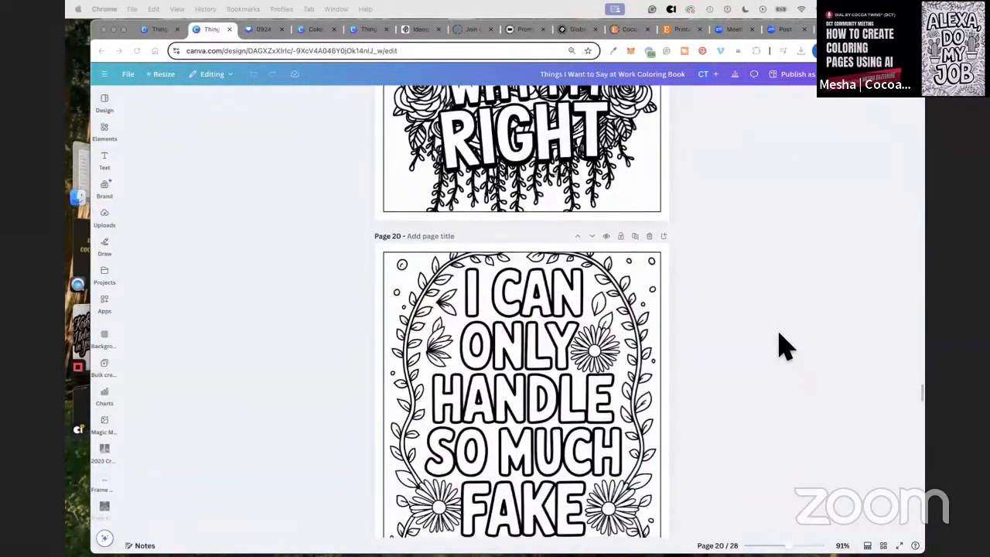
pyautogui.scroll(-10, 781, 344)
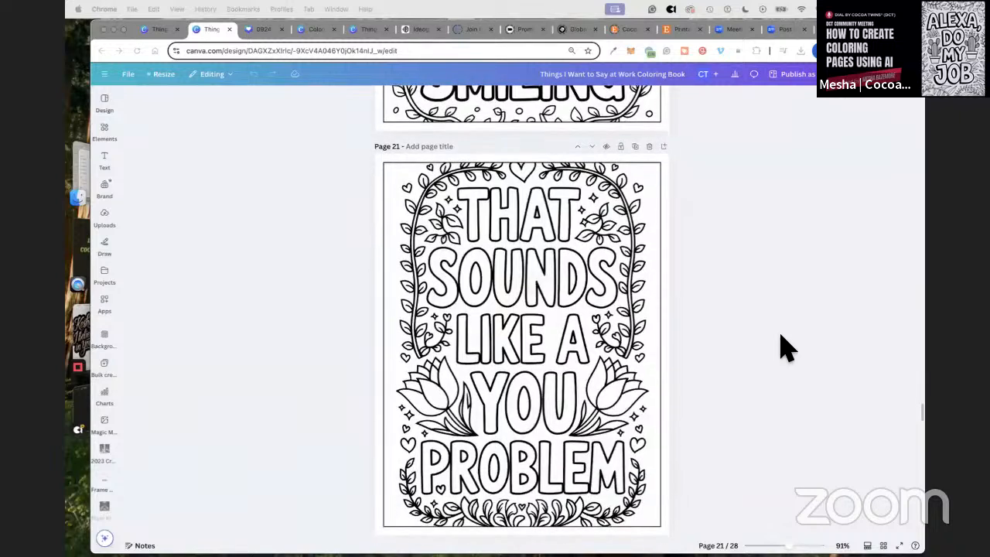
# Step: Look through the remaining coloring pages of the design, from page 22 to the last page
pyautogui.scroll(-10, 782, 348)
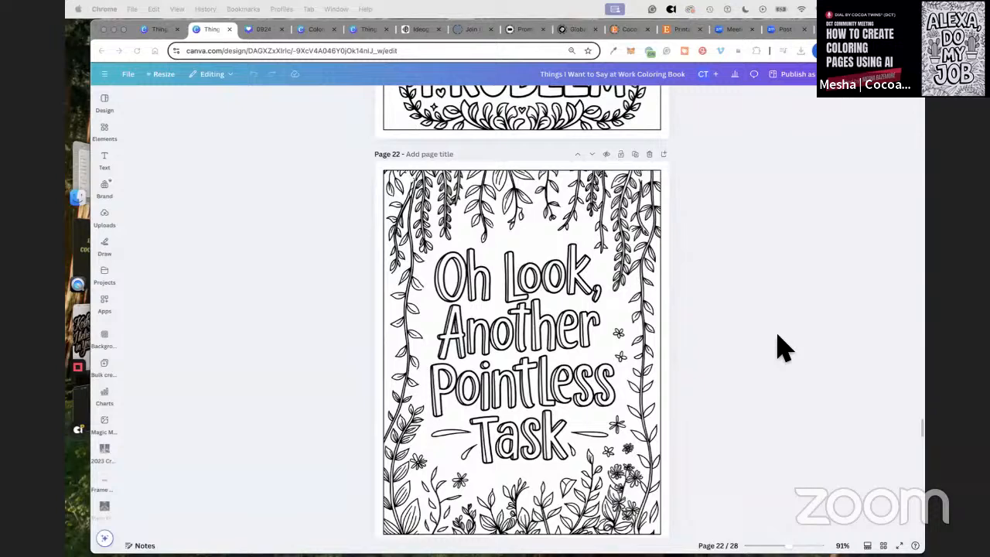
pyautogui.scroll(-10, 777, 347)
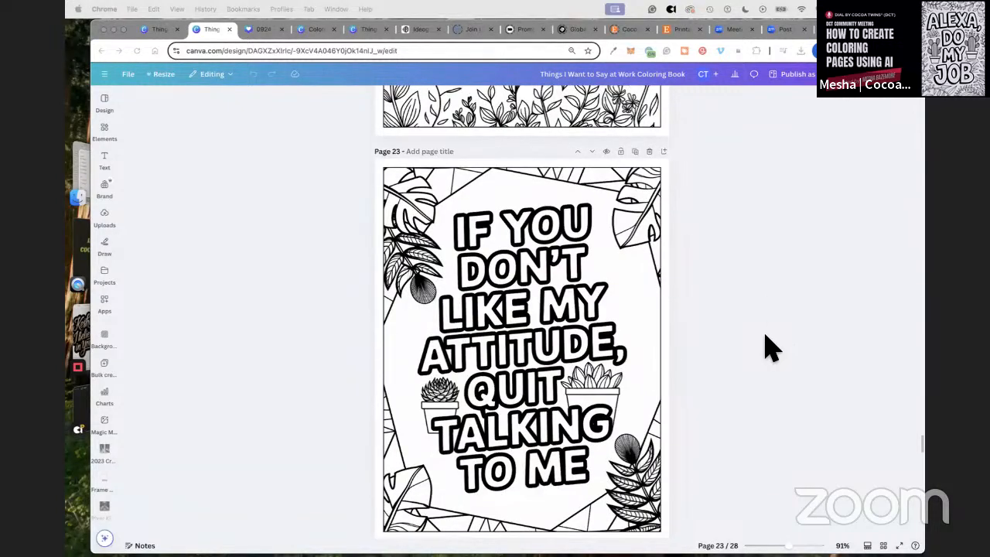
pyautogui.scroll(-10, 774, 348)
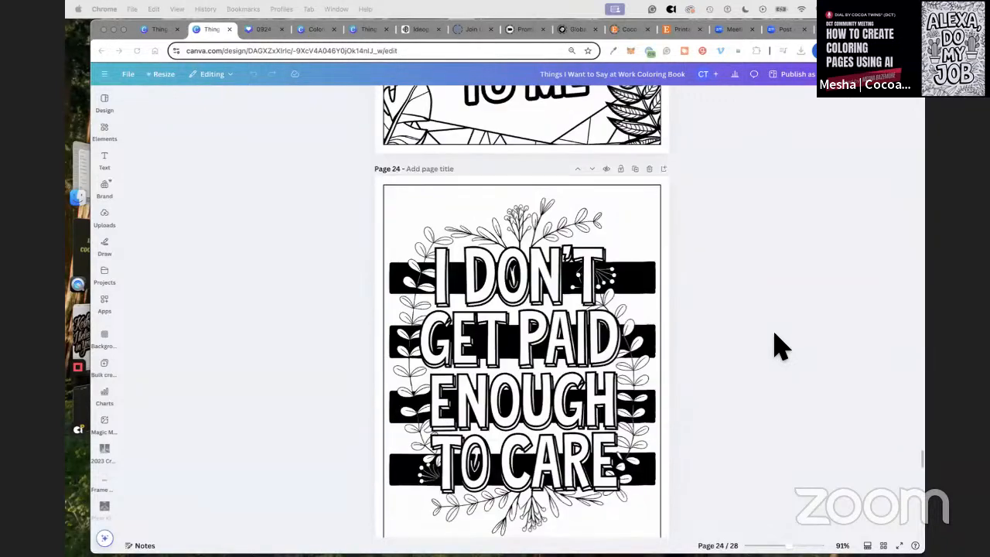
pyautogui.scroll(-10, 778, 347)
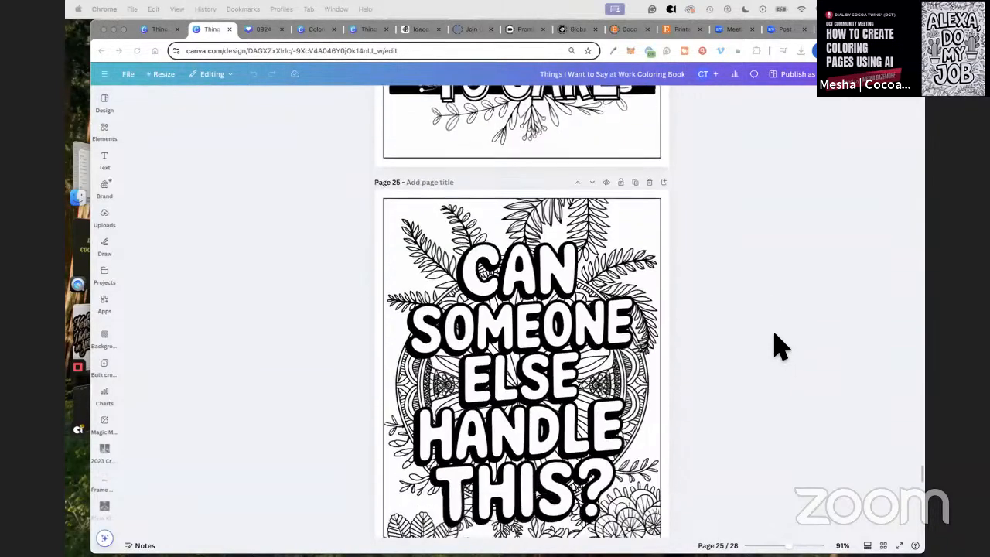
pyautogui.scroll(-3, 780, 348)
pyautogui.scroll(-5, 778, 346)
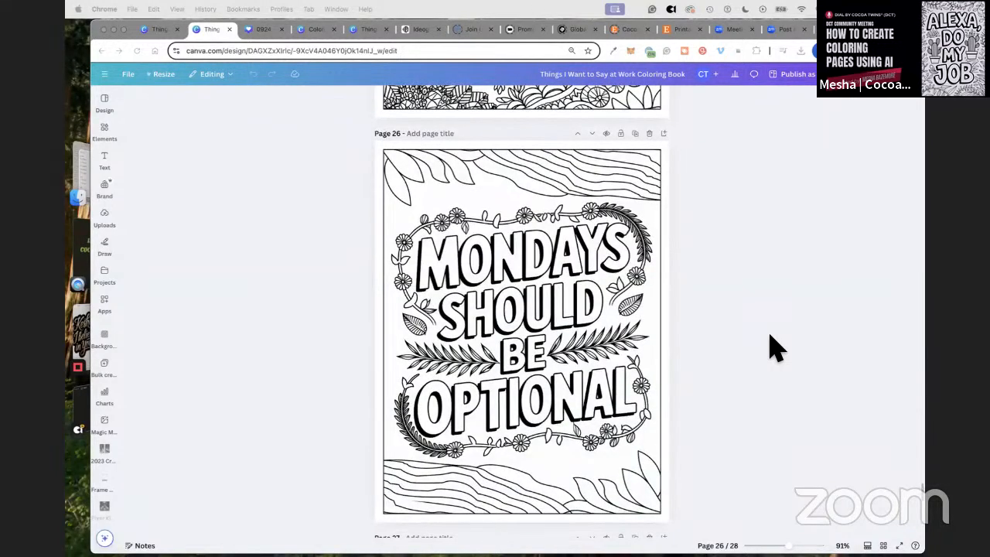
pyautogui.scroll(-5, 782, 347)
pyautogui.scroll(-5, 785, 351)
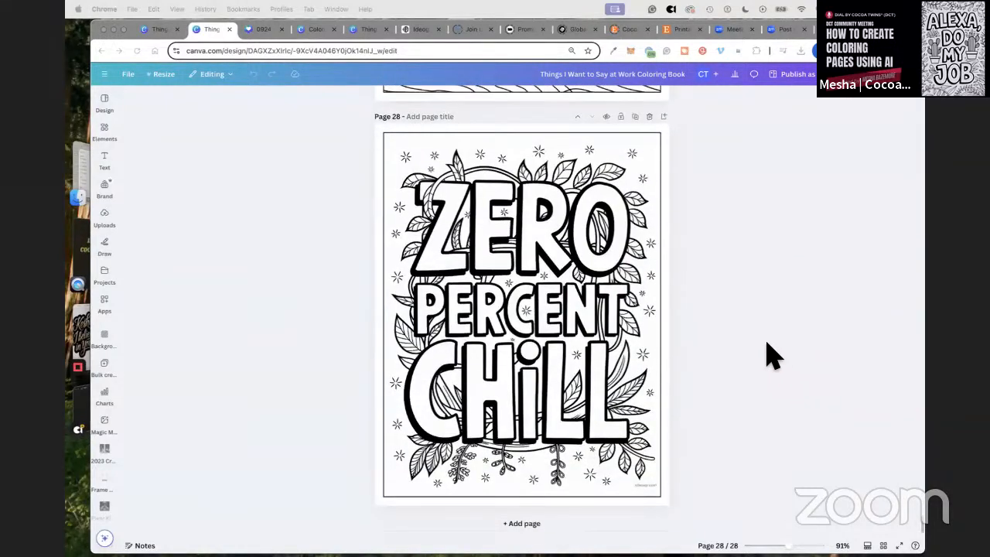
# Step: Delete the duplicate "Mondays Should Be Optional" page, page 27, from the coloring book
pyautogui.scroll(5, 565, 247)
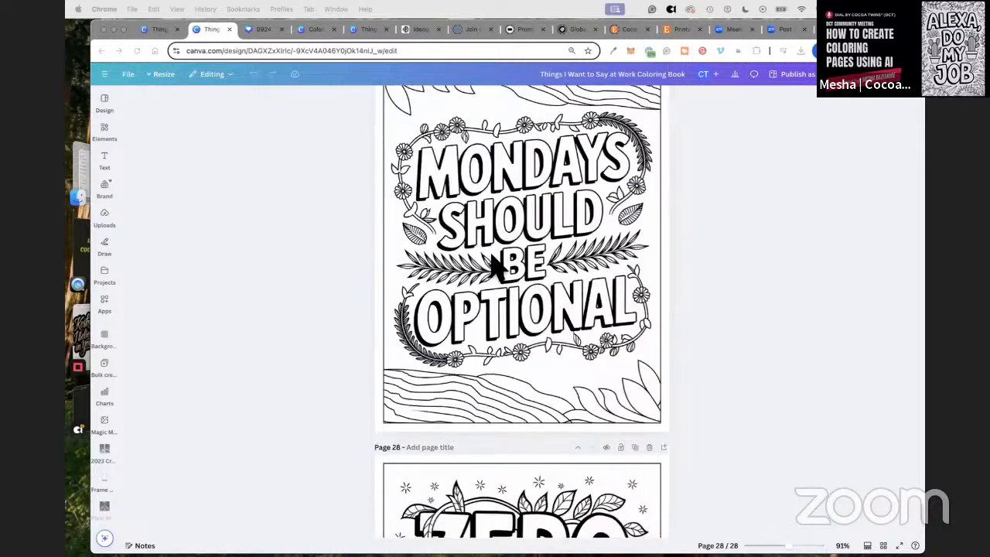
pyautogui.click(650, 168)
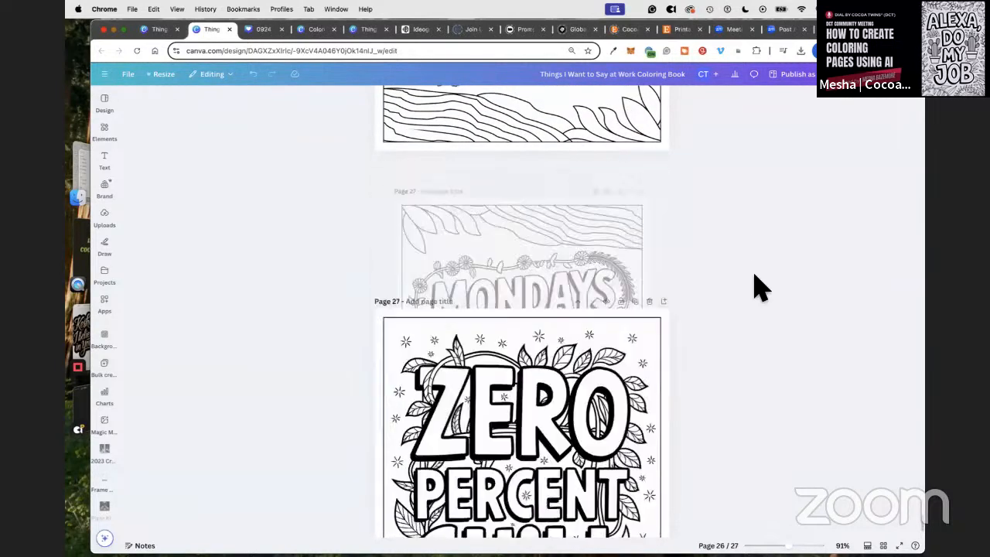
pyautogui.click(130, 75)
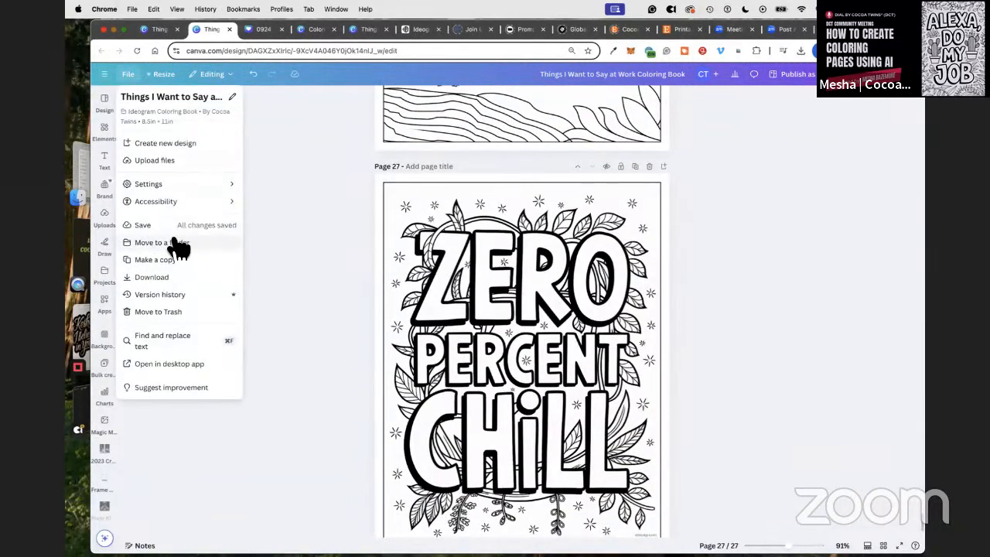
pyautogui.click(692, 233)
# Step: Go back through the design to the cover on page 1
pyautogui.scroll(20, 543, 229)
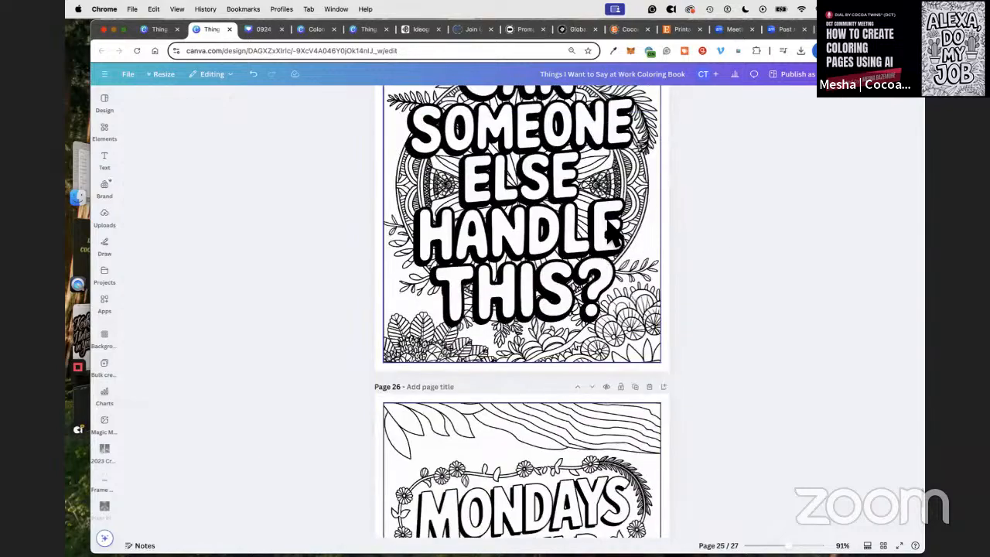
pyautogui.scroll(20, 567, 263)
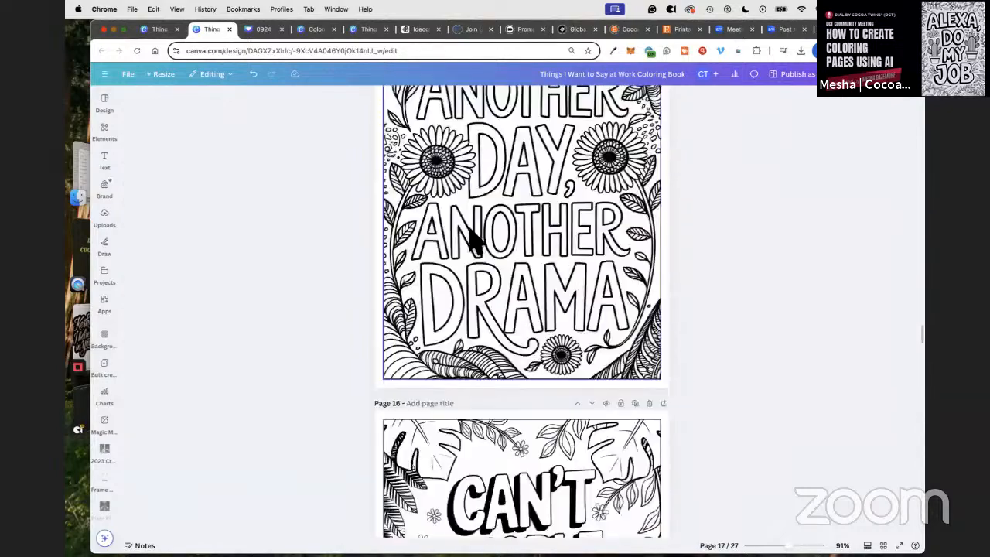
pyautogui.scroll(20, 433, 230)
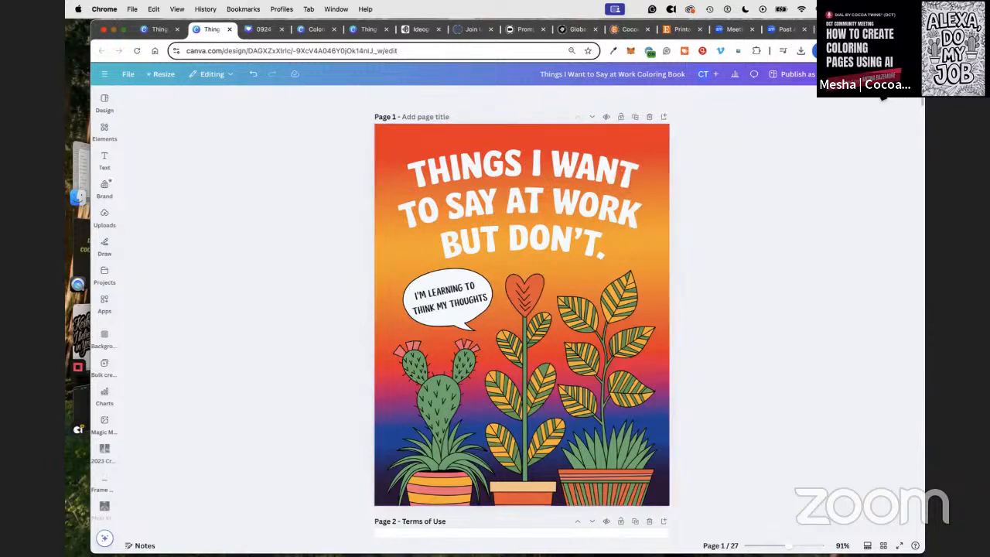
pyautogui.click(916, 174)
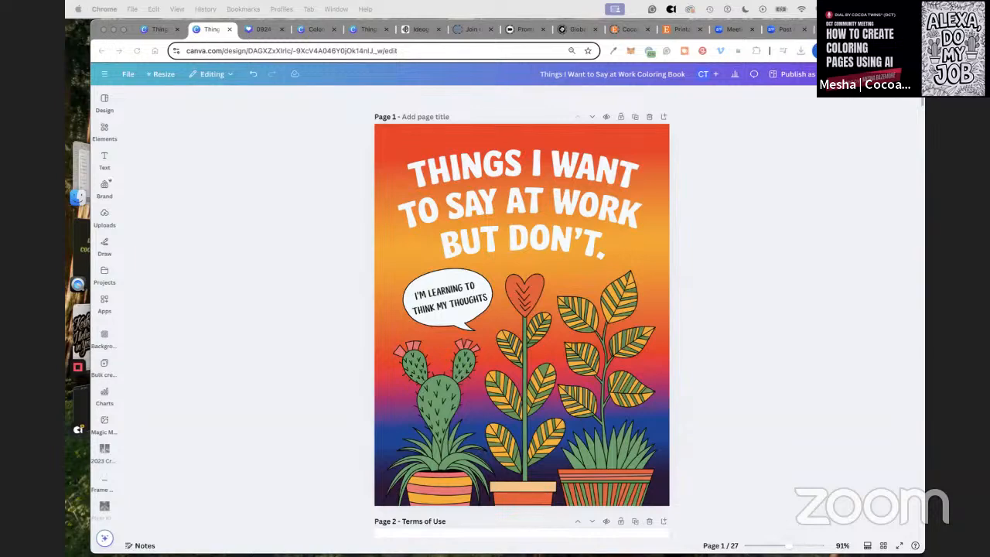
# Step: Switch to the Printable Work Humor Coloring Book listing on Etsy and expand its full item description
pyautogui.click(670, 29)
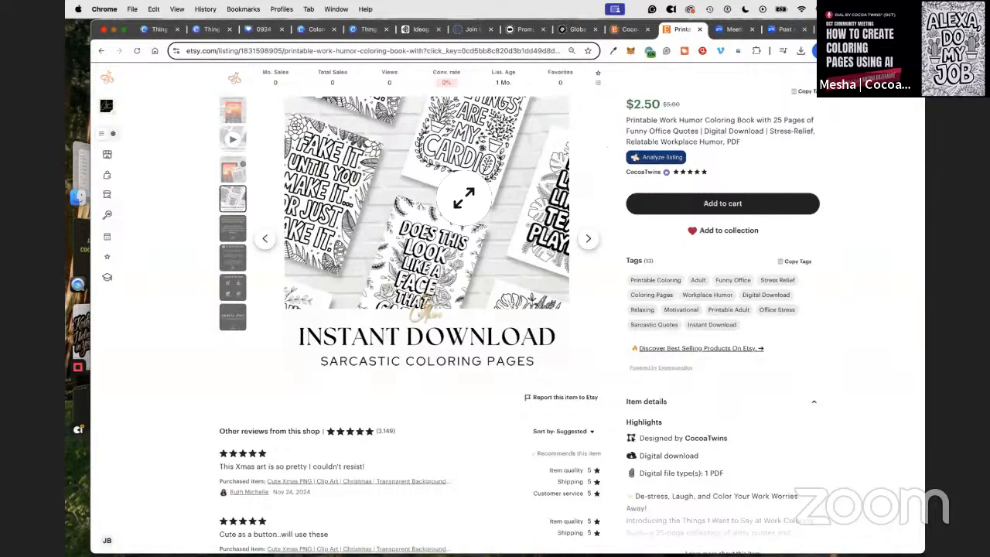
pyautogui.scroll(3, 792, 197)
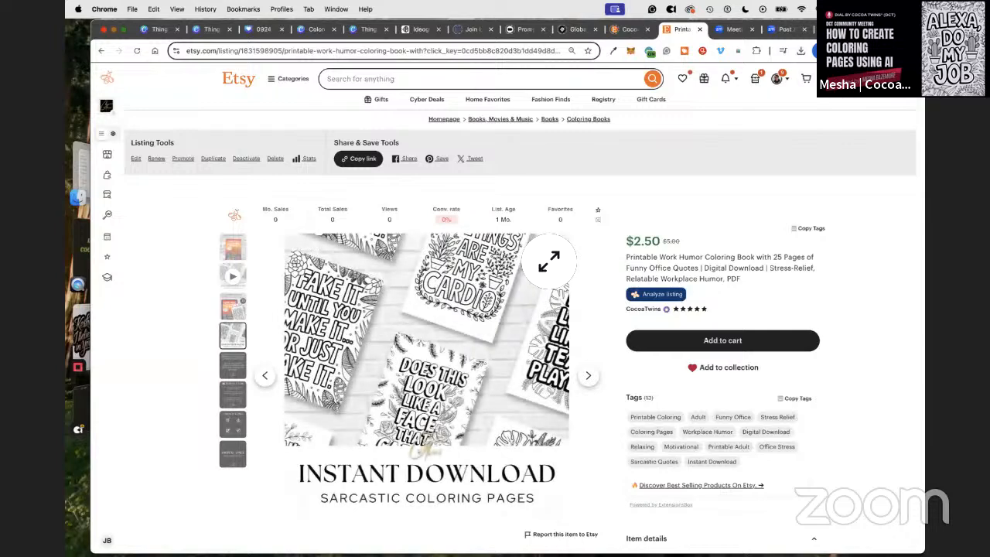
pyautogui.scroll(-2, 548, 261)
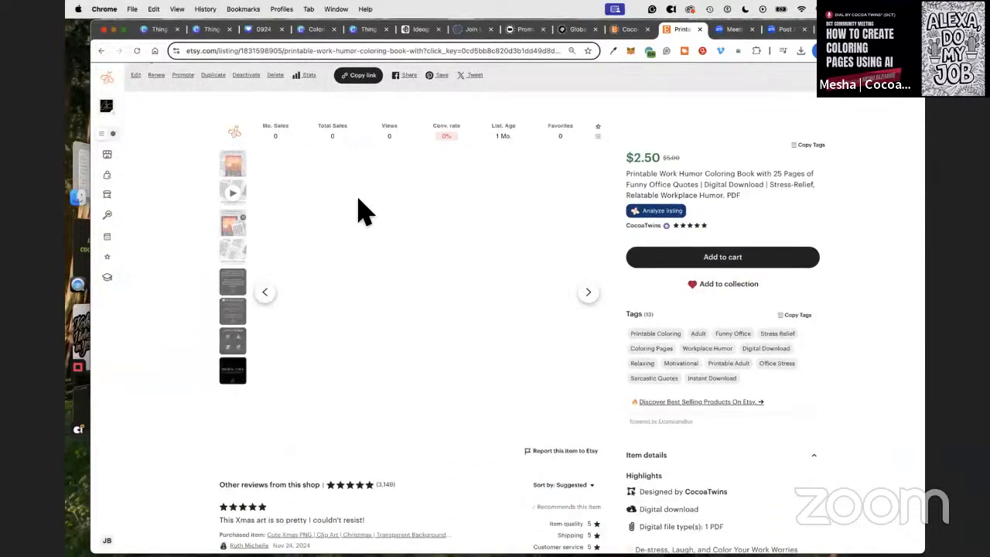
pyautogui.scroll(-5, 711, 248)
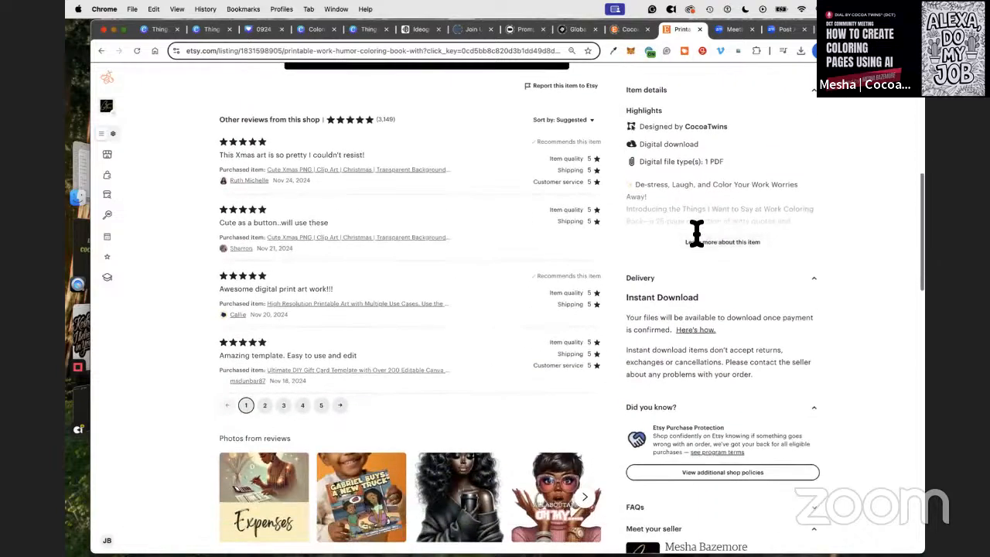
pyautogui.scroll(6, 691, 227)
pyautogui.scroll(-2, 649, 218)
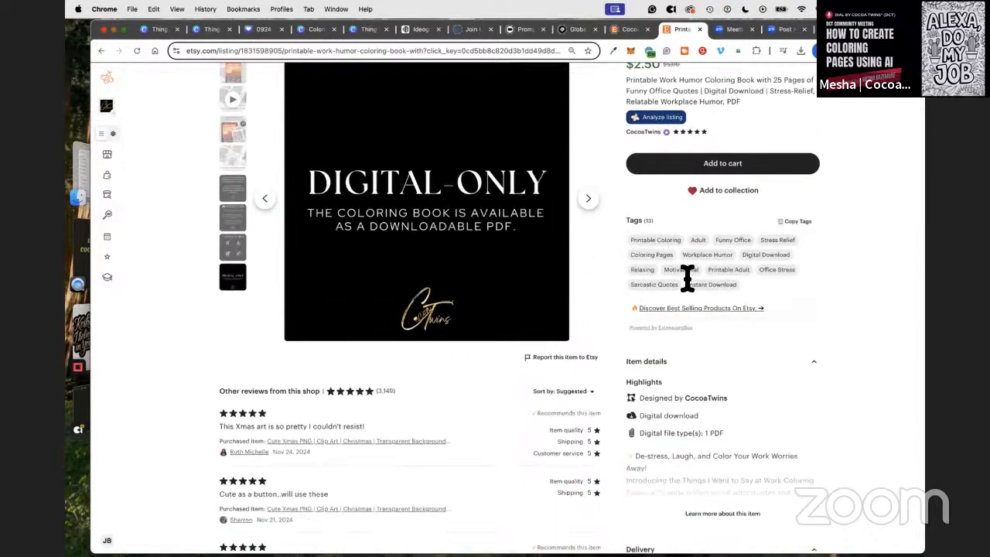
pyautogui.scroll(-3, 681, 286)
pyautogui.click(749, 334)
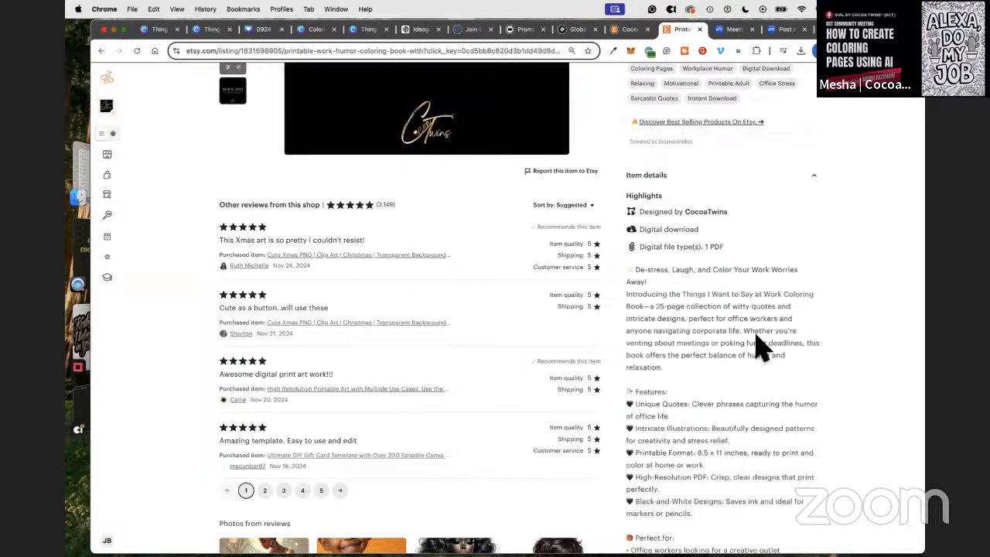
# Step: Read through the listing description, highlighting the Perfect for and Terms of Use sections
pyautogui.scroll(-6, 758, 322)
pyautogui.scroll(-10, 758, 302)
pyautogui.scroll(-3, 762, 278)
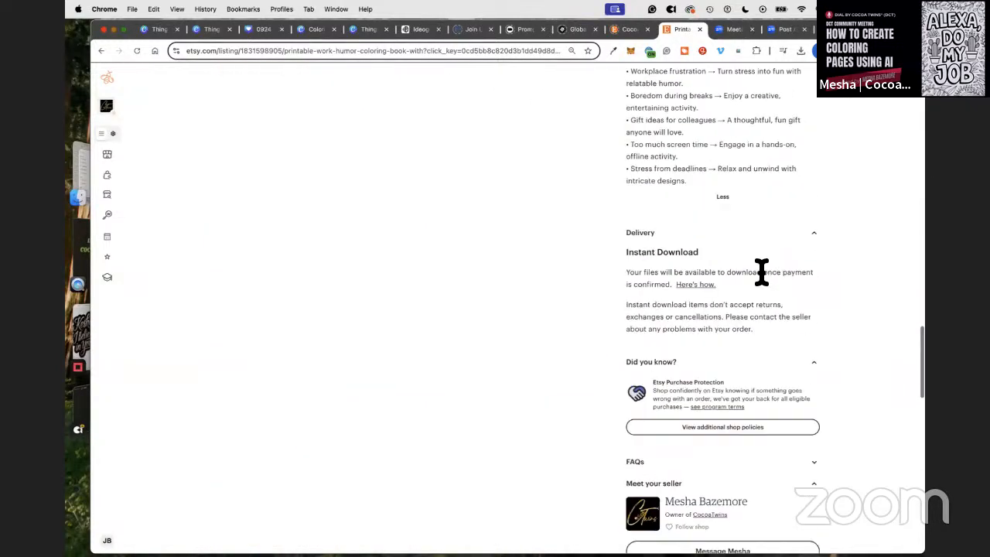
pyautogui.scroll(10, 758, 255)
pyautogui.scroll(1, 741, 240)
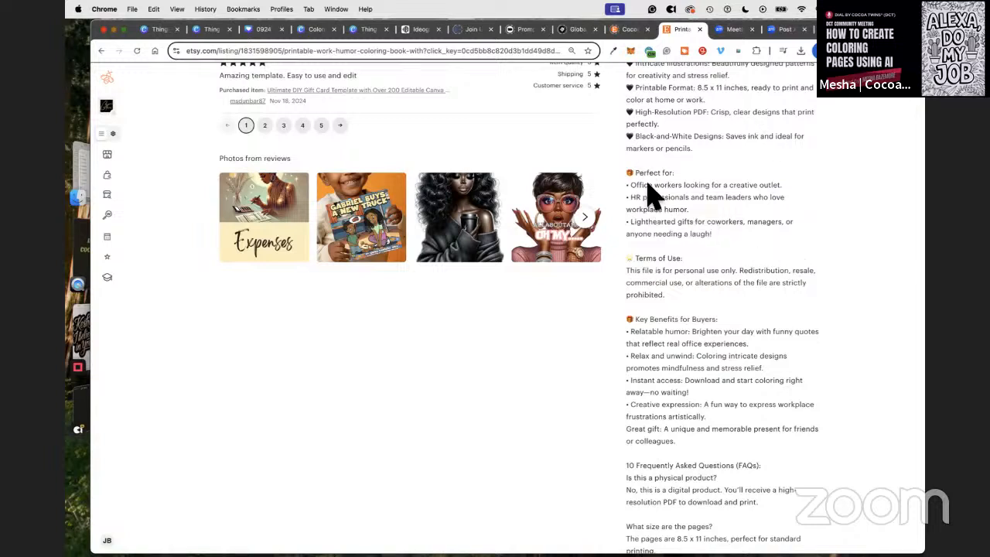
pyautogui.moveTo(630, 173); pyautogui.dragTo(758, 251)
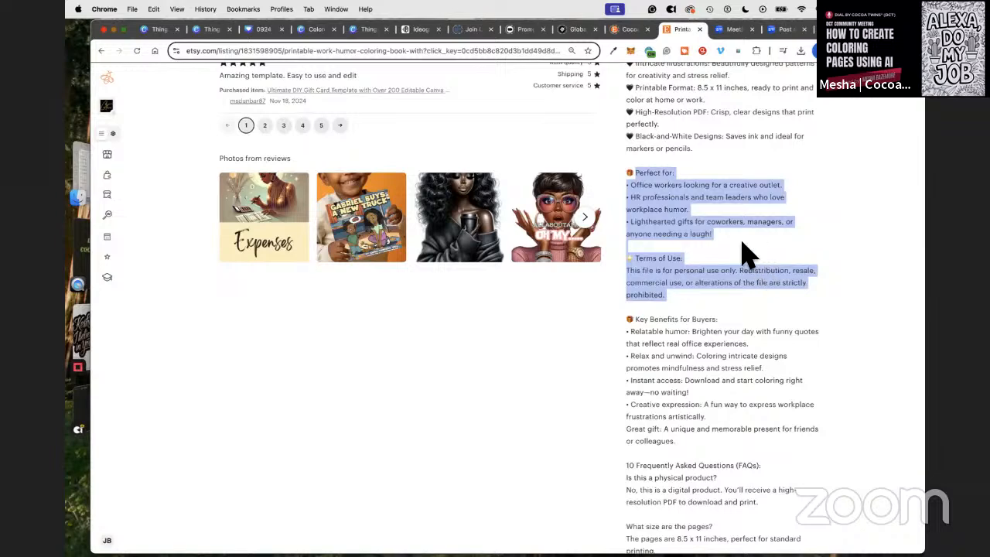
pyautogui.scroll(-5, 769, 243)
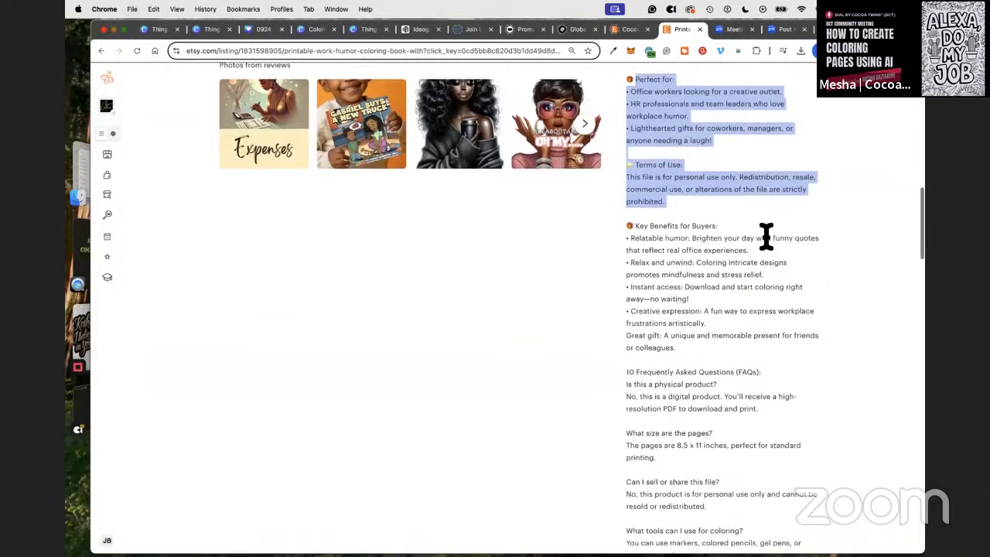
pyautogui.scroll(10, 710, 274)
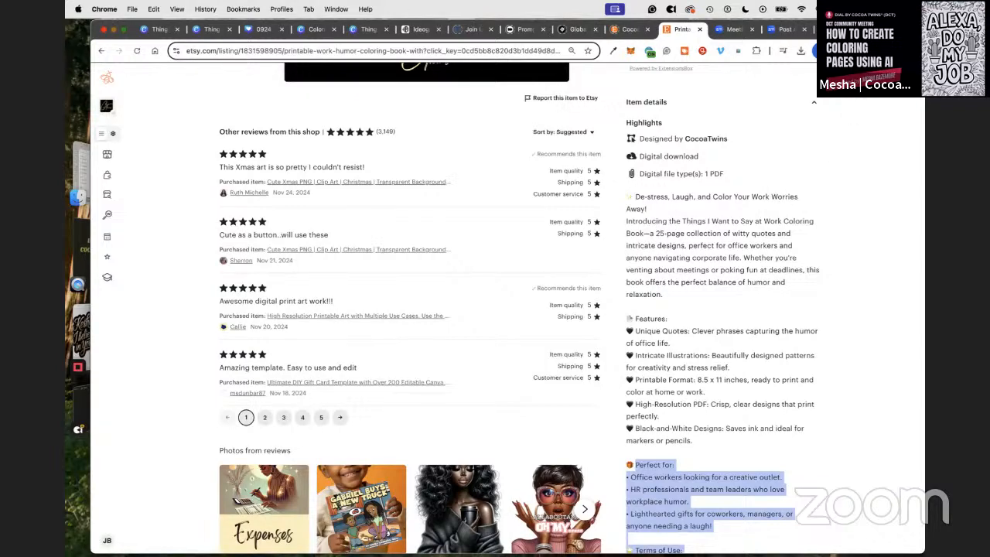
# Step: Move the Etsy listing into its own separate browser window
pyautogui.click(667, 28)
pyautogui.moveTo(562, 154); pyautogui.dragTo(299, 39)
pyautogui.click(114, 29)
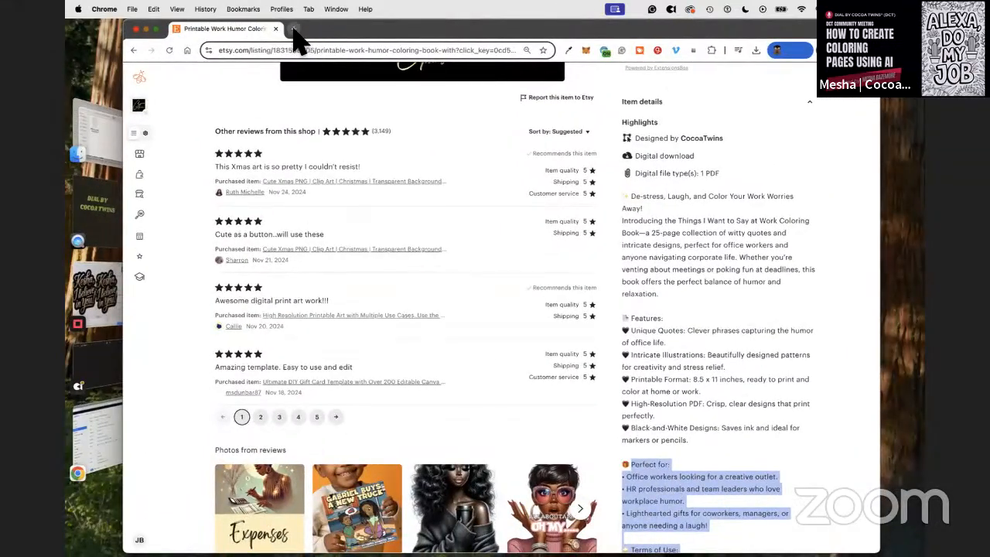
# Step: Open ideogram.ai in a new browser tab beside the Etsy listing
pyautogui.click(295, 30)
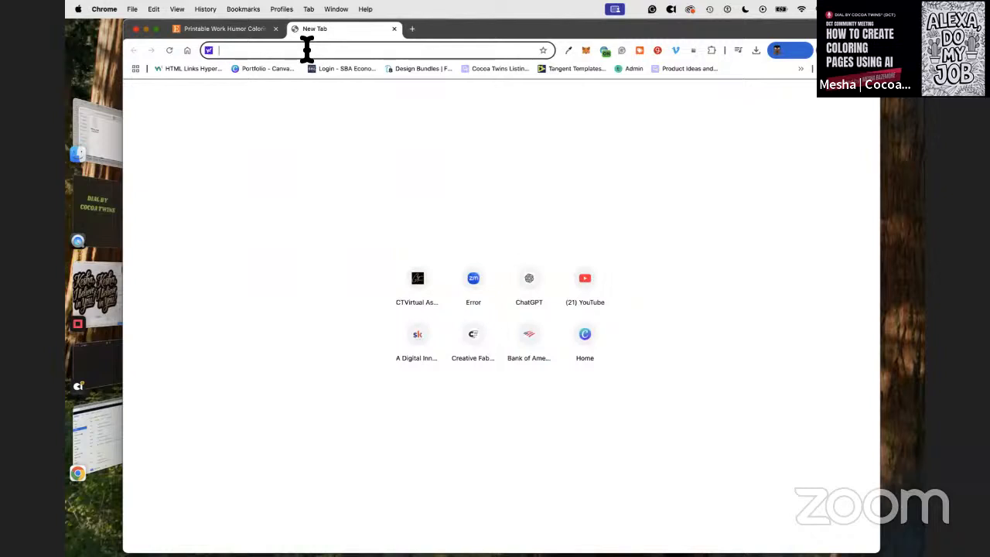
pyautogui.write('ideo')
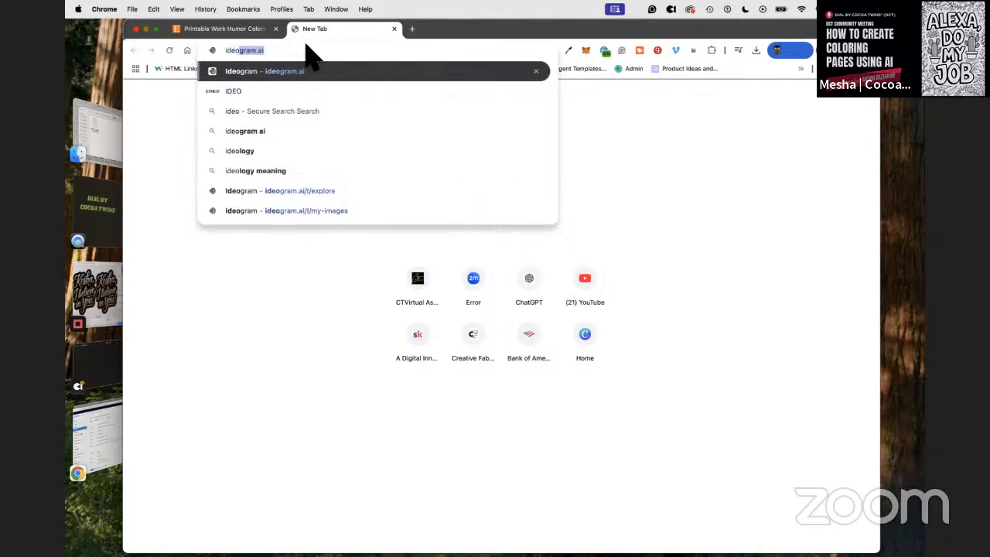
pyautogui.write('gram.ai')
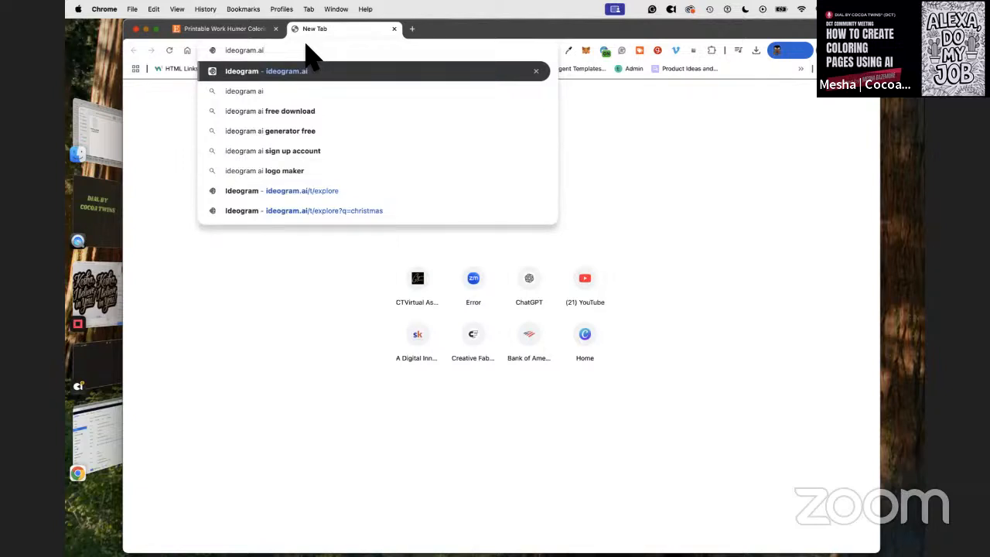
pyautogui.click(272, 72)
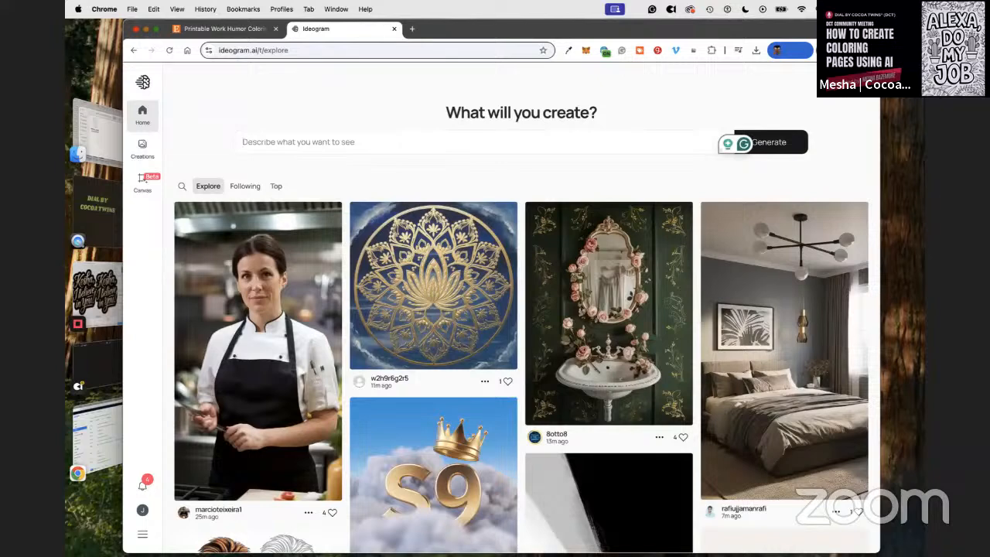
# Step: Open ideogram.ai in an Incognito window to view its login page, and close that window
pyautogui.click(869, 50)
pyautogui.click(325, 50)
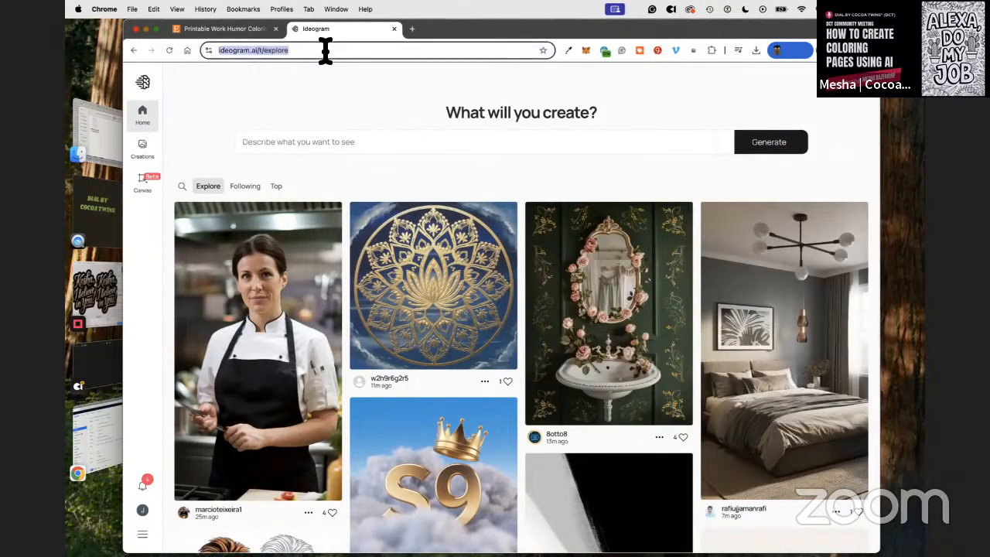
pyautogui.click(869, 49)
pyautogui.click(781, 146)
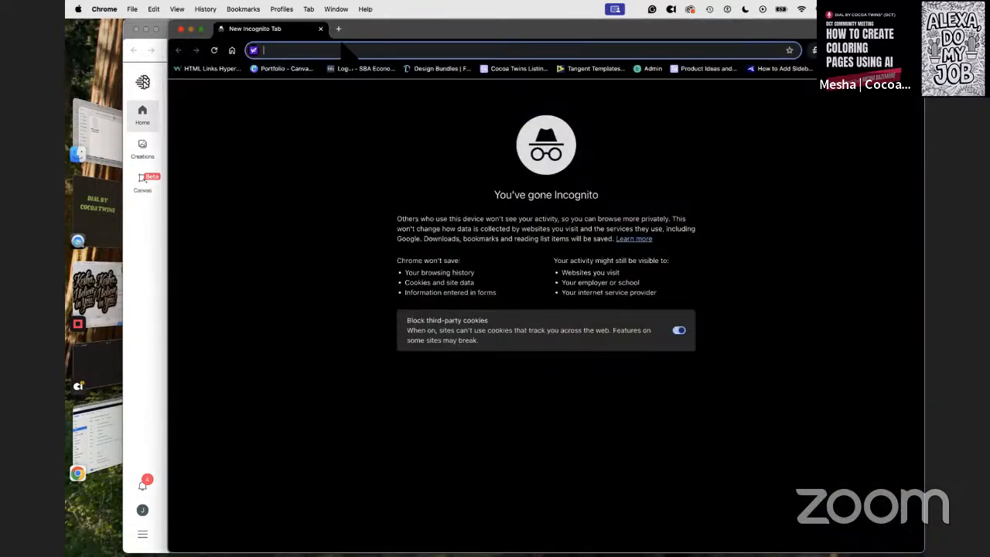
pyautogui.write('ideog')
pyautogui.press('BackSpace')
pyautogui.write('ogr')
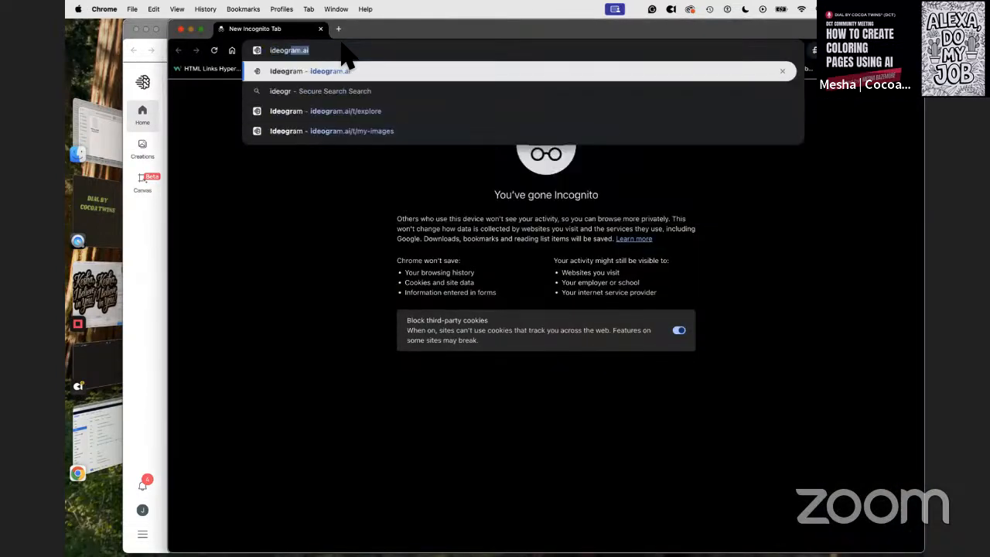
pyautogui.press('Return')
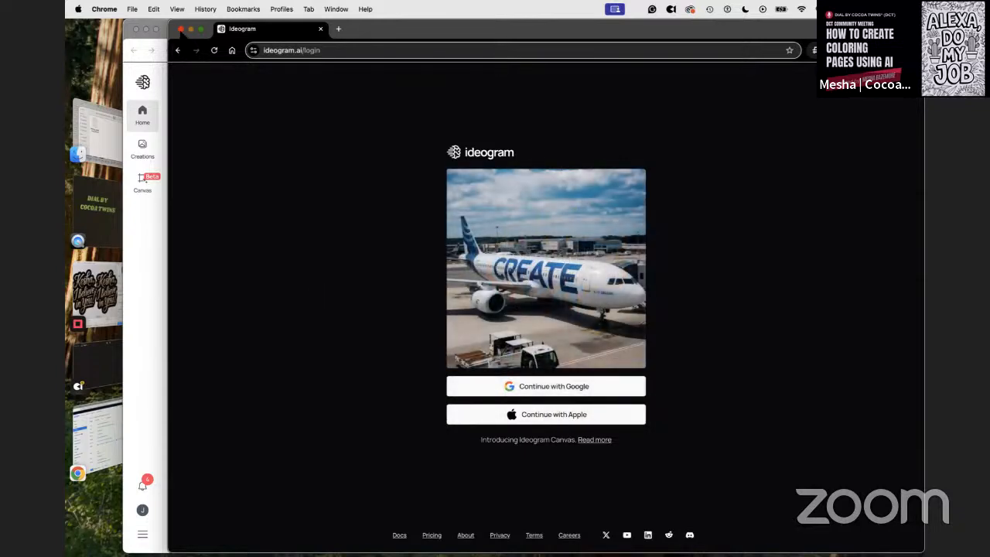
pyautogui.click(180, 28)
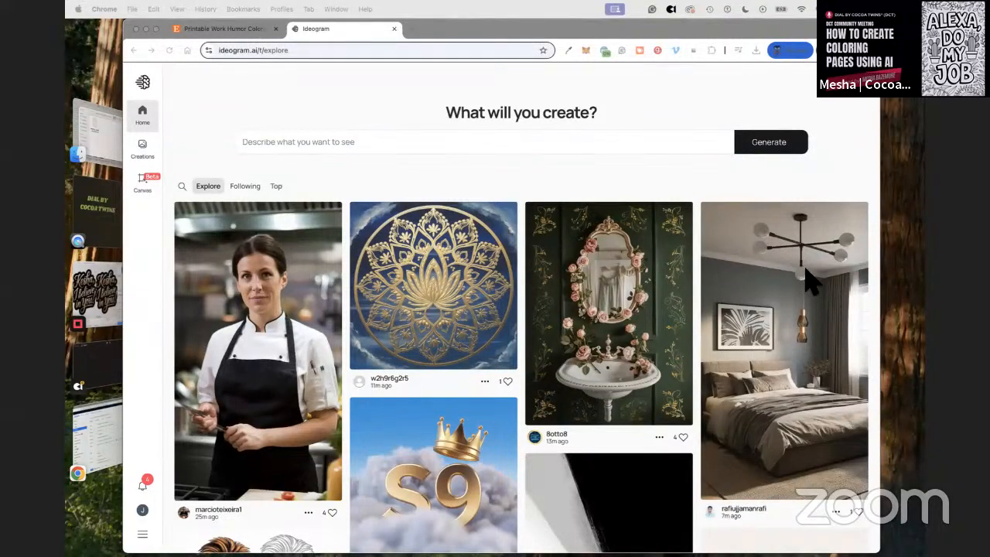
# Step: Search the Ideogram community images for "coloring pages"
pyautogui.click(265, 146)
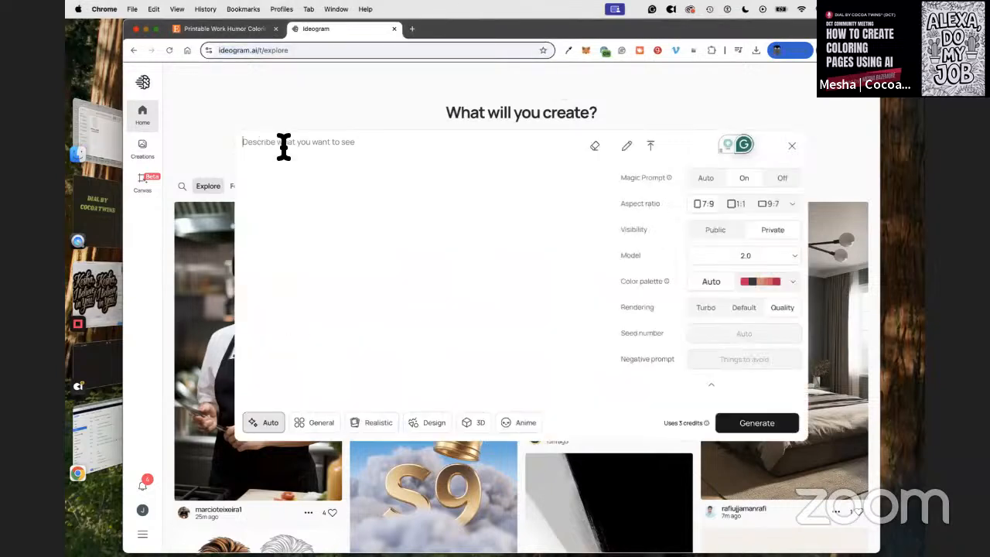
pyautogui.click(189, 200)
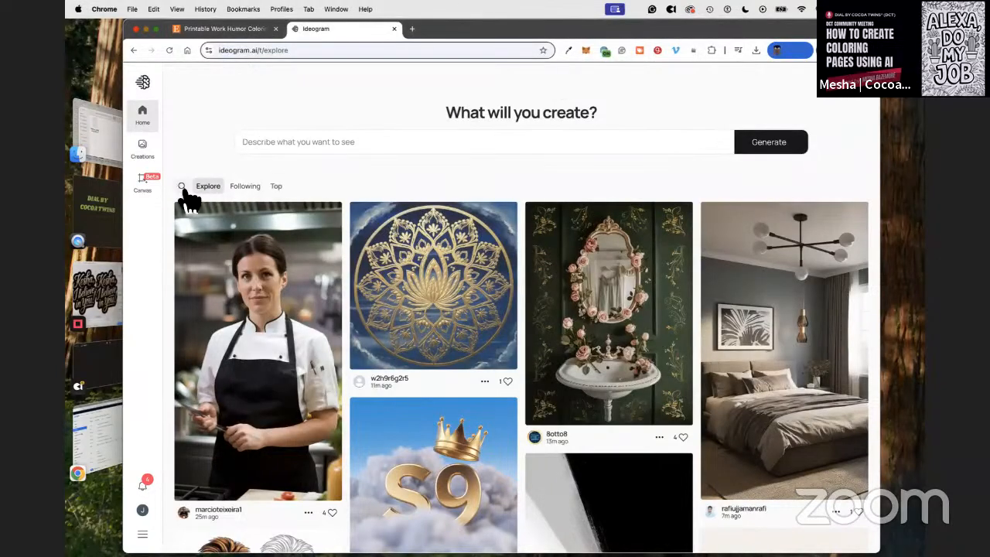
pyautogui.click(183, 188)
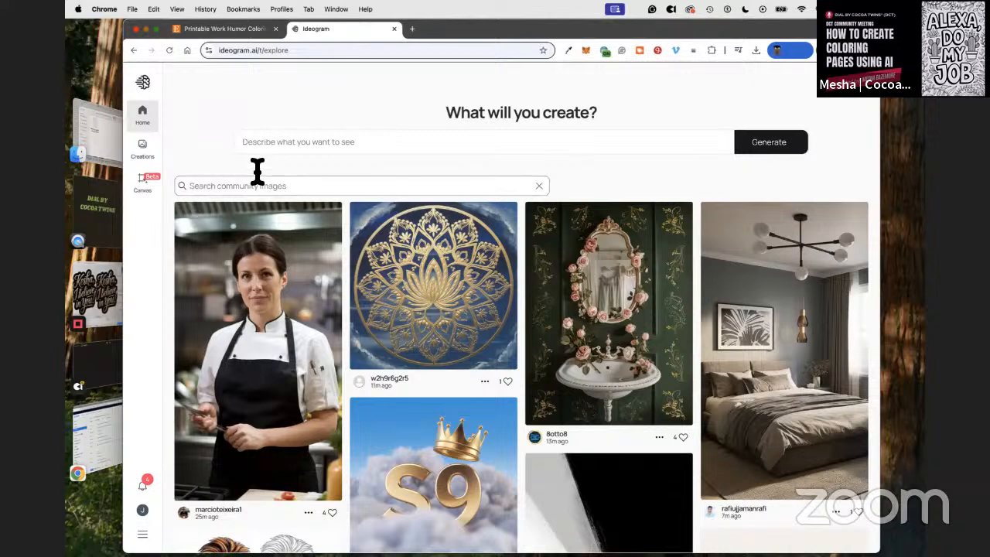
pyautogui.write('color')
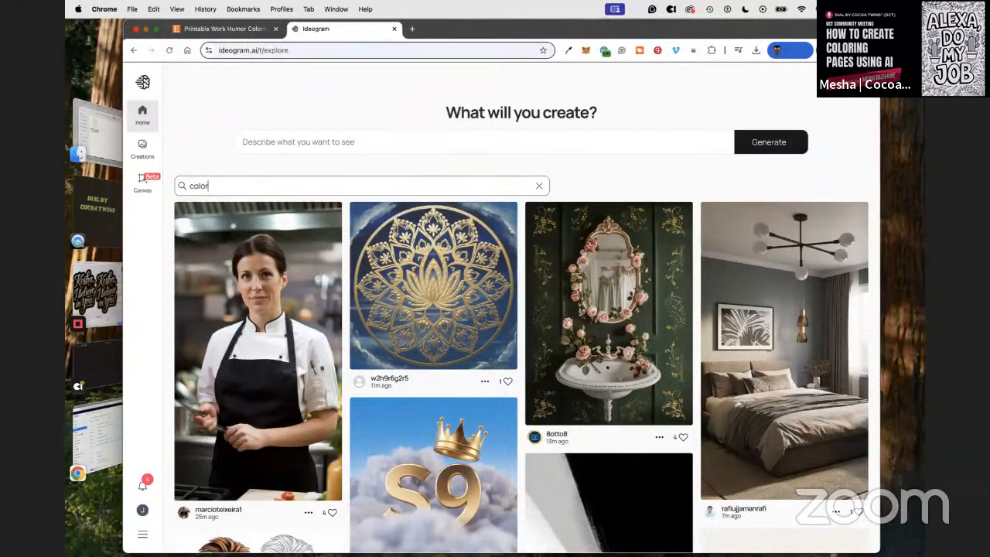
pyautogui.write('ing pages')
pyautogui.press('Return')
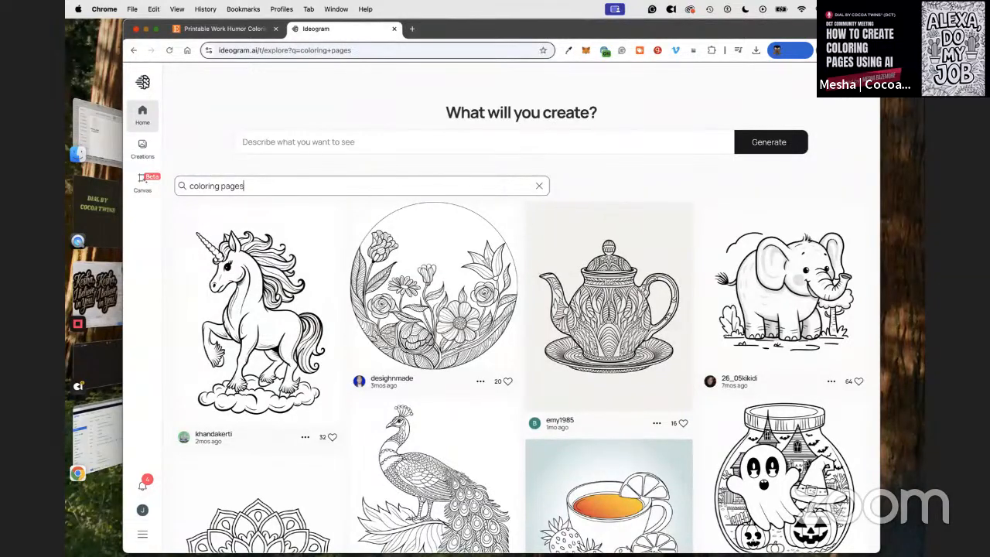
# Step: Browse the community coloring pages and open the round mandala with a daisy-like flower at its center
pyautogui.scroll(-10, 254, 188)
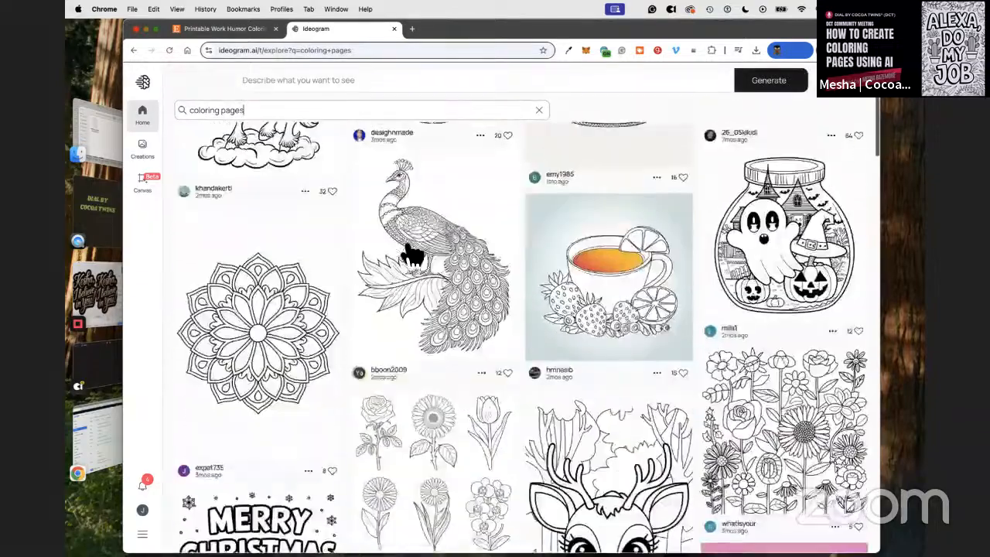
pyautogui.scroll(-5, 542, 275)
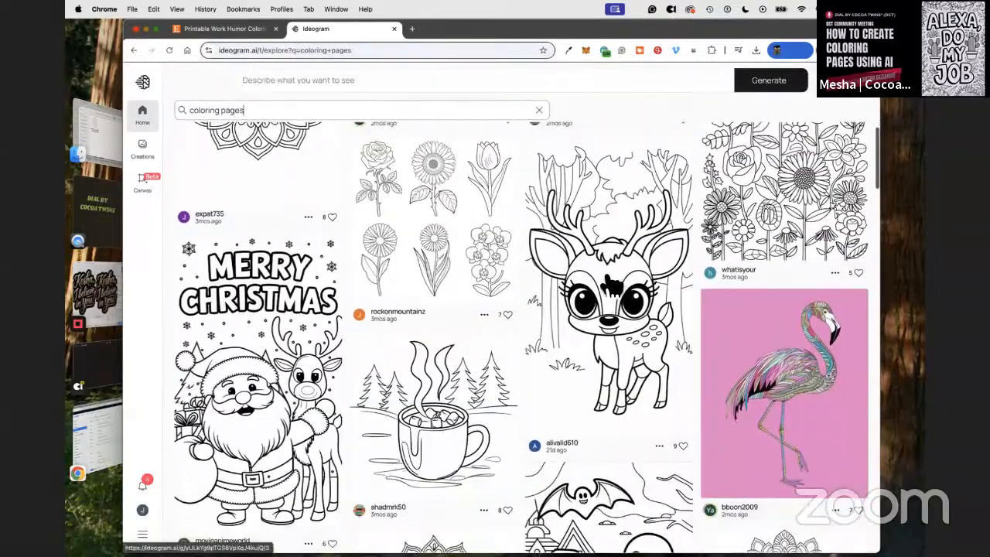
pyautogui.scroll(-10, 615, 279)
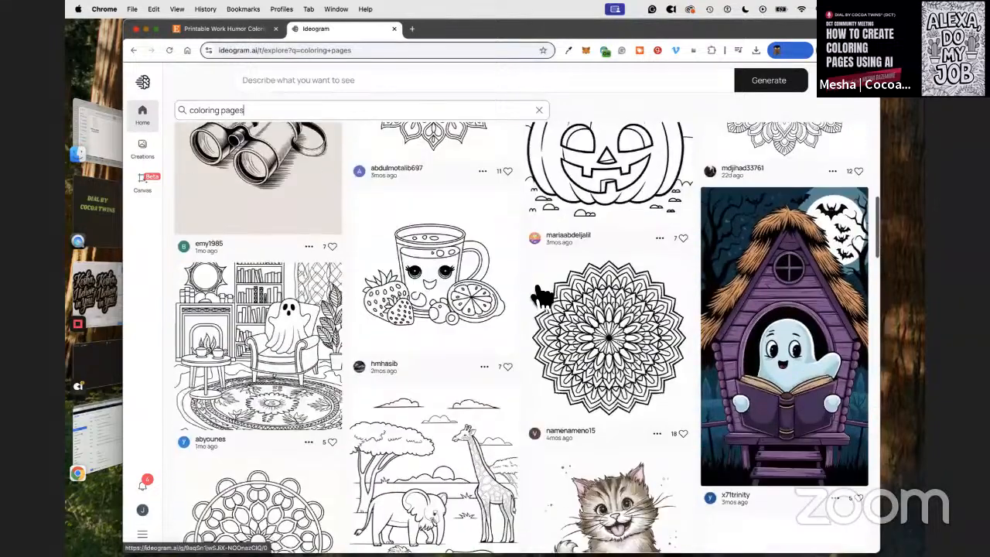
pyautogui.scroll(7, 625, 315)
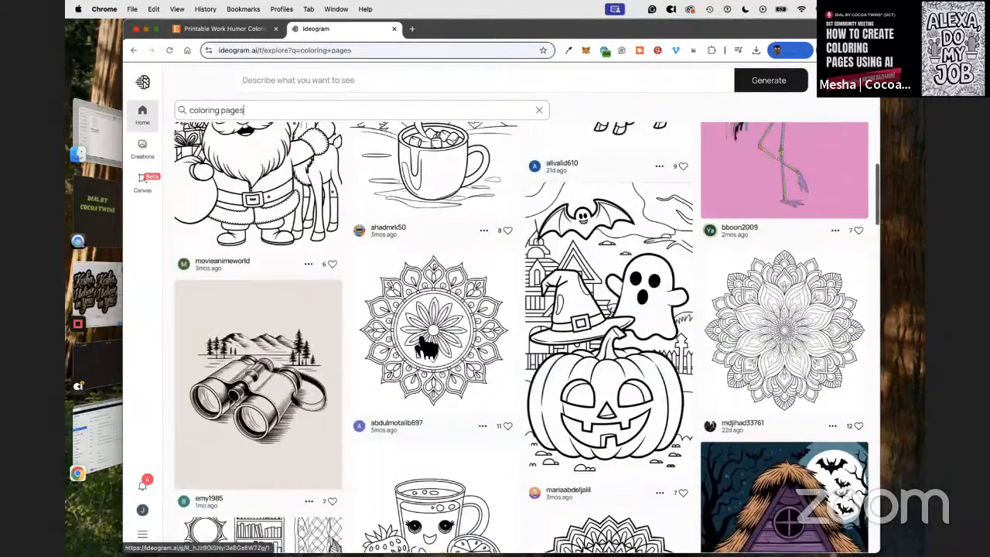
pyautogui.click(411, 341)
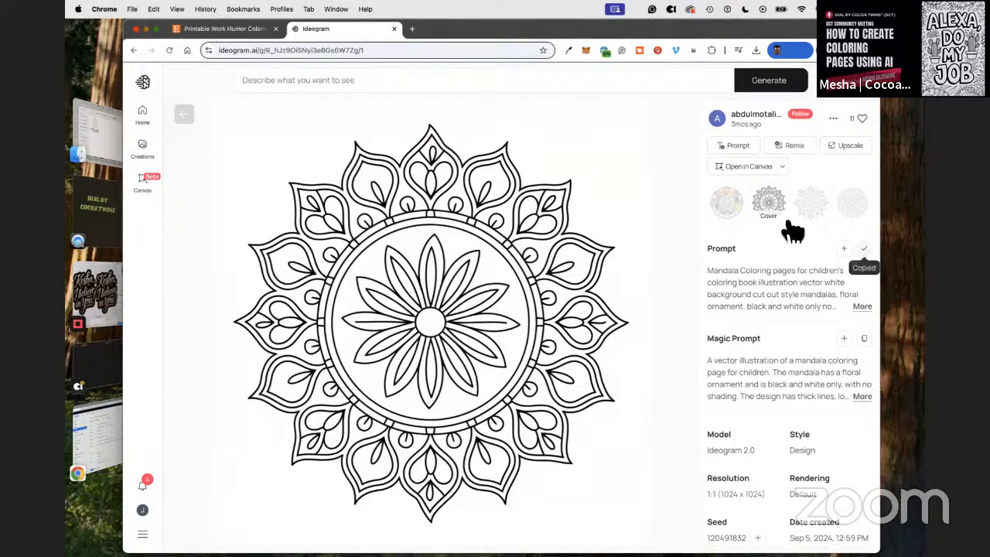
# Step: Generate new images from the copied "Mandala Coloring pages for children's coloring book illustration" prompt
pyautogui.click(282, 85)
pyautogui.rightClick(279, 79)
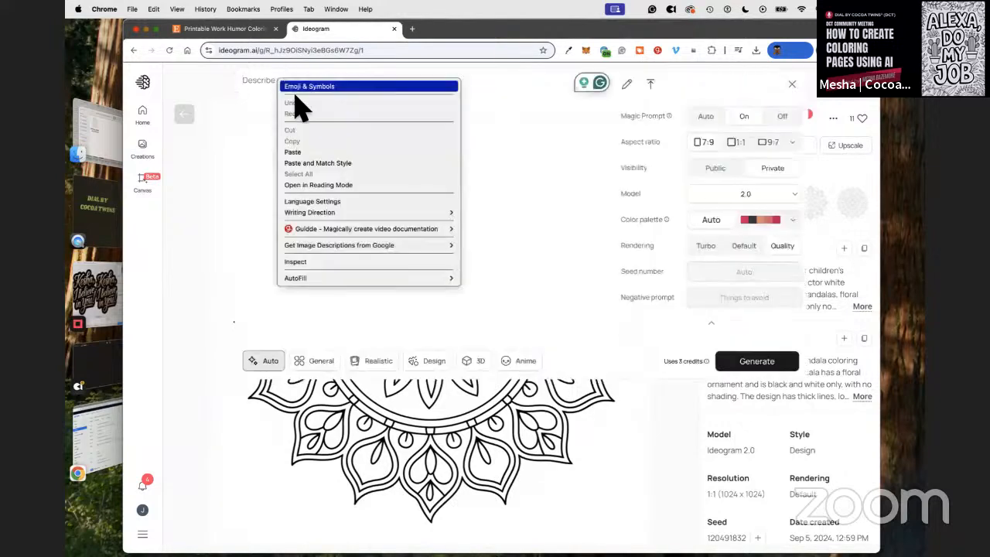
pyautogui.click(308, 152)
pyautogui.click(756, 361)
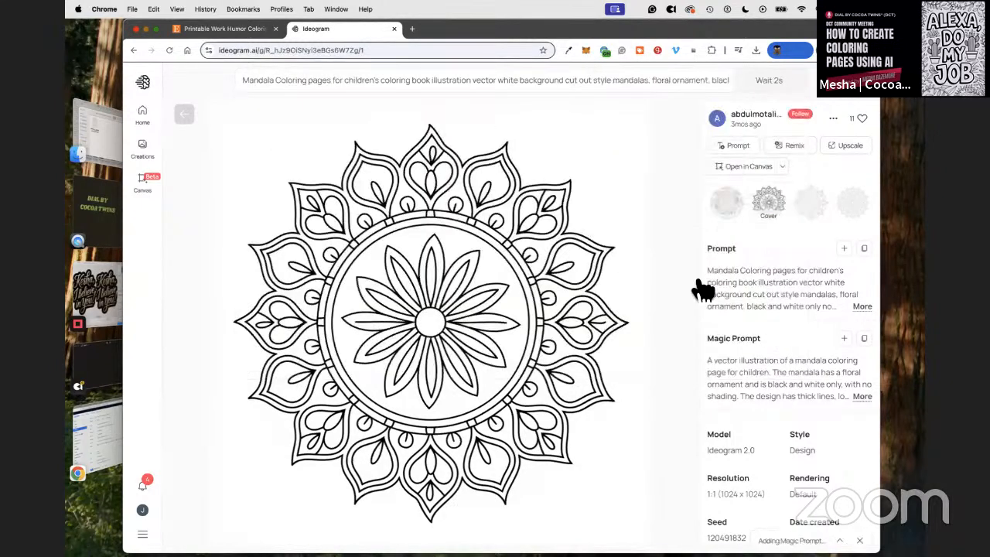
# Step: Return to the search results, open the intricate layered flower mandala, and compare its four image variations
pyautogui.click(184, 116)
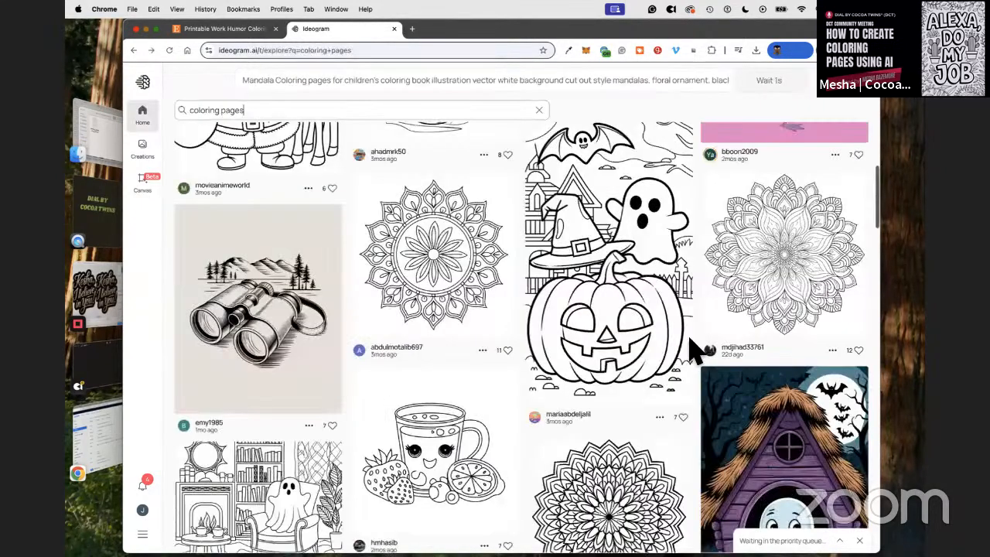
pyautogui.click(804, 261)
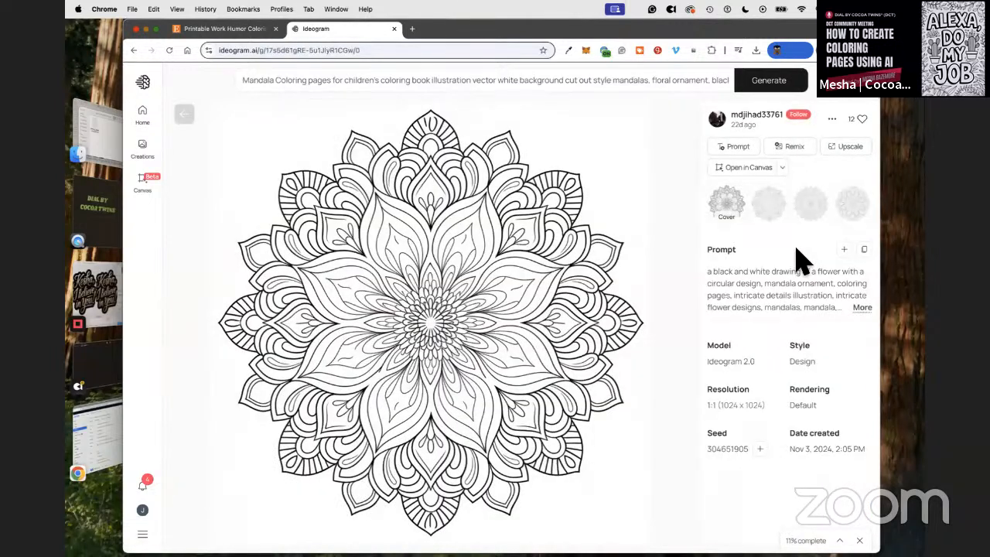
pyautogui.click(769, 206)
pyautogui.click(811, 206)
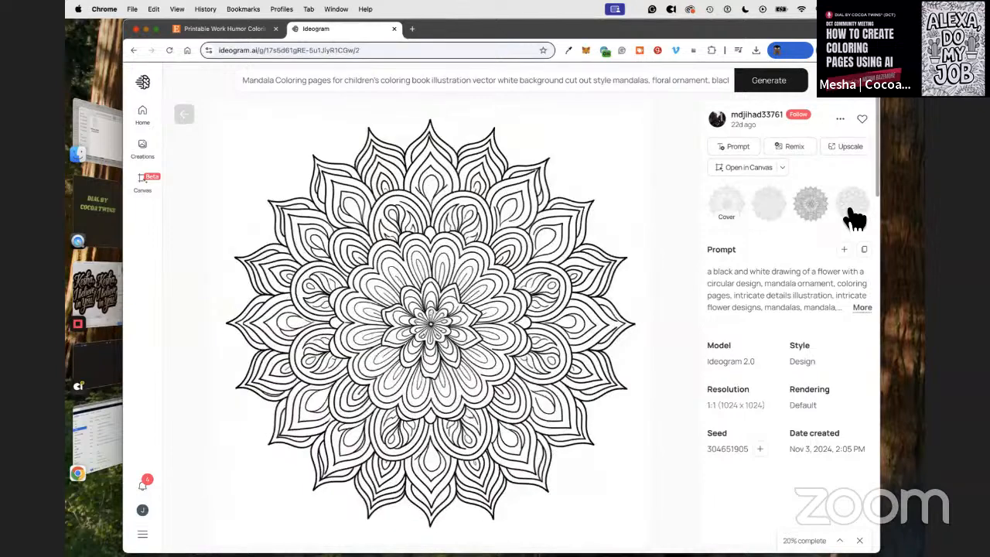
pyautogui.click(854, 209)
pyautogui.click(813, 209)
pyautogui.click(769, 205)
pyautogui.click(735, 206)
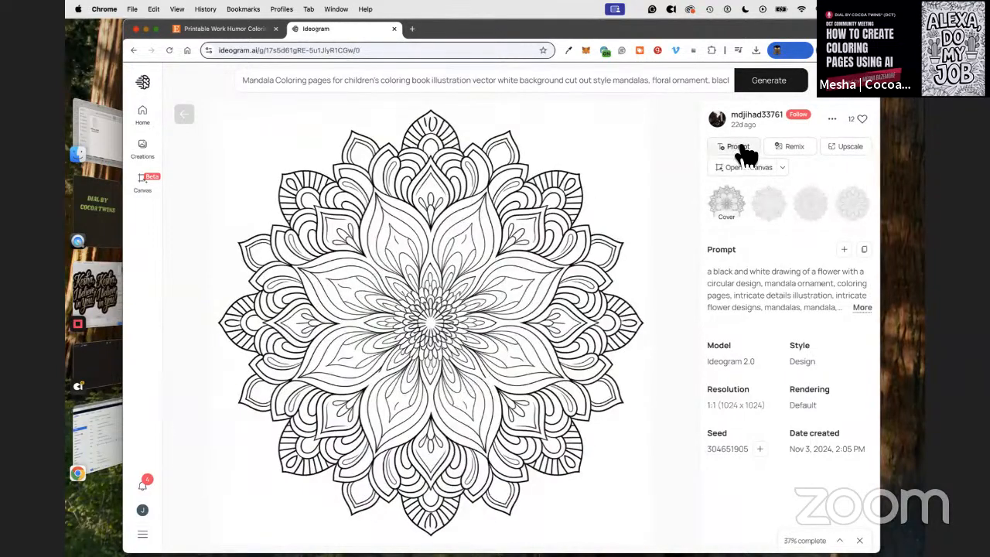
# Step: Replace the prompt text with the flower mandala's "a black and white drawing of a flower with a circular design" prompt and generate images
pyautogui.click(738, 147)
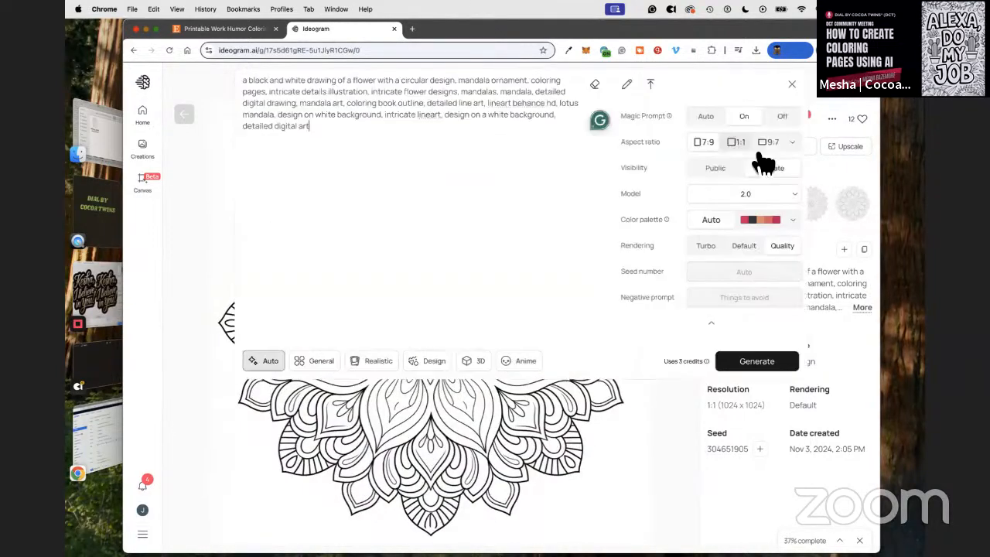
pyautogui.click(828, 105)
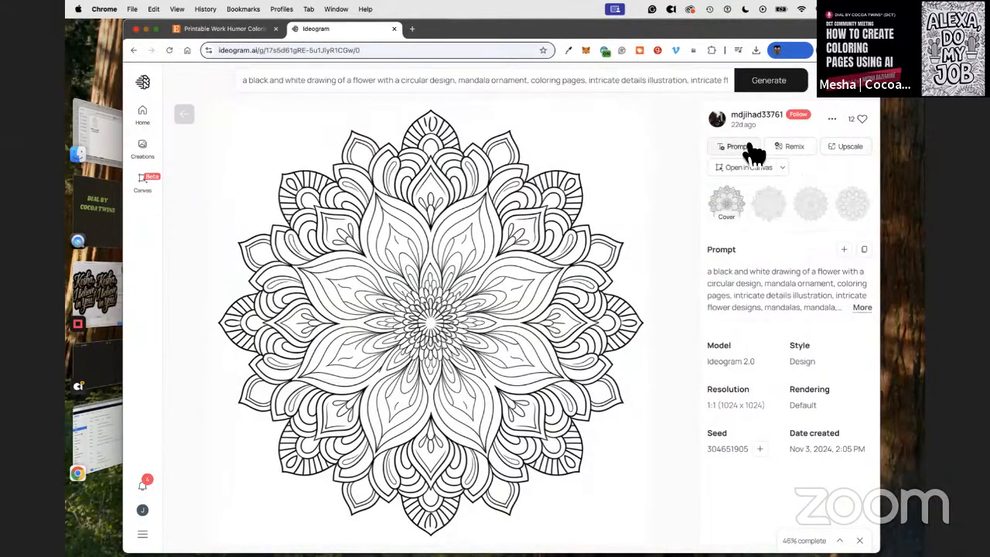
pyautogui.click(864, 249)
pyautogui.rightClick(329, 79)
pyautogui.click(376, 183)
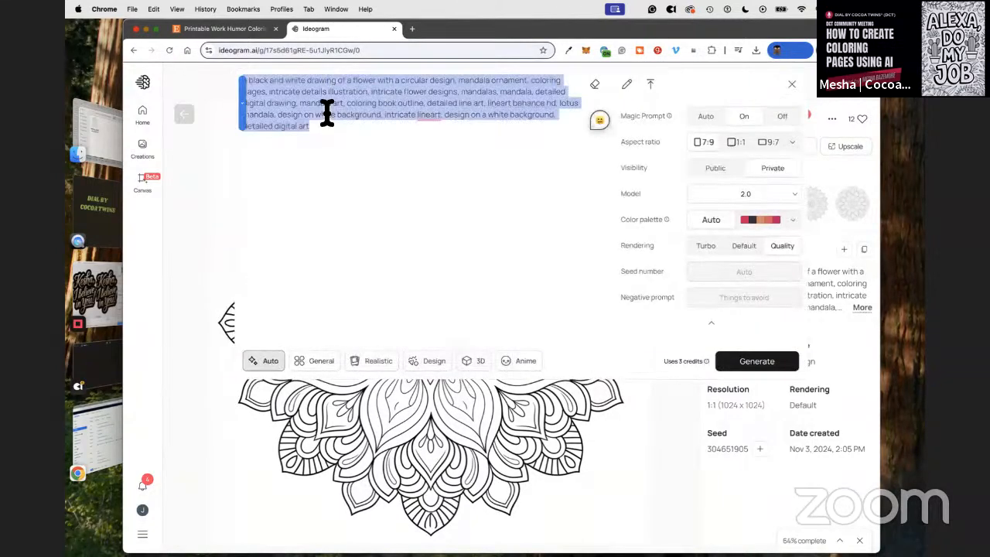
pyautogui.rightClick(328, 113)
pyautogui.click(370, 194)
pyautogui.click(727, 362)
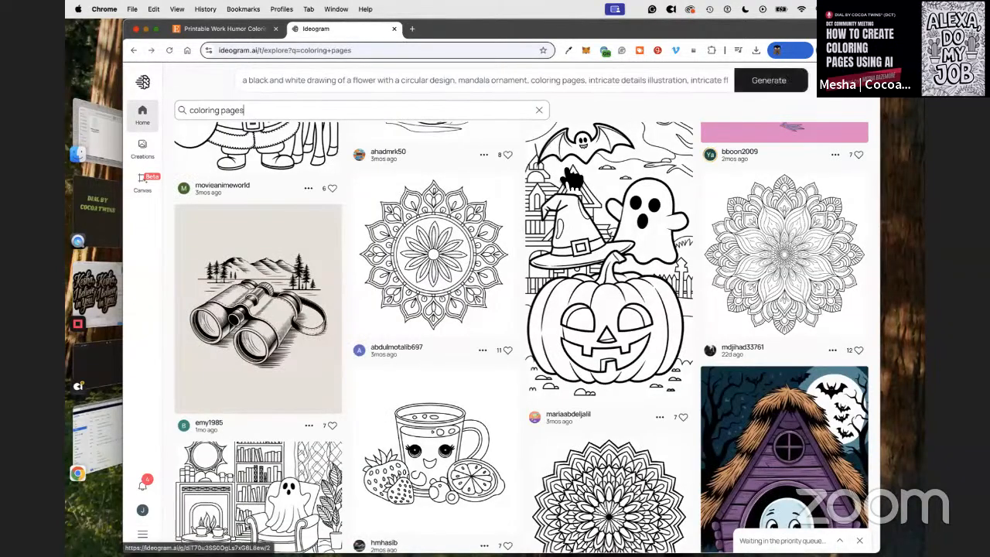
# Step: Look further through the coloring pages results and open the black-and-white lotus mandala
pyautogui.scroll(-2, 571, 180)
pyautogui.scroll(-3, 343, 222)
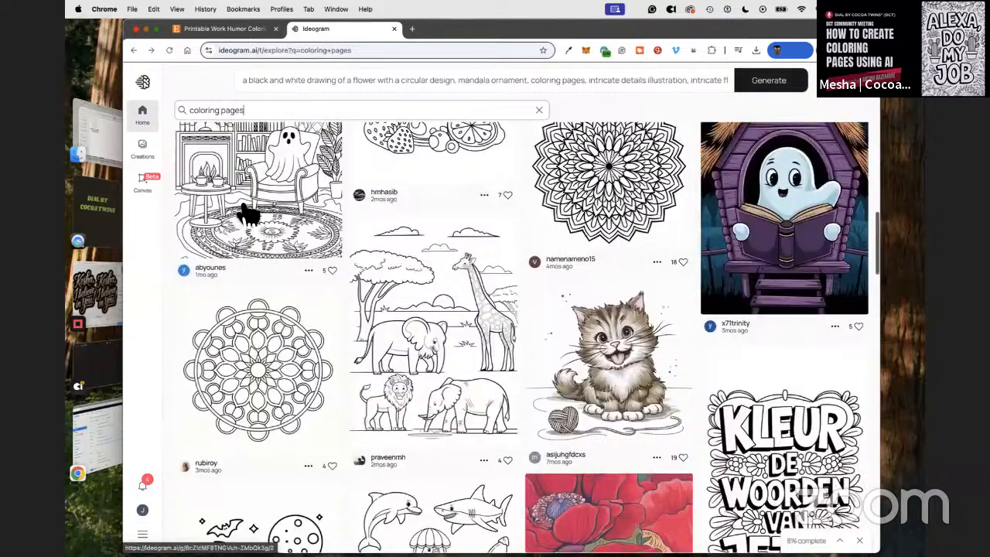
pyautogui.scroll(-7, 465, 224)
pyautogui.scroll(-3, 489, 230)
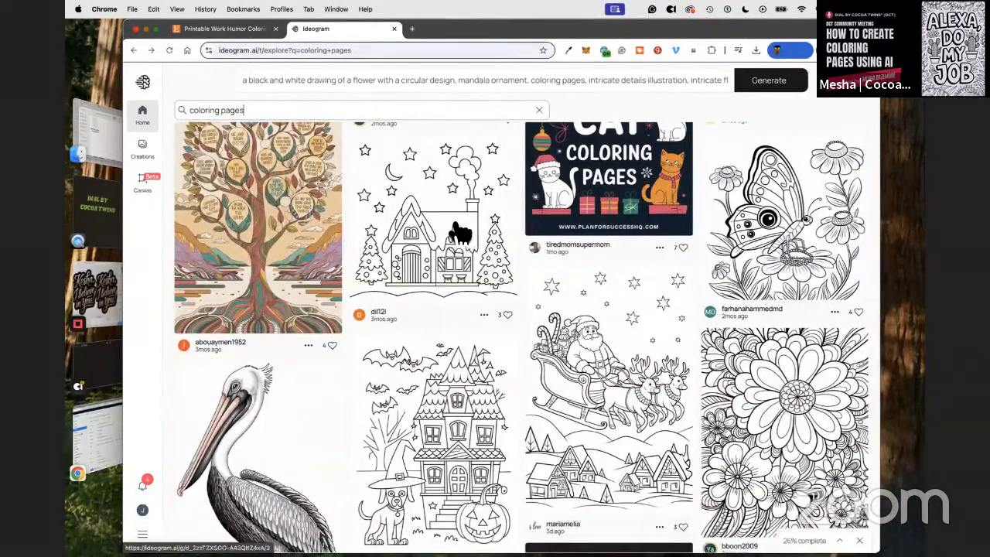
pyautogui.scroll(-3, 460, 232)
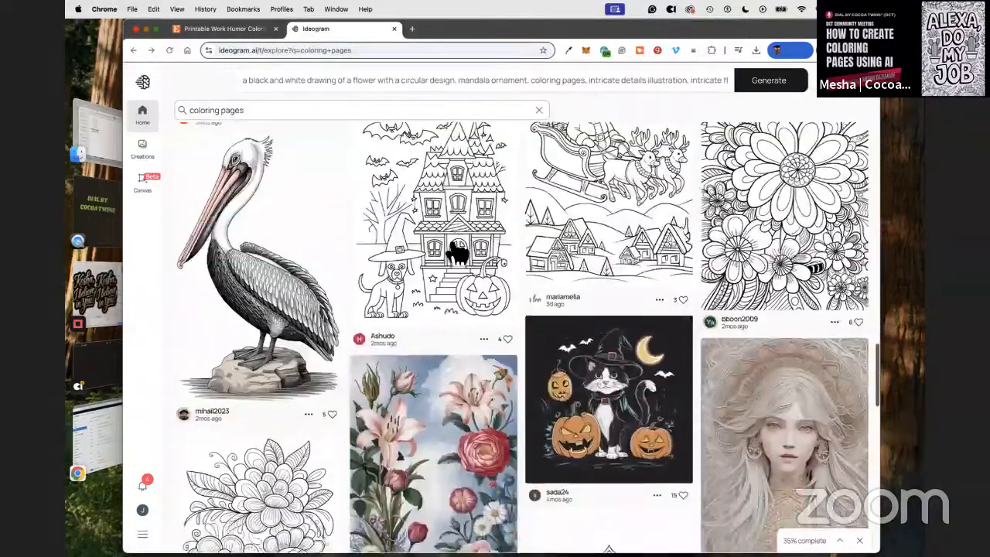
pyautogui.scroll(-3, 448, 251)
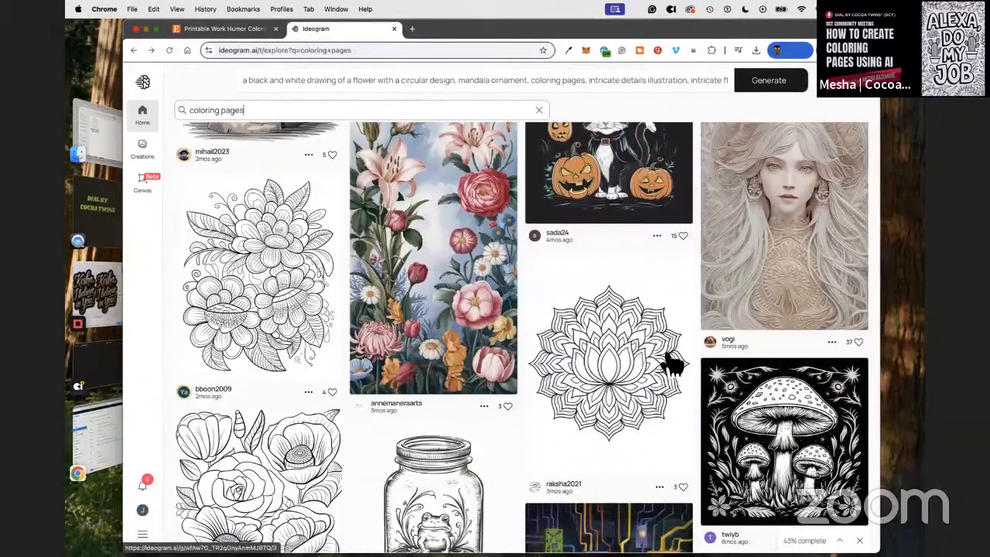
pyautogui.click(664, 352)
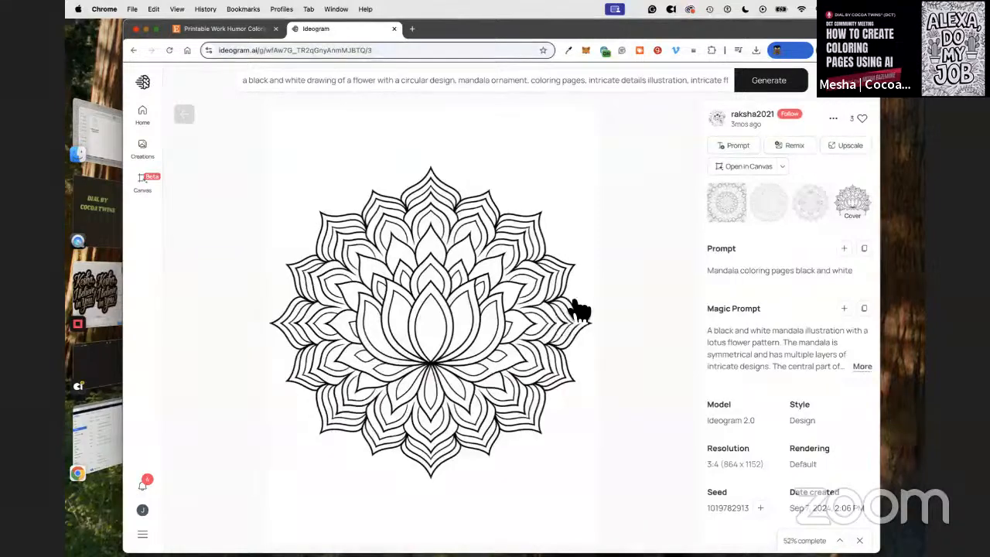
# Step: Copy the lotus mandala's prompt "Mandala coloring pages black and white" over the existing prompt and generate images
pyautogui.click(865, 249)
pyautogui.rightClick(508, 81)
pyautogui.click(557, 189)
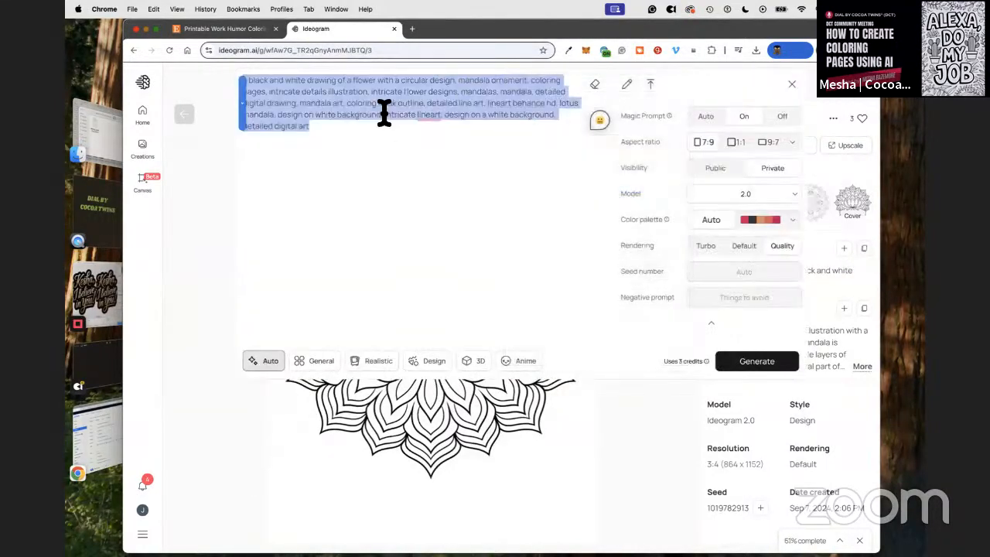
pyautogui.rightClick(384, 113)
pyautogui.click(462, 195)
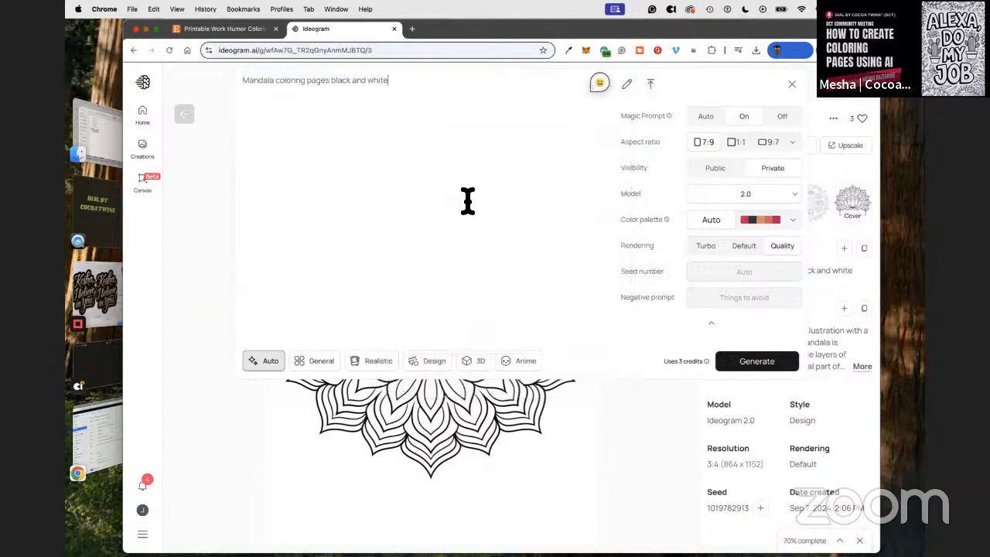
pyautogui.click(754, 362)
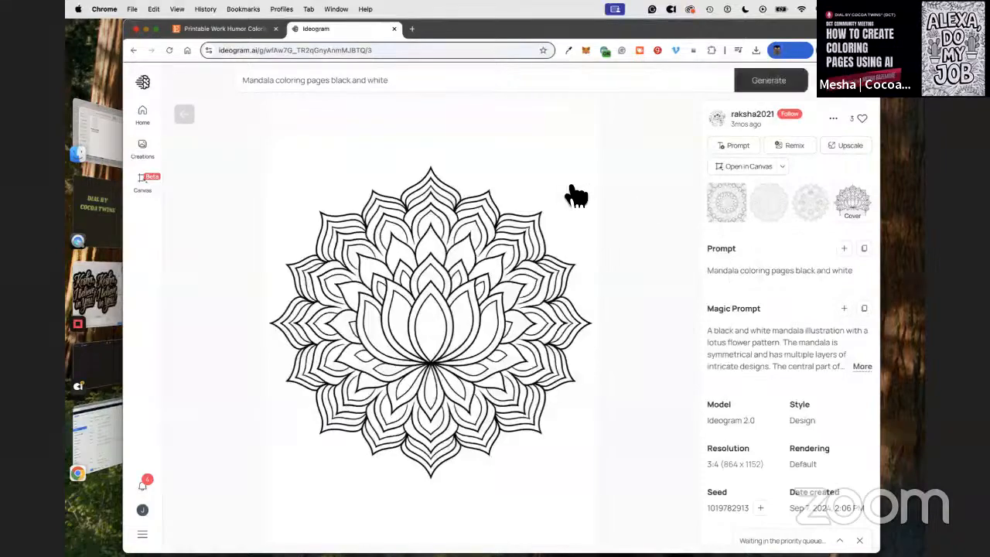
# Step: Return to the coloring pages results and examine more community designs for further prompt ideas
pyautogui.click(185, 114)
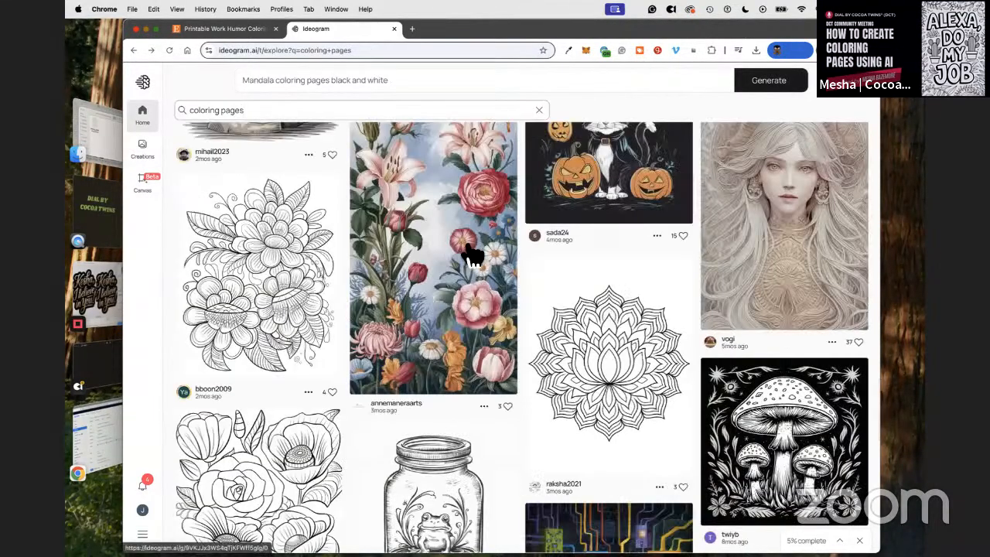
pyautogui.scroll(-10, 495, 279)
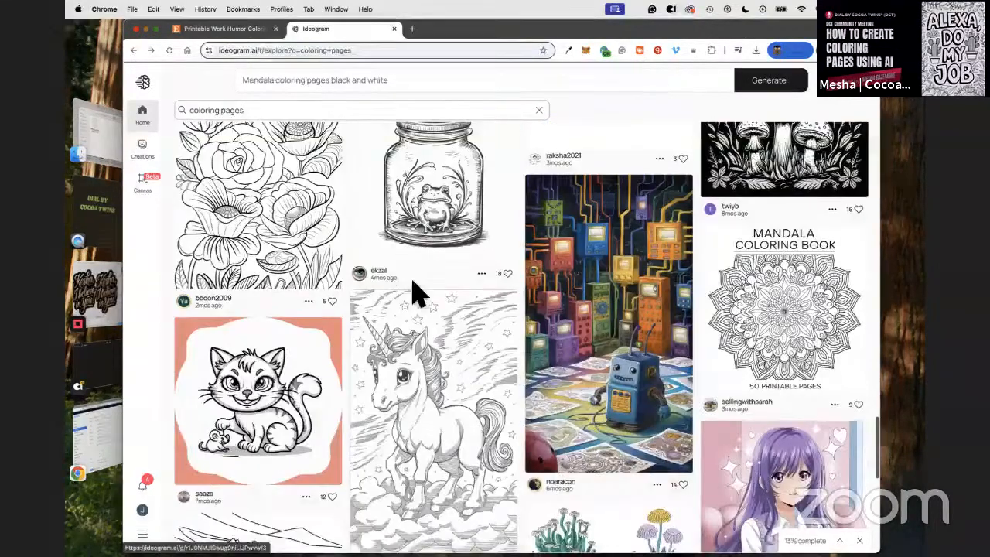
pyautogui.scroll(-4, 540, 298)
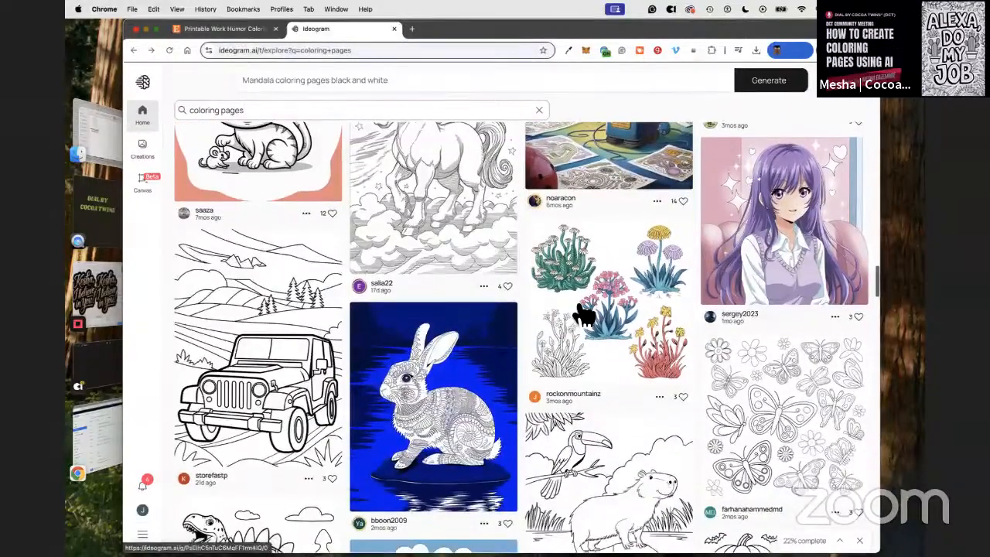
pyautogui.scroll(-3, 503, 309)
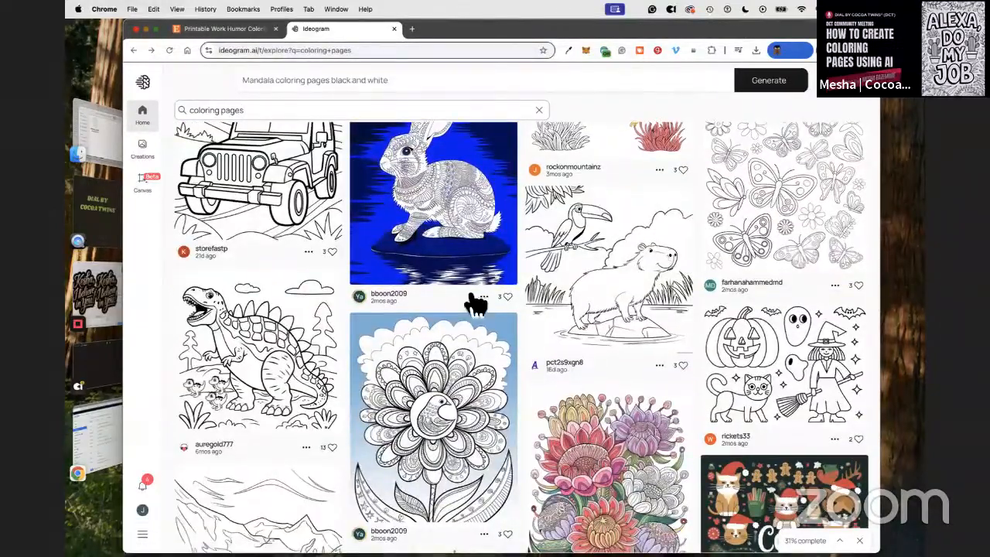
pyautogui.scroll(-1, 526, 313)
pyautogui.scroll(-2, 525, 312)
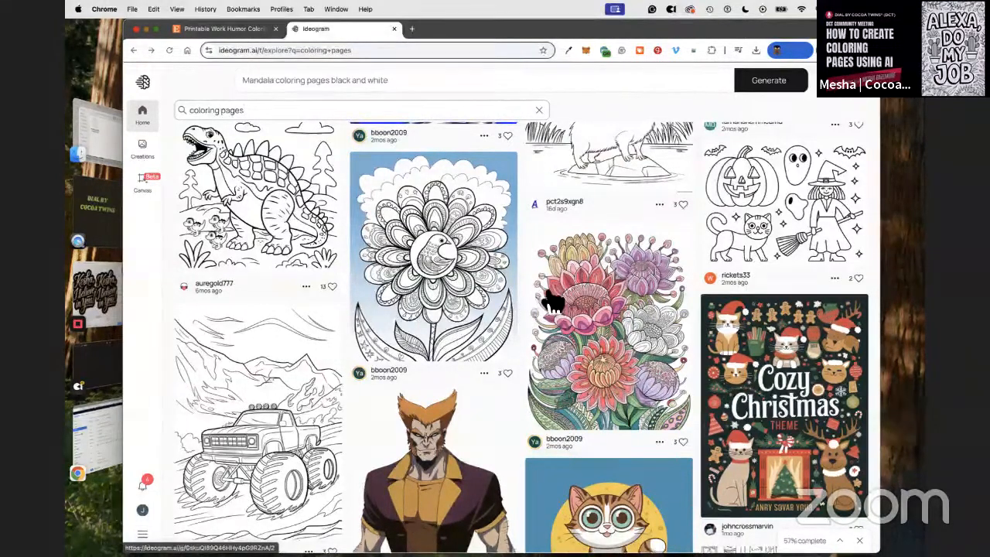
pyautogui.scroll(-5, 243, 335)
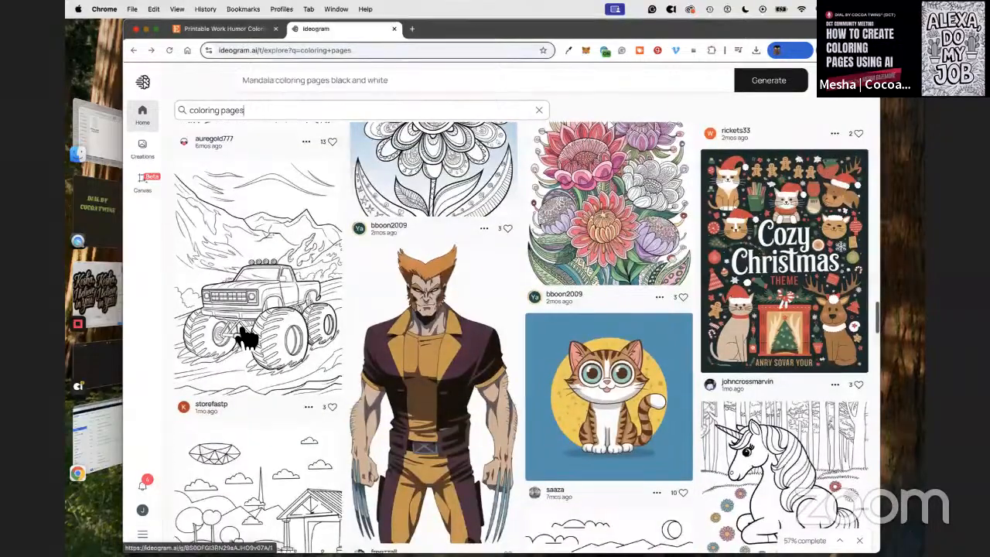
pyautogui.scroll(-7, 624, 360)
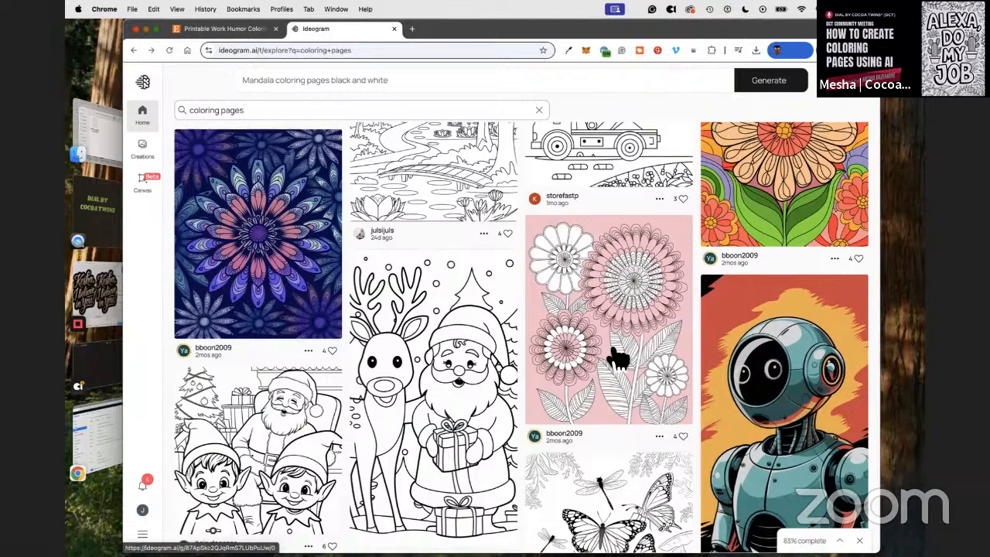
# Step: Examine further community designs in the coloring pages results to find another black-and-white floral design with a usable prompt
pyautogui.scroll(-6, 600, 319)
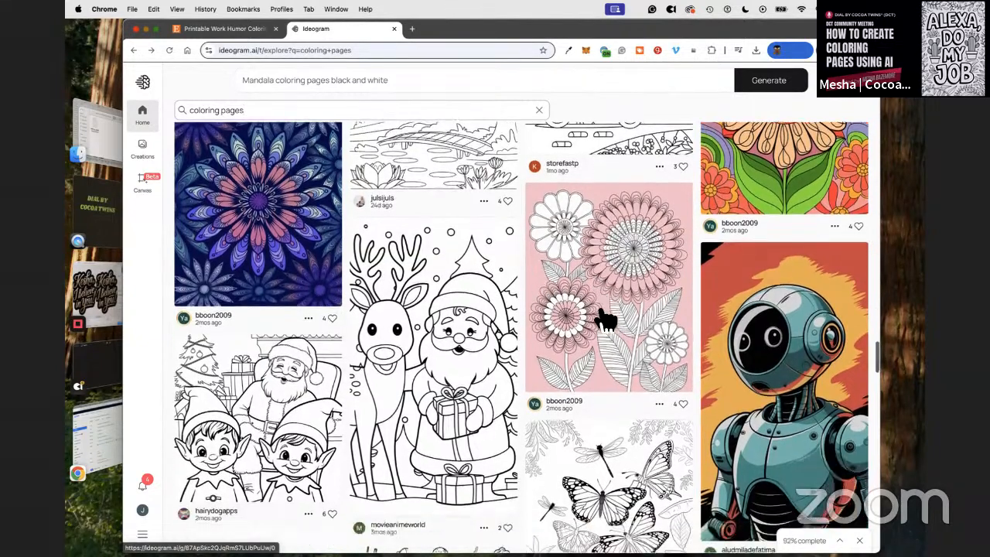
pyautogui.scroll(-4, 600, 329)
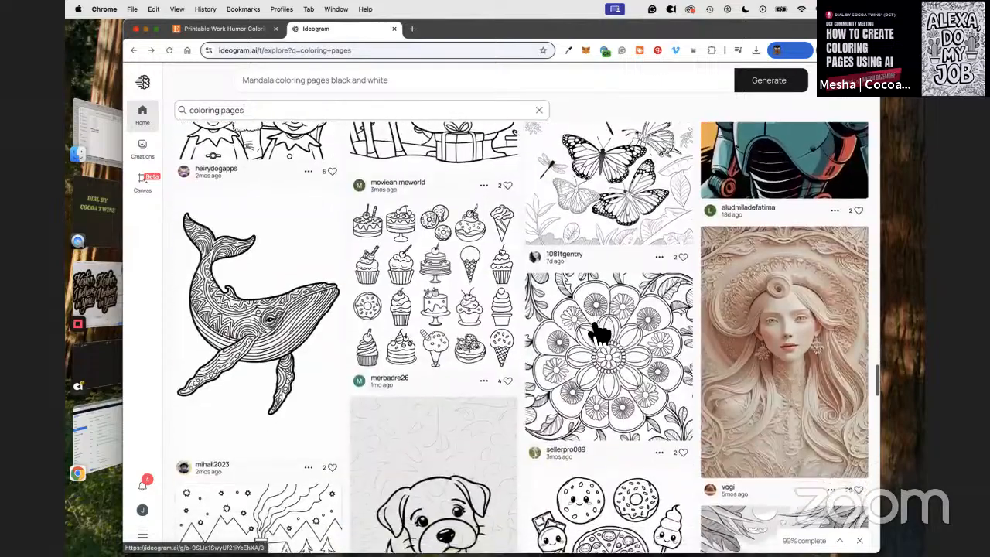
pyautogui.scroll(-5, 596, 321)
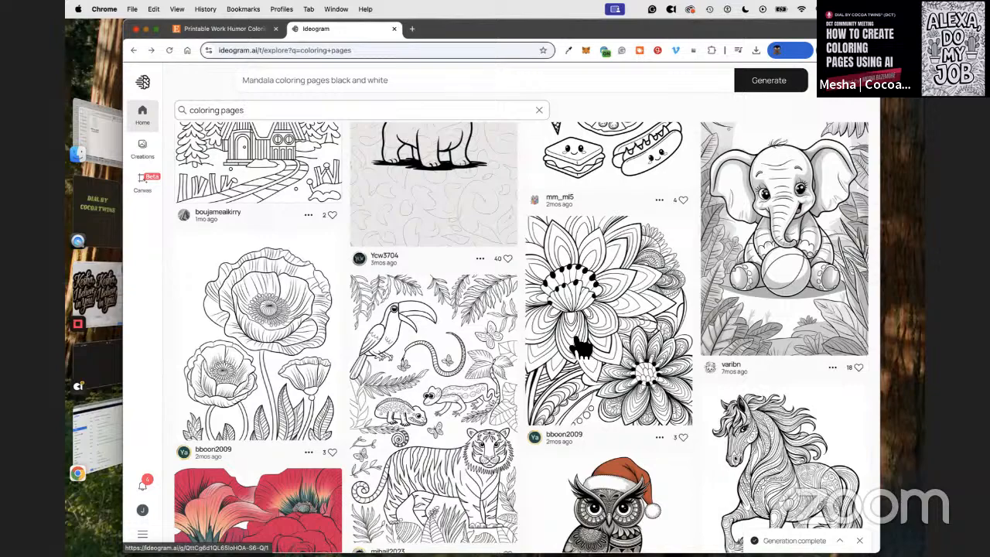
pyautogui.scroll(-10, 689, 331)
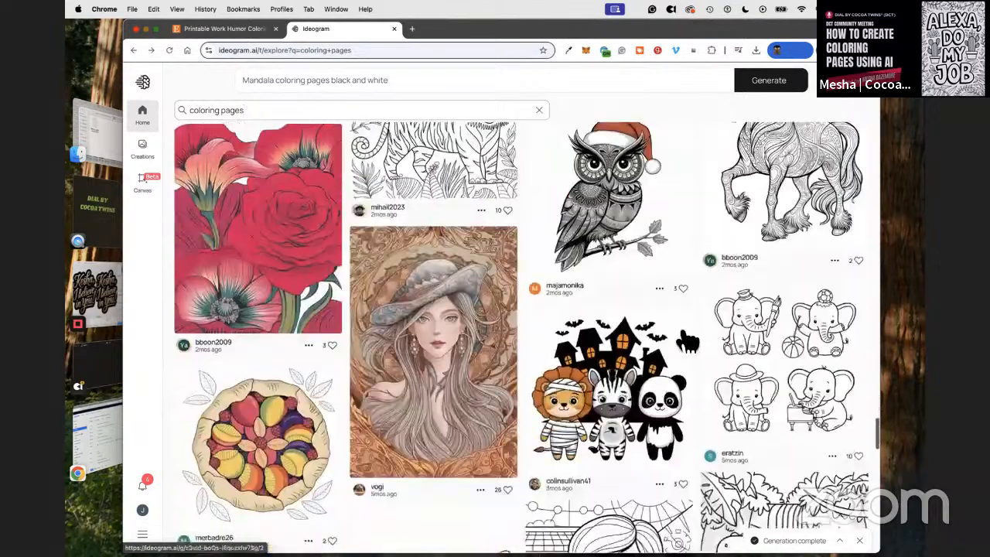
pyautogui.scroll(-3, 681, 347)
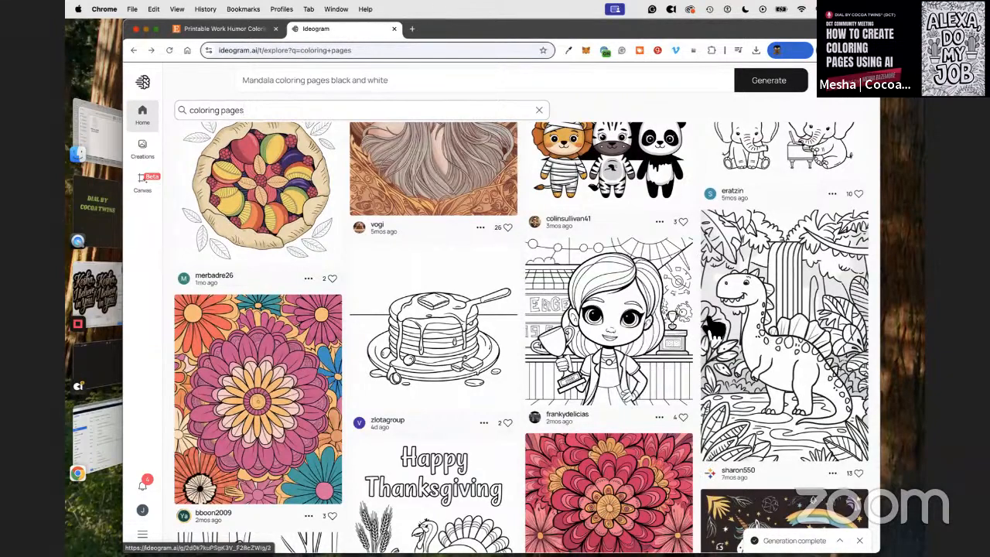
pyautogui.scroll(-2, 715, 328)
pyautogui.scroll(-5, 681, 328)
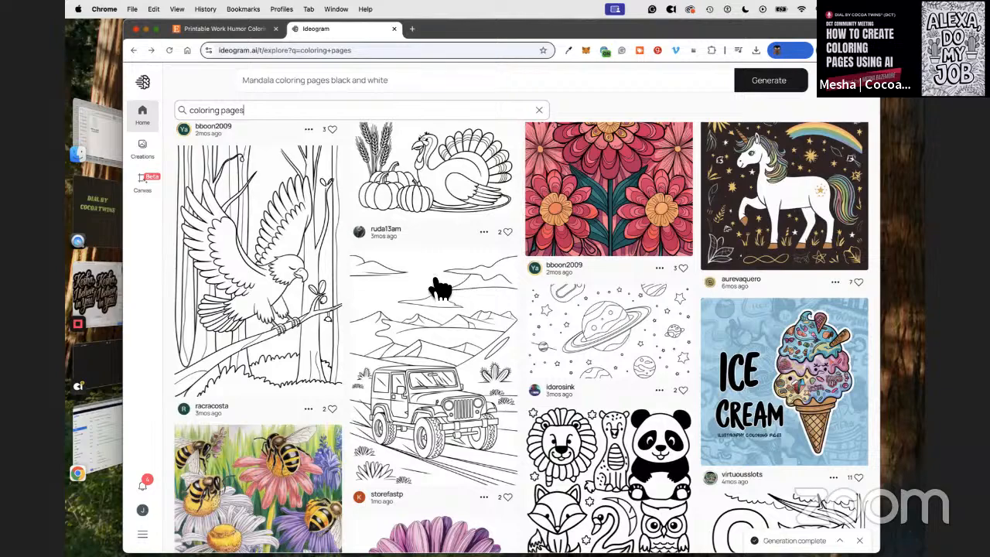
pyautogui.scroll(-1, 496, 310)
pyautogui.scroll(-10, 496, 310)
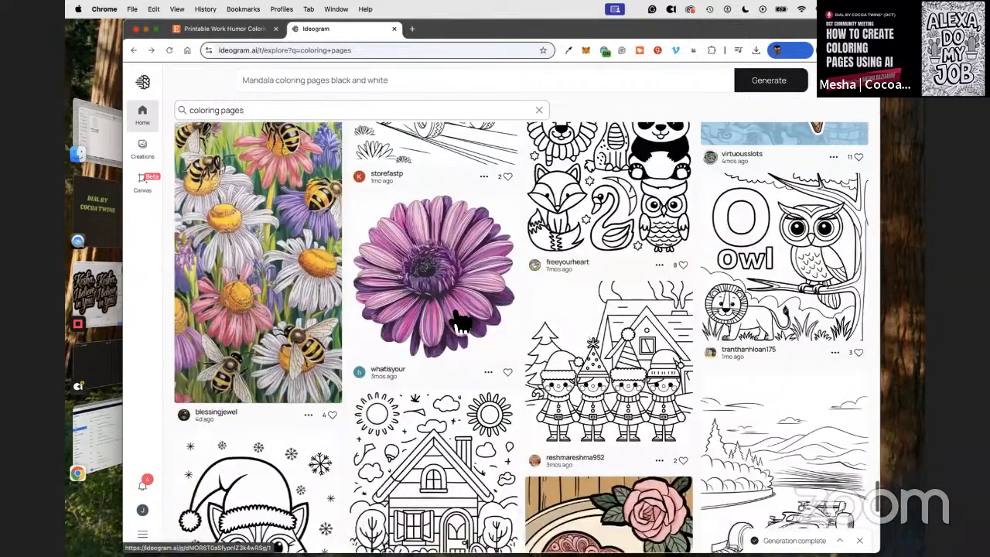
pyautogui.scroll(-4, 418, 363)
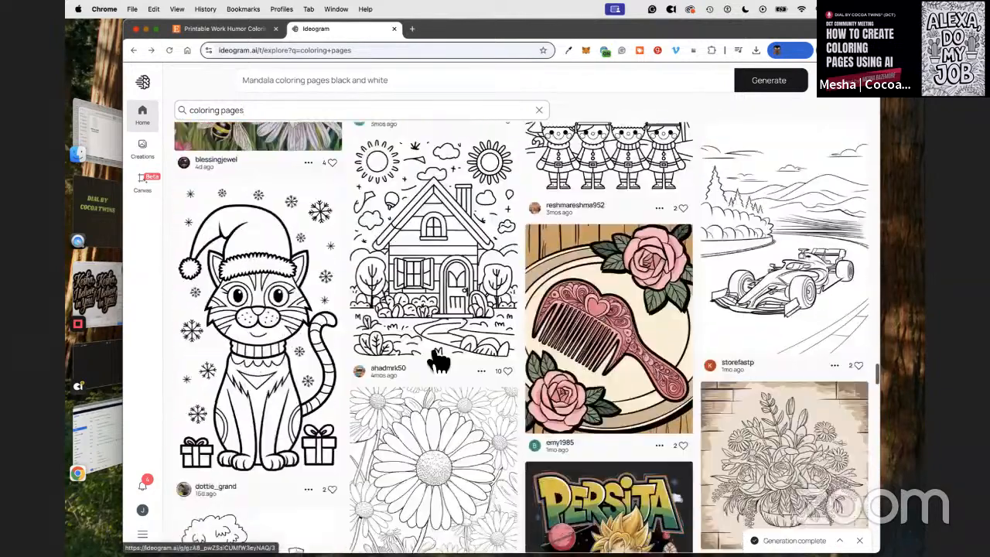
pyautogui.scroll(-3, 487, 379)
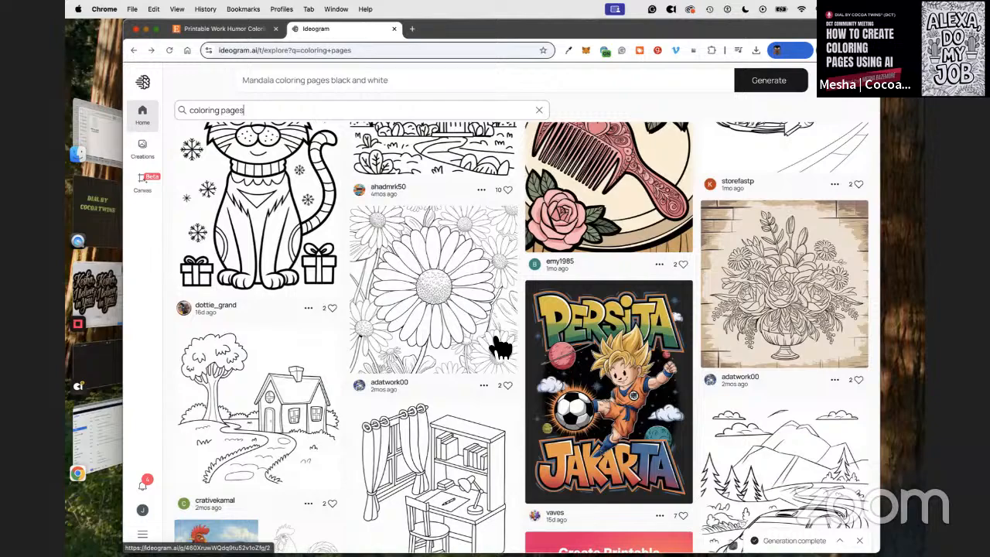
pyautogui.scroll(-8, 499, 349)
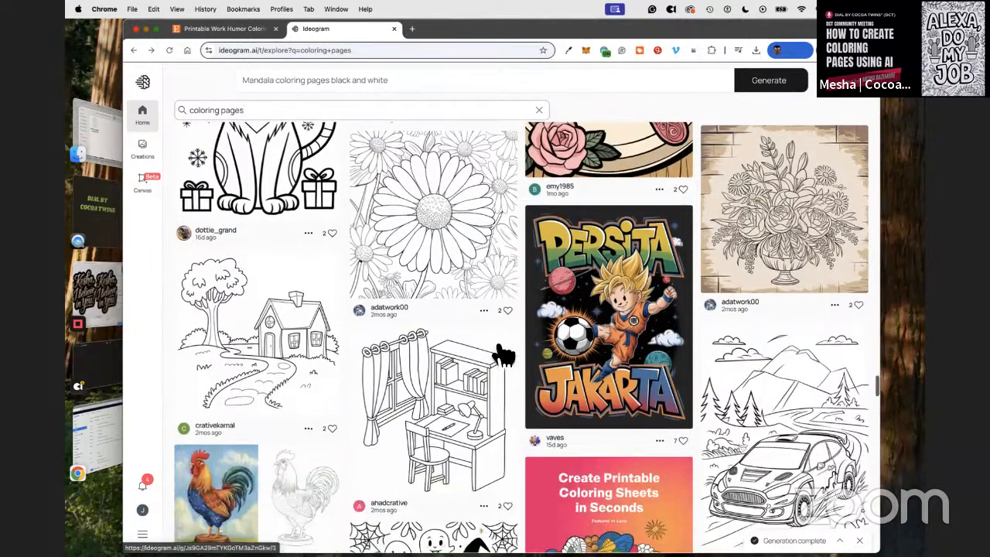
pyautogui.scroll(-3, 504, 350)
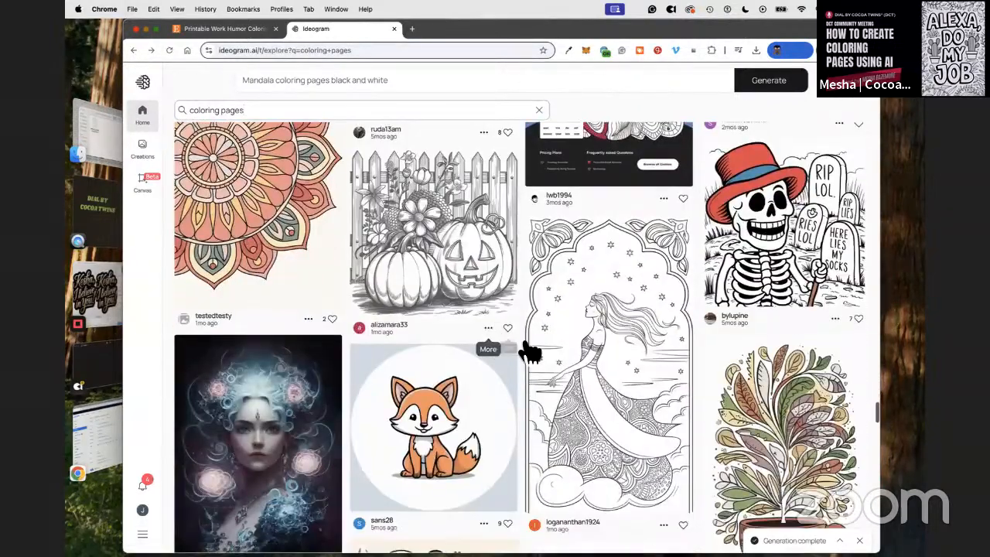
pyautogui.scroll(-8, 696, 350)
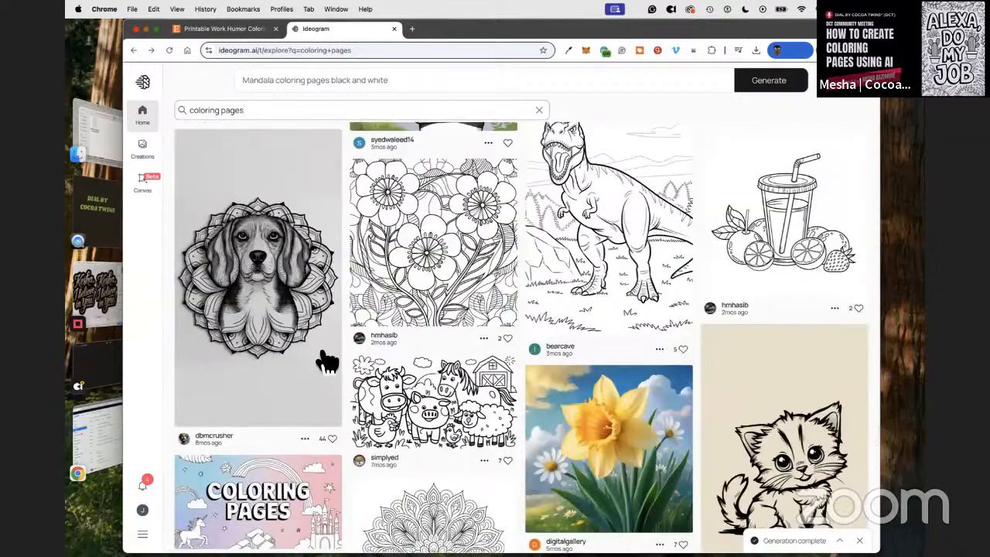
pyautogui.scroll(-4, 507, 357)
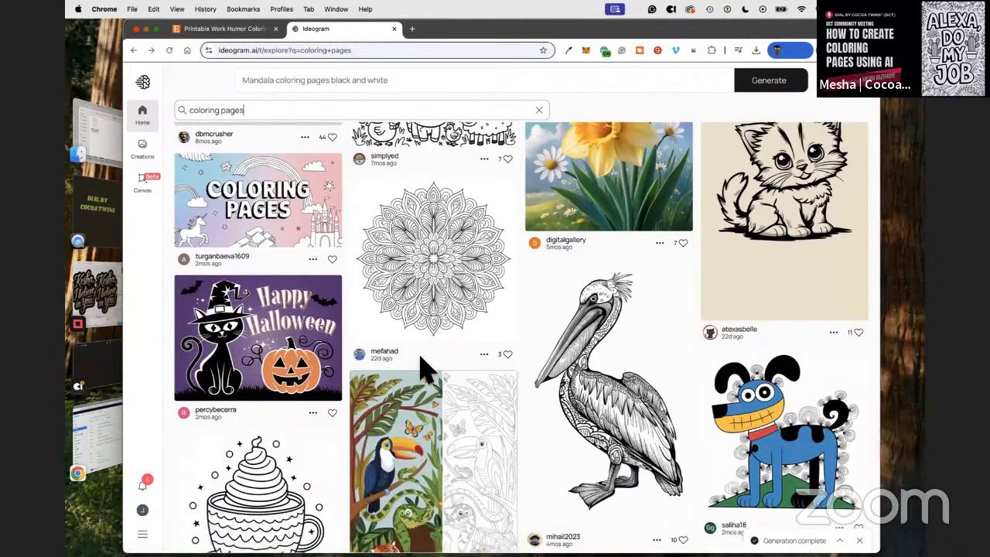
pyautogui.scroll(-5, 541, 371)
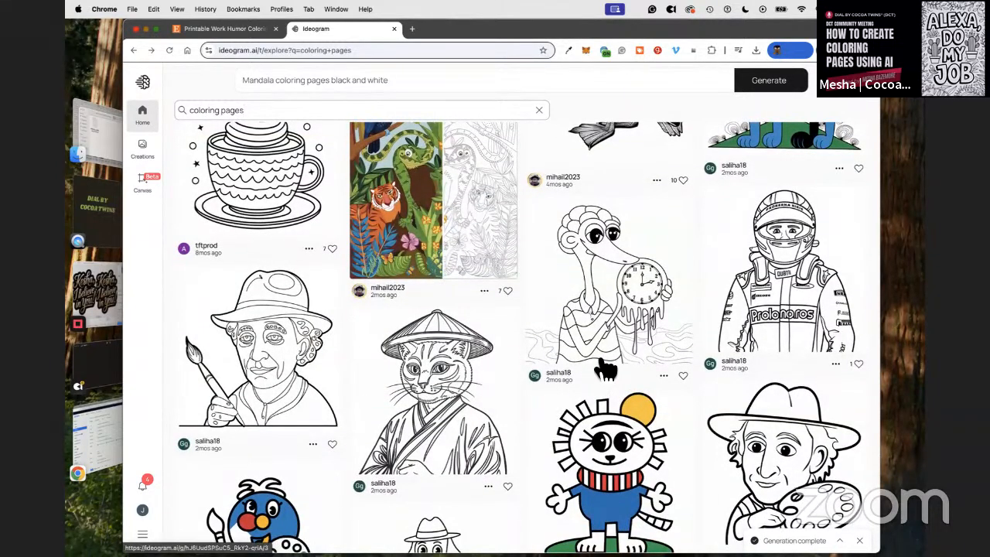
pyautogui.scroll(-5, 564, 376)
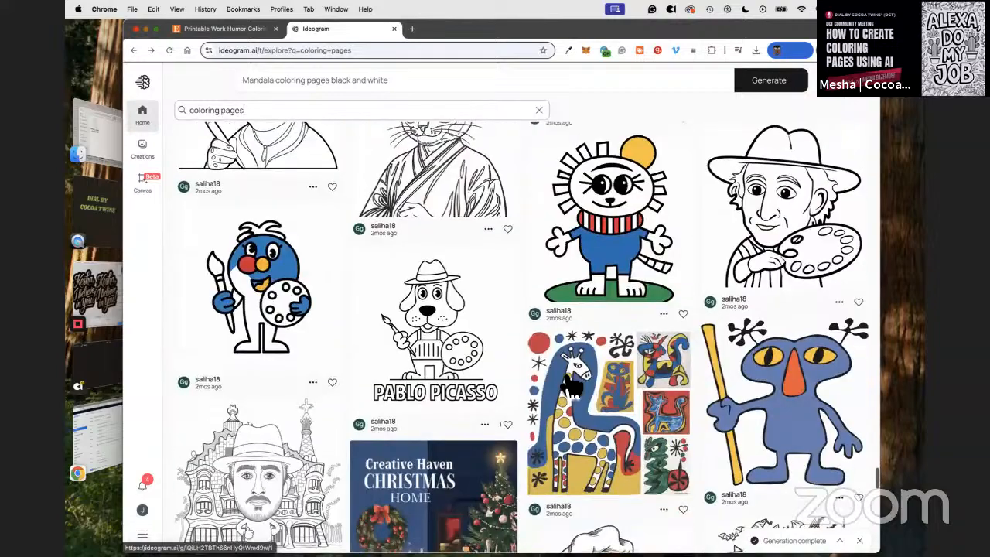
pyautogui.scroll(-4, 567, 383)
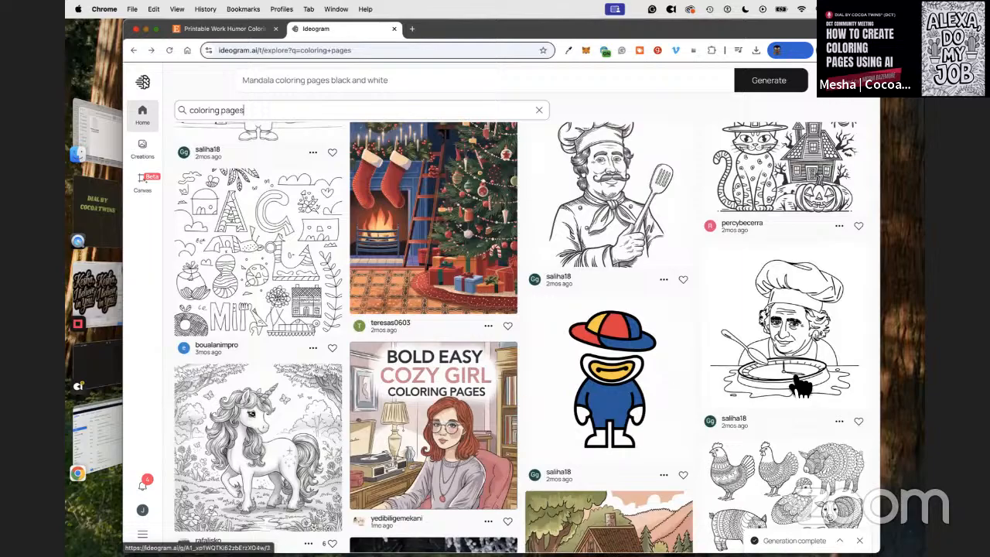
pyautogui.scroll(-4, 680, 417)
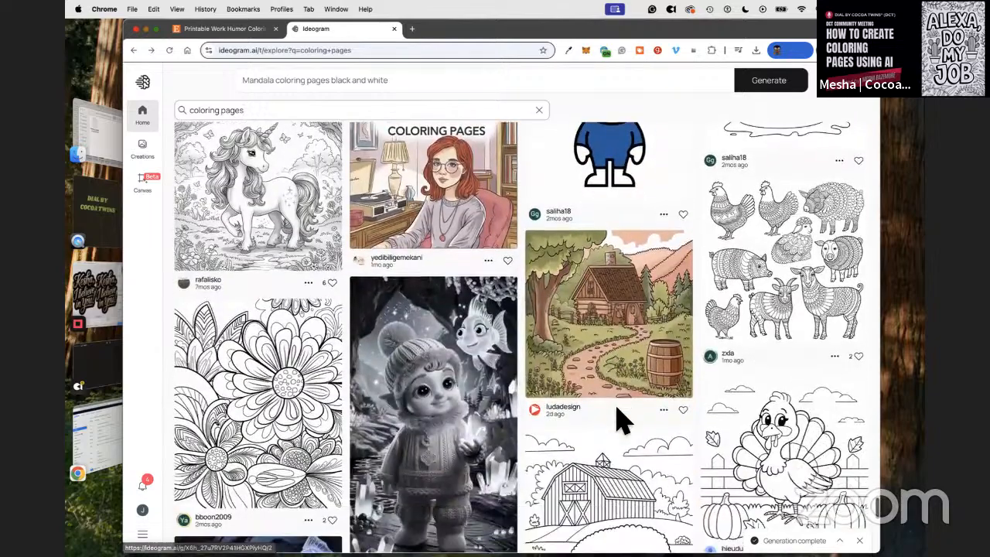
pyautogui.scroll(-6, 623, 420)
pyautogui.scroll(-10, 628, 422)
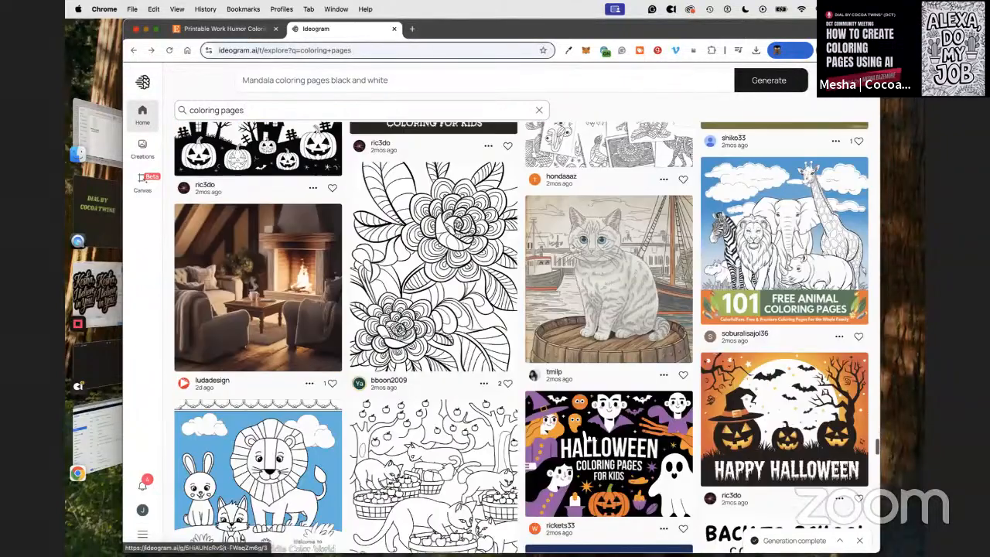
# Step: Open the black-and-white doodle art rose design, copy its prompt over the existing prompt text, and generate images
pyautogui.click(479, 336)
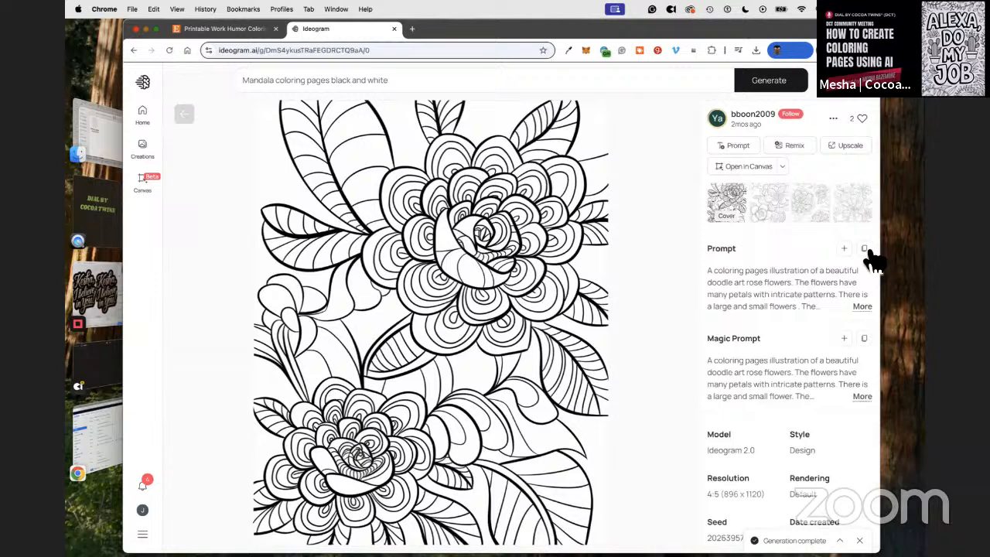
pyautogui.click(864, 248)
pyautogui.click(403, 80)
pyautogui.tripleClick(248, 83)
pyautogui.rightClick(252, 78)
pyautogui.press('Return')
pyautogui.click(774, 364)
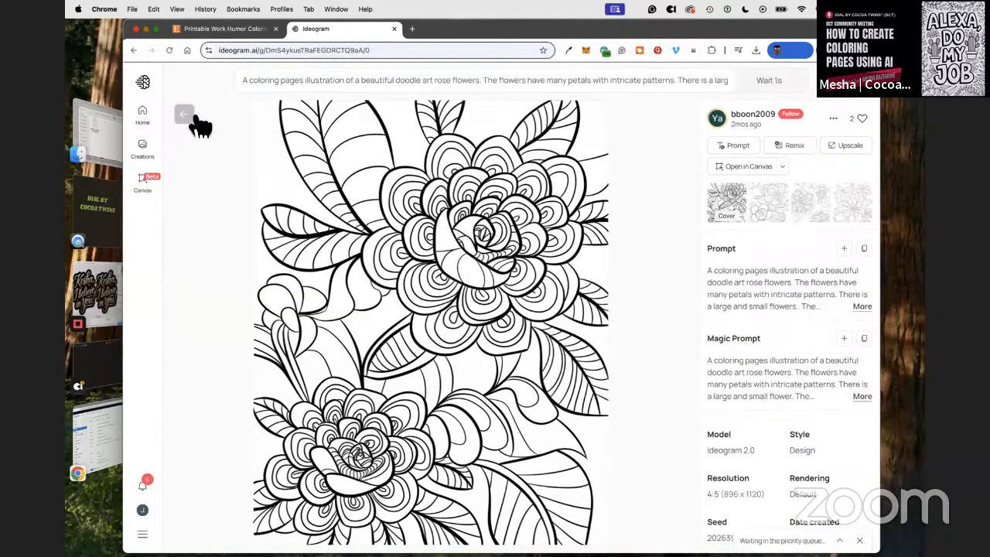
# Step: Return to the coloring pages results and open the black-and-white hydrangea, gerbera and poppy flower design
pyautogui.click(195, 117)
pyautogui.scroll(-3, 634, 340)
pyautogui.scroll(-5, 582, 345)
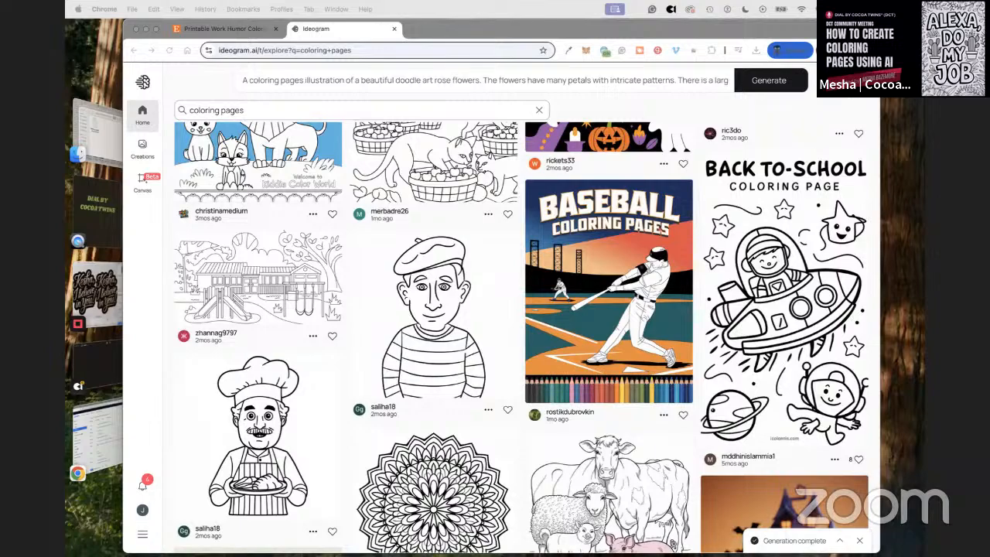
pyautogui.scroll(-5, 442, 199)
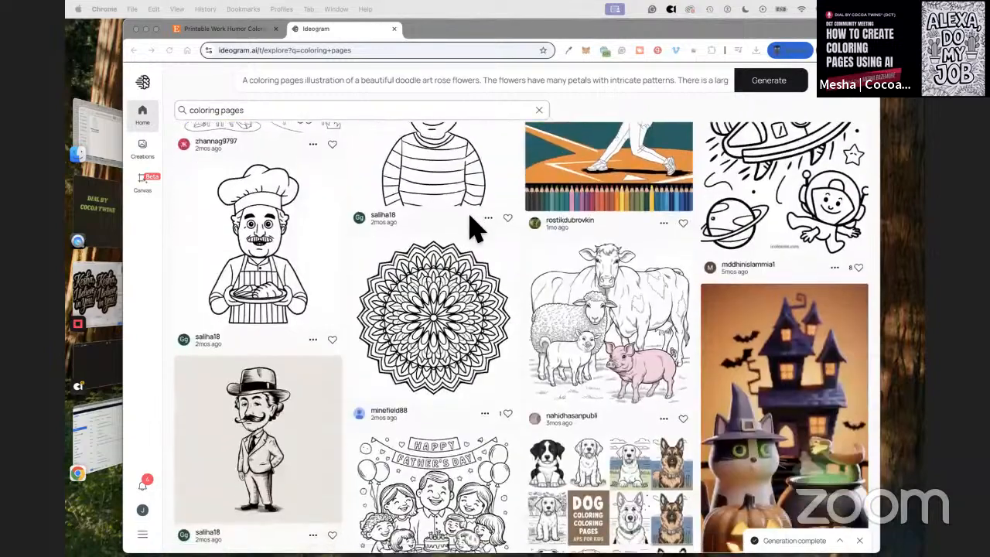
pyautogui.scroll(-10, 417, 246)
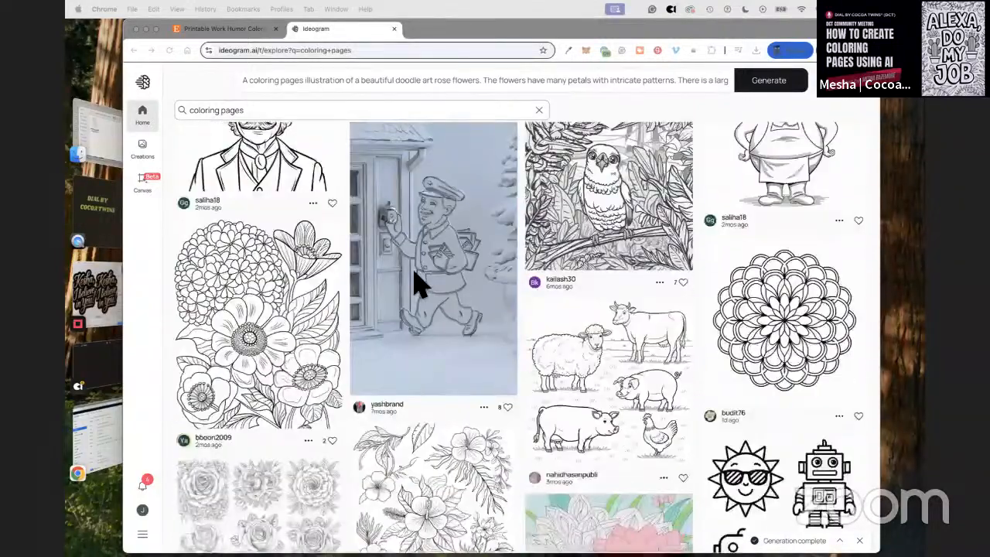
pyautogui.click(285, 301)
pyautogui.click(284, 311)
# Step: Replace the prompt text with the design's copied "doodle art hydrangea,gerbrera,poppy flowers" prompt and generate images
pyautogui.click(864, 248)
pyautogui.click(482, 84)
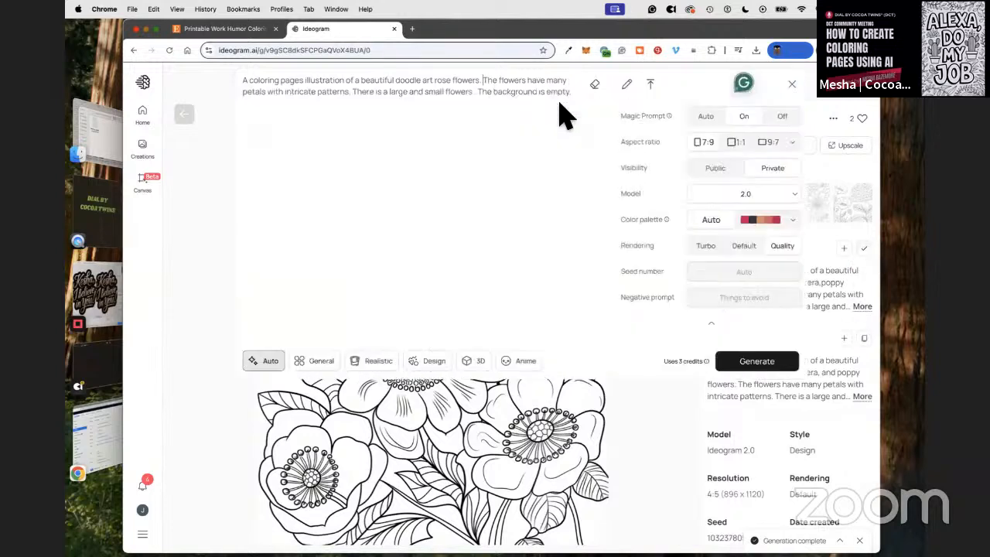
pyautogui.rightClick(488, 80)
pyautogui.click(535, 189)
pyautogui.press('super+v')
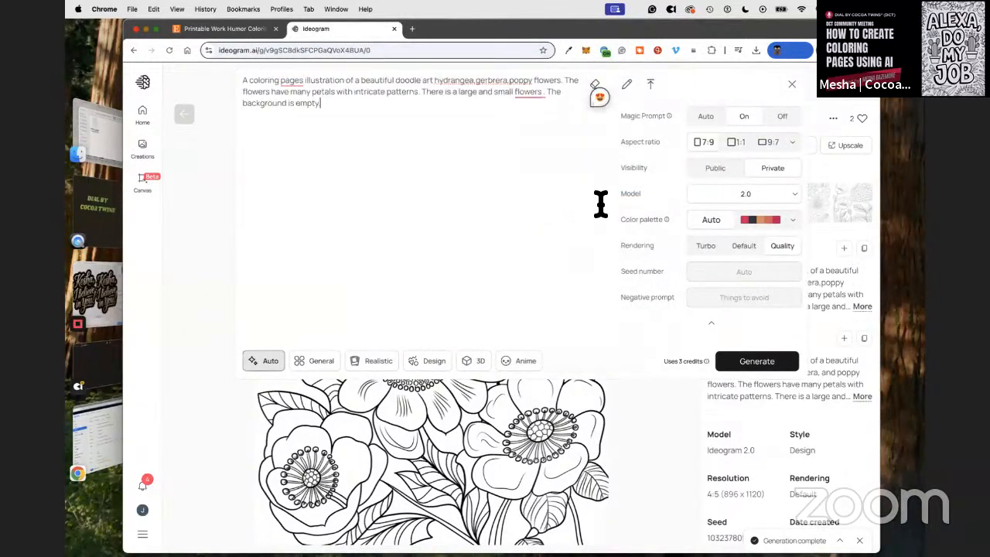
pyautogui.click(772, 369)
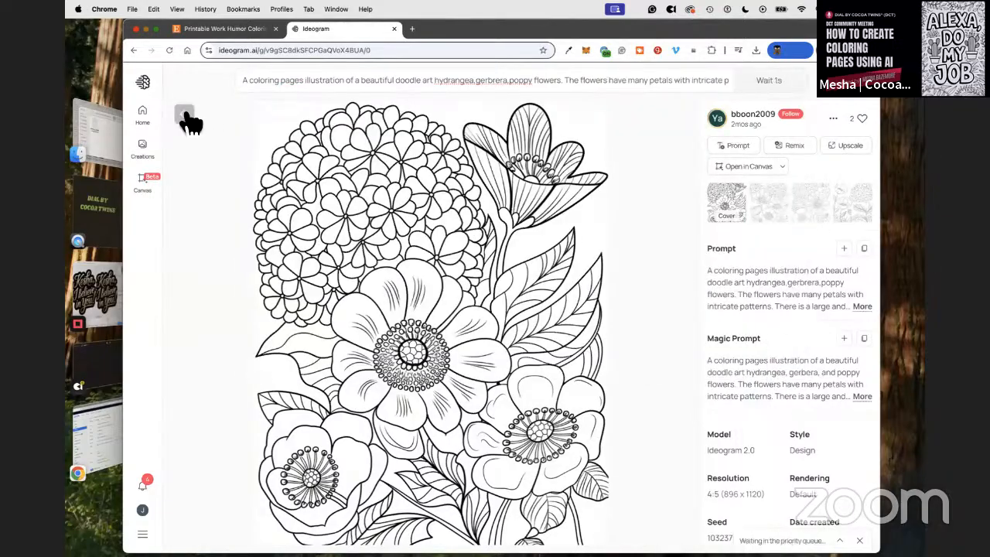
# Step: Go back to the coloring pages results and browse more flower, unicorn and animal designs
pyautogui.click(186, 116)
pyautogui.scroll(-15, 673, 270)
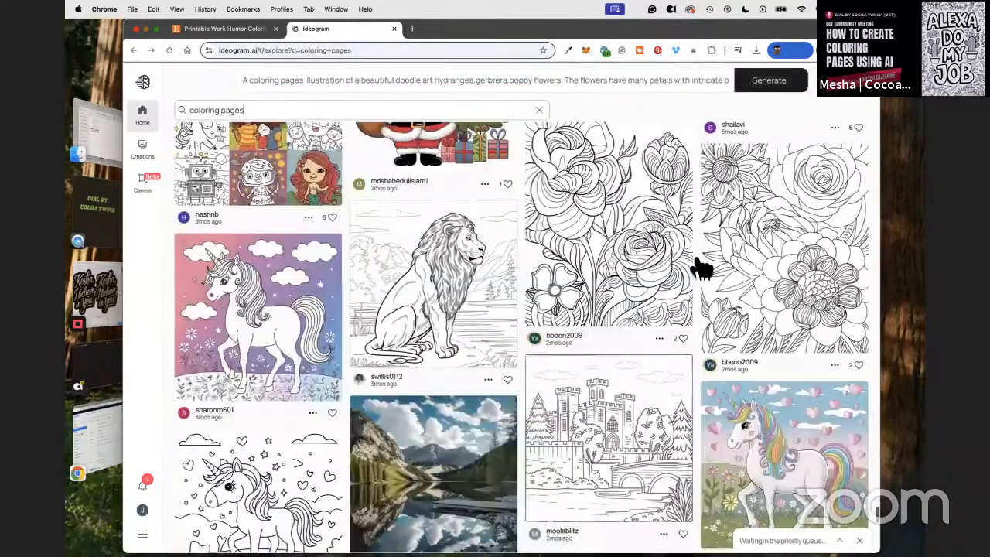
pyautogui.scroll(-15, 694, 280)
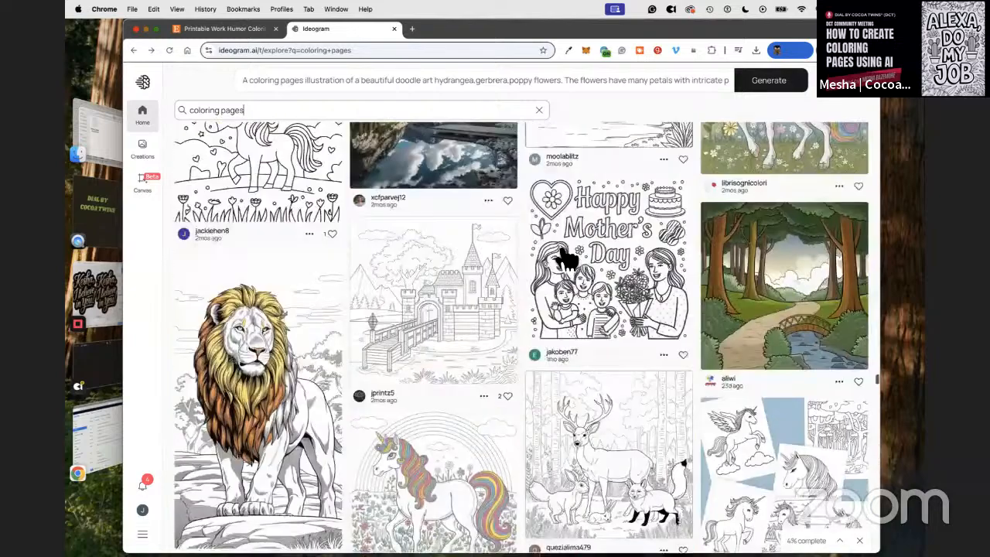
pyautogui.scroll(1, 458, 188)
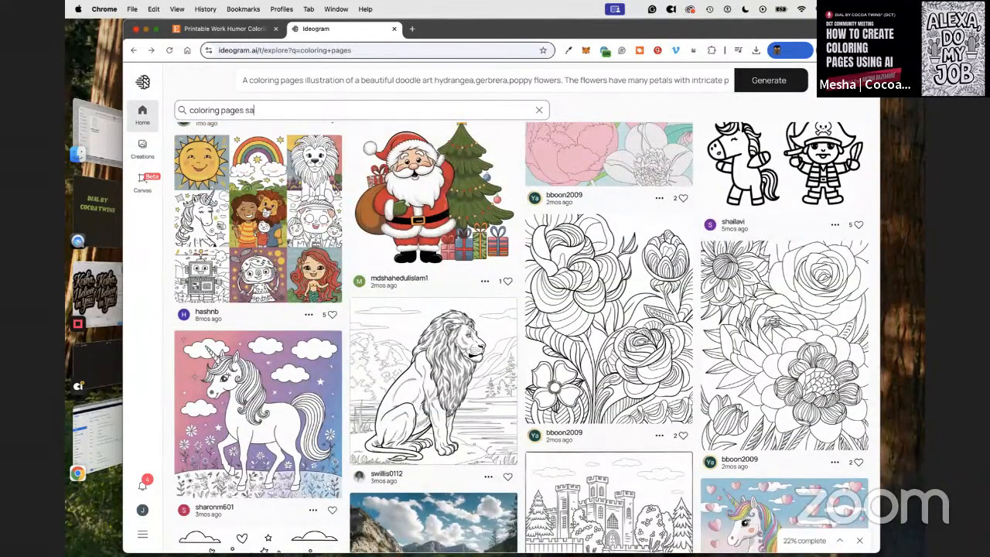
# Step: Search the community designs for "coloring pages sarcastic" and look through the results
pyautogui.write('castic')
pyautogui.press('Return')
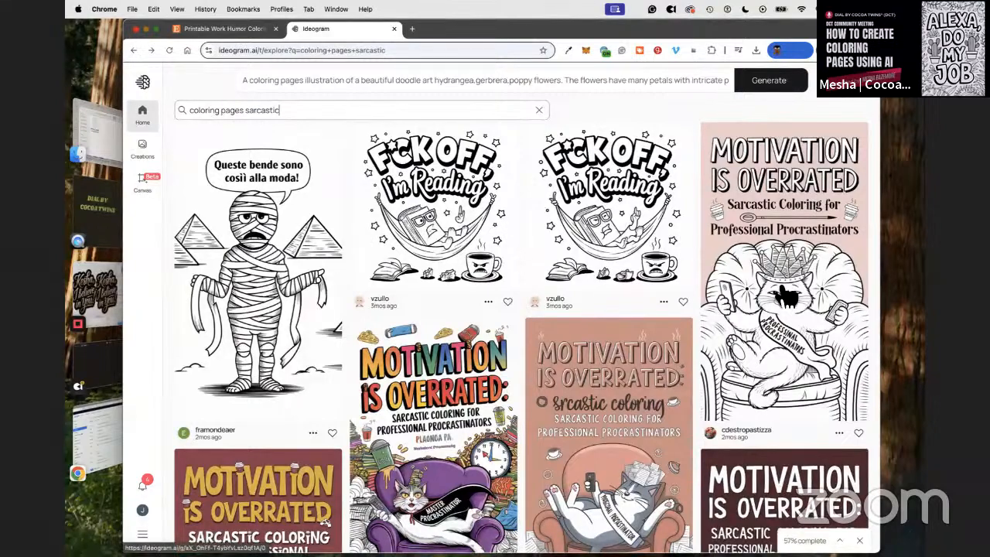
pyautogui.scroll(-3, 611, 240)
pyautogui.scroll(-2, 576, 267)
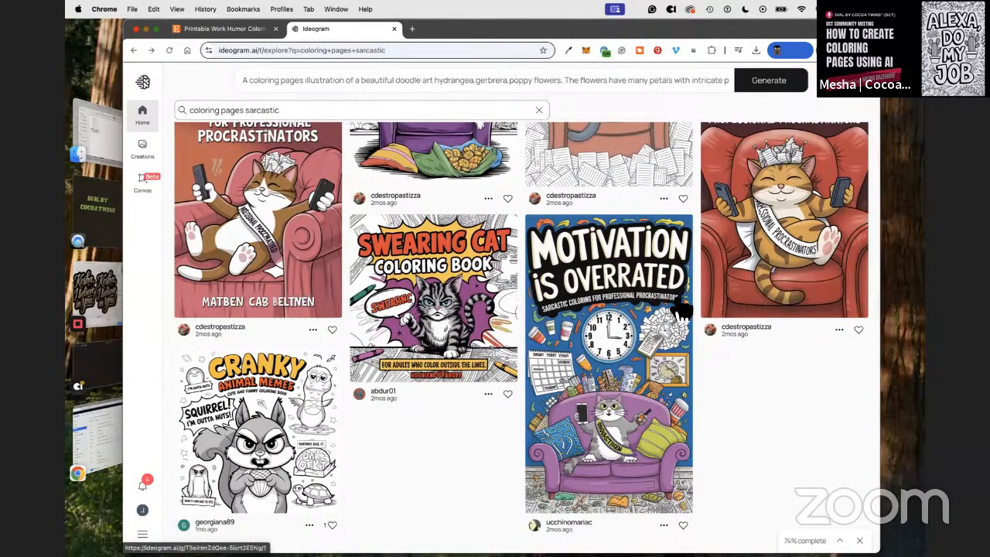
# Step: Reorder the search words to "sarcastic coloring pages", run the search, and look through the results
pyautogui.scroll(4, 449, 236)
pyautogui.moveTo(249, 110)
pyautogui.mouseDown()
pyautogui.moveTo(271, 115)
pyautogui.moveTo(249, 116)
pyautogui.mouseUp()
pyautogui.rightClick(249, 112)
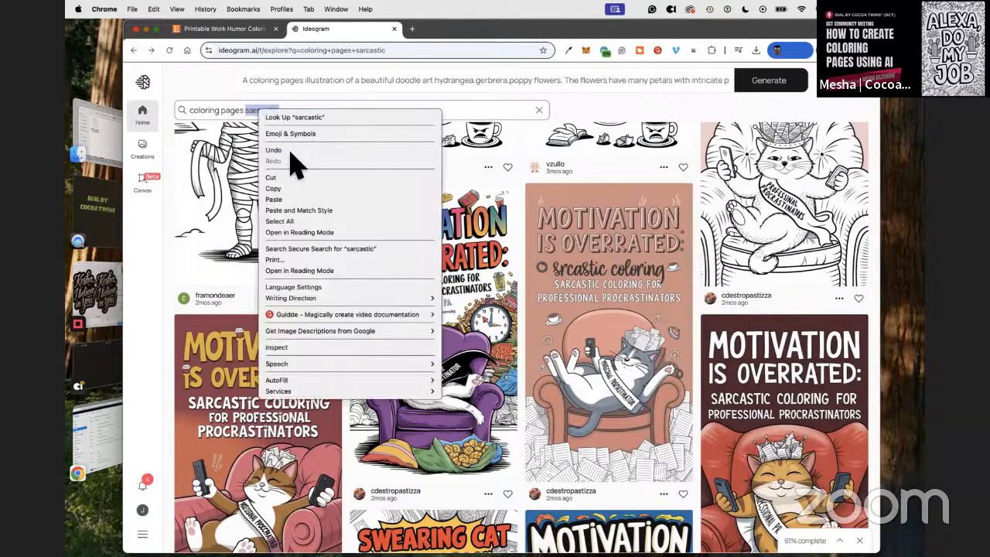
pyautogui.click(340, 176)
pyautogui.doubleClick(193, 111)
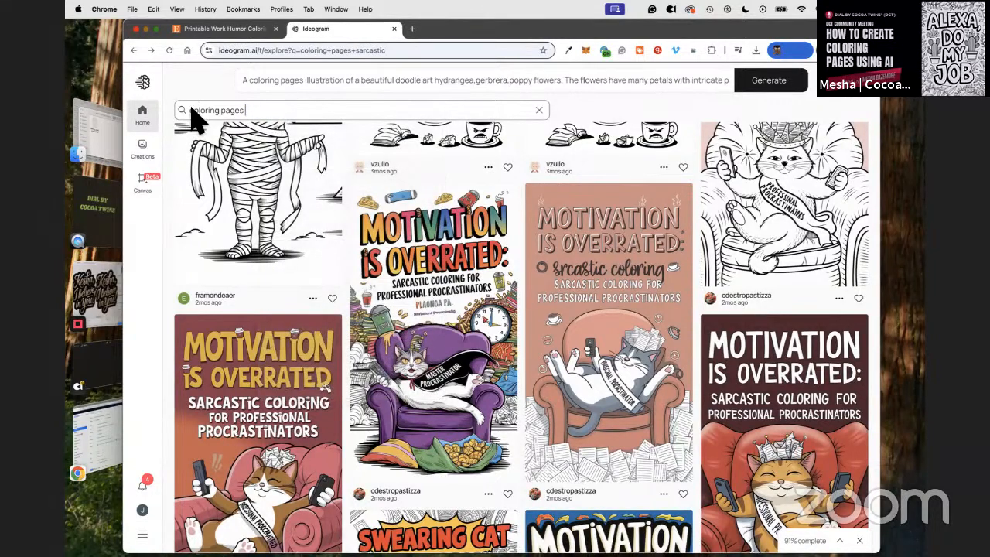
pyautogui.rightClick(193, 111)
pyautogui.click(232, 197)
pyautogui.press('super+v')
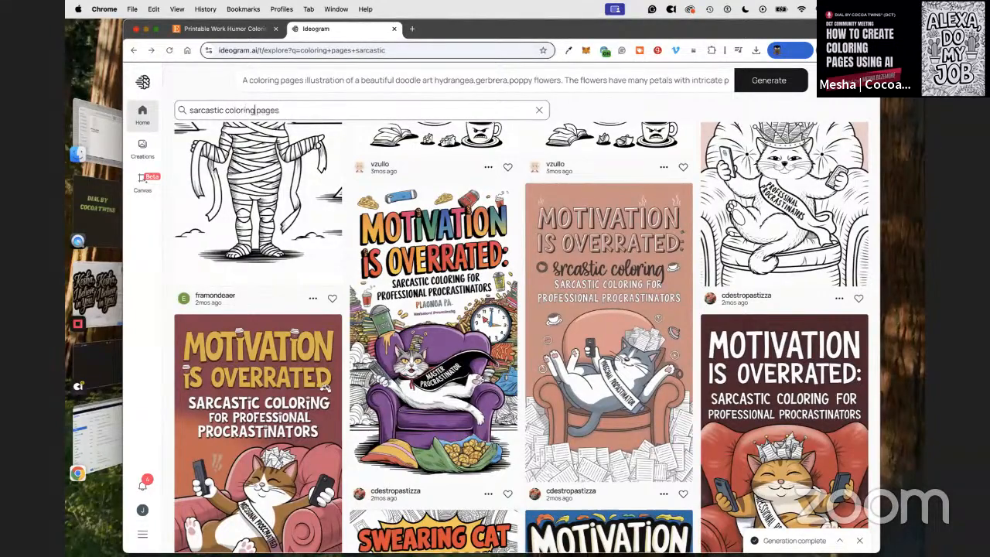
pyautogui.press('Return')
pyautogui.scroll(-5, 441, 292)
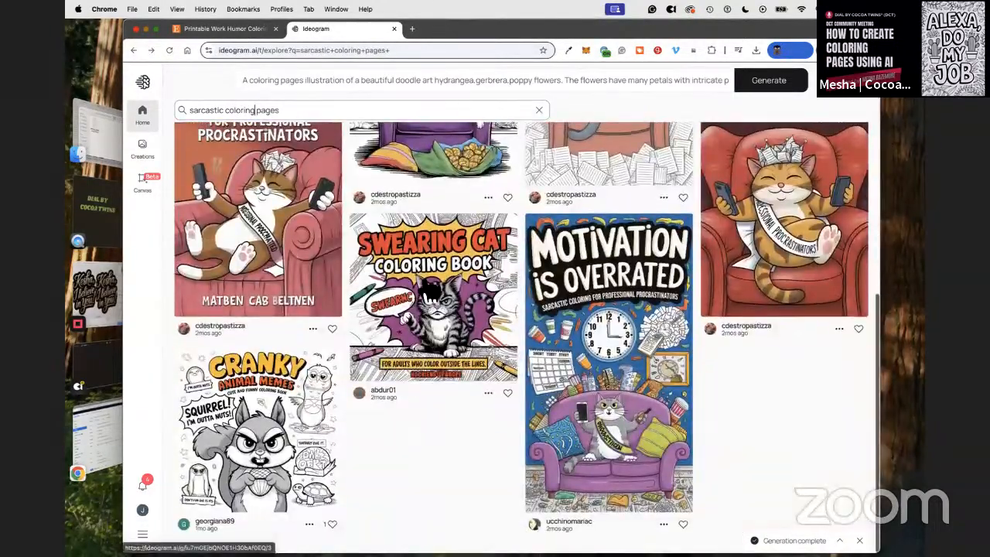
# Step: Replace "sarcastic" with "cheeky" to search the community designs for "cheeky coloring pages", and look through the results
pyautogui.scroll(5, 441, 292)
pyautogui.doubleClick(203, 111)
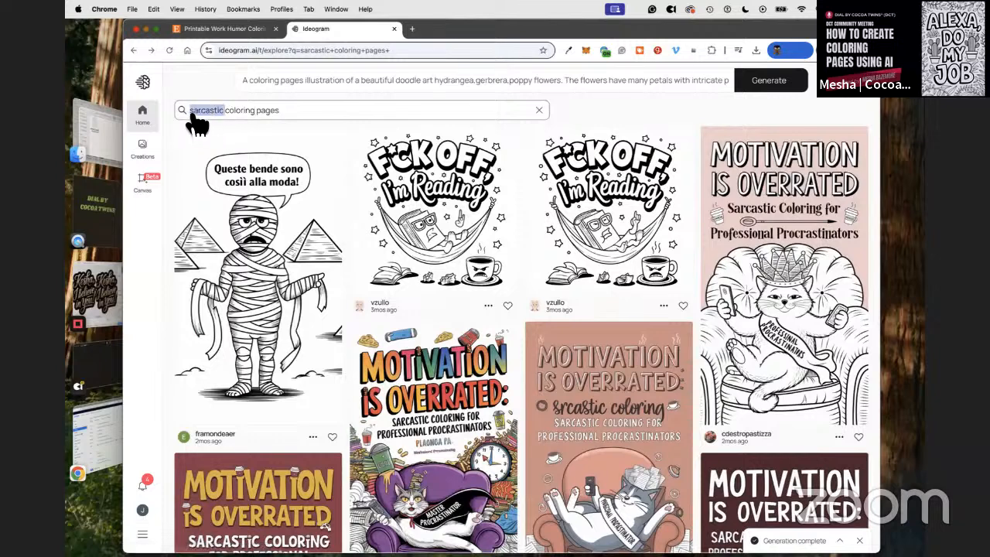
pyautogui.write('c')
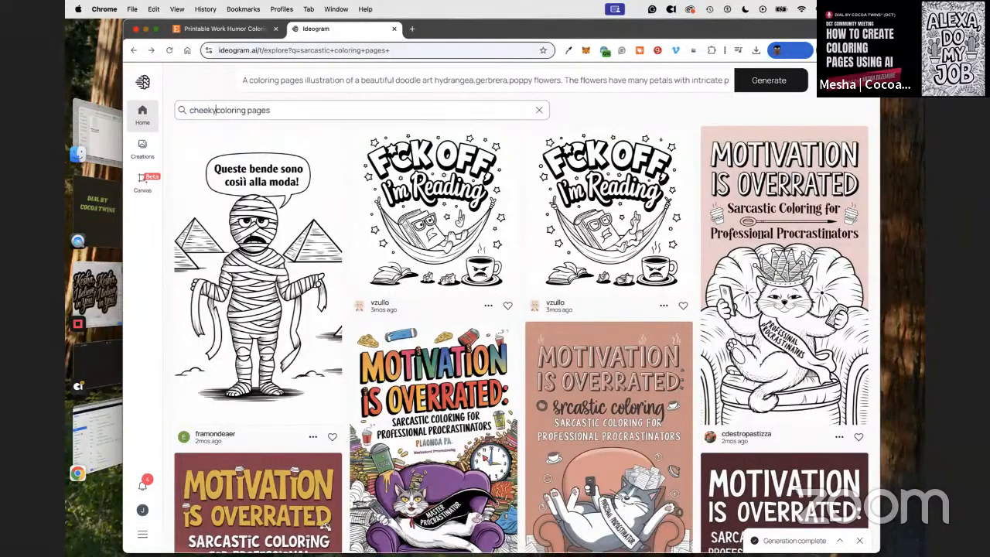
pyautogui.press('Return')
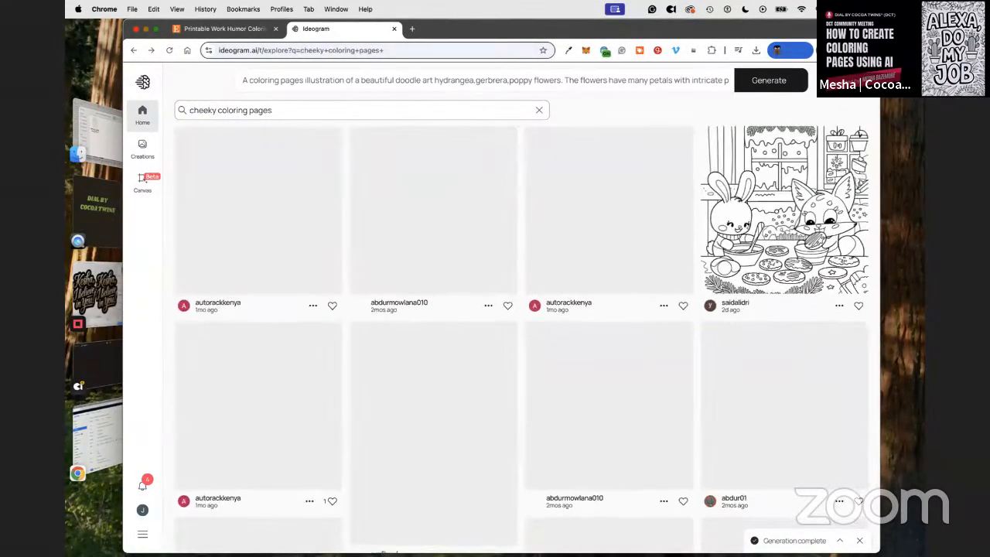
pyautogui.scroll(-20, 761, 319)
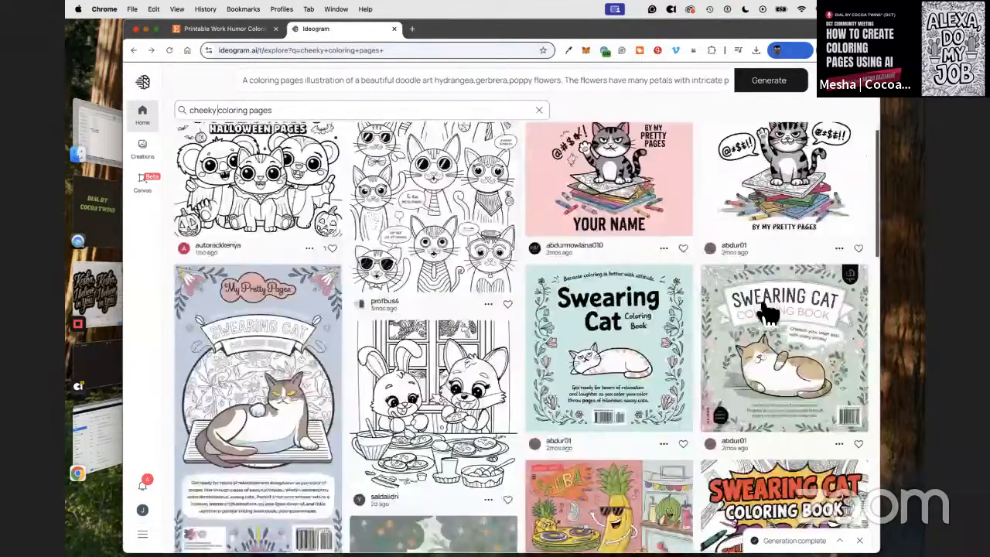
pyautogui.scroll(-1, 760, 302)
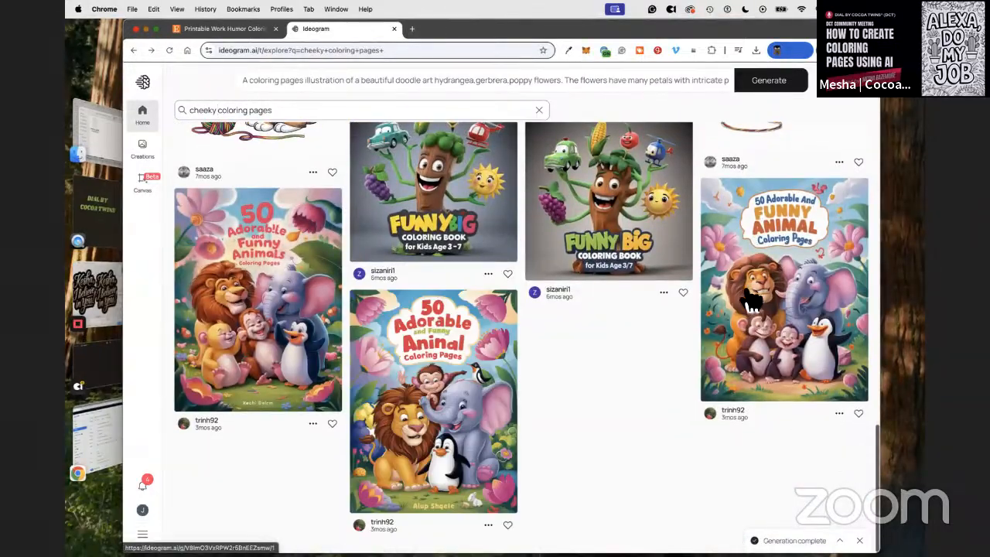
# Step: Shorten the search to "cheeky coloring", run it, and look through the resulting designs
pyautogui.scroll(11, 561, 271)
pyautogui.scroll(5, 288, 236)
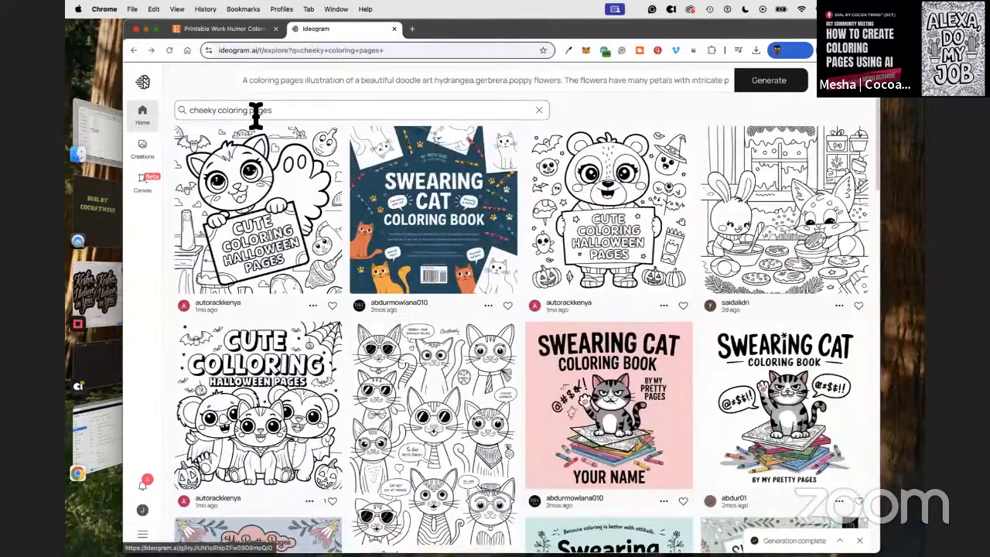
pyautogui.moveTo(248, 110); pyautogui.dragTo(325, 113)
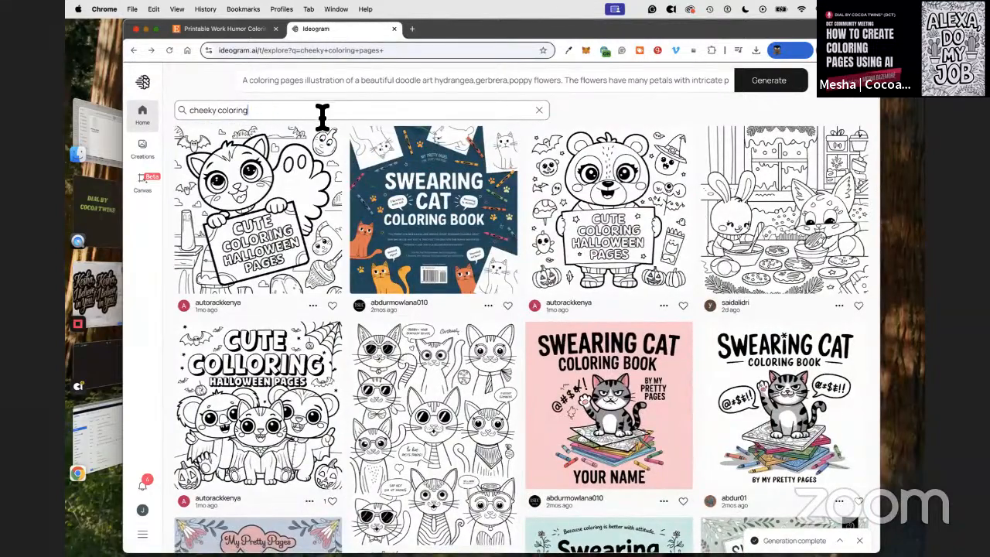
pyautogui.press('Return')
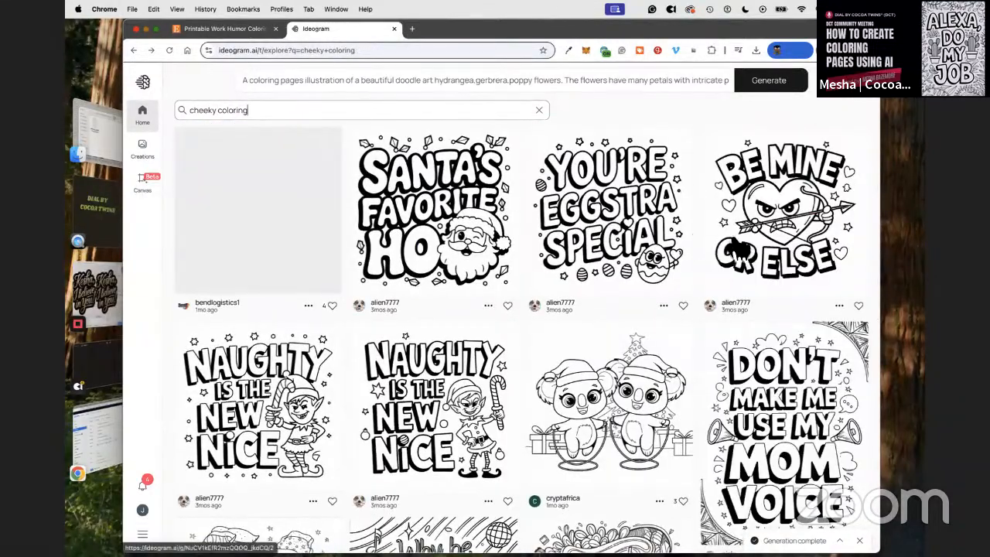
pyautogui.scroll(-3, 666, 325)
pyautogui.scroll(-20, 671, 329)
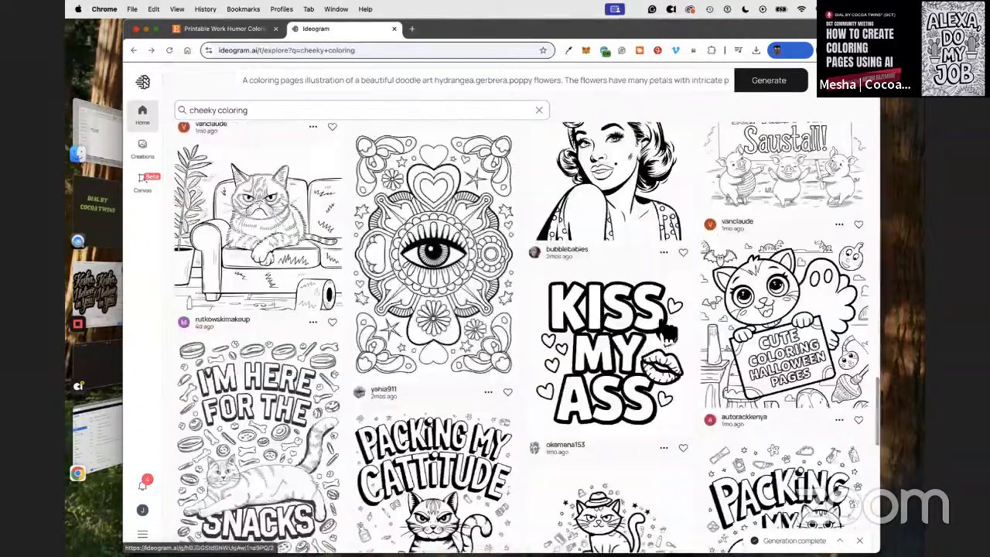
# Step: Copy the "cheeky coloring" search words
pyautogui.scroll(20, 673, 325)
pyautogui.moveTo(266, 108); pyautogui.dragTo(192, 113)
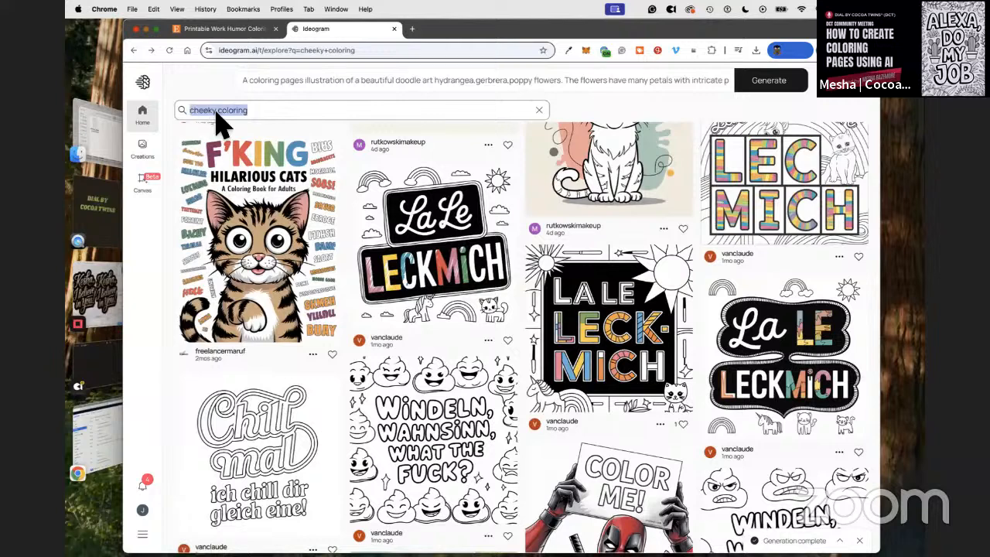
pyautogui.rightClick(216, 116)
pyautogui.click(245, 193)
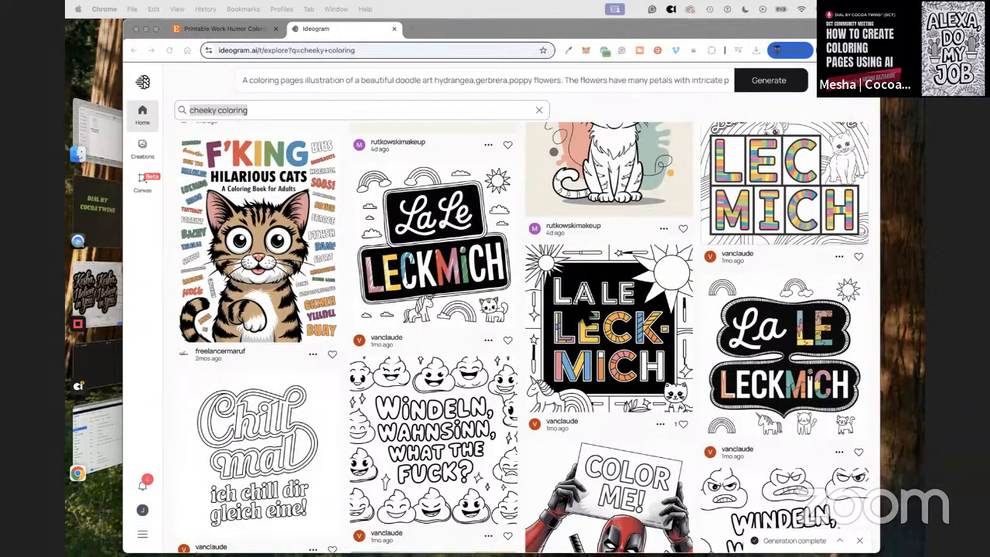
# Step: Browse the cheeky coloring results for funny quote, cat and holiday designs
pyautogui.scroll(-10, 673, 344)
pyautogui.scroll(-8, 673, 348)
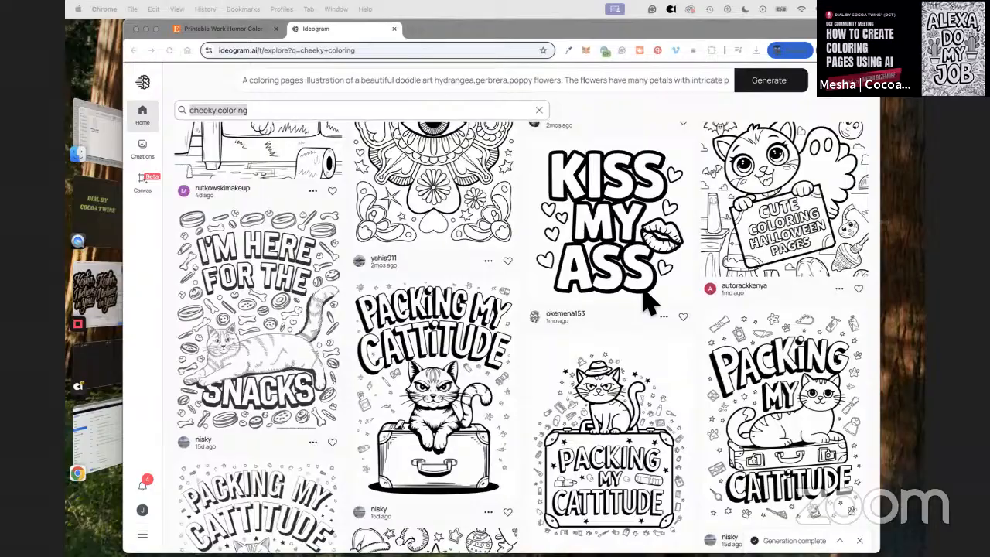
pyautogui.scroll(-9, 236, 389)
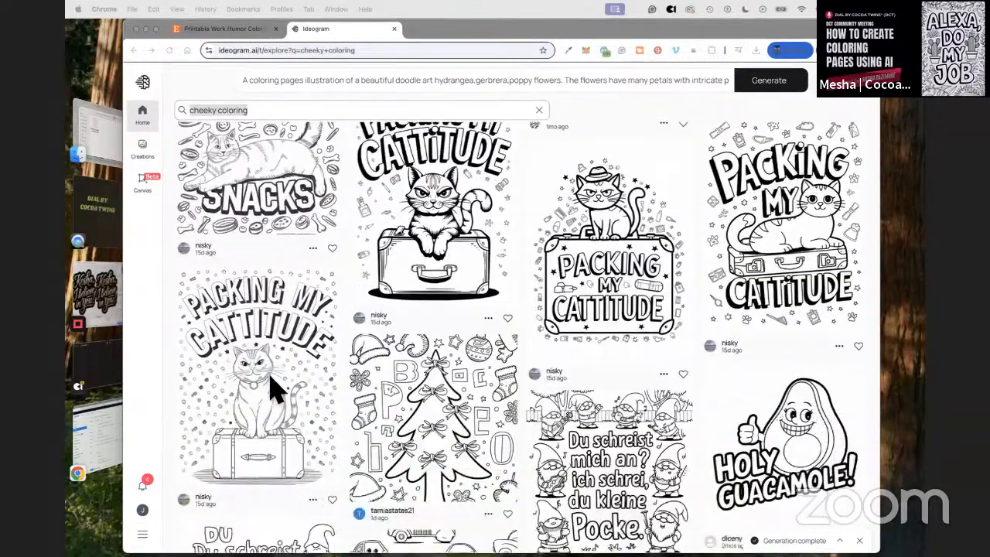
pyautogui.scroll(-20, 313, 394)
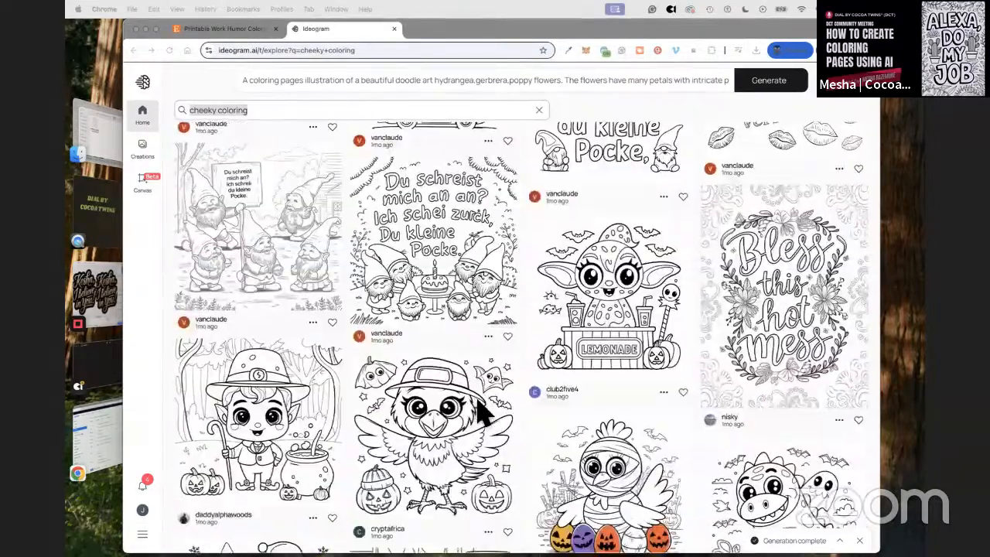
pyautogui.scroll(-4, 480, 395)
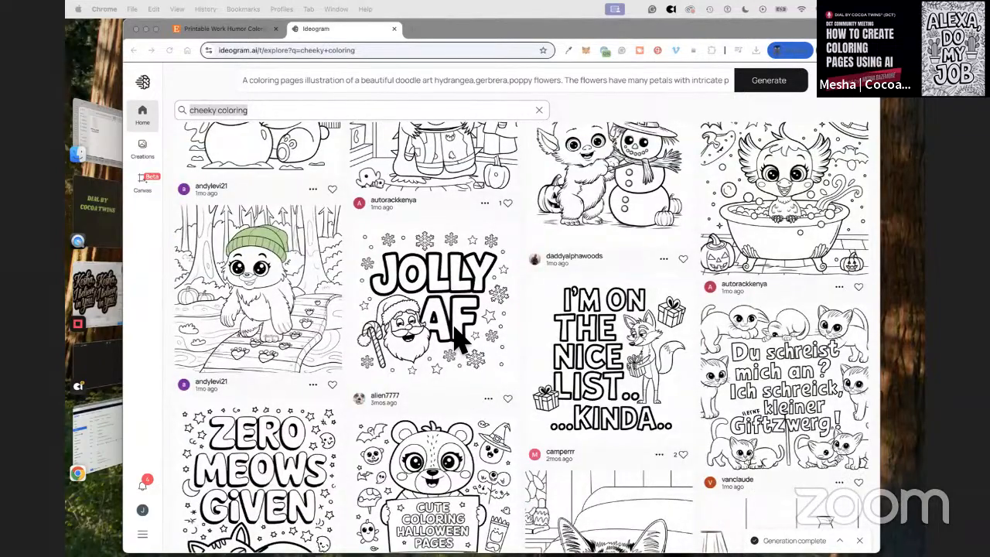
pyautogui.scroll(-5, 465, 379)
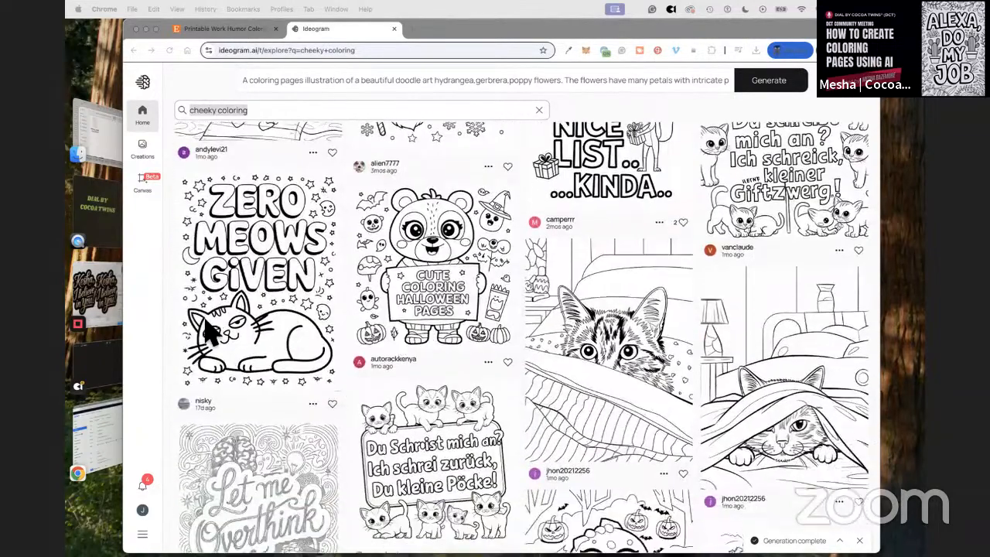
pyautogui.scroll(-15, 607, 358)
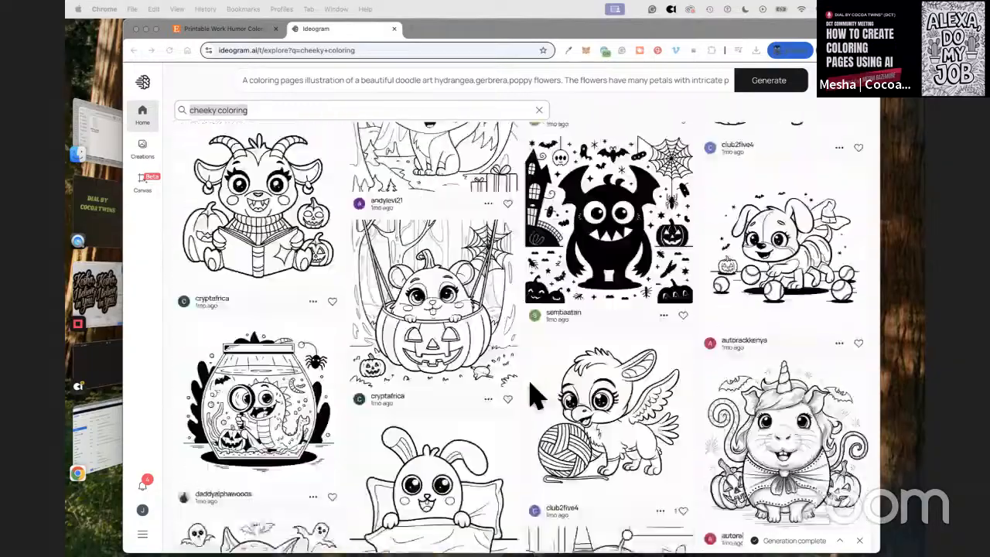
pyautogui.scroll(-2, 445, 379)
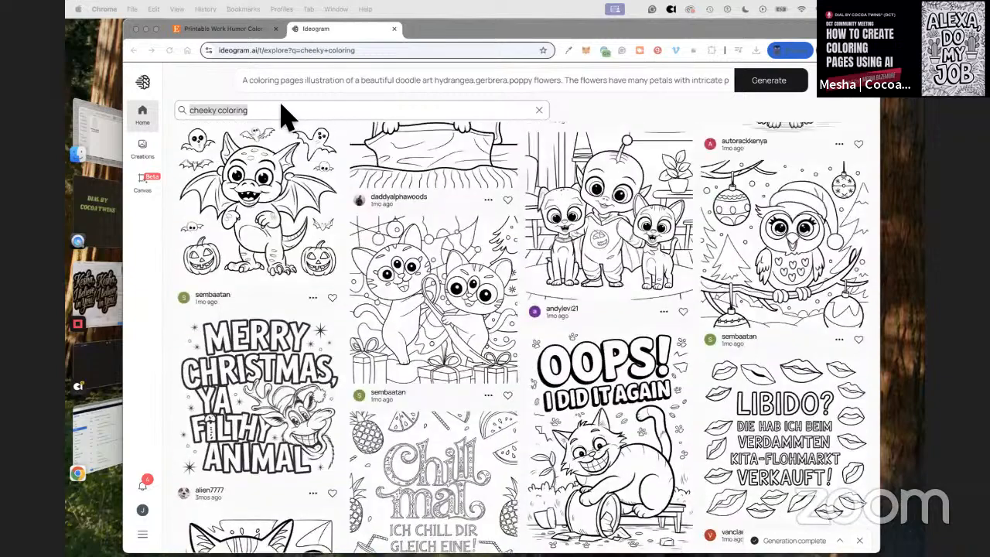
# Step: Add "christmas" to the search words, search for "cheeky coloring christmas", and look through the designs
pyautogui.click(287, 110)
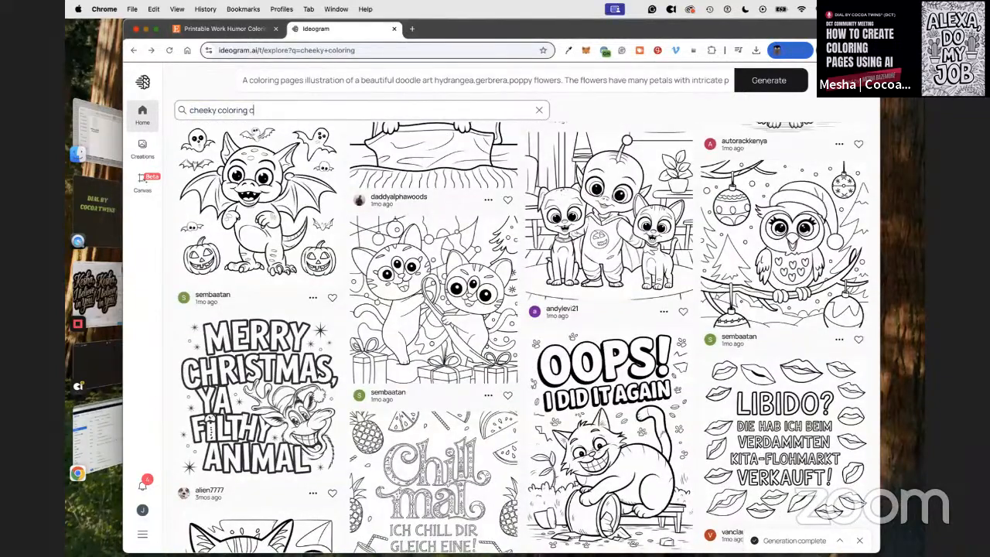
pyautogui.write('christmas')
pyautogui.press('Return')
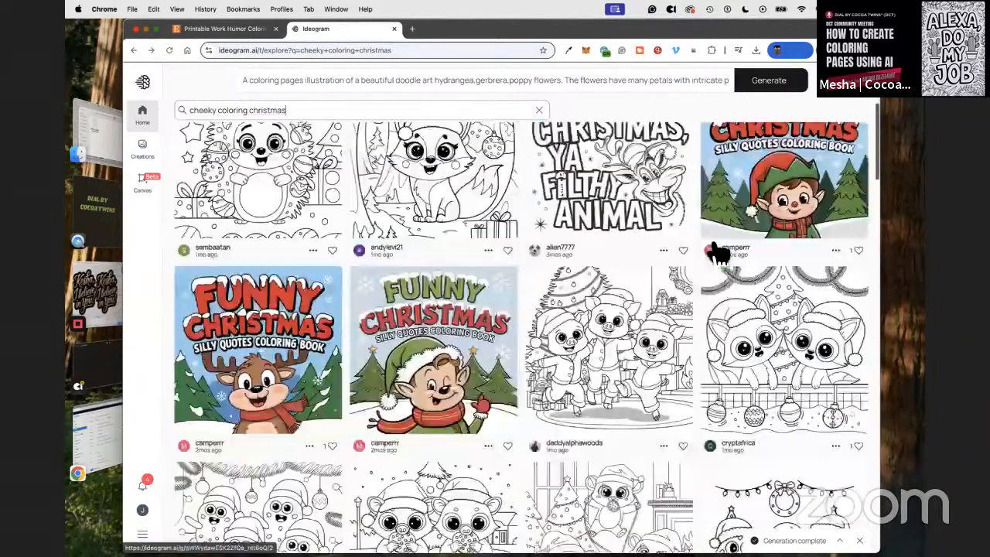
pyautogui.scroll(-5, 705, 248)
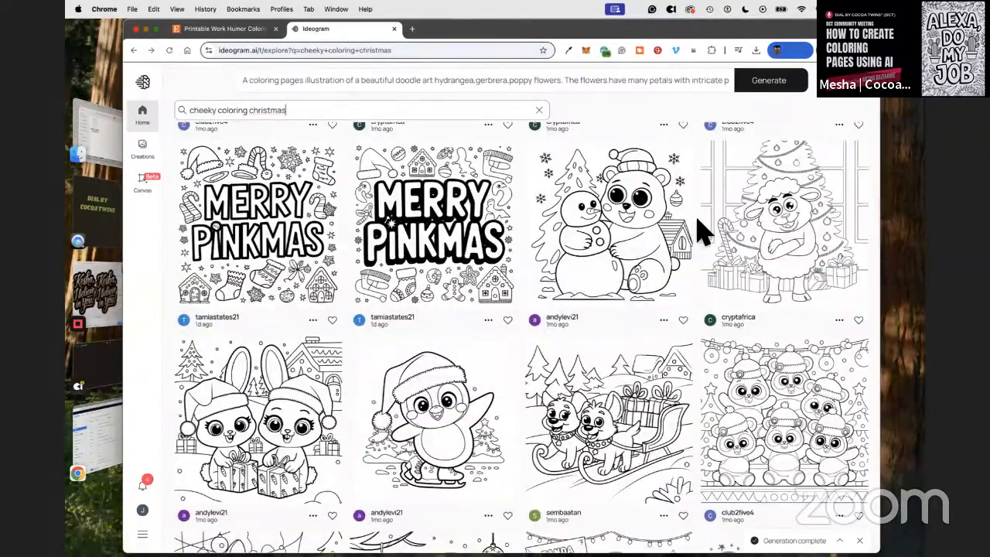
pyautogui.scroll(-10, 721, 230)
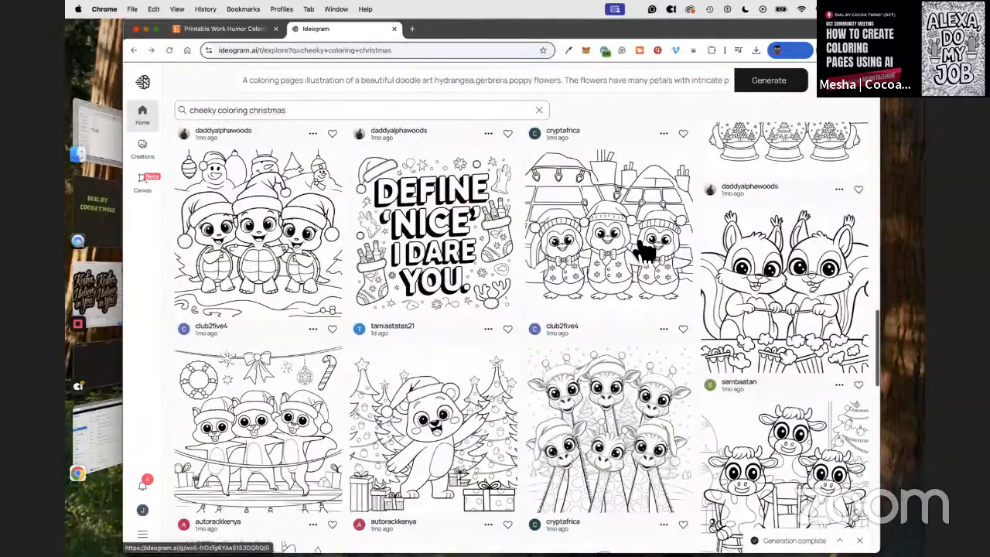
pyautogui.scroll(-5, 645, 246)
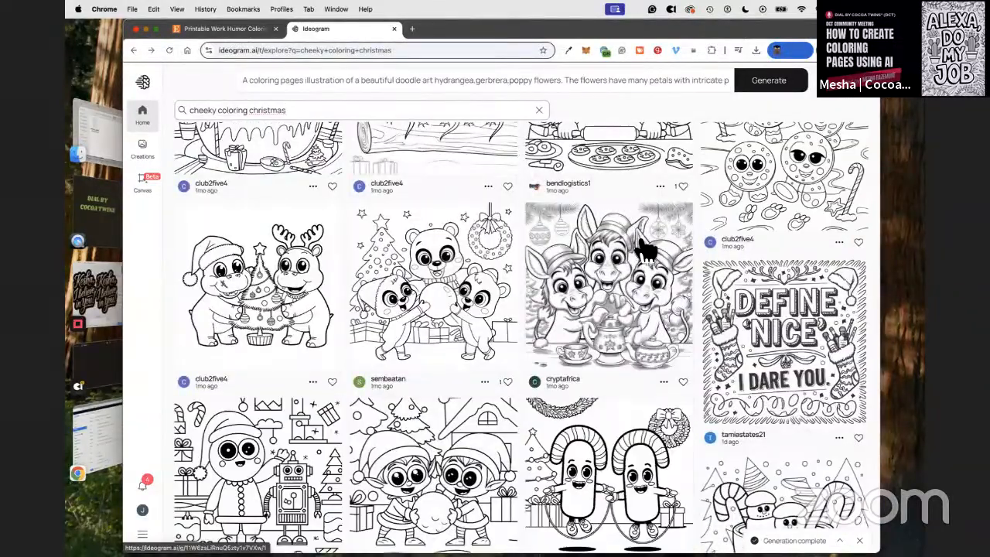
pyautogui.scroll(-15, 683, 246)
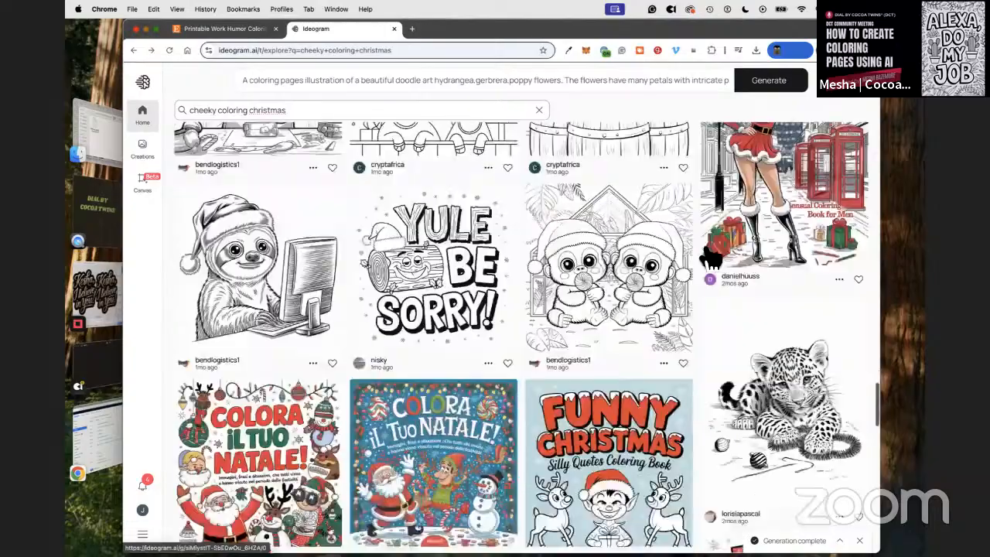
# Step: Examine the humorous Christmas quote designs at the end of the cheeky coloring christmas results
pyautogui.scroll(5, 697, 249)
pyautogui.scroll(-6, 689, 271)
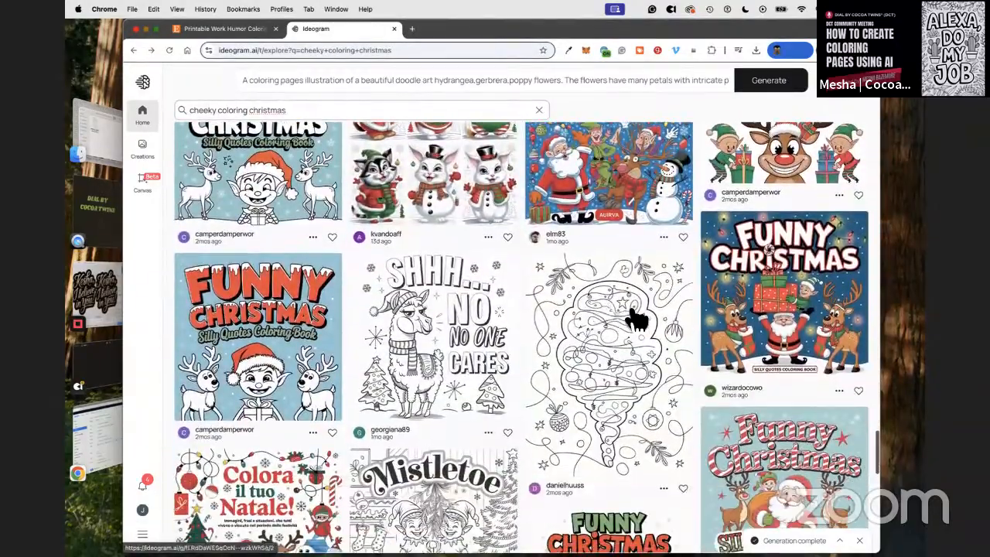
pyautogui.scroll(-6, 666, 297)
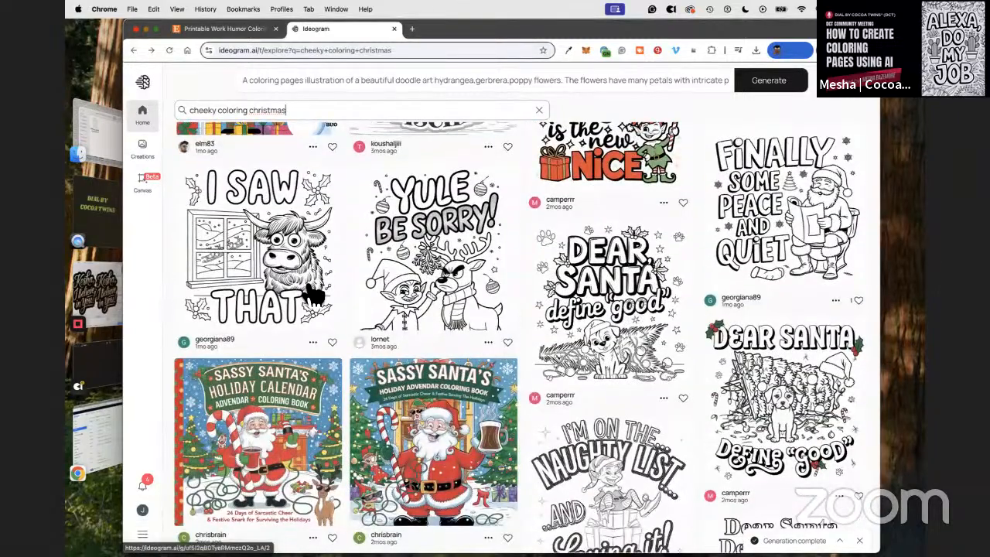
pyautogui.scroll(-5, 690, 308)
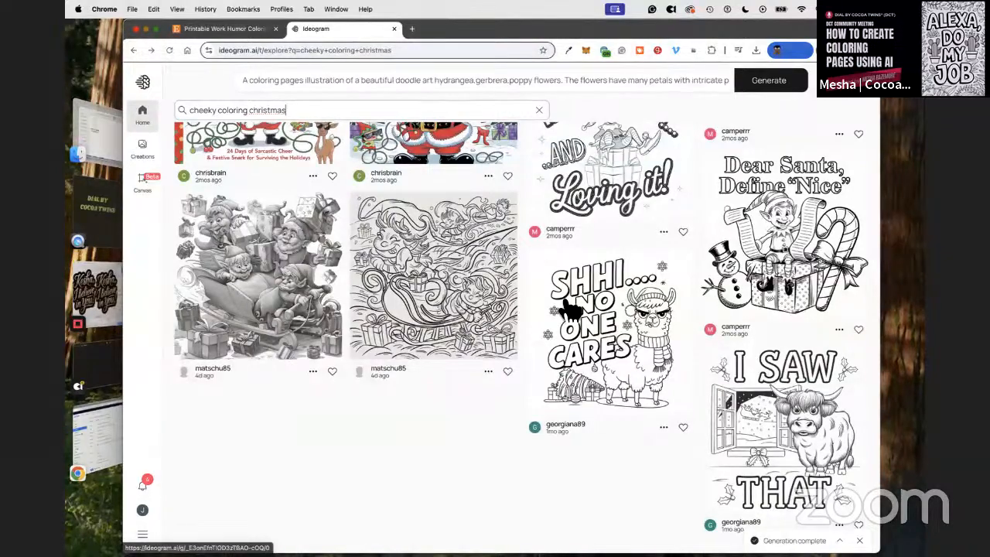
pyautogui.scroll(8, 569, 310)
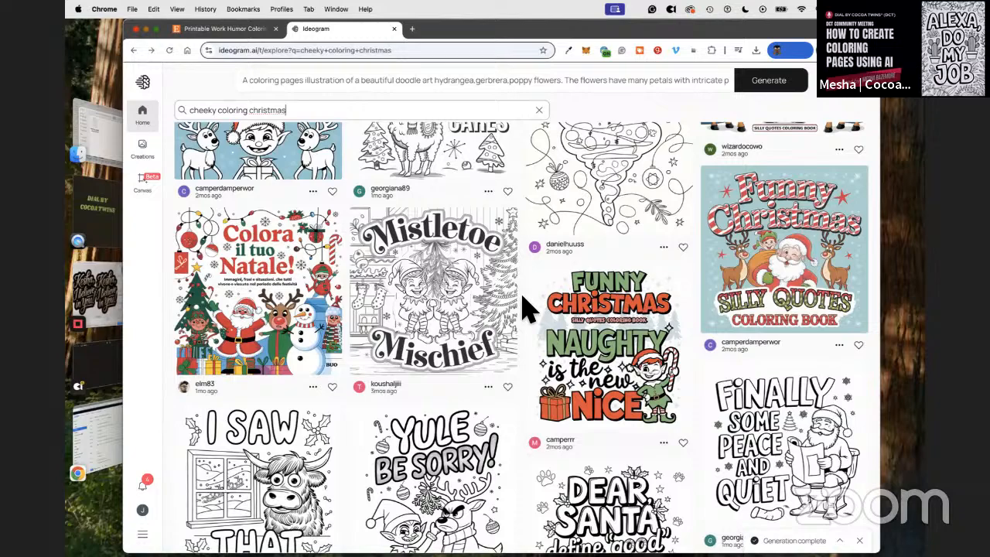
pyautogui.scroll(-10, 343, 459)
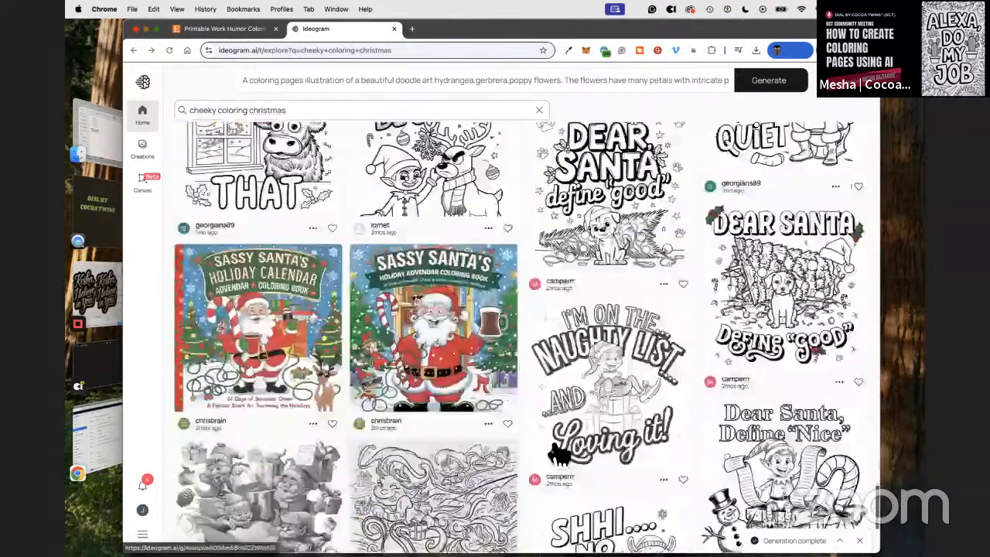
pyautogui.scroll(-2, 561, 448)
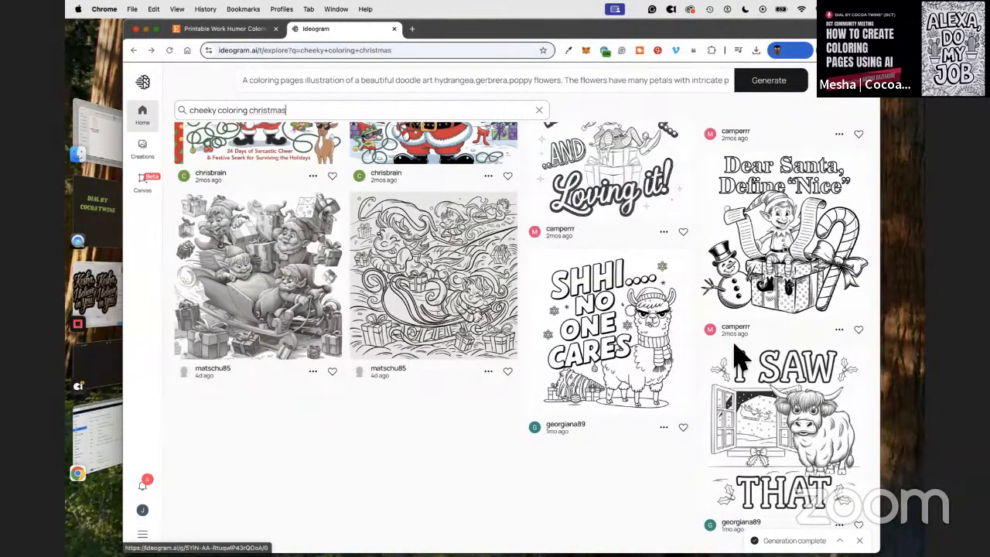
# Step: Open the "I SAW THAT" highland cow design, copy its prompt, and return to the search results
pyautogui.scroll(11, 625, 320)
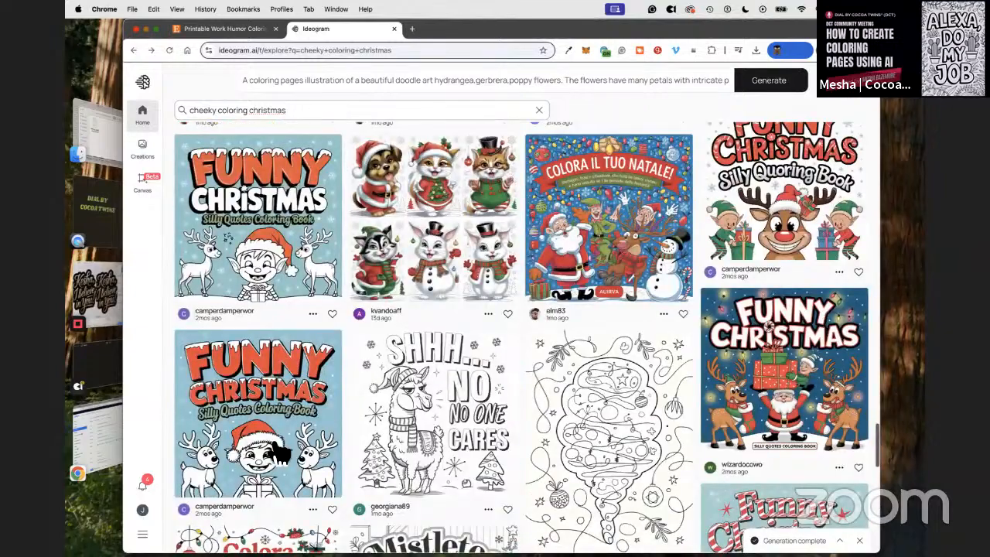
pyautogui.scroll(-5, 280, 453)
pyautogui.click(340, 464)
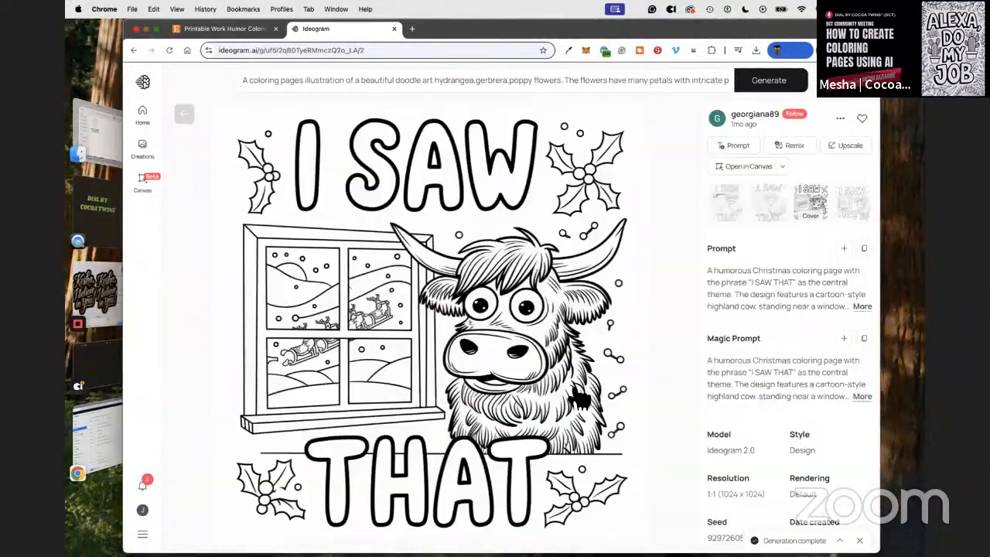
pyautogui.click(864, 249)
pyautogui.click(184, 114)
# Step: Insert "grumpy" before "christmas" and search for "cheeky coloring grumpy christmas"
pyautogui.moveTo(300, 110); pyautogui.dragTo(244, 112)
pyautogui.click(283, 112)
pyautogui.click(249, 111)
pyautogui.write('grumpychristmas')
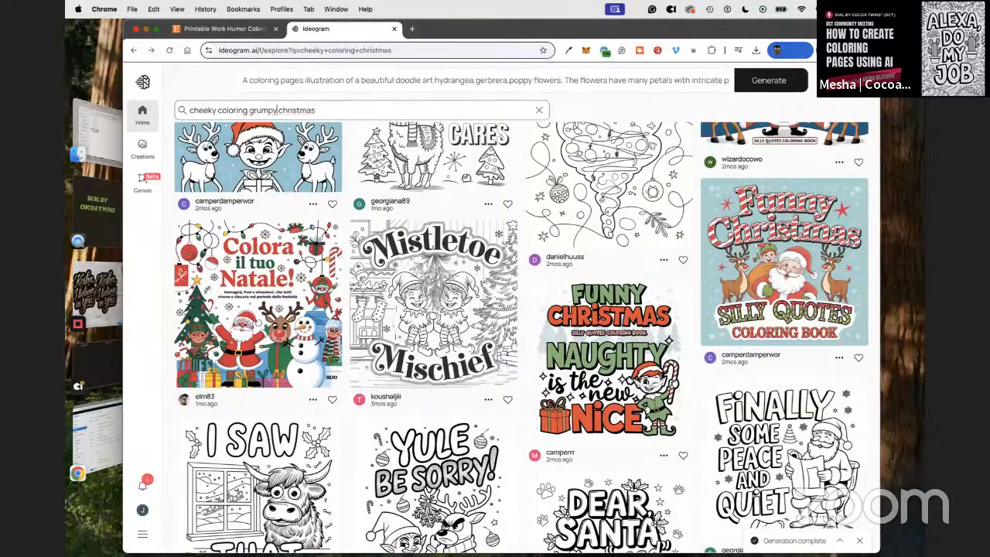
pyautogui.press('Return')
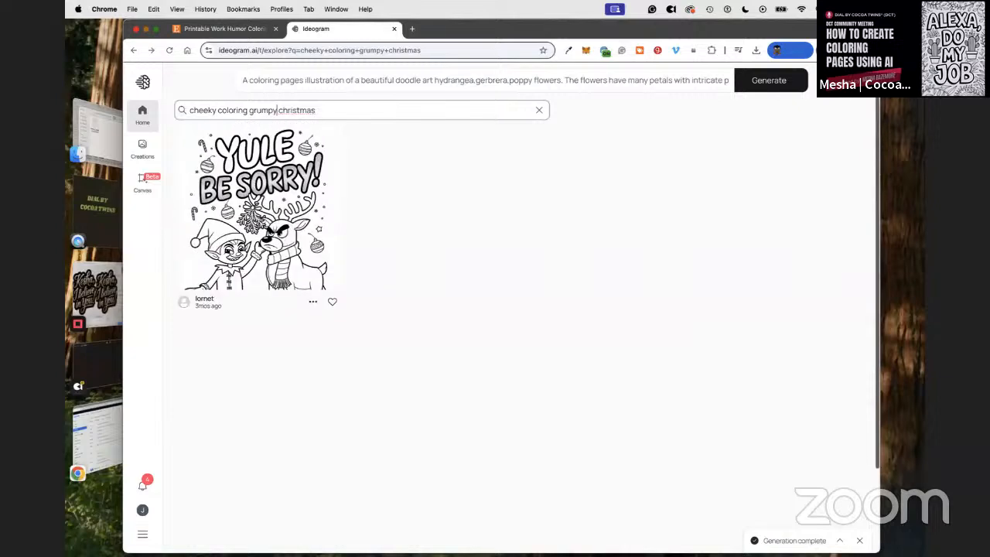
# Step: Remove "cheeky coloring" from the search words and search for "grumpy christmas"
pyautogui.moveTo(249, 110); pyautogui.dragTo(183, 114)
pyautogui.press('BackSpace')
pyautogui.press('Return')
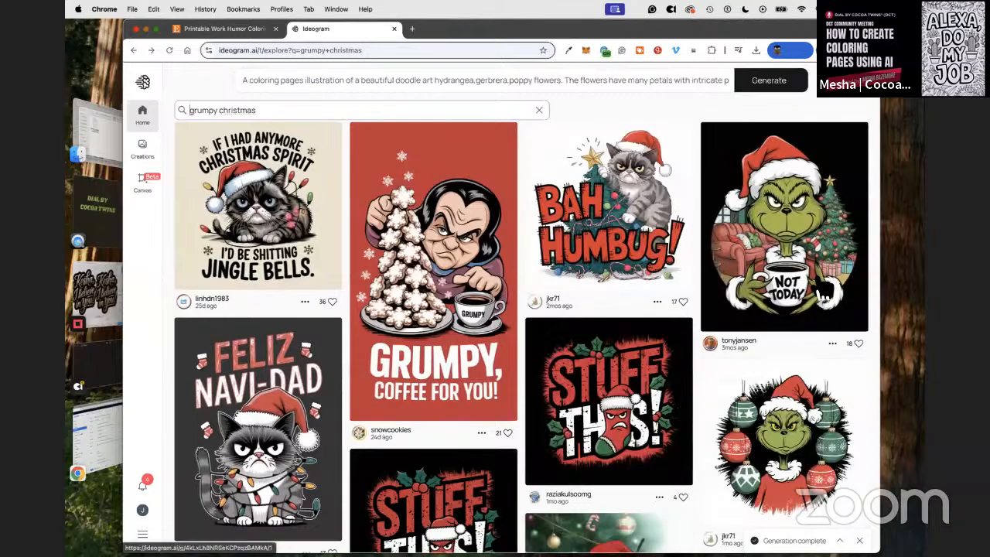
# Step: Insert "cat" before "christmas" in the search words and search for "grumpy cat christmas"
pyautogui.scroll(-3, 743, 297)
pyautogui.scroll(-10, 743, 298)
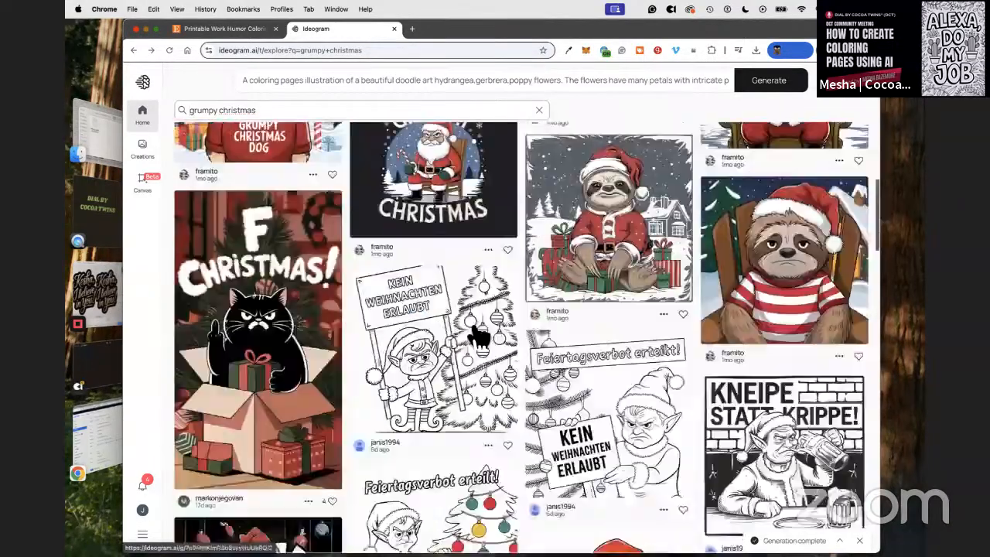
pyautogui.scroll(-8, 699, 367)
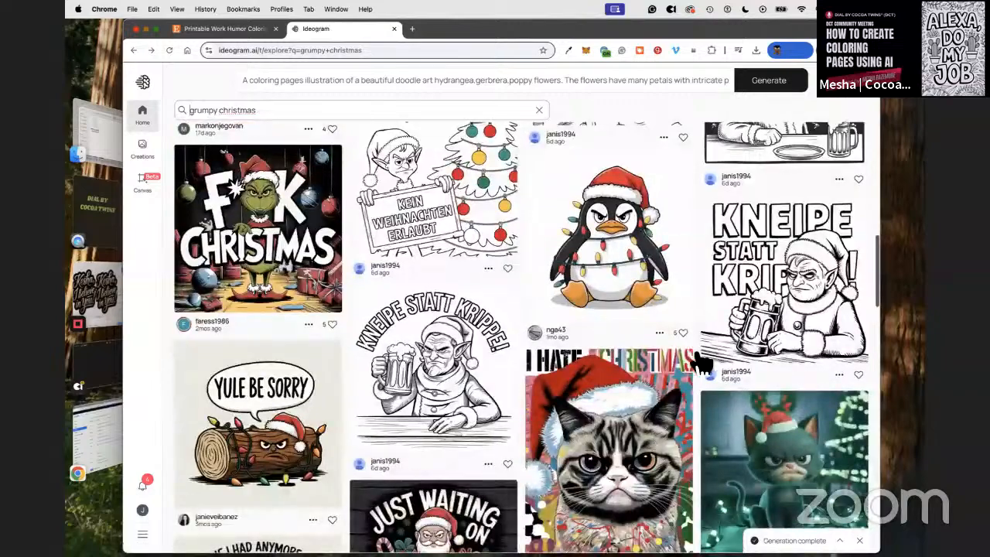
pyautogui.scroll(-7, 799, 352)
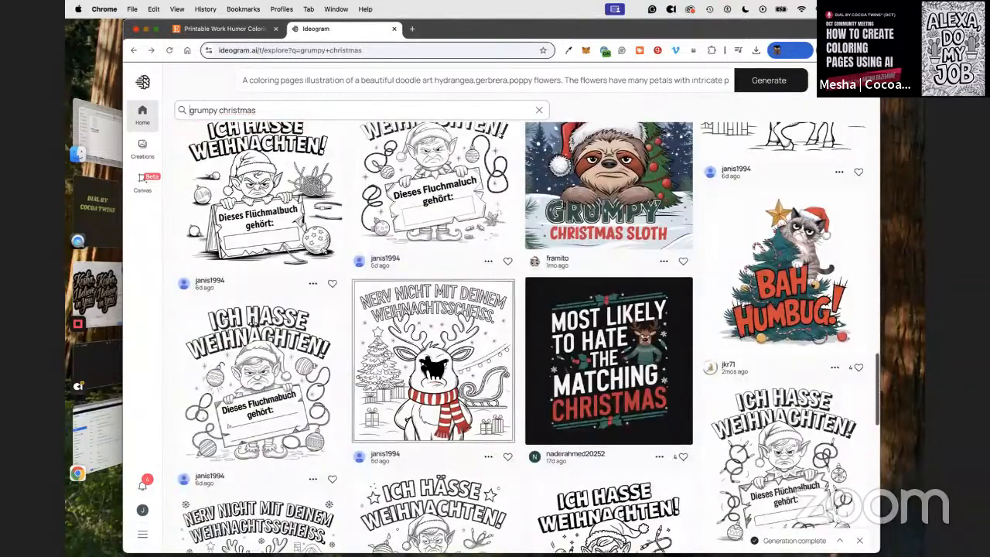
pyautogui.write('ca')
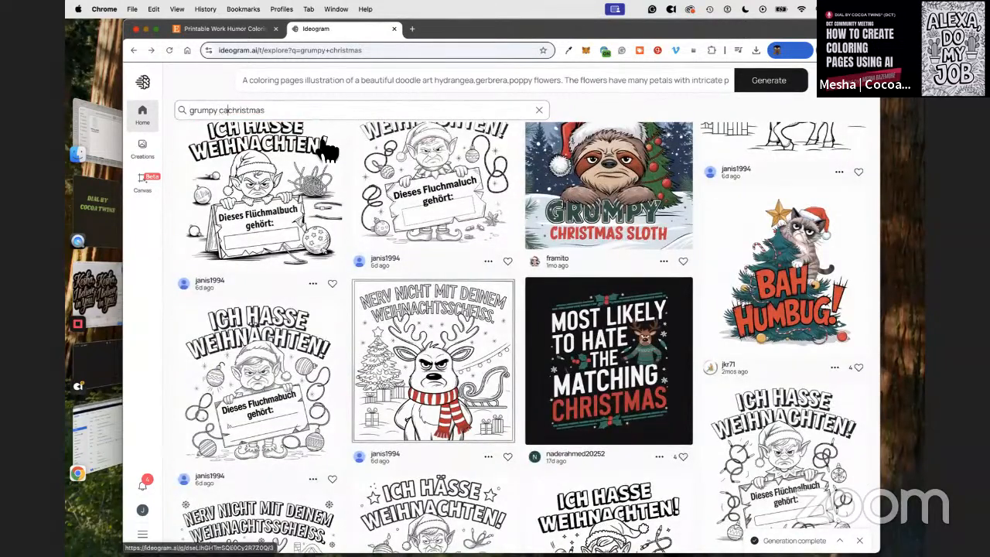
pyautogui.write('t')
pyautogui.press('Return')
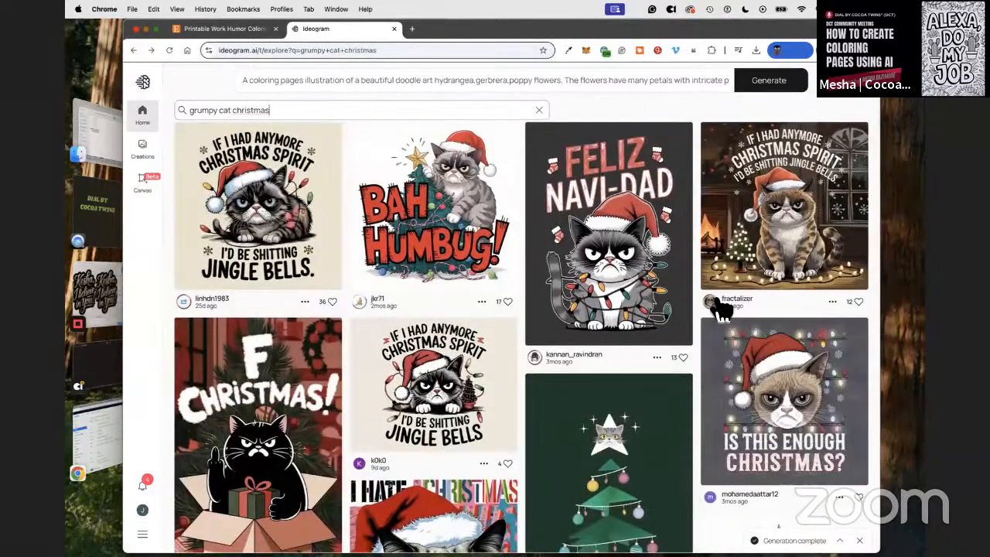
# Step: View the details of the "HOW THE FUCK?" cat coloring page tangled in Christmas lights, then return to the search results
pyautogui.scroll(-5, 558, 347)
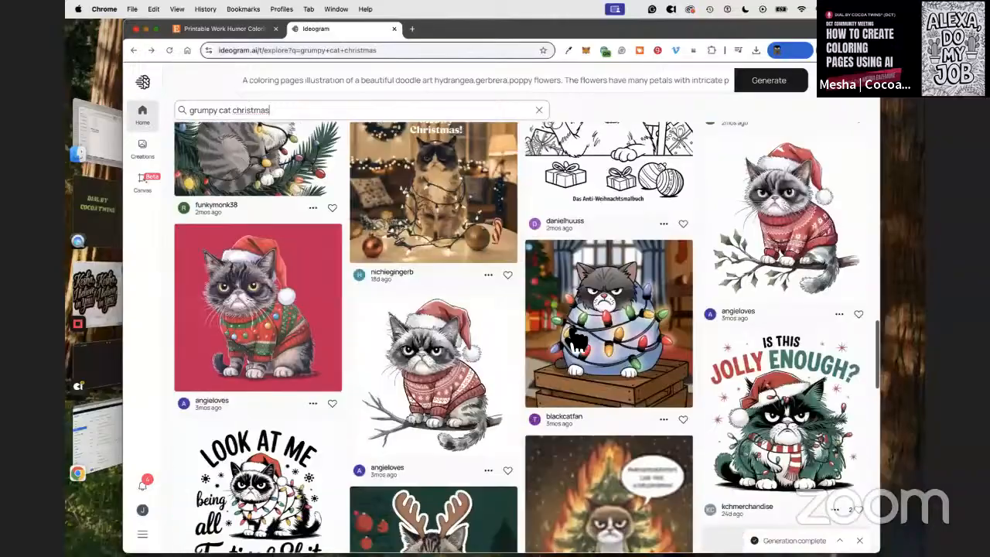
pyautogui.scroll(4, 692, 325)
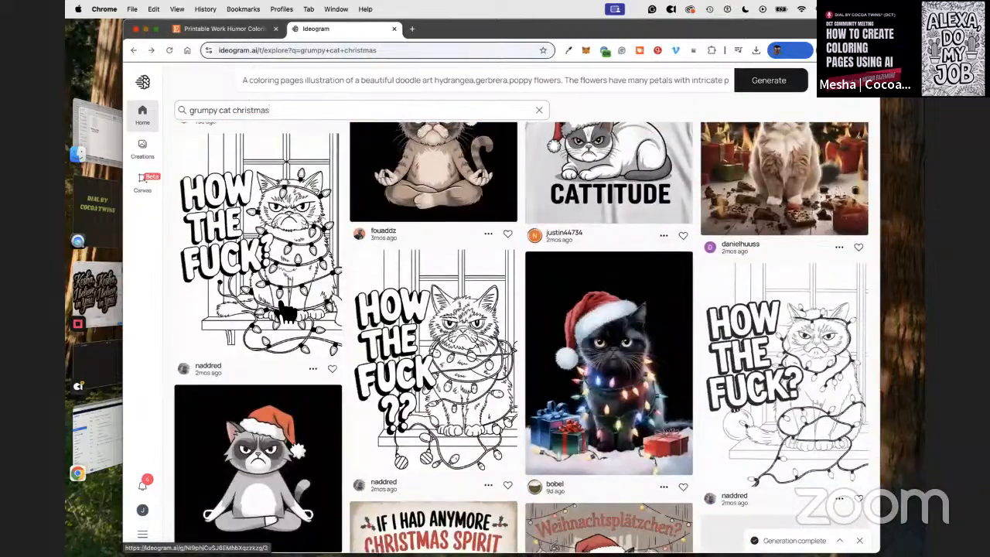
pyautogui.click(286, 313)
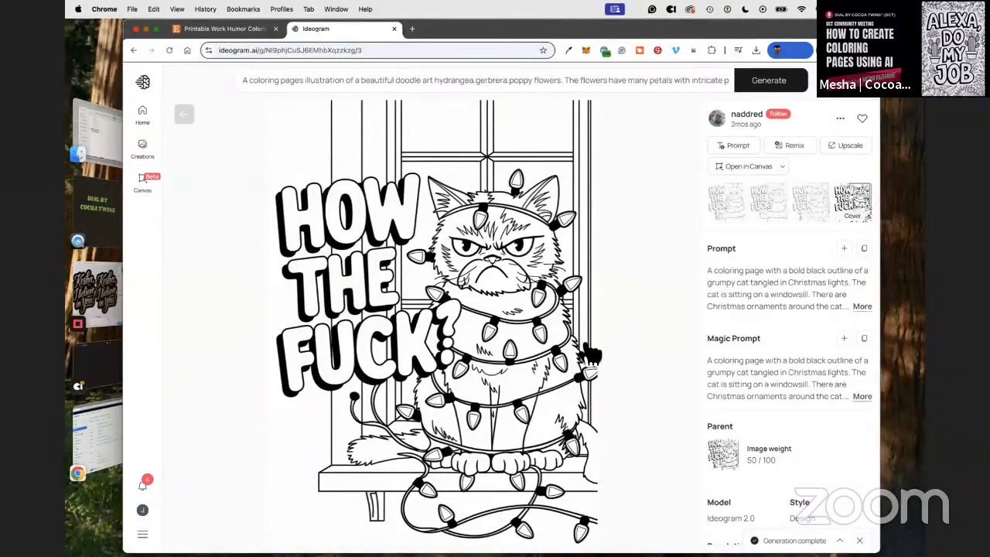
pyautogui.scroll(-5, 592, 364)
pyautogui.click(181, 112)
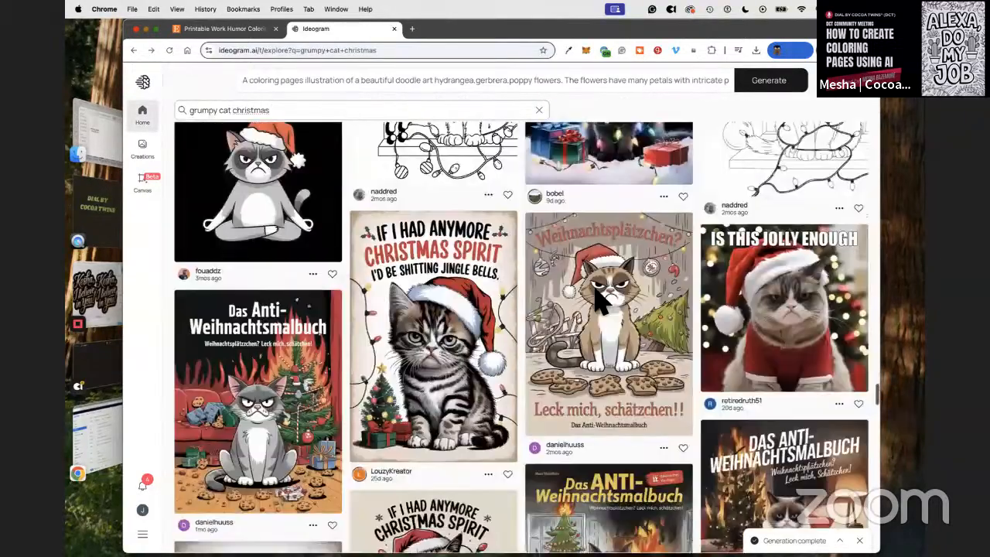
# Step: Open the "HOW THE FUCK??" cat coloring page with hanging ornaments and copy its Magic Prompt
pyautogui.scroll(-3, 596, 305)
pyautogui.scroll(-5, 595, 306)
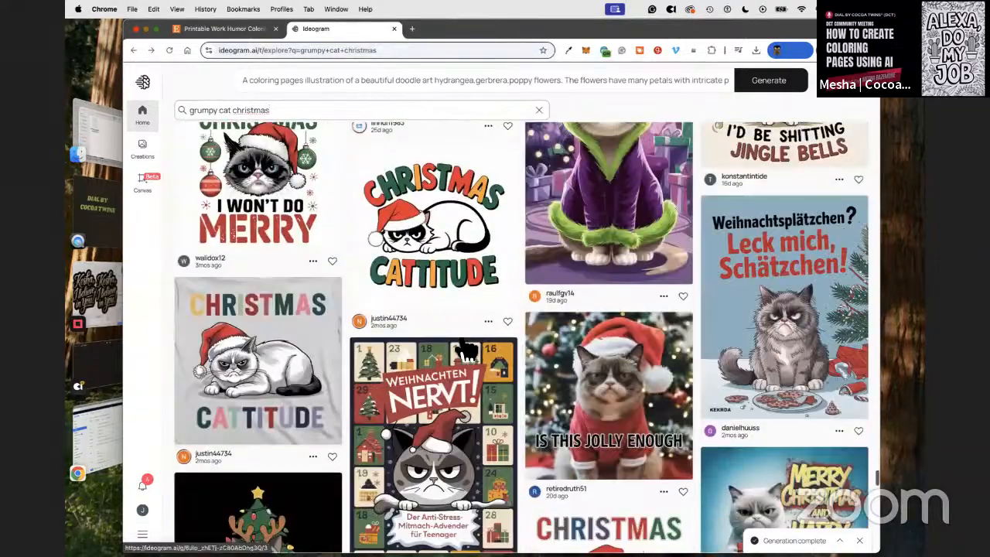
pyautogui.scroll(-15, 470, 352)
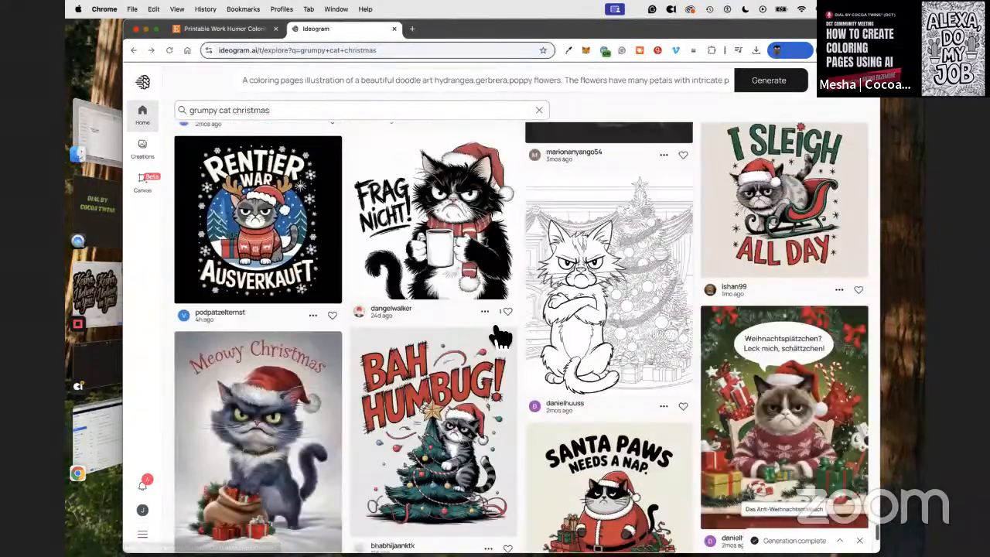
pyautogui.scroll(4, 496, 333)
pyautogui.scroll(15, 496, 332)
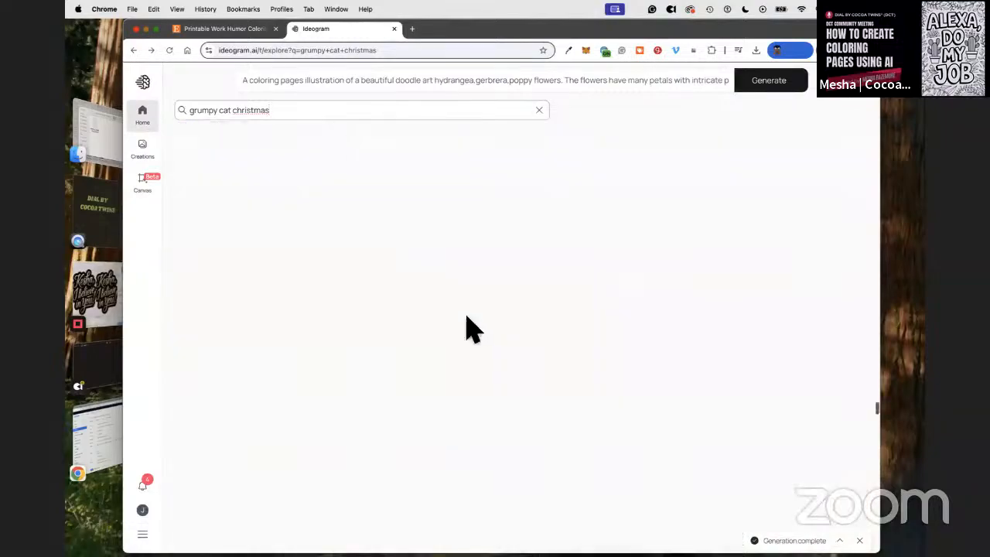
pyautogui.scroll(10, 448, 343)
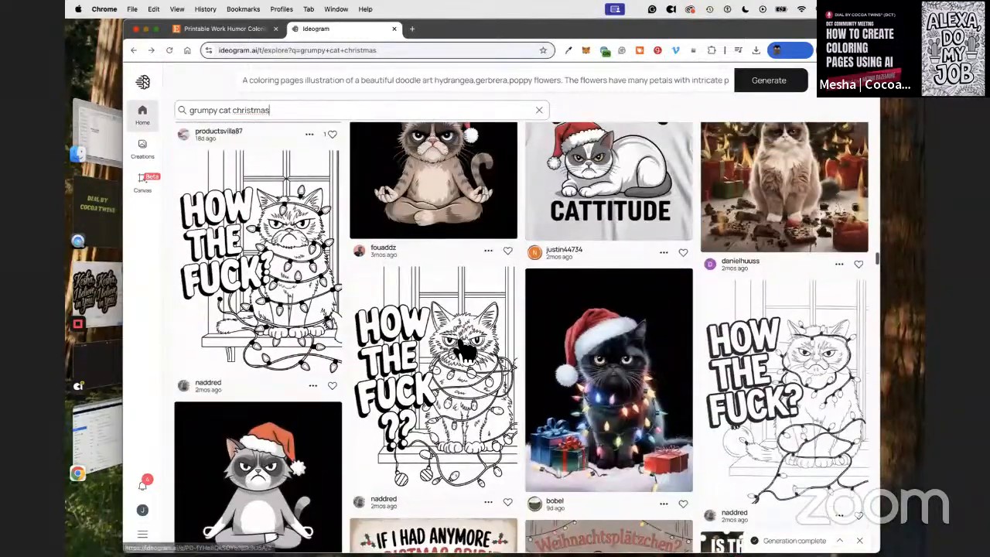
pyautogui.click(463, 348)
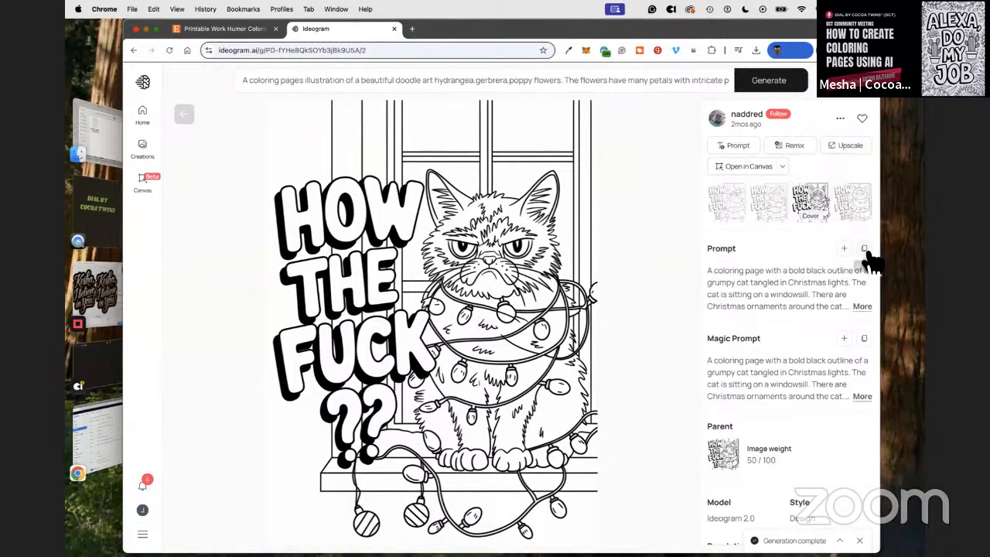
pyautogui.click(864, 339)
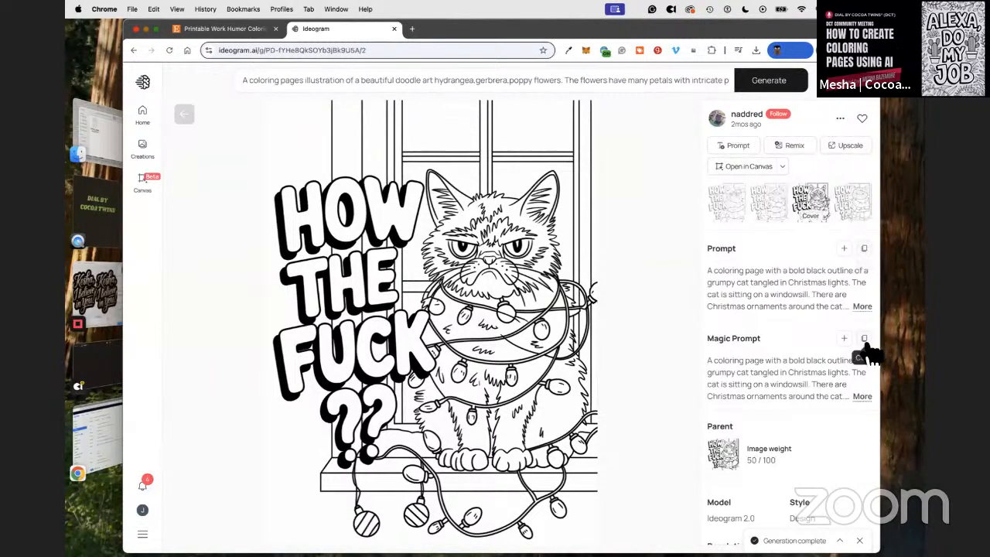
# Step: Open ChatGPT in a new browser tab and paste the copied grumpy cat prompt into the message
pyautogui.click(412, 28)
pyautogui.write('chat')
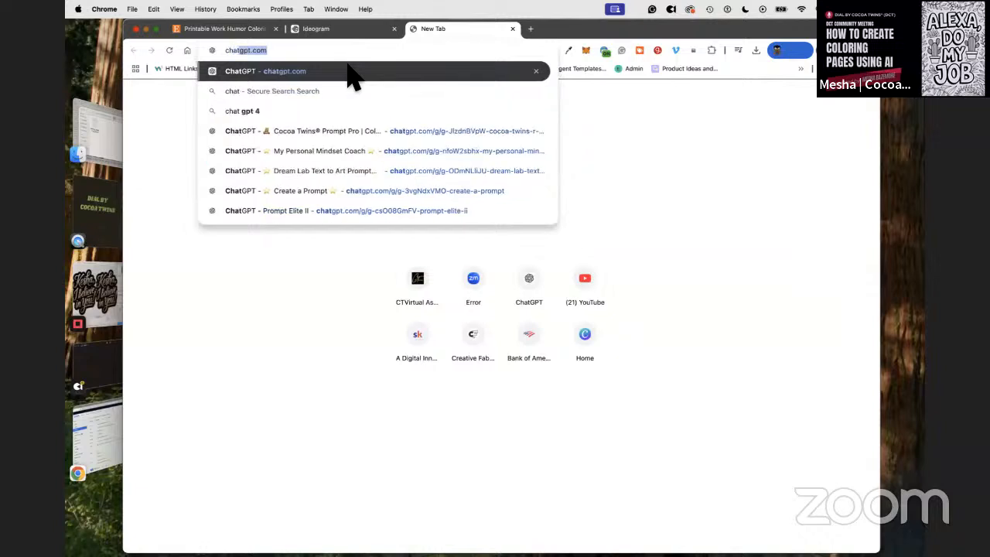
pyautogui.press('Return')
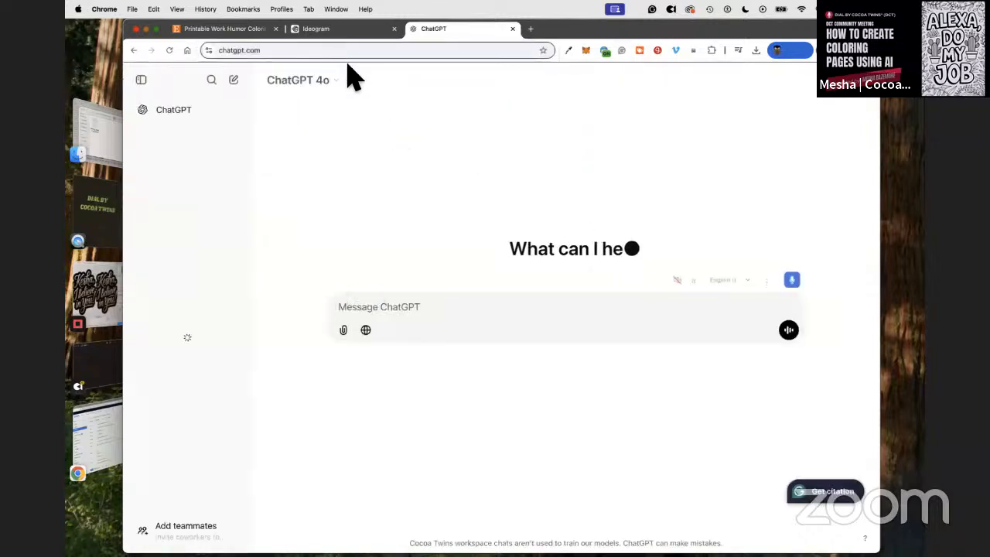
pyautogui.rightClick(363, 313)
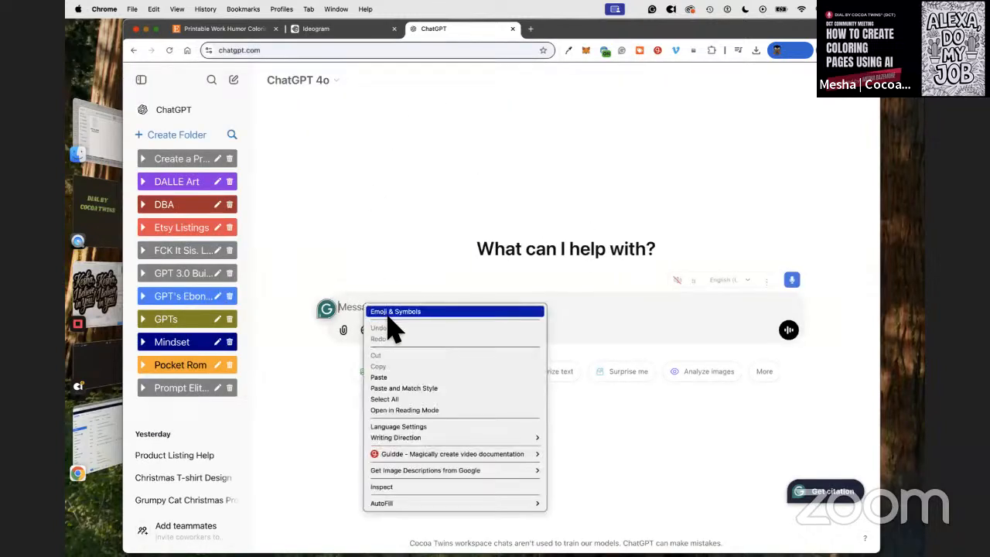
pyautogui.click(402, 365)
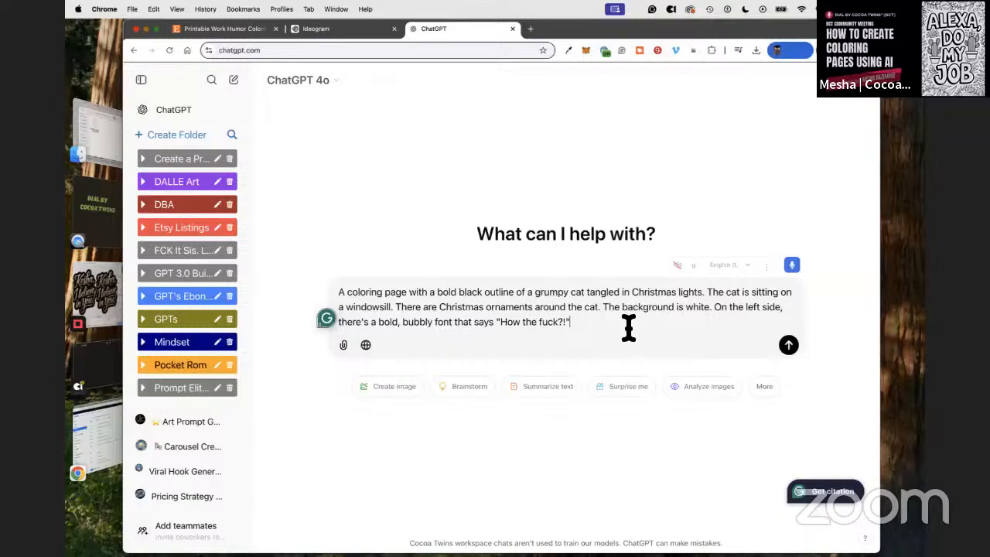
# Step: Retype the prompt's closing ?!" and add a new paragraph reading "This is a cheeky text to art prompt"
pyautogui.press('BackSpace')
pyautogui.press('BackSpace')
pyautogui.press('BackSpace')
pyautogui.write('?!"')
pyautogui.hotkey('shift', 'Return')
pyautogui.write('This is')
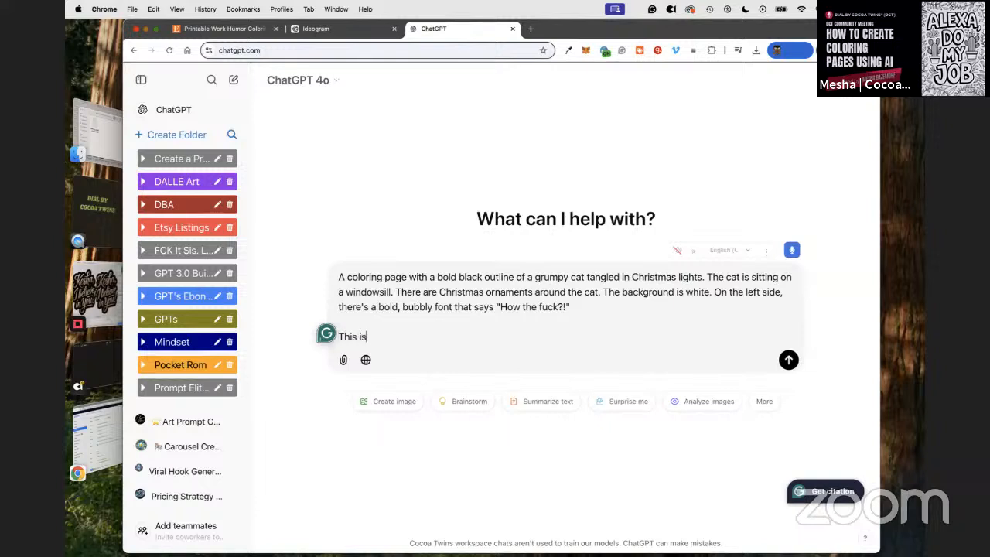
pyautogui.write(' a cheeky prompt')
pyautogui.click(410, 337)
pyautogui.write('text to art')
pyautogui.click(510, 342)
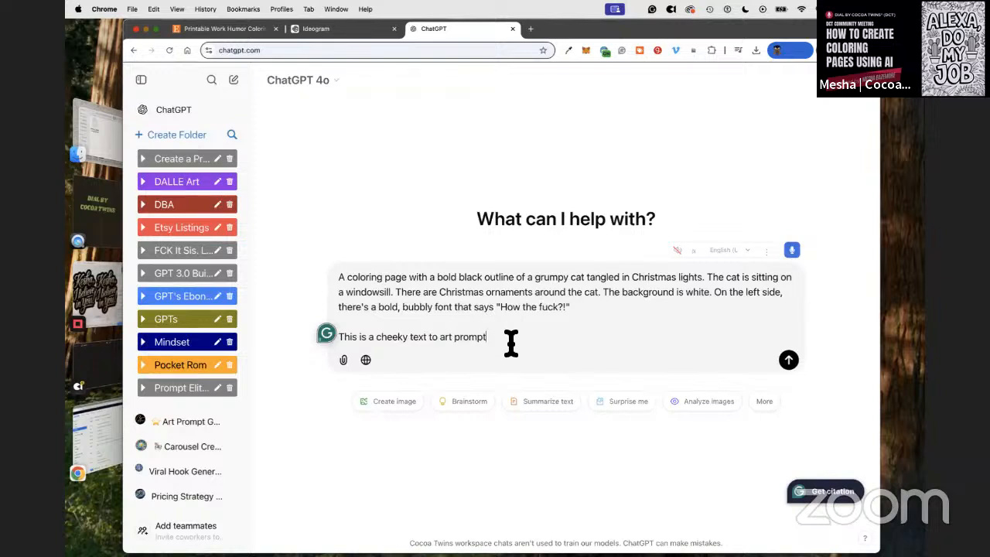
# Step: Ask ChatGPT to act as an expert prompt engineer and illustrator to help create more coloring that are cheeky like this
pyautogui.write('.  I need you to act')
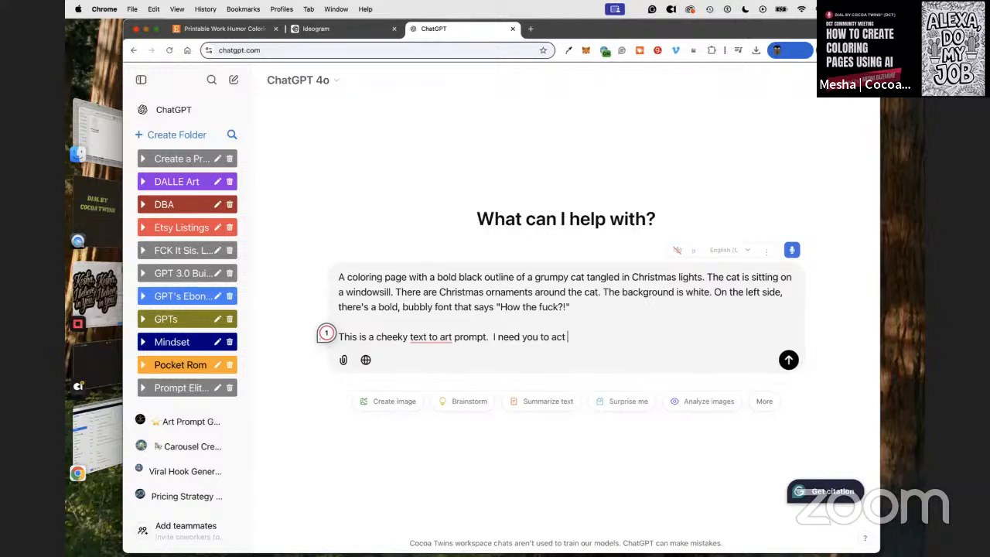
pyautogui.write(' as an expert prompt ')
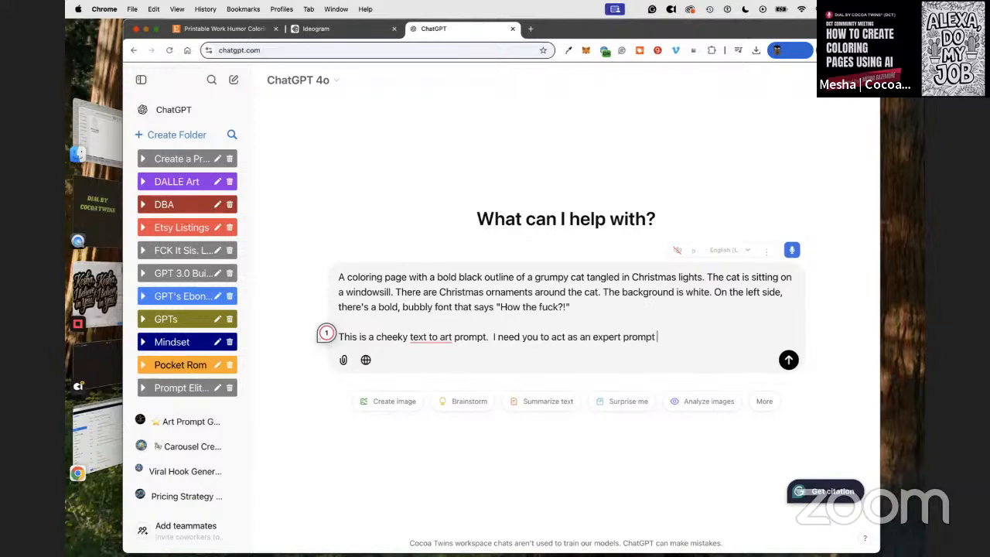
pyautogui.write('engineer and illustrator')
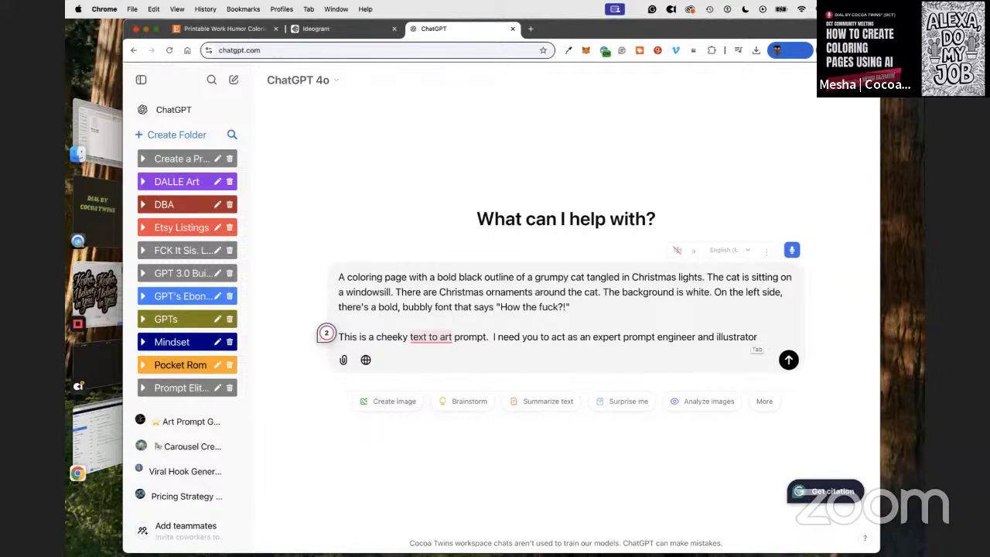
pyautogui.write('to help me cre')
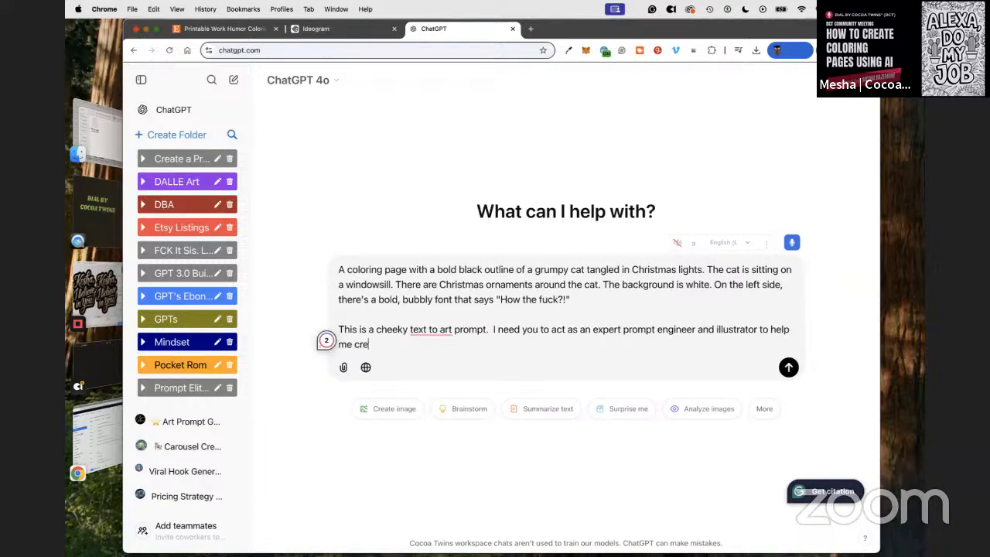
pyautogui.write('ate more voloring tha')
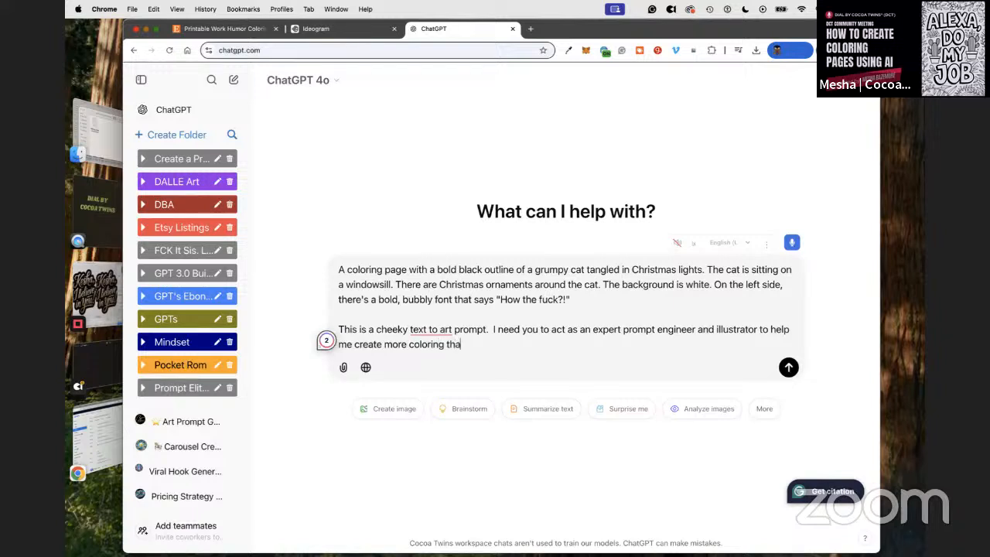
pyautogui.write('t are cheeky like this, but I w')
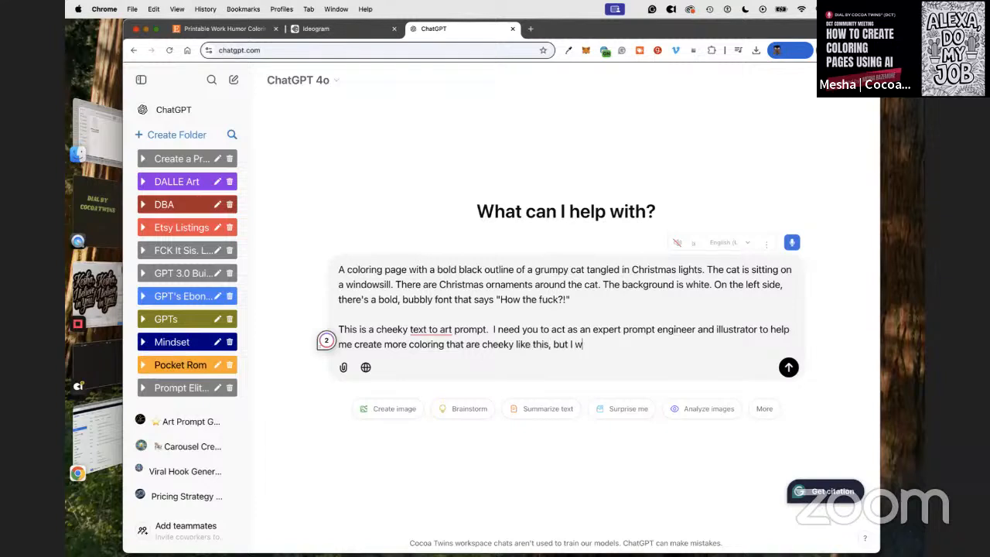
# Step: State the wish to change the action and the animal, and add "I prefer to work with grumpy highland cows."
pyautogui.write('ould like to change the action and the an')
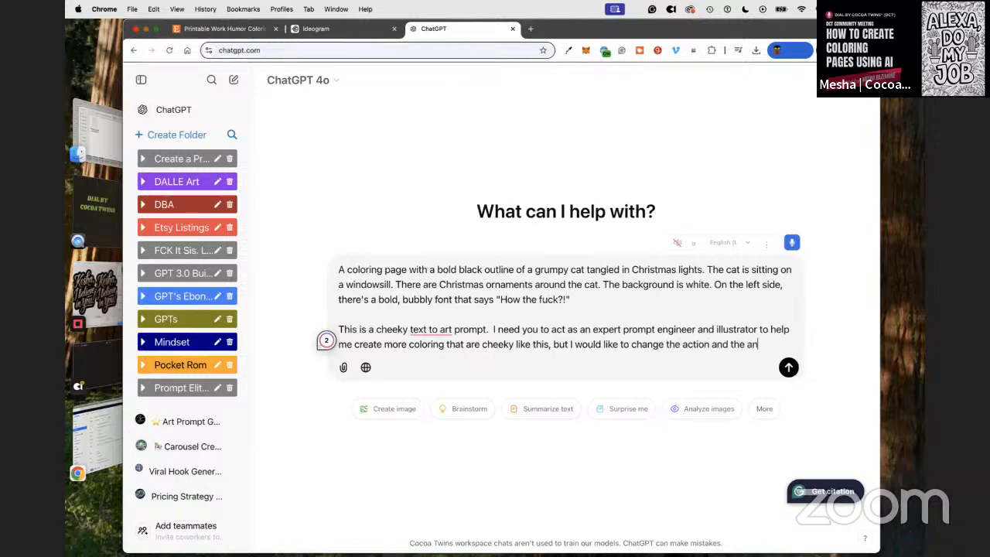
pyautogui.write('imal.  I prefe')
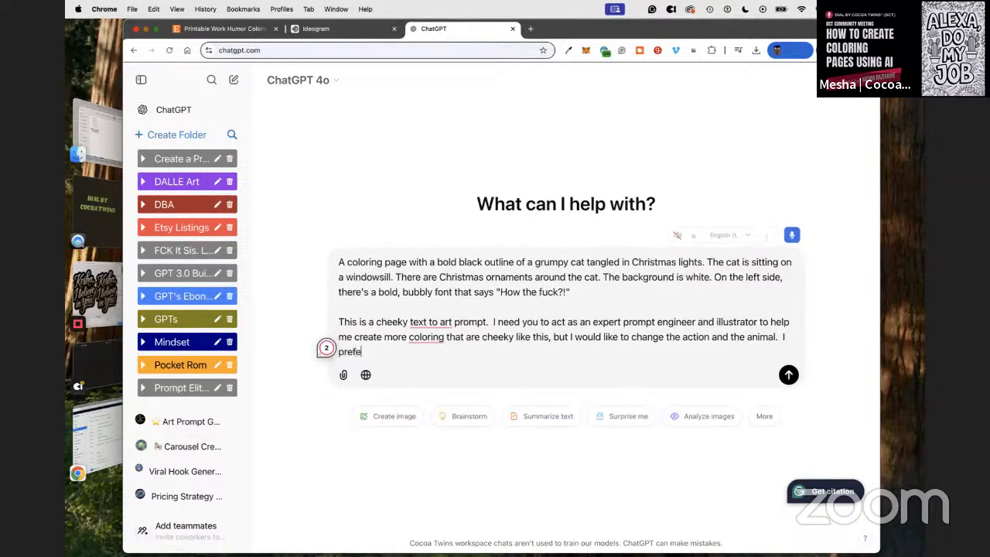
pyautogui.write('r to work with grumpy highland cows.')
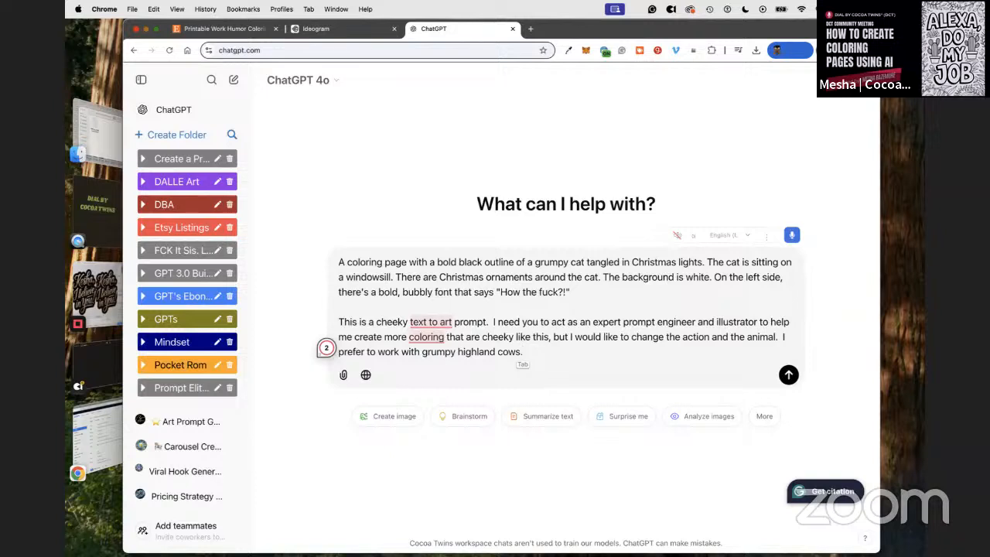
# Step: Insert "page designs" after "coloring" in the request's second sentence
pyautogui.click(448, 338)
pyautogui.write('page desig')
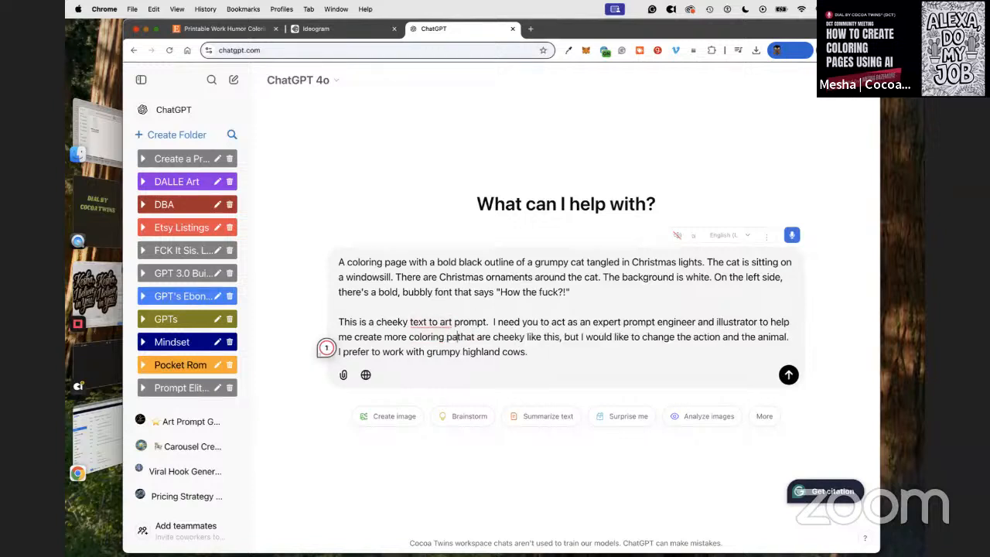
pyautogui.write('ns')
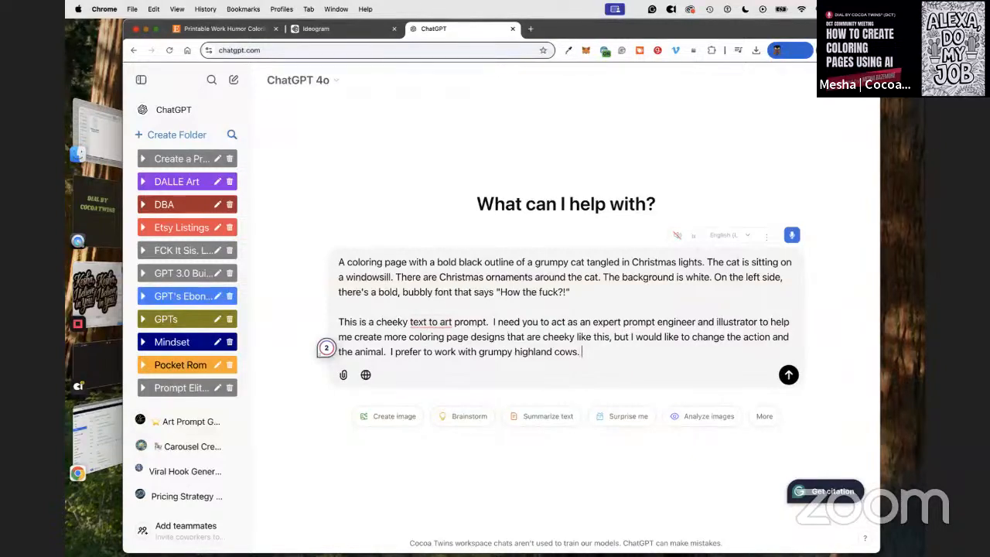
# Step: Add the sentence "I also prefer to retain the christmas theme." to the end of the request's second paragraph
pyautogui.write('I also prefer to retain the chrism')
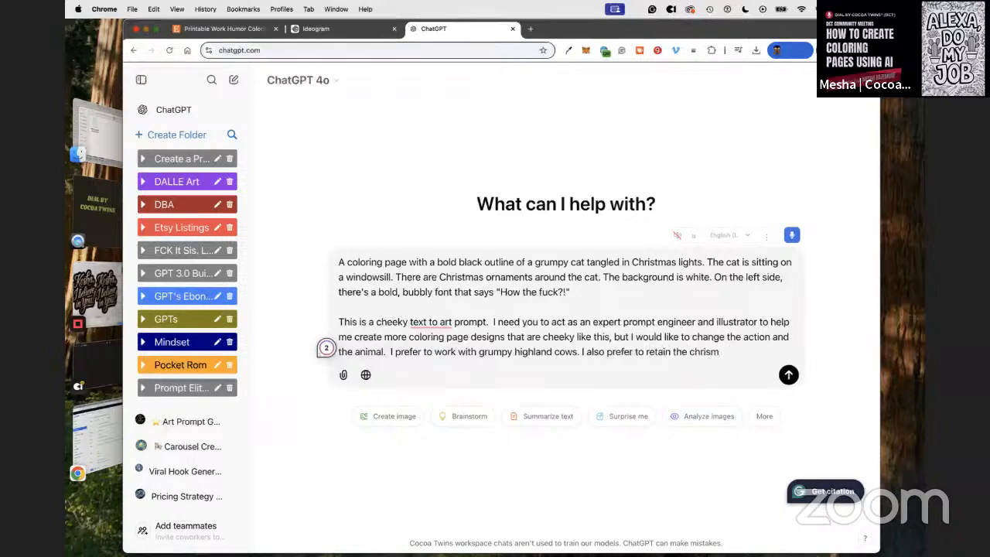
pyautogui.write('ttmas theme')
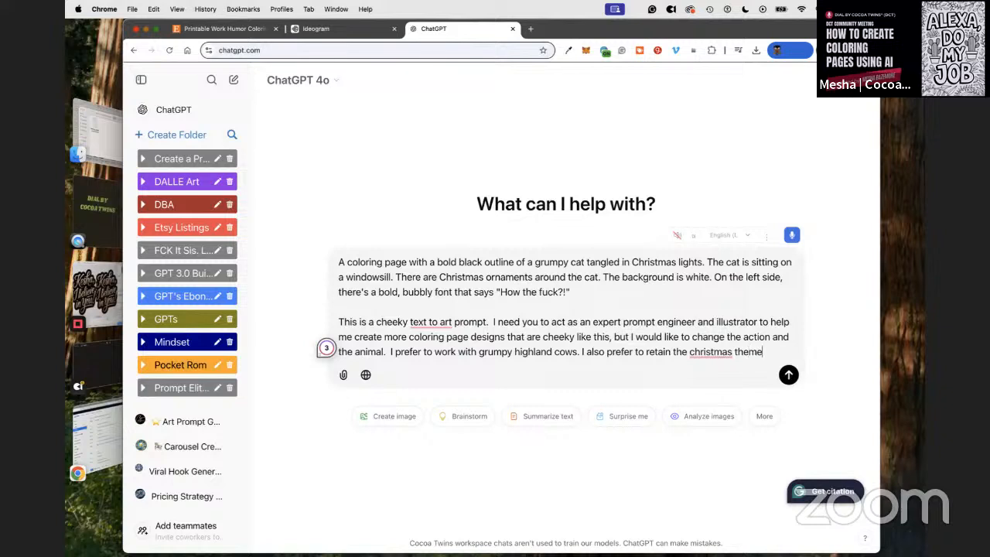
pyautogui.write('.')
# Step: Add a new paragraph reading "Before you perform the task please describe what you understand so I'm sure you understand the task."
pyautogui.hotkey('shift', 'Return')
pyautogui.write('Before you')
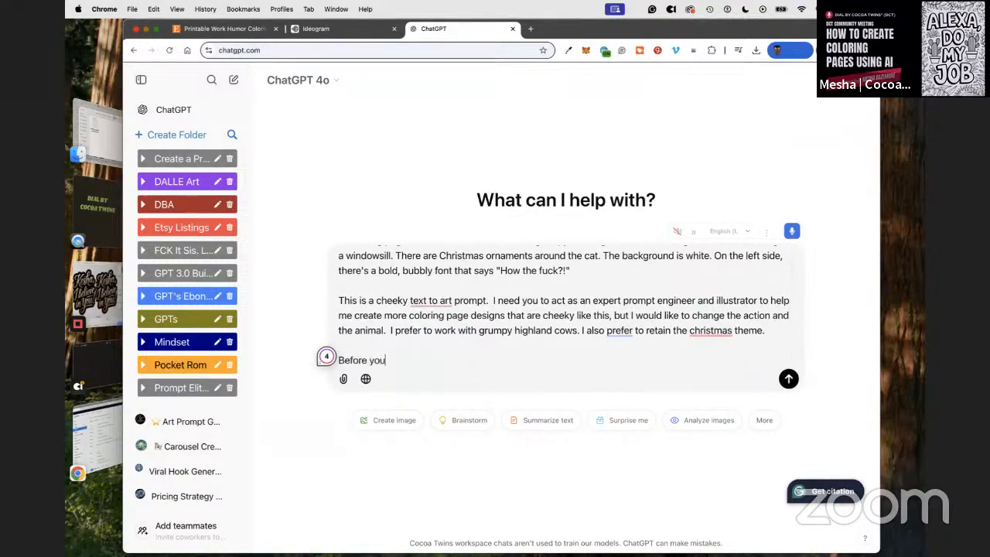
pyautogui.write(' perform the task please ')
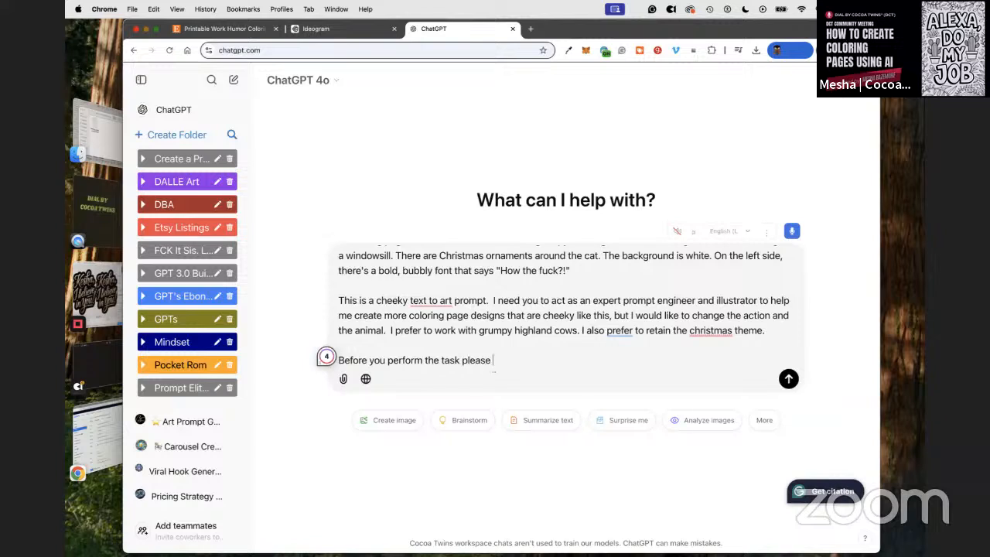
pyautogui.write('describe what you u')
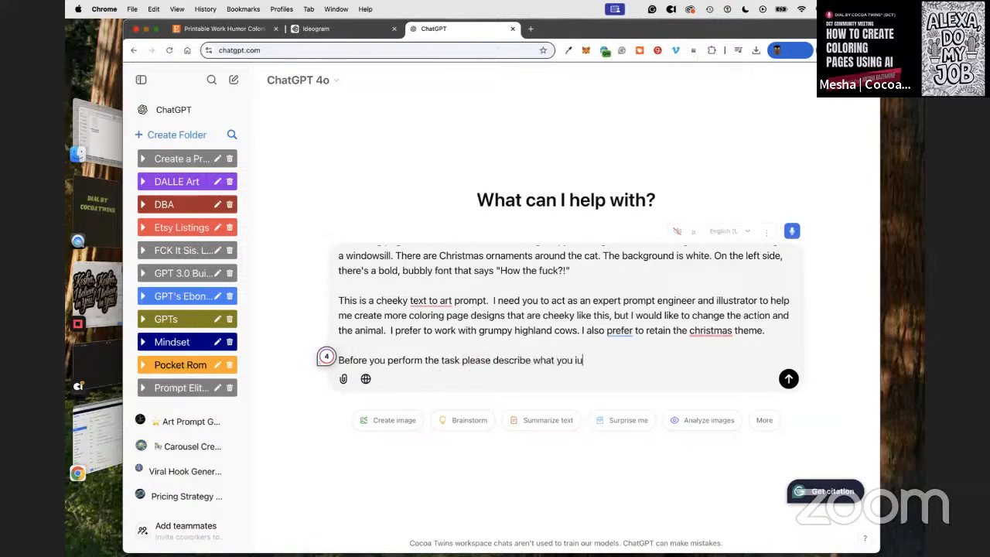
pyautogui.write("nderstand so I'm sure you u")
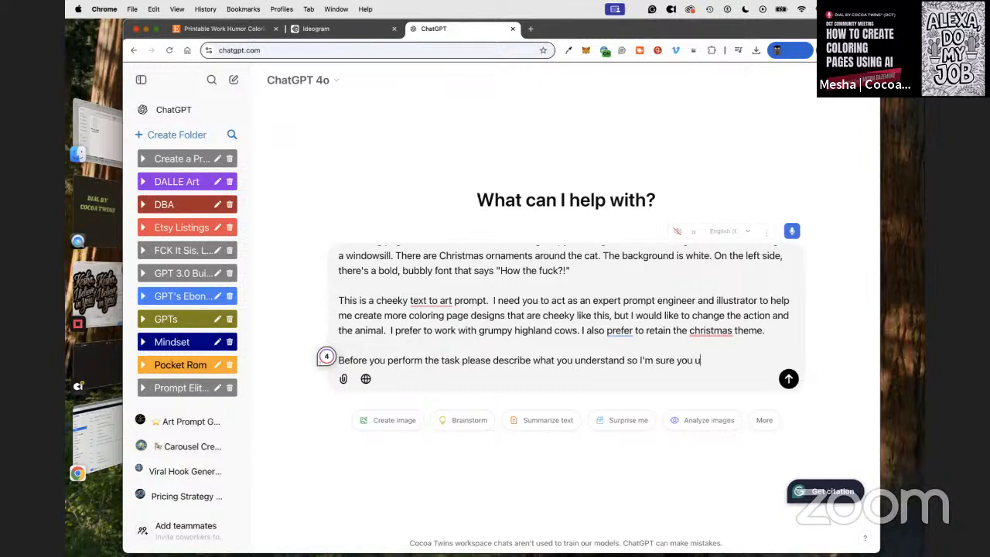
pyautogui.write('nderstand the task.')
# Step: Revise the last sentence to "Before you perform the task, please describe what you understand so I'm sure you know the task." and send the request
pyautogui.moveTo(449, 362)
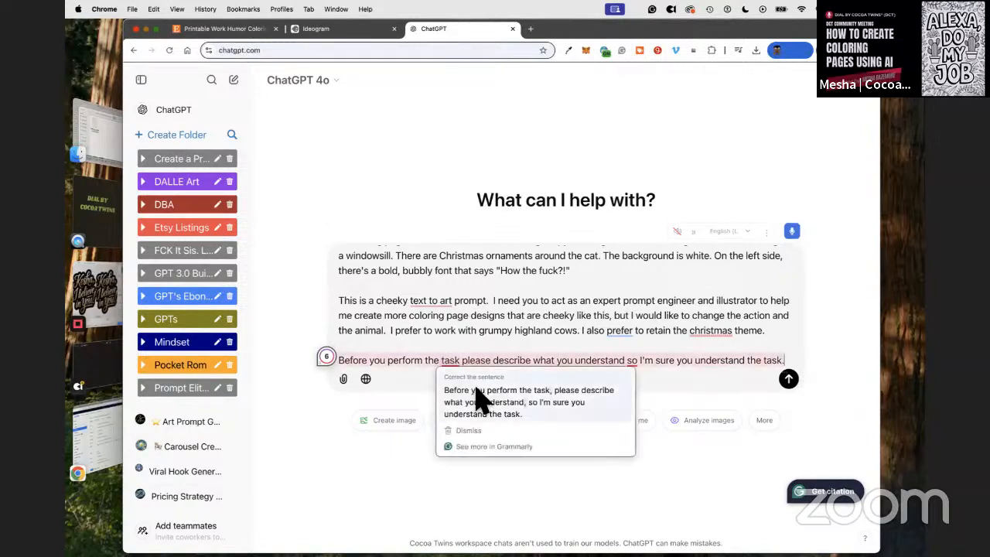
pyautogui.click(479, 399)
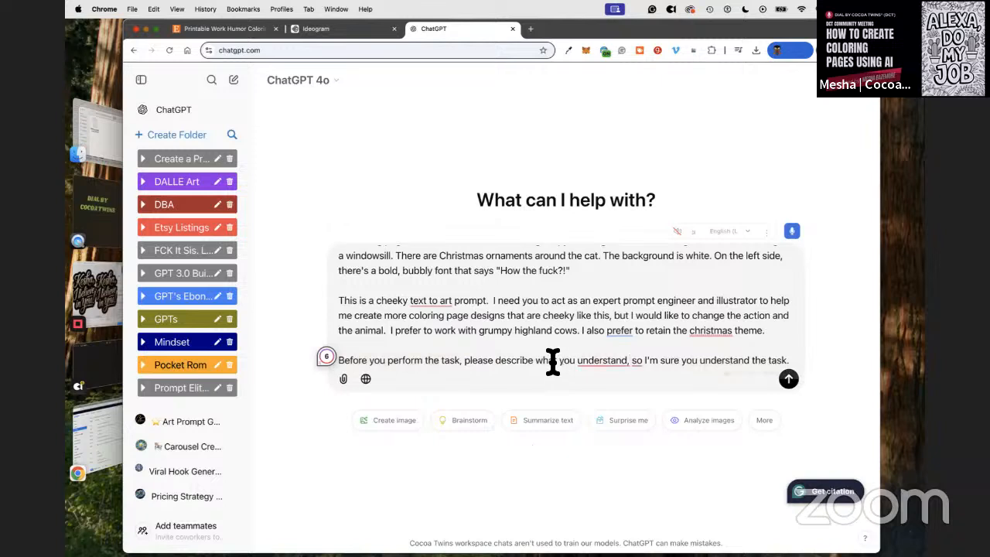
pyautogui.moveTo(634, 362)
pyautogui.click(614, 387)
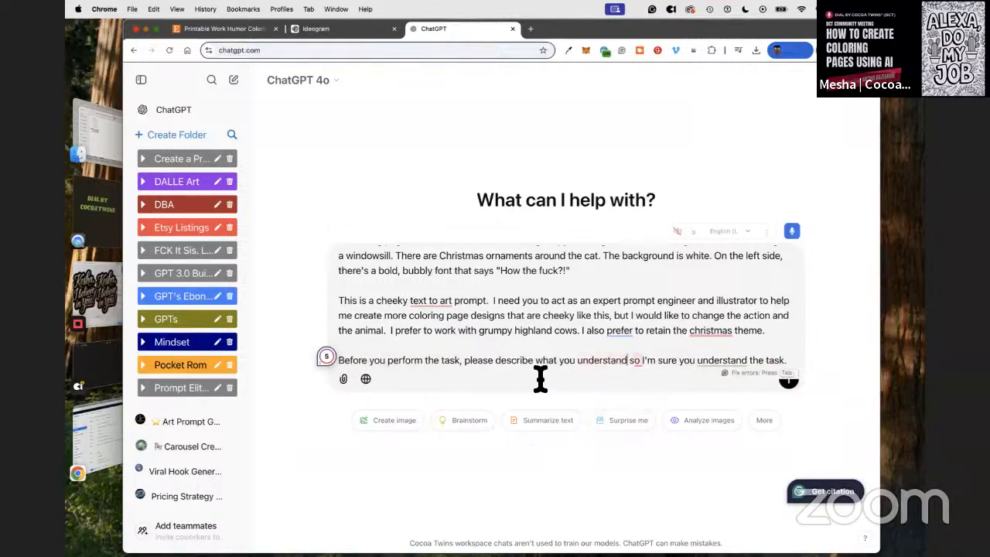
pyautogui.moveTo(727, 362)
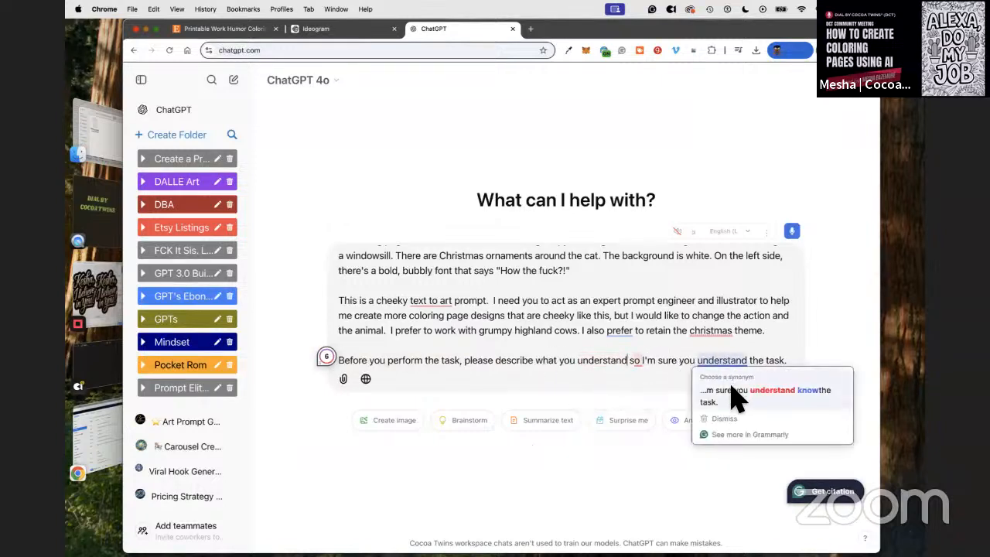
pyautogui.click(735, 396)
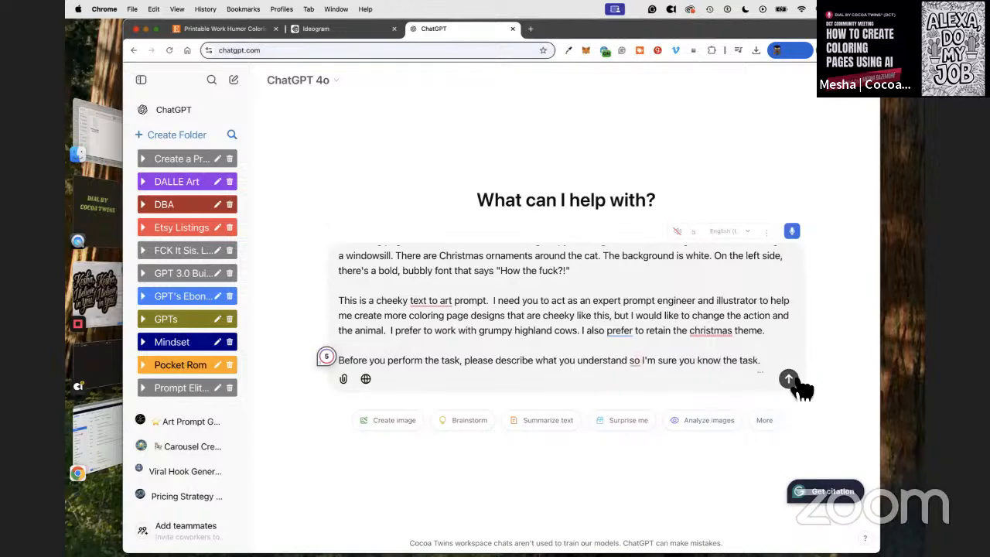
pyautogui.click(789, 379)
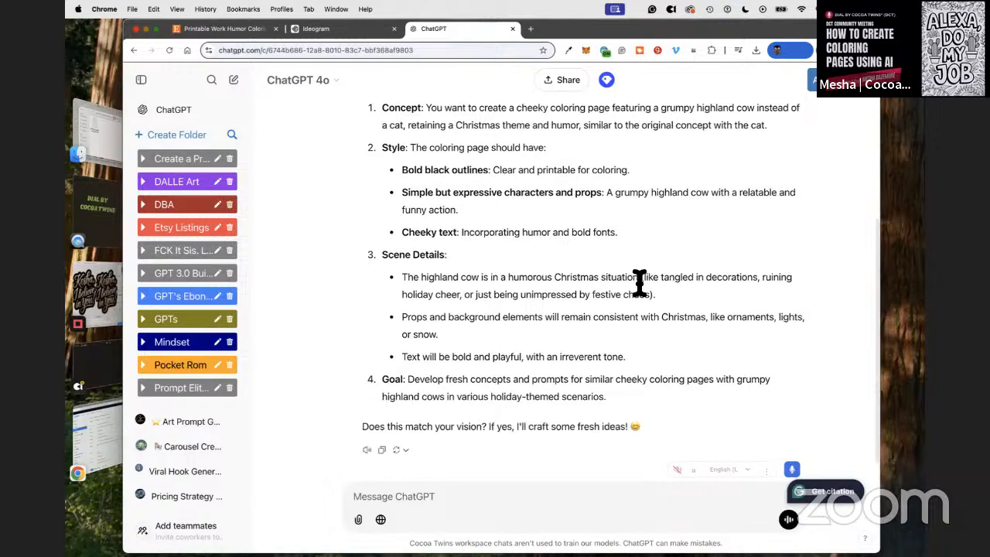
# Step: Review ChatGPT's understanding, reply "Yes it does. Please proceed with writing one sample prompt." and select the text of the sample prompt it writes
pyautogui.scroll(4, 464, 263)
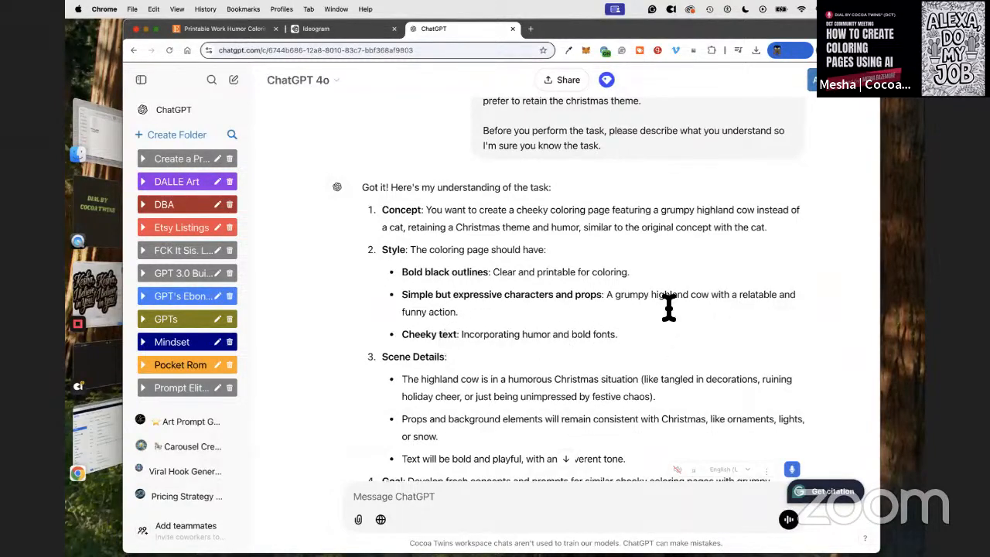
pyautogui.scroll(-3, 668, 307)
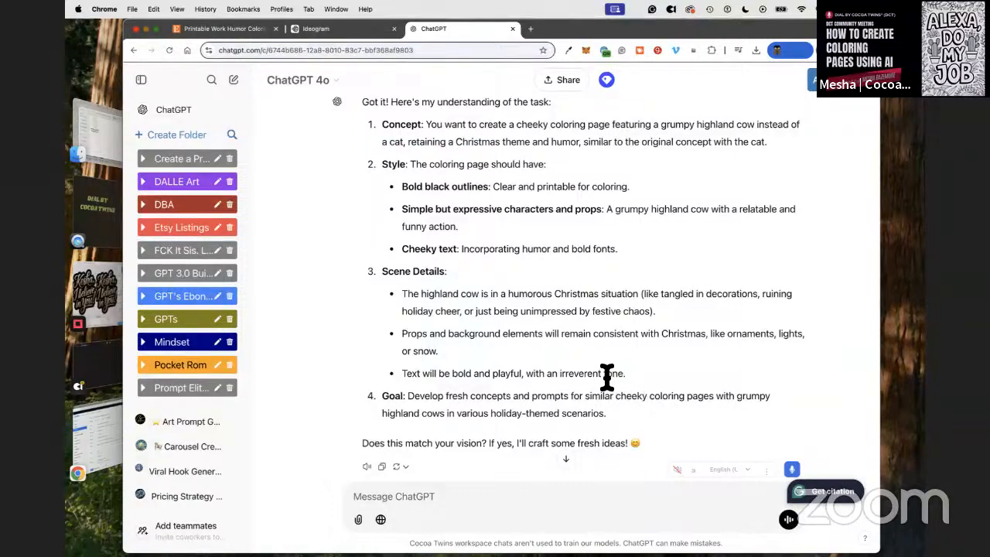
pyautogui.scroll(-1, 479, 348)
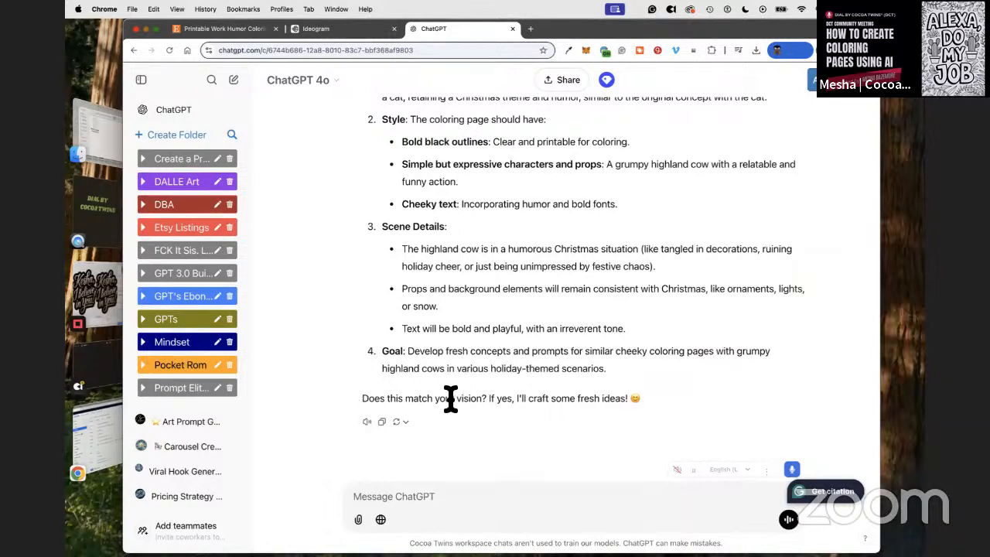
pyautogui.click(482, 491)
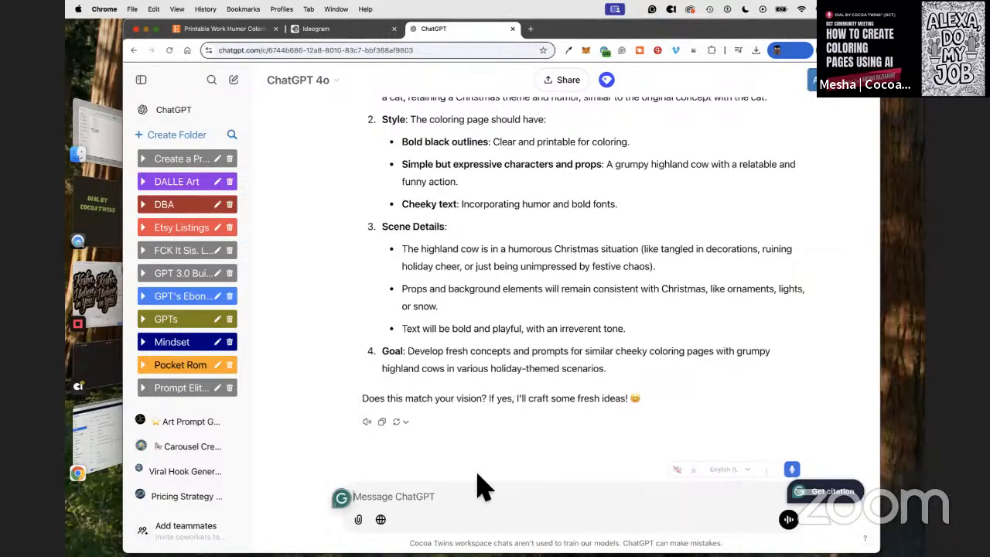
pyautogui.write('Ye')
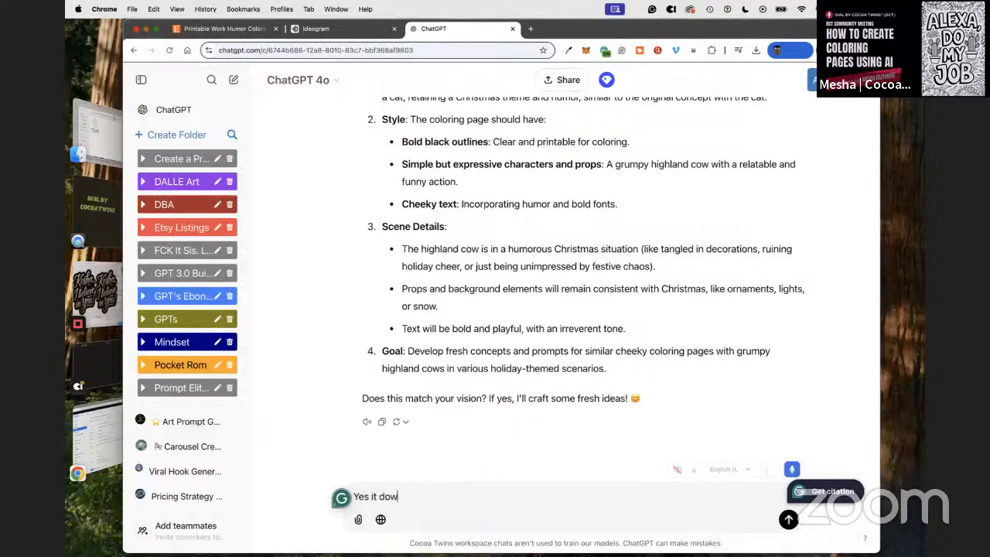
pyautogui.write('s it does.  Please proceed with writing one sample prompt.')
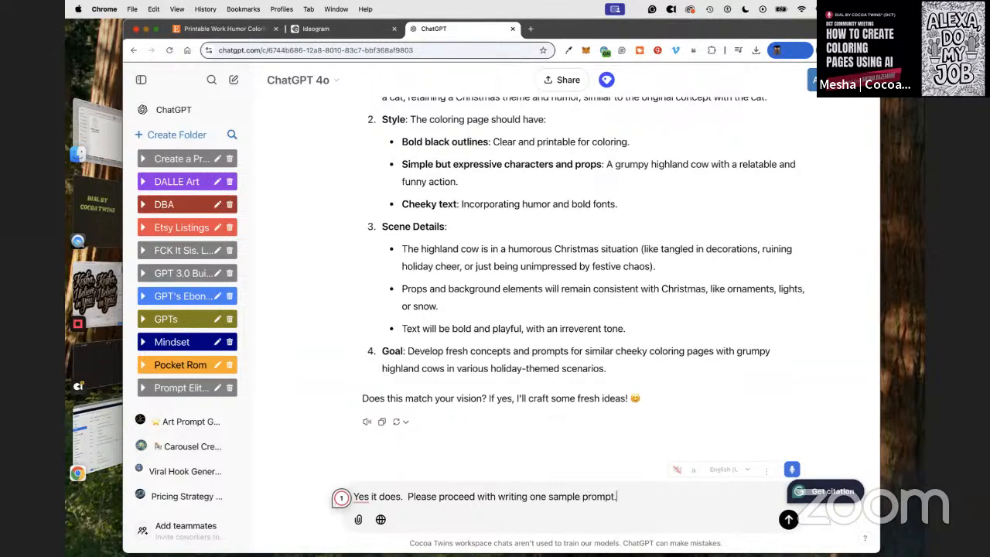
pyautogui.press('Return')
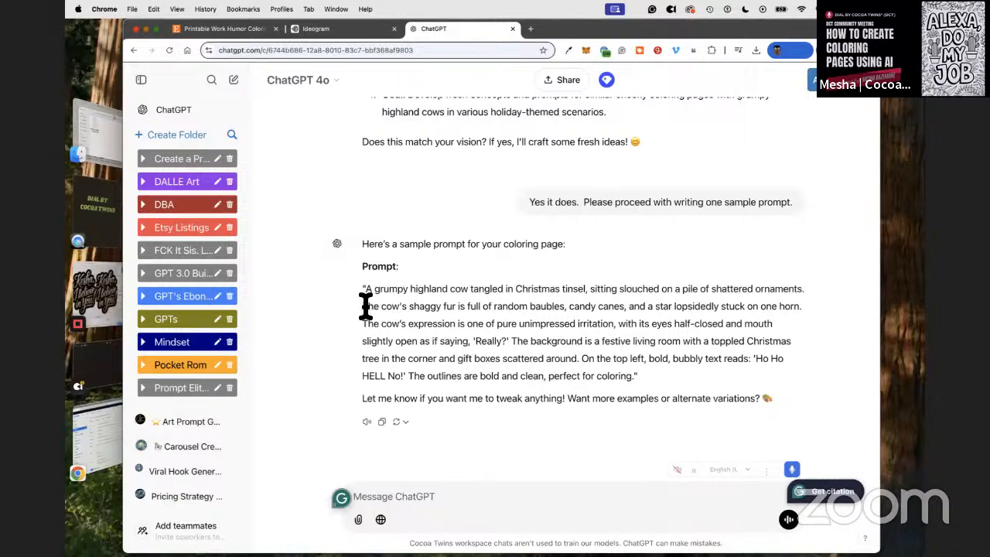
pyautogui.moveTo(364, 290); pyautogui.dragTo(680, 387)
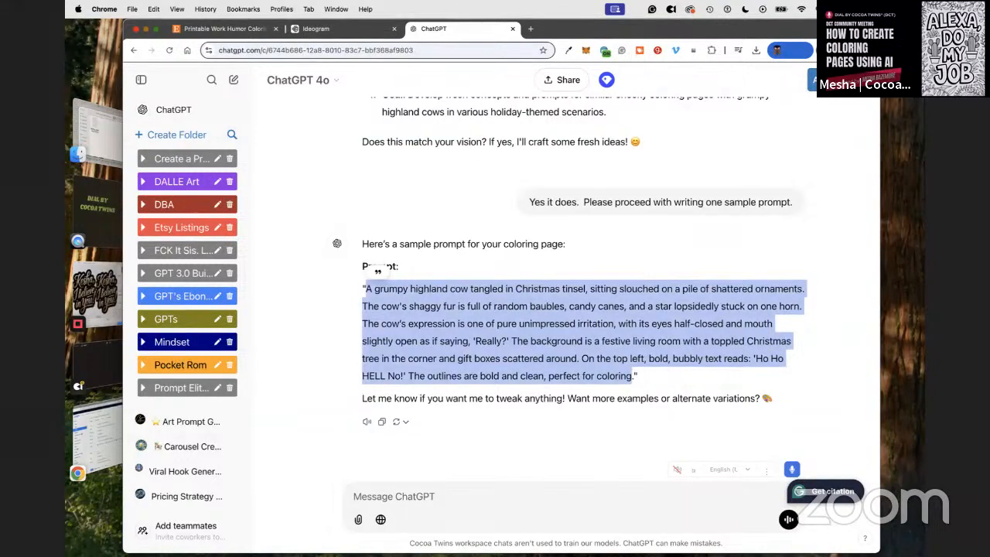
# Step: Switch to the Cocoa Twins TikTok profile and open its Beacons.Ai/CocoaTwins bio link, accepting the external website notice
pyautogui.moveTo(526, 57); pyautogui.dragTo(540, 30)
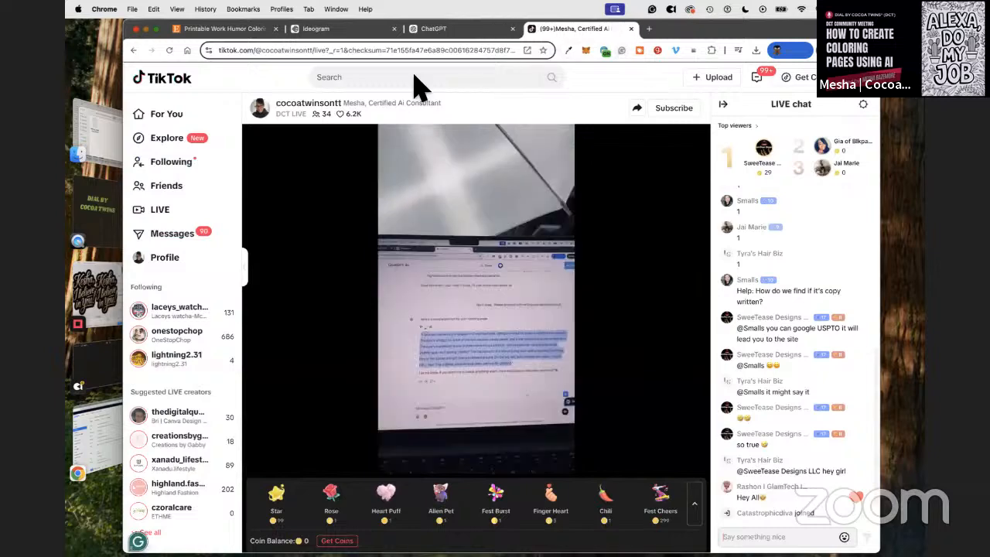
pyautogui.moveTo(856, 77)
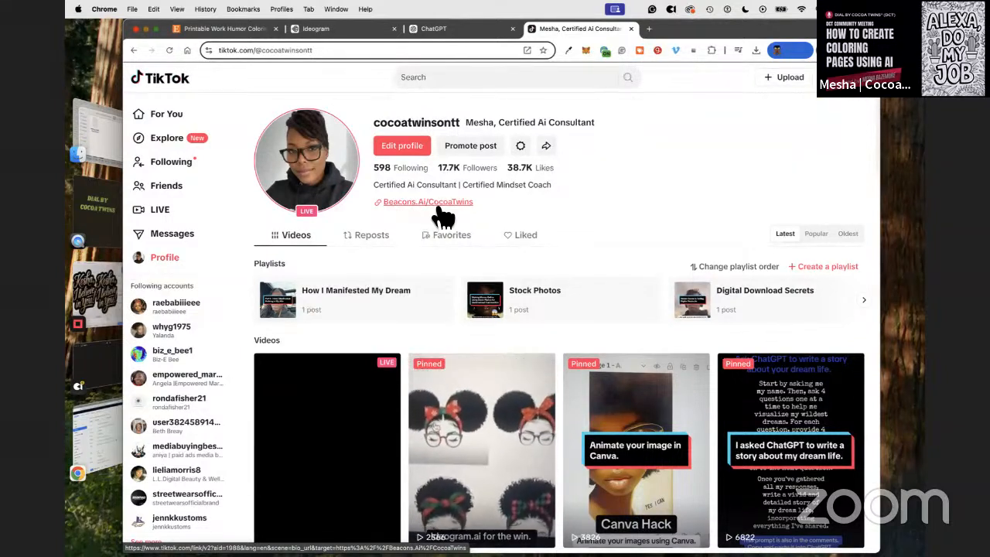
pyautogui.moveTo(473, 203); pyautogui.dragTo(379, 204)
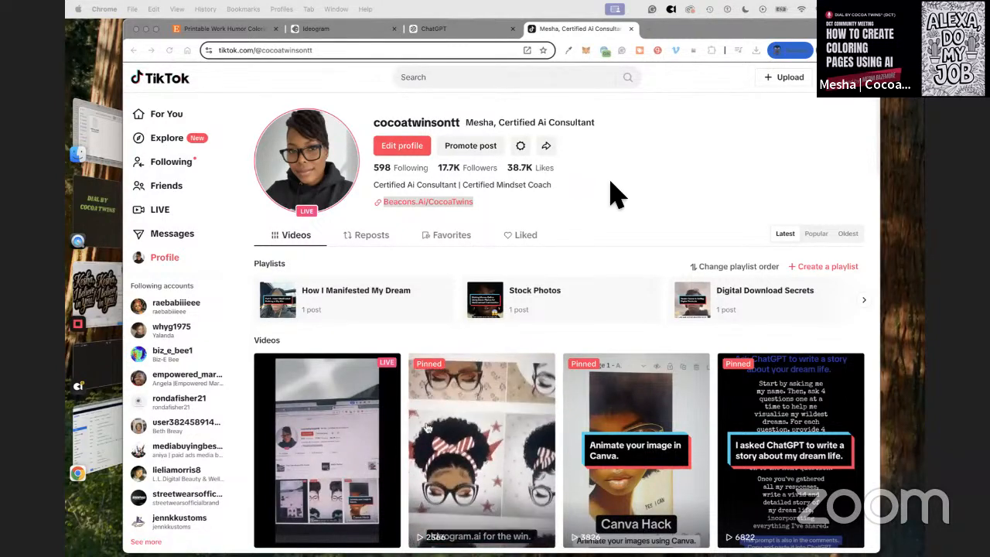
pyautogui.click(436, 215)
pyautogui.click(436, 210)
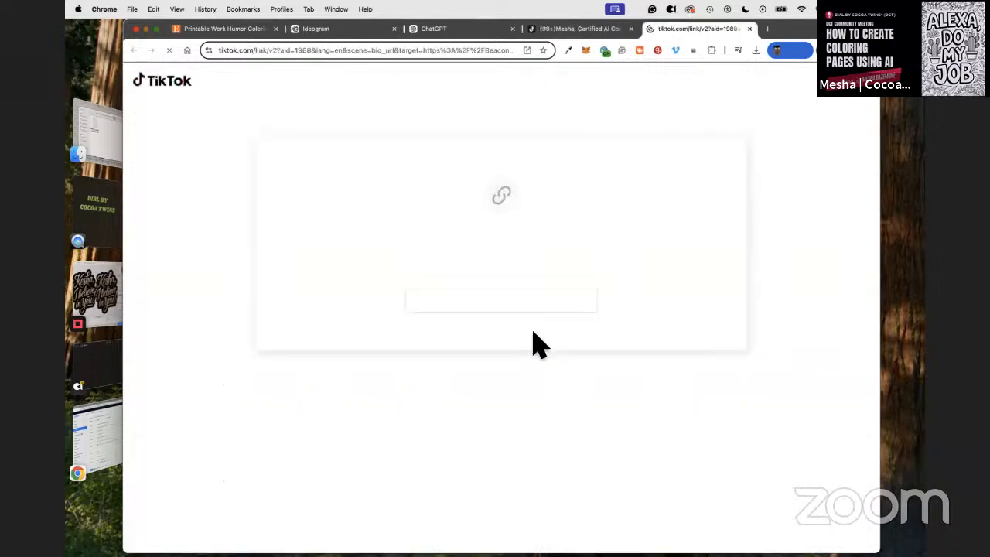
pyautogui.click(516, 309)
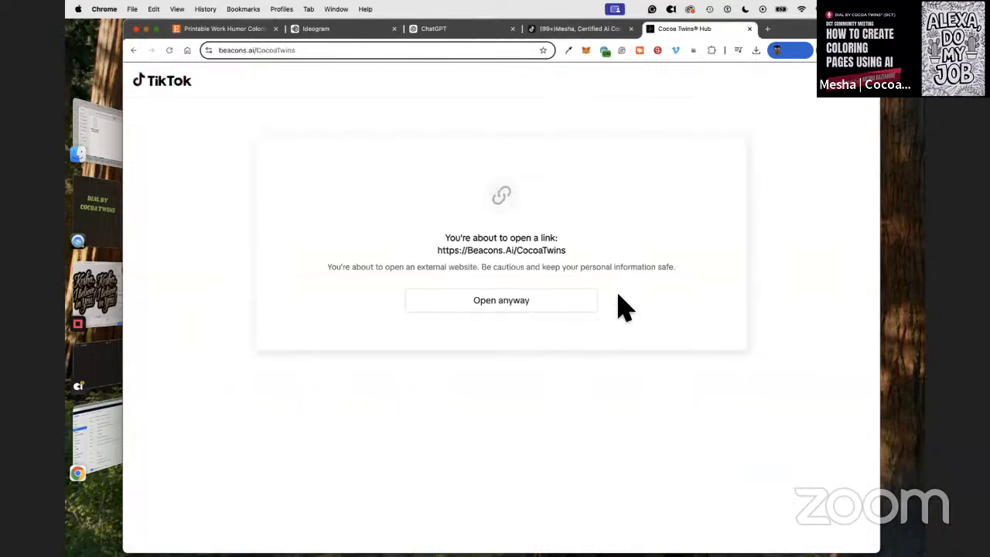
# Step: Open the "Learn Ai On Black Friday" page of the Cocoa Twins hub
pyautogui.scroll(-3, 593, 367)
pyautogui.scroll(3, 592, 367)
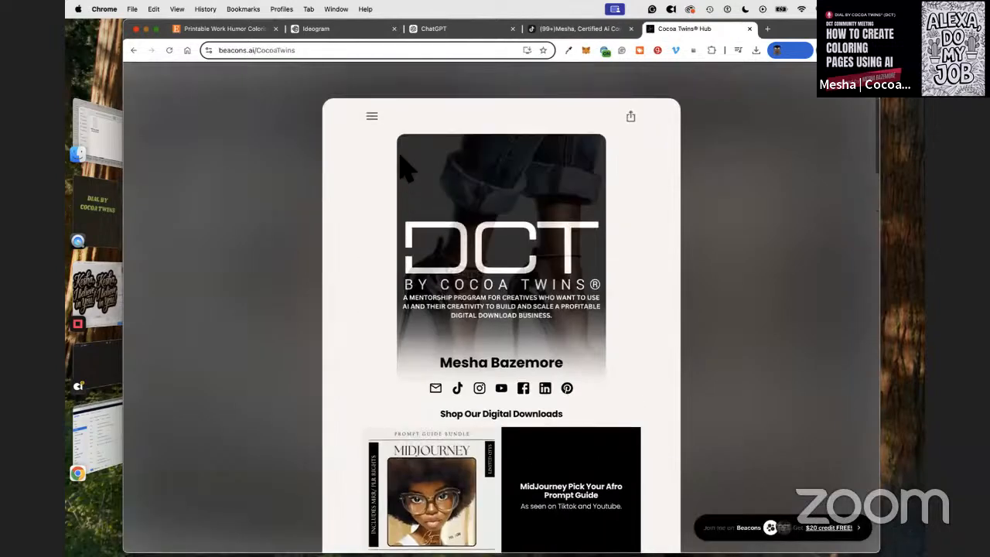
pyautogui.click(370, 116)
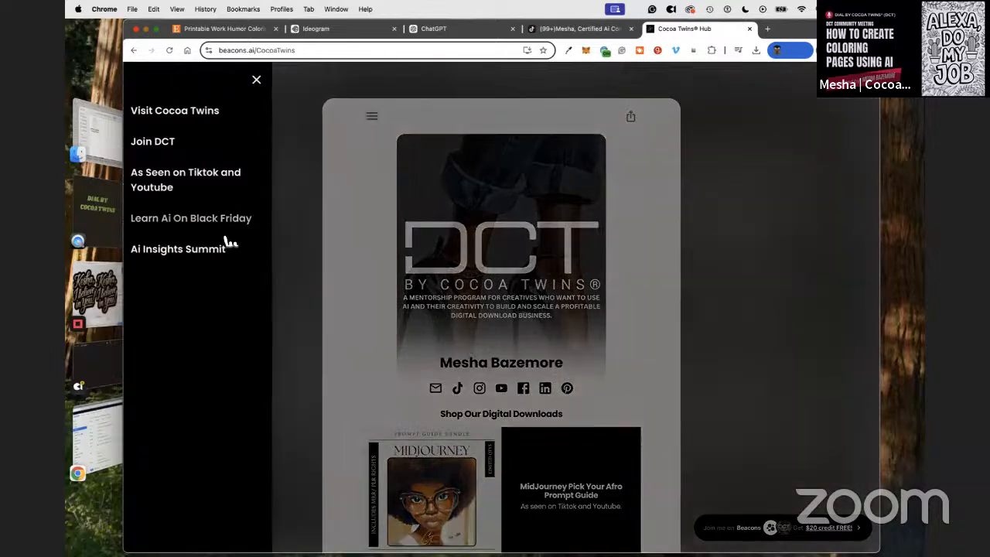
pyautogui.click(211, 224)
# Step: Examine the AI Empowerment Blueprint description and its beginner, intermediate and advanced course offers
pyautogui.scroll(-3, 645, 436)
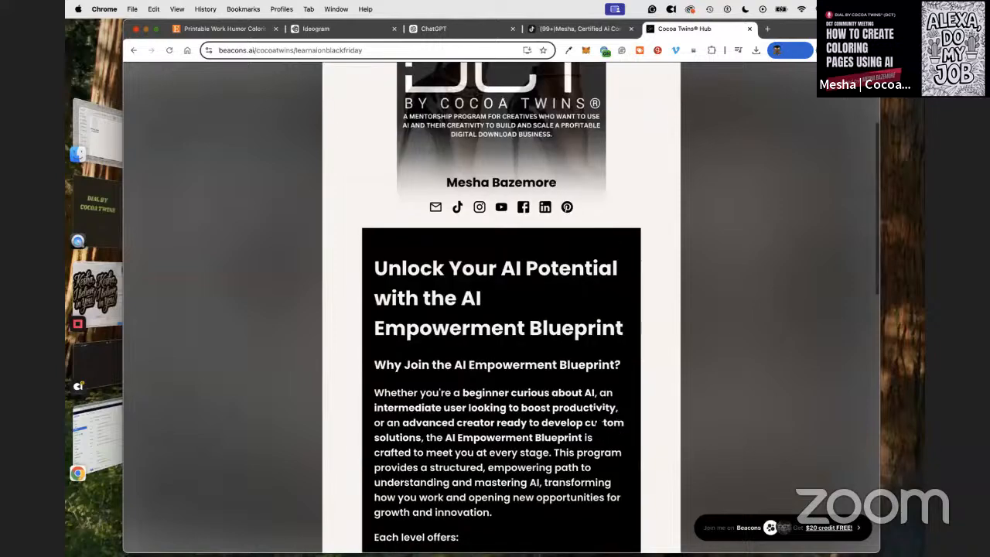
pyautogui.scroll(-3, 623, 423)
pyautogui.scroll(2, 523, 346)
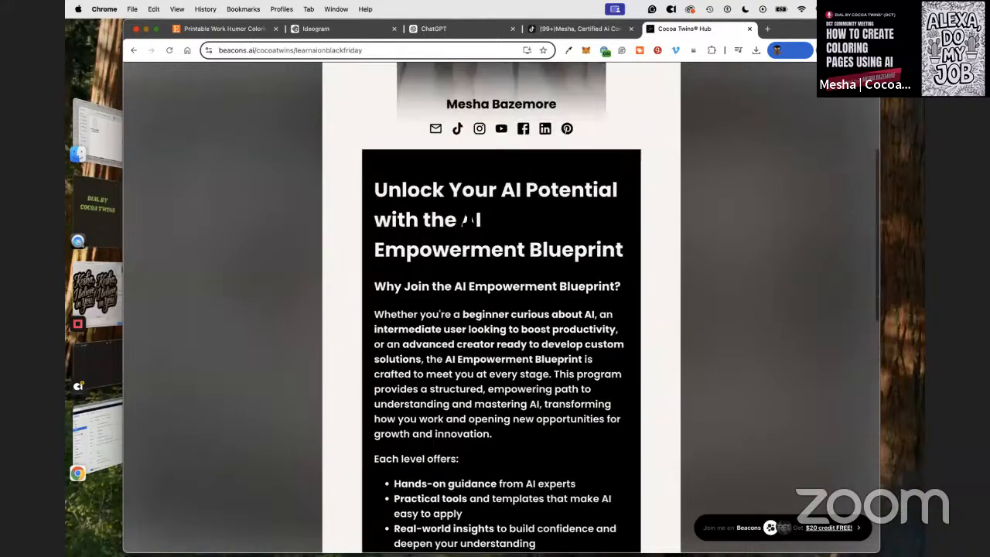
pyautogui.scroll(-10, 553, 279)
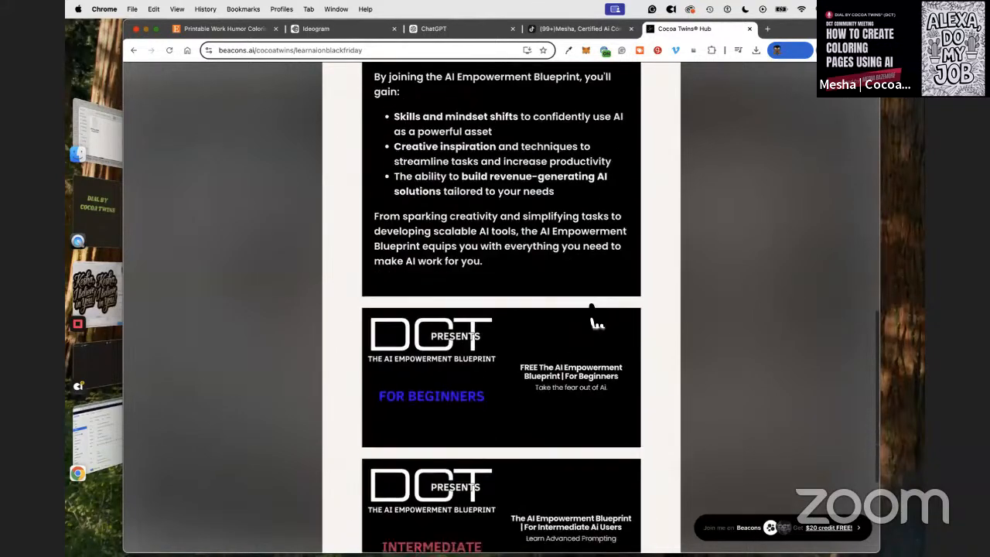
pyautogui.scroll(3, 553, 310)
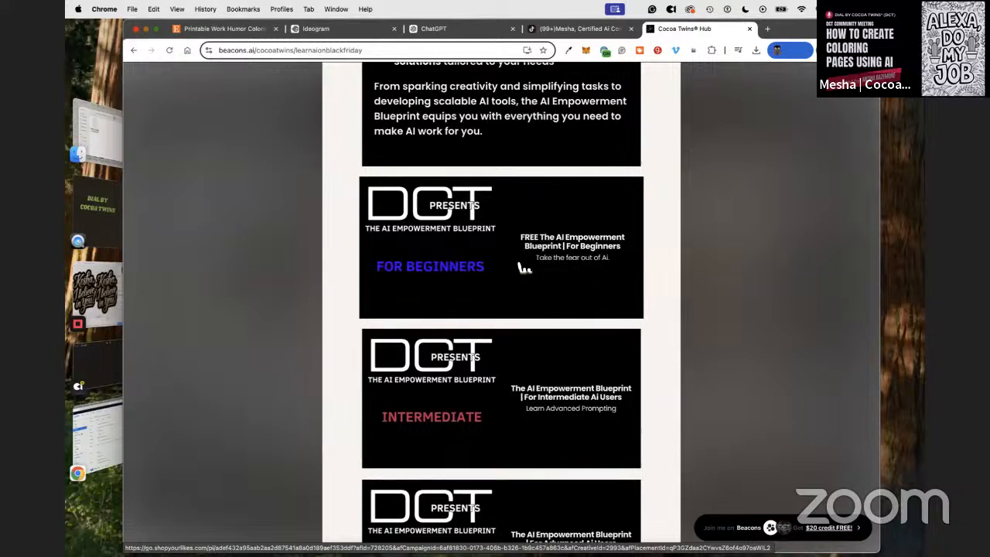
pyautogui.scroll(-3, 642, 314)
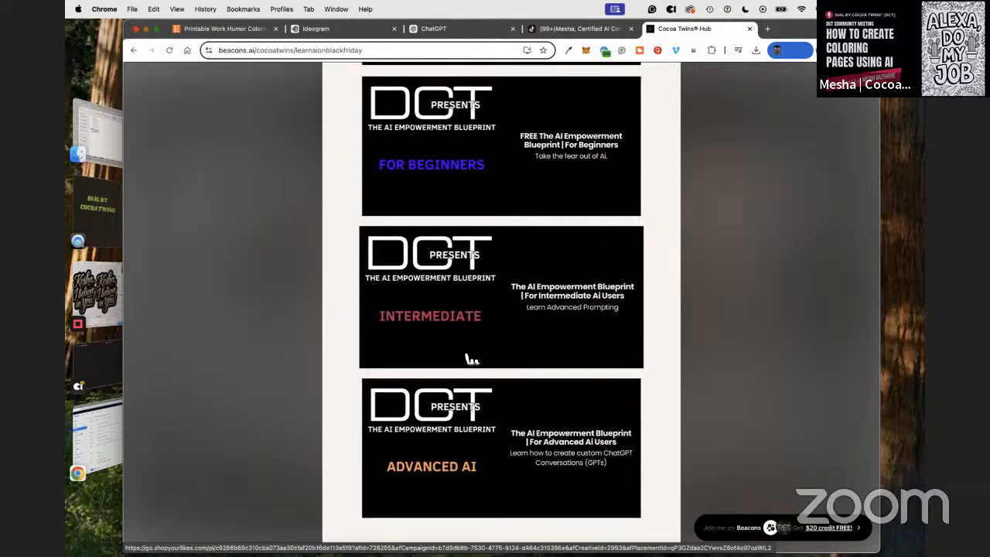
pyautogui.scroll(1, 518, 333)
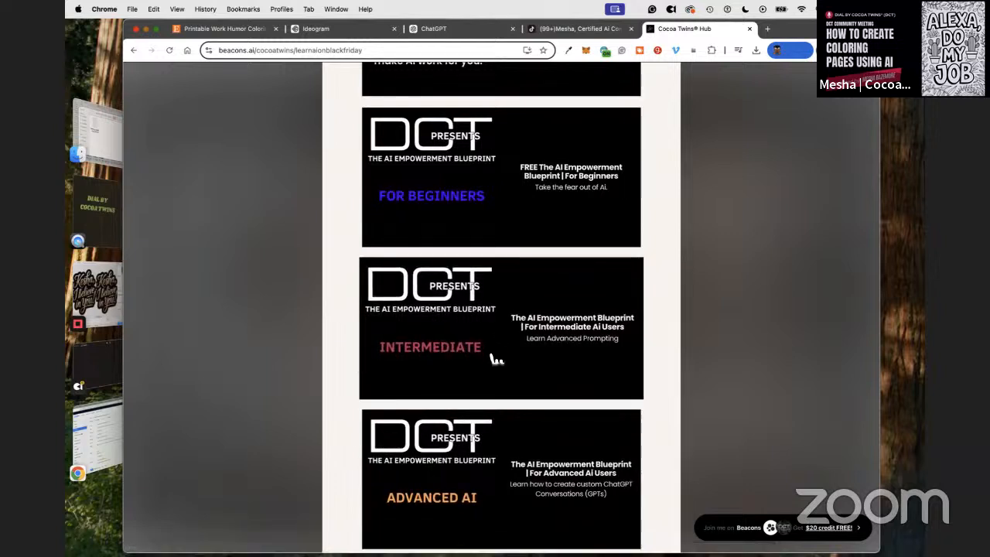
pyautogui.scroll(3, 582, 258)
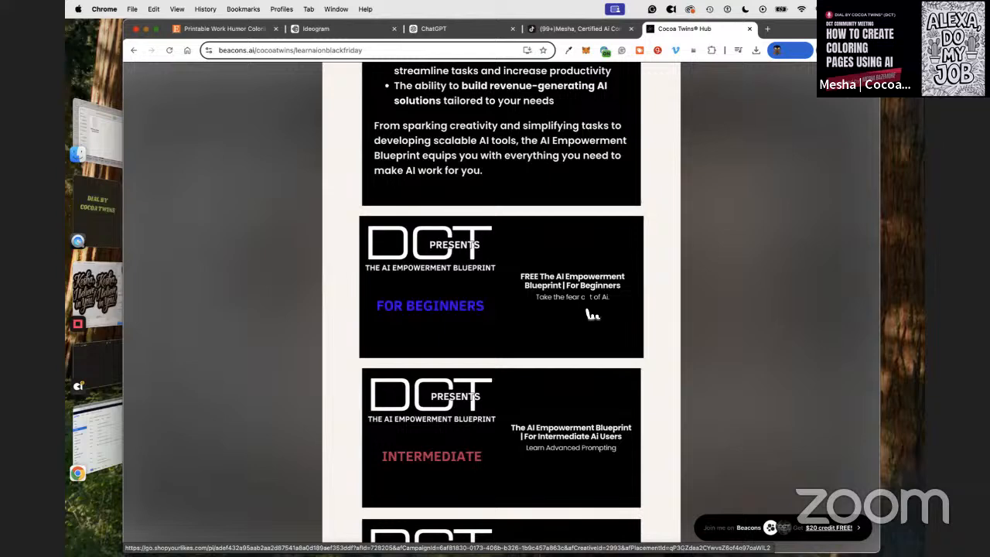
pyautogui.scroll(-3, 645, 283)
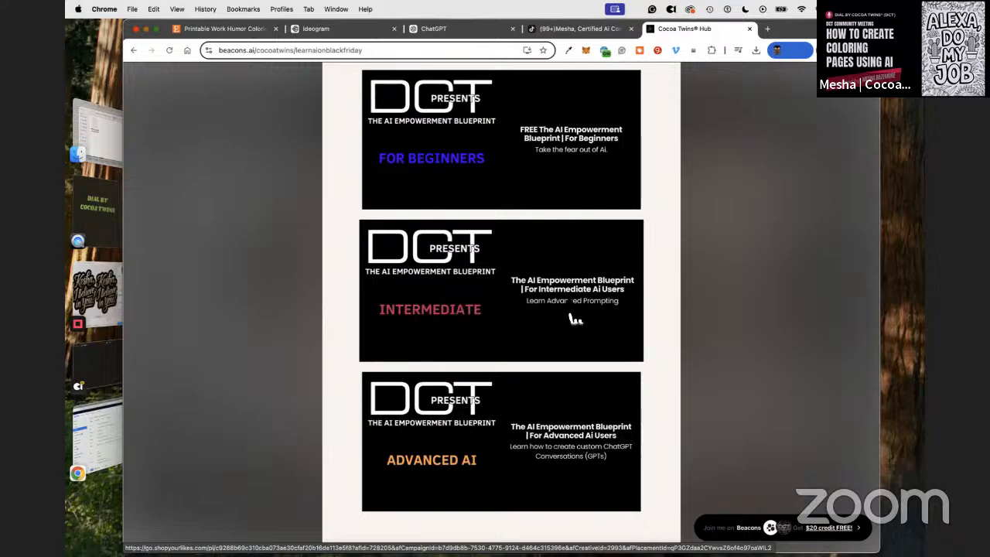
# Step: Look over the Beginners, Intermediate and Advanced AI offers at the end of the Black Friday page
pyautogui.scroll(-2, 571, 325)
pyautogui.scroll(2, 479, 332)
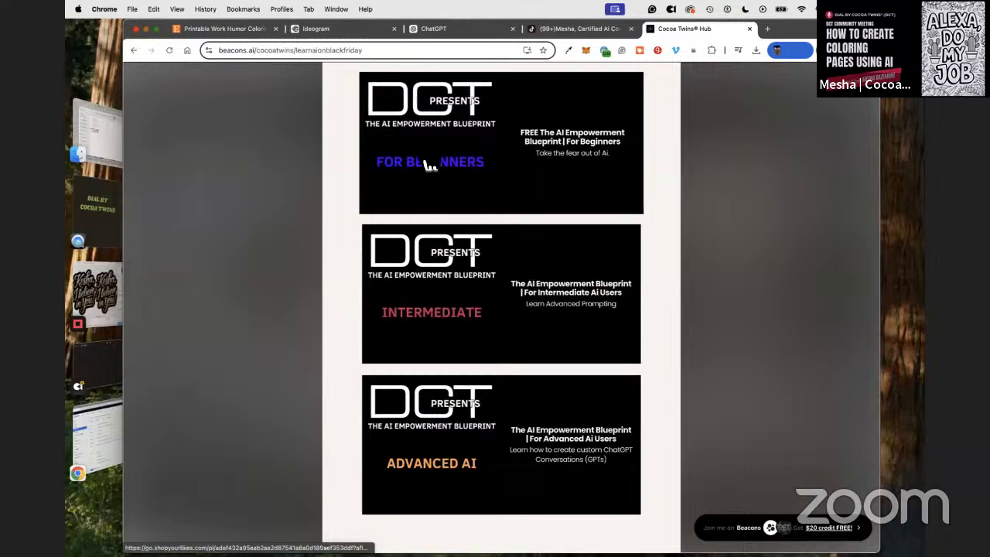
pyautogui.scroll(-2, 488, 301)
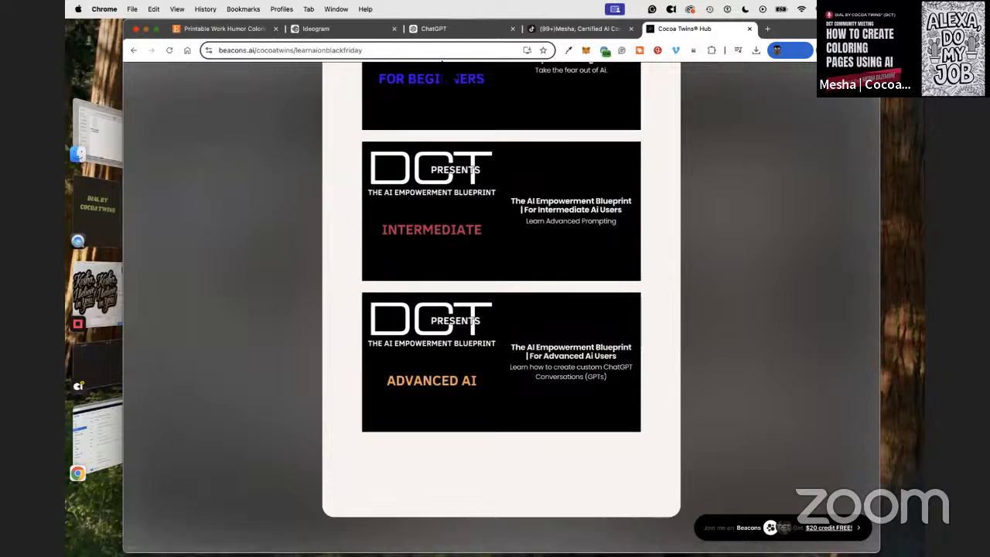
# Step: Open the Skool community A Digital Innovation Hub in a new browser tab and go to its Classroom
pyautogui.click(767, 29)
pyautogui.write('skool')
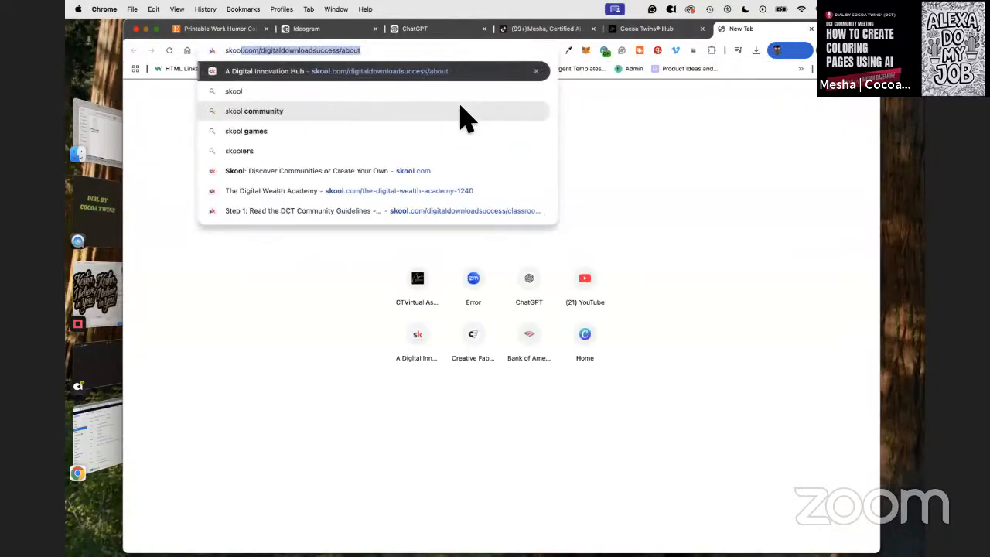
pyautogui.press('Return')
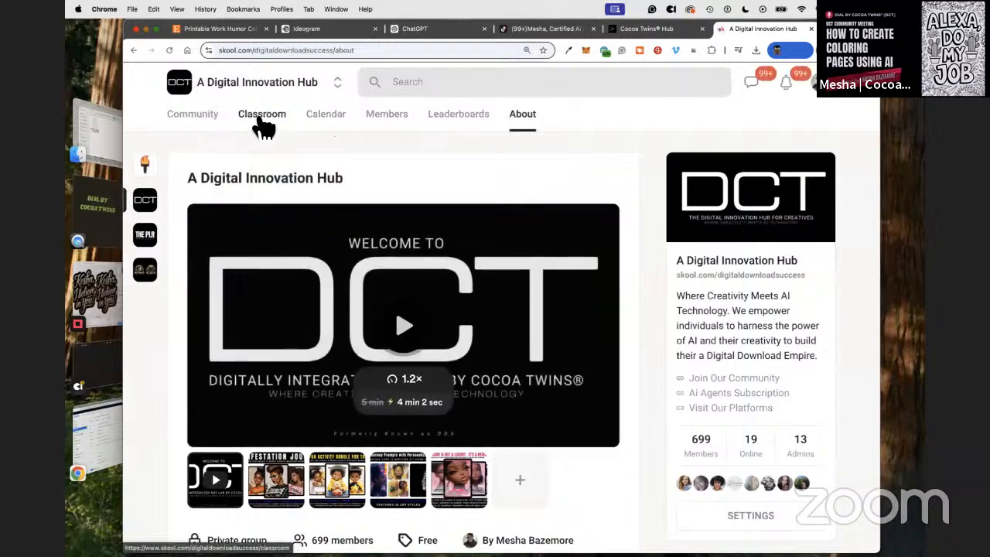
pyautogui.click(261, 121)
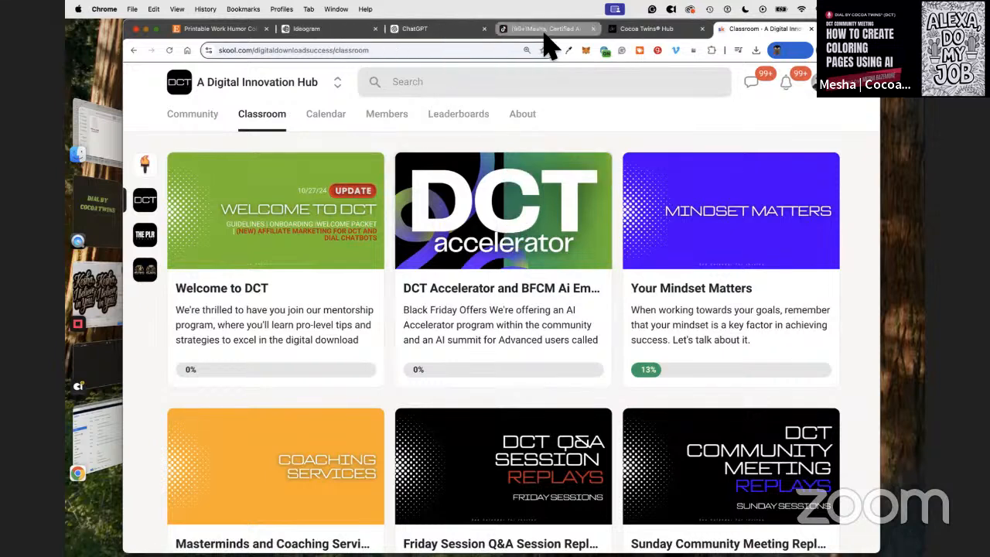
# Step: Revisit the Cocoa Twins hub offers, return to the Skool Classroom and close the TikTok page
pyautogui.click(642, 31)
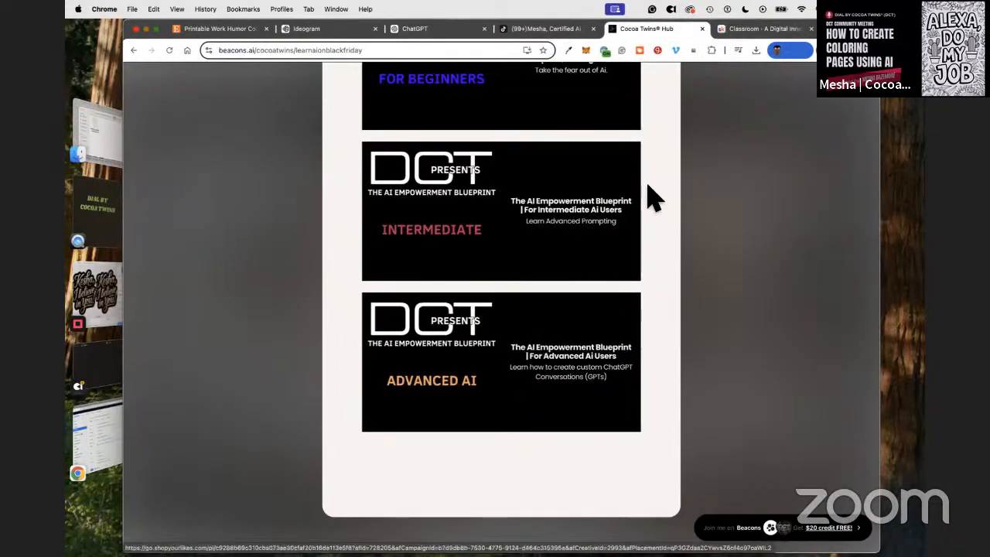
pyautogui.click(755, 30)
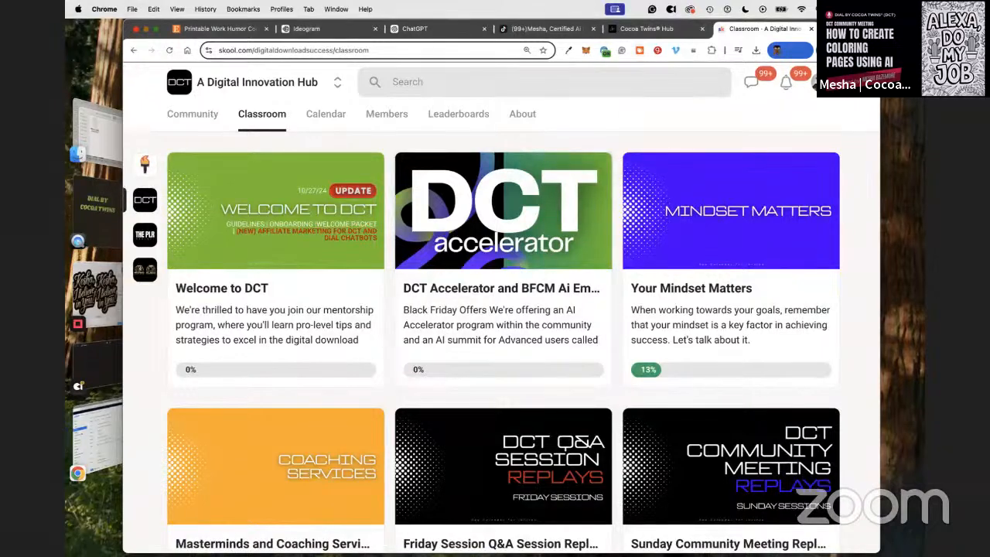
pyautogui.moveTo(543, 30); pyautogui.dragTo(546, 1)
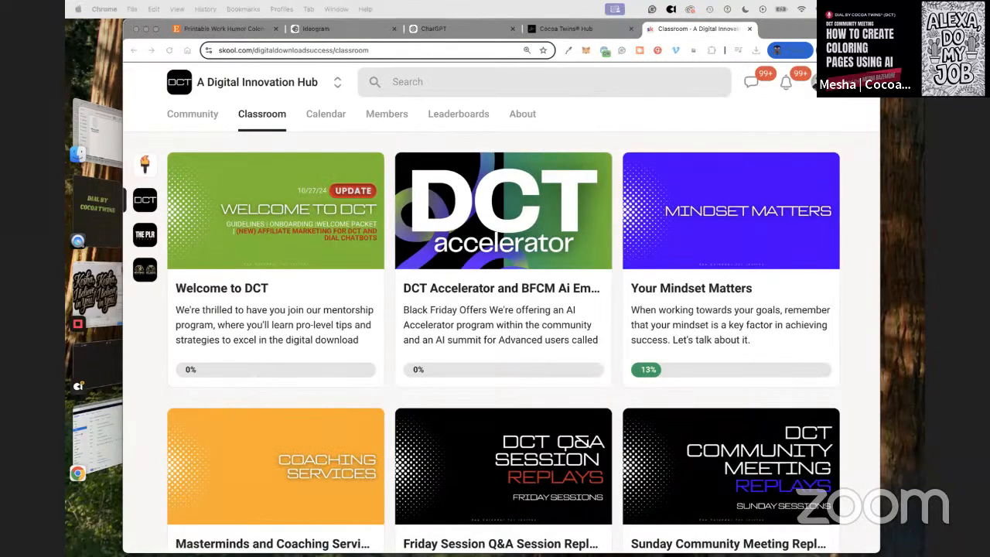
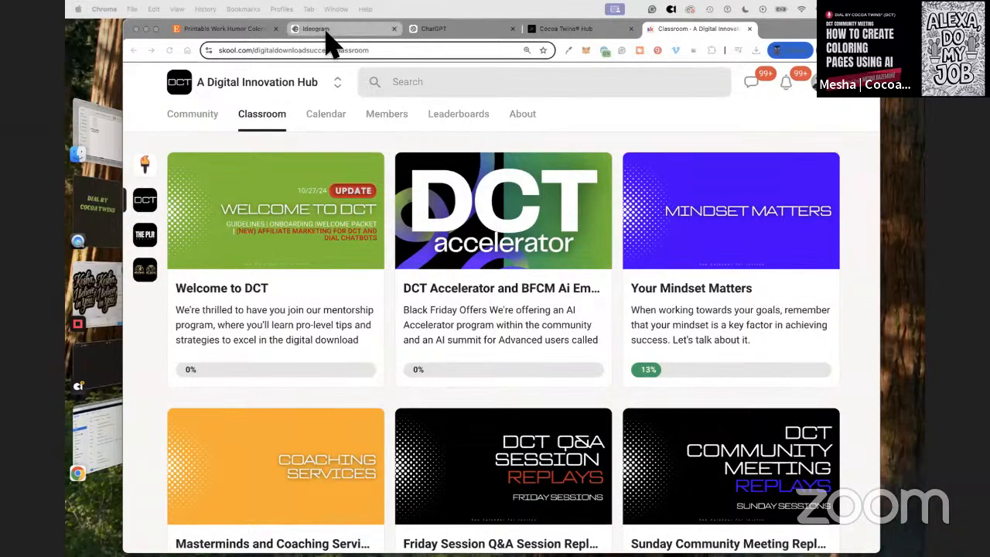
# Step: Return to the Cocoa Twins hub and copy the web address of its Learn Ai On Black Friday page
pyautogui.click(444, 33)
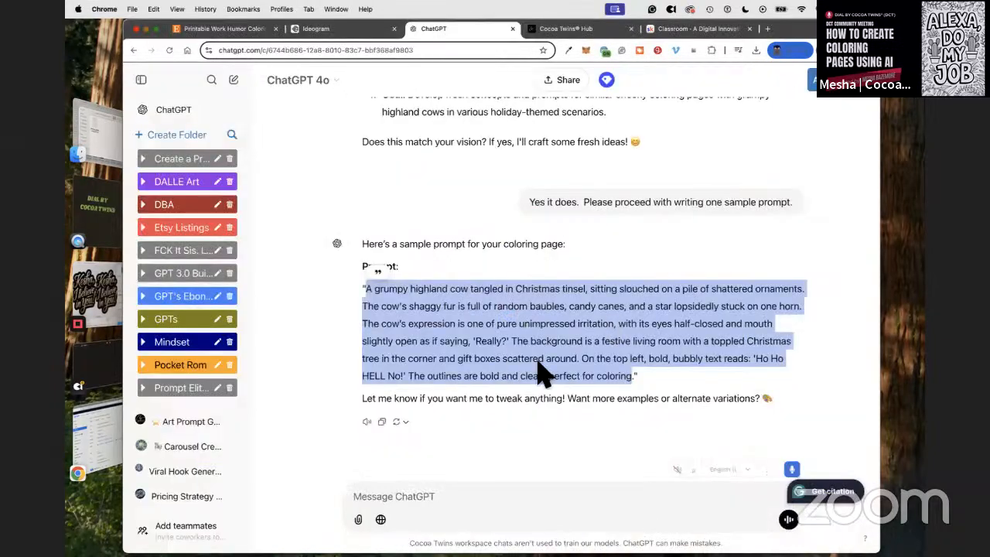
pyautogui.click(597, 29)
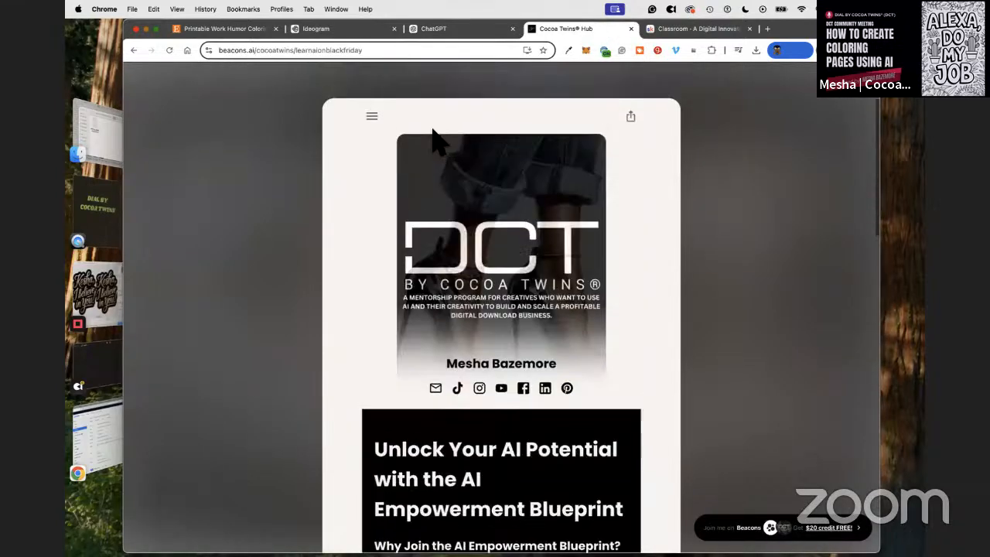
pyautogui.click(372, 117)
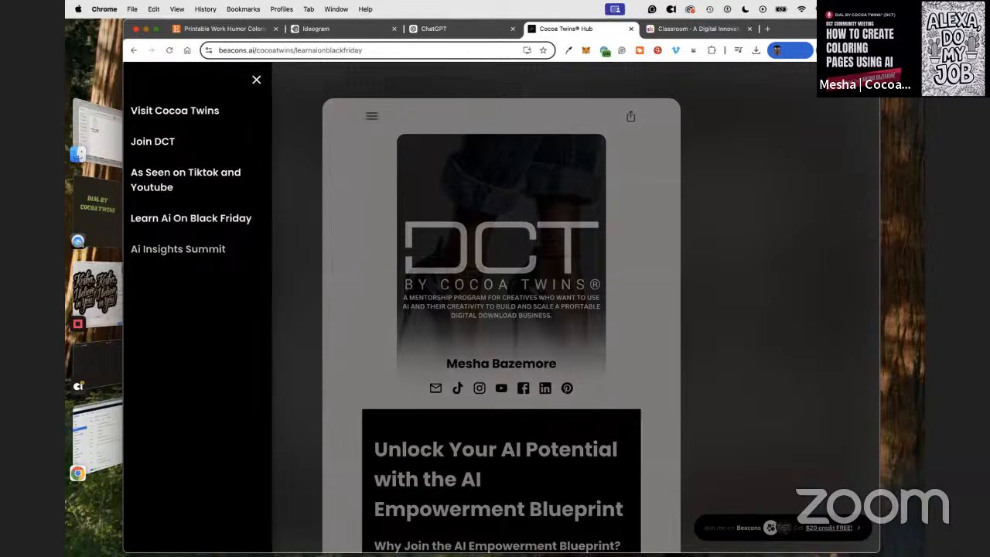
pyautogui.click(283, 249)
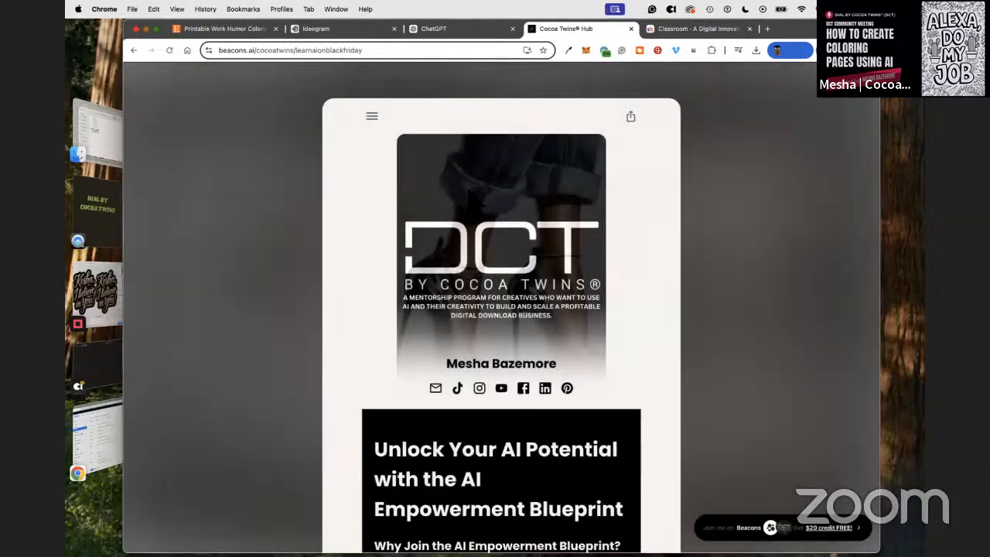
pyautogui.click(396, 50)
pyautogui.rightClick(396, 51)
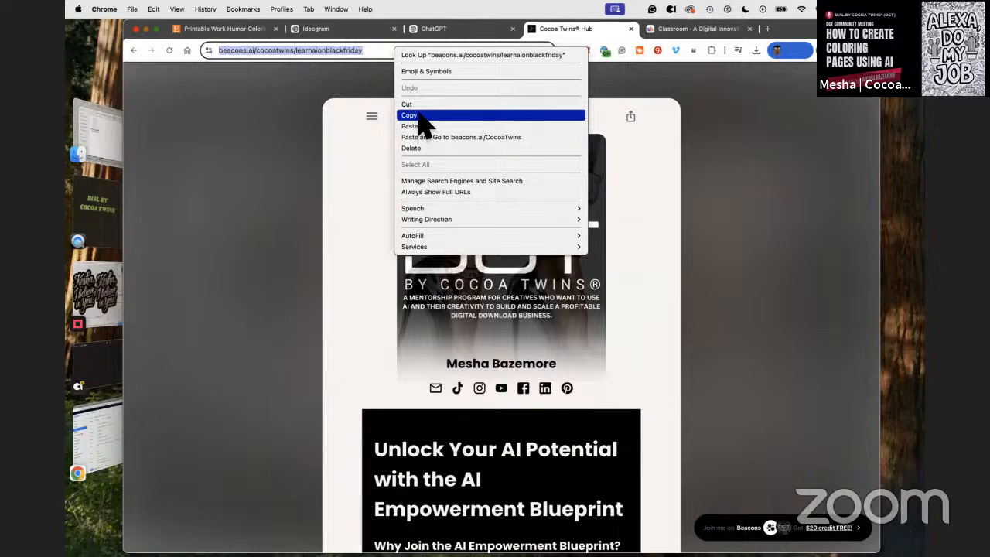
pyautogui.click(419, 116)
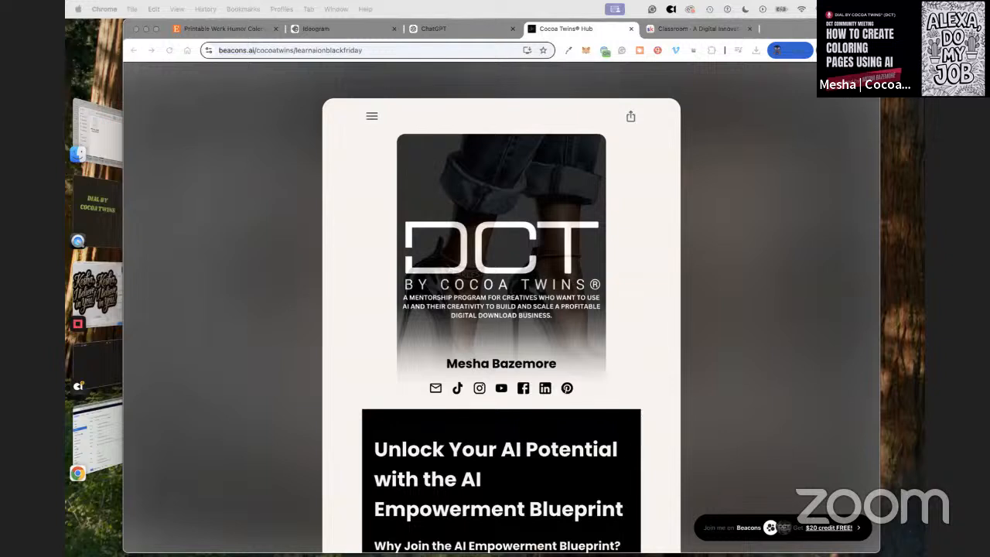
# Step: Close the Cocoa Twins hub page and reread the original request and sample prompt in the ChatGPT conversation
pyautogui.click(290, 51)
pyautogui.click(632, 28)
pyautogui.click(430, 31)
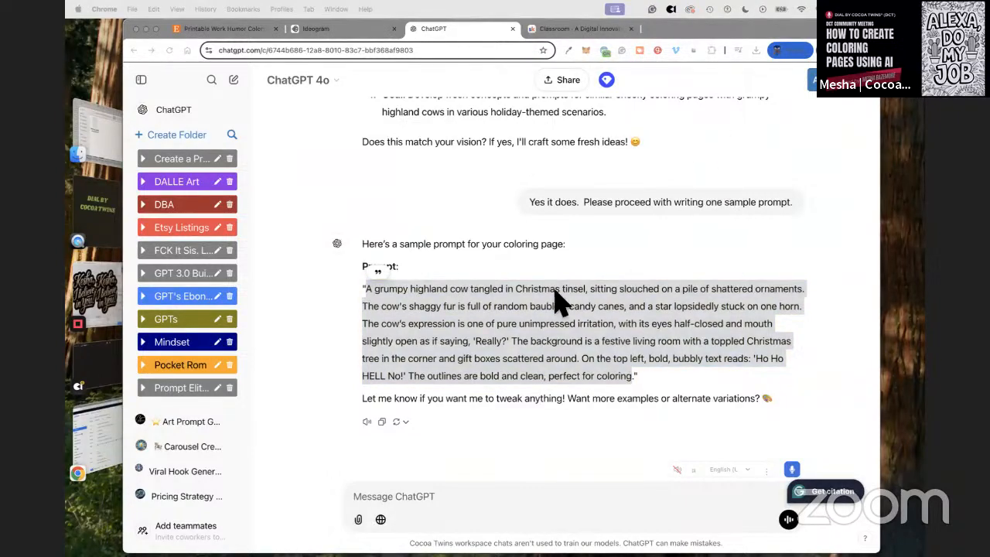
pyautogui.click(464, 303)
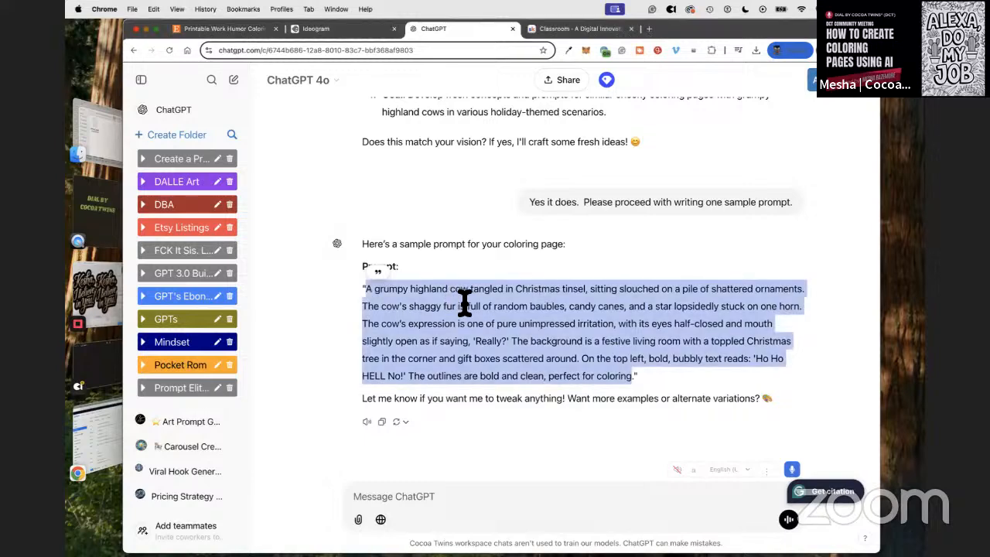
pyautogui.scroll(10, 472, 255)
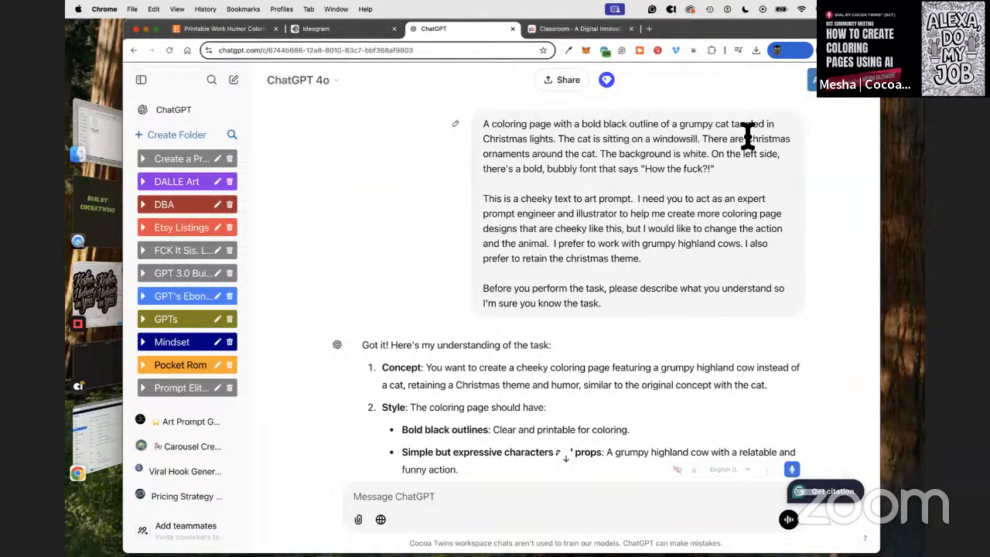
pyautogui.scroll(-10, 482, 296)
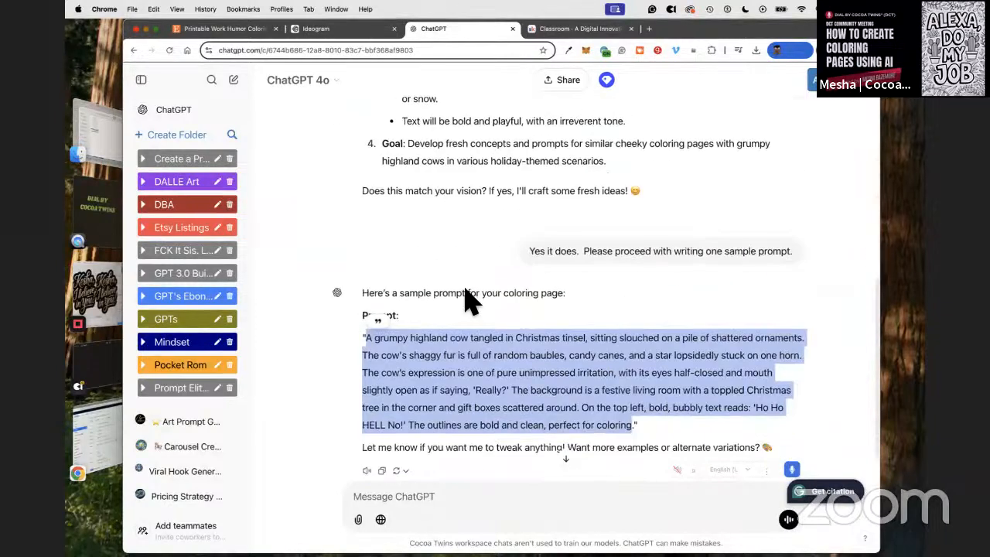
# Step: Select and copy the full grumpy highland cow sample prompt from ChatGPT's reply
pyautogui.moveTo(454, 294); pyautogui.dragTo(451, 291)
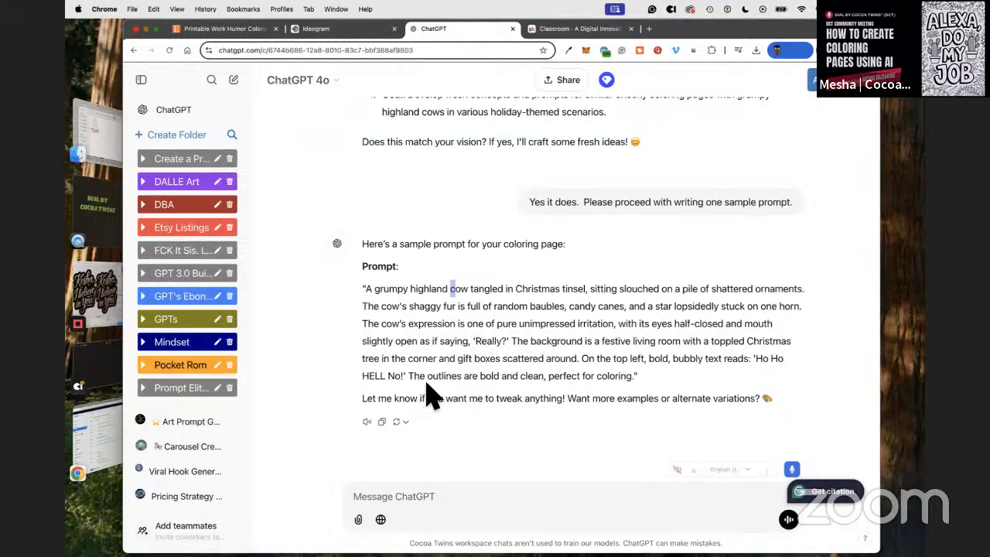
pyautogui.moveTo(639, 379); pyautogui.dragTo(370, 291)
pyautogui.press('super+c')
pyautogui.rightClick(391, 298)
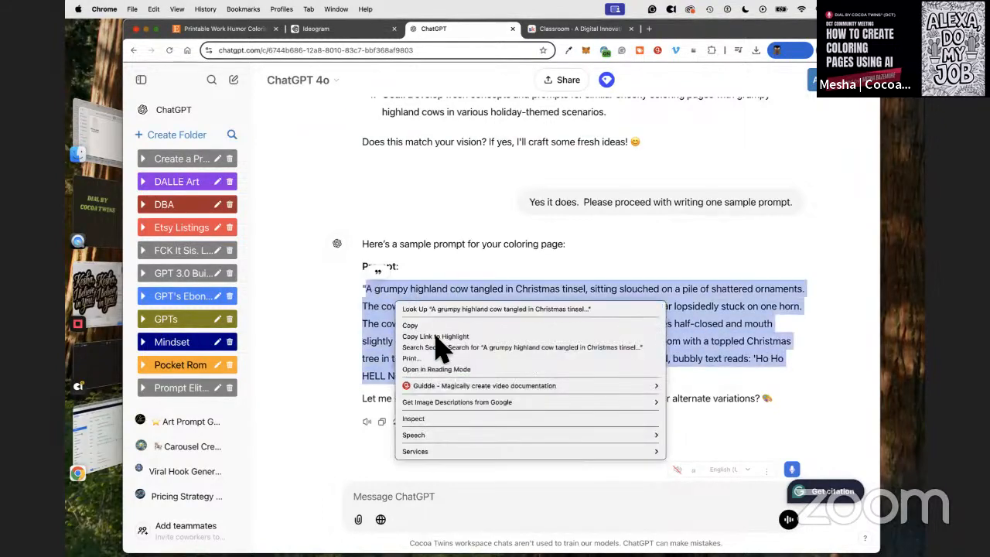
pyautogui.click(442, 332)
# Step: Switch to Ideogram, replace the doodle flower prompt with the copied grumpy highland cow prompt and generate the images
pyautogui.click(344, 28)
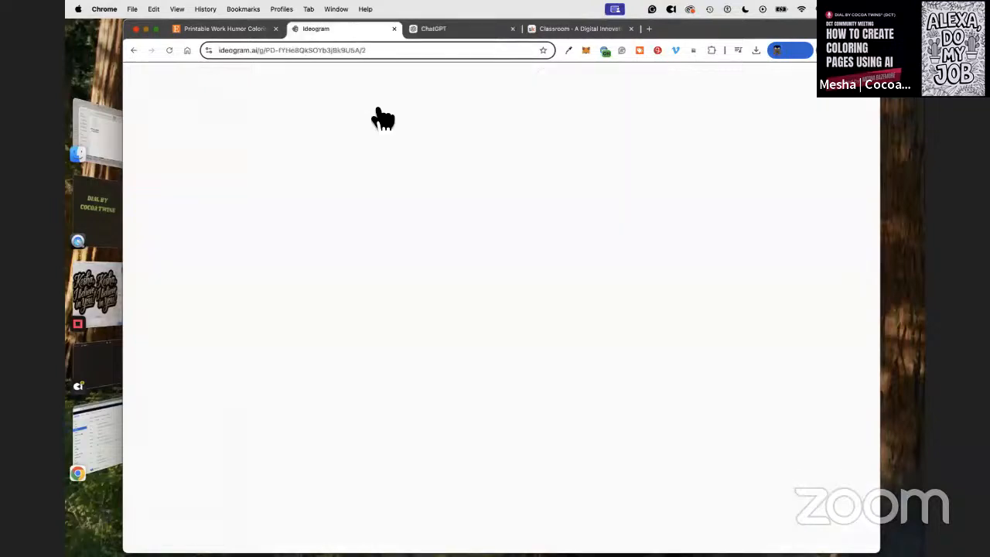
pyautogui.rightClick(299, 82)
pyautogui.click(280, 104)
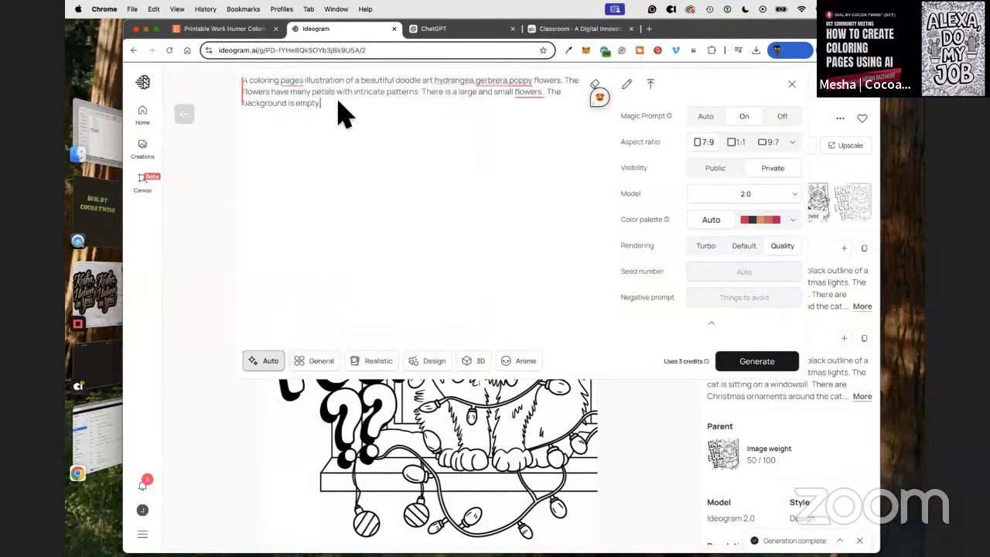
pyautogui.moveTo(343, 111); pyautogui.dragTo(239, 82)
pyautogui.rightClick(296, 91)
pyautogui.click(324, 179)
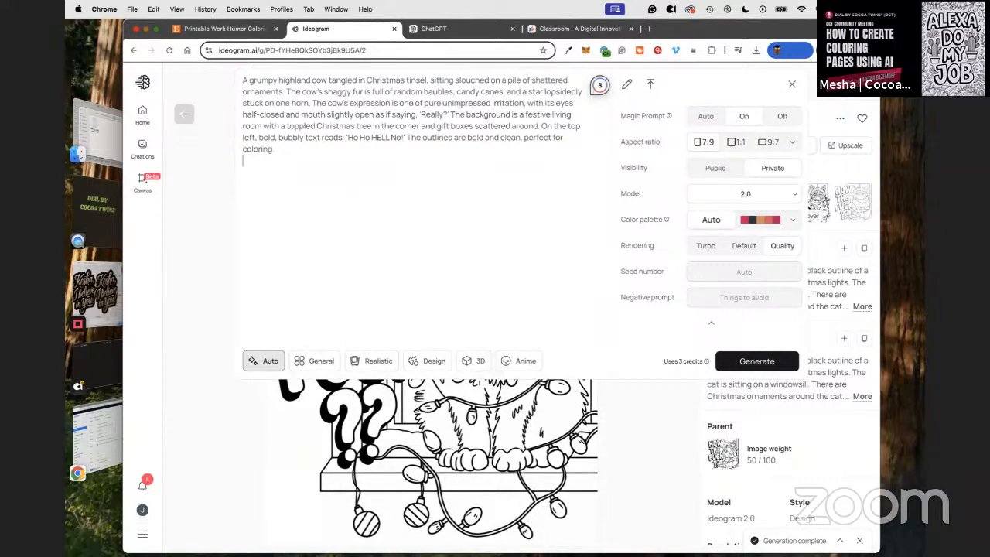
pyautogui.click(752, 365)
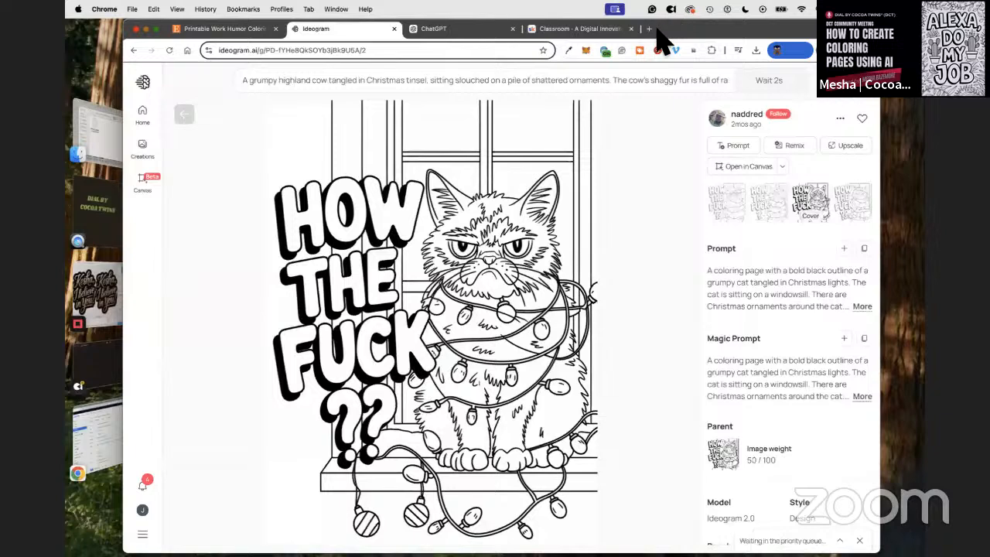
# Step: Open ChatGPT in a new browser tab and go to its Explore GPTs directory
pyautogui.click(650, 30)
pyautogui.write('ch')
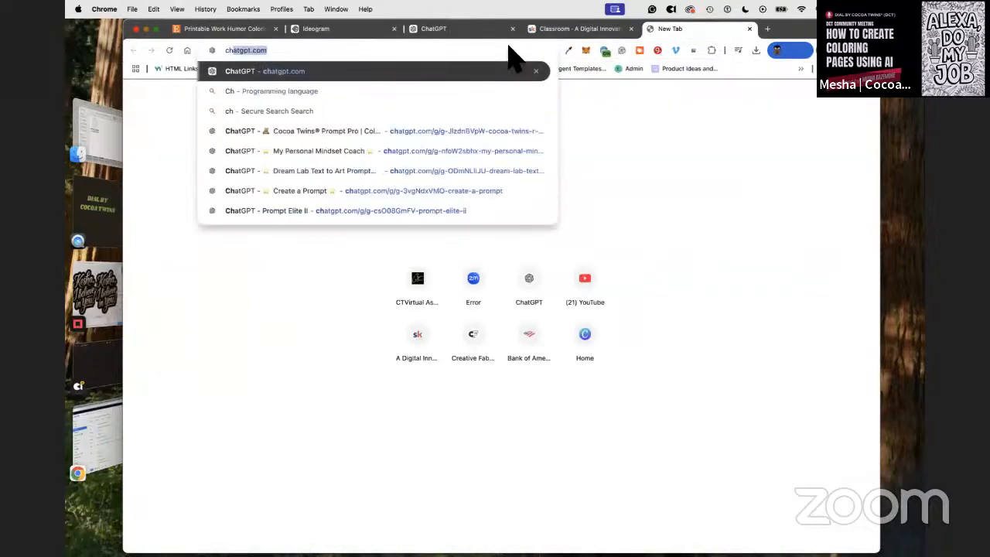
pyautogui.press('Return')
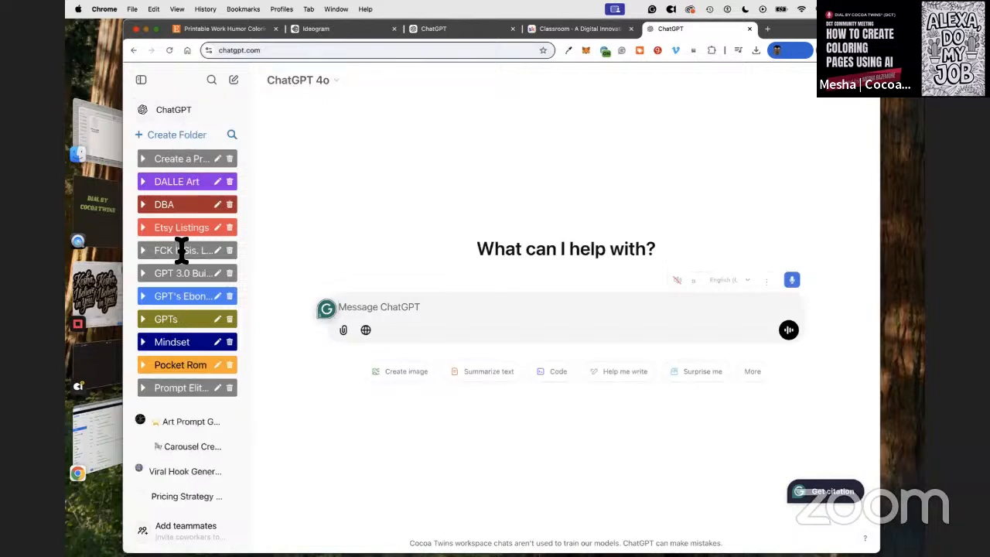
pyautogui.scroll(-10, 189, 347)
pyautogui.scroll(-5, 178, 363)
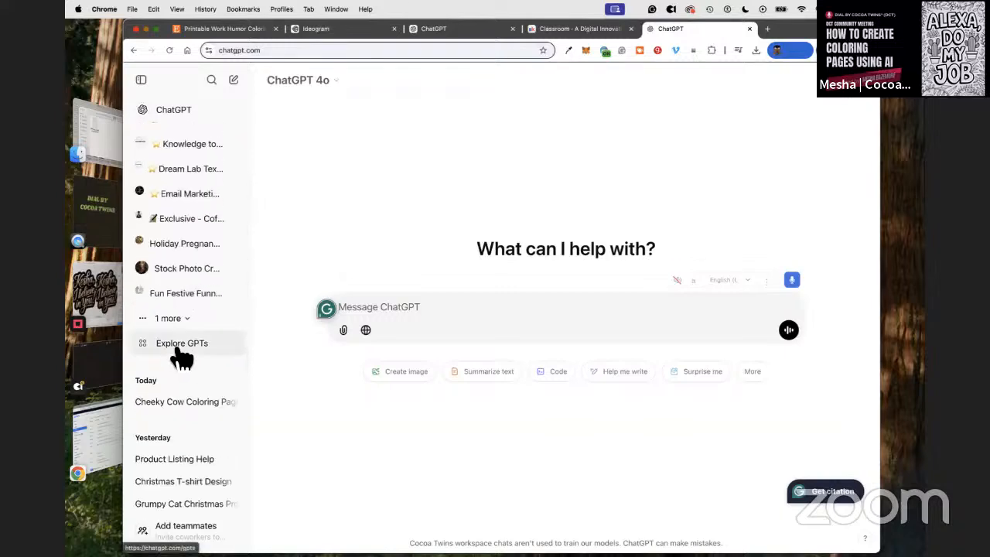
pyautogui.click(176, 349)
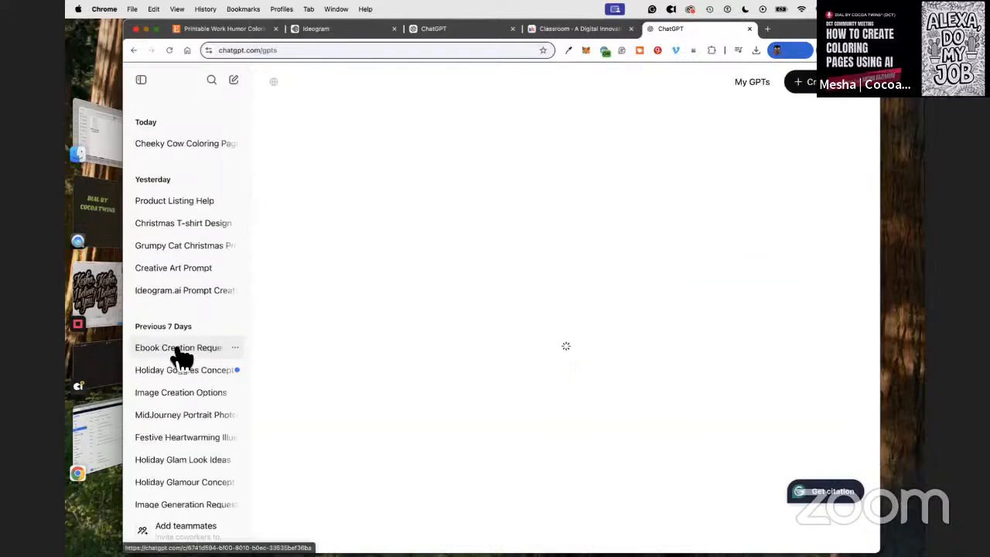
# Step: Search the GPTs for "DALLE" and start a chat with the DALL·E GPT by ChatGPT
pyautogui.click(401, 207)
pyautogui.write('DALLE')
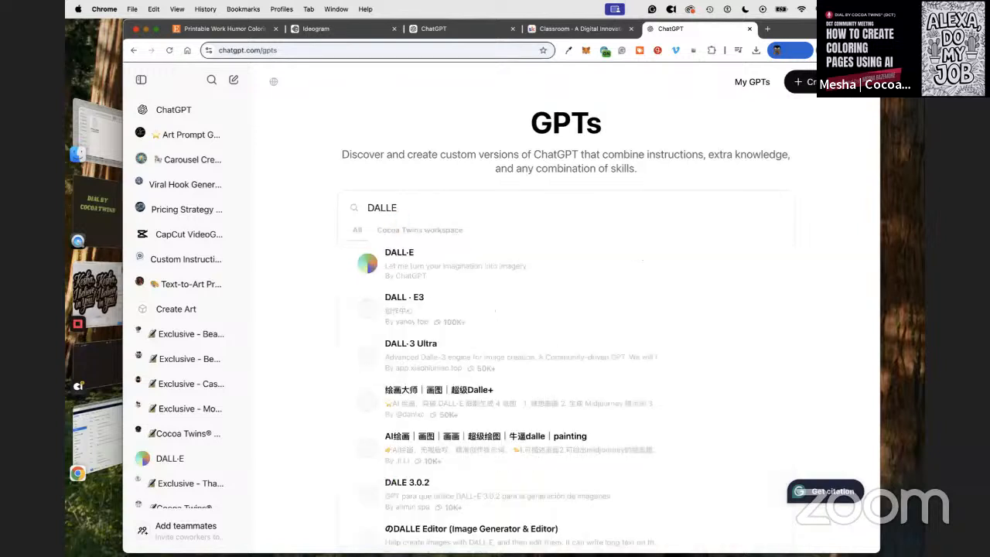
pyautogui.click(415, 283)
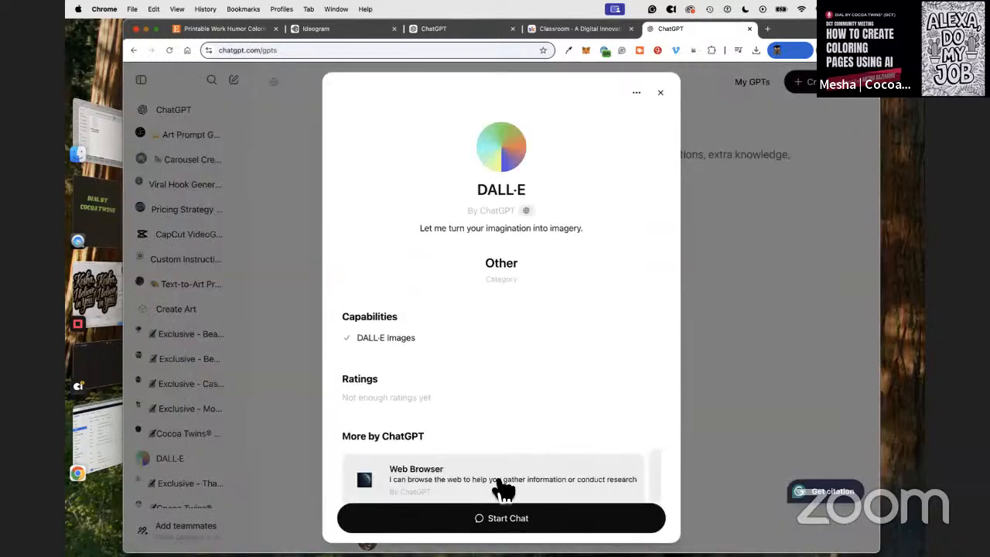
pyautogui.click(524, 526)
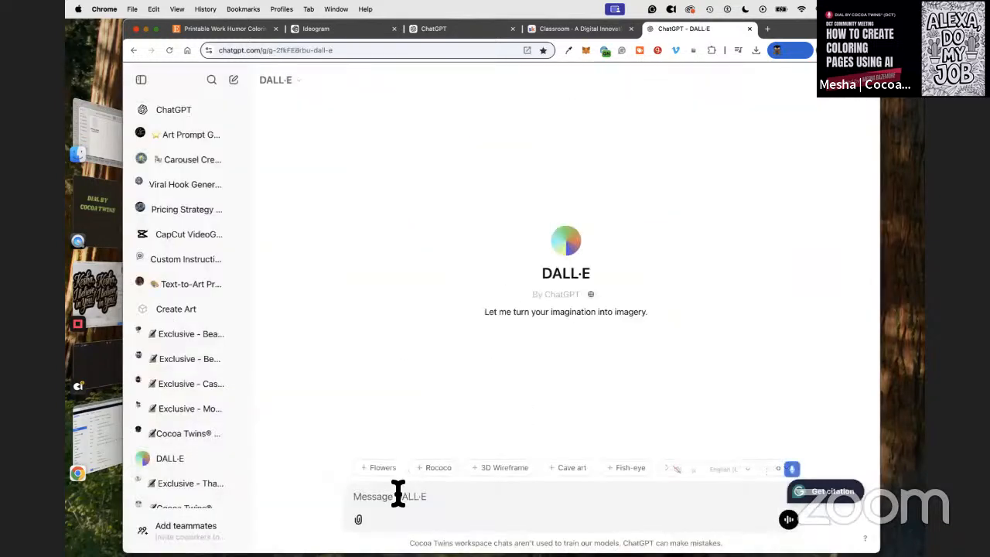
# Step: Paste the grumpy highland cow prompt into the DALL·E chat and send it
pyautogui.rightClick(414, 499)
pyautogui.click(422, 430)
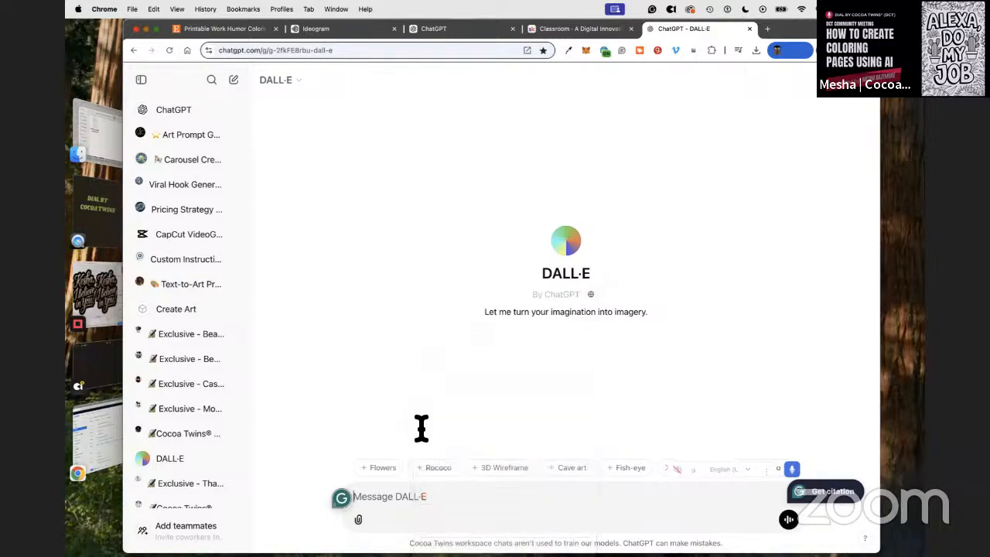
pyautogui.click(788, 519)
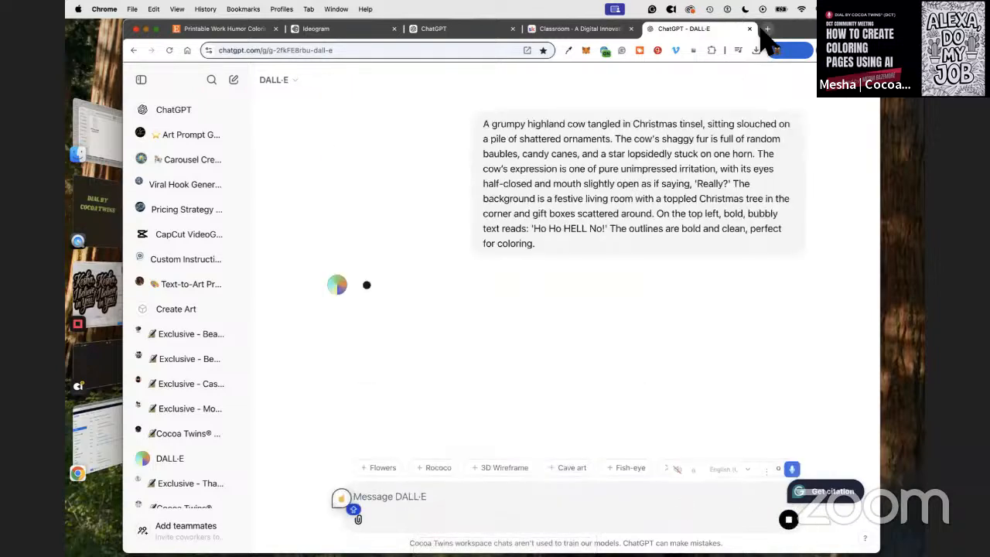
# Step: Open alpha.midjourney.com in a new browser tab and go to its Create page
pyautogui.click(767, 28)
pyautogui.write('alp')
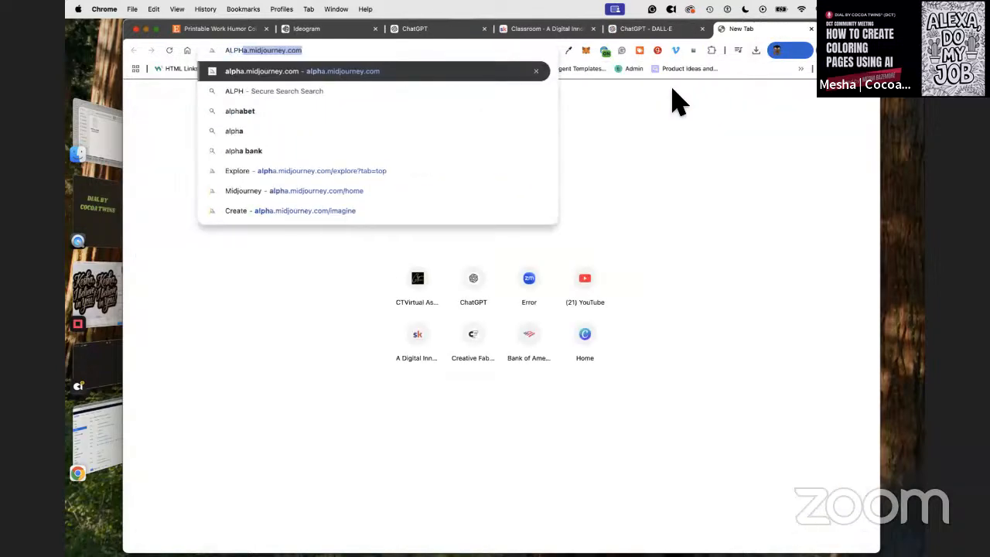
pyautogui.press('Return')
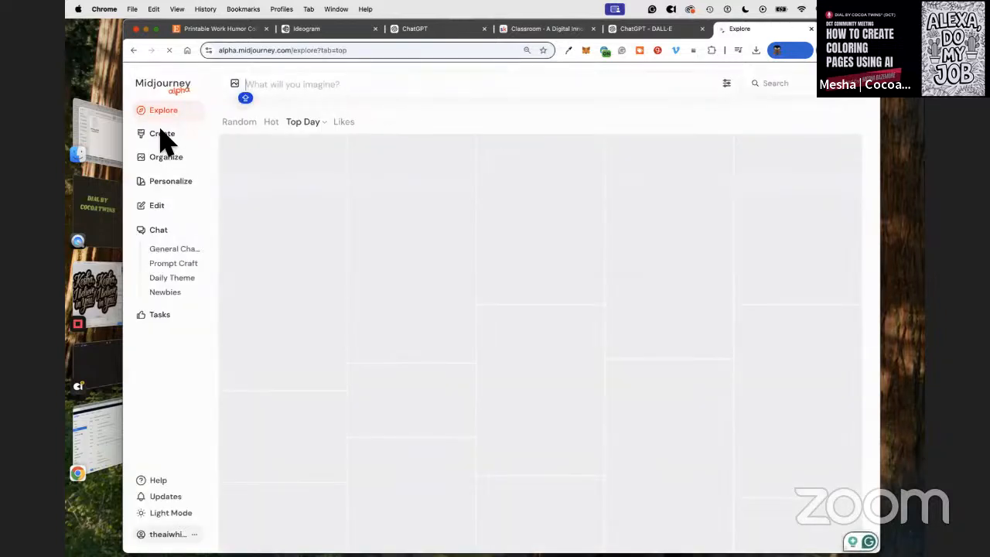
pyautogui.click(163, 137)
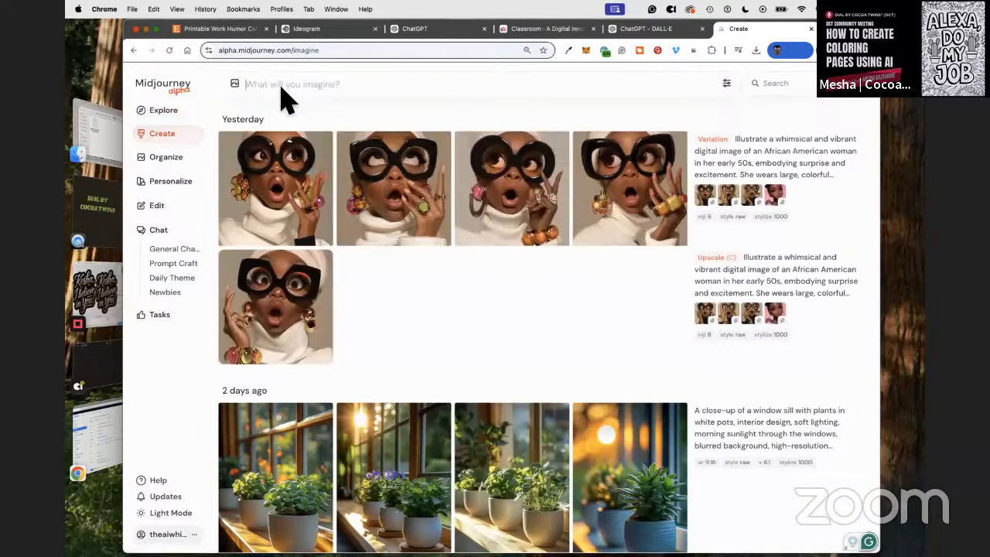
# Step: Paste the grumpy highland cow prompt into Midjourney, append "--sref random --r 5" and submit it
pyautogui.rightClick(267, 84)
pyautogui.click(294, 155)
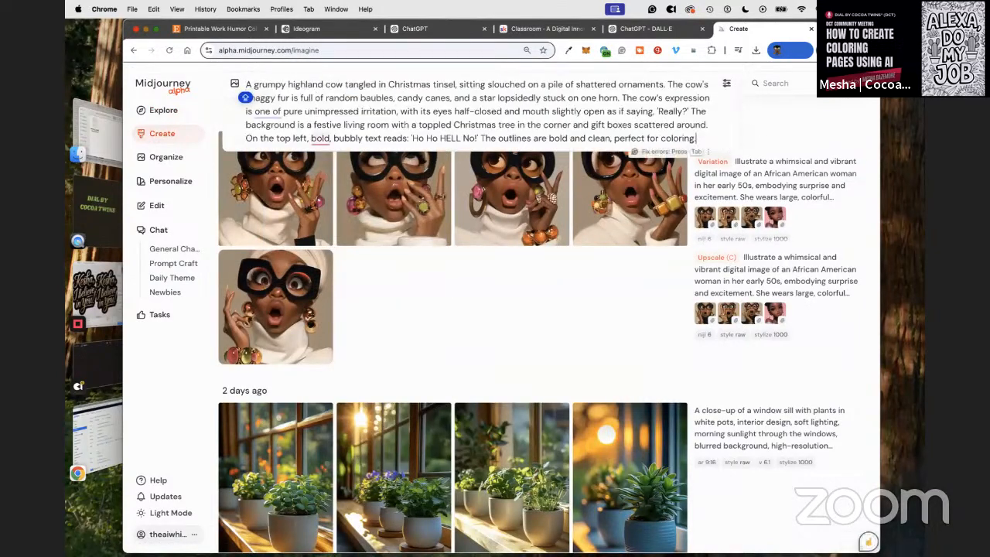
pyautogui.write('--')
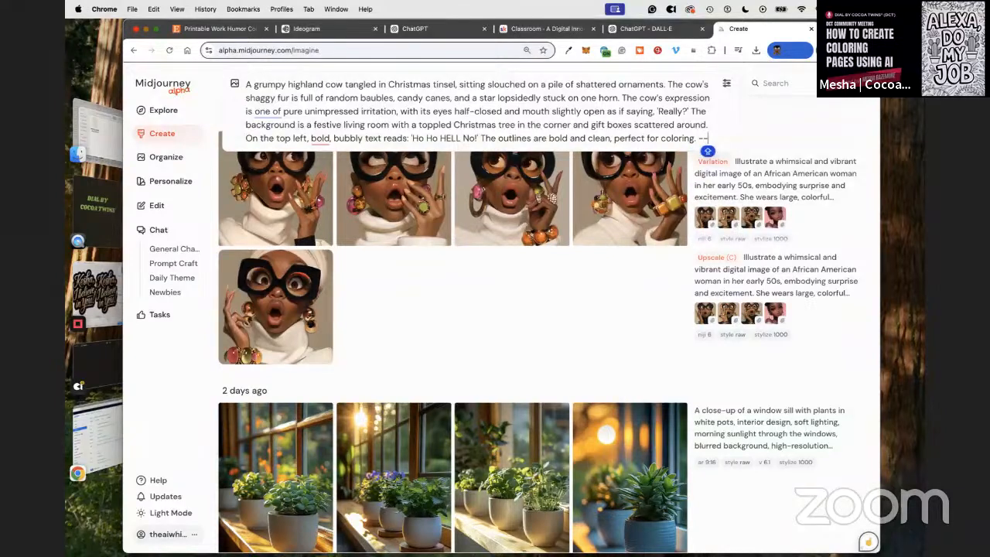
pyautogui.write('SREF')
pyautogui.press('BackSpace')
pyautogui.press('BackSpace')
pyautogui.press('BackSpace')
pyautogui.press('BackSpace')
pyautogui.write('sref random')
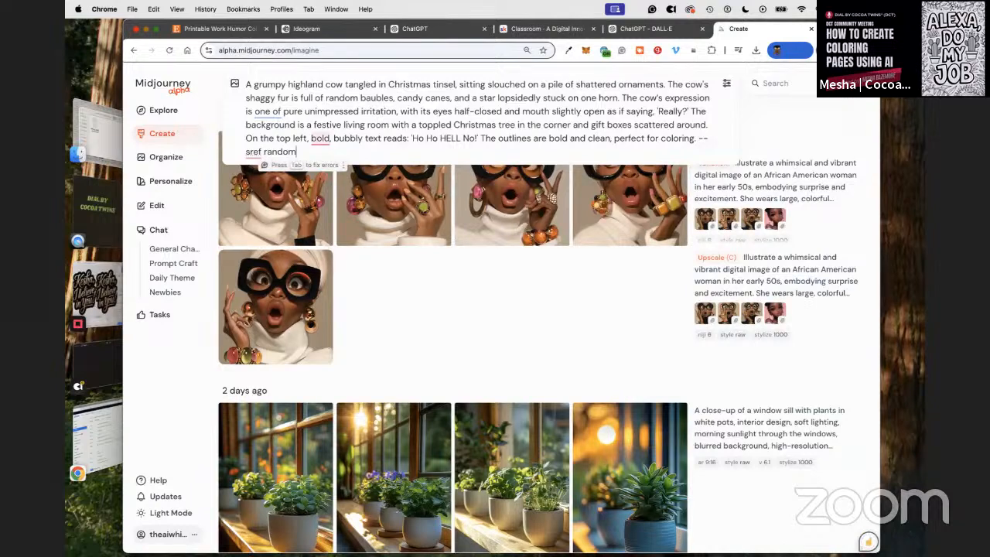
pyautogui.write('--r 5')
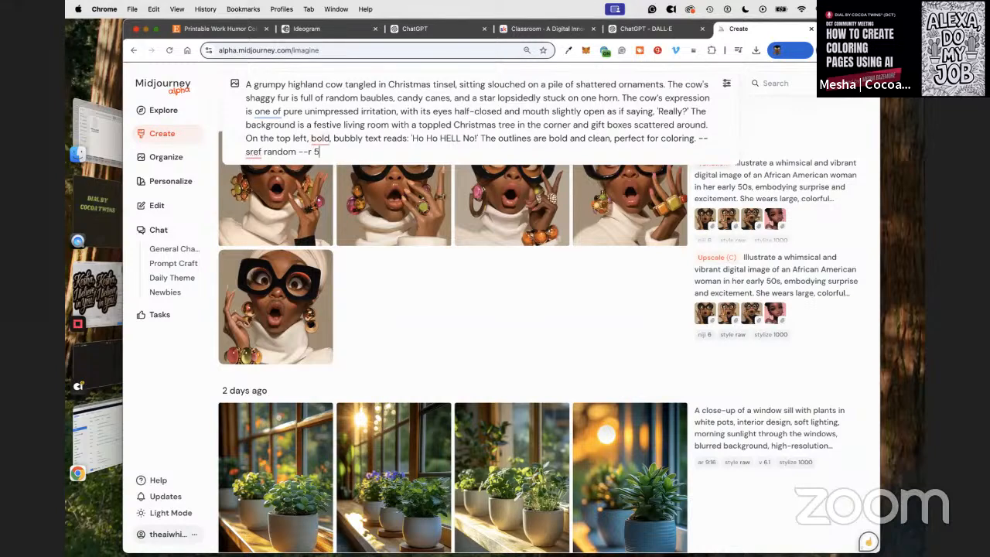
pyautogui.press('Return')
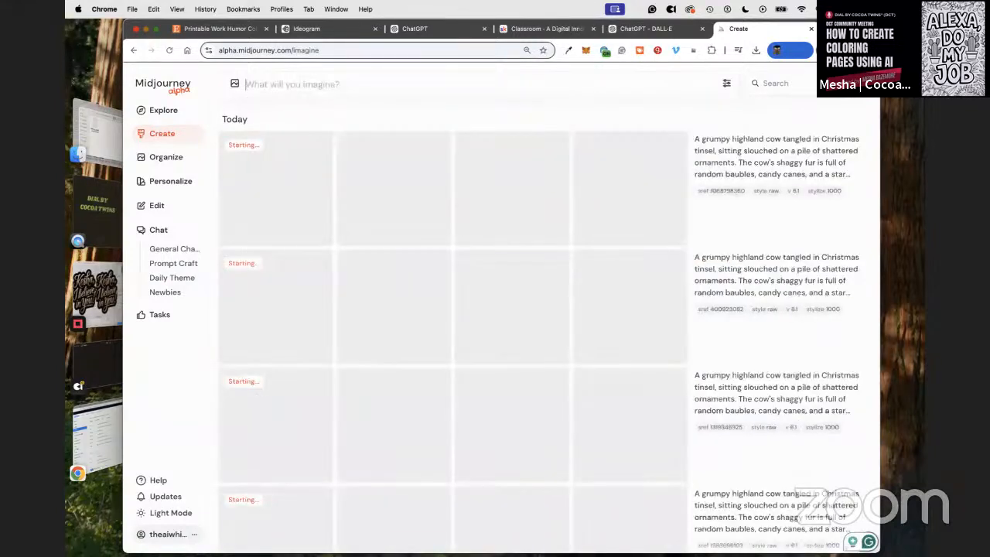
pyautogui.scroll(-2, 808, 186)
pyautogui.scroll(3, 742, 226)
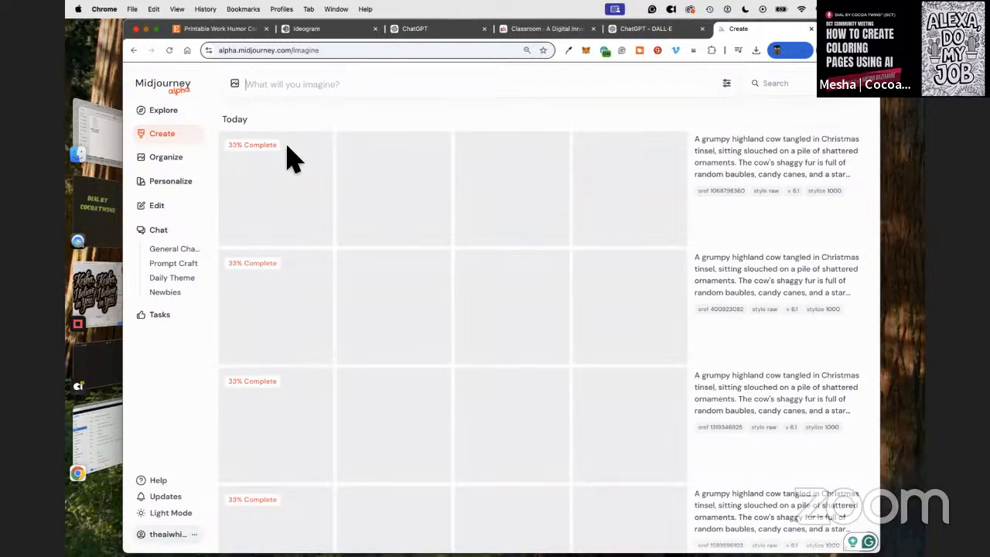
# Step: Review the generated highland cow images in Ideogram's creations and the cow illustrations in the DALL·E chat
pyautogui.click(320, 31)
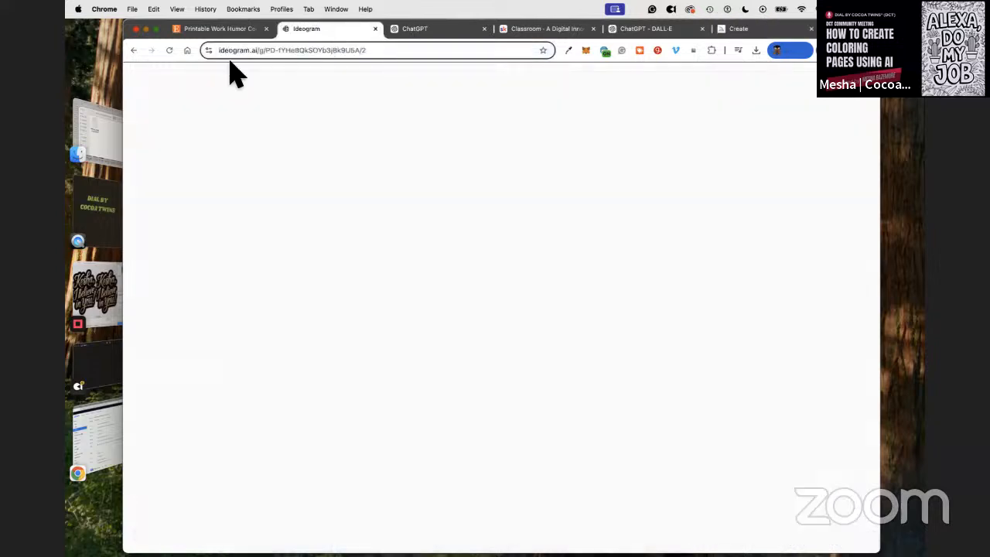
pyautogui.click(142, 149)
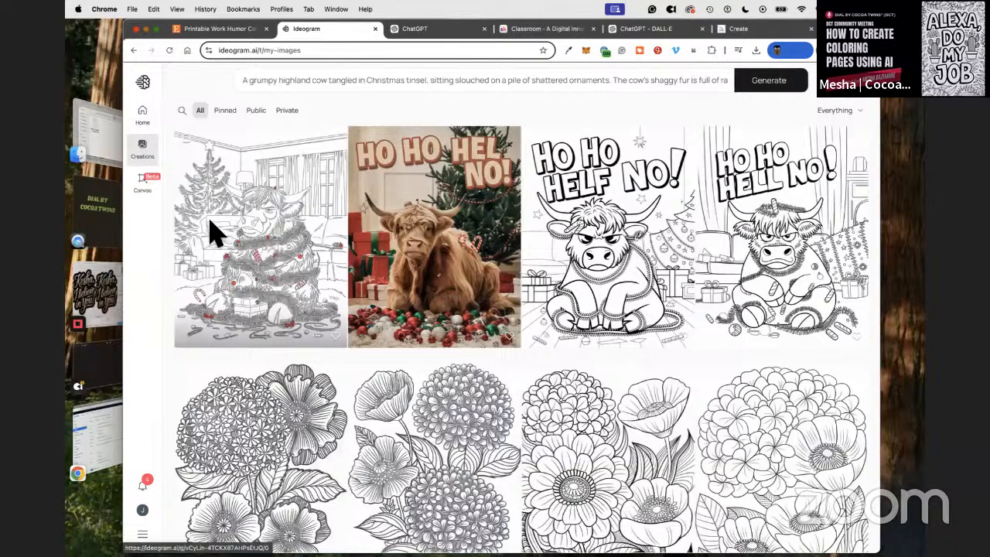
pyautogui.click(215, 232)
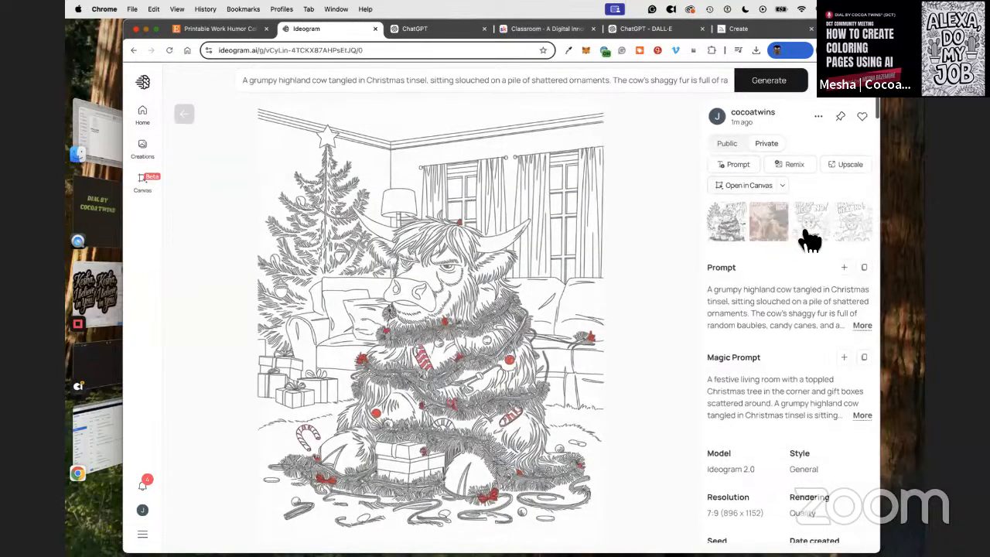
pyautogui.click(822, 223)
pyautogui.click(851, 223)
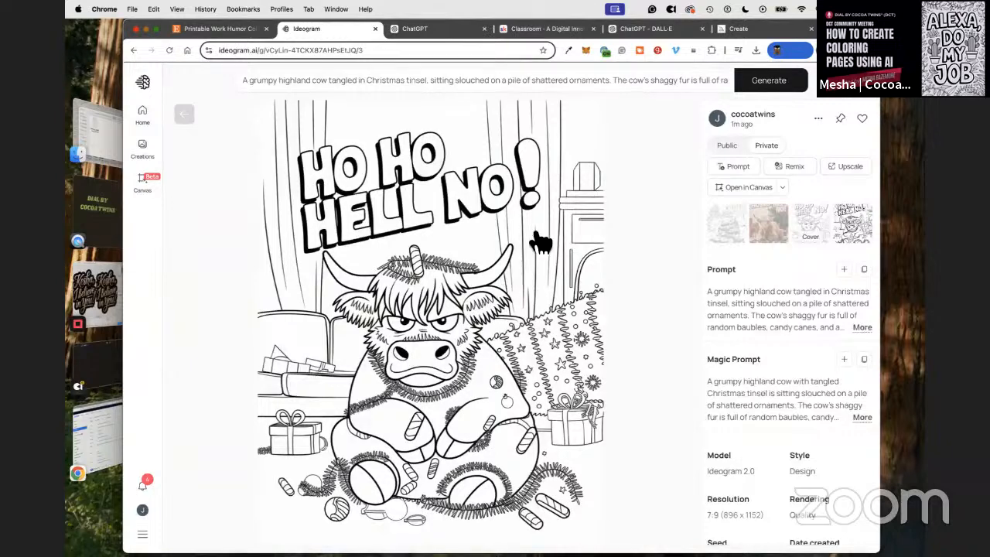
pyautogui.click(421, 30)
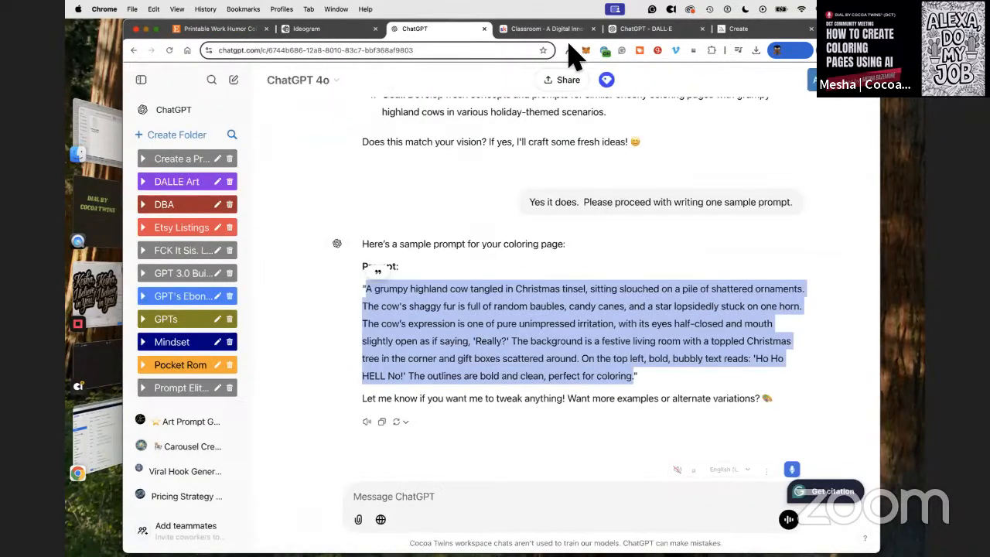
pyautogui.click(663, 31)
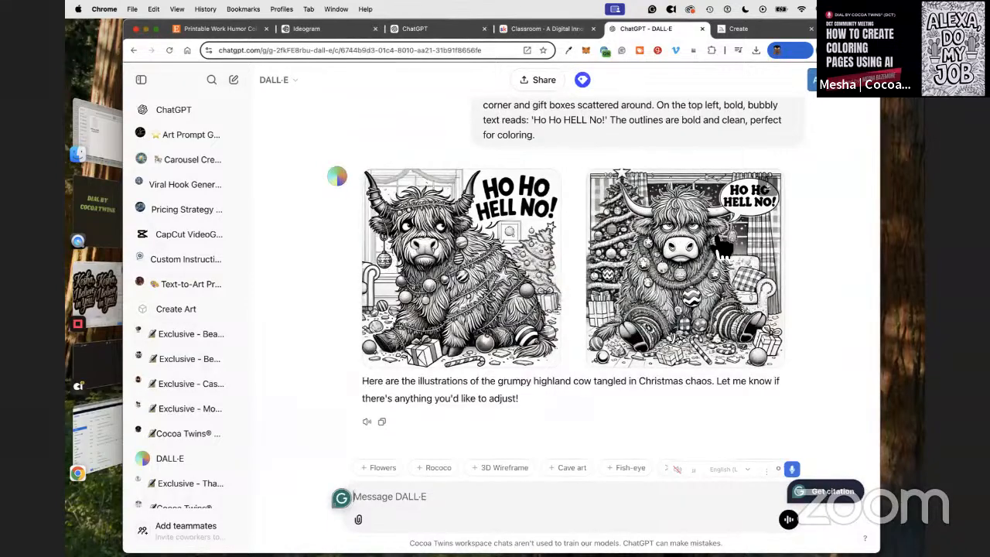
# Step: Switch to Midjourney, look over the generated cow sets and enlarge the first image of the last cow set
pyautogui.click(774, 31)
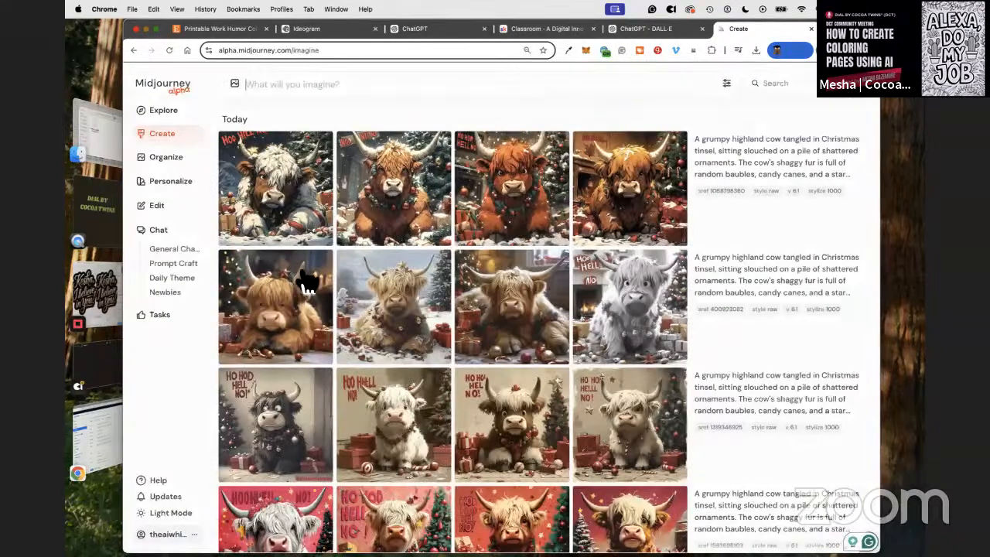
pyautogui.scroll(-5, 298, 290)
pyautogui.scroll(-3, 280, 304)
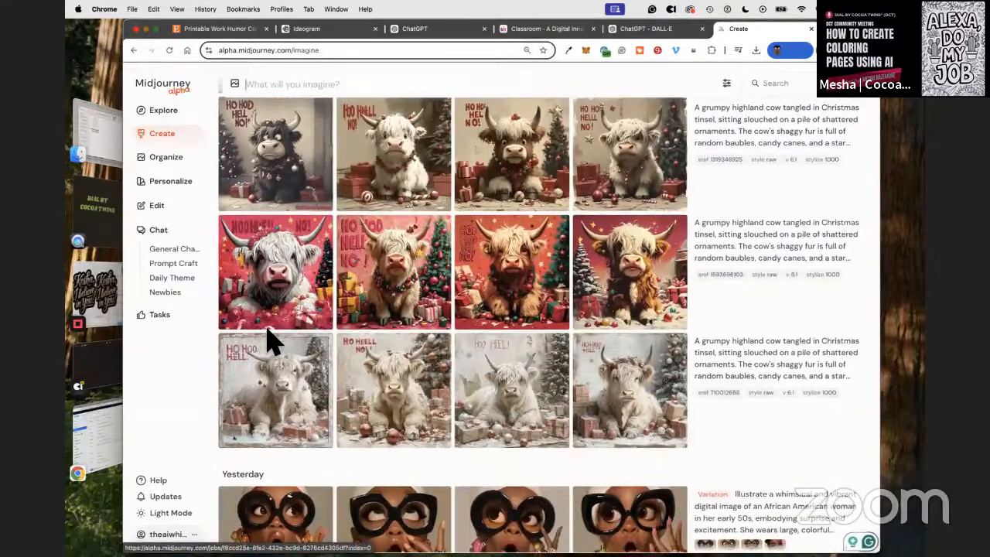
pyautogui.scroll(-1, 270, 348)
pyautogui.click(271, 372)
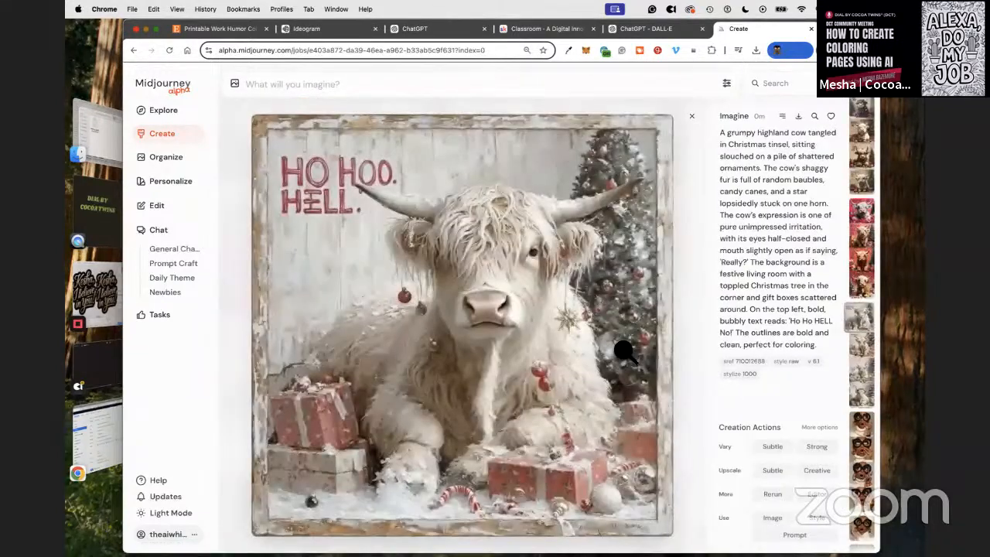
# Step: View the last image of that set and browse backward through the enlarged cow images of the preceding sets
pyautogui.click(860, 398)
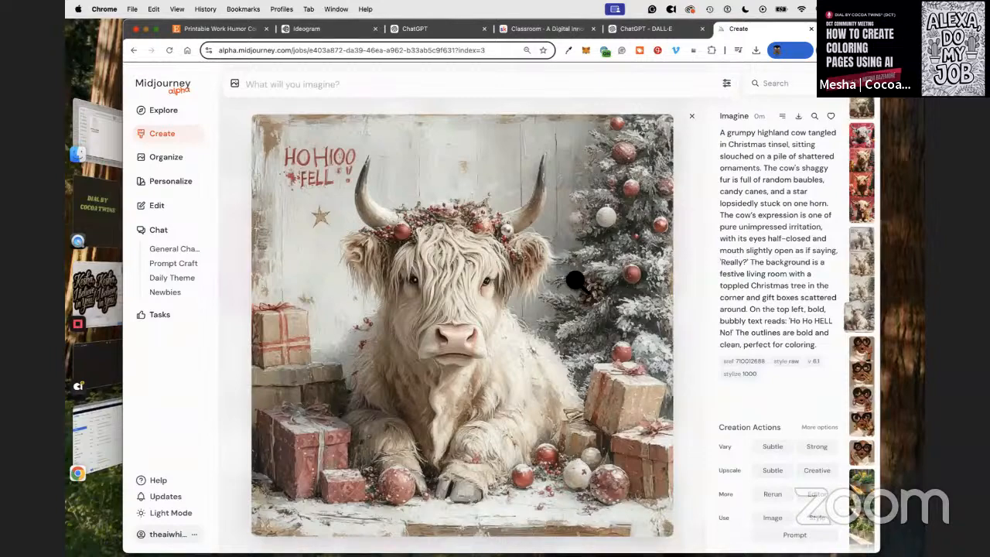
pyautogui.press('Left')
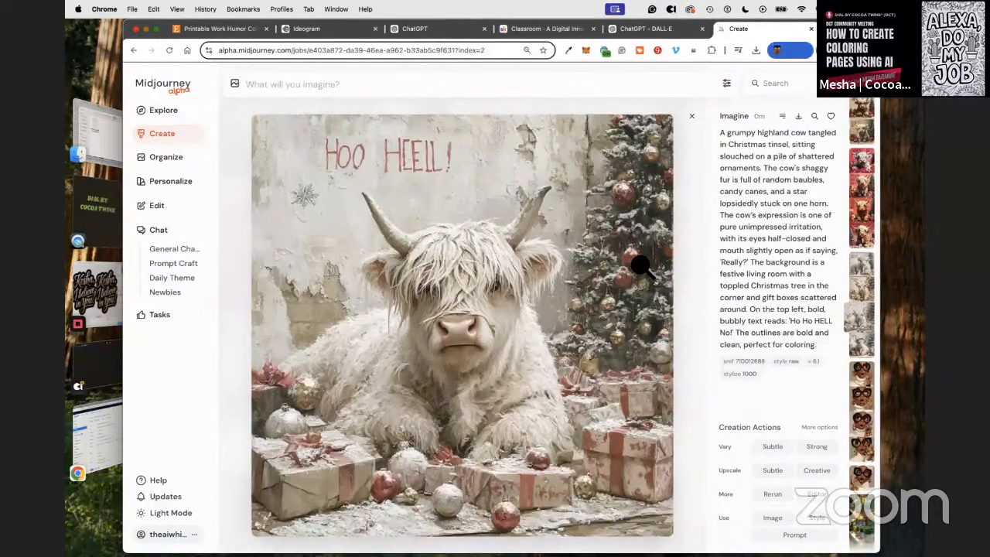
pyautogui.press('Left')
pyautogui.press('Left')
pyautogui.press('Left')
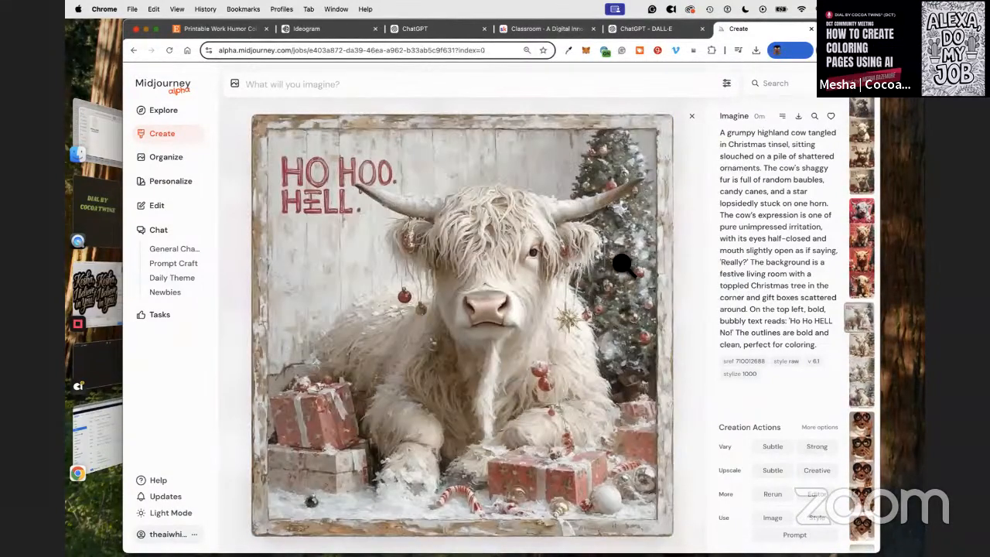
pyautogui.press('Left')
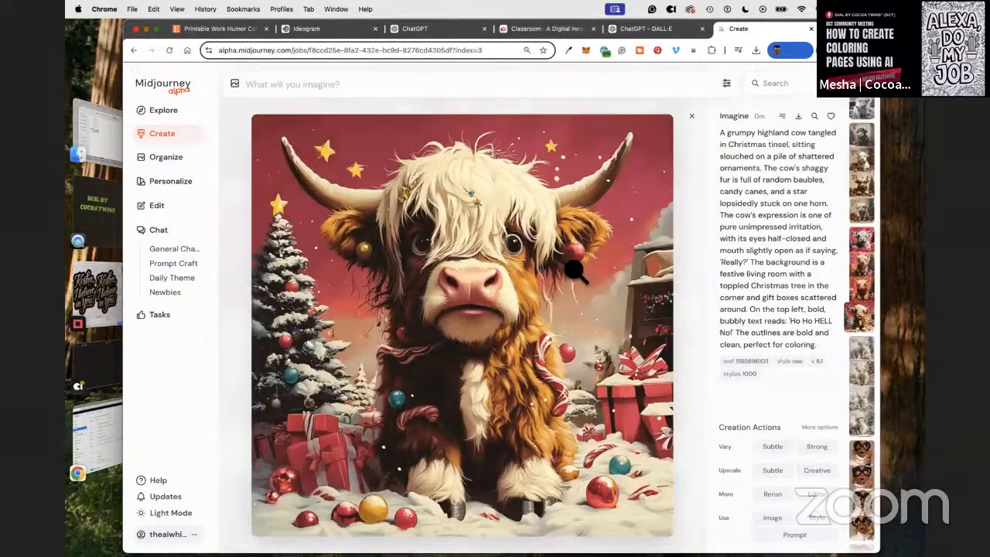
pyautogui.press('Left')
pyautogui.press('Left')
pyautogui.press('Left')
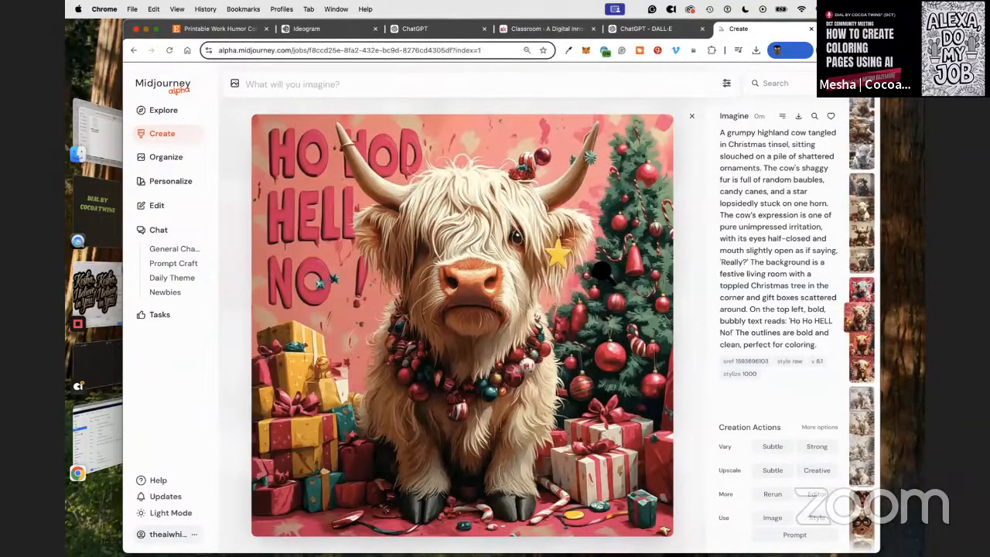
pyautogui.press('Left')
pyautogui.press('Left')
pyautogui.press('Left')
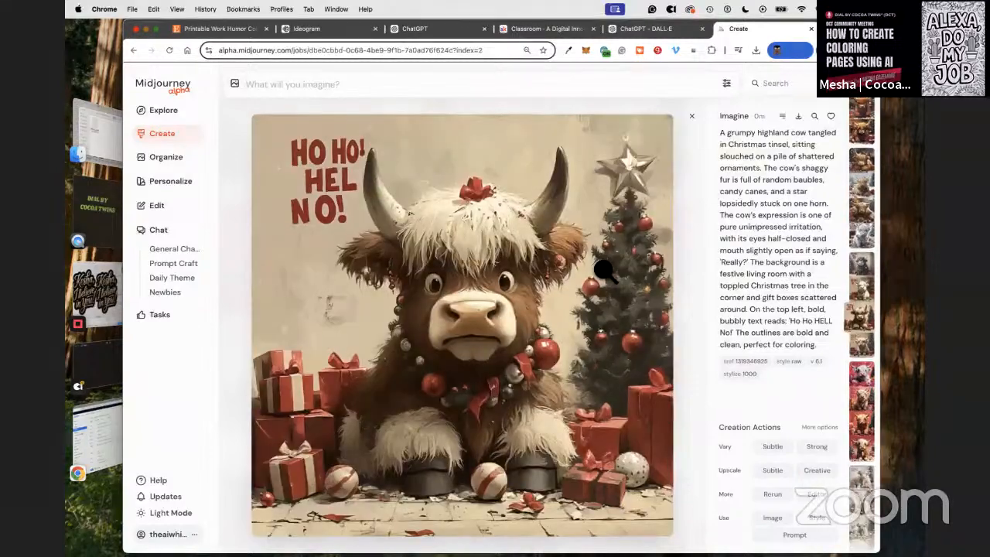
# Step: Browse the generated grumpy highland cow images in Midjourney and compare their styles and lettering
pyautogui.press('Left')
pyautogui.press('Left')
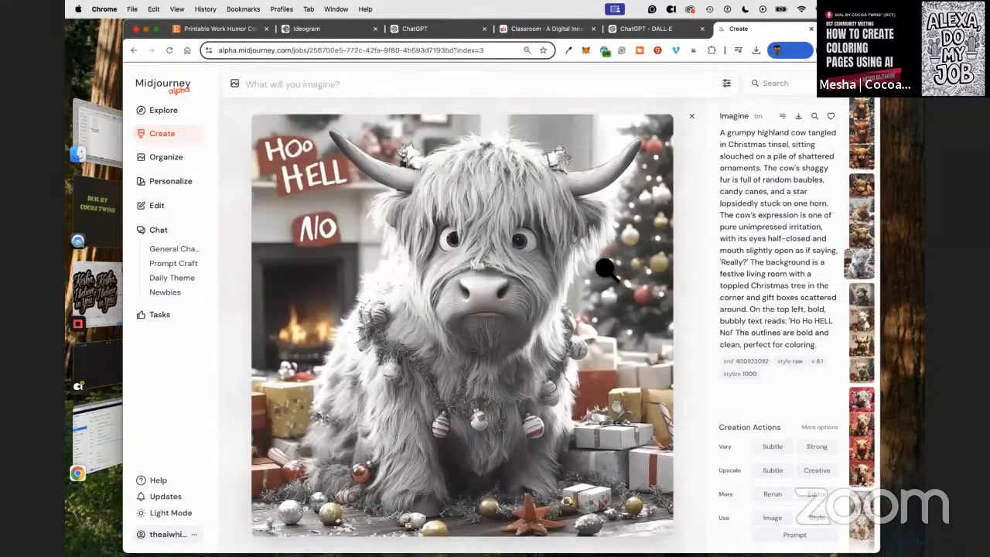
pyautogui.press('Left')
pyautogui.press('Left')
pyautogui.press('Left')
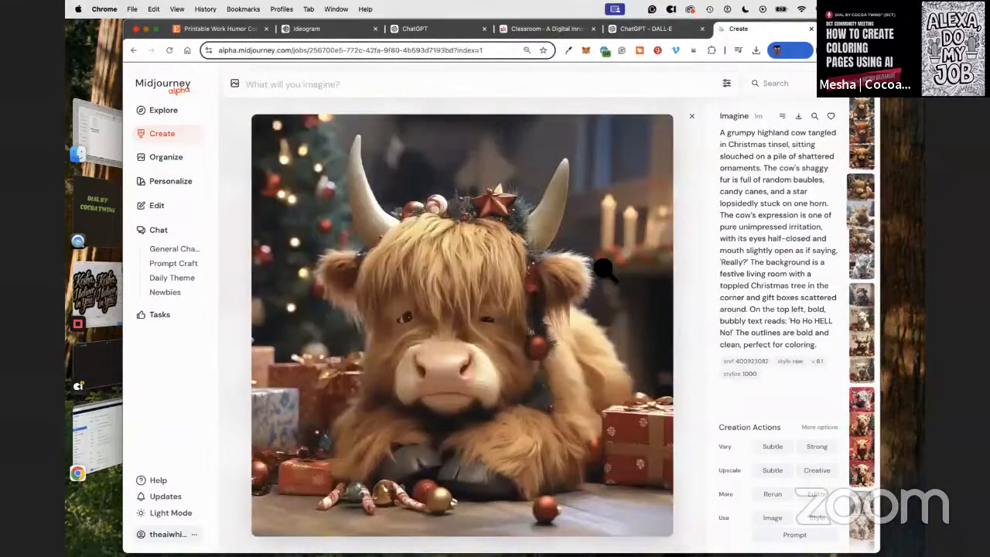
pyautogui.press('Left')
pyautogui.press('Left')
pyautogui.press('Left')
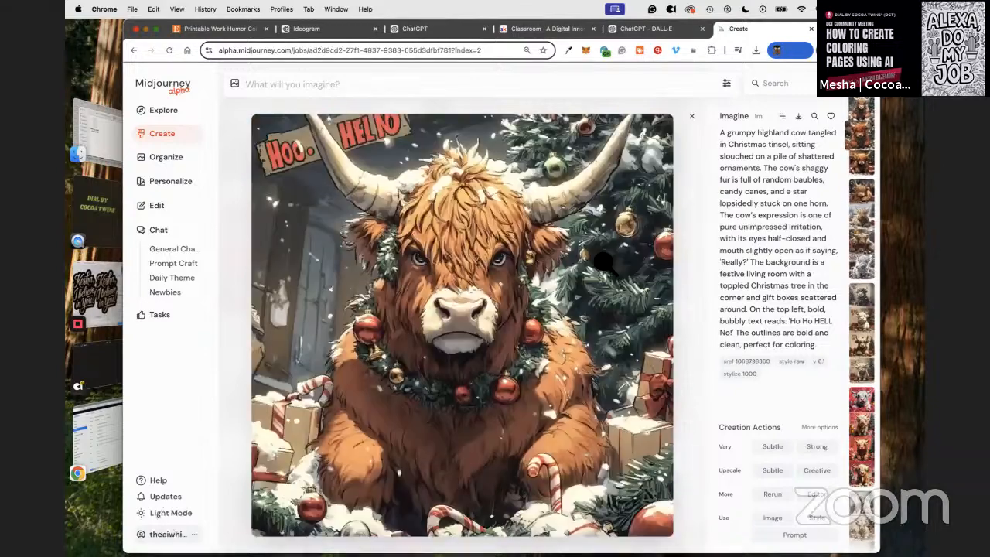
pyautogui.press('Right')
pyautogui.press('Right')
pyautogui.press('Right')
pyautogui.press('Right')
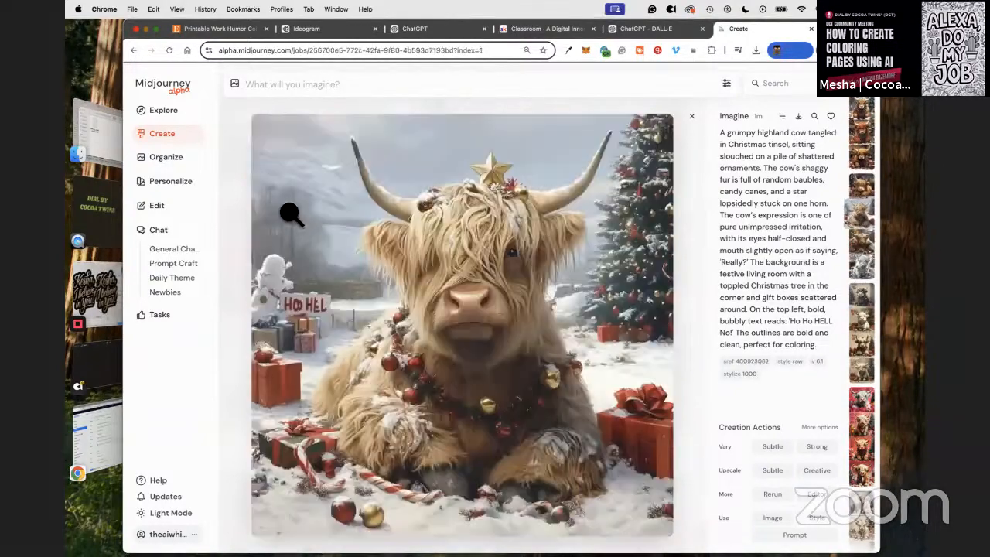
# Step: Switch to Ideogram and return from the open cow coloring page to the creations gallery
pyautogui.click(333, 31)
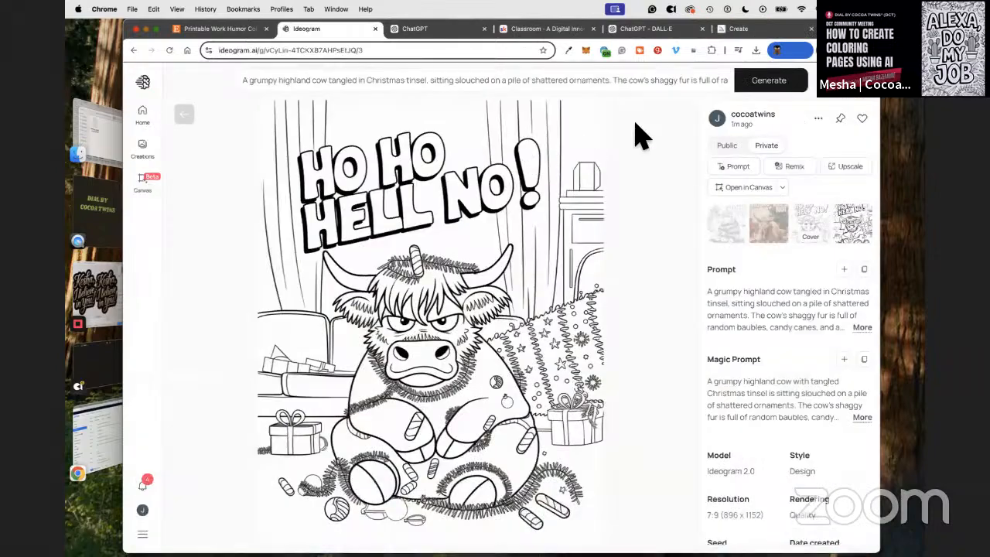
pyautogui.click(184, 114)
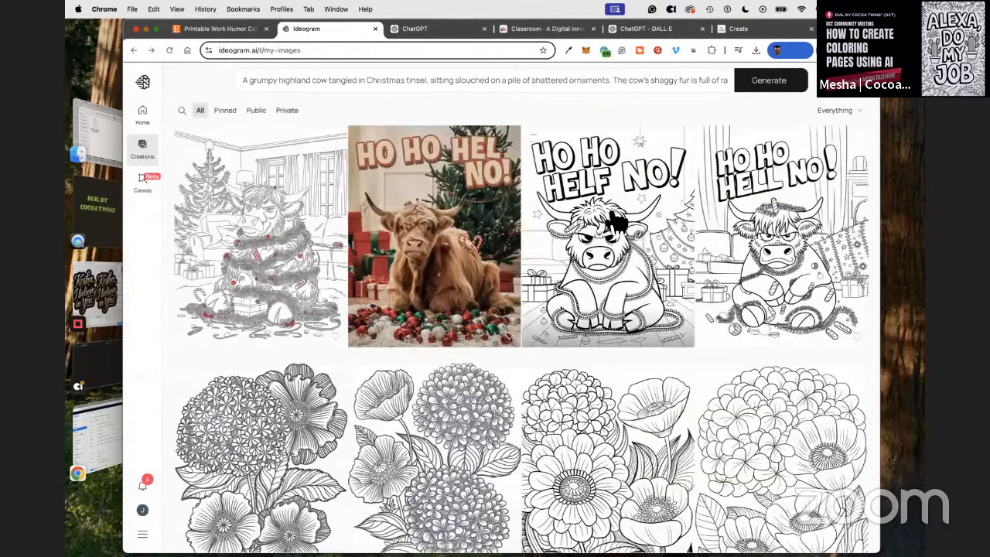
# Step: In the ChatGPT 4o chat, send "great job, can you create a grumpy cat prompt and choose a breed that will work the best"
pyautogui.click(413, 32)
pyautogui.click(466, 495)
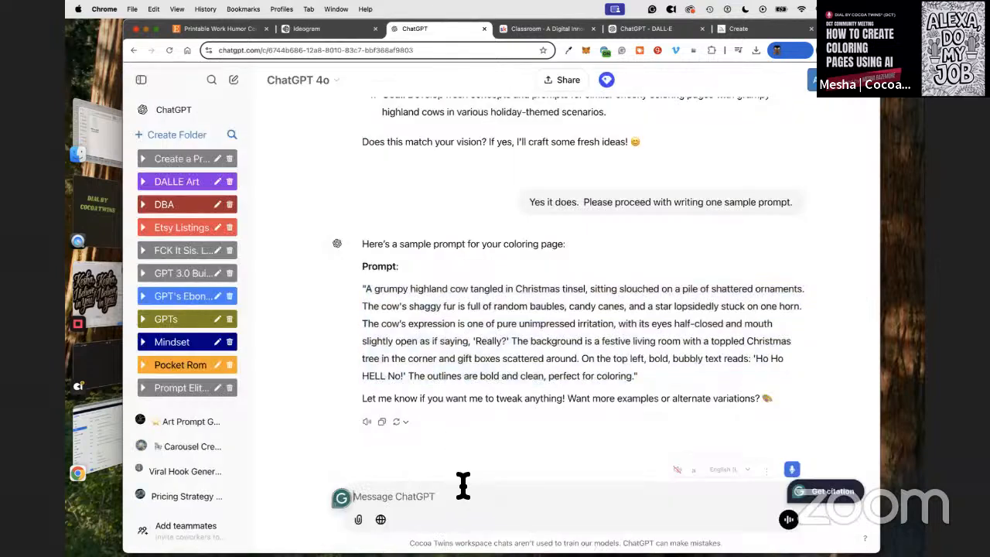
pyautogui.write('ghr')
pyautogui.press('BackSpace')
pyautogui.press('BackSpace')
pyautogui.press('BackSpace')
pyautogui.write('gr')
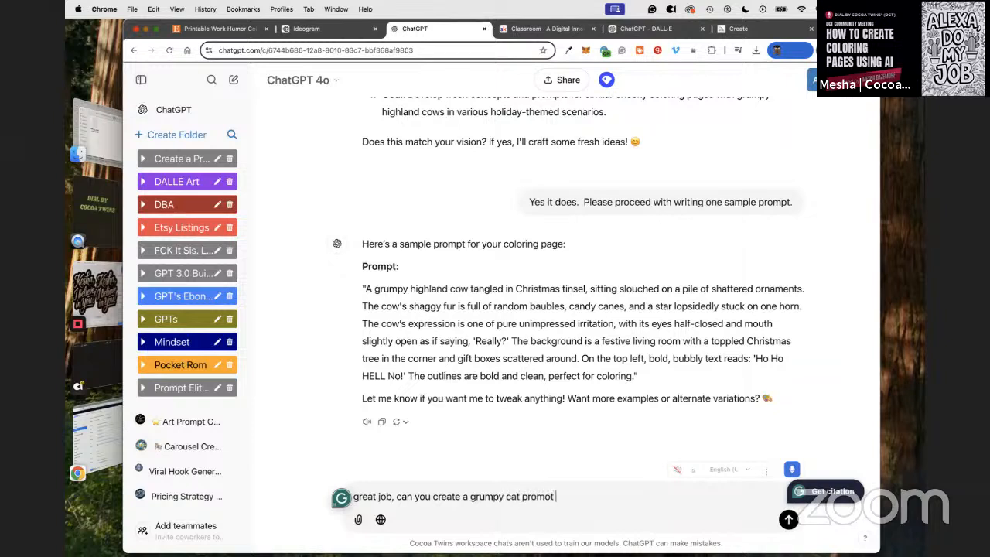
pyautogui.press('BackSpace')
pyautogui.press('BackSpace')
pyautogui.press('BackSpace')
pyautogui.press('BackSpace')
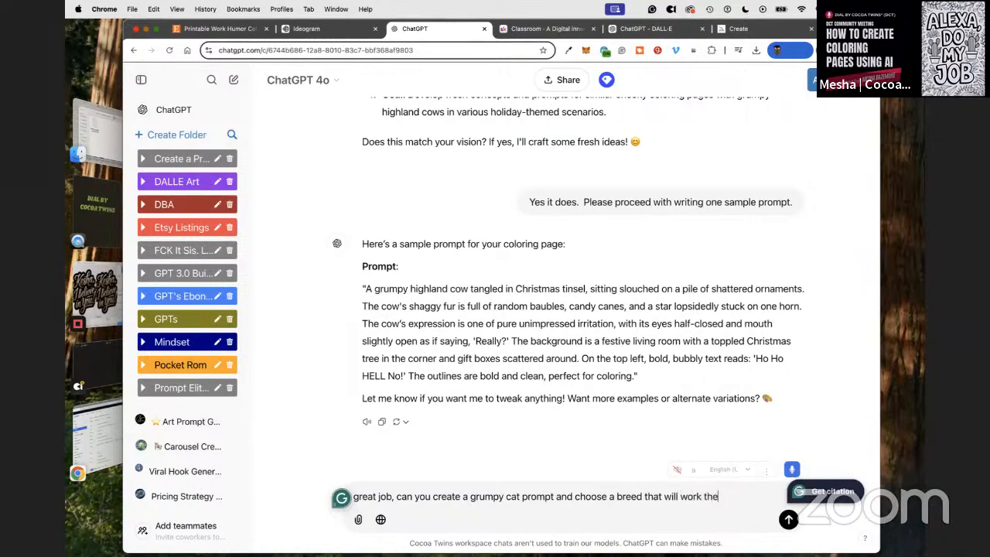
pyautogui.write('st')
pyautogui.press('Return')
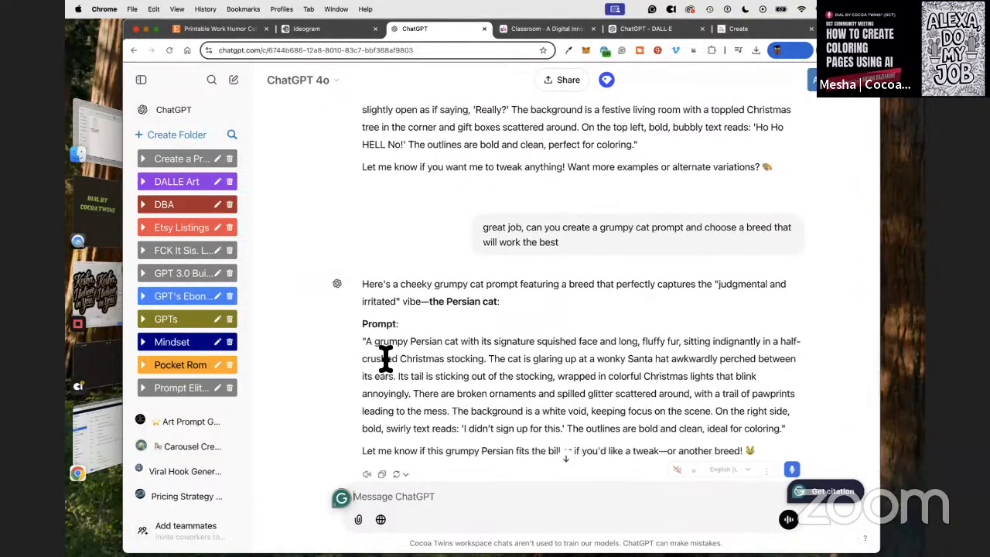
# Step: Read through the grumpy Persian cat prompt, highlighting it from its first word to its last
pyautogui.moveTo(363, 342); pyautogui.dragTo(442, 358)
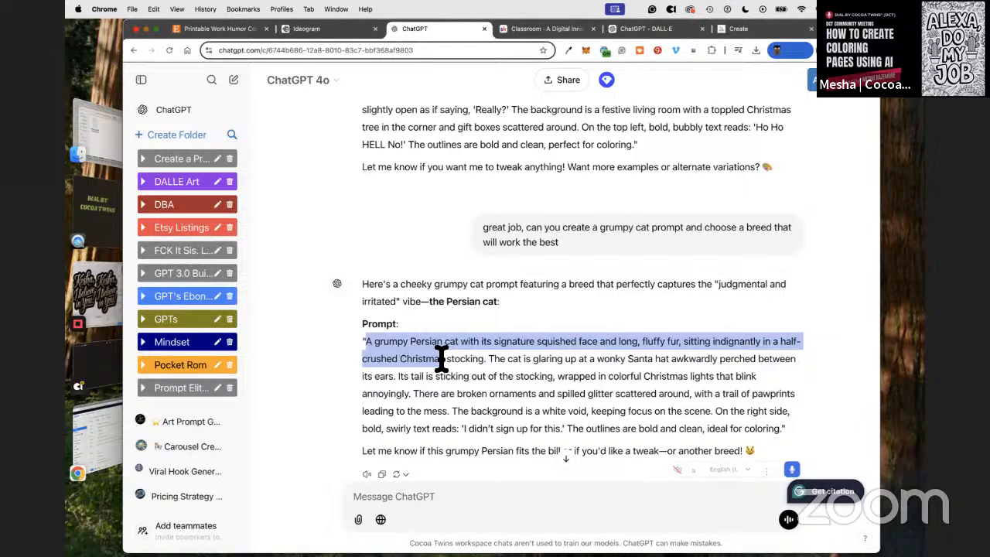
pyautogui.moveTo(442, 358); pyautogui.dragTo(733, 434)
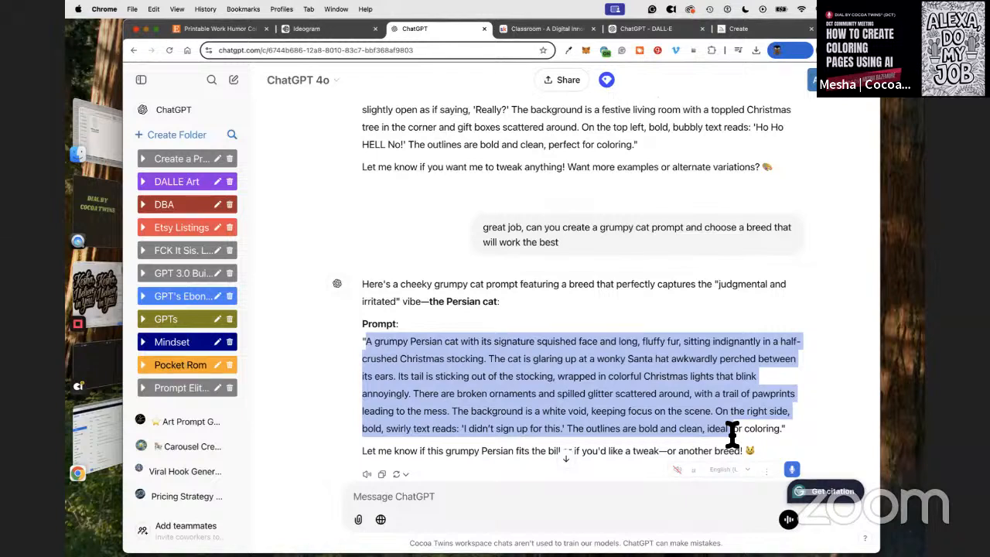
pyautogui.moveTo(732, 433); pyautogui.dragTo(812, 438)
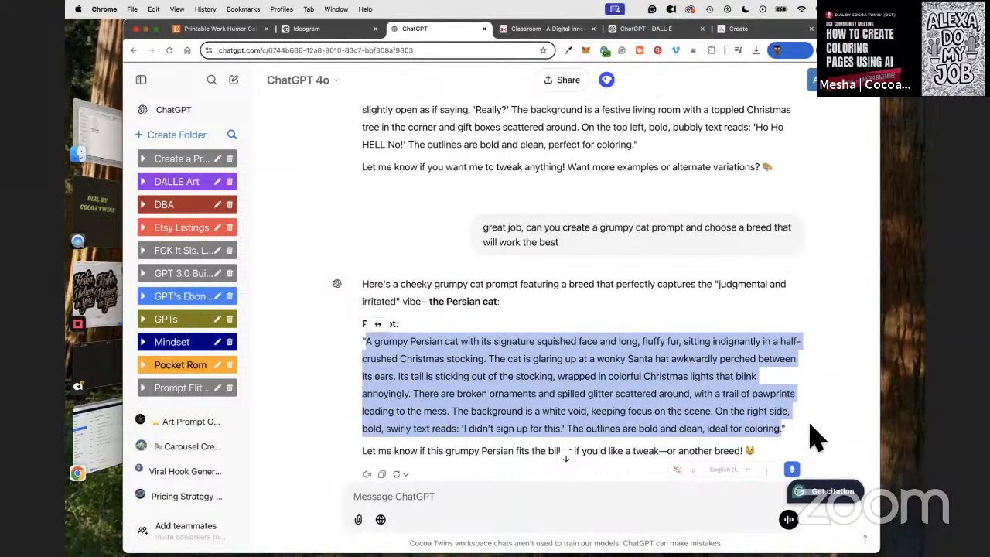
# Step: Ask ChatGPT to "Rewrite and begin with "A coloring page with a bold black outline"", reusing that opening phrase from the first message
pyautogui.click(480, 526)
pyautogui.scroll(10, 564, 287)
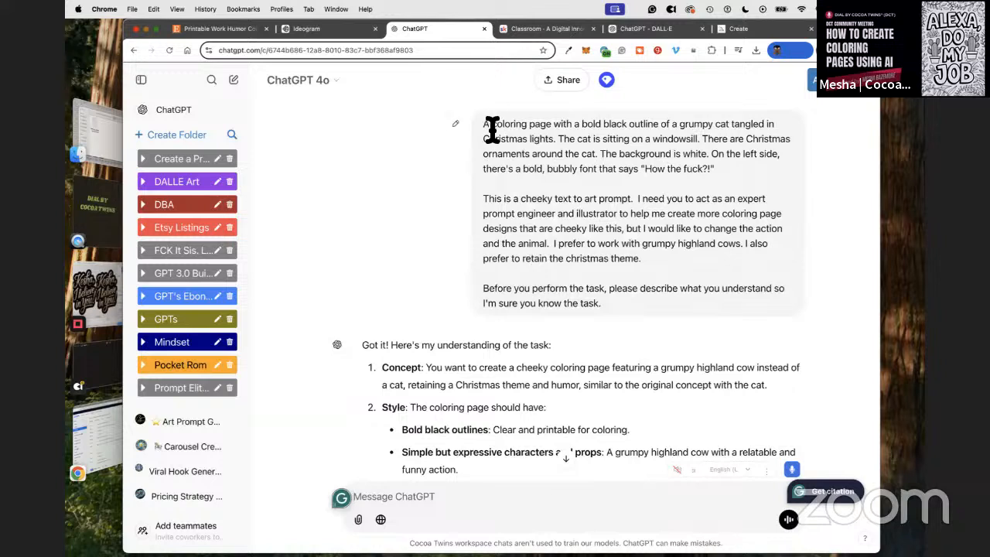
pyautogui.write('Rewrite and begin with')
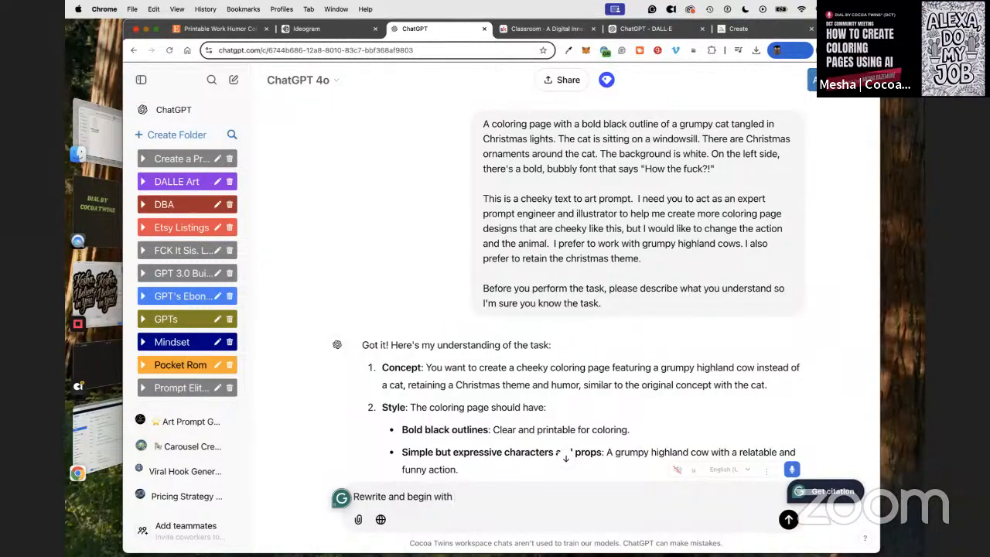
pyautogui.moveTo(483, 124); pyautogui.dragTo(659, 126)
pyautogui.press('super+c')
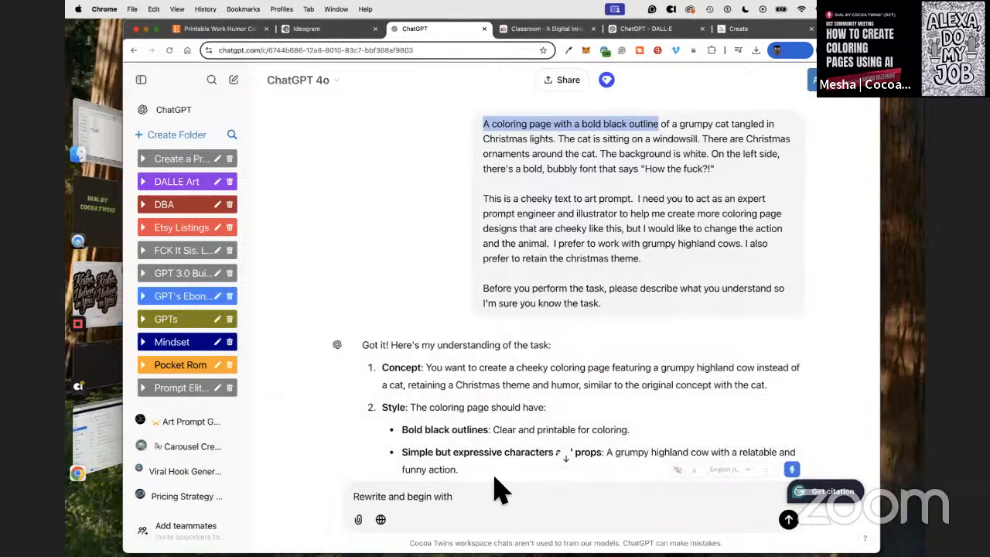
pyautogui.click(492, 502)
pyautogui.write('"')
pyautogui.press('super+v')
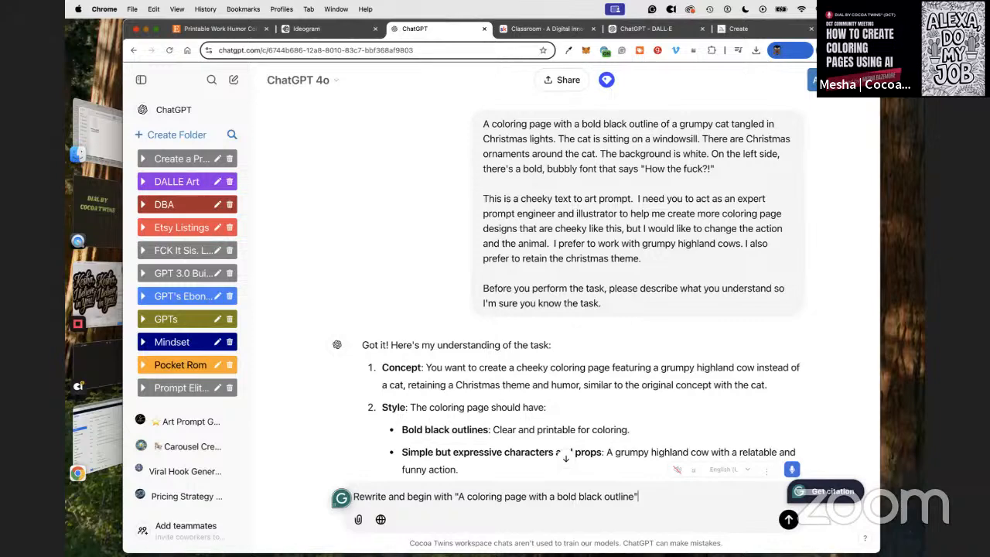
pyautogui.press('Return')
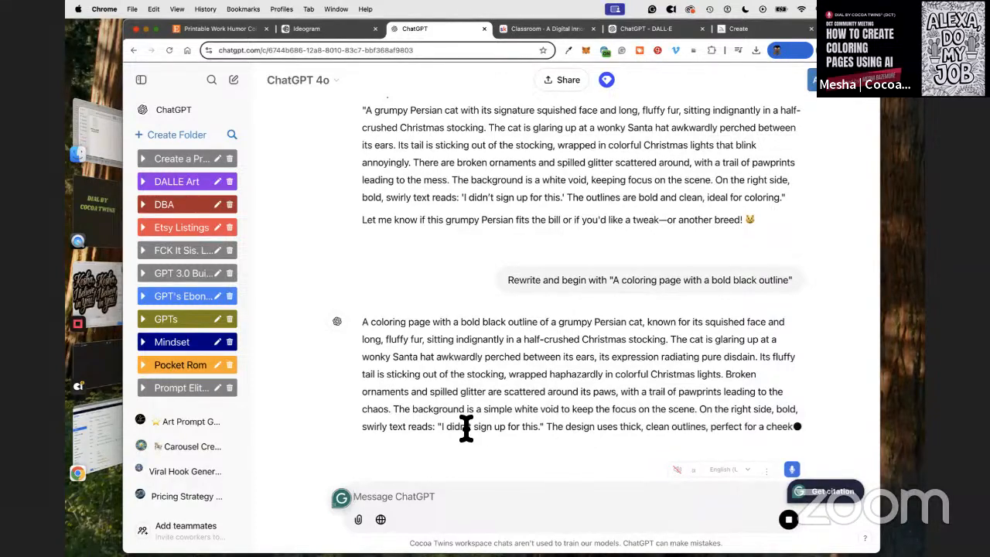
# Step: Copy the whole rewritten Persian cat coloring page prompt from ChatGPT's reply
pyautogui.moveTo(512, 410); pyautogui.dragTo(367, 280)
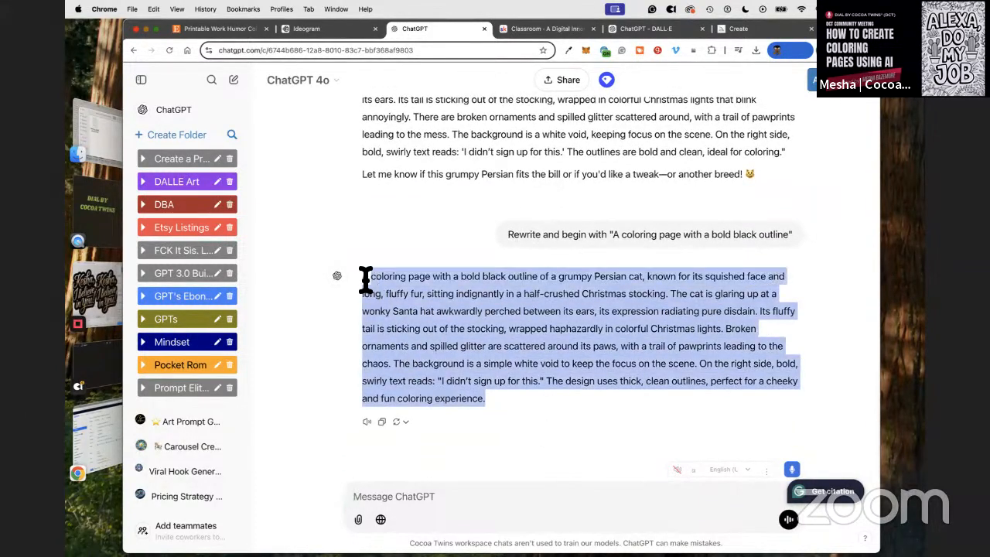
pyautogui.rightClick(437, 301)
pyautogui.click(464, 324)
# Step: Switch to Ideogram, replace the highland cow prompt with the copied Persian cat prompt, and generate the images
pyautogui.click(304, 31)
pyautogui.click(315, 82)
pyautogui.rightClick(313, 82)
pyautogui.click(367, 194)
pyautogui.rightClick(279, 109)
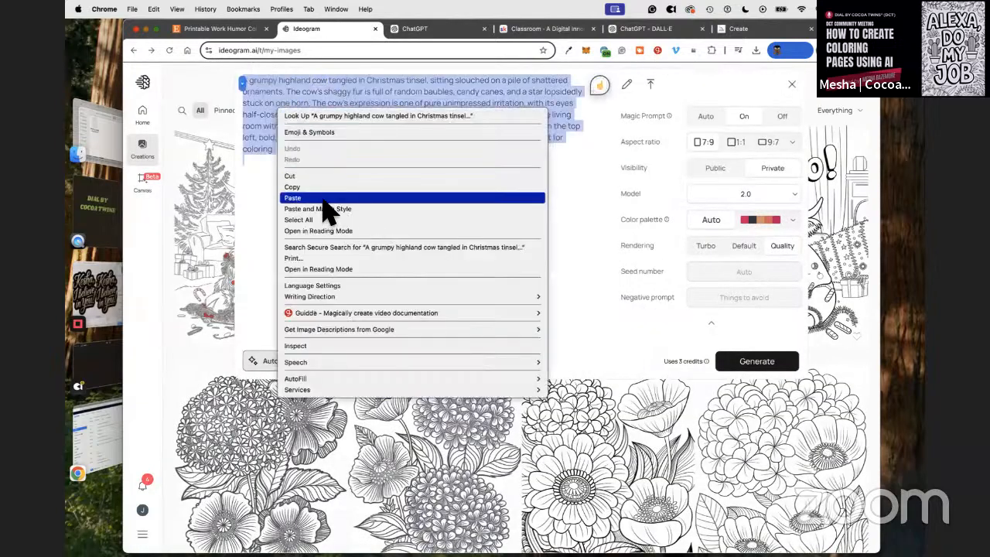
pyautogui.click(372, 198)
pyautogui.click(773, 363)
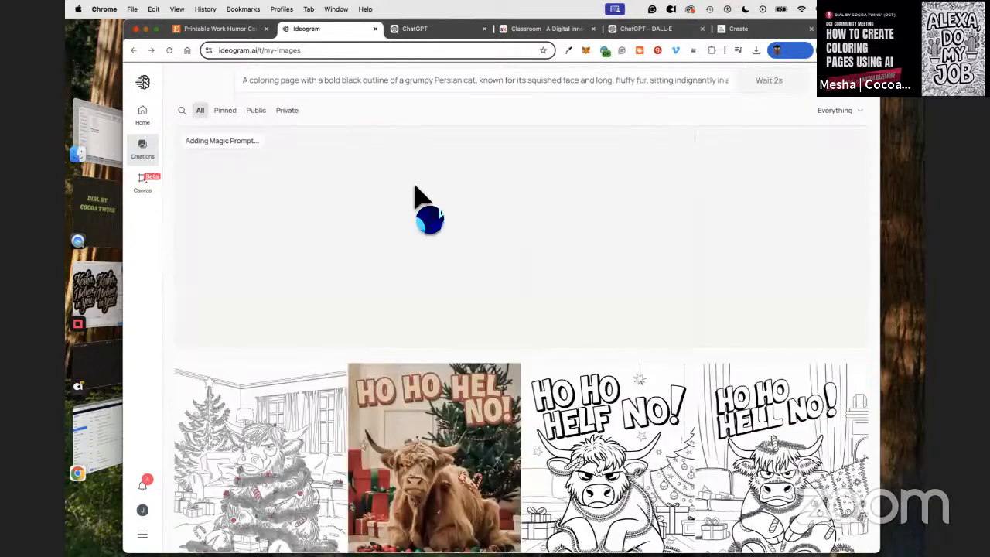
# Step: Switch to the DALL·E chat and submit the copied Persian cat coloring page prompt
pyautogui.click(421, 28)
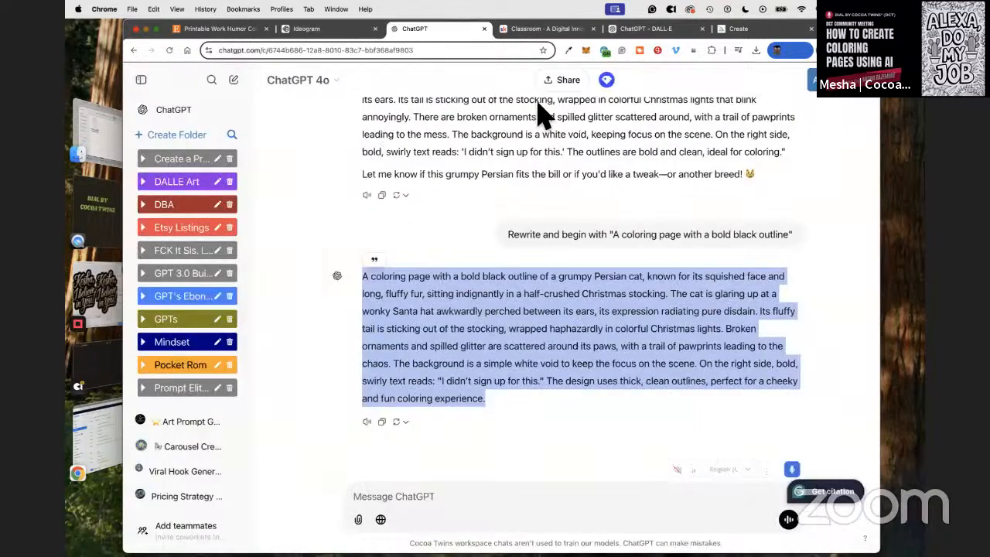
pyautogui.click(645, 31)
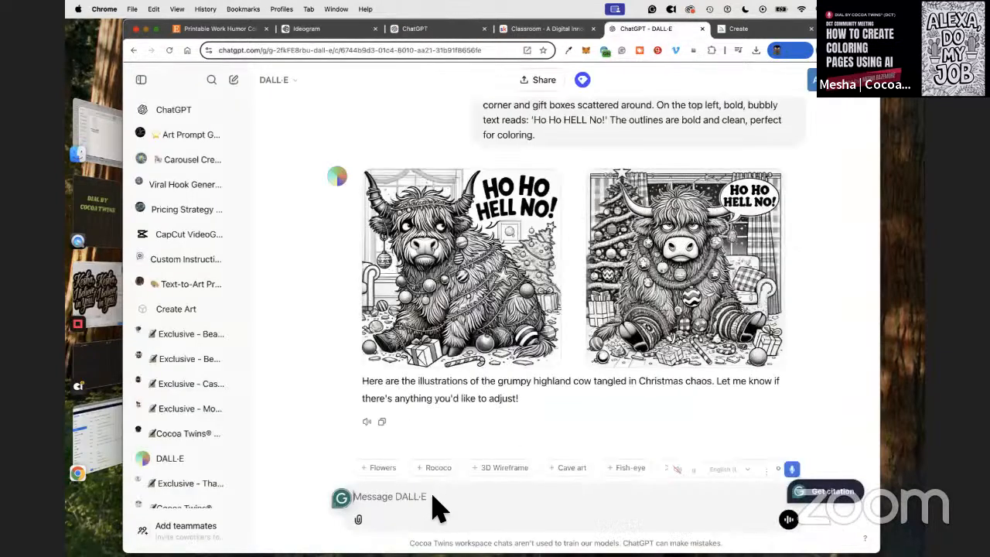
pyautogui.rightClick(433, 507)
pyautogui.click(465, 418)
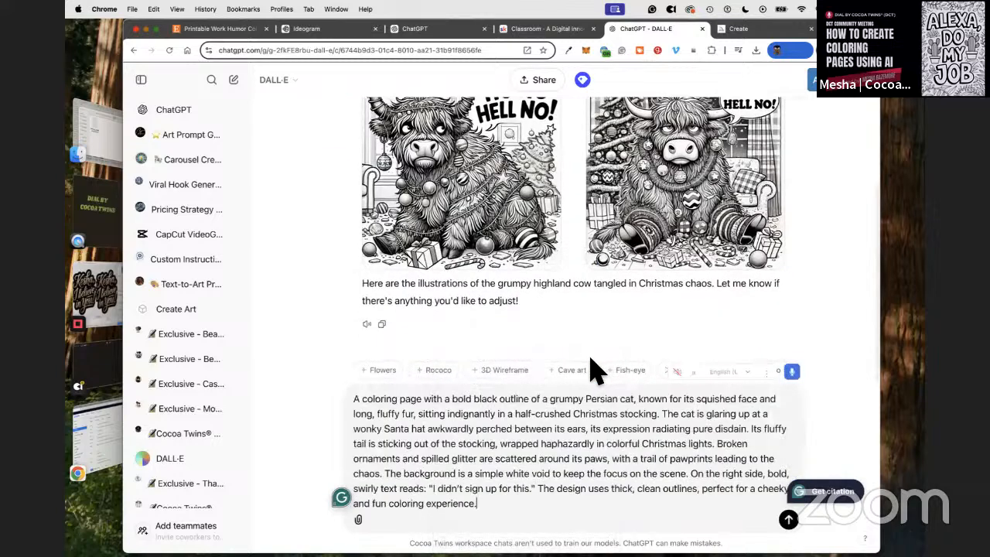
pyautogui.press('Return')
# Step: Switch to Midjourney and paste the Persian cat coloring page prompt as the new image prompt
pyautogui.click(739, 30)
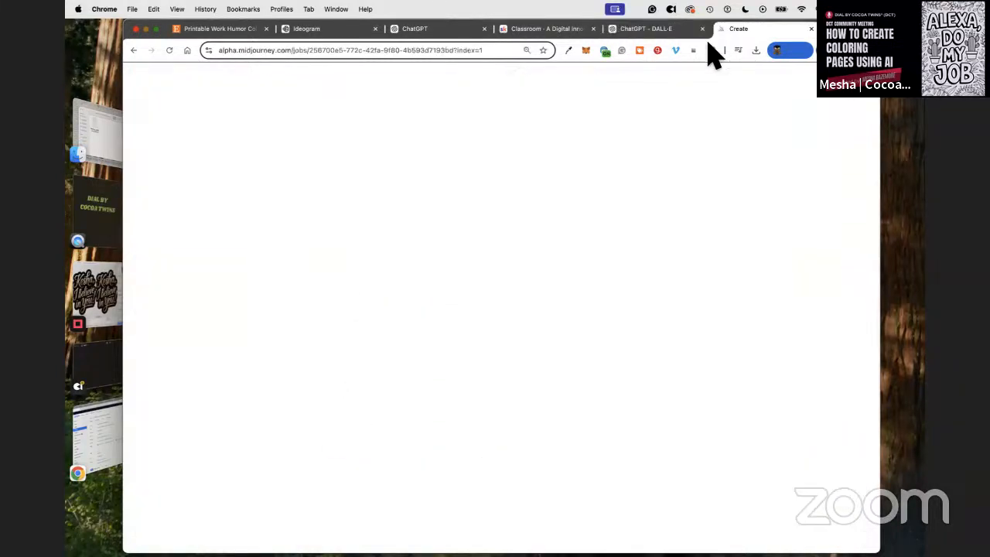
pyautogui.rightClick(284, 85)
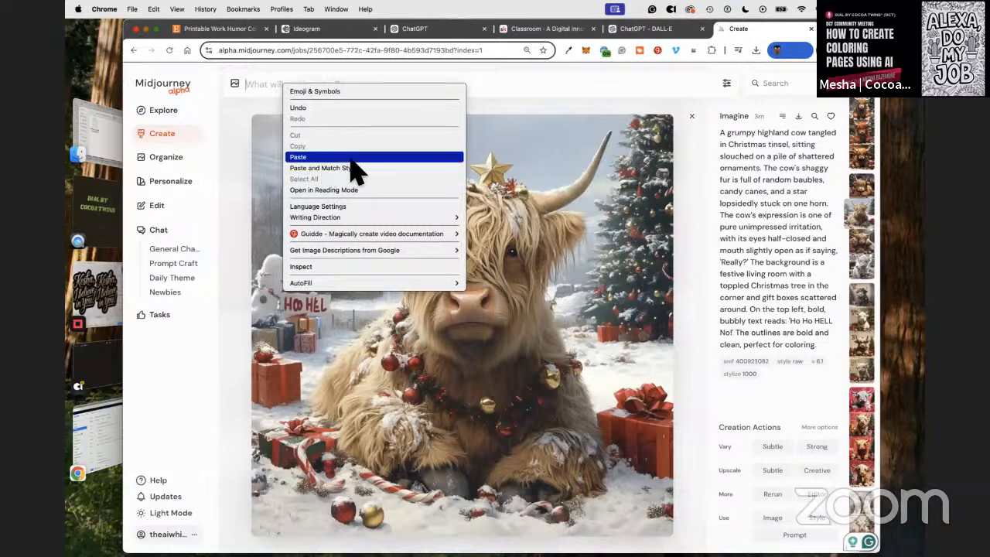
pyautogui.click(321, 159)
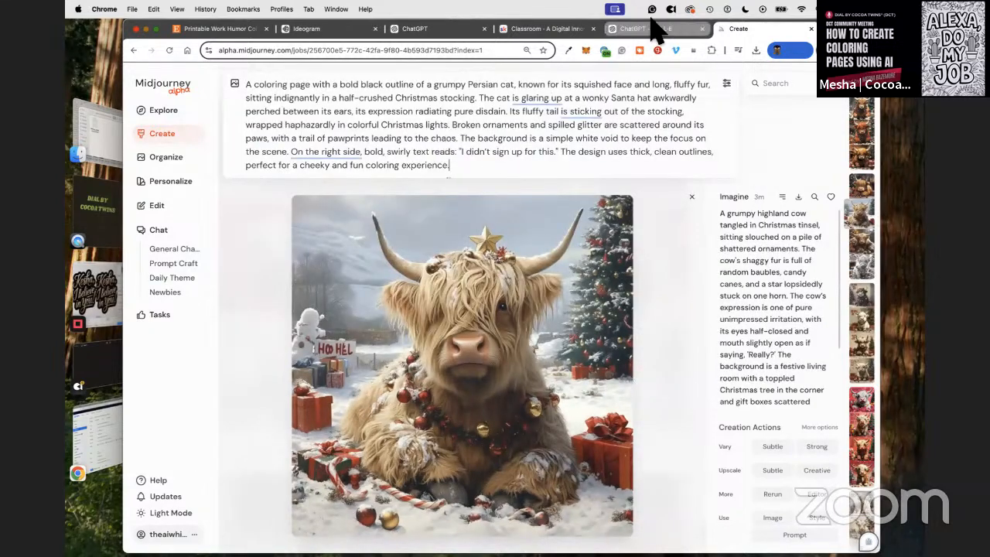
# Step: Configure the Midjourney image settings with version Niji 6, a 17:22 image size and maximum stylization
pyautogui.click(726, 83)
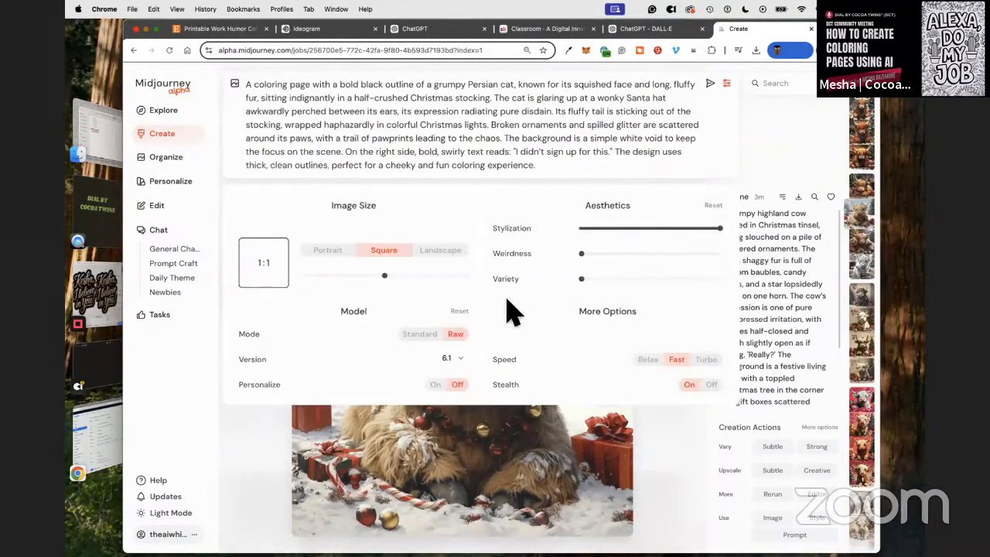
pyautogui.click(453, 359)
pyautogui.click(434, 468)
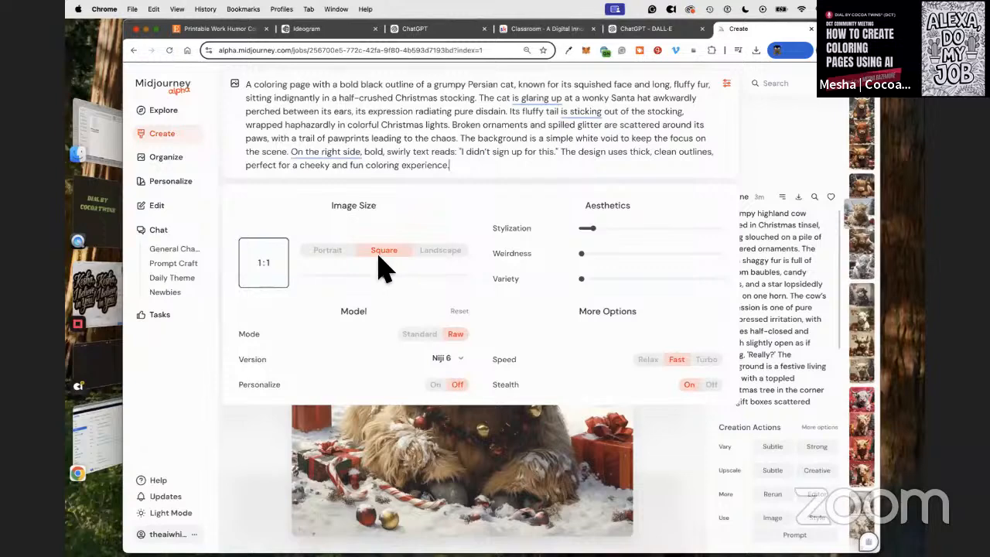
pyautogui.click(261, 267)
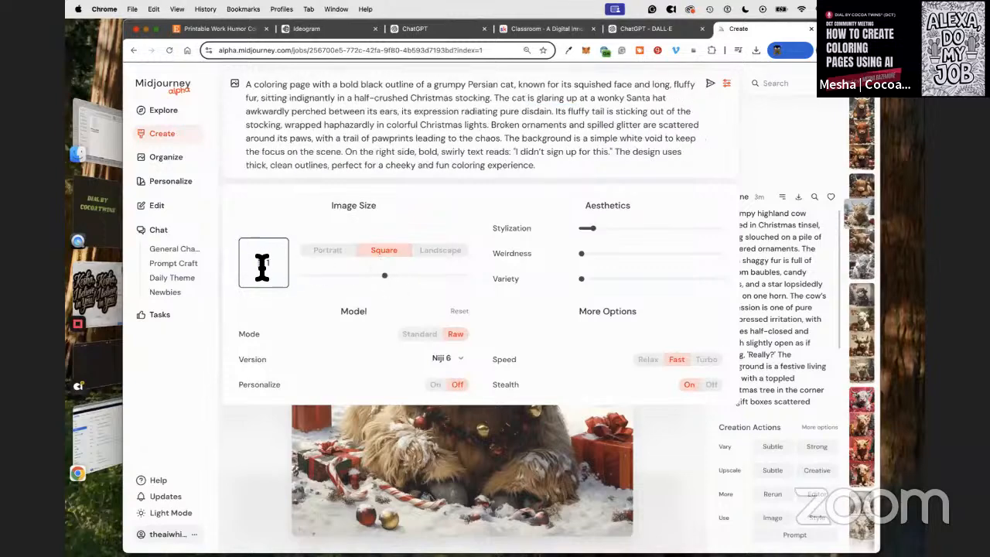
pyautogui.write('7 : ')
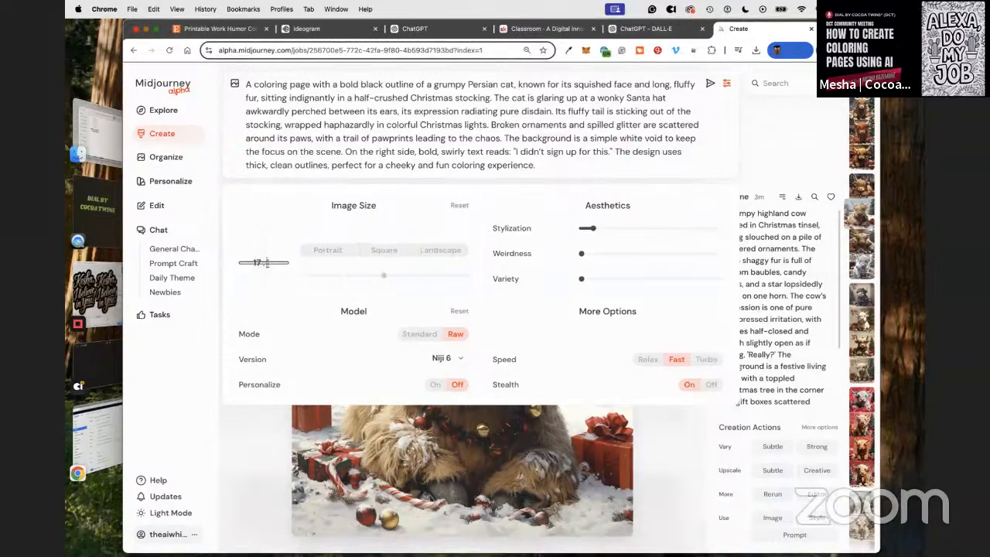
pyautogui.write('22')
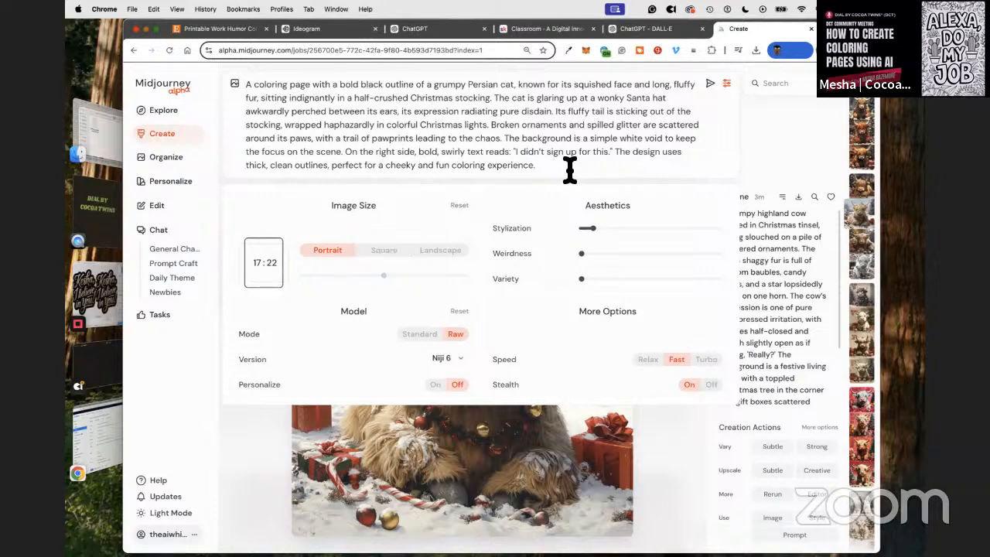
pyautogui.moveTo(606, 246); pyautogui.dragTo(789, 220)
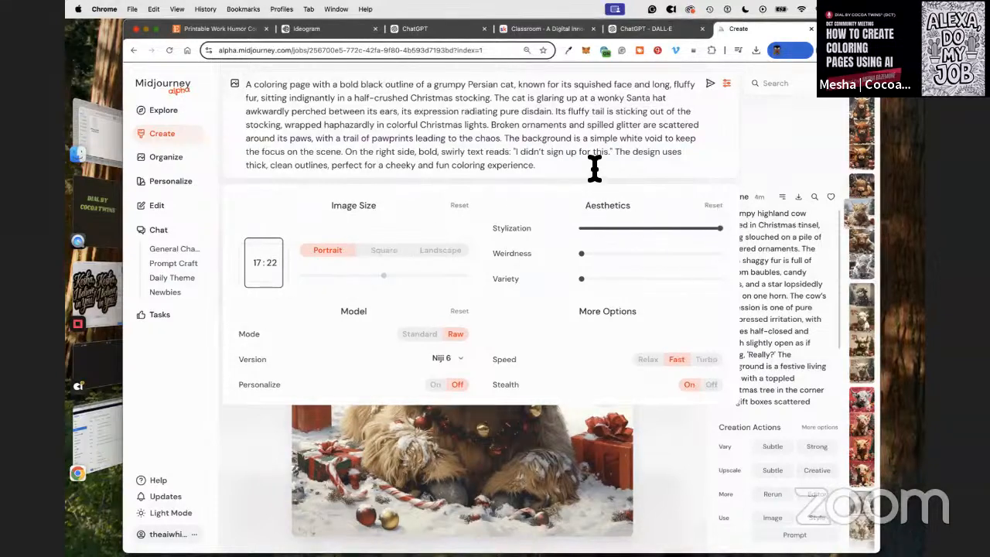
# Step: Append --sref random to the end of the Persian cat prompt and submit it for generation
pyautogui.click(594, 169)
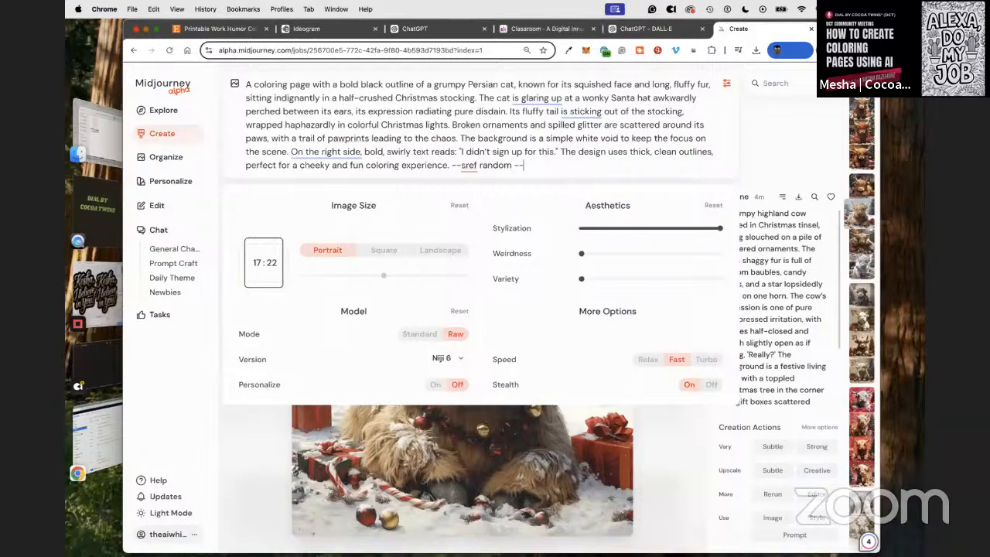
pyautogui.press('Return')
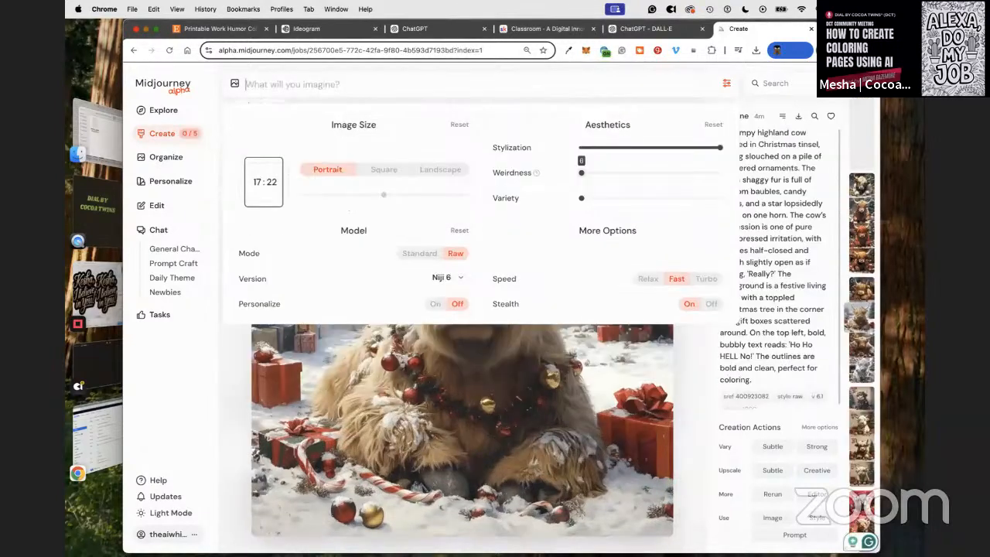
# Step: Switch to Ideogram and examine the generated Persian cat coloring pages individually, comparing their line art and lettering, and return to the creations gallery
pyautogui.click(338, 29)
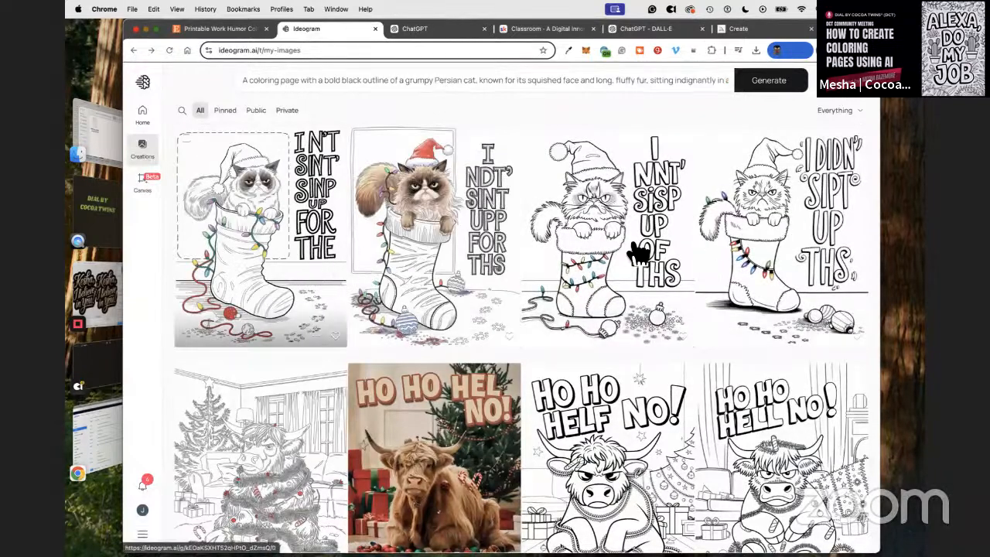
pyautogui.click(344, 276)
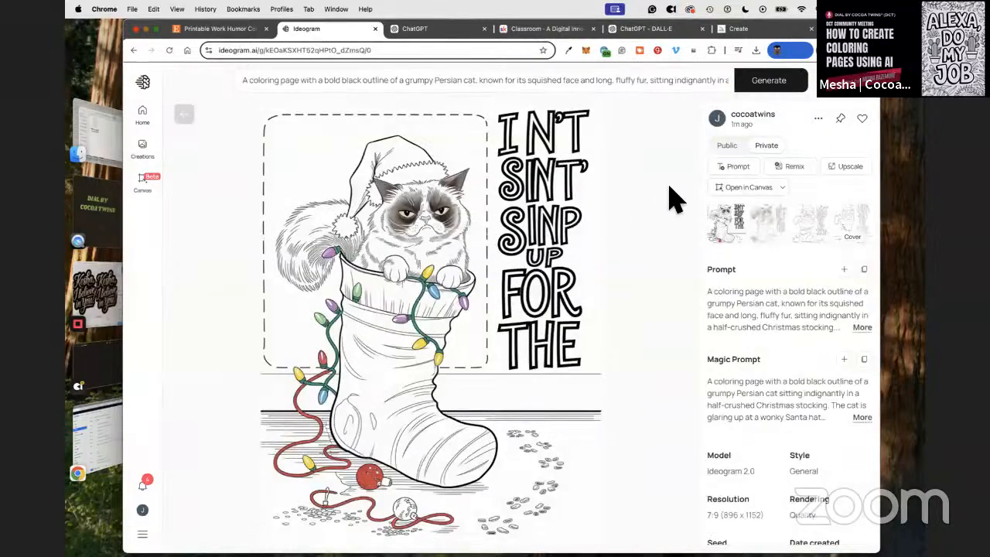
pyautogui.click(805, 239)
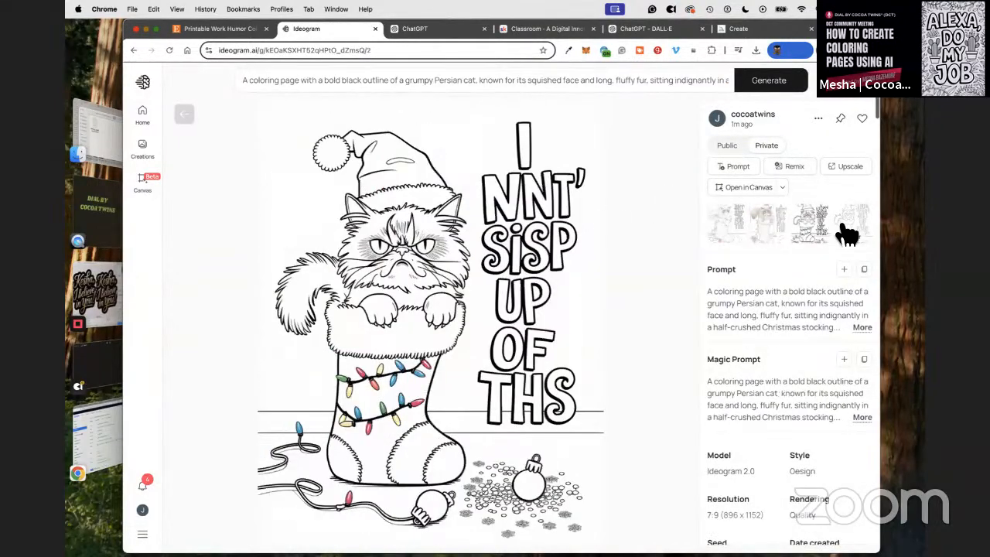
pyautogui.click(847, 236)
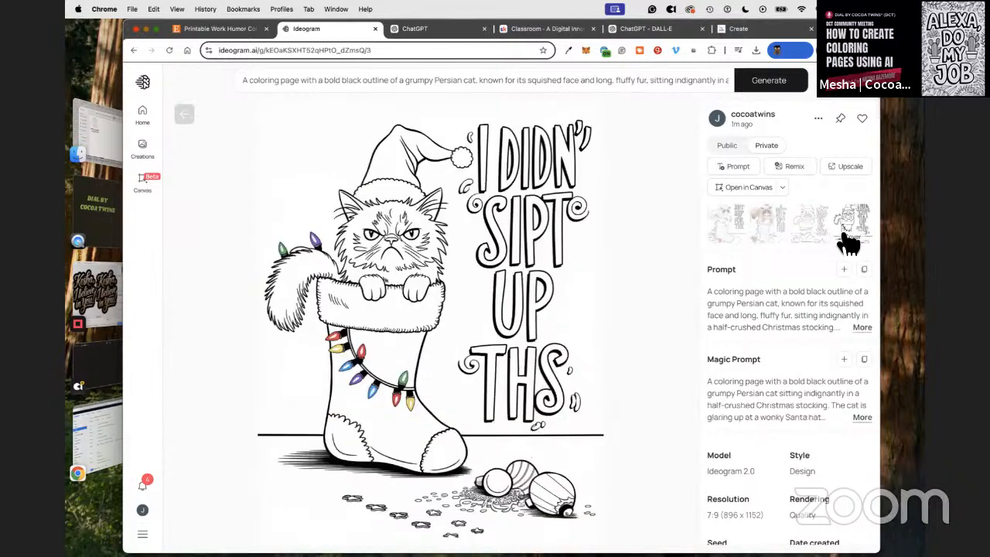
pyautogui.click(824, 233)
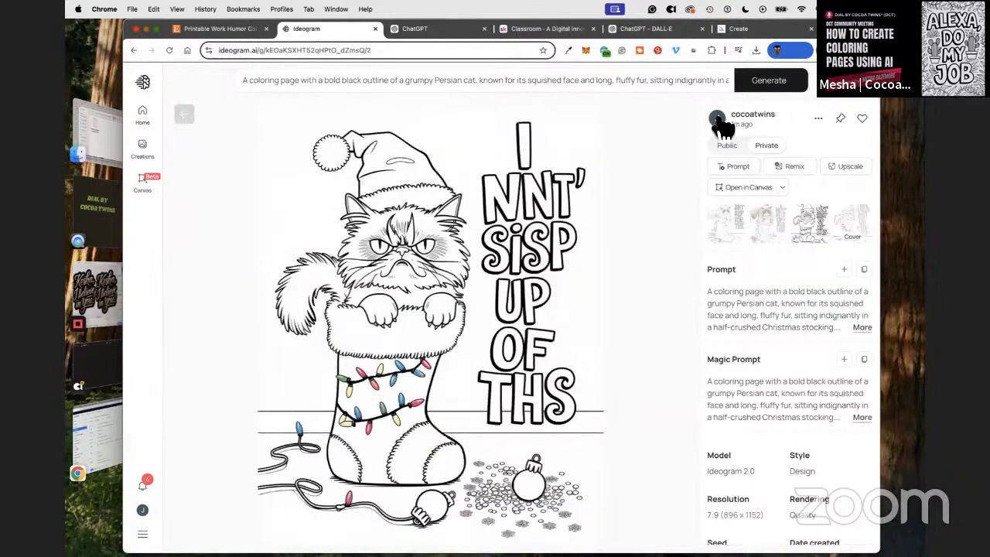
pyautogui.click(181, 115)
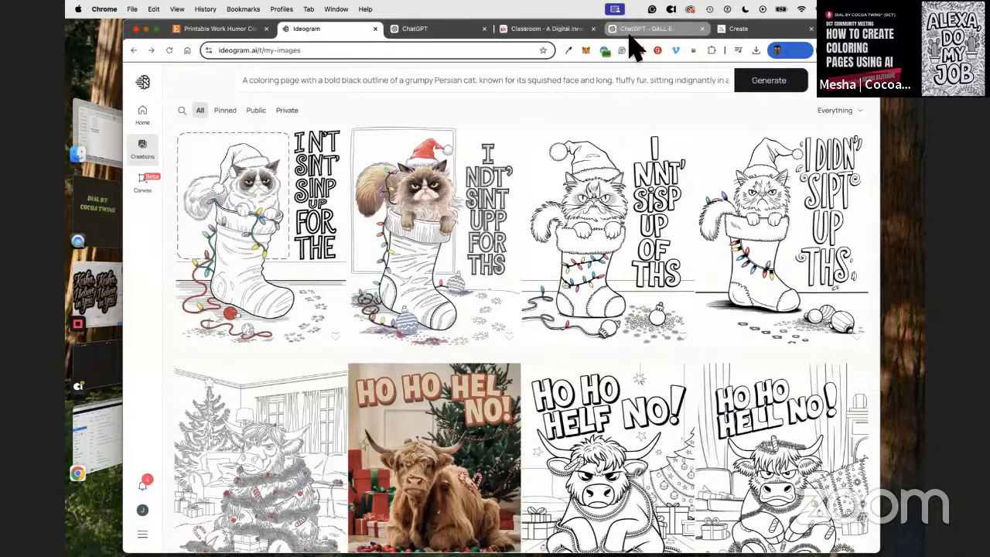
# Step: Switch to the DALL·E chat and reply "please begin" so it retries the Persian cat coloring page
pyautogui.click(630, 31)
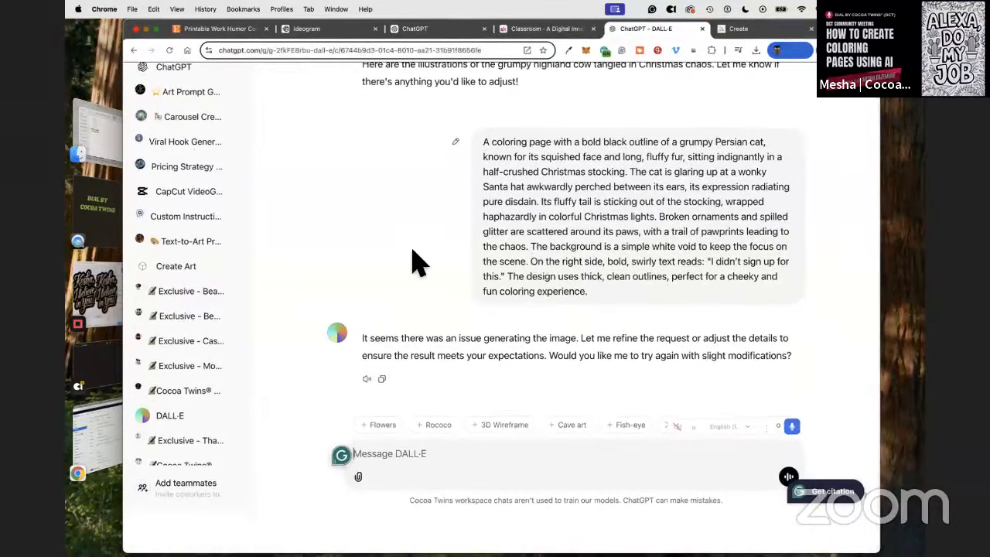
pyautogui.scroll(1, 482, 326)
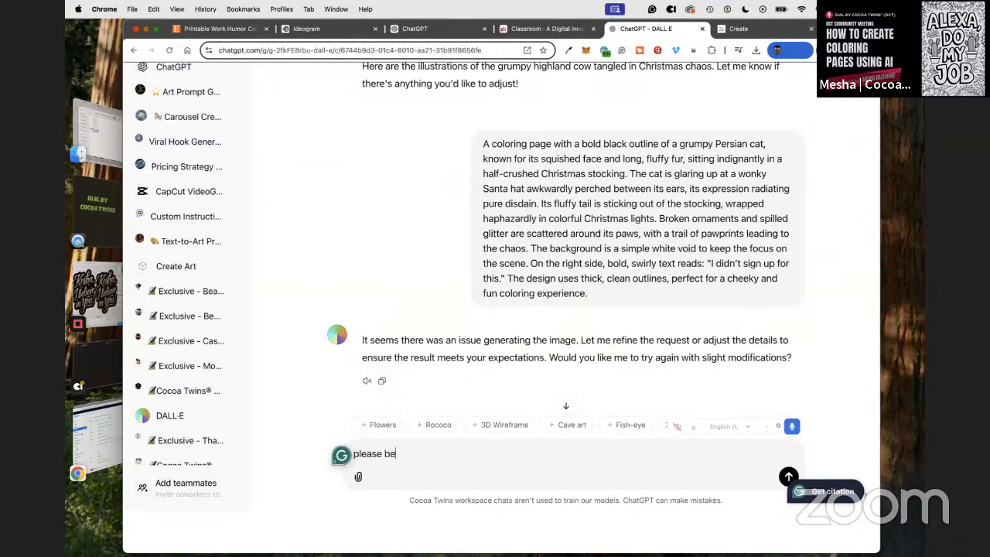
pyautogui.press('Return')
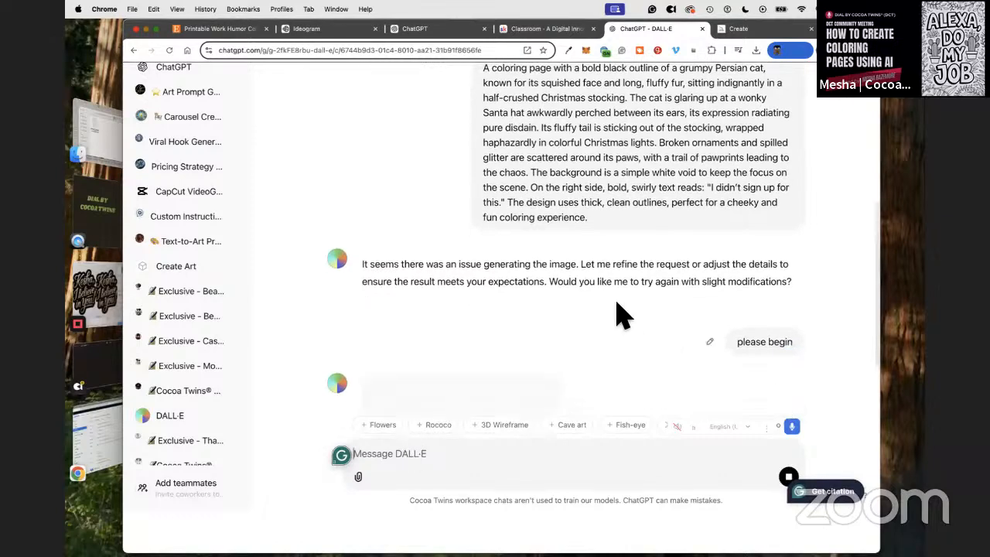
# Step: Switch to Midjourney's creations, dismiss the image settings and open the black-and-white Persian cat stocking image from the newest results
pyautogui.click(758, 31)
pyautogui.click(178, 139)
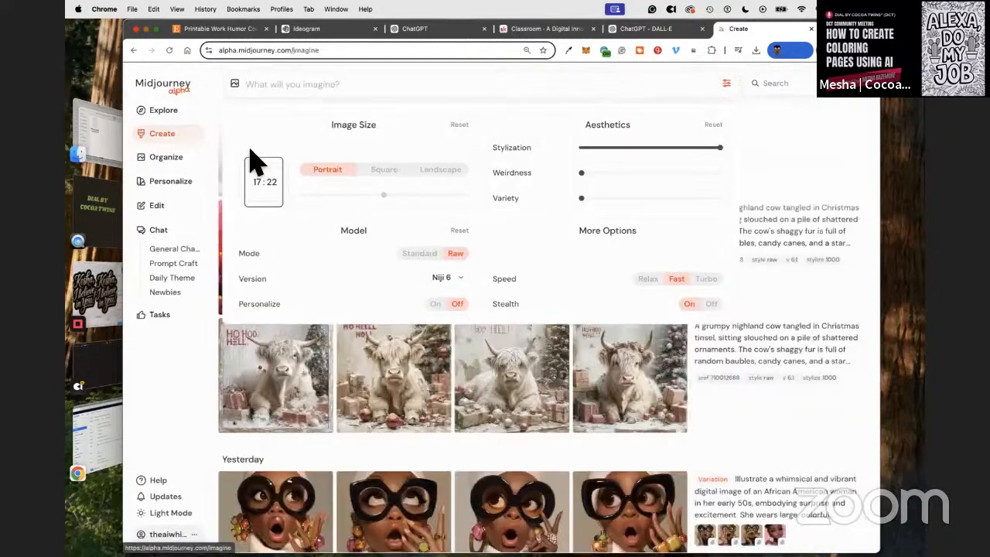
pyautogui.click(397, 86)
pyautogui.click(731, 90)
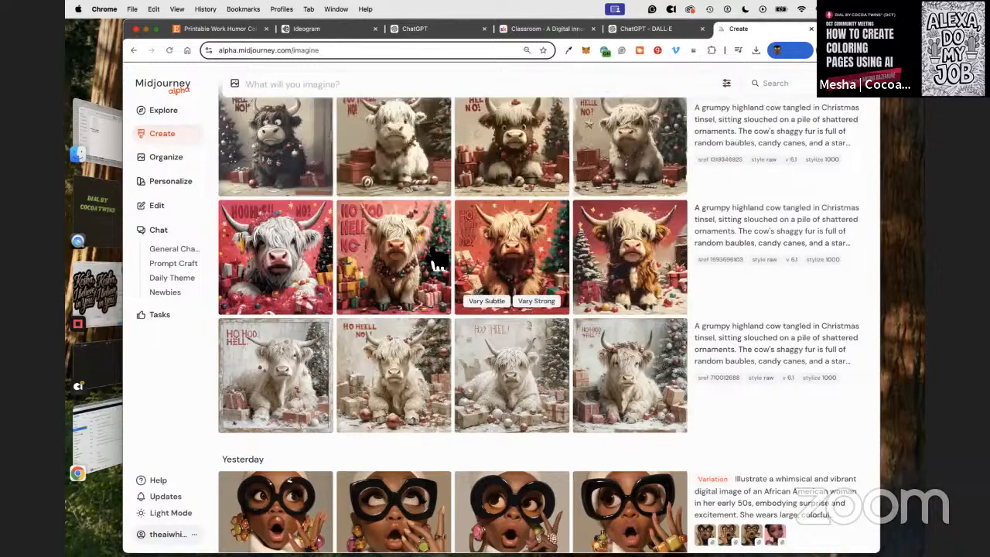
pyautogui.scroll(5, 642, 255)
pyautogui.click(640, 255)
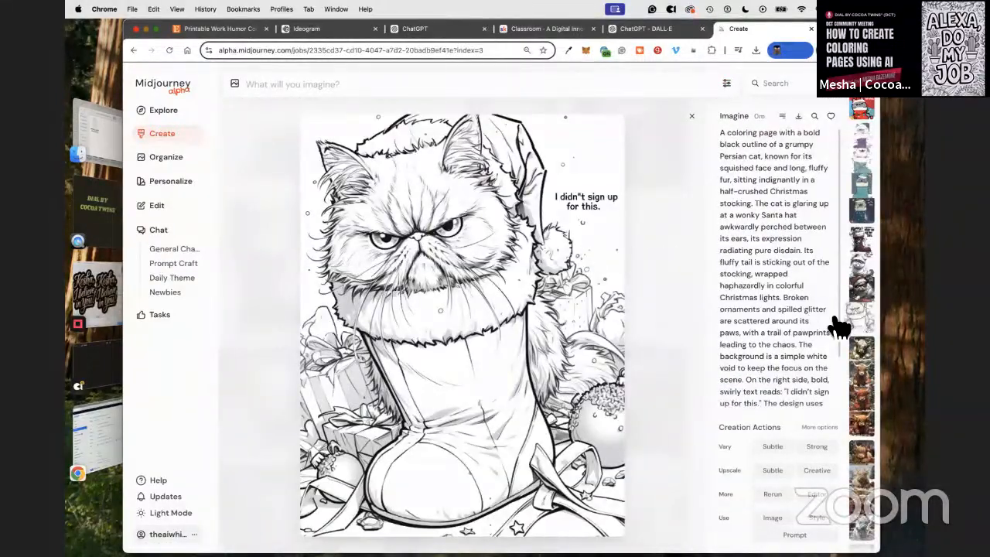
# Step: Examine selected Persian cat images from the different Midjourney style batches, including the teal stocking and red background versions
pyautogui.click(865, 299)
pyautogui.click(865, 299)
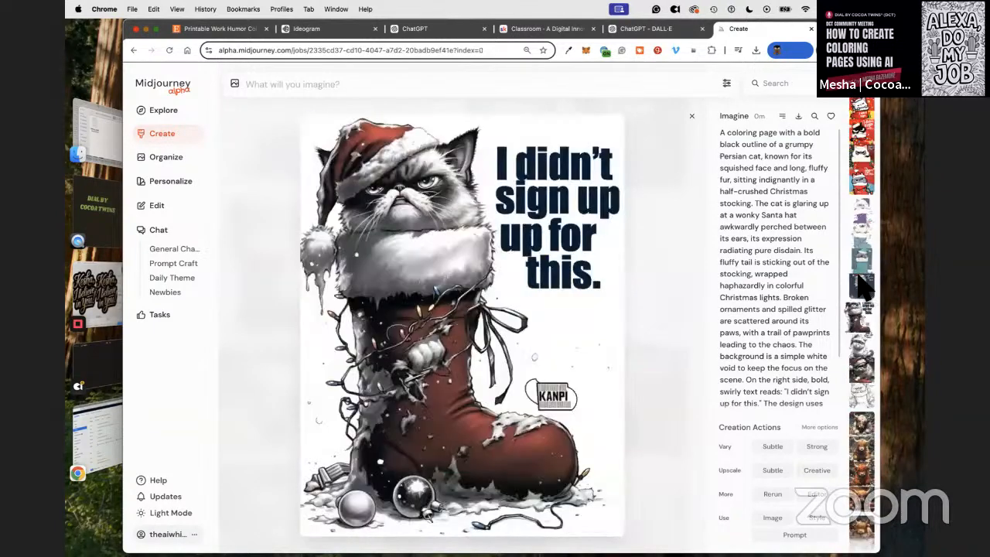
pyautogui.click(865, 265)
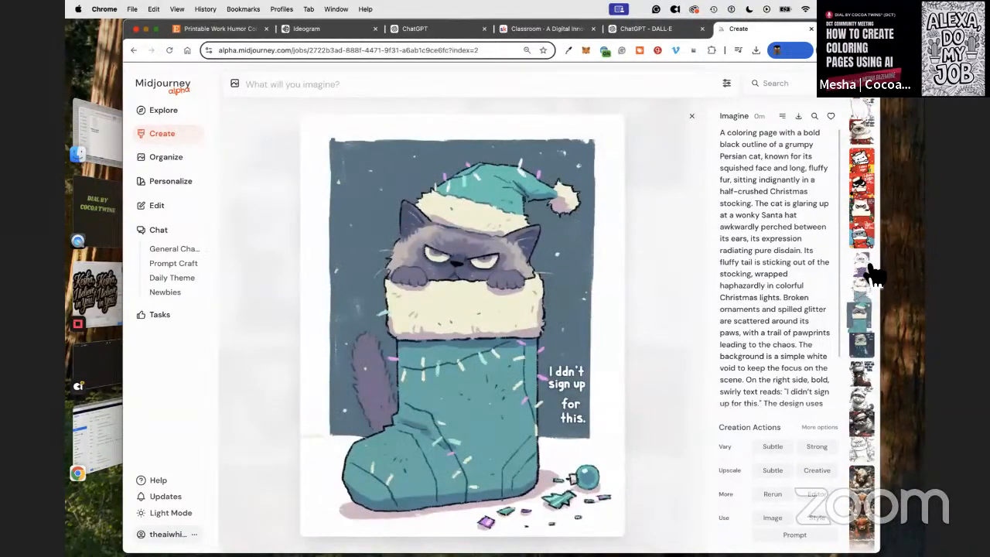
pyautogui.click(870, 267)
pyautogui.click(868, 232)
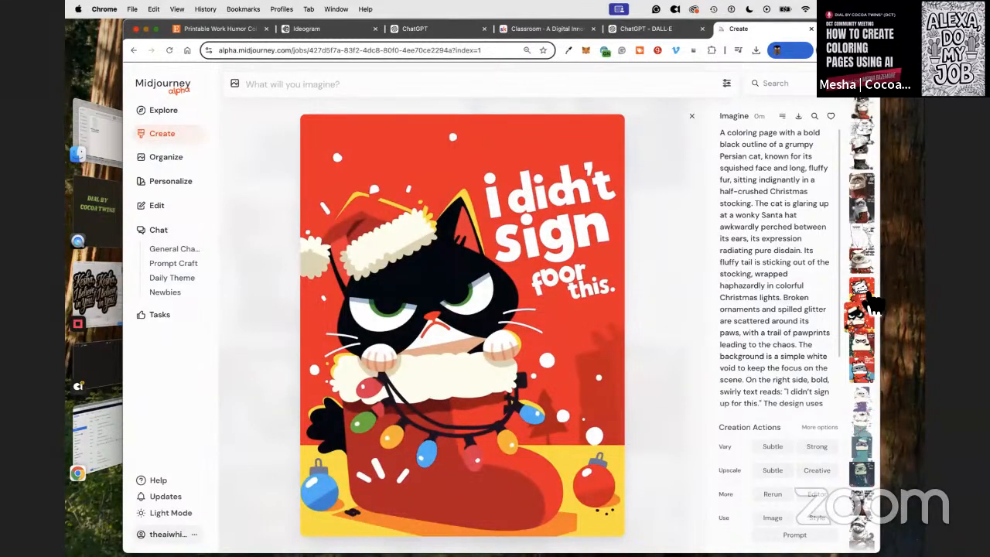
pyautogui.click(861, 309)
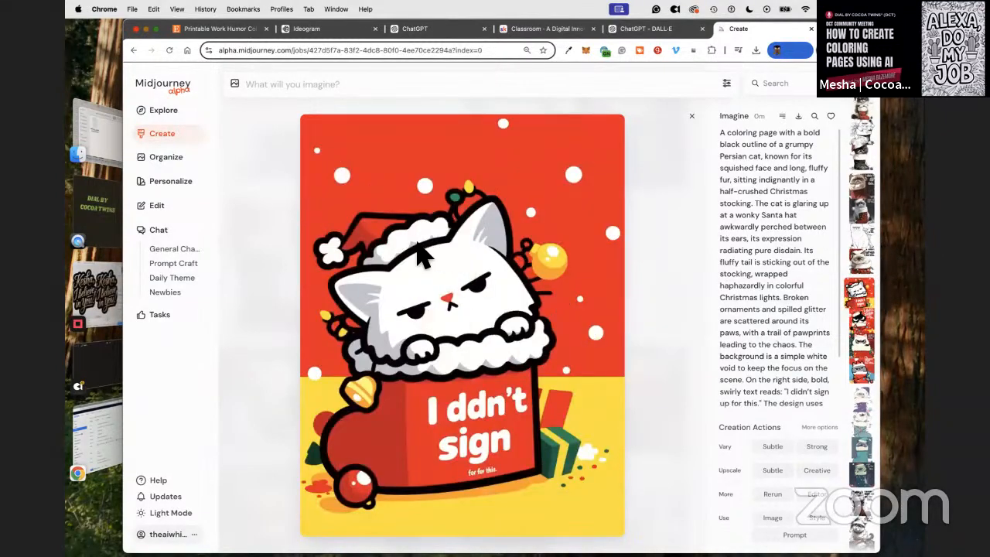
pyautogui.click(865, 373)
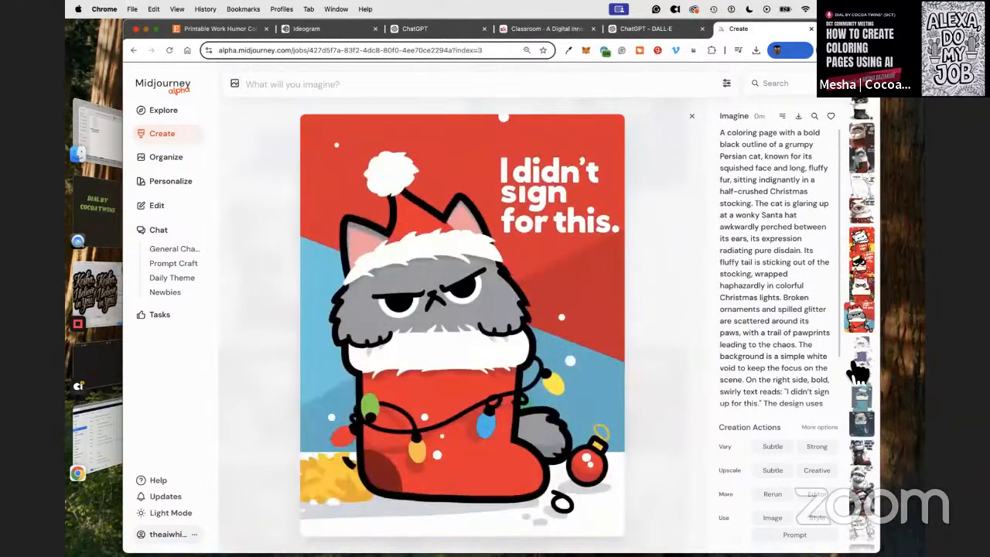
pyautogui.click(853, 229)
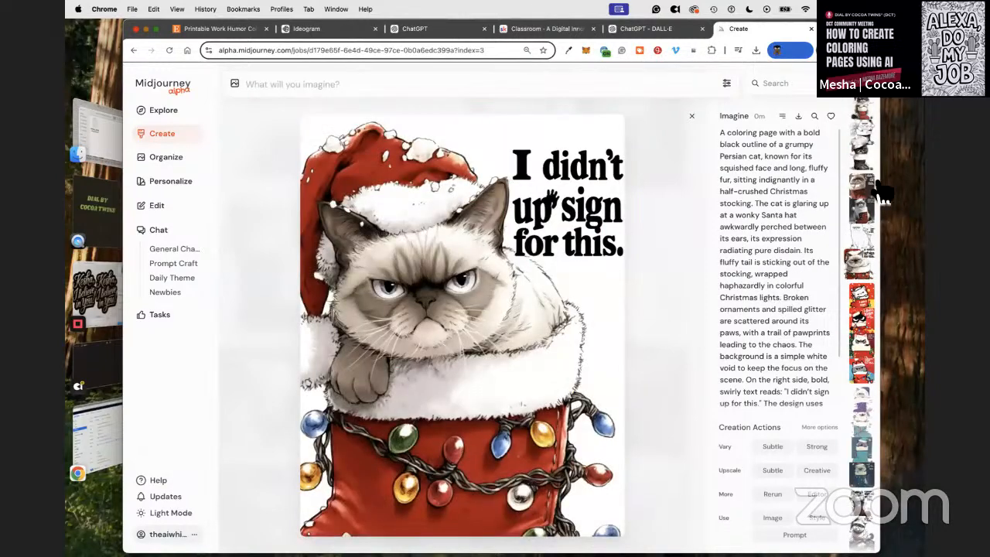
# Step: Browse the enlarged Midjourney Persian cat images one by one, comparing their outlines, coloring and the "I didn't sign up for this" lettering
pyautogui.press('Left')
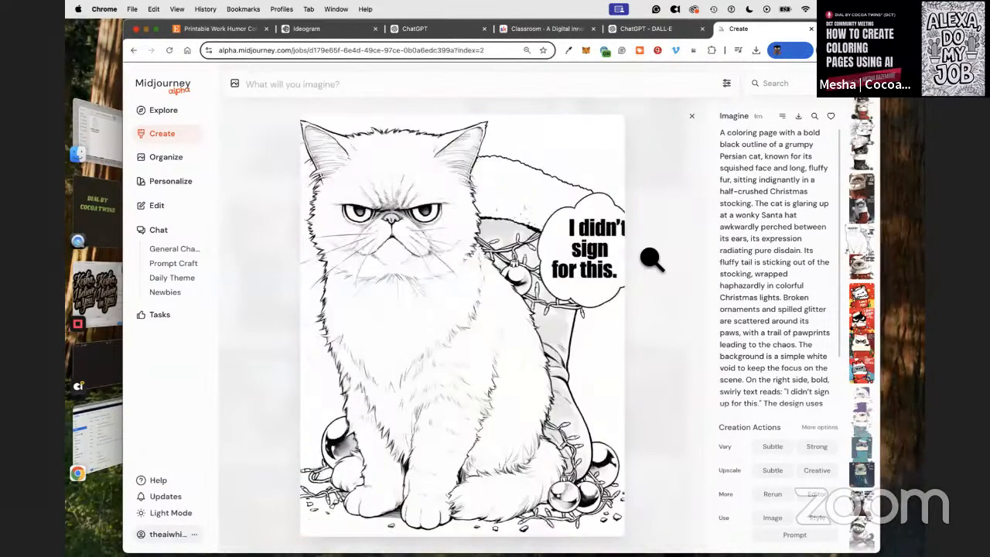
pyautogui.press('Left')
pyautogui.press('Left')
pyautogui.press('Left')
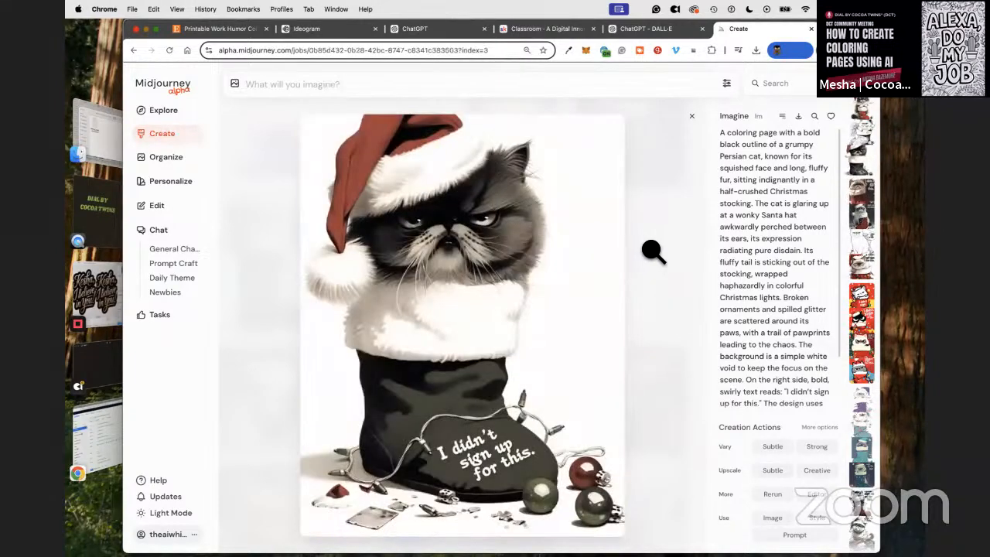
pyautogui.press('Left')
pyautogui.press('Left')
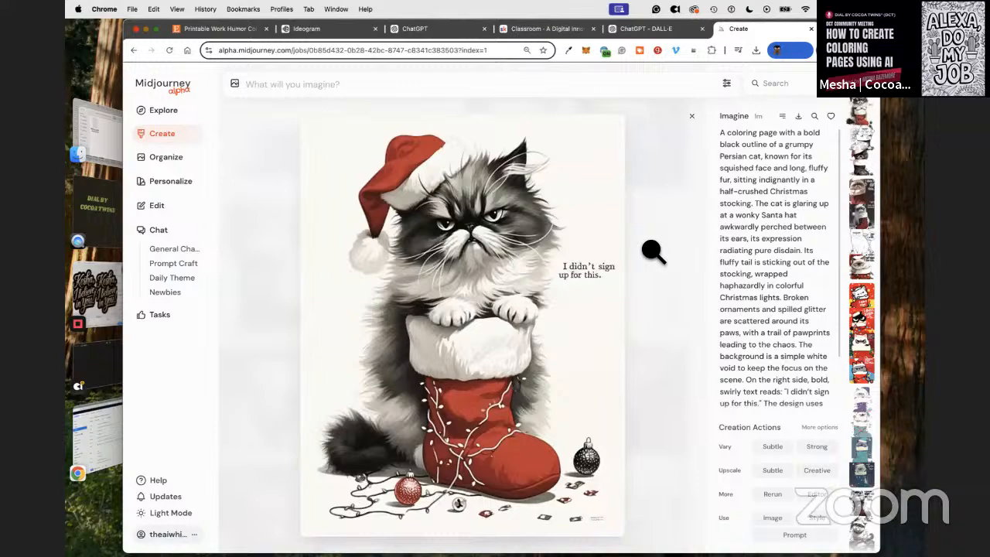
pyautogui.press('Left')
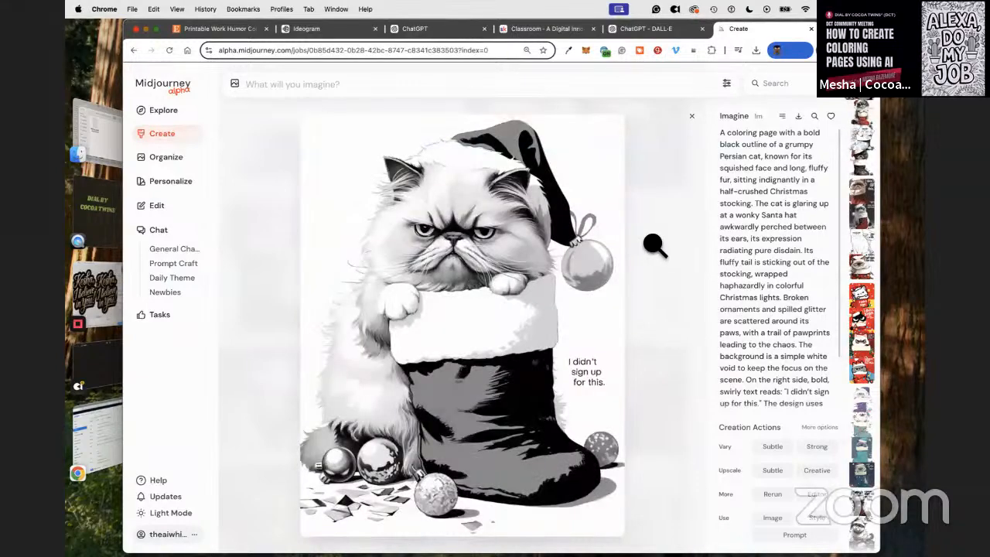
pyautogui.press('Left')
pyautogui.press('Left')
pyautogui.press('Left')
pyautogui.press('Left')
pyautogui.press('Left')
pyautogui.press('Left')
pyautogui.press('Left')
pyautogui.press('Left')
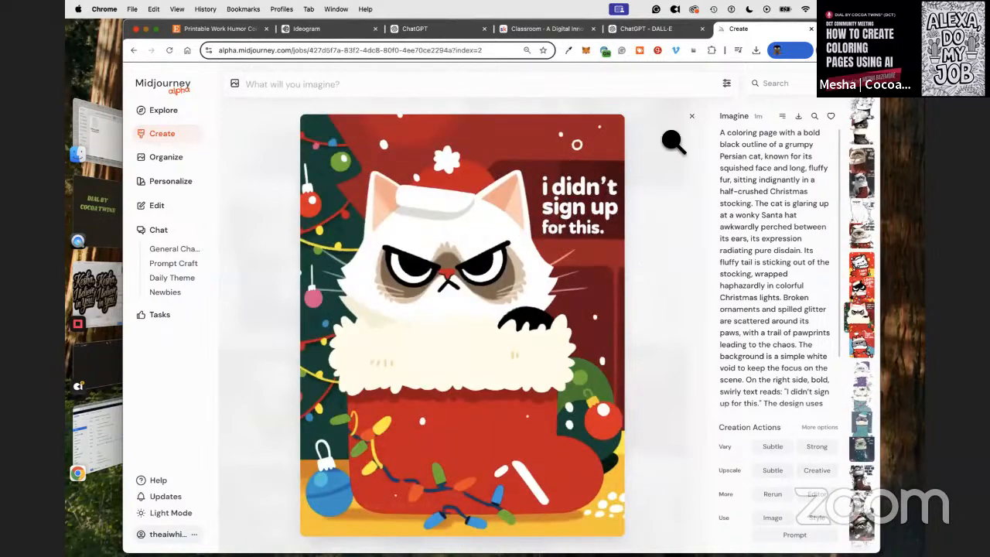
pyautogui.press('Left')
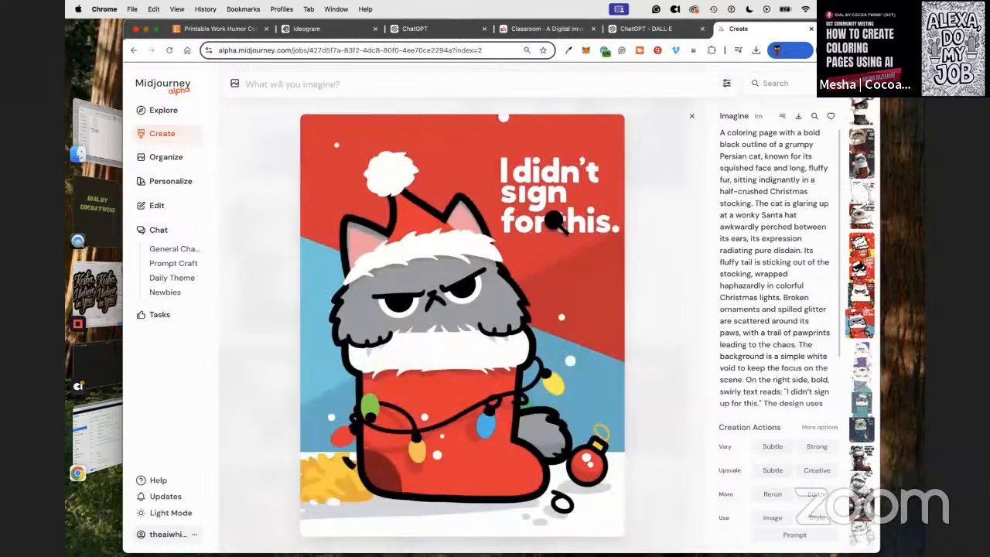
pyautogui.press('Right')
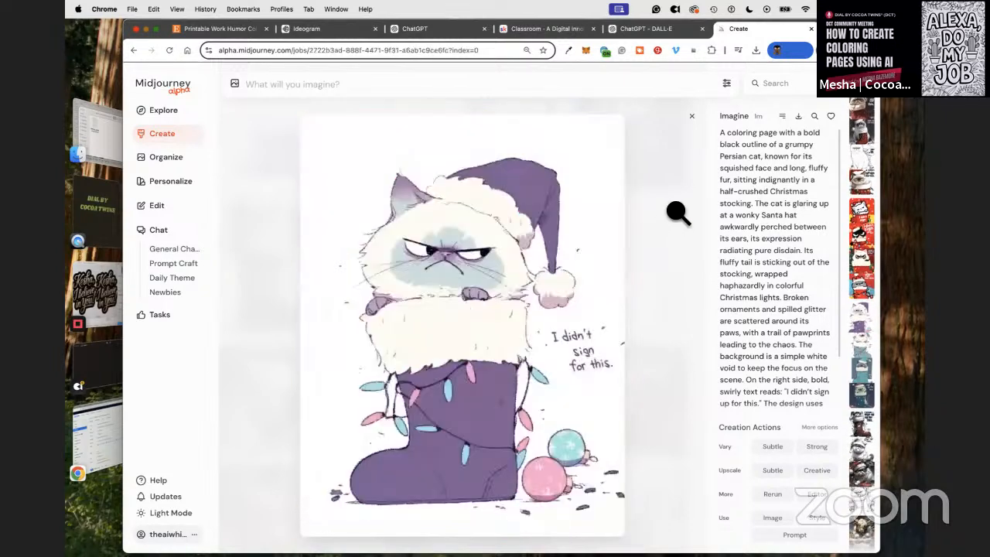
pyautogui.press('Left')
pyautogui.press('Left')
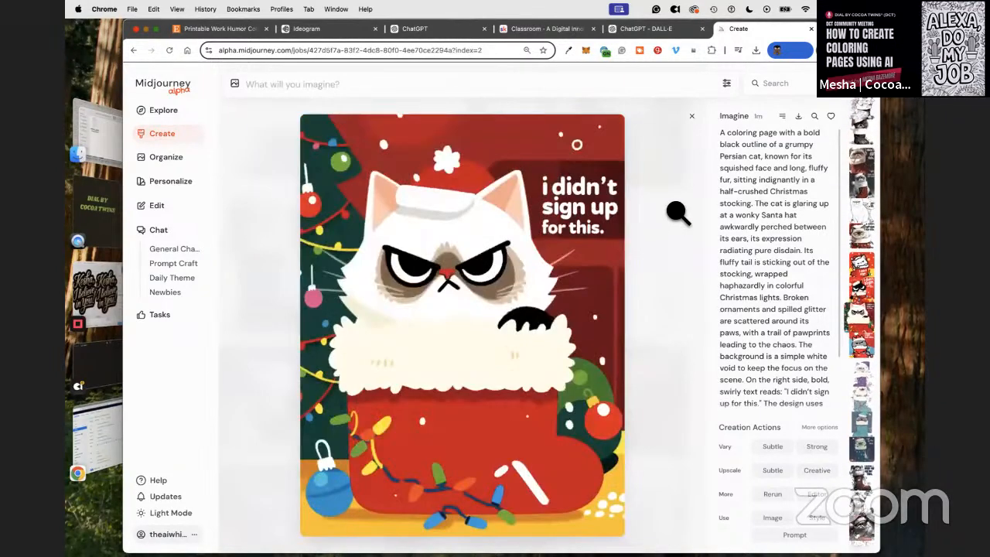
pyautogui.press('Left')
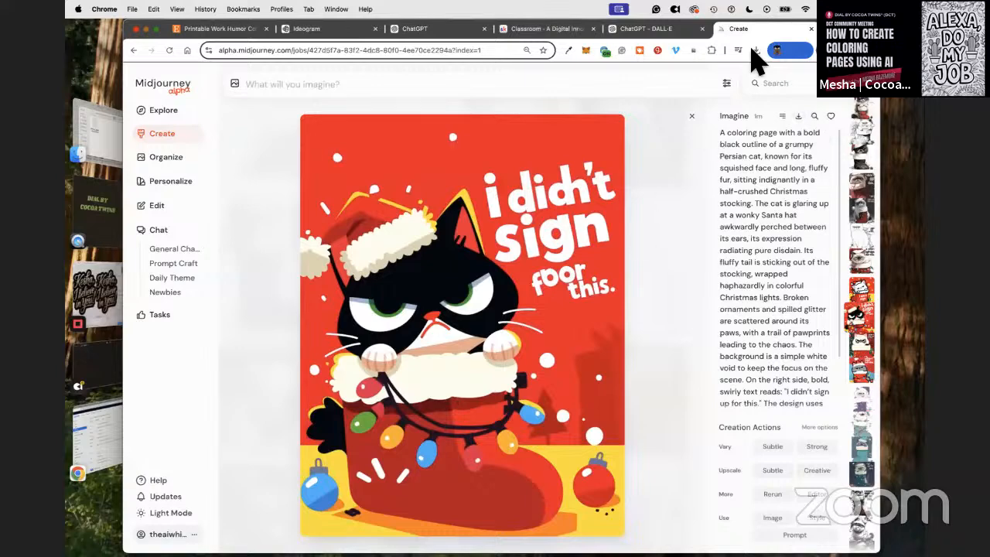
# Step: Open Canva in a new browser tab and create a blank custom-size design of 8.5 × 11 in
pyautogui.click(756, 51)
pyautogui.press('super+t')
pyautogui.write('canva')
pyautogui.press('Return')
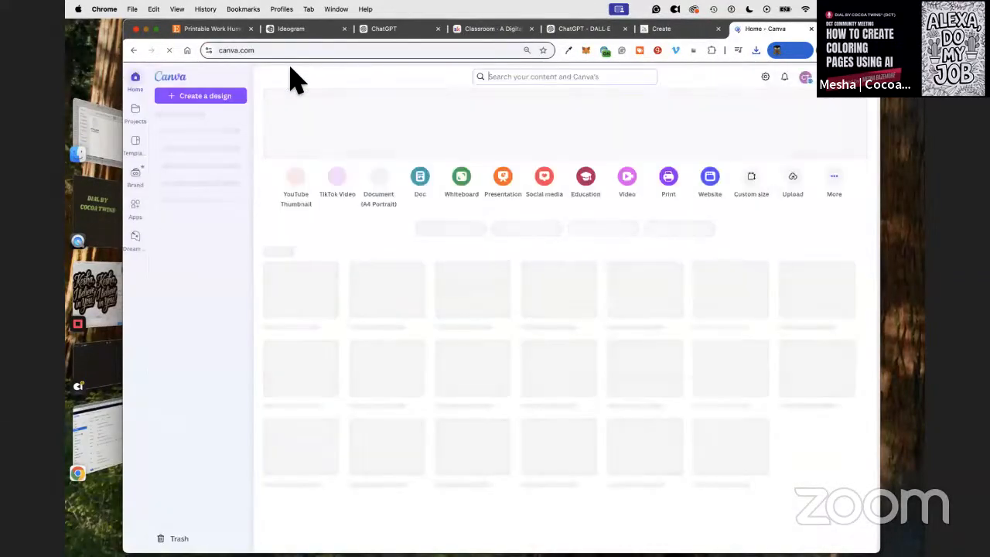
pyautogui.click(220, 98)
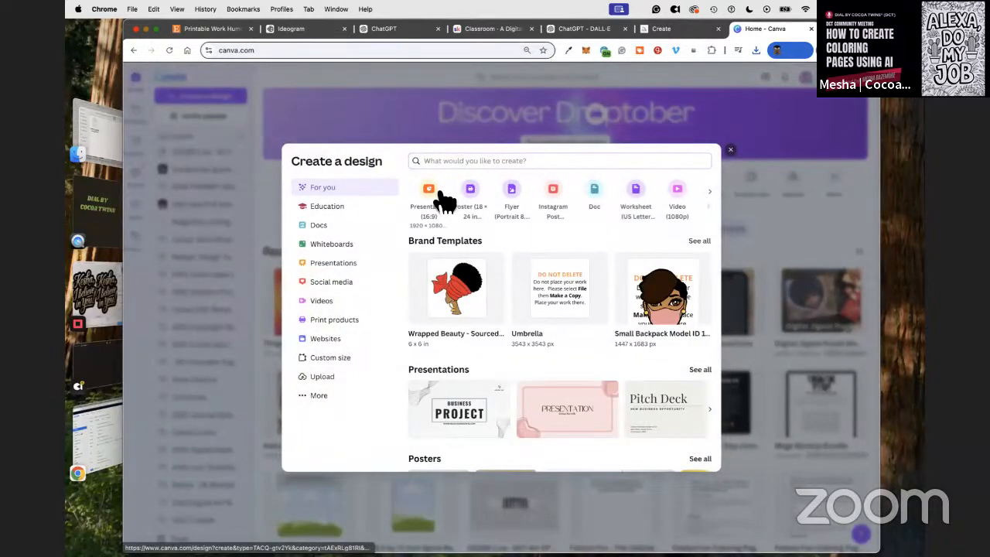
pyautogui.click(332, 360)
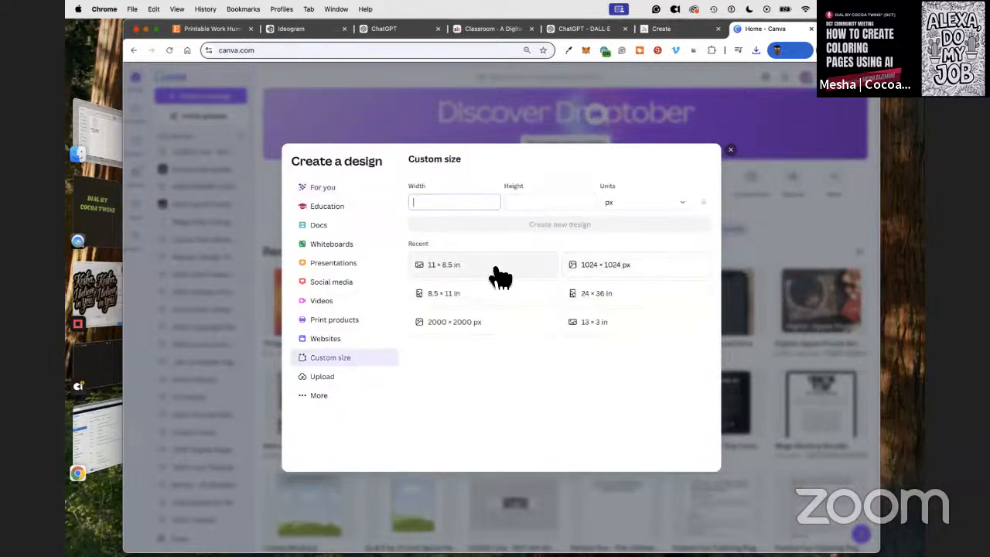
pyautogui.click(467, 295)
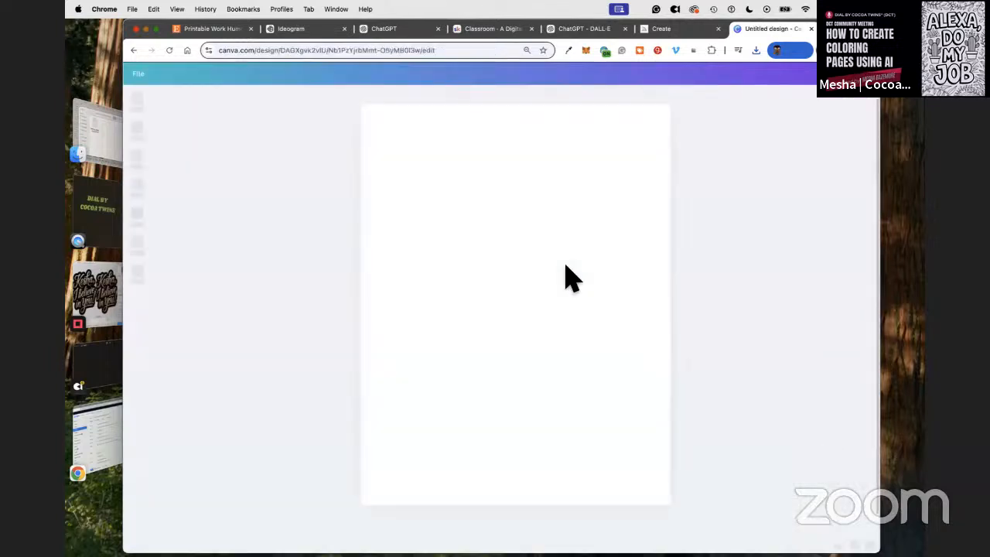
pyautogui.rightClick(464, 227)
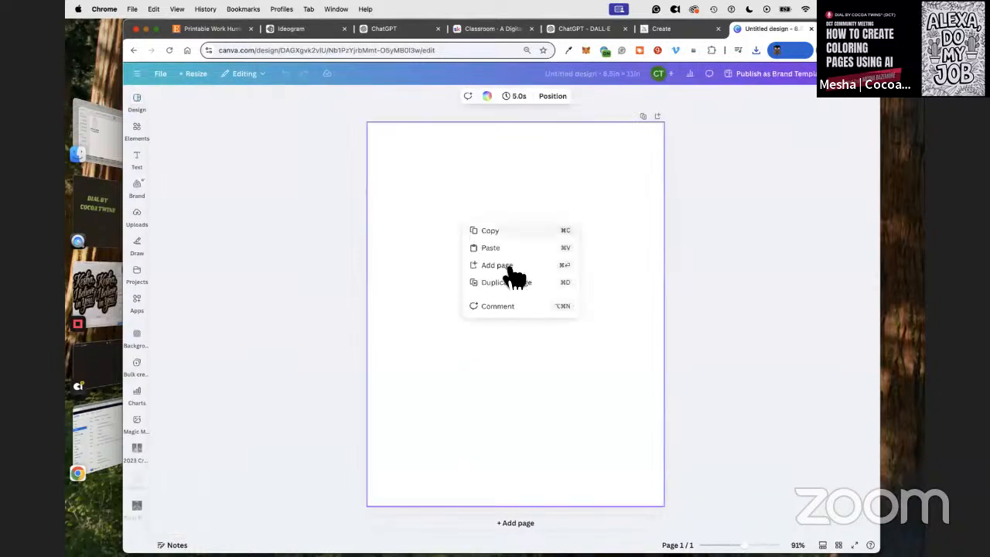
pyautogui.click(495, 249)
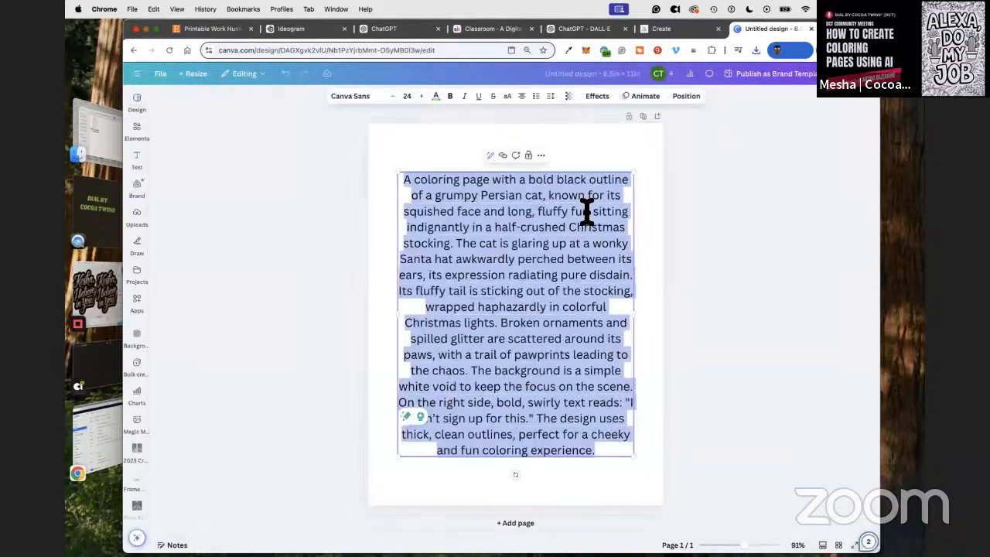
pyautogui.press('BackSpace')
# Step: Copy the red-background black cat stocking image from Midjourney and paste it onto the blank 8.5 × 11 in Canva page
pyautogui.click(586, 28)
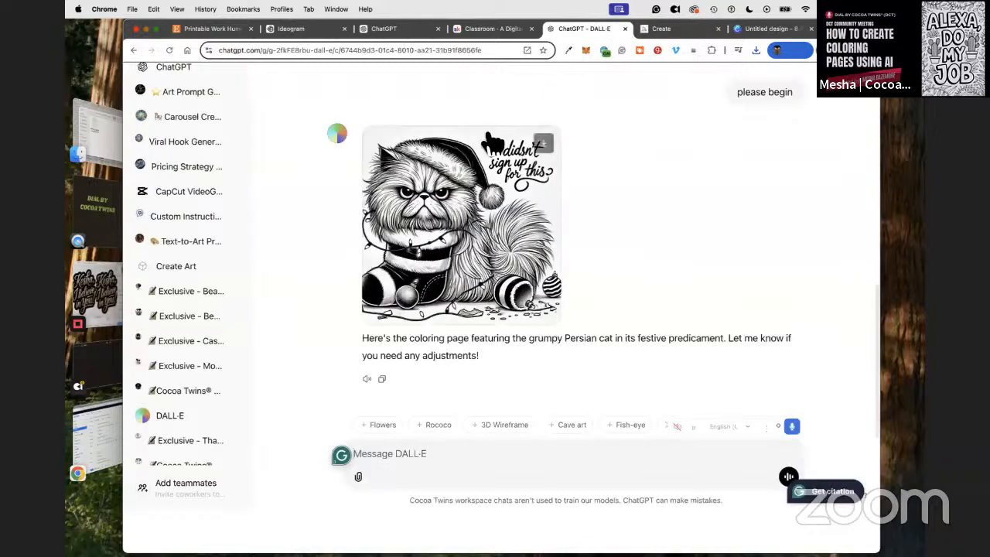
pyautogui.click(398, 31)
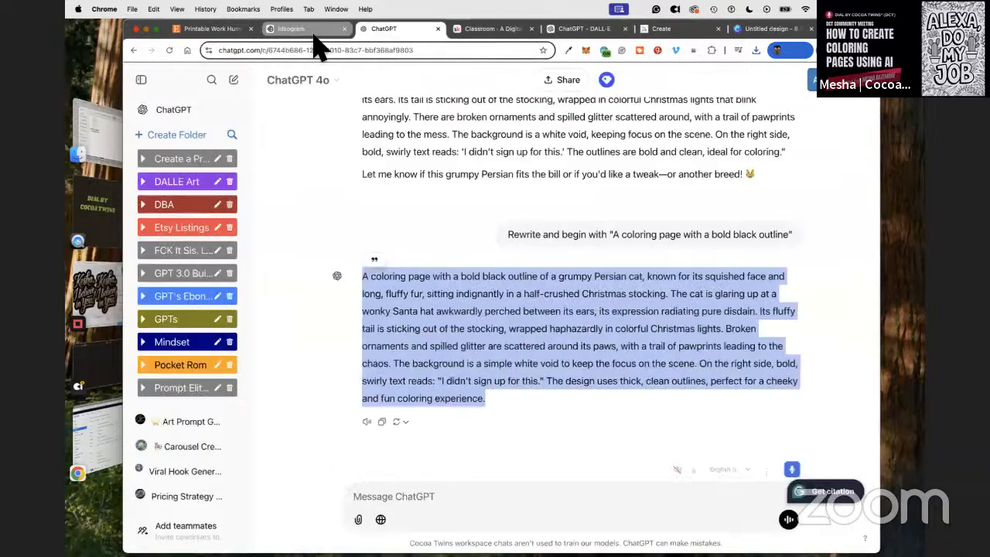
pyautogui.click(663, 34)
pyautogui.rightClick(480, 212)
pyautogui.click(513, 258)
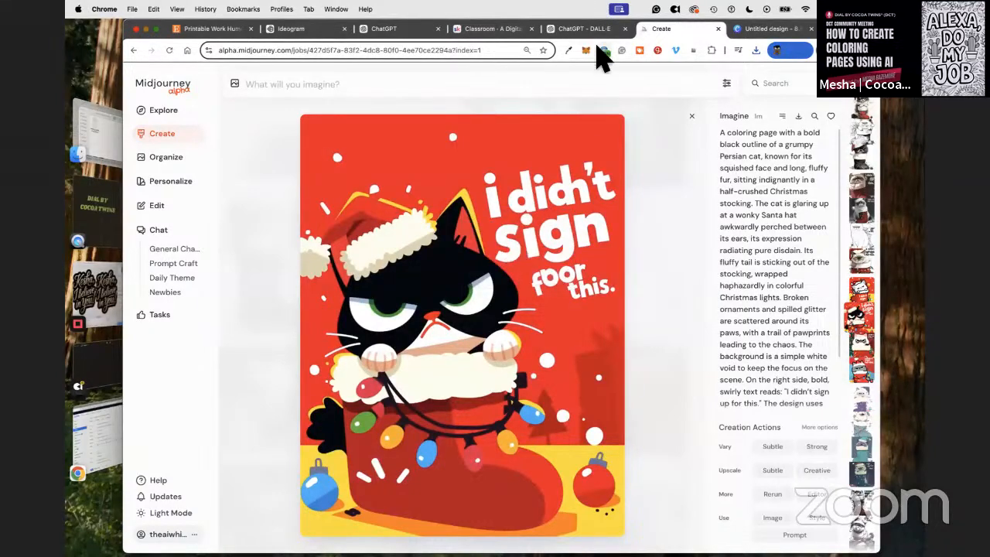
pyautogui.click(764, 28)
pyautogui.rightClick(504, 173)
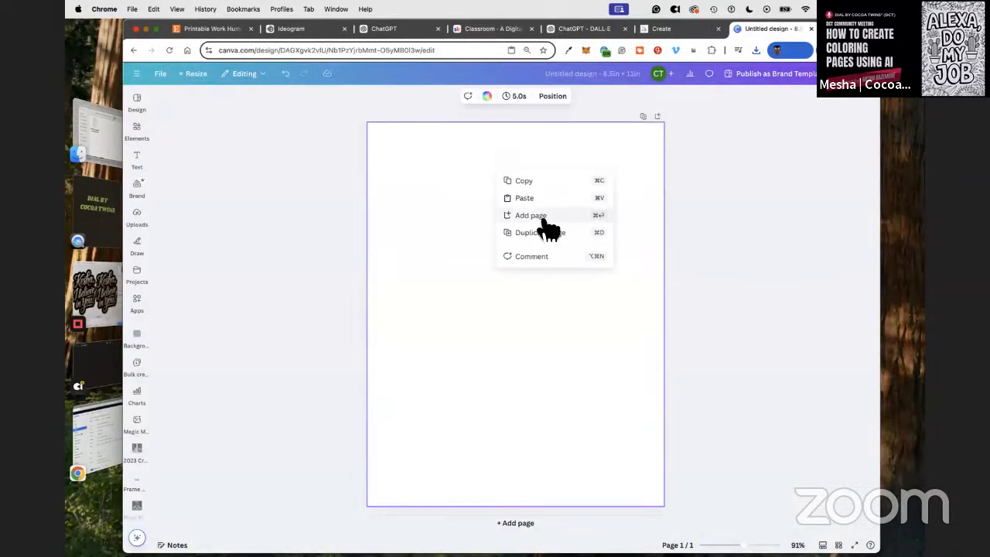
pyautogui.click(540, 199)
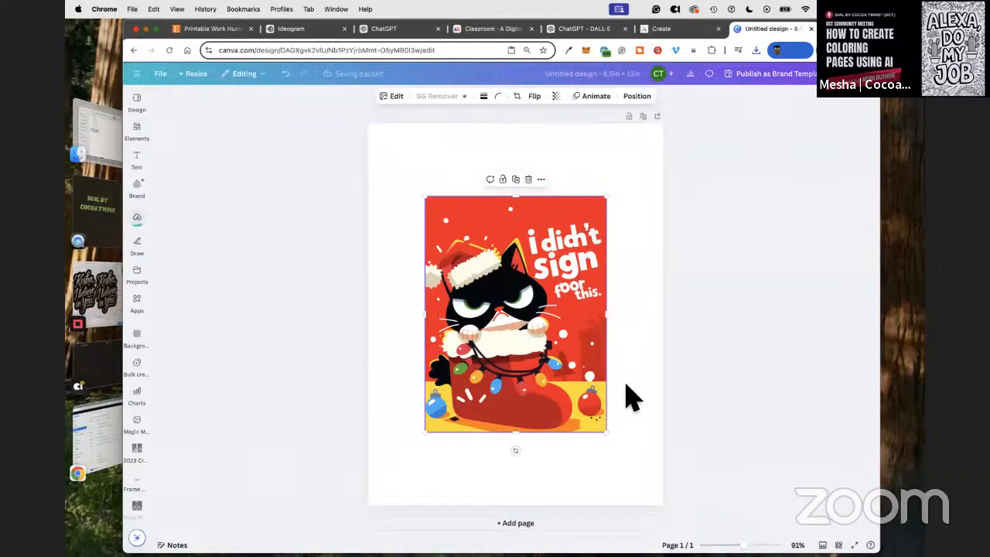
# Step: Erase the "I didn't sign foor this." lettering from the cat image with Magic Eraser, using a brush size of 52
pyautogui.scroll(5, 633, 246)
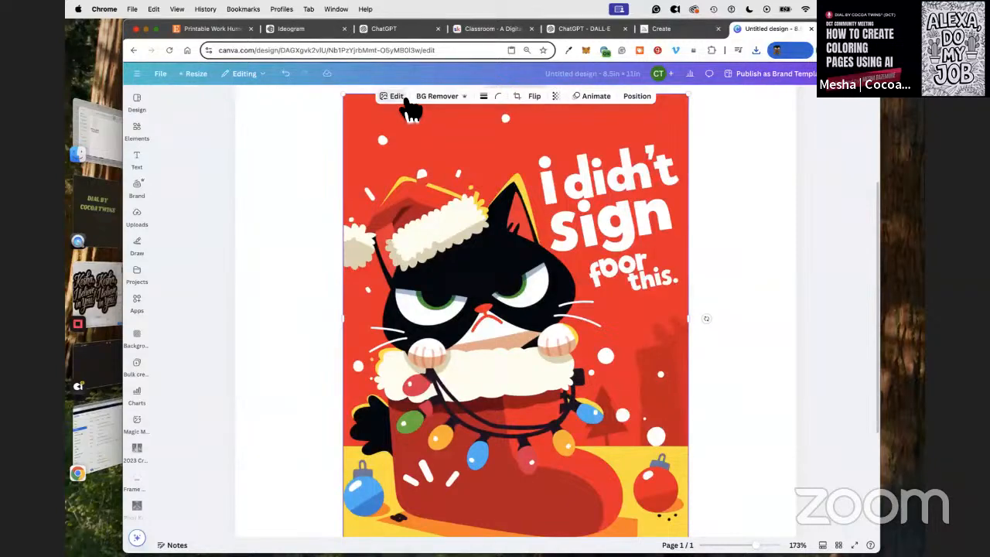
pyautogui.click(396, 97)
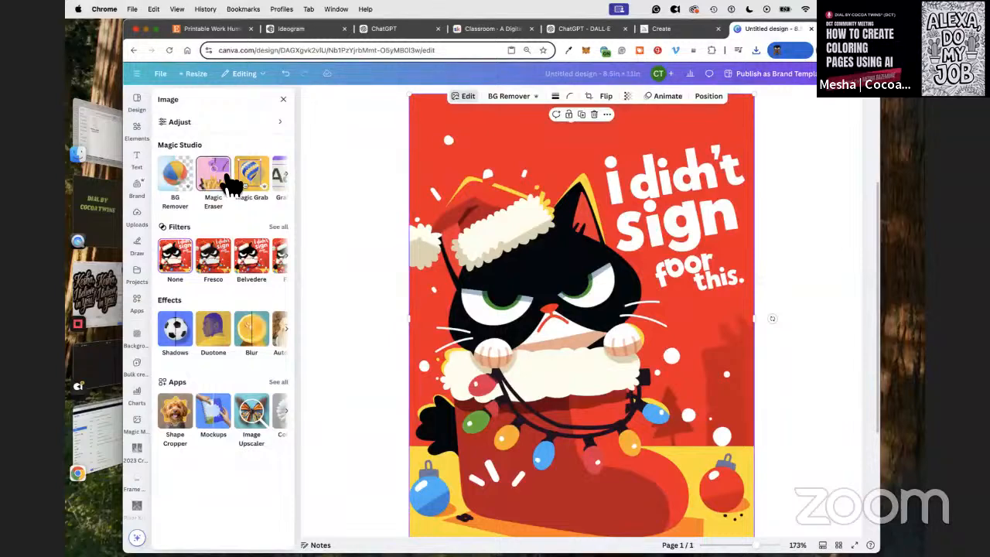
pyautogui.click(214, 179)
pyautogui.moveTo(180, 172); pyautogui.dragTo(213, 172)
pyautogui.moveTo(735, 147)
pyautogui.mouseDown()
pyautogui.moveTo(729, 243)
pyautogui.moveTo(704, 259)
pyautogui.moveTo(682, 257)
pyautogui.moveTo(640, 220)
pyautogui.moveTo(708, 164)
pyautogui.moveTo(623, 162)
pyautogui.moveTo(631, 205)
pyautogui.moveTo(681, 224)
pyautogui.moveTo(646, 225)
pyautogui.moveTo(648, 214)
pyautogui.moveTo(702, 214)
pyautogui.moveTo(697, 224)
pyautogui.mouseUp()
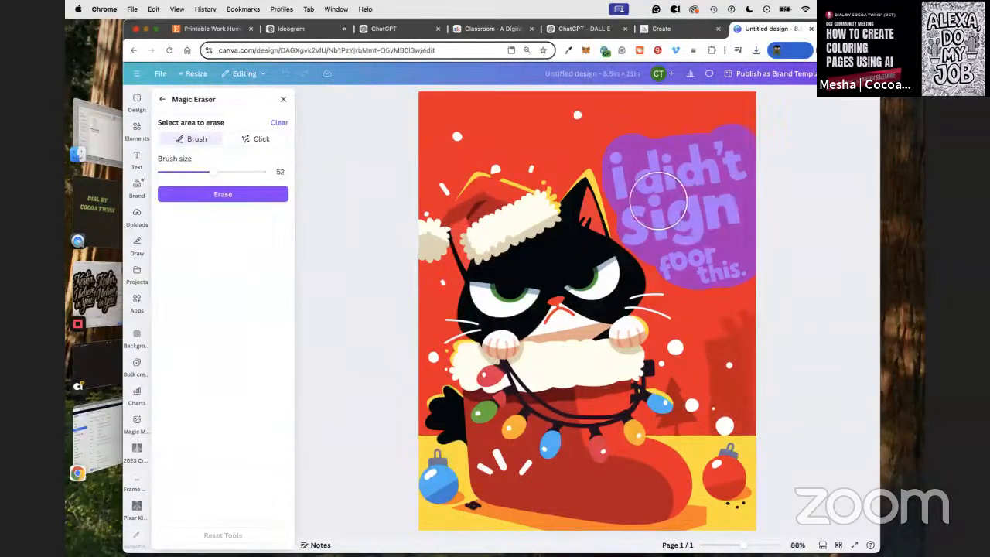
pyautogui.click(222, 197)
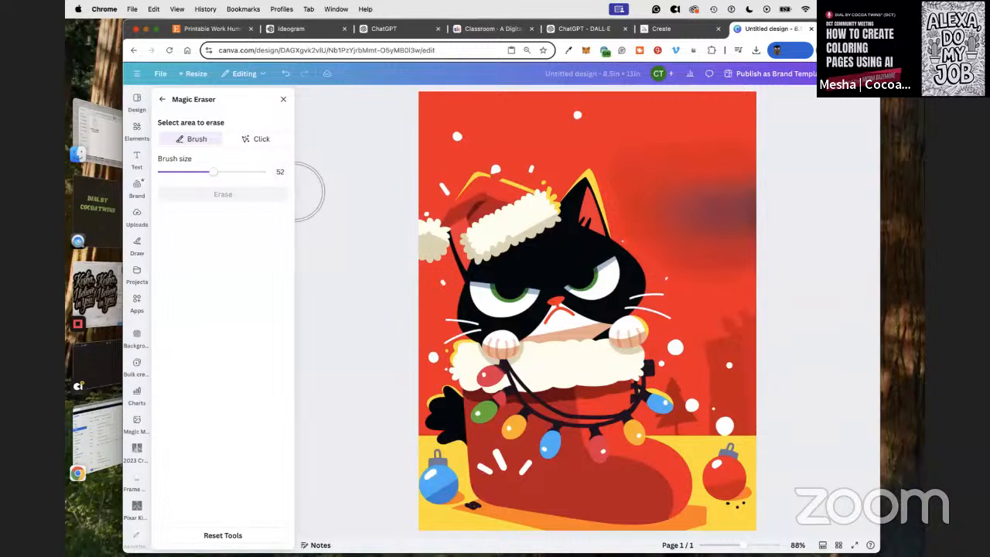
# Step: Erase the dark smudge remaining in the red background beside the cat with Magic Eraser and finish erasing
pyautogui.moveTo(643, 120)
pyautogui.mouseDown()
pyautogui.moveTo(642, 211)
pyautogui.moveTo(670, 232)
pyautogui.moveTo(757, 241)
pyautogui.mouseUp()
pyautogui.moveTo(682, 124); pyautogui.dragTo(783, 207)
pyautogui.moveTo(725, 142)
pyautogui.mouseDown()
pyautogui.moveTo(747, 177)
pyautogui.moveTo(730, 115)
pyautogui.moveTo(680, 106)
pyautogui.moveTo(640, 131)
pyautogui.mouseUp()
pyautogui.click(255, 196)
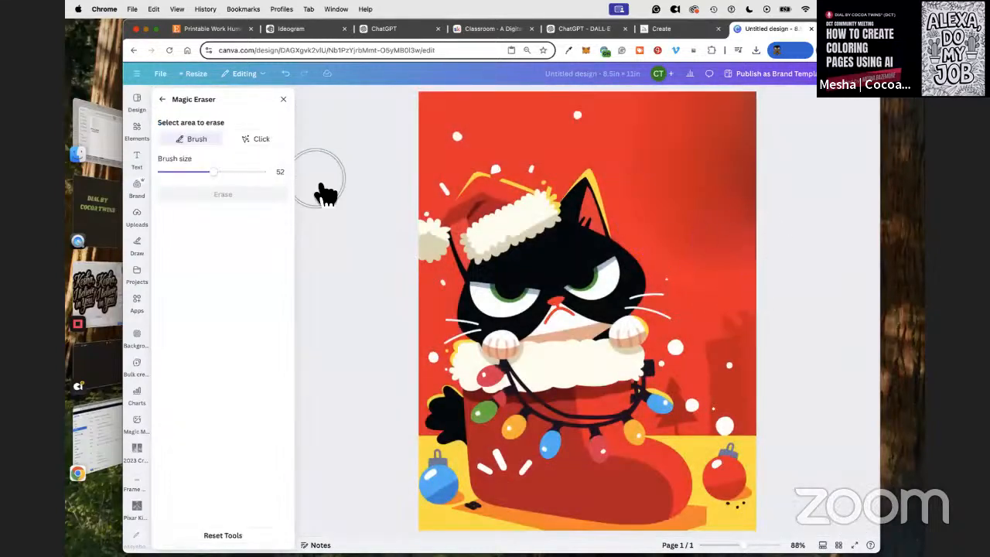
pyautogui.click(160, 99)
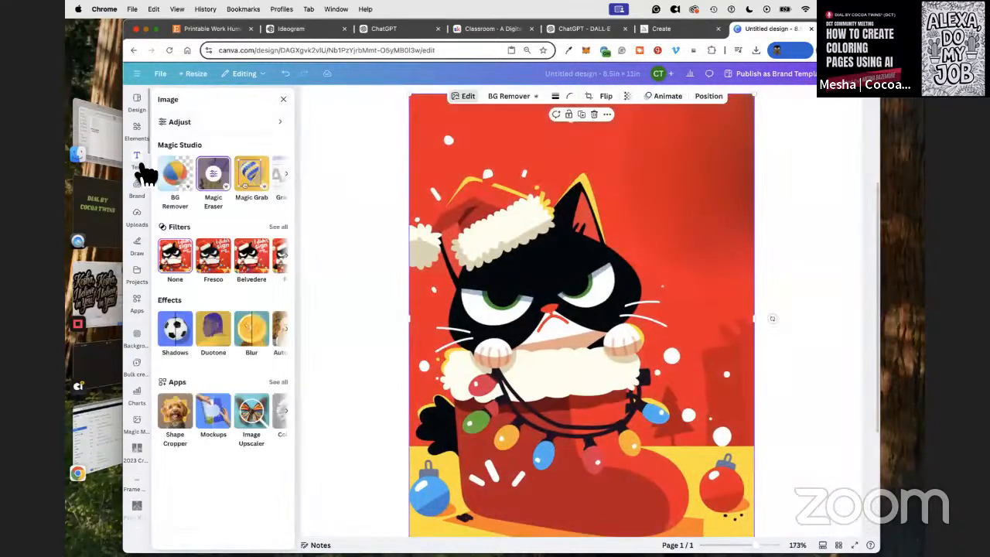
# Step: Add the "BIG sale" font combination and place it, scaled down, in the image's upper-right area over the cleared red background
pyautogui.click(137, 161)
pyautogui.click(188, 384)
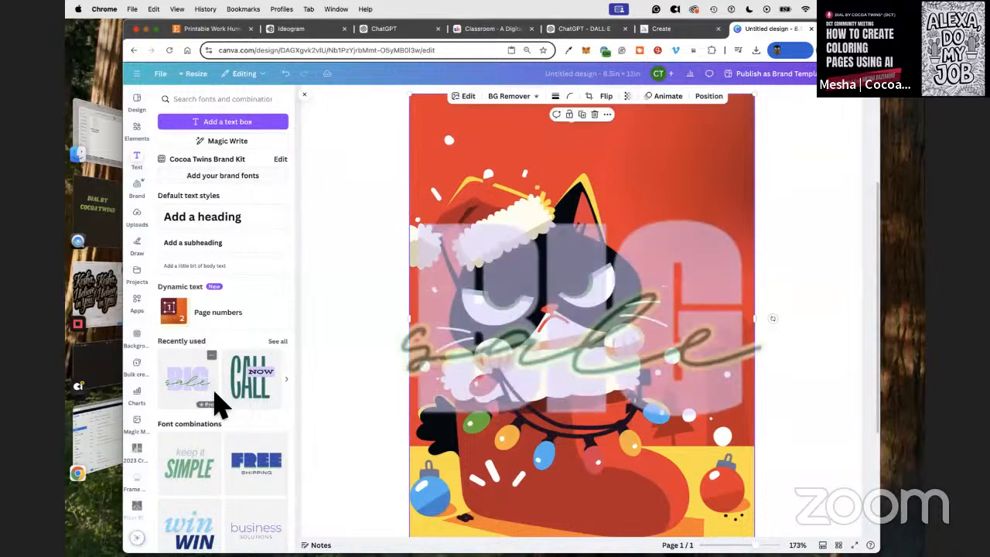
pyautogui.moveTo(593, 346); pyautogui.dragTo(654, 226)
pyautogui.click(427, 138)
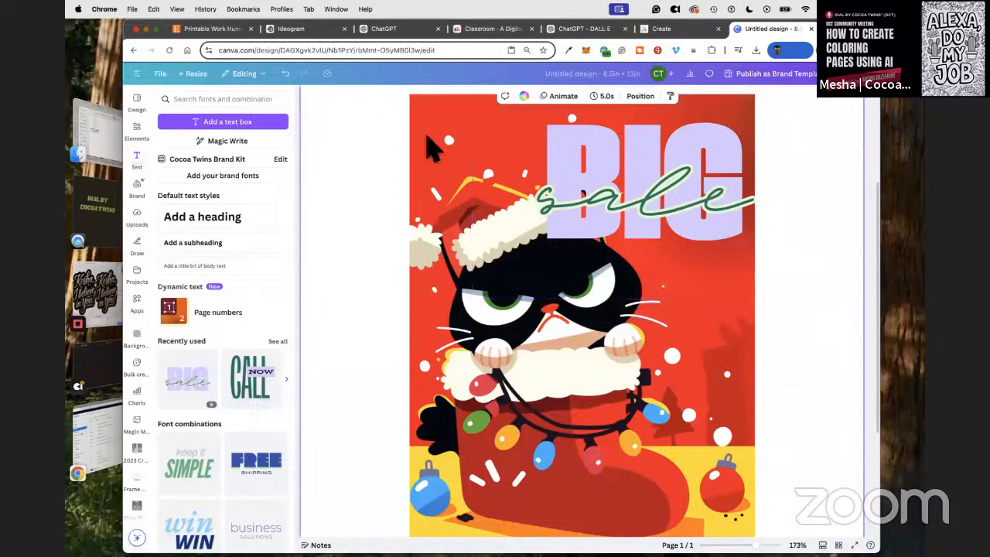
# Step: Compare the grumpy Persian cat results in Ideogram, DALL·E and Midjourney, looking at their lettering
pyautogui.click(306, 29)
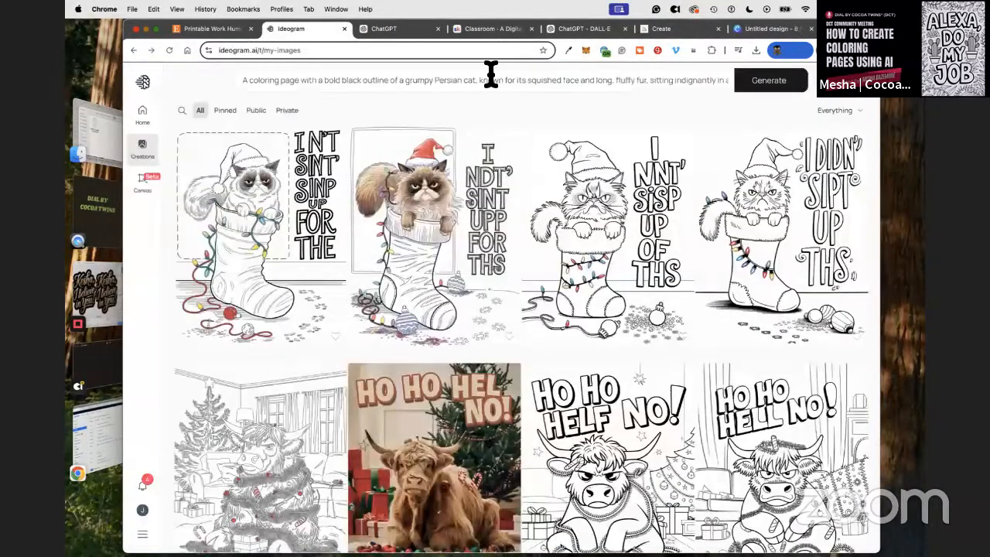
pyautogui.click(579, 29)
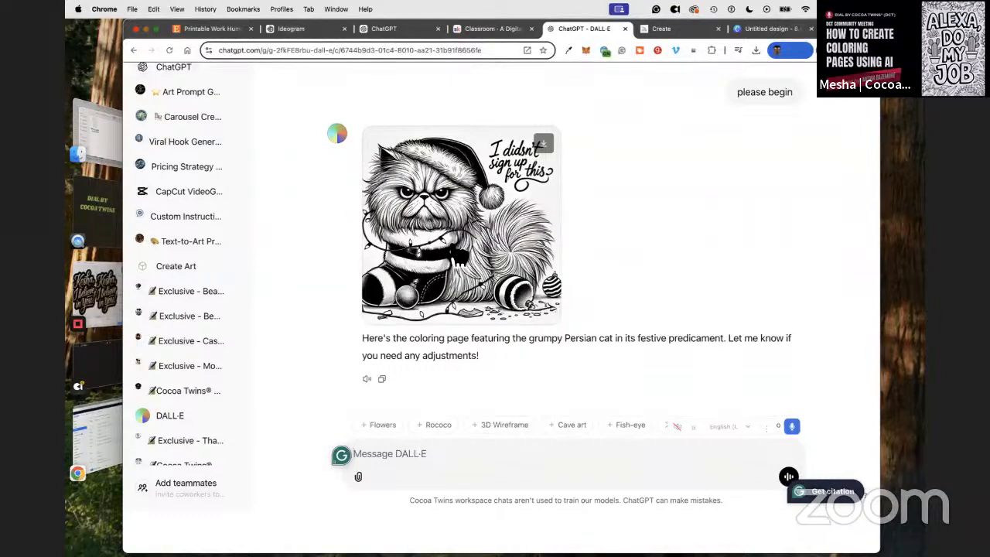
pyautogui.click(673, 31)
pyautogui.click(294, 30)
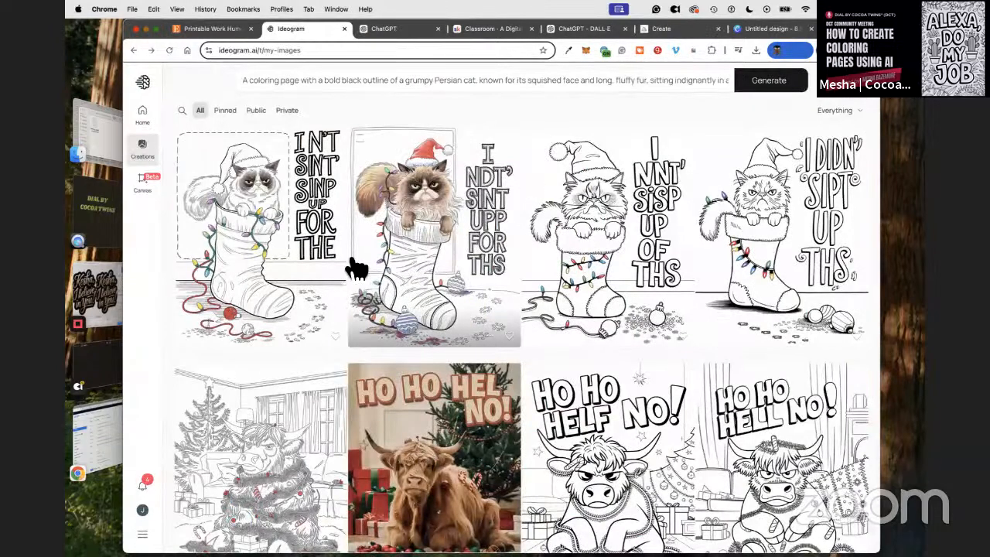
# Step: Ask ChatGPT: "Great job, but please write a new prompt and simplify the prompt"
pyautogui.click(391, 31)
pyautogui.click(447, 508)
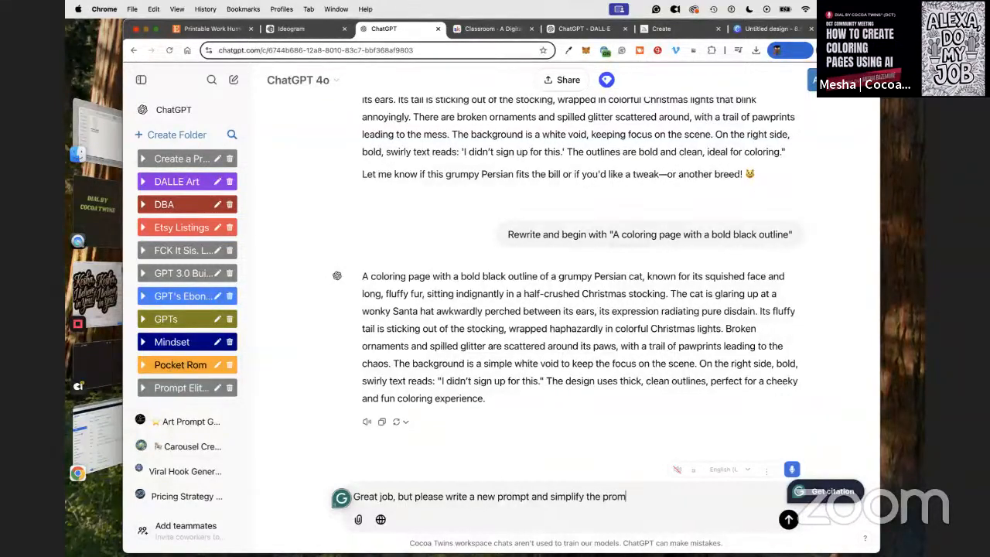
pyautogui.press('Return')
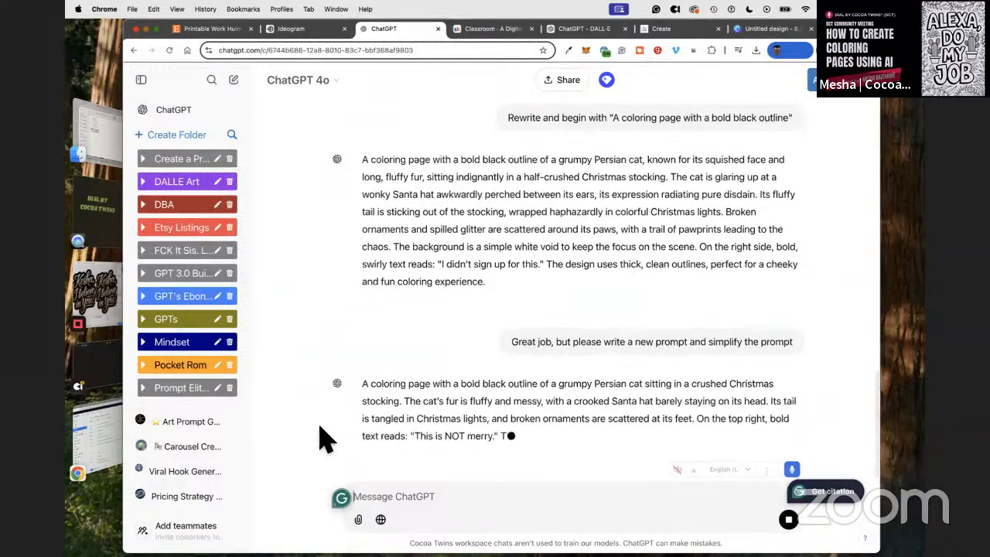
# Step: Copy ChatGPT's simplified "This is NOT merry." Persian cat prompt, replace the existing Ideogram prompt with it and generate the images
pyautogui.moveTo(731, 407); pyautogui.dragTo(370, 350)
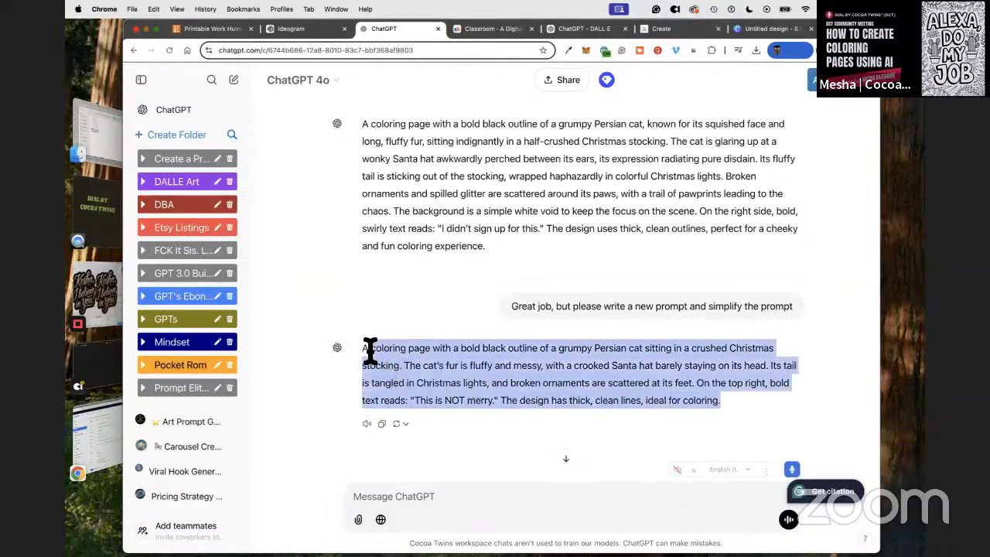
pyautogui.click(298, 30)
pyautogui.rightClick(324, 89)
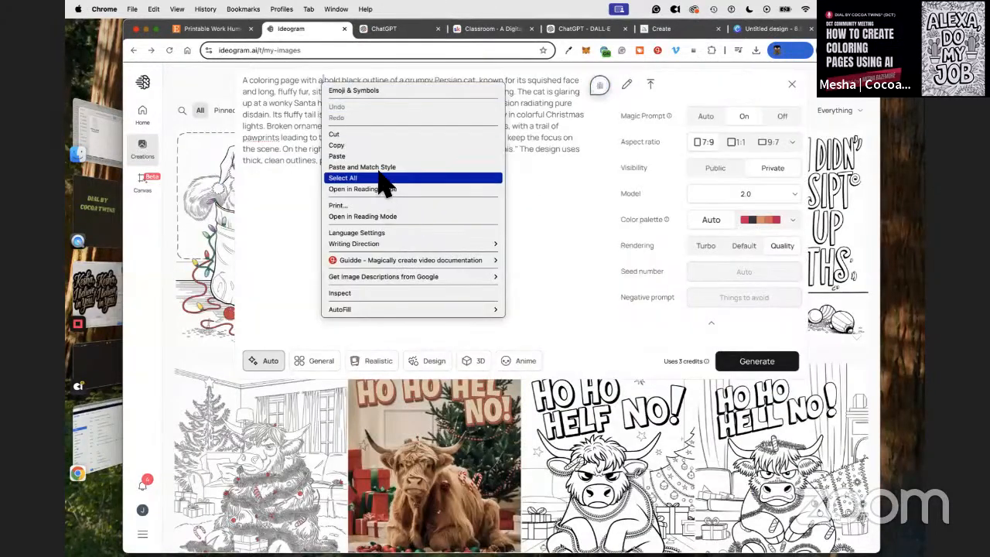
pyautogui.click(430, 176)
pyautogui.press('super+v')
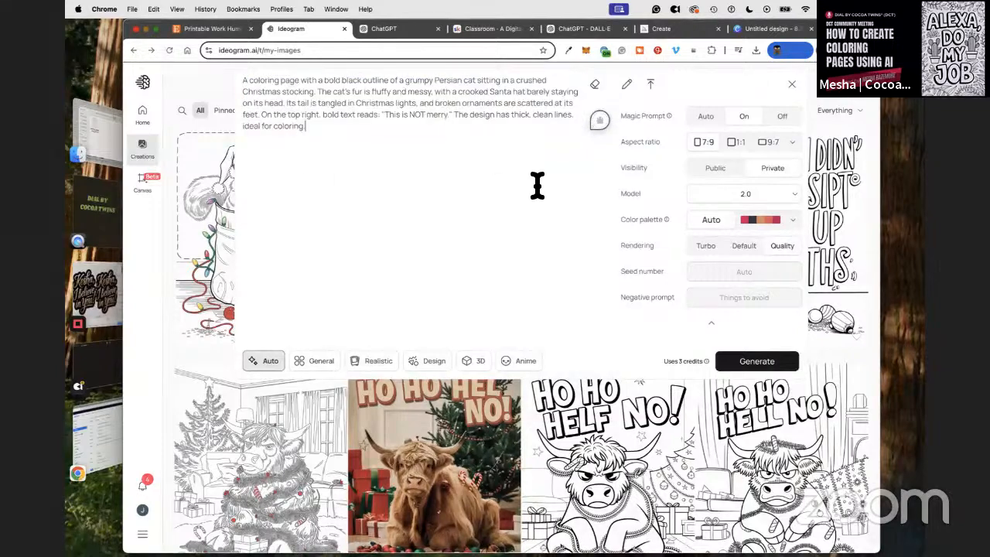
pyautogui.press('Return')
# Step: Ask ChatGPT: "Now please create 5 new prompts and change the subject to a grumpy highland."
pyautogui.click(387, 29)
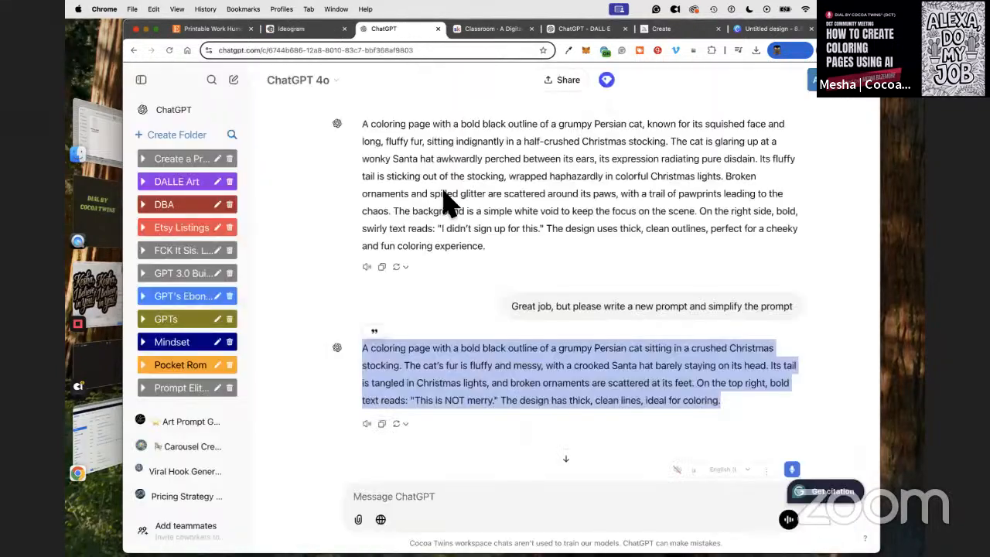
pyautogui.click(428, 496)
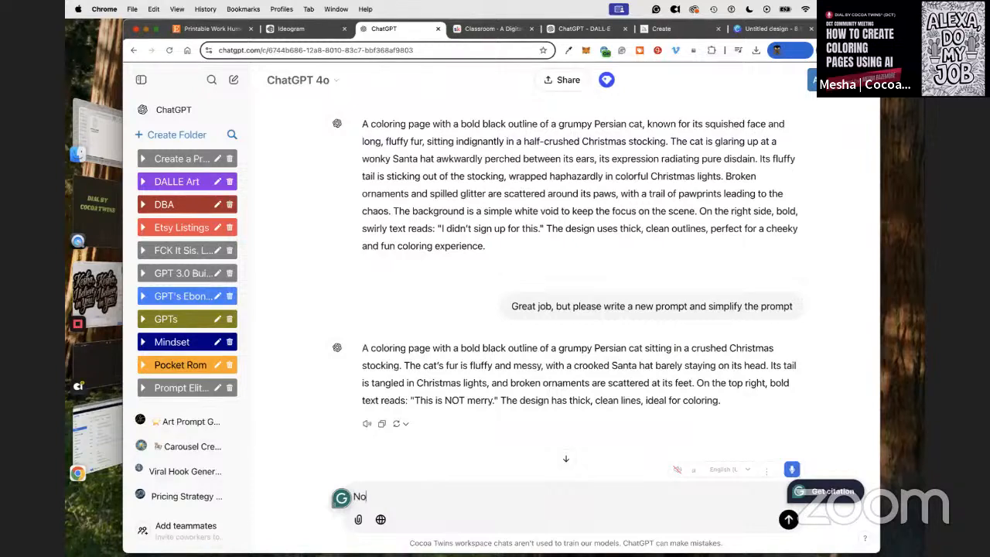
pyautogui.write('Noe')
pyautogui.press('BackSpace')
pyautogui.press('BackSpace')
pyautogui.write('w please create 5 new prompts and chan')
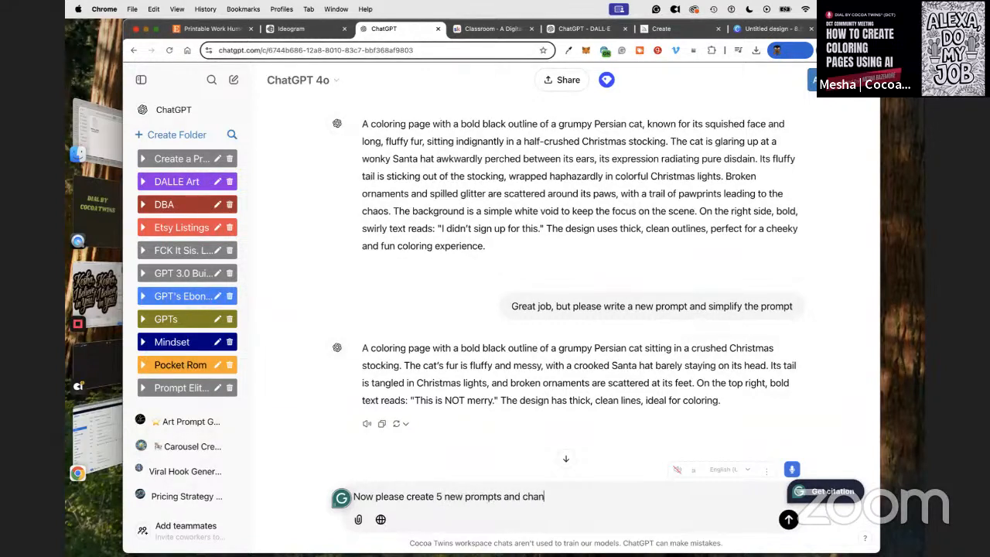
pyautogui.write('ge the subject to a grumpy highland.')
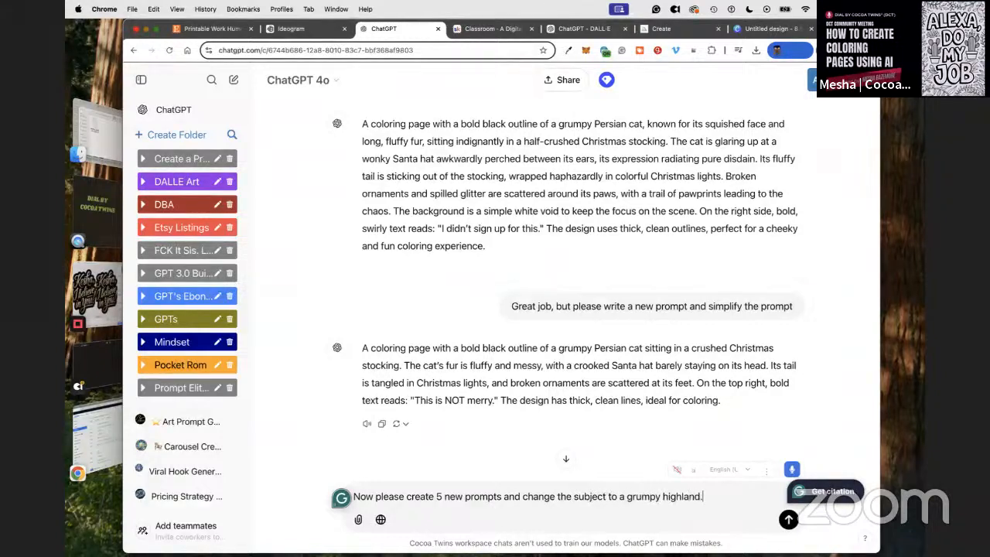
pyautogui.press('Return')
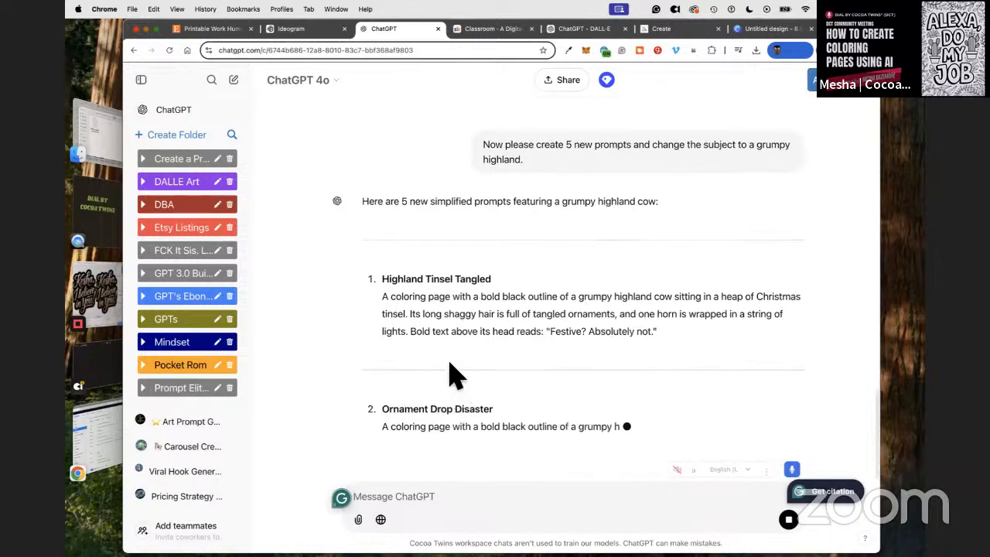
# Step: Copy the "Highland Tinsel Tangled" prompt text from ChatGPT, replace the Ideogram prompt with it and generate the images
pyautogui.moveTo(382, 281)
pyautogui.mouseDown()
pyautogui.moveTo(685, 302)
pyautogui.moveTo(686, 325)
pyautogui.moveTo(663, 309)
pyautogui.moveTo(406, 262)
pyautogui.moveTo(382, 281)
pyautogui.mouseUp()
pyautogui.press('super+c')
pyautogui.click(291, 29)
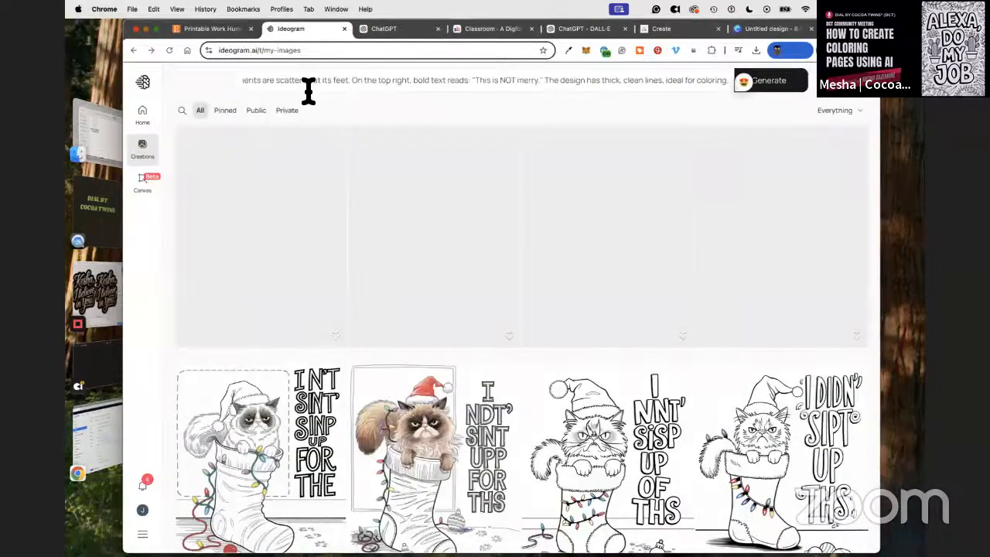
pyautogui.click(307, 91)
pyautogui.rightClick(309, 80)
pyautogui.click(345, 189)
pyautogui.press('super+v')
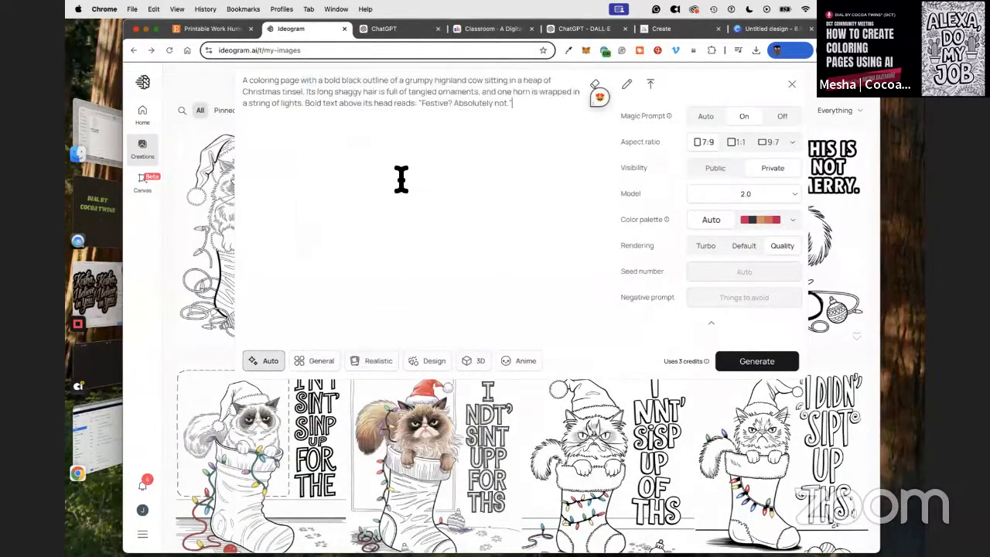
pyautogui.scroll(-1, 546, 203)
pyautogui.scroll(1, 601, 215)
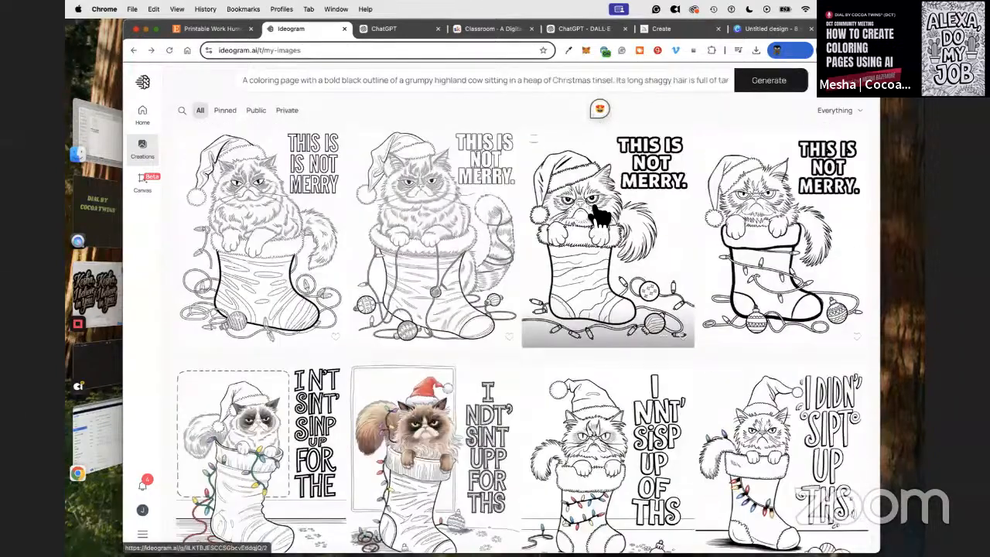
pyautogui.click(777, 80)
# Step: Copy the "Ornament Drop Disaster" prompt text from ChatGPT, replace the Ideogram prompt with it and generate the images
pyautogui.click(390, 31)
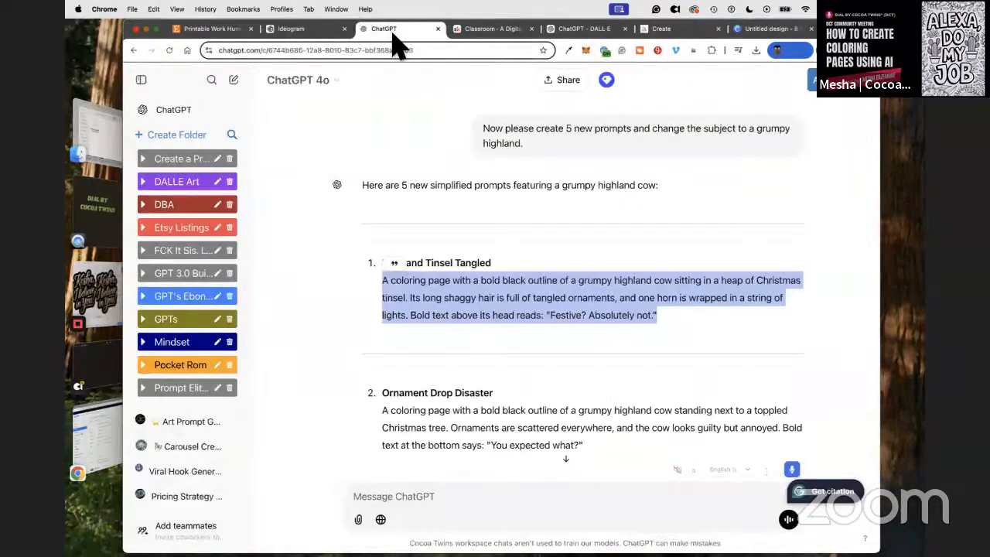
pyautogui.scroll(-3, 477, 343)
pyautogui.moveTo(586, 268); pyautogui.dragTo(379, 238)
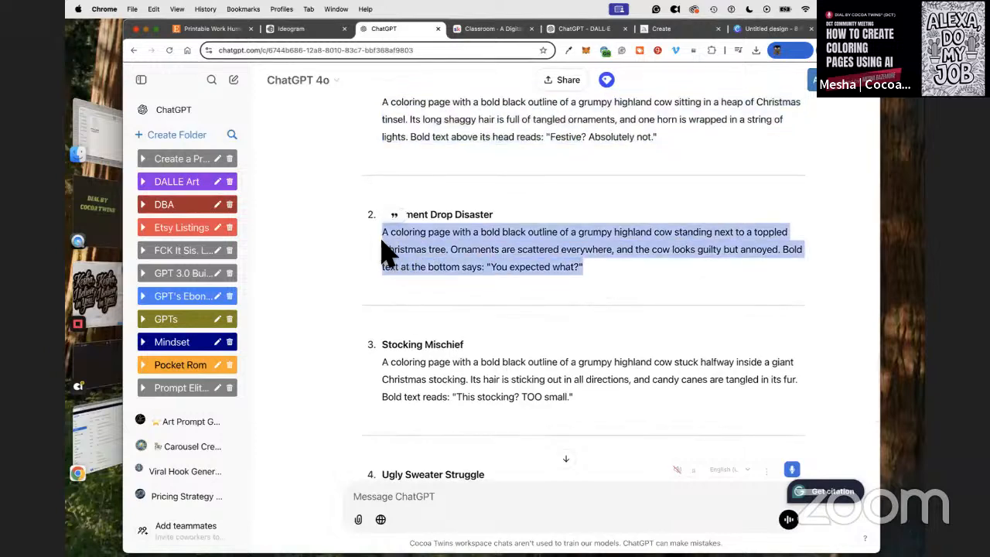
pyautogui.click(288, 29)
pyautogui.rightClick(359, 76)
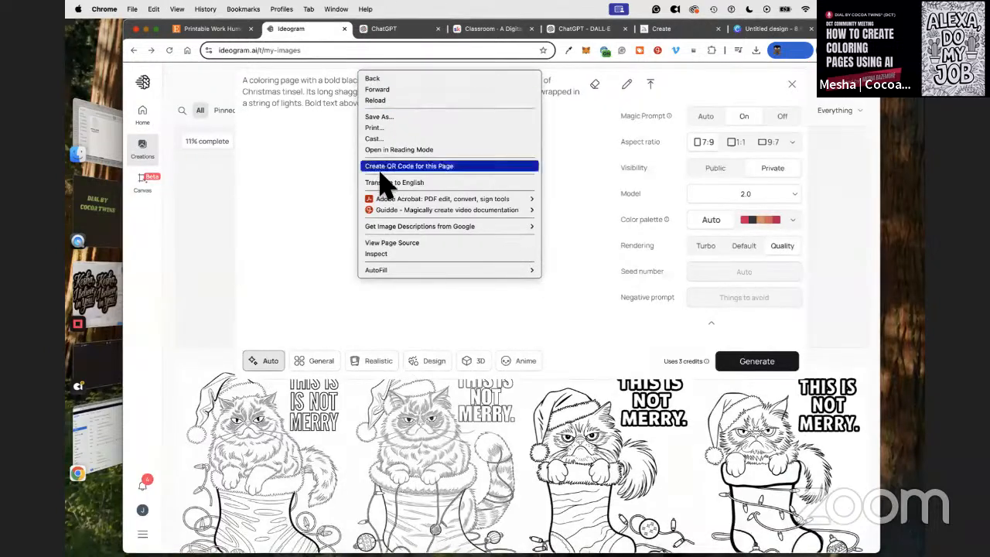
pyautogui.click(351, 93)
pyautogui.rightClick(356, 98)
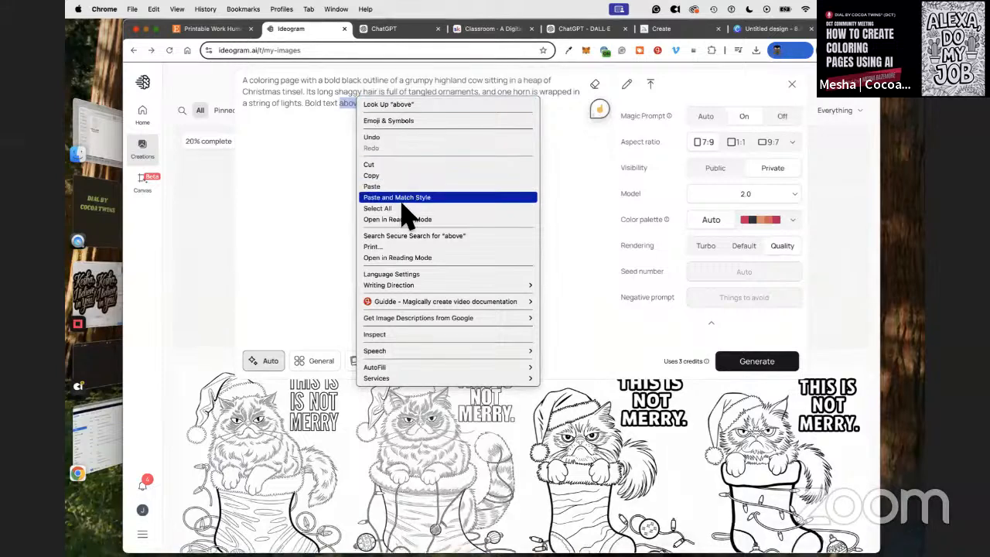
pyautogui.click(465, 208)
pyautogui.press('super+v')
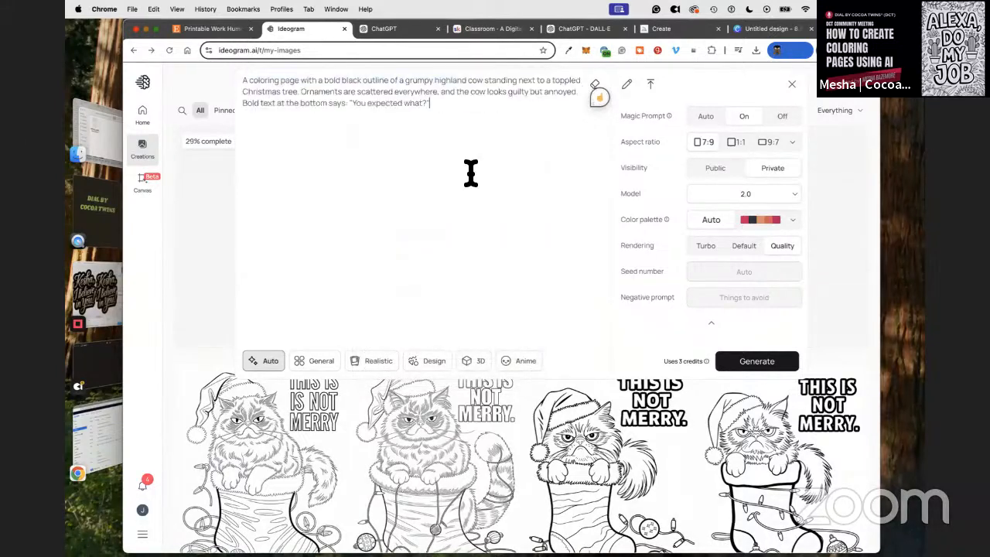
pyautogui.click(739, 356)
# Step: Copy the "Stocking Mischief" prompt text from ChatGPT, replace the Ideogram prompt with it and generate the images
pyautogui.click(401, 30)
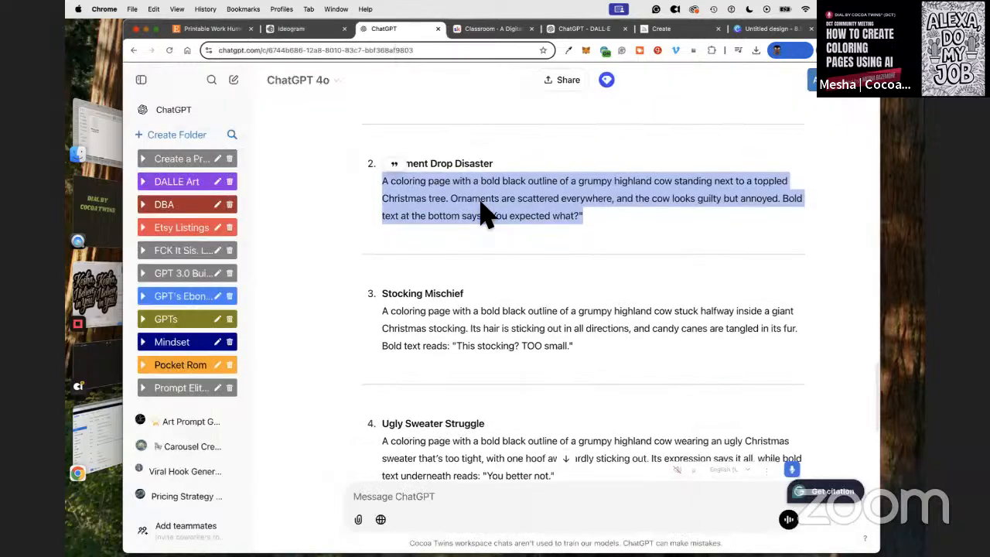
pyautogui.scroll(-1, 483, 212)
pyautogui.moveTo(382, 275); pyautogui.dragTo(586, 315)
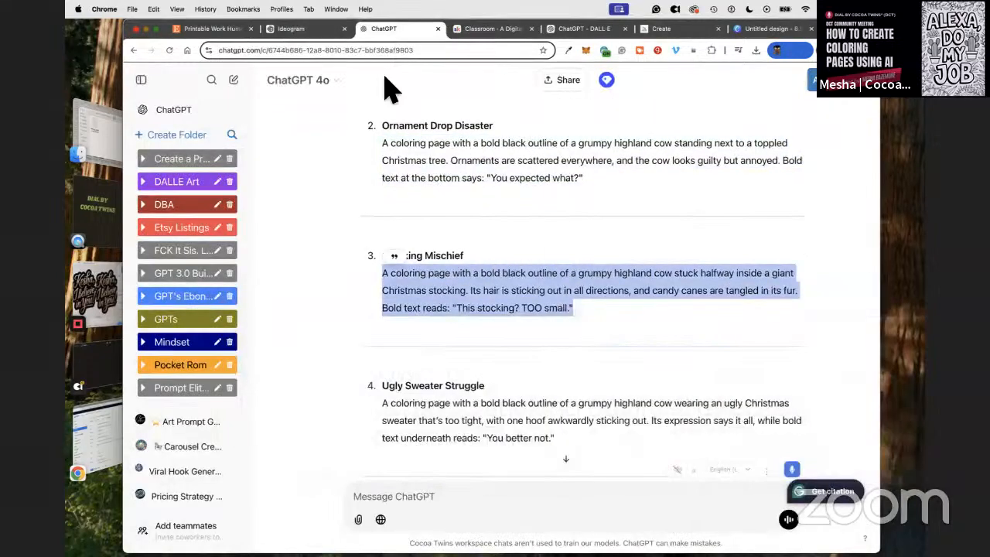
pyautogui.click(291, 29)
pyautogui.rightClick(396, 82)
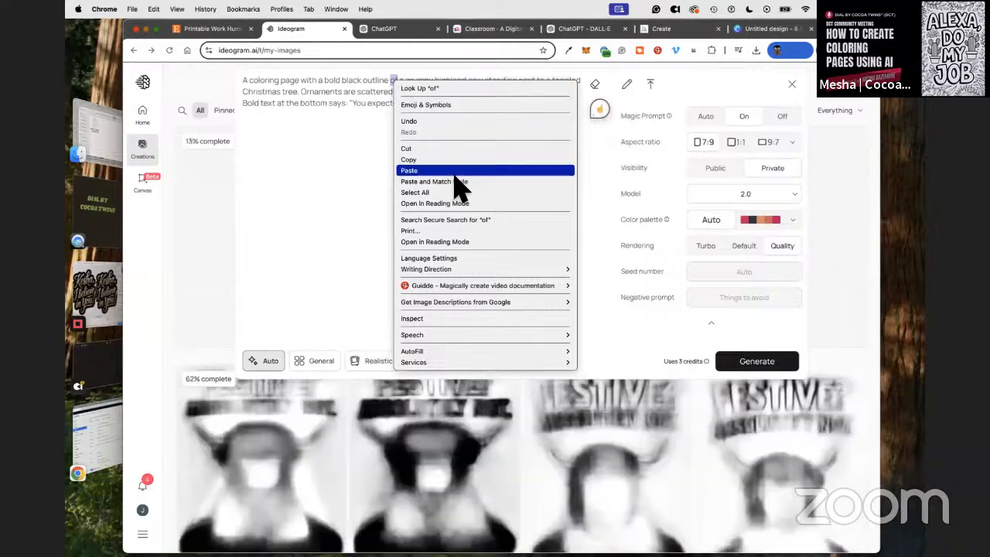
pyautogui.click(454, 192)
pyautogui.press('super+v')
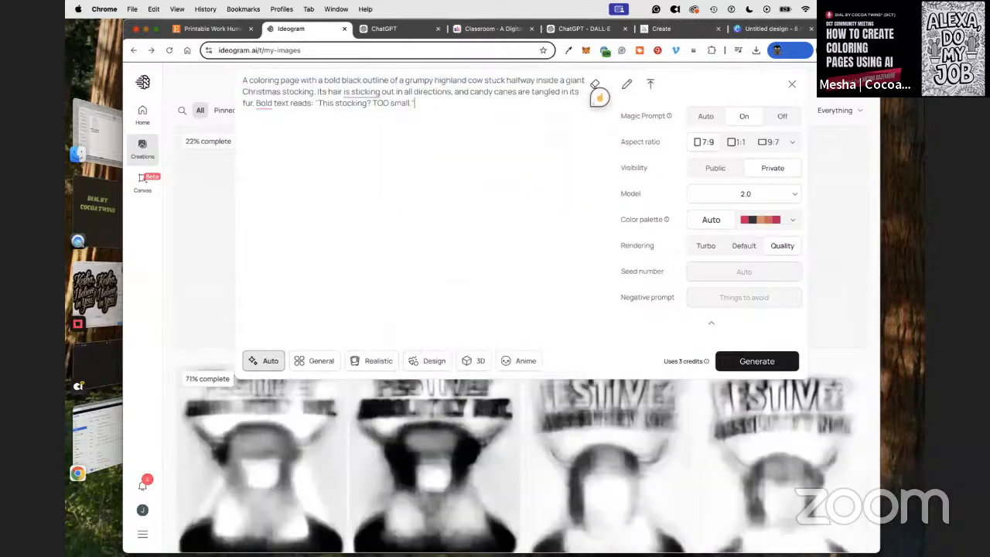
pyautogui.click(741, 374)
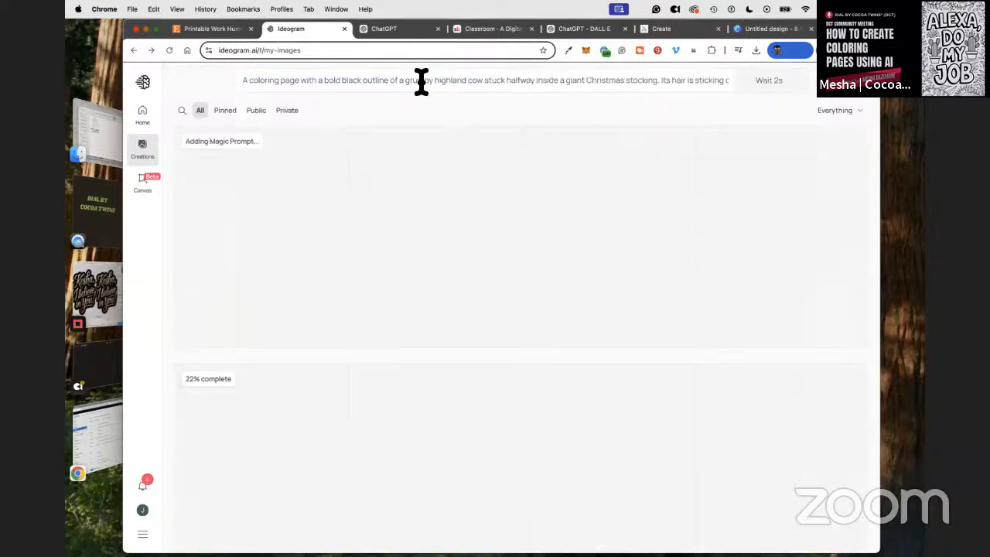
# Step: Copy the "Ugly Sweater Struggle" prompt text from ChatGPT, replace the Ideogram prompt with it and generate the images
pyautogui.click(390, 29)
pyautogui.scroll(-3, 433, 246)
pyautogui.moveTo(380, 235); pyautogui.dragTo(568, 283)
pyautogui.rightClick(449, 243)
pyautogui.click(459, 264)
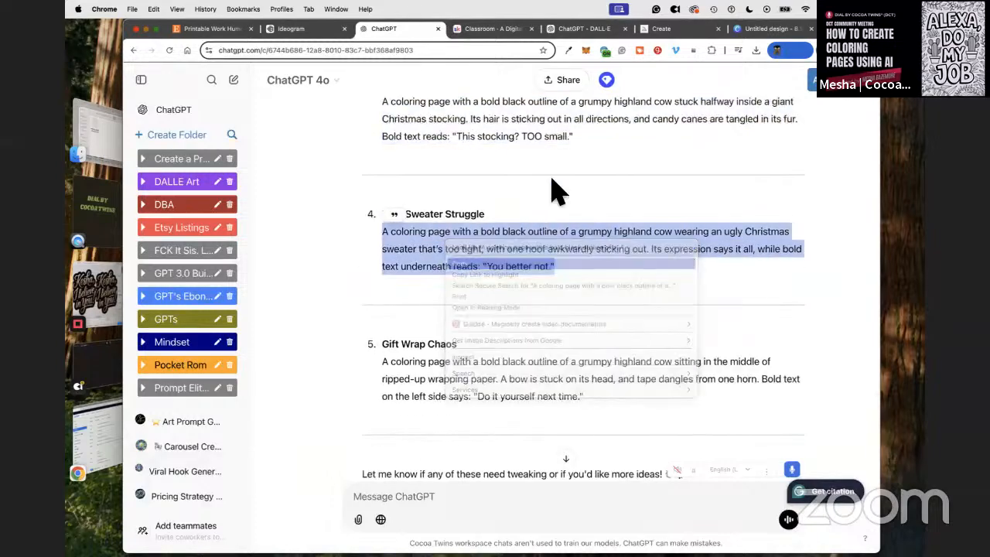
pyautogui.click(322, 29)
pyautogui.click(367, 50)
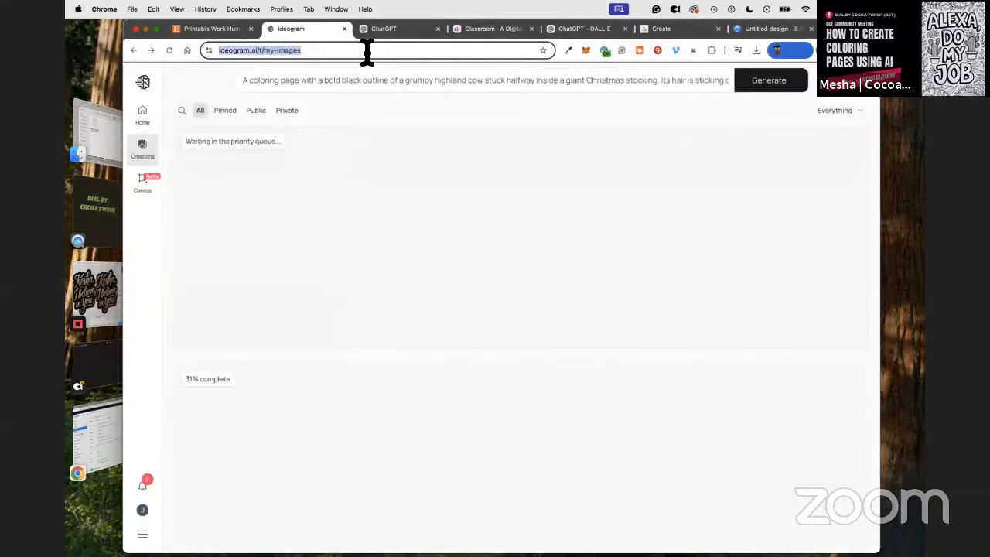
pyautogui.click(404, 82)
pyautogui.rightClick(411, 81)
pyautogui.click(469, 192)
pyautogui.press('super+v')
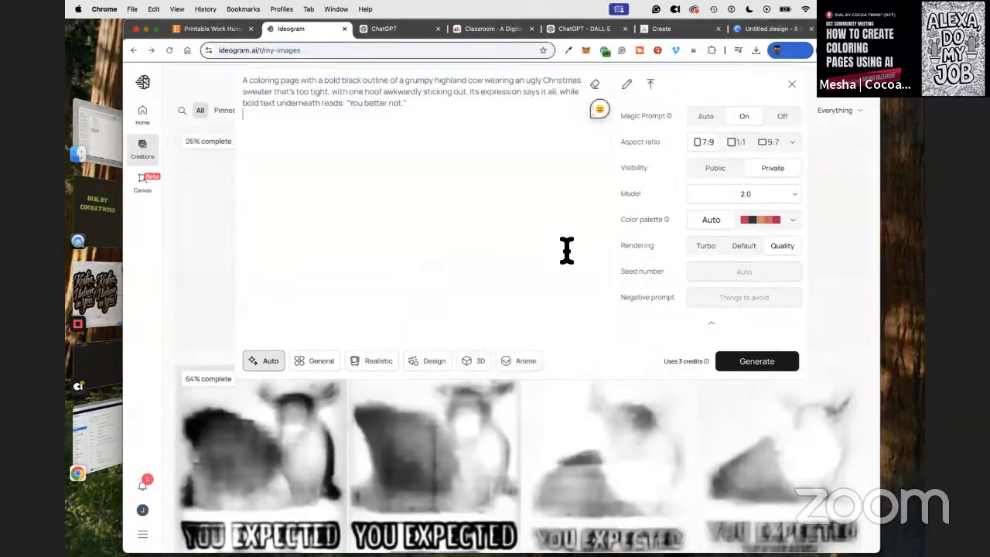
pyautogui.click(750, 361)
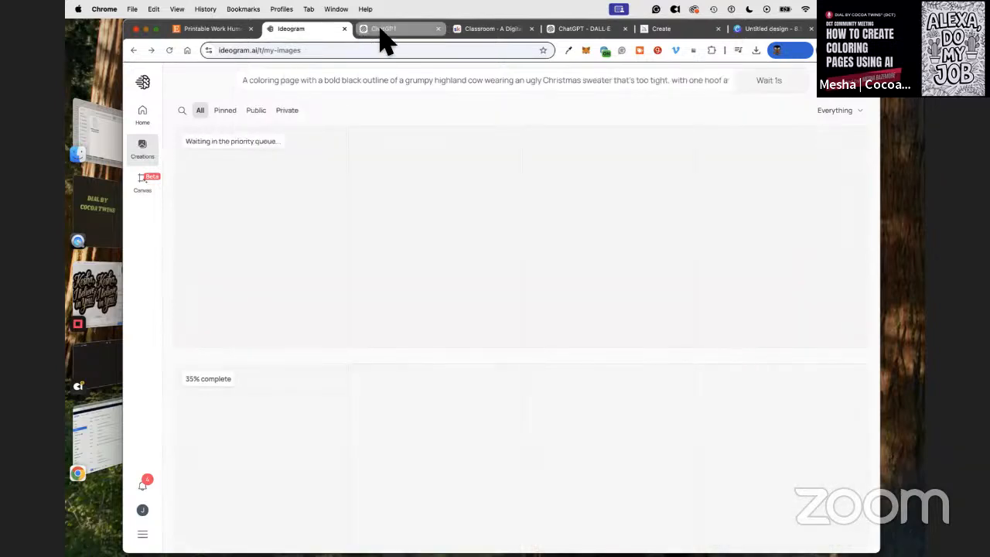
# Step: Copy the "Gift Wrap Chaos" prompt text from ChatGPT, replace the Ideogram prompt with it and generate the images
pyautogui.click(381, 31)
pyautogui.click(488, 31)
pyautogui.click(379, 31)
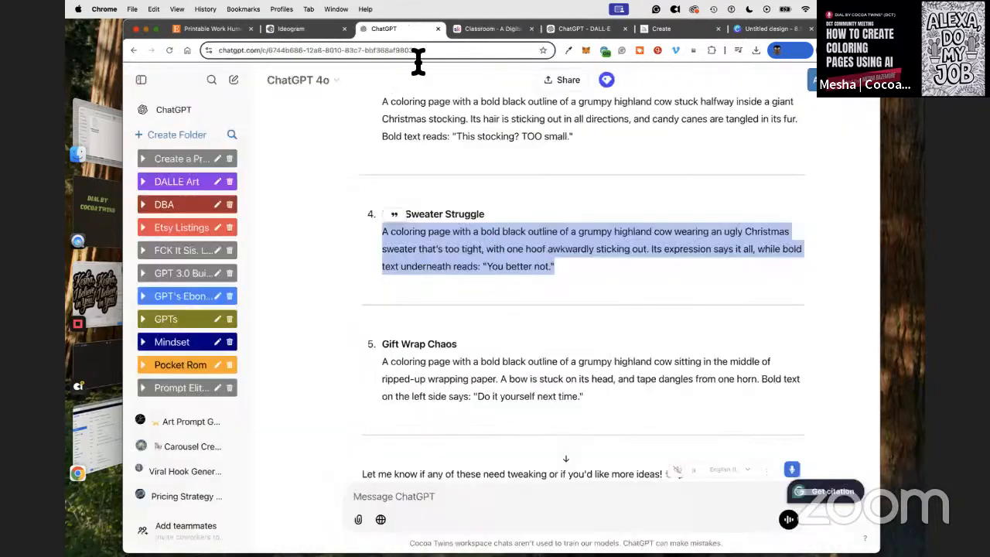
pyautogui.moveTo(379, 286); pyautogui.dragTo(619, 321)
pyautogui.click(290, 29)
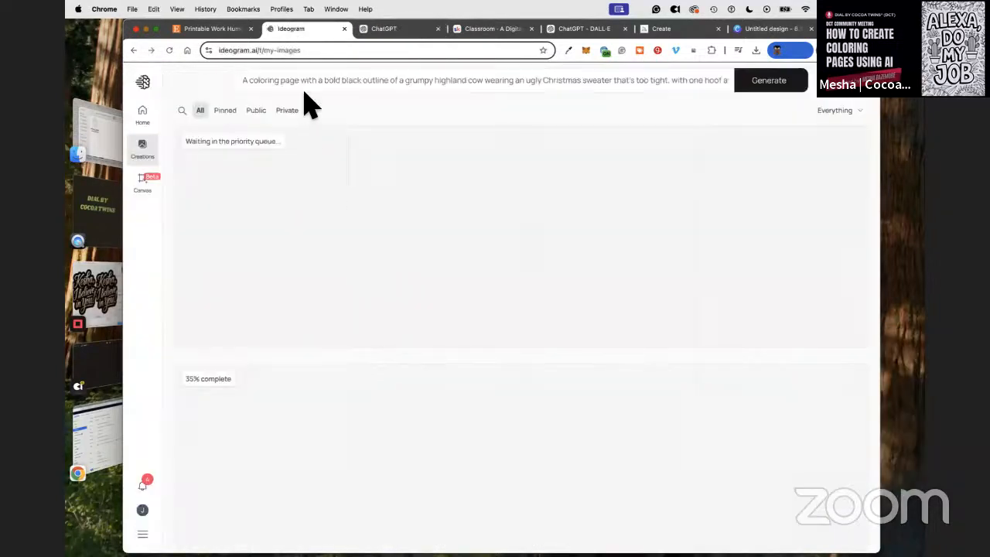
pyautogui.click(309, 86)
pyautogui.rightClick(307, 80)
pyautogui.click(375, 190)
pyautogui.press('super+v')
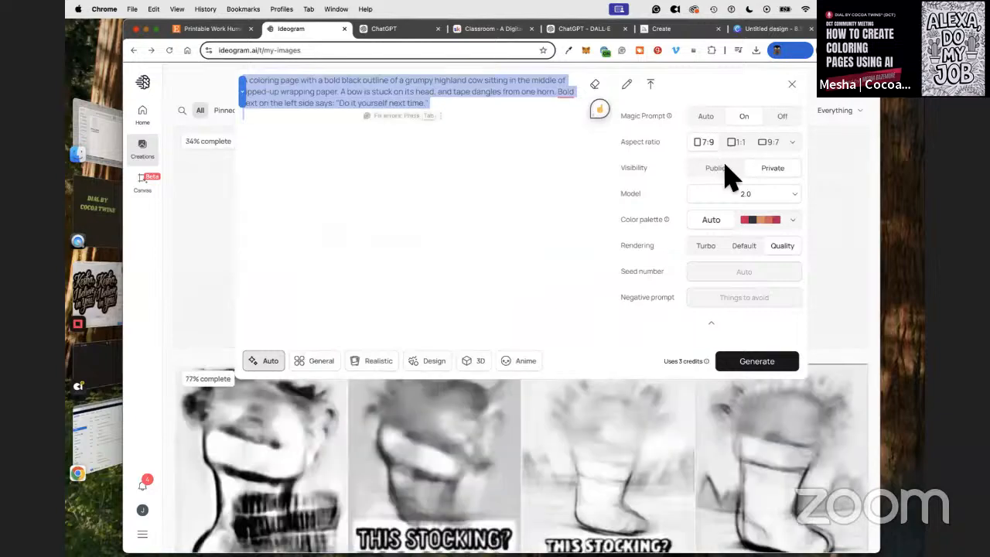
pyautogui.click(760, 370)
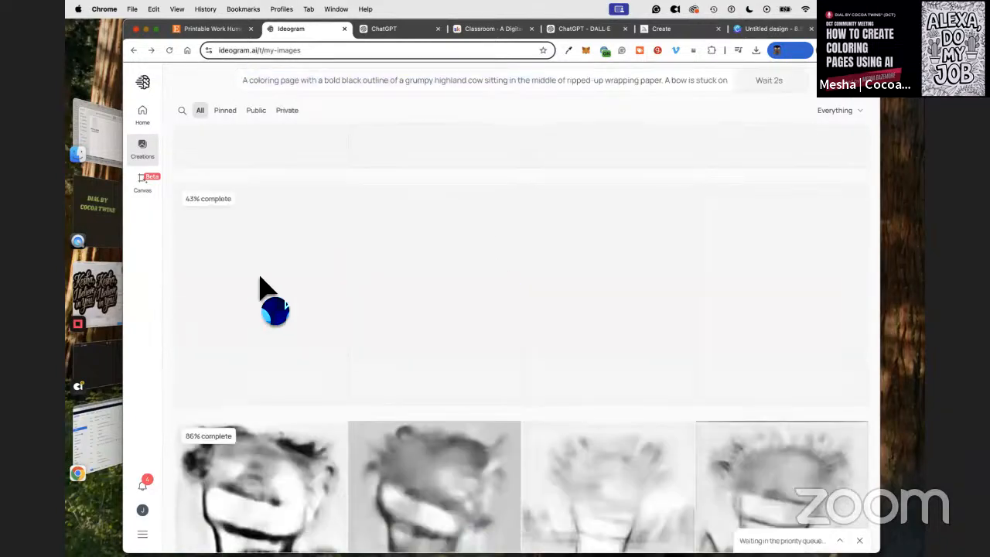
# Step: Examine the generated Persian cat and highland cow coloring pages in the Ideogram creations, comparing their lettering and line art
pyautogui.scroll(-10, 258, 294)
pyautogui.scroll(-5, 263, 328)
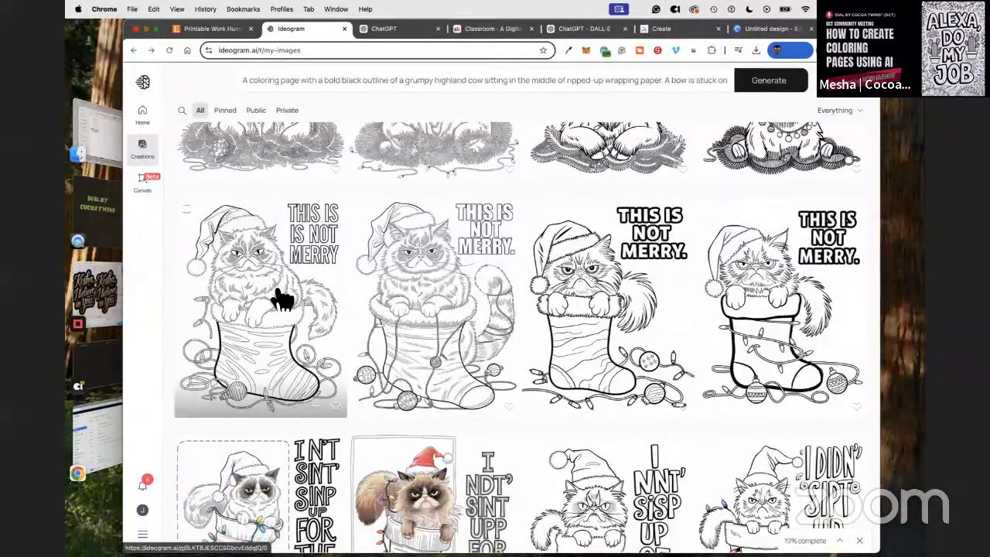
pyautogui.scroll(-5, 282, 298)
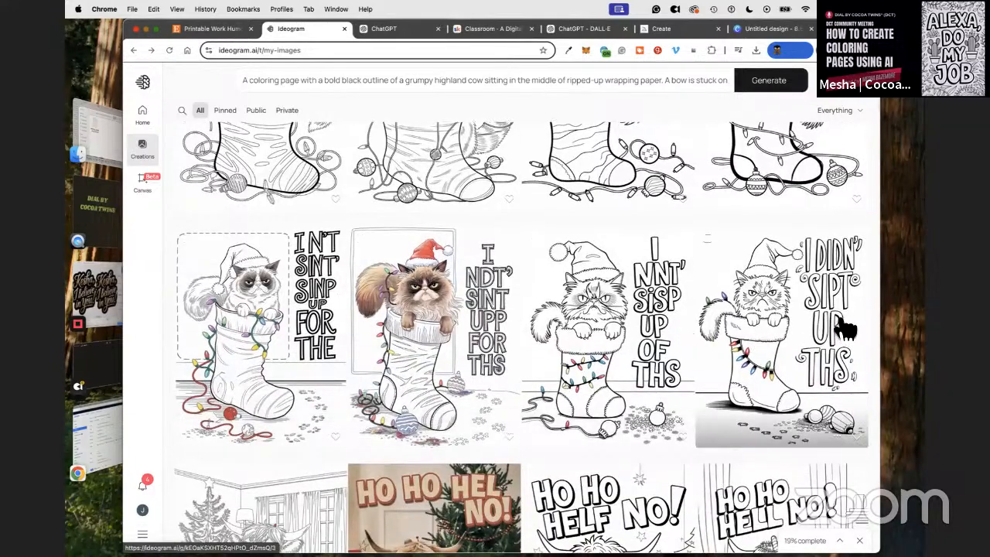
pyautogui.scroll(3, 839, 325)
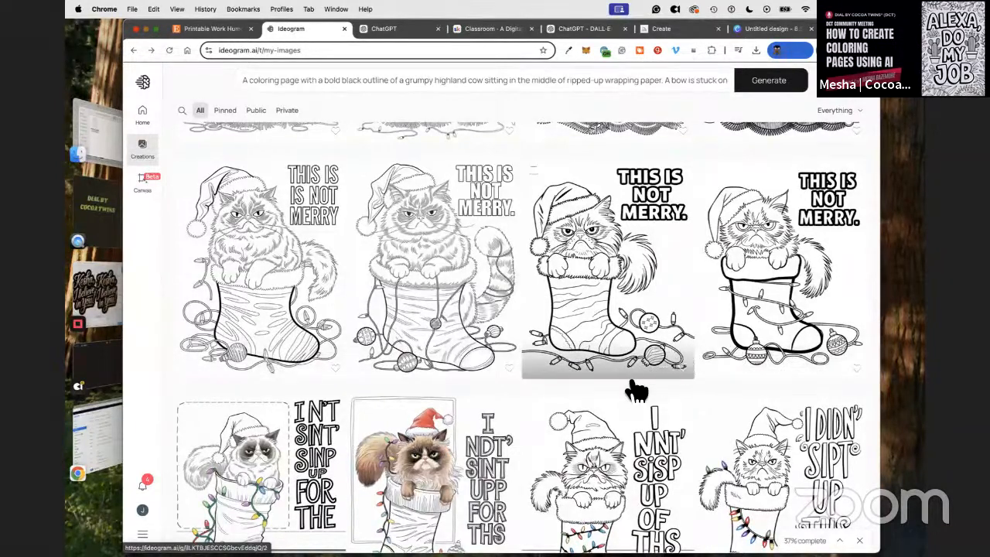
pyautogui.scroll(3, 557, 377)
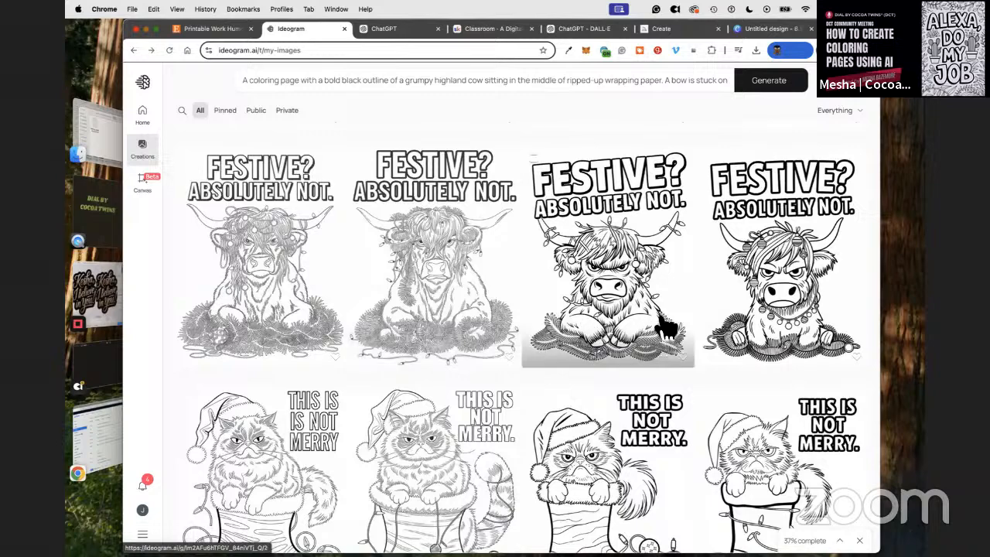
pyautogui.scroll(5, 639, 317)
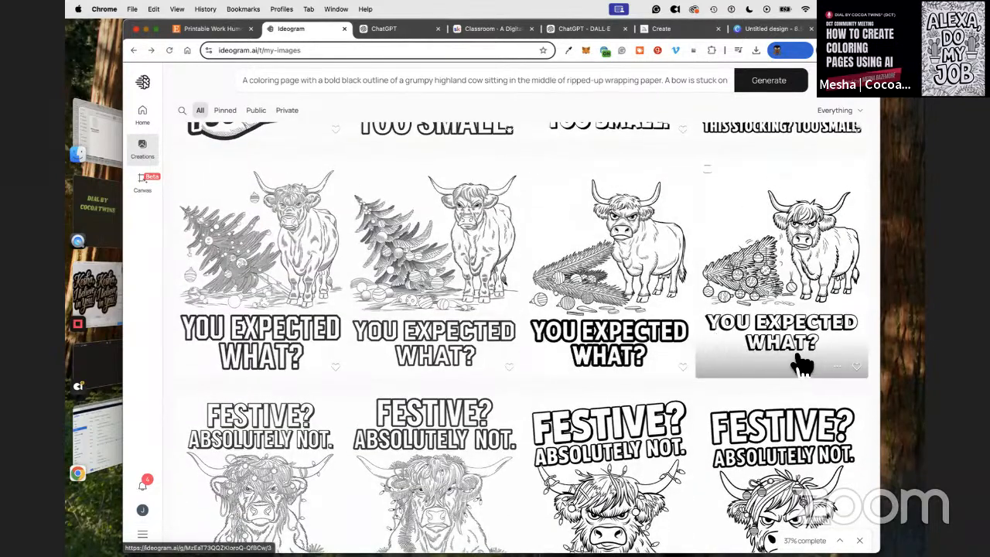
pyautogui.scroll(5, 601, 365)
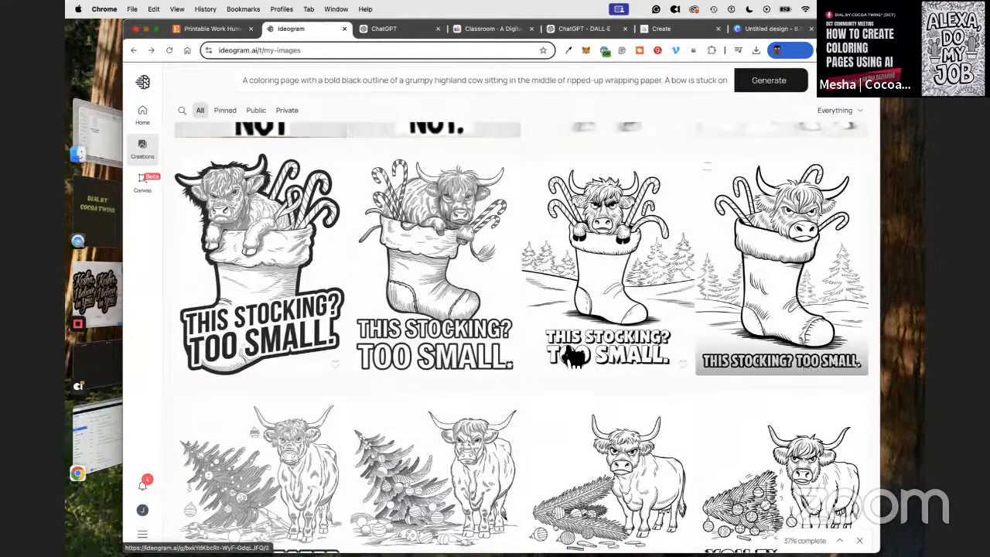
pyautogui.scroll(7, 470, 342)
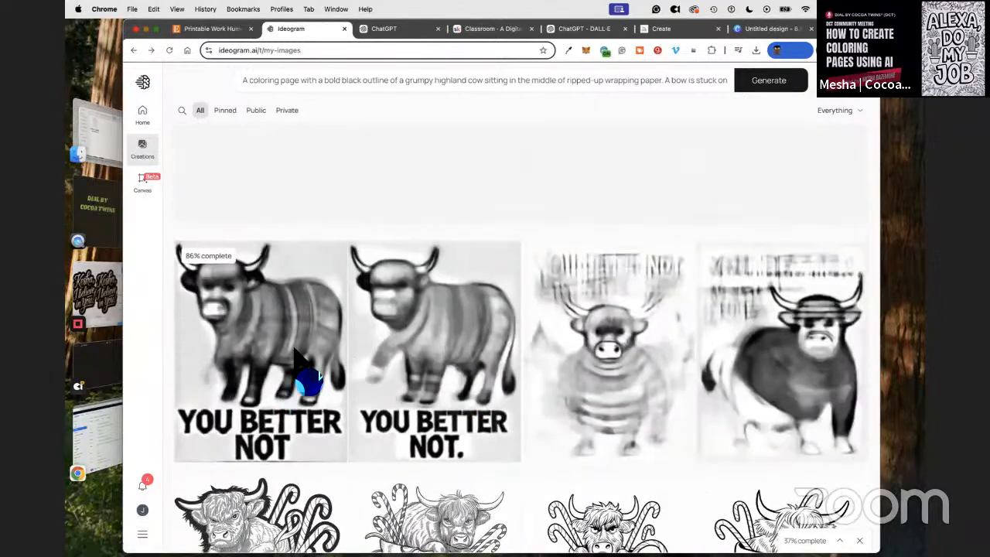
pyautogui.scroll(-10, 342, 386)
pyautogui.scroll(12, 358, 360)
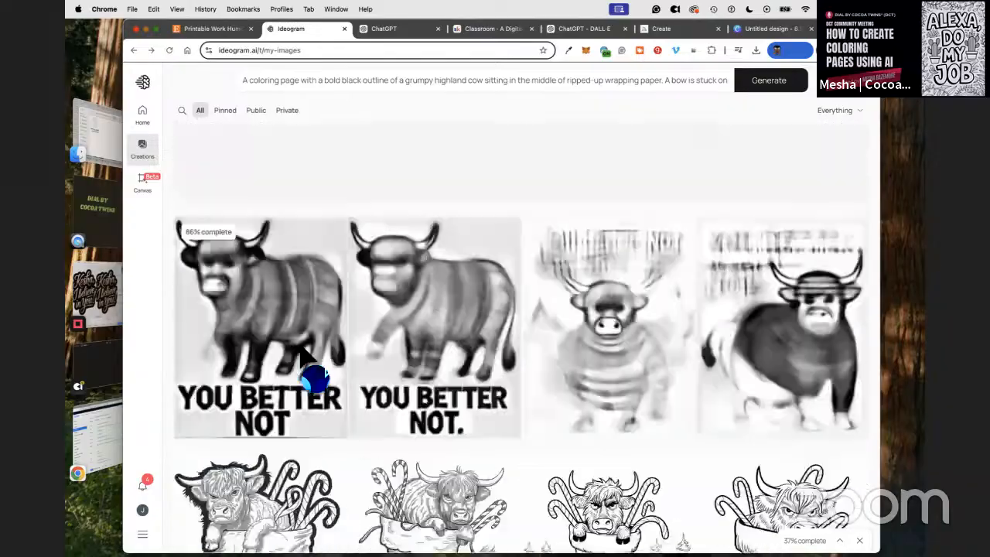
pyautogui.scroll(-8, 309, 348)
pyautogui.scroll(-20, 379, 391)
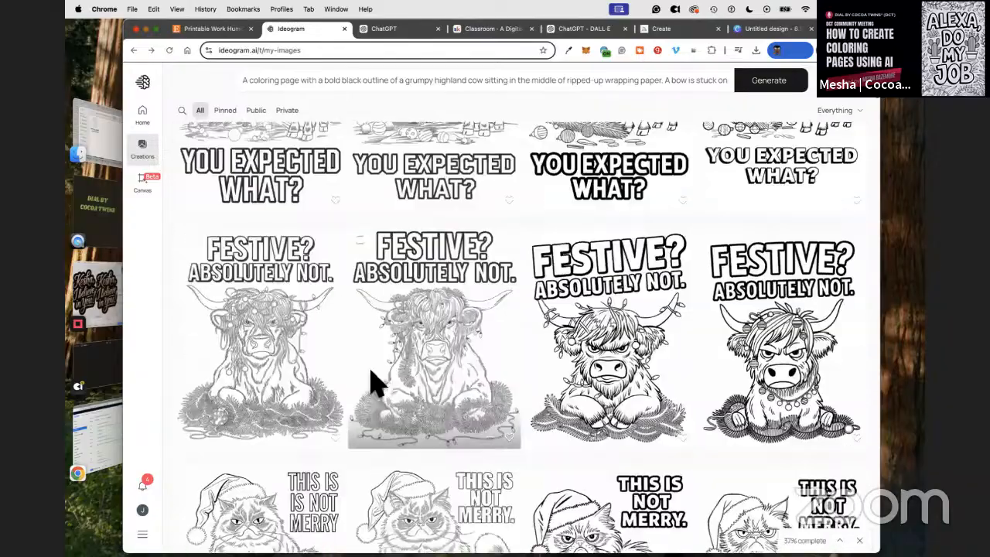
pyautogui.scroll(5, 316, 338)
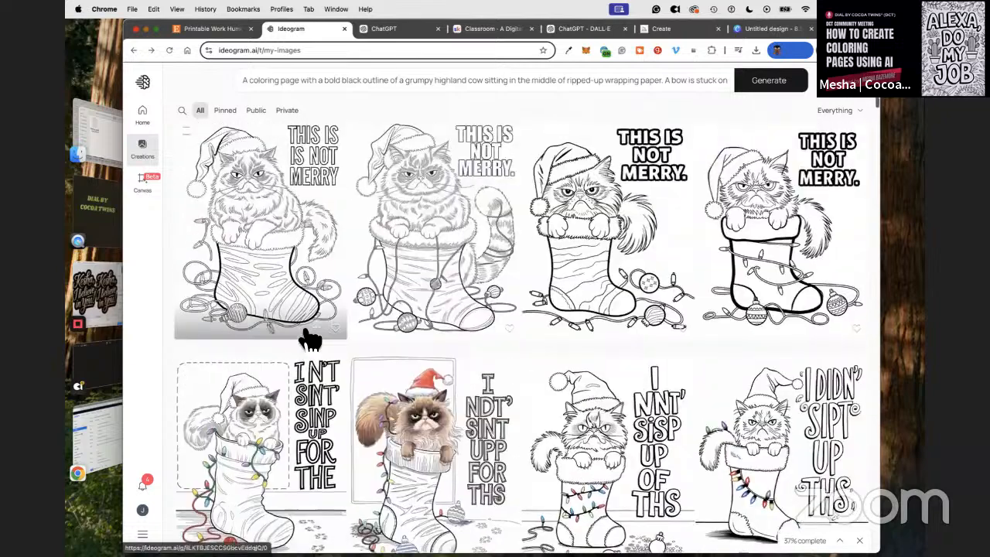
# Step: Ask ChatGPT: "great job. please write 5 new prompts and change the highland cow to a baby highland cow"
pyautogui.click(375, 30)
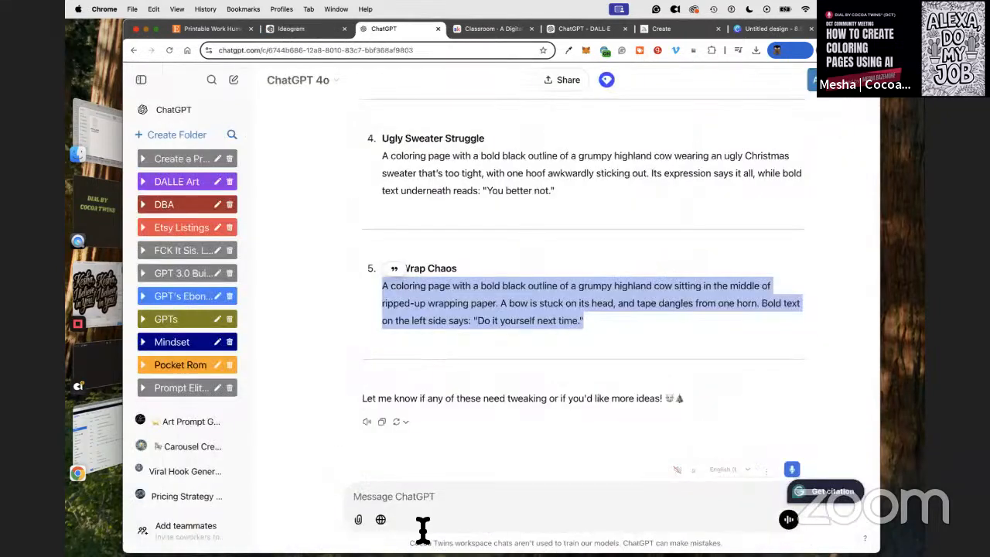
pyautogui.click(390, 497)
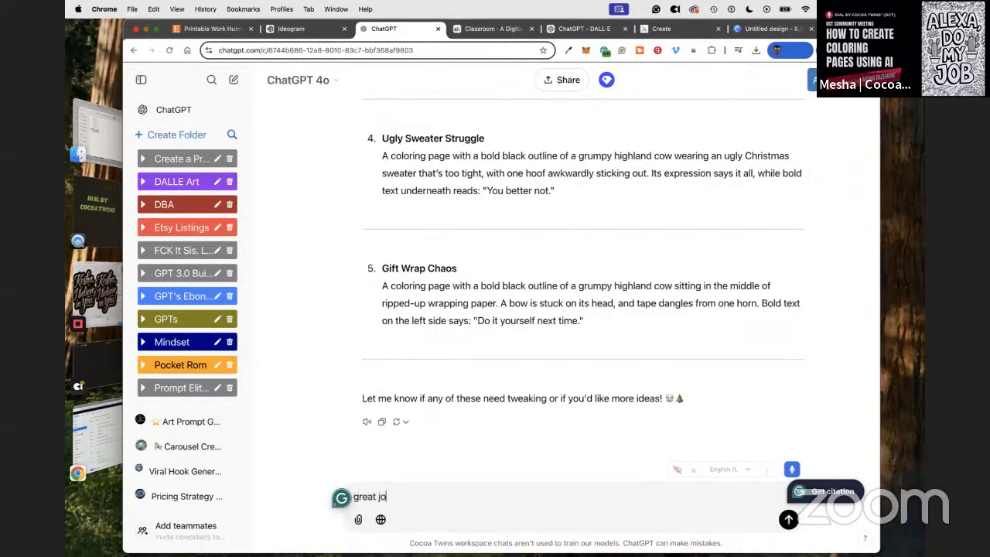
pyautogui.write('great job. please write 5 new prompts and change the highland cow to a baby highland cow')
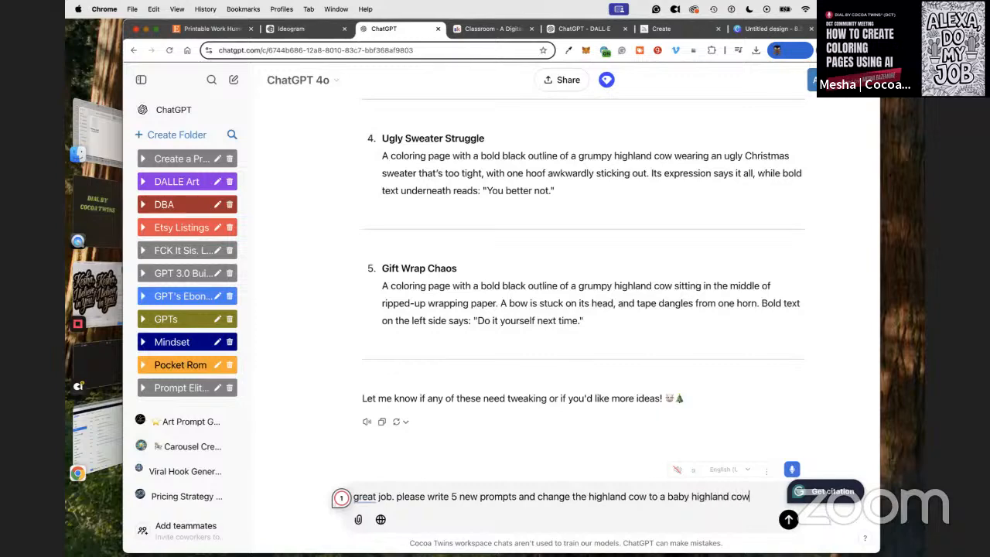
pyautogui.press('Return')
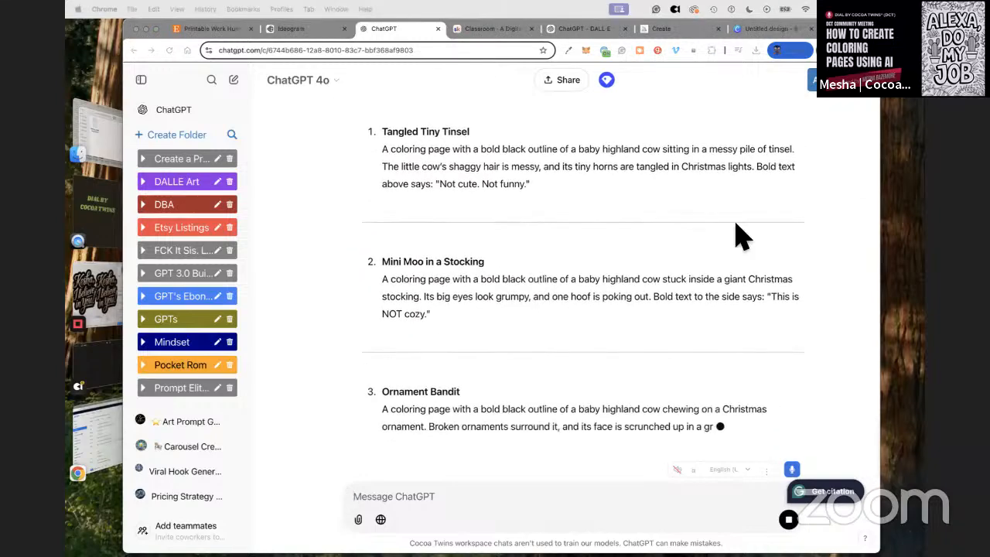
# Step: Copy the "Tangled Tiny Tinsel" prompt text from ChatGPT, replace the Ideogram prompt with it and generate the images
pyautogui.moveTo(383, 148); pyautogui.dragTo(435, 148)
pyautogui.moveTo(498, 165); pyautogui.dragTo(553, 193)
pyautogui.click(291, 28)
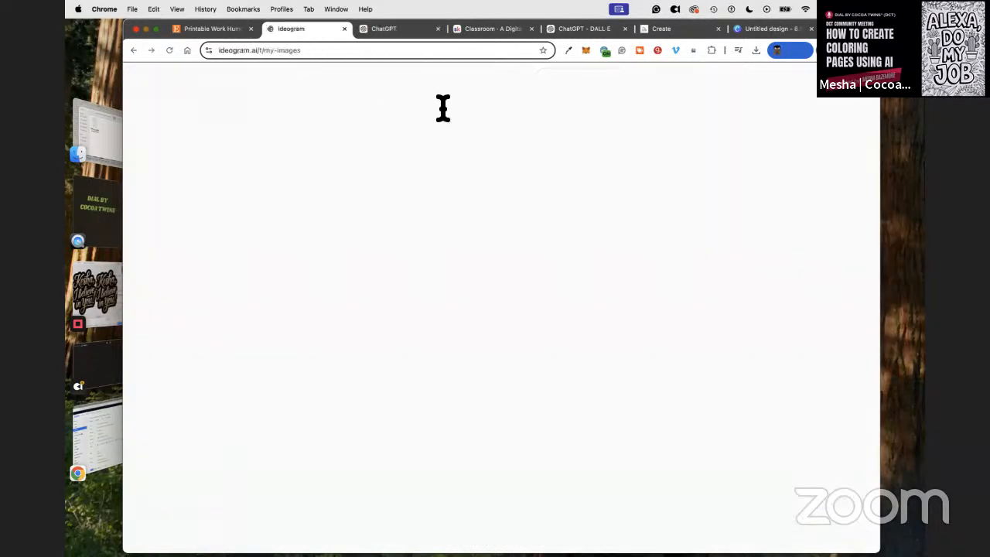
pyautogui.rightClick(424, 81)
pyautogui.click(475, 188)
pyautogui.press('super+a')
pyautogui.press('super+v')
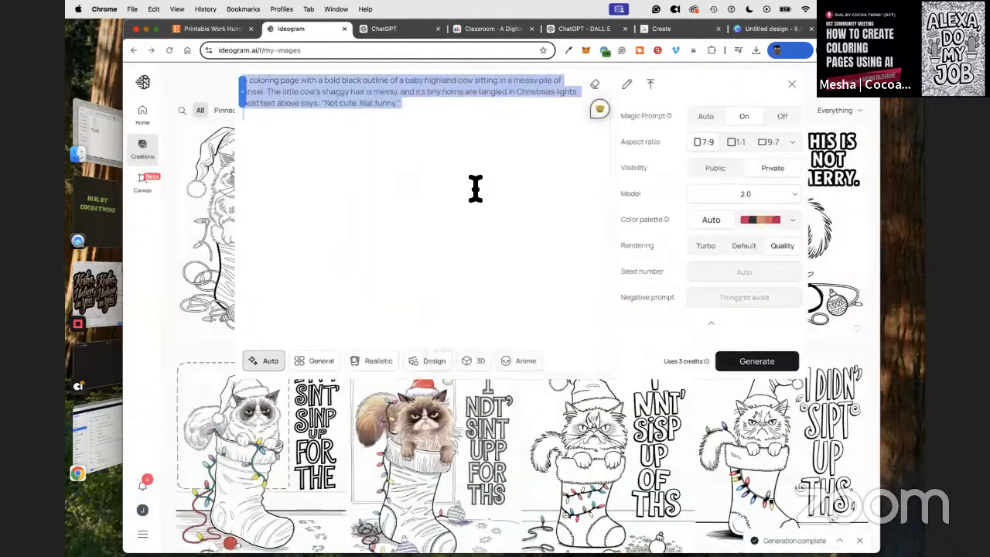
pyautogui.click(759, 362)
# Step: Copy the "Mini Moo in a Stocking" prompt text from ChatGPT, replace the Ideogram prompt with it and generate the images
pyautogui.click(396, 31)
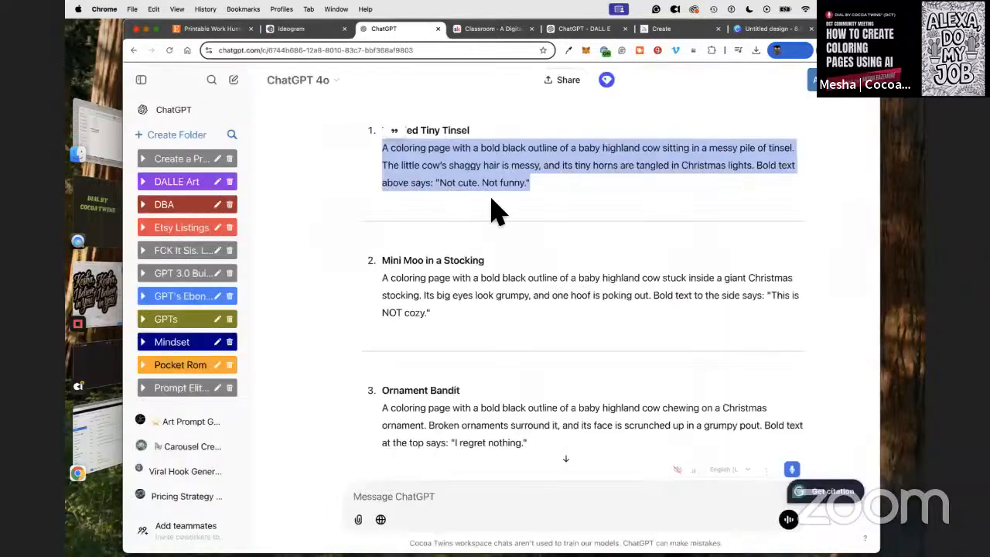
pyautogui.moveTo(382, 279); pyautogui.dragTo(456, 309)
pyautogui.press('super+c')
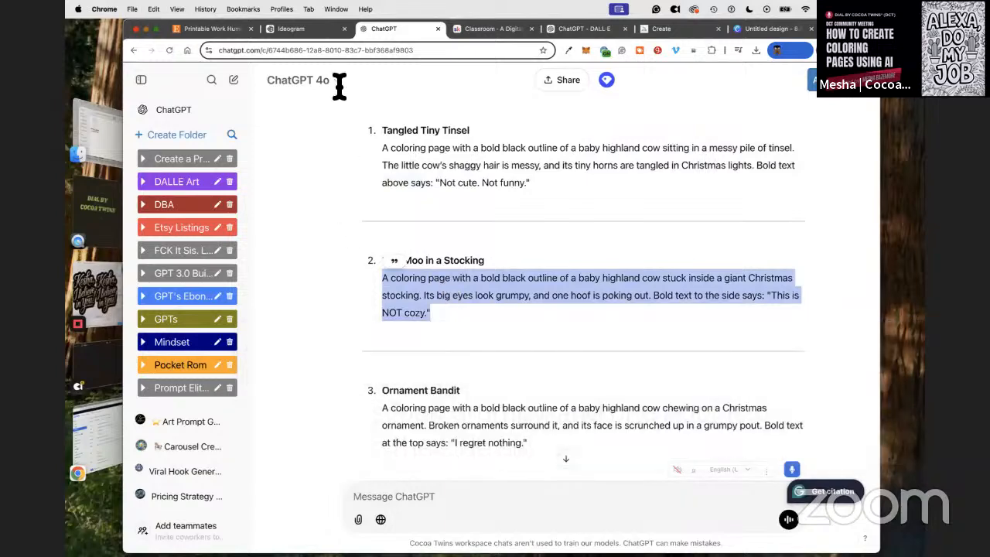
pyautogui.click(291, 29)
pyautogui.rightClick(372, 77)
pyautogui.click(420, 186)
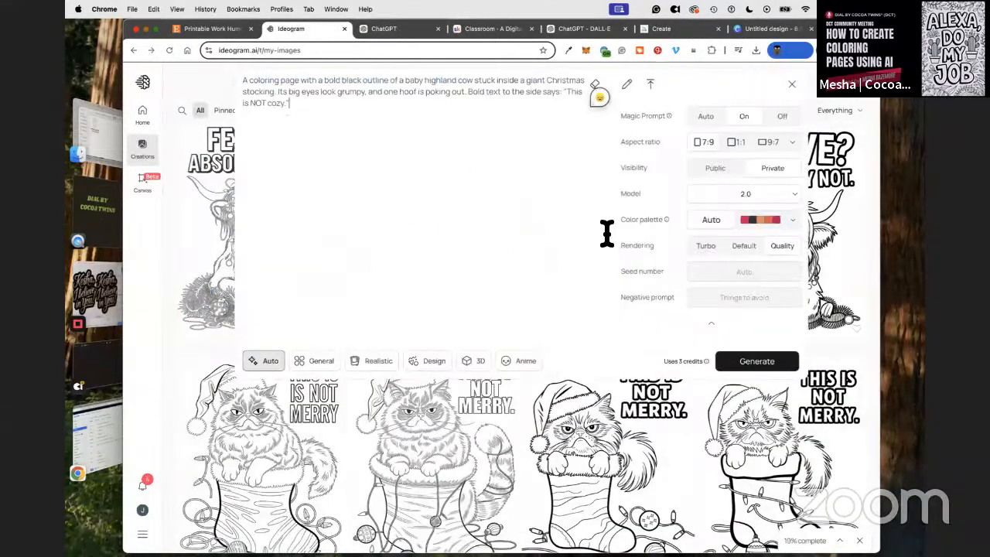
pyautogui.click(754, 361)
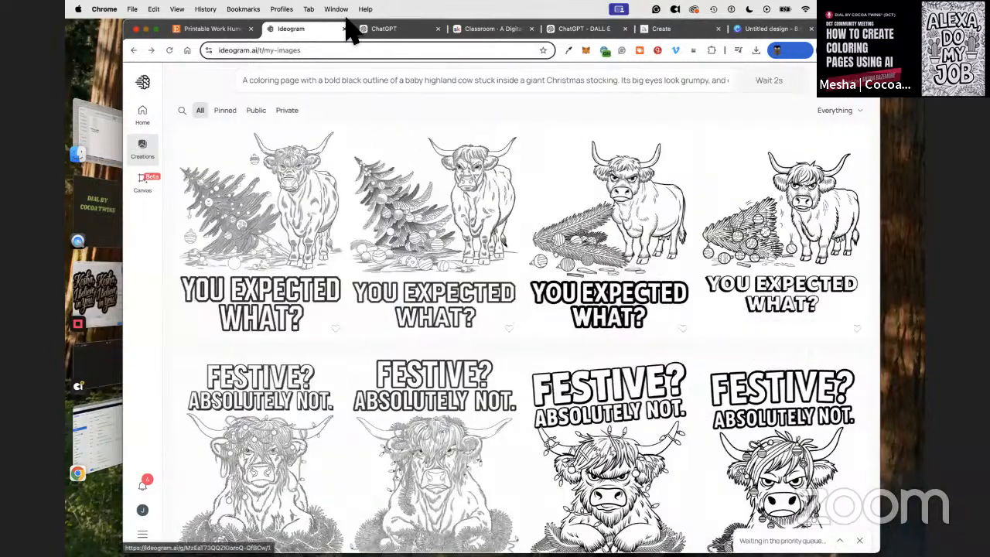
# Step: Copy the "Ornament Bandit" prompt text from ChatGPT, replace the Ideogram prompt with it and generate the images
pyautogui.click(370, 31)
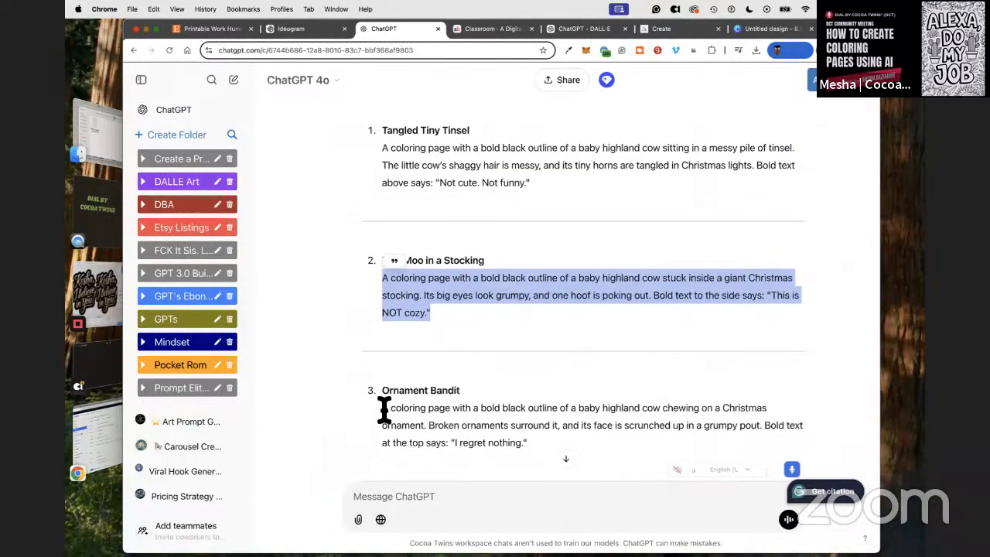
pyautogui.moveTo(384, 410); pyautogui.dragTo(570, 448)
pyautogui.press('super+c')
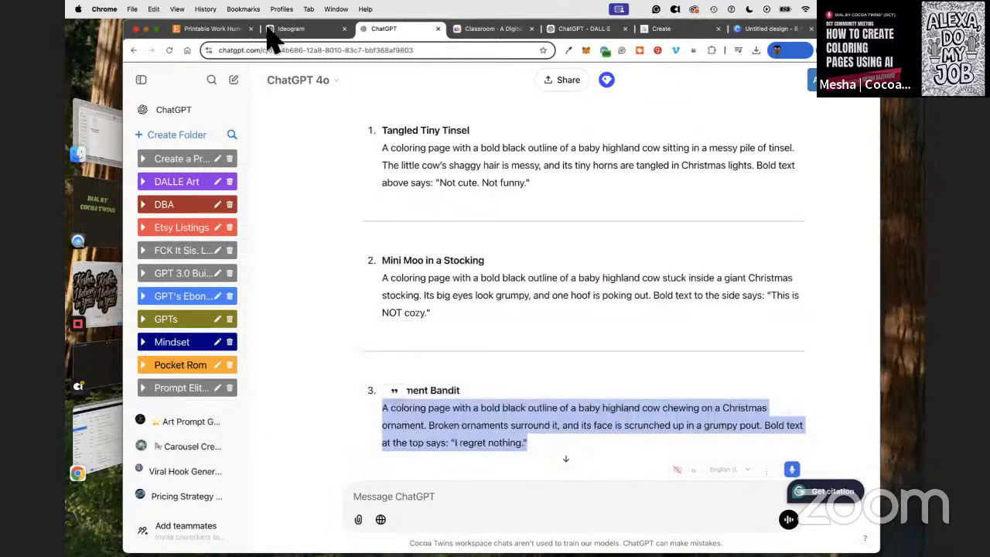
pyautogui.click(291, 29)
pyautogui.rightClick(337, 80)
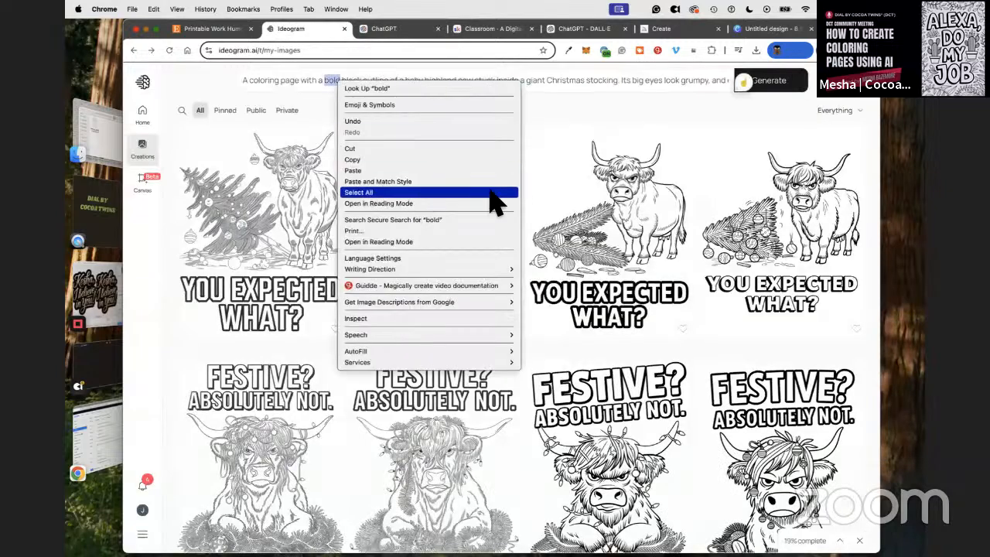
pyautogui.click(462, 193)
pyautogui.press('super+v')
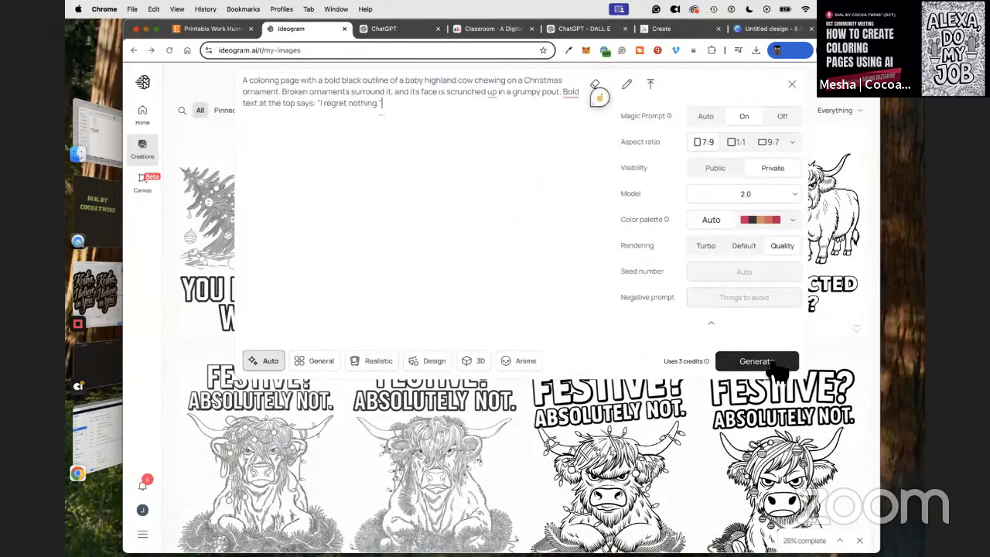
pyautogui.click(754, 361)
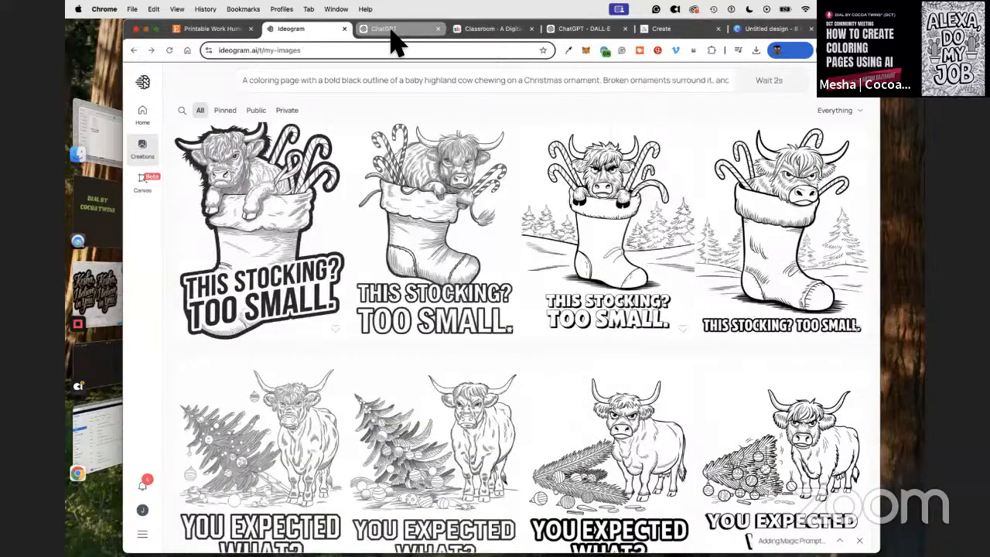
# Step: Copy the "Sweater Troubles" prompt text from ChatGPT, replace the Ideogram prompt with it and generate the images
pyautogui.click(391, 29)
pyautogui.moveTo(380, 227); pyautogui.dragTo(542, 261)
pyautogui.click(302, 29)
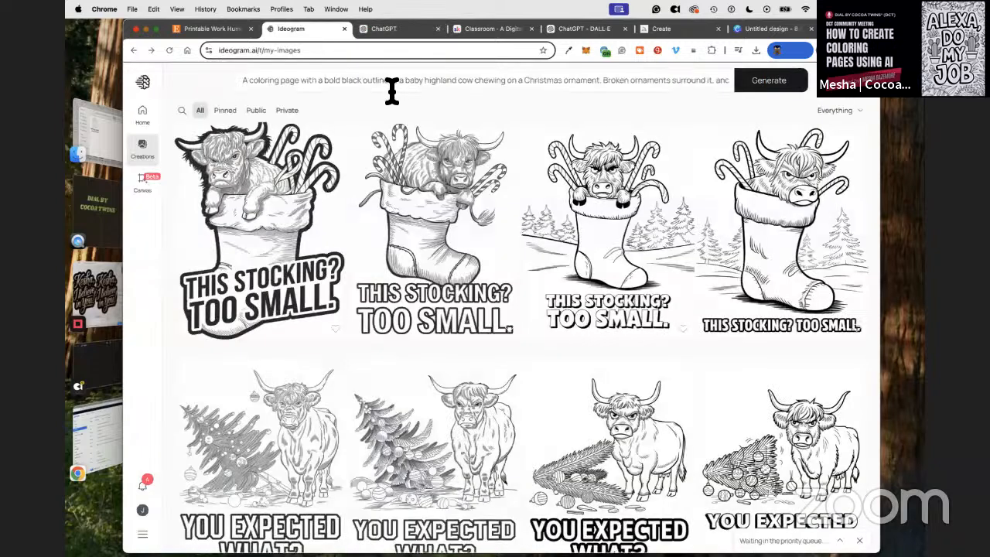
pyautogui.click(392, 90)
pyautogui.rightClick(577, 87)
pyautogui.click(453, 193)
pyautogui.press('super+v')
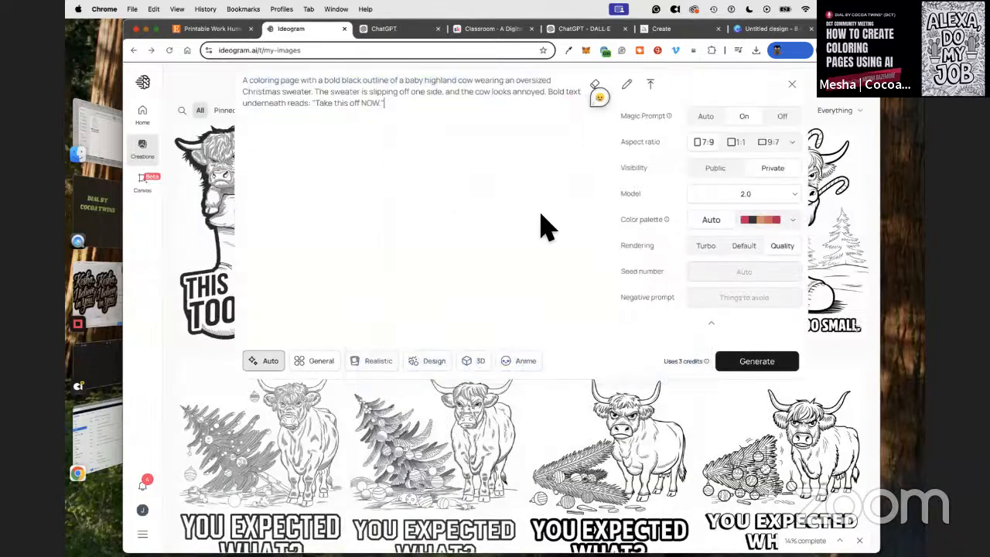
pyautogui.click(756, 361)
# Step: Copy the "Gift Wrap Mayhem" prompt text from ChatGPT, replace the Ideogram prompt with it and generate the images
pyautogui.click(391, 29)
pyautogui.scroll(-2, 465, 299)
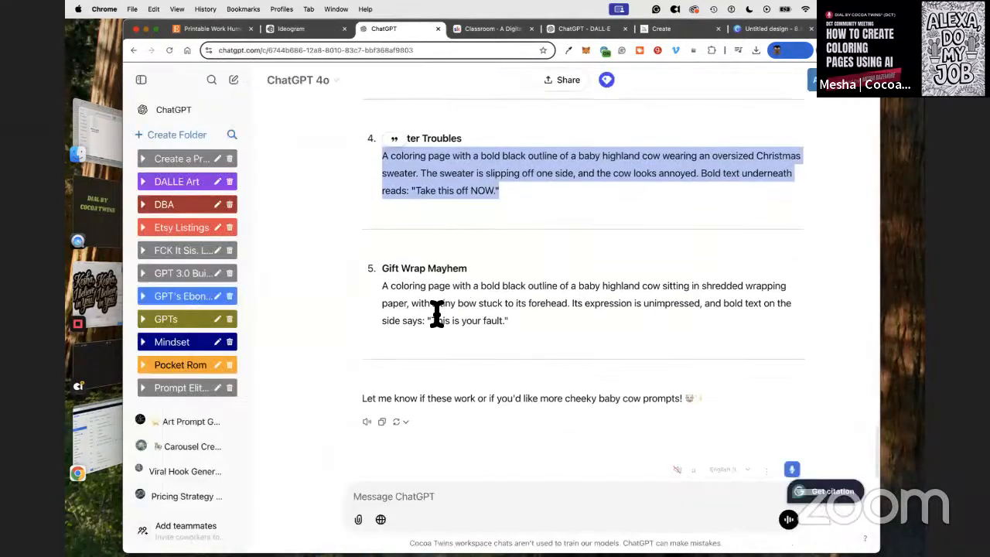
pyautogui.moveTo(382, 286); pyautogui.dragTo(549, 336)
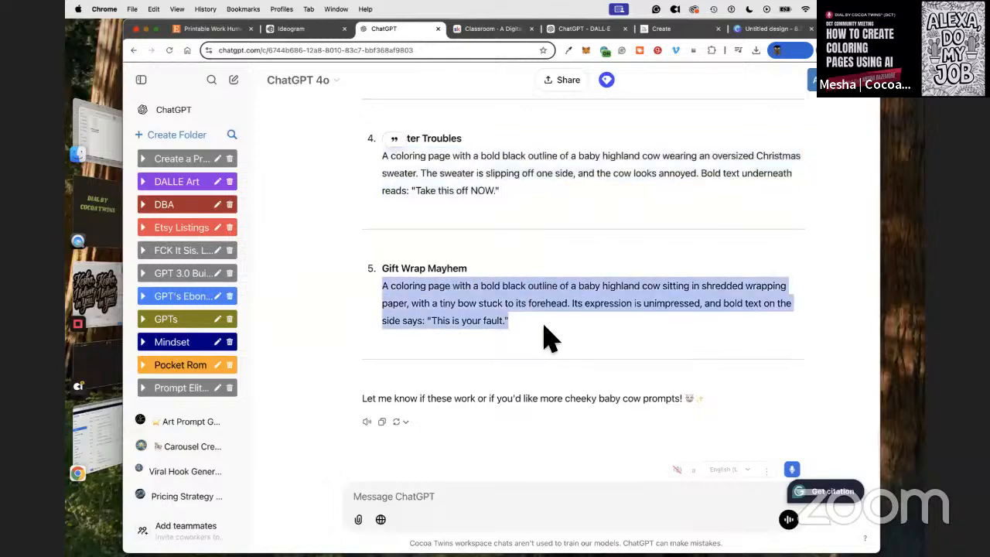
pyautogui.click(309, 28)
pyautogui.click(390, 83)
pyautogui.rightClick(390, 85)
pyautogui.click(478, 195)
pyautogui.press('super+v')
pyautogui.click(766, 362)
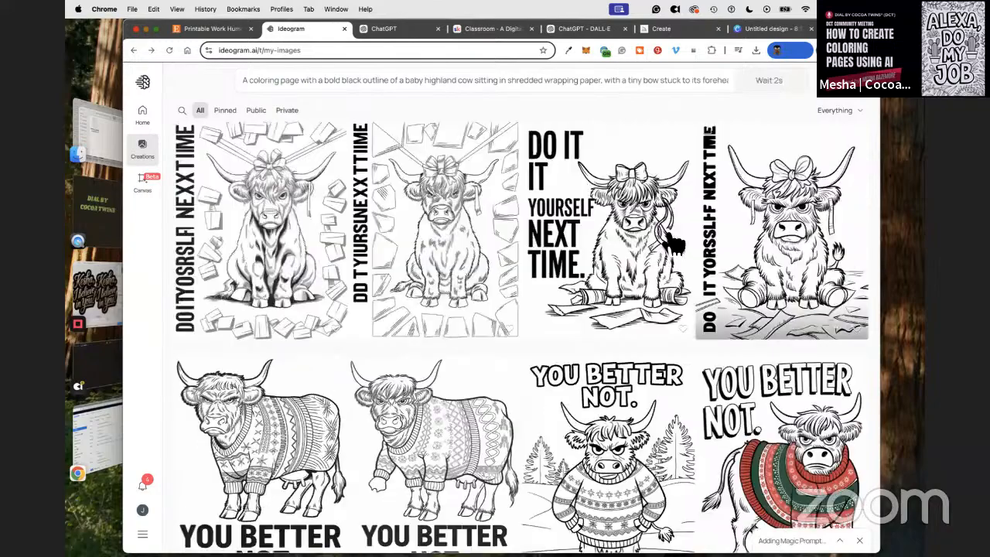
# Step: Open the third "Do it yourself next time" highland cow image in the creations, reuse its prompt and generate it again
pyautogui.scroll(3, 356, 246)
pyautogui.scroll(10, 356, 246)
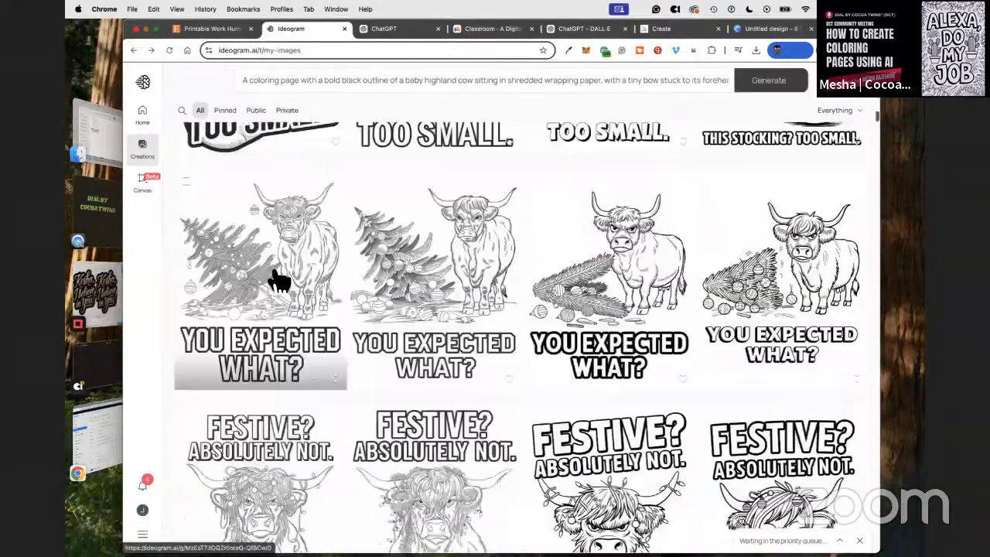
pyautogui.scroll(4, 276, 265)
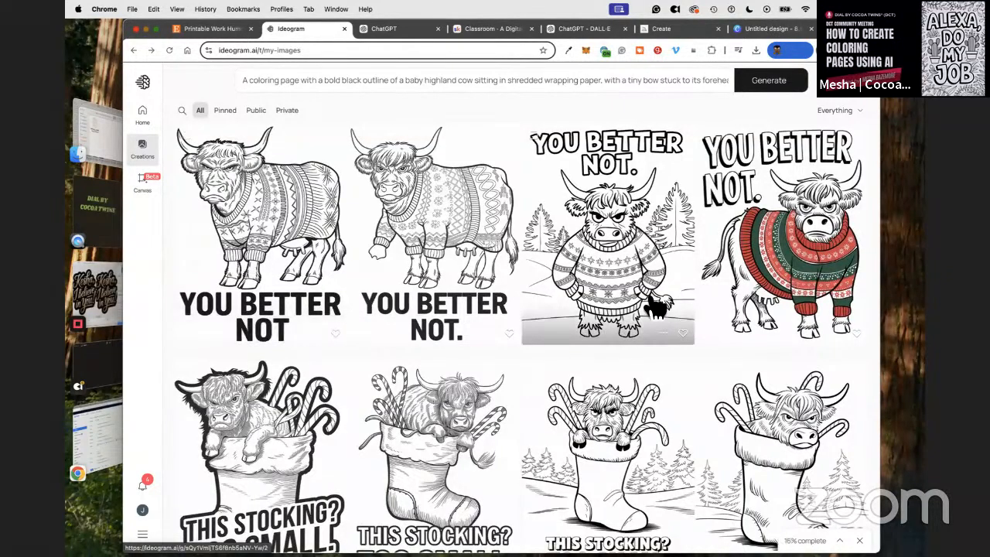
pyautogui.scroll(4, 640, 297)
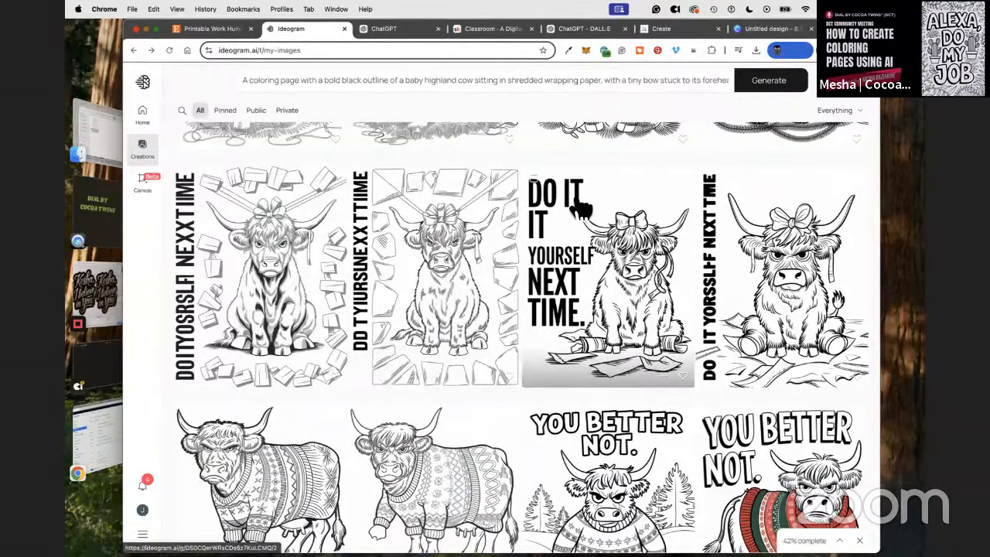
pyautogui.click(634, 286)
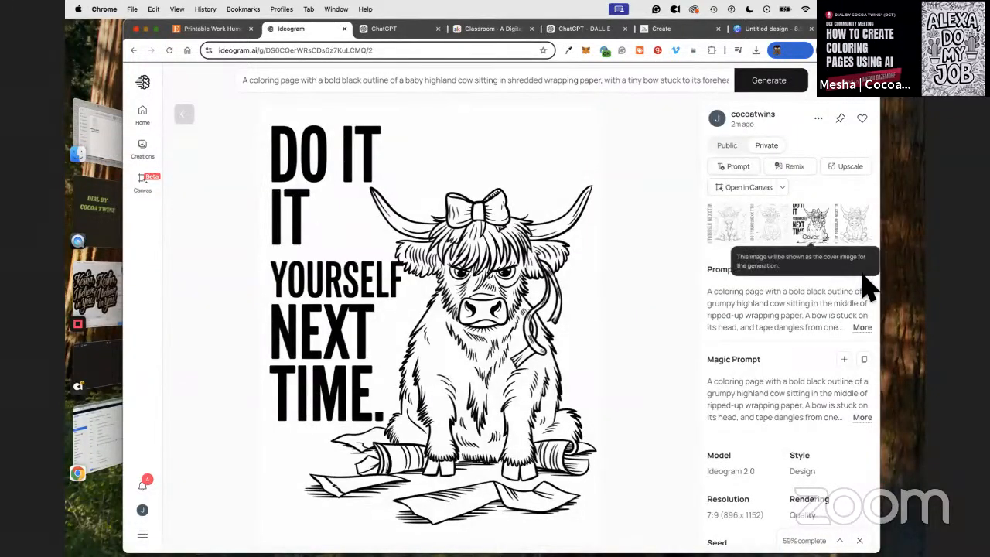
pyautogui.click(738, 172)
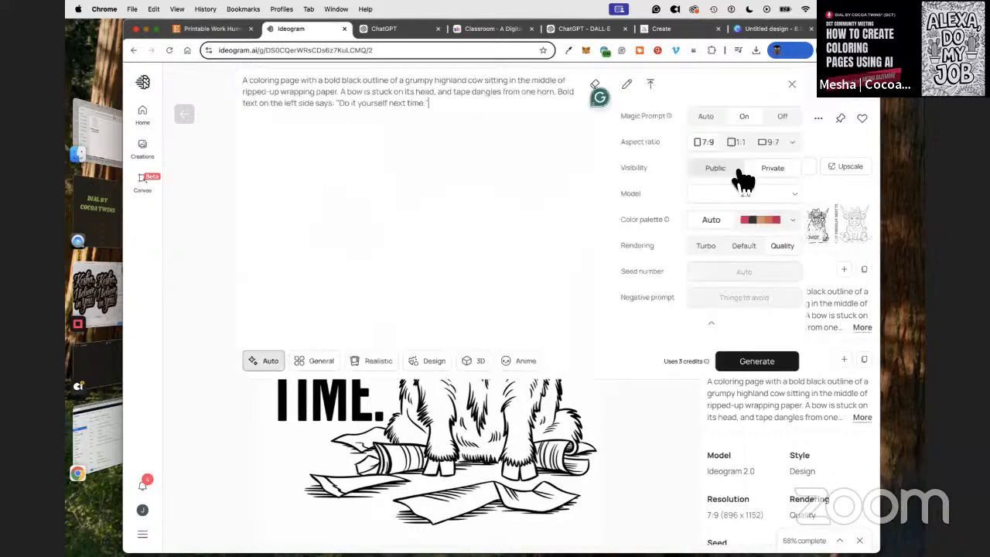
pyautogui.click(757, 359)
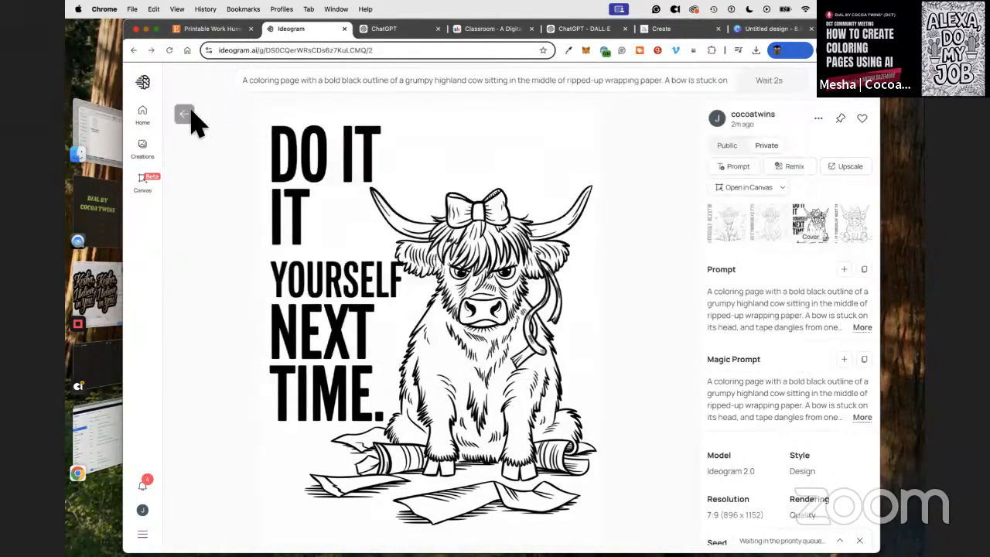
# Step: Return to the creations and examine the new baby highland cow pages and the regenerated cow, comparing lettering and cuteness
pyautogui.click(185, 116)
pyautogui.scroll(3, 333, 271)
pyautogui.scroll(2, 330, 268)
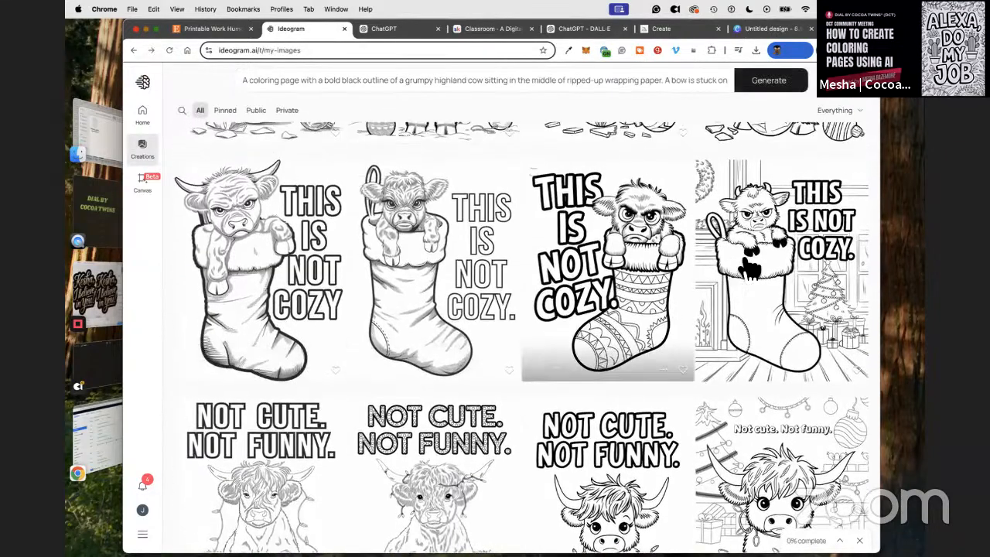
pyautogui.scroll(5, 332, 267)
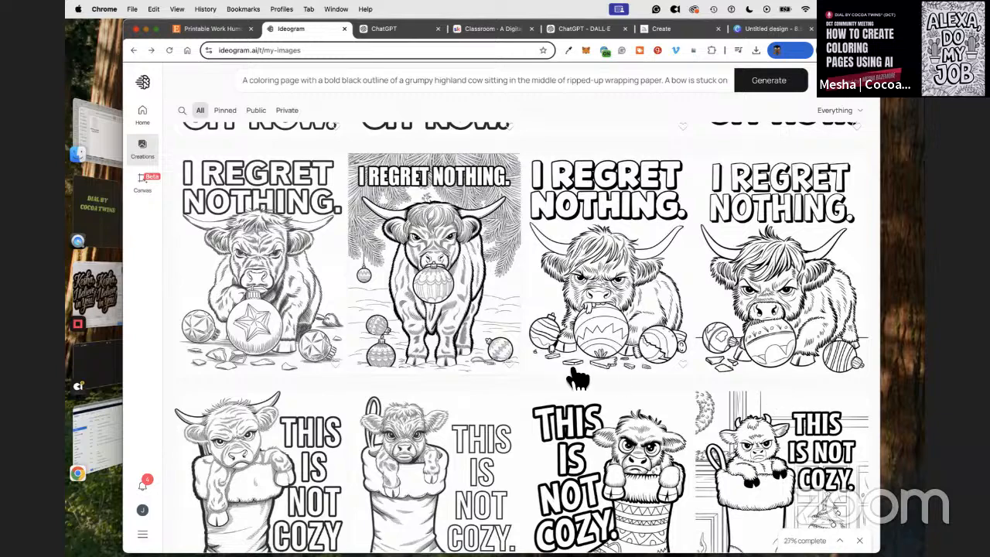
pyautogui.scroll(5, 580, 363)
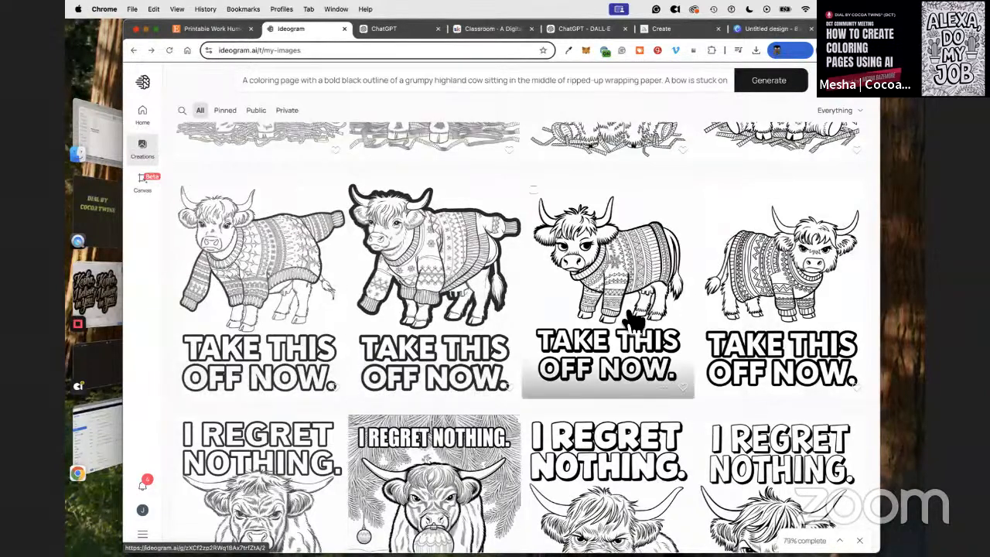
pyautogui.scroll(3, 627, 324)
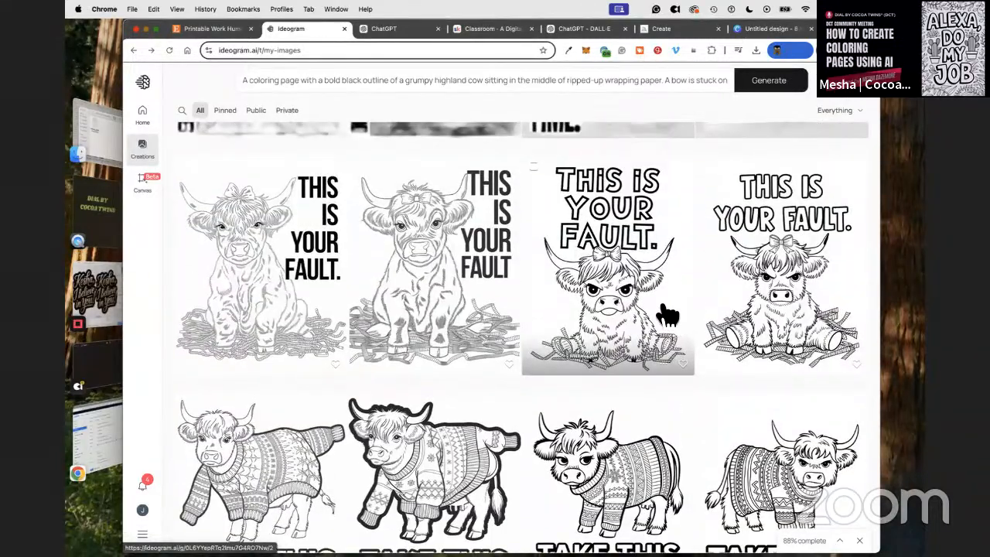
pyautogui.scroll(3, 664, 308)
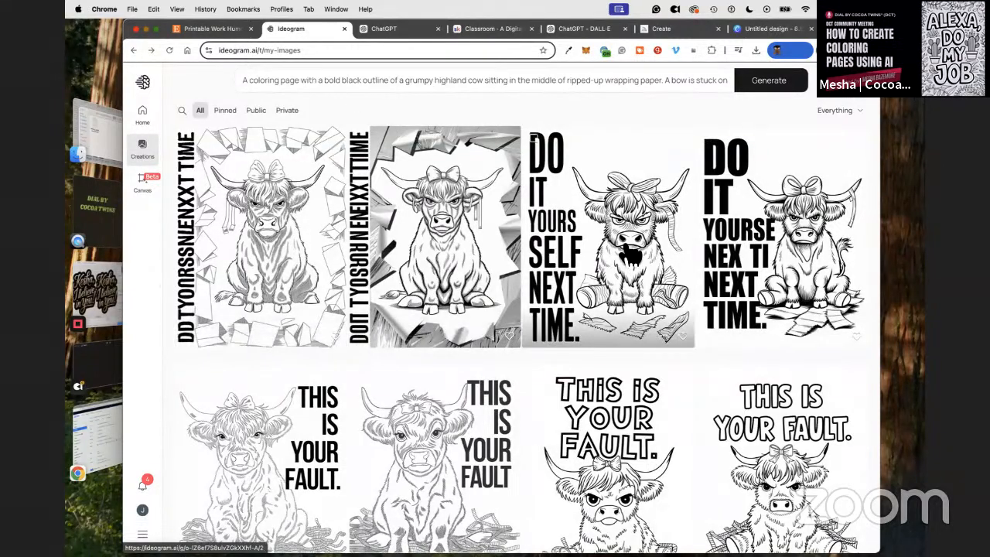
pyautogui.click(409, 29)
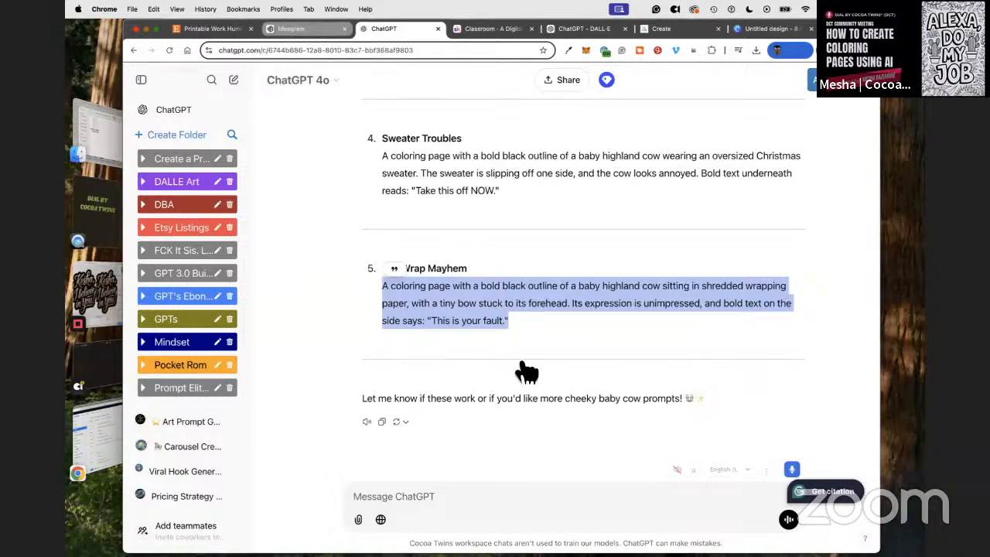
pyautogui.click(290, 29)
pyautogui.scroll(-2, 495, 378)
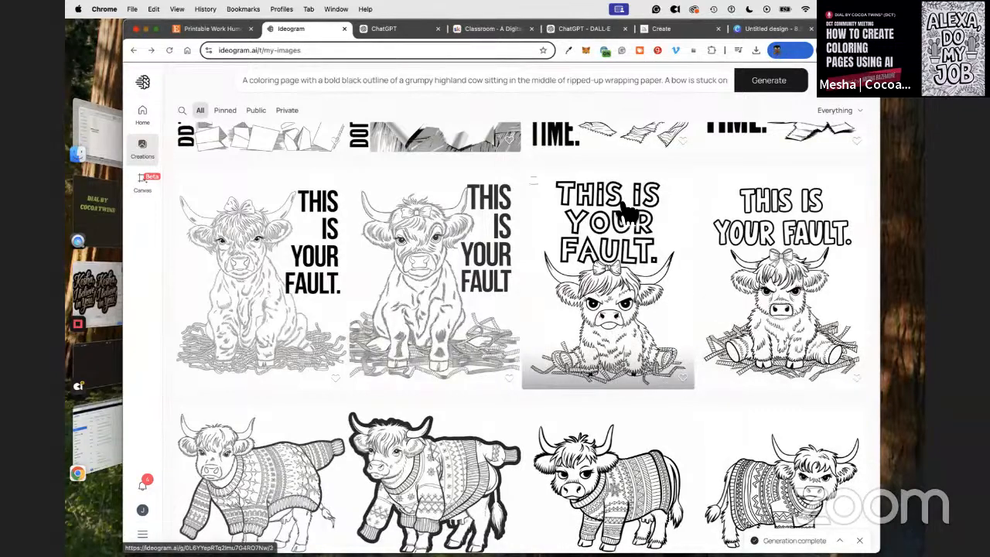
# Step: Ask ChatGPT: "Can you write more prompts but I need the baby highland cow to be uber cute. Please give it big cute cartoon eyes."
pyautogui.click(384, 30)
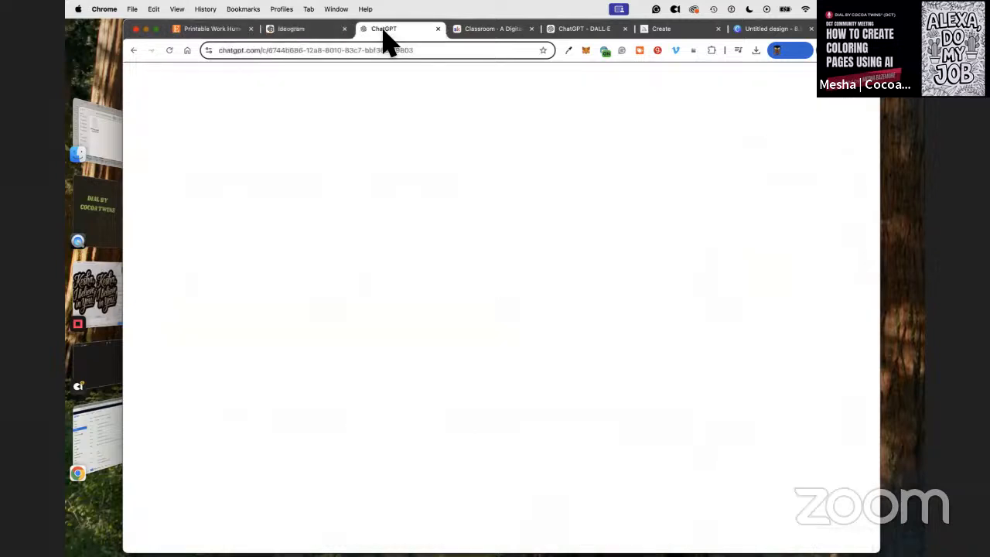
pyautogui.click(376, 495)
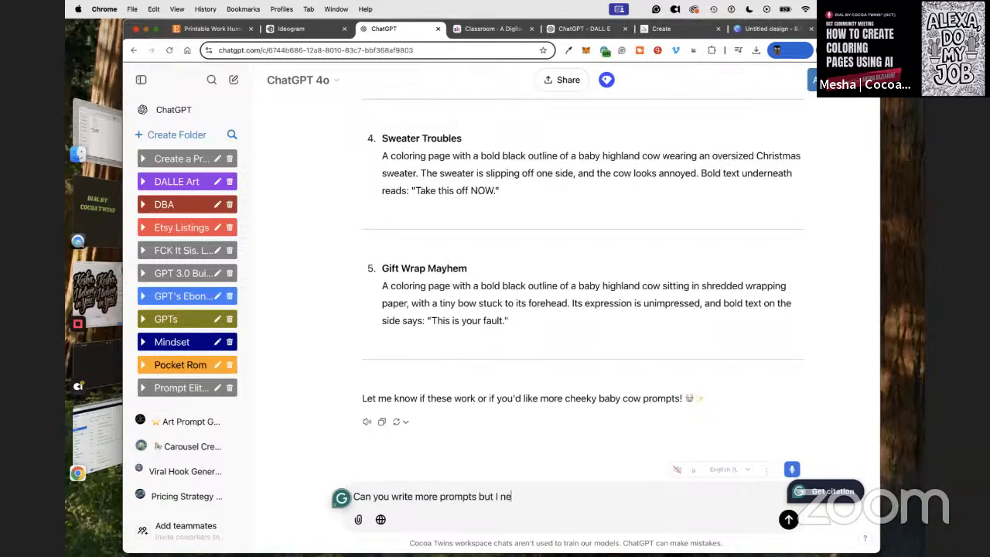
pyautogui.write('the')
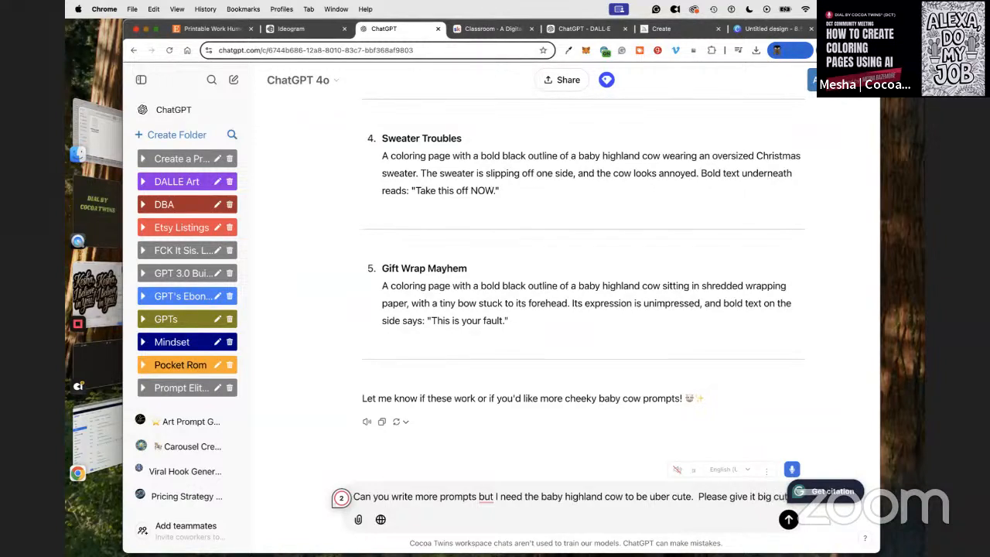
pyautogui.write('cartoon eyes.')
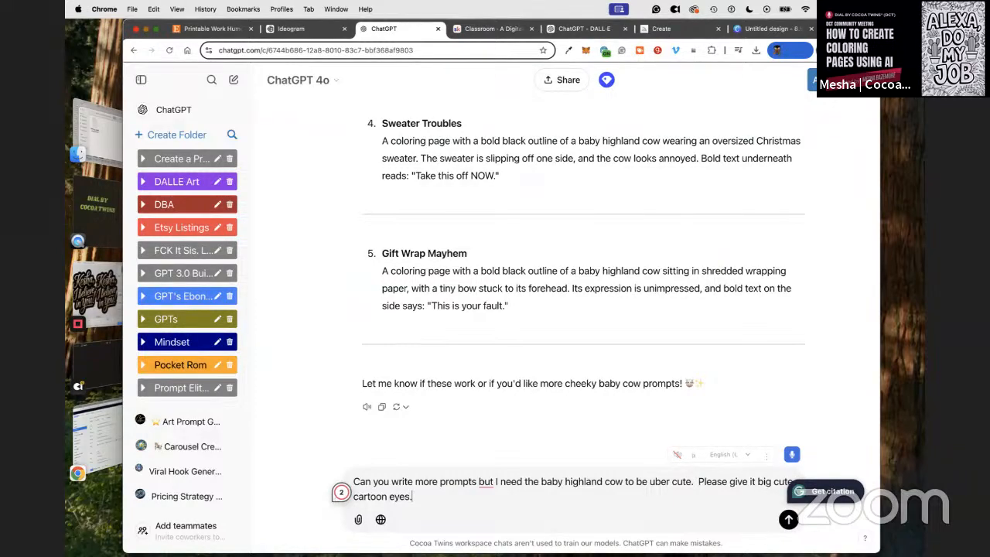
pyautogui.press('Return')
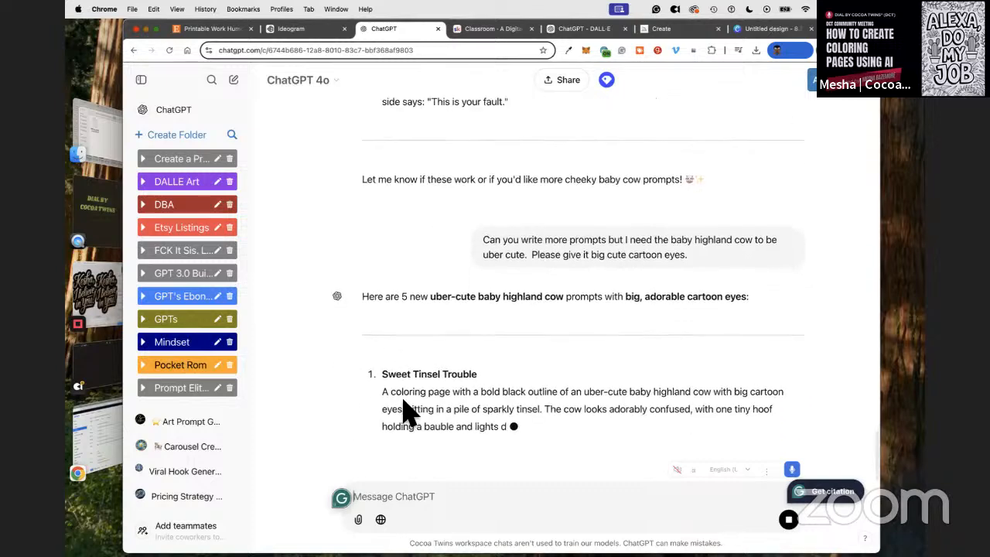
# Step: Copy the "Sweet Tinsel Trouble" prompt text from ChatGPT, replace the Ideogram prompt with it and generate the images
pyautogui.moveTo(416, 383); pyautogui.dragTo(477, 456)
pyautogui.click(305, 31)
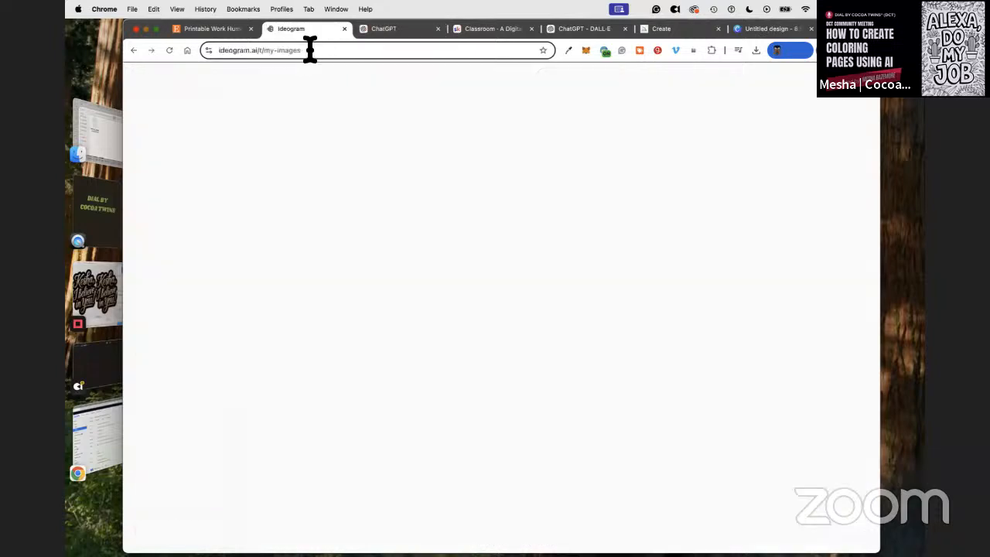
pyautogui.rightClick(387, 81)
pyautogui.click(441, 191)
pyautogui.press('super+v')
pyautogui.click(755, 364)
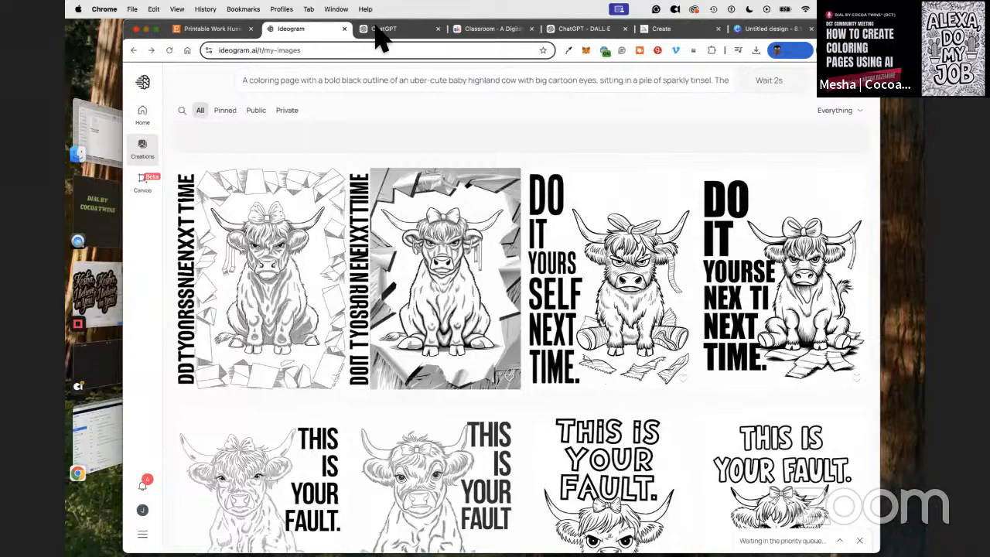
# Step: Copy the "Stocking Snuggle" prompt text from ChatGPT, replace the Ideogram prompt with it and generate the images
pyautogui.click(376, 30)
pyautogui.scroll(-5, 464, 279)
pyautogui.moveTo(382, 313); pyautogui.dragTo(774, 354)
pyautogui.press('super+c')
pyautogui.click(297, 29)
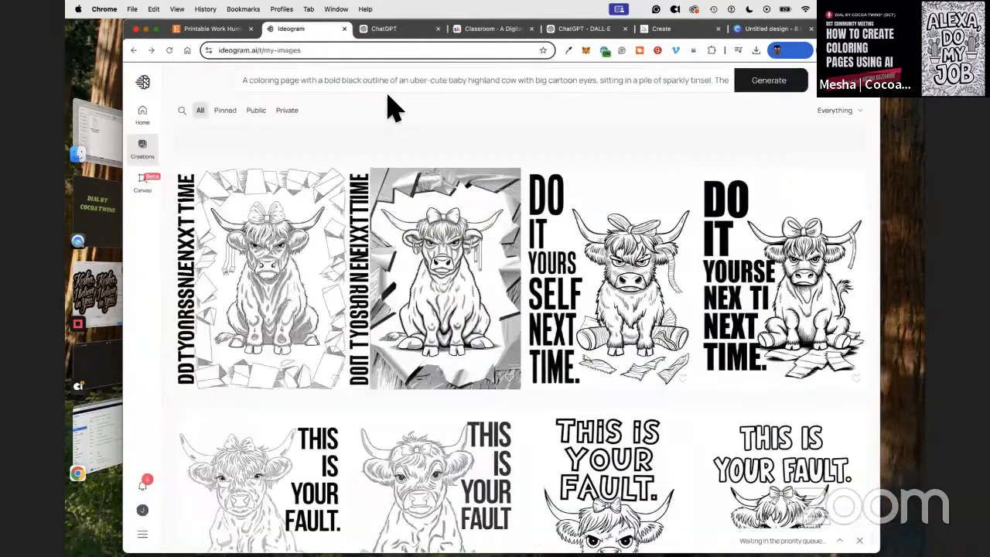
pyautogui.click(377, 77)
pyautogui.rightClick(377, 77)
pyautogui.click(443, 192)
pyautogui.press('super+v')
pyautogui.click(778, 363)
# Step: Copy the "Baby Bauble Bandit" prompt text from ChatGPT, replace the Ideogram prompt with it and generate the images
pyautogui.click(381, 29)
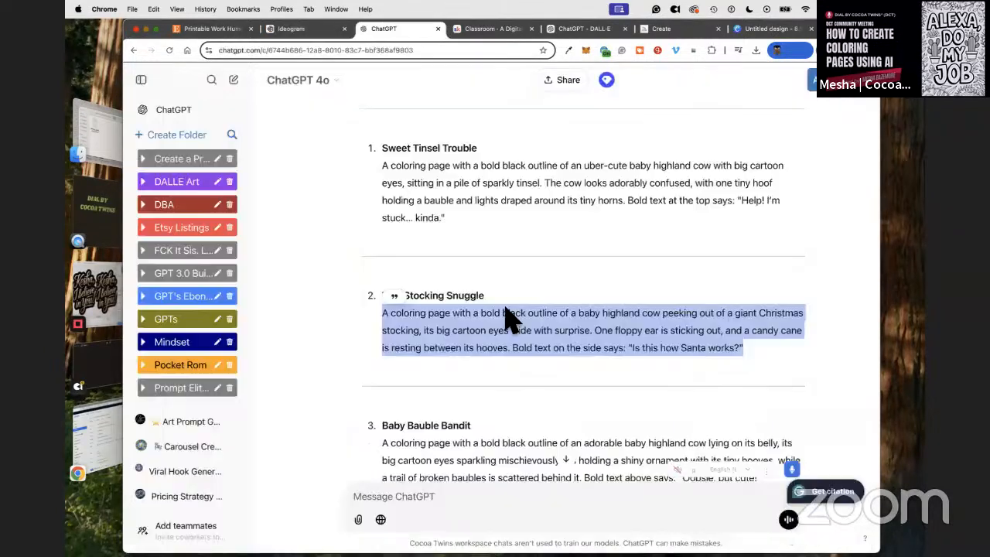
pyautogui.scroll(-5, 506, 317)
pyautogui.moveTo(382, 251); pyautogui.dragTo(764, 293)
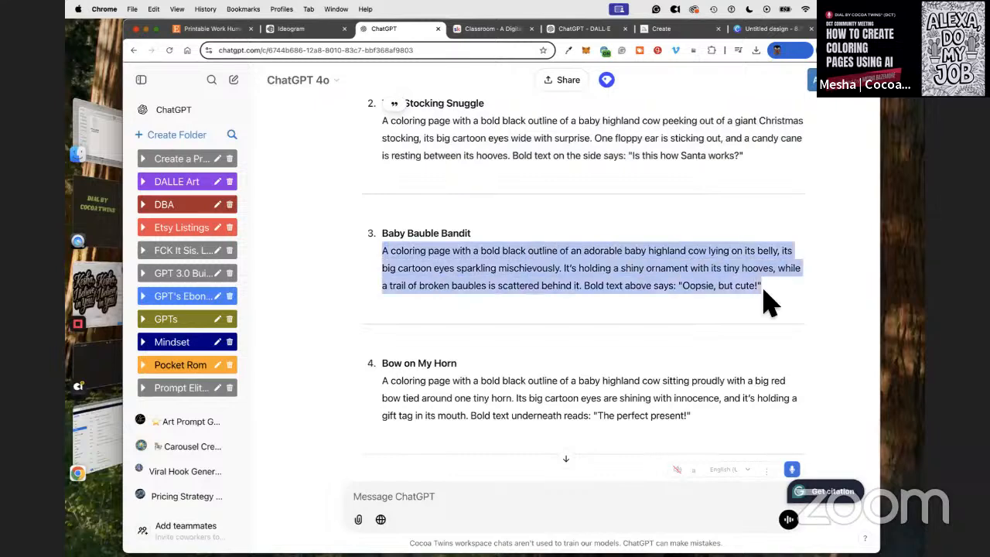
pyautogui.press('super+c')
pyautogui.click(302, 30)
pyautogui.click(408, 82)
pyautogui.rightClick(410, 80)
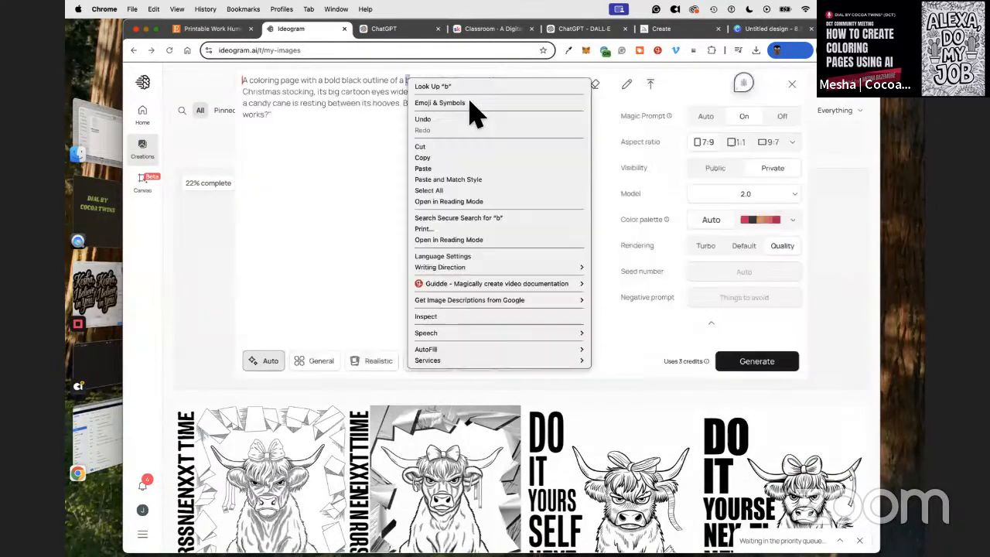
pyautogui.click(525, 190)
pyautogui.press('super+v')
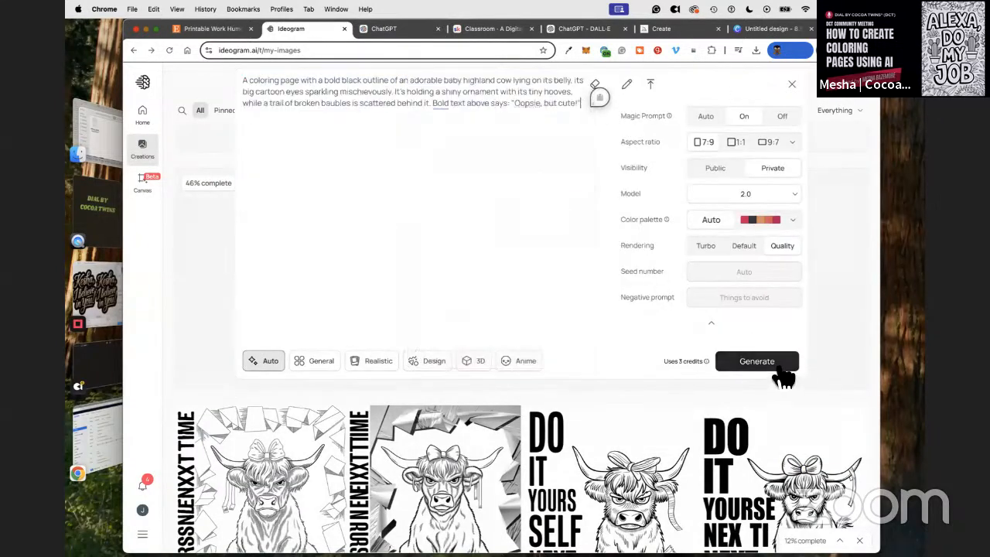
pyautogui.click(781, 373)
# Step: Copy the "Bow on My Horn" prompt text from ChatGPT, replace the Ideogram prompt with it and generate the images
pyautogui.click(383, 29)
pyautogui.scroll(-3, 387, 199)
pyautogui.click(382, 201)
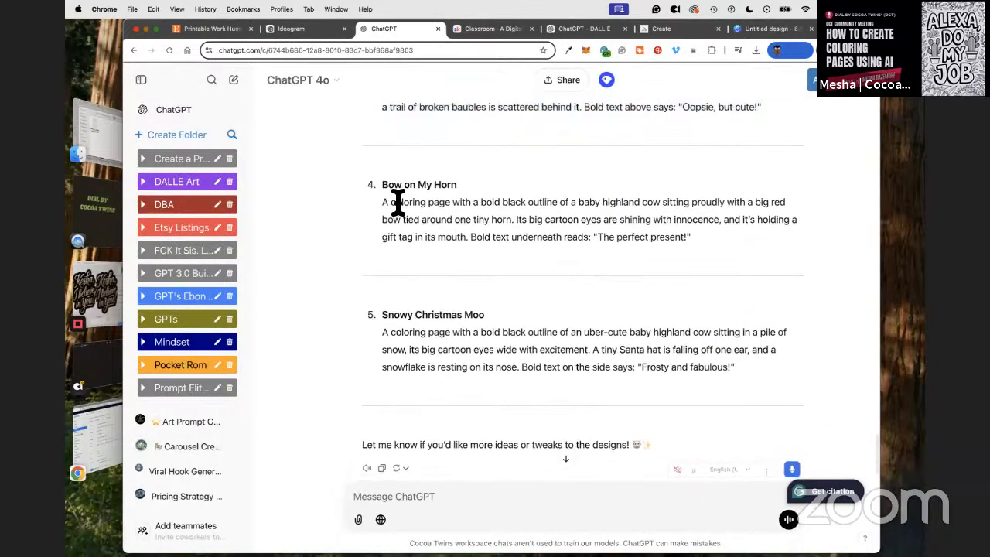
pyautogui.moveTo(382, 201); pyautogui.dragTo(720, 250)
pyautogui.click(295, 29)
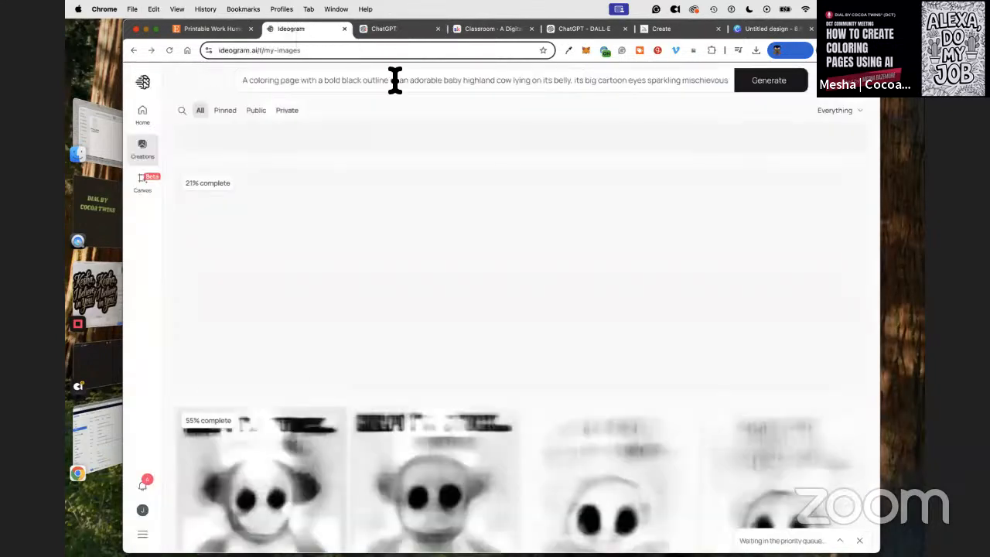
pyautogui.rightClick(395, 80)
pyautogui.click(461, 189)
pyautogui.press('super+v')
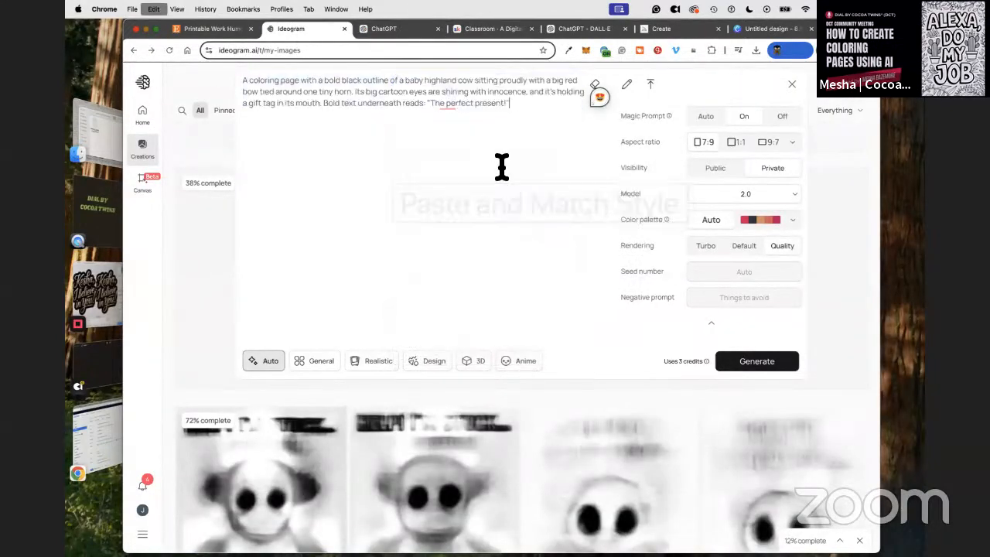
pyautogui.click(779, 376)
# Step: Copy the "Snowy Christmas Moo" prompt text from ChatGPT, replace the Ideogram prompt with it and generate the images
pyautogui.click(387, 28)
pyautogui.scroll(-1, 387, 293)
pyautogui.scroll(-1, 387, 293)
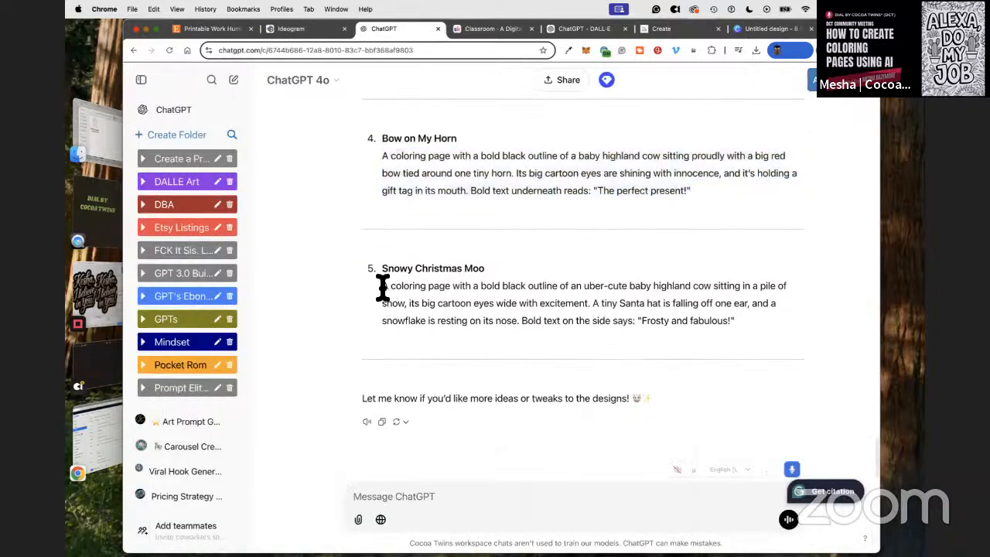
pyautogui.moveTo(385, 291); pyautogui.dragTo(780, 344)
pyautogui.click(306, 31)
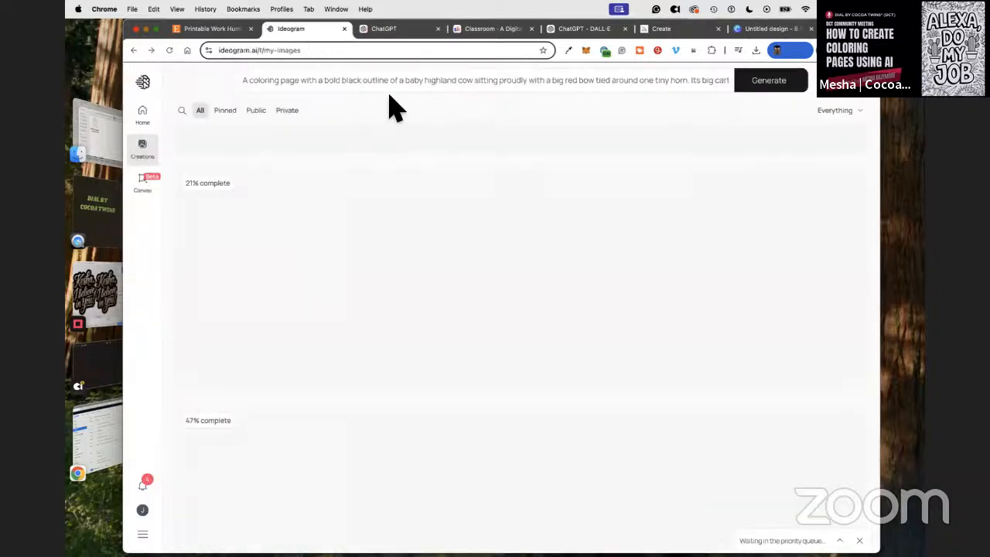
pyautogui.click(393, 91)
pyautogui.rightClick(388, 81)
pyautogui.click(452, 177)
pyautogui.press('super+v')
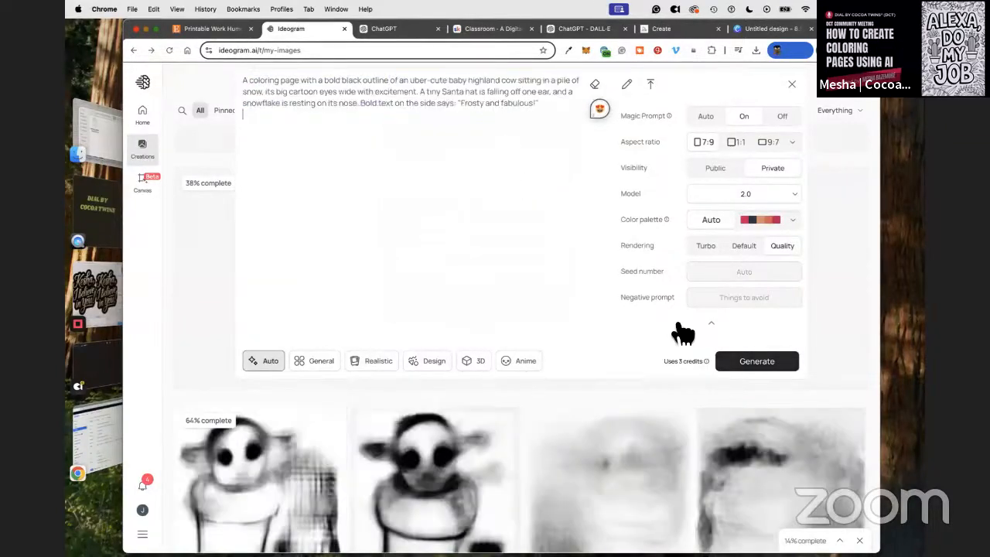
pyautogui.click(757, 361)
# Step: Examine the newly generated baby highland cow coloring pages, comparing the lettering, eyes and line style of each set
pyautogui.scroll(-7, 438, 178)
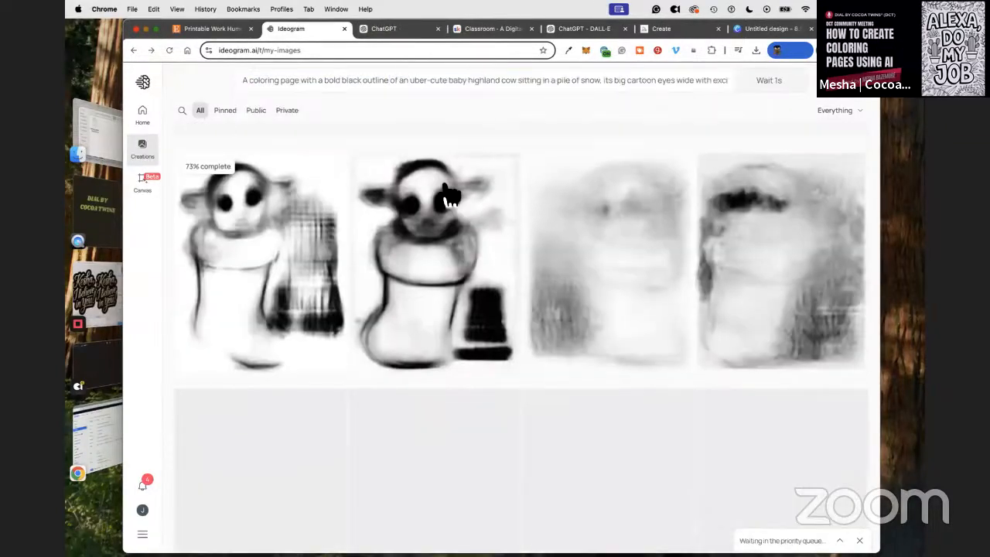
pyautogui.scroll(4, 352, 178)
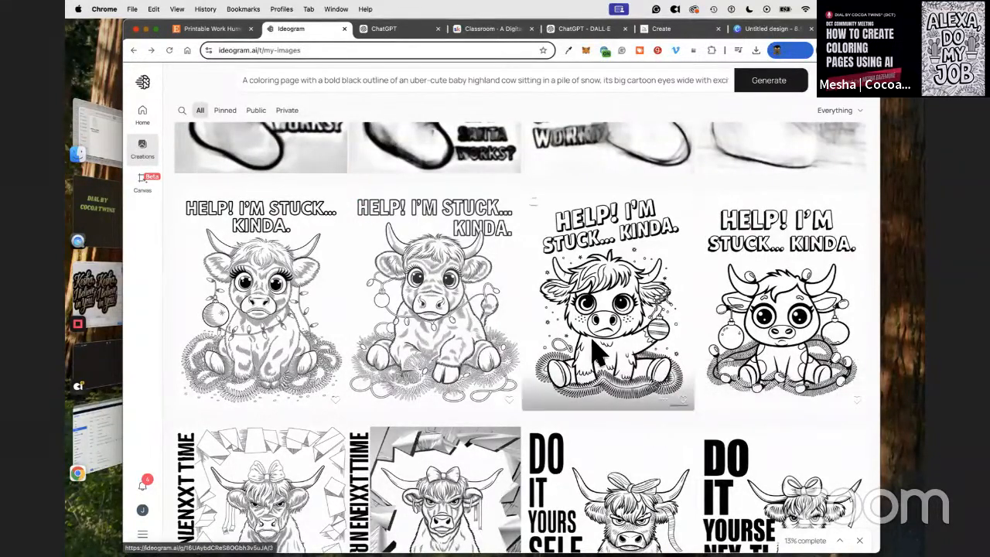
pyautogui.scroll(2, 491, 344)
pyautogui.scroll(1, 492, 344)
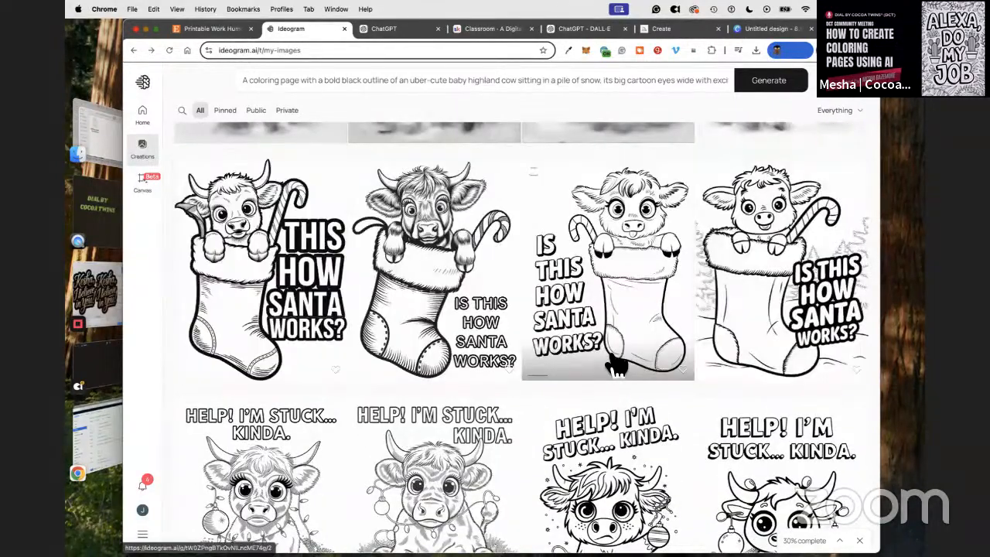
pyautogui.scroll(4, 612, 363)
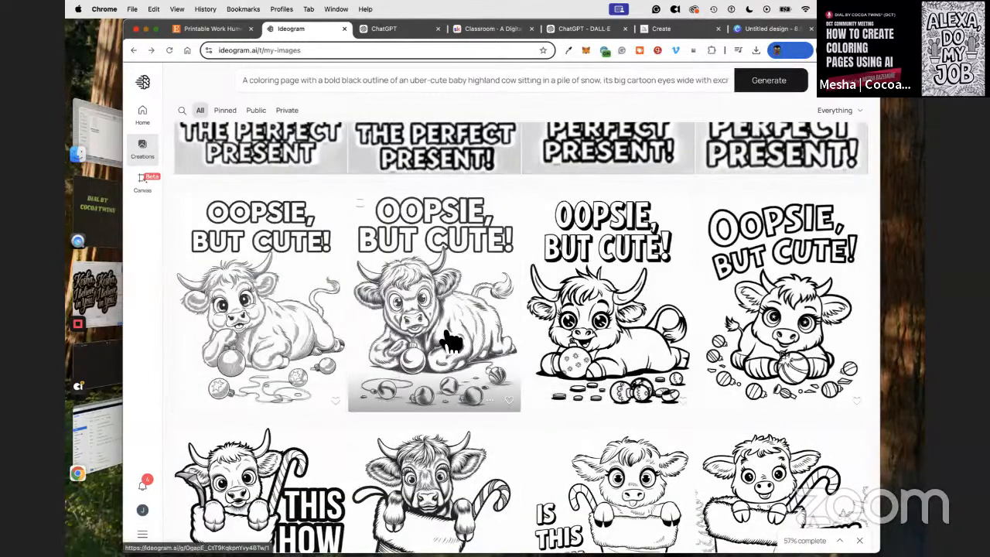
pyautogui.scroll(2, 444, 331)
pyautogui.scroll(1, 519, 333)
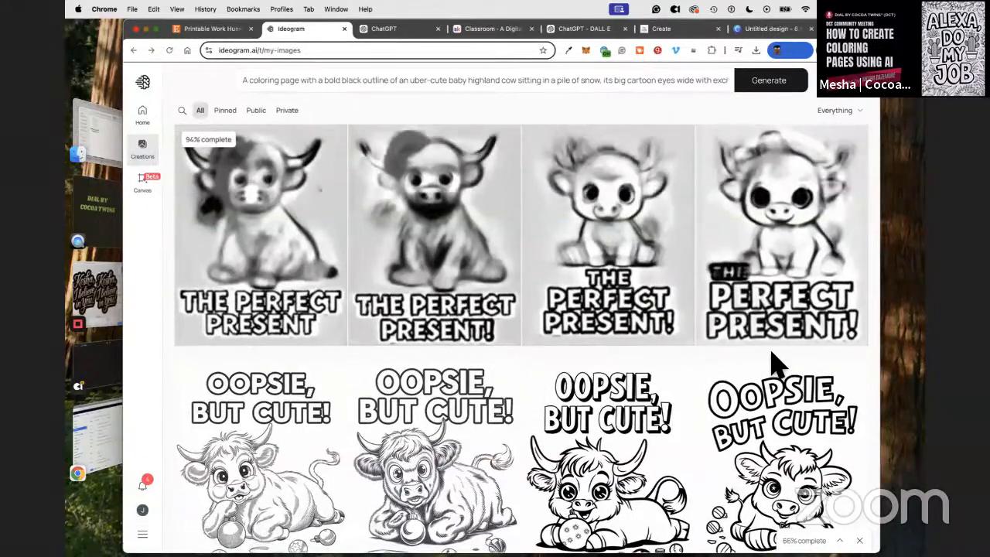
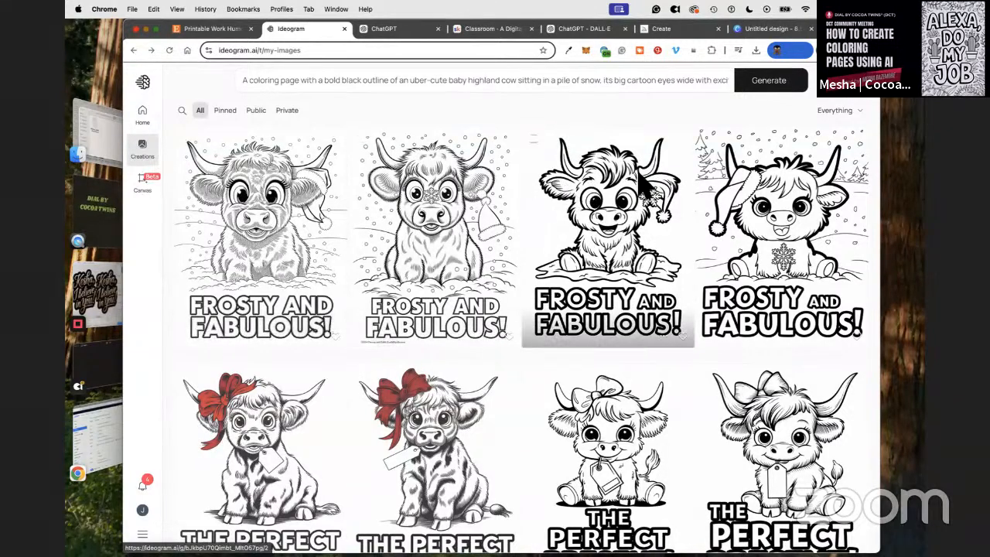
# Step: Copy the third "Frosty and Fabulous!" cow image and switch to the Canva design
pyautogui.rightClick(579, 202)
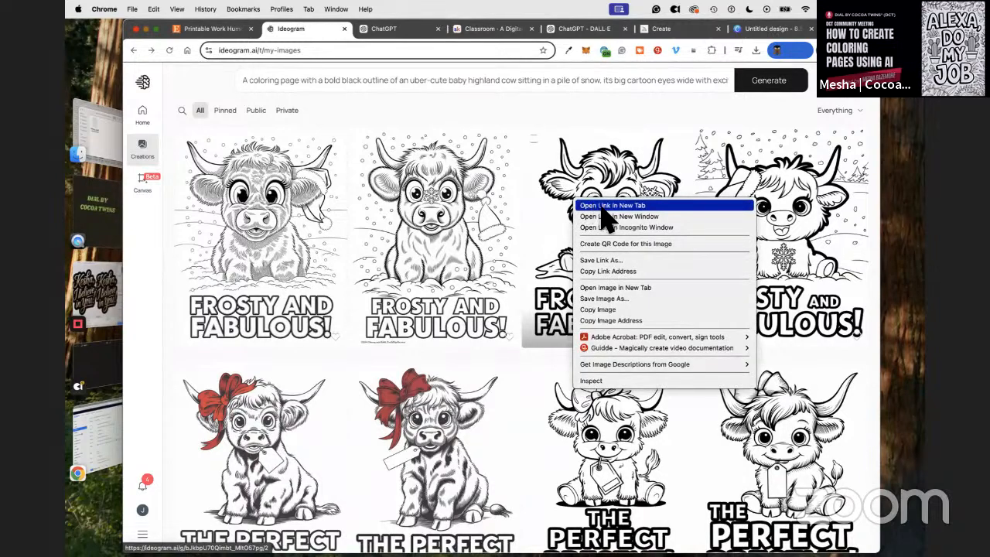
pyautogui.click(638, 309)
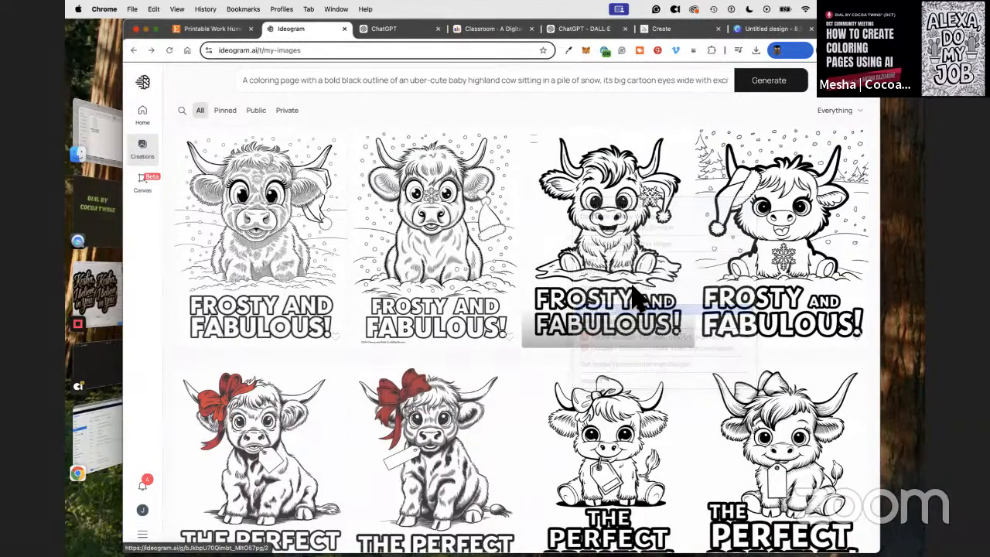
pyautogui.click(761, 29)
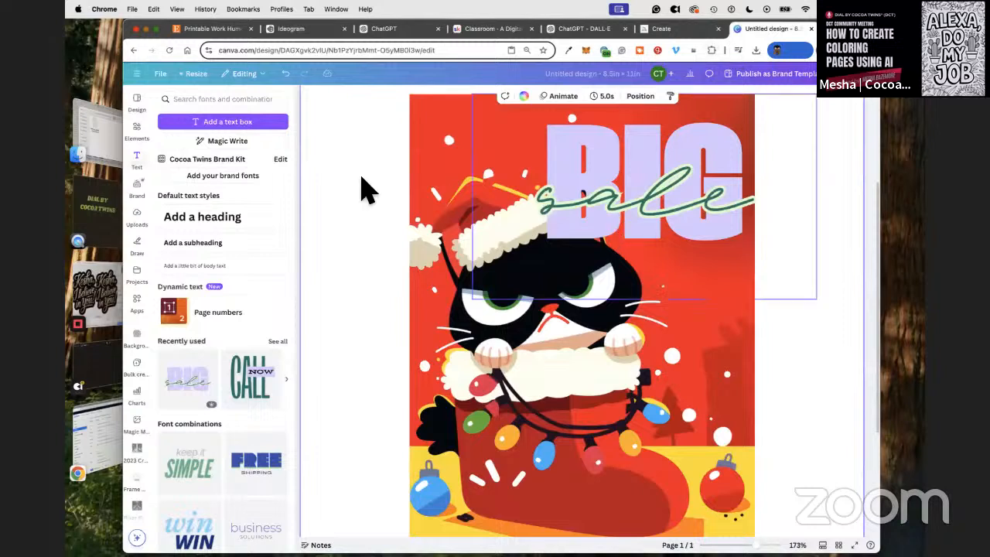
# Step: Delete the "BIG sale" text and the Christmas cat artwork from the page, leaving it blank
pyautogui.click(818, 291)
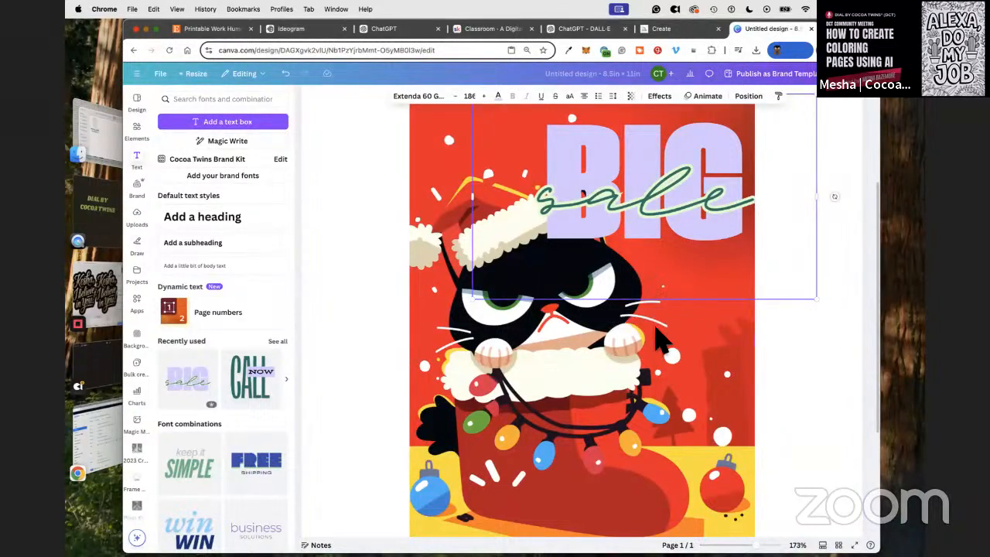
pyautogui.click(656, 318)
pyautogui.click(657, 218)
pyautogui.press('Delete')
pyautogui.click(684, 297)
pyautogui.press('Delete')
pyautogui.click(689, 350)
pyautogui.press('Delete')
# Step: Paste the copied "Frosty and Fabulous!" cow image onto the blank page
pyautogui.rightClick(589, 265)
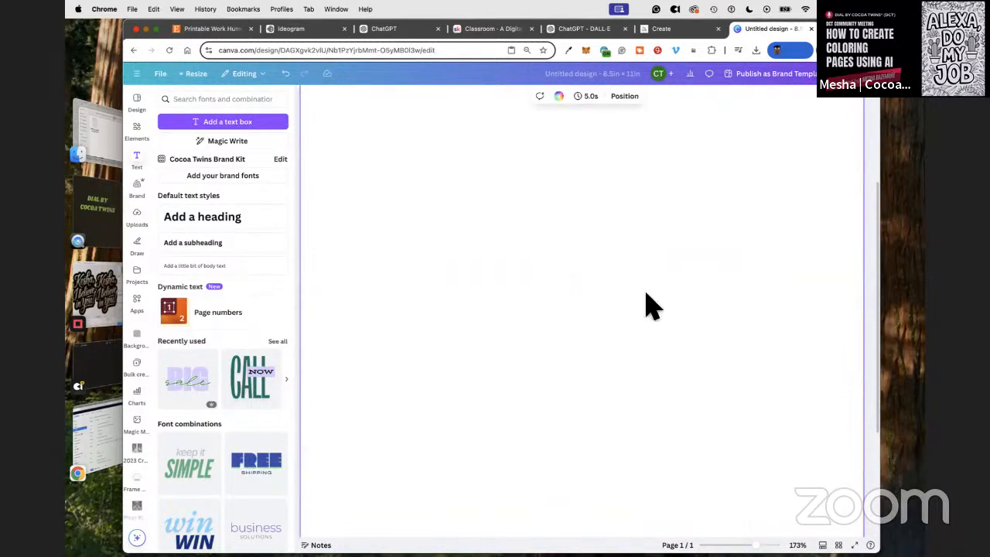
pyautogui.click(648, 293)
pyautogui.scroll(-5, 608, 441)
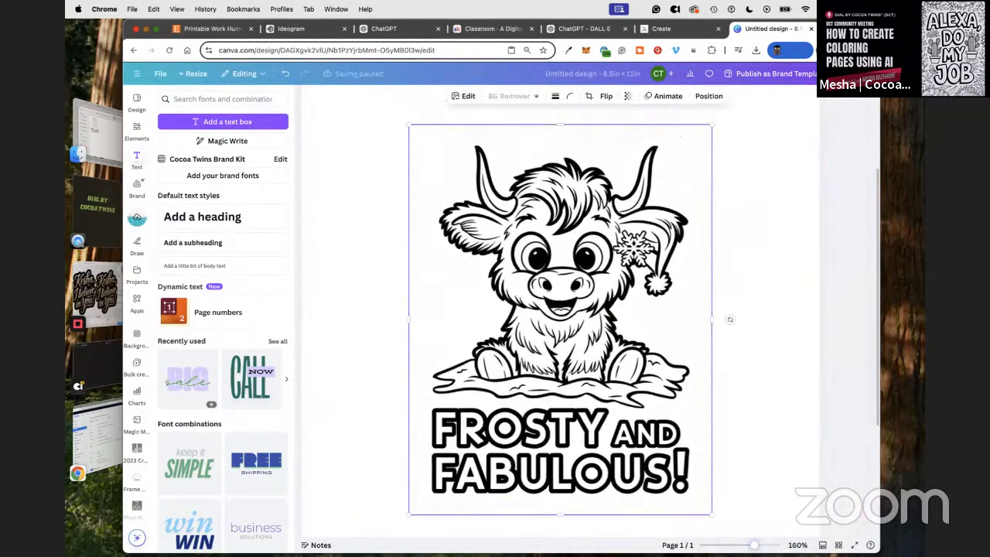
pyautogui.moveTo(556, 354); pyautogui.dragTo(553, 327)
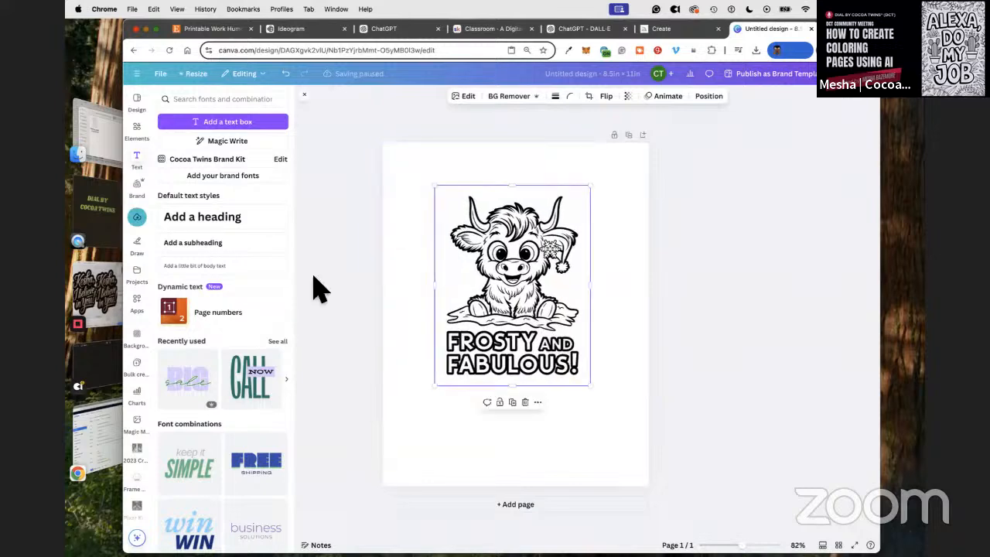
# Step: Add a square frame from the elements and set its size to 8 in wide by 10.5 in high
pyautogui.click(139, 144)
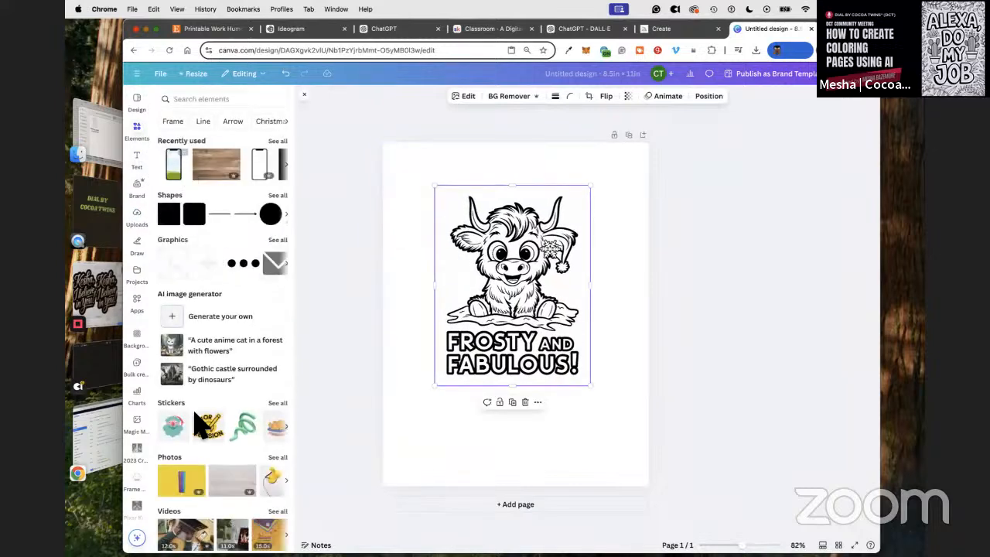
pyautogui.scroll(-10, 203, 424)
pyautogui.click(184, 378)
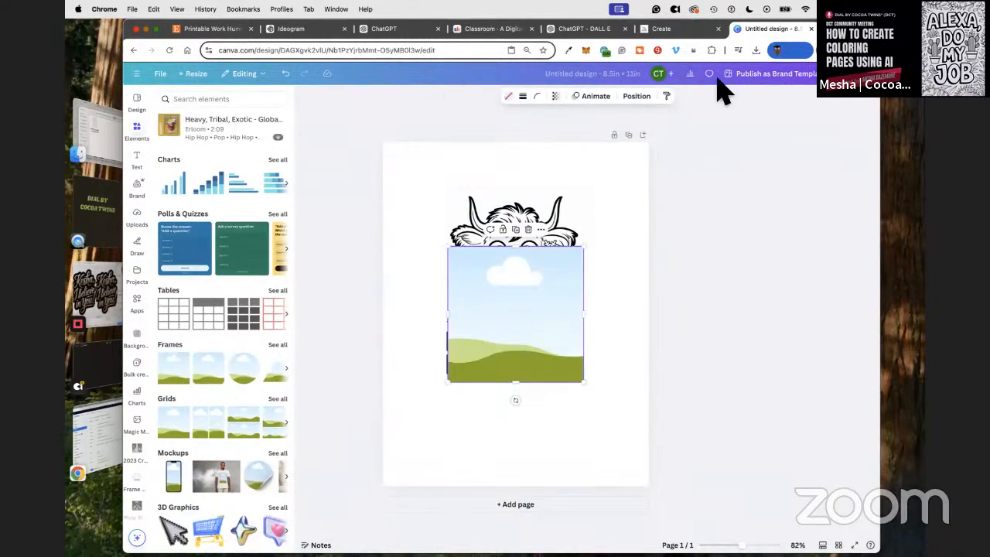
pyautogui.click(636, 96)
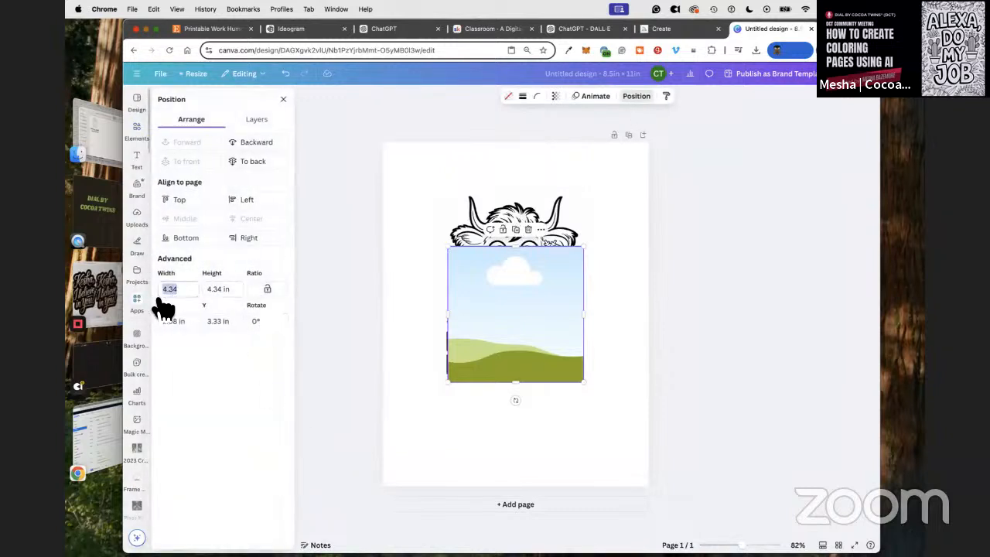
pyautogui.moveTo(227, 290); pyautogui.dragTo(210, 292)
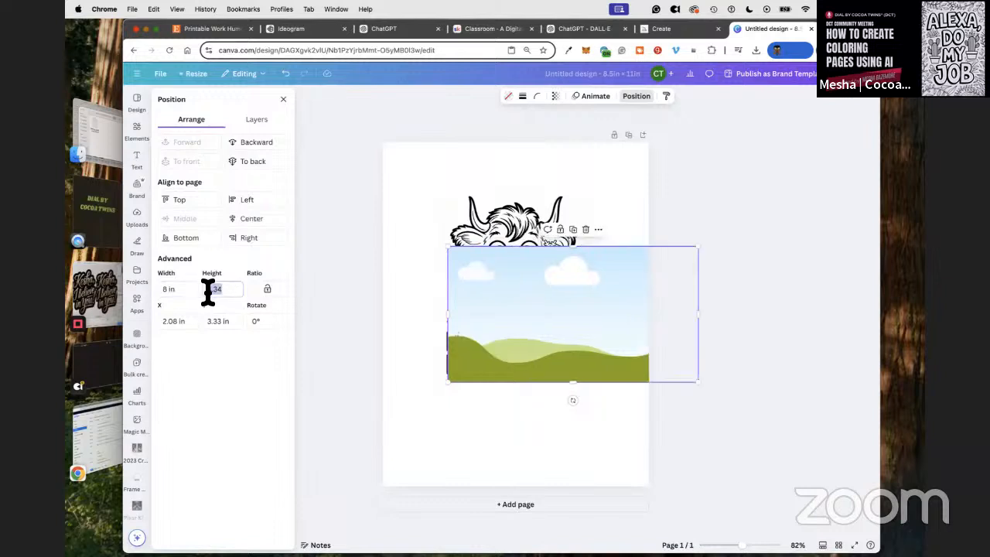
pyautogui.write('10.5')
pyautogui.press('Return')
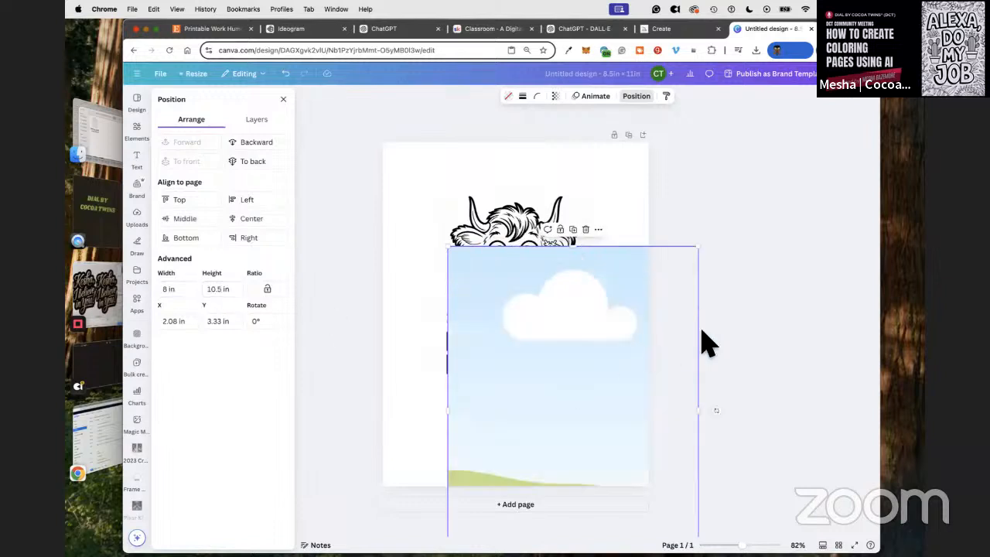
# Step: Center the frame on the page in both directions and give it a solid border with weight 4
pyautogui.click(246, 219)
pyautogui.click(183, 219)
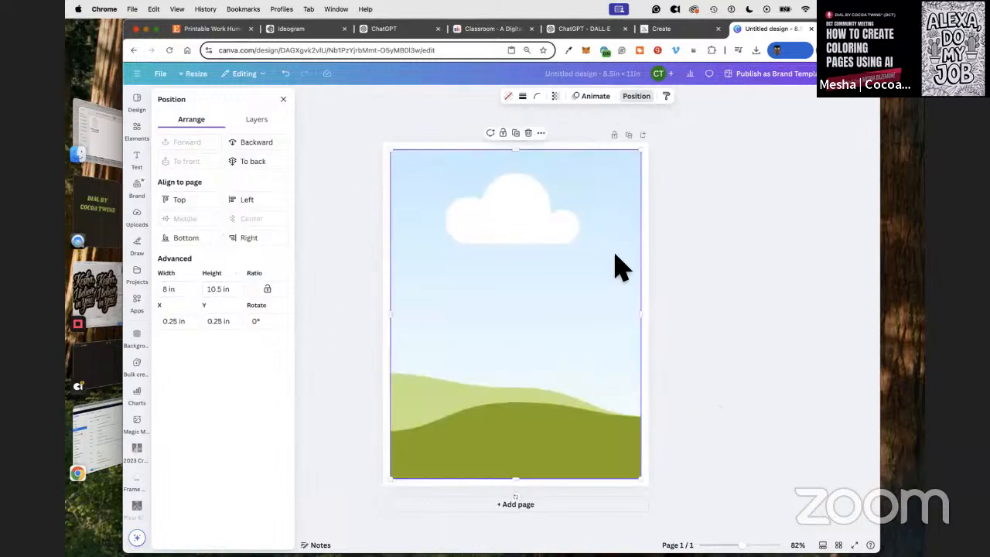
pyautogui.click(523, 97)
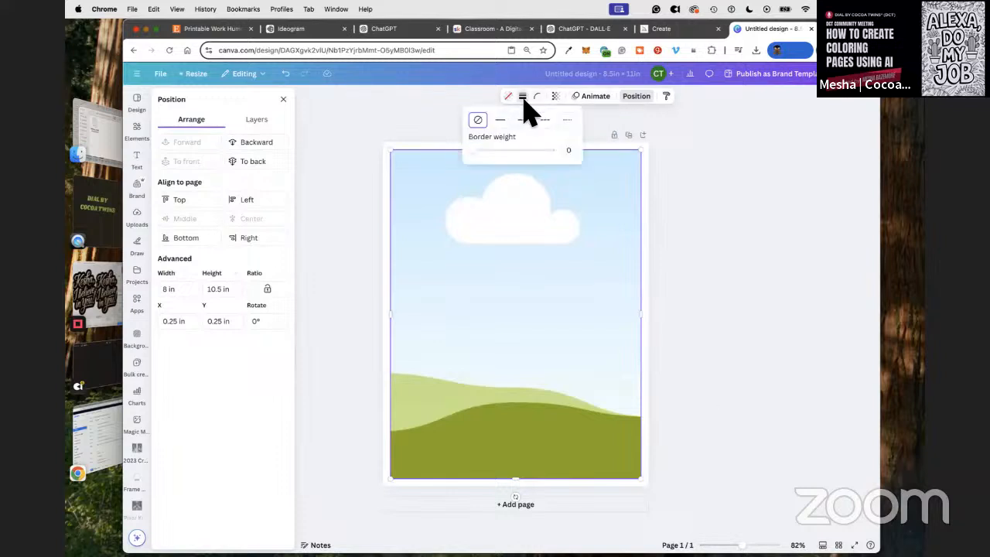
pyautogui.click(500, 121)
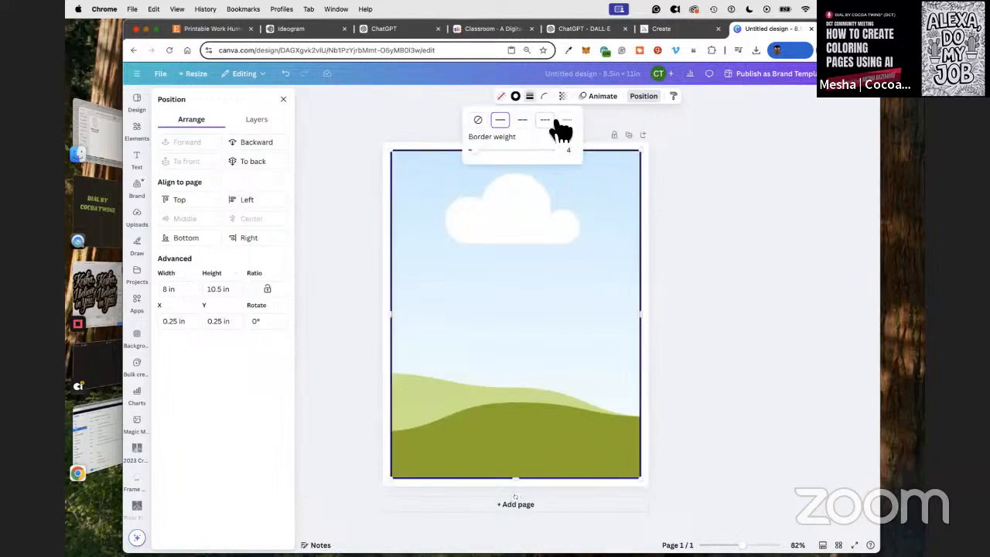
# Step: Send the frame behind the cow image so the image can fill it, and duplicate the finished page
pyautogui.click(263, 164)
pyautogui.moveTo(565, 286); pyautogui.dragTo(637, 292)
pyautogui.click(754, 306)
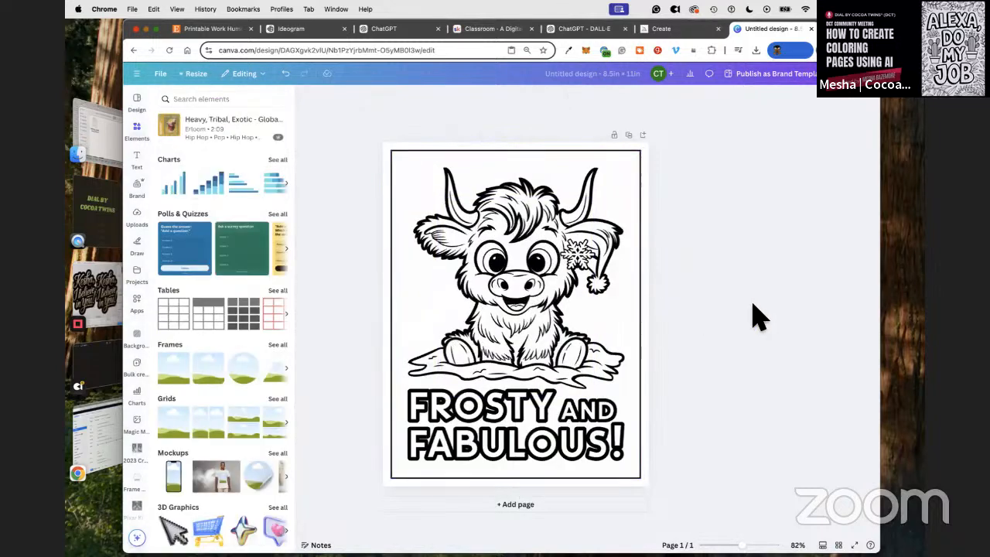
pyautogui.click(634, 139)
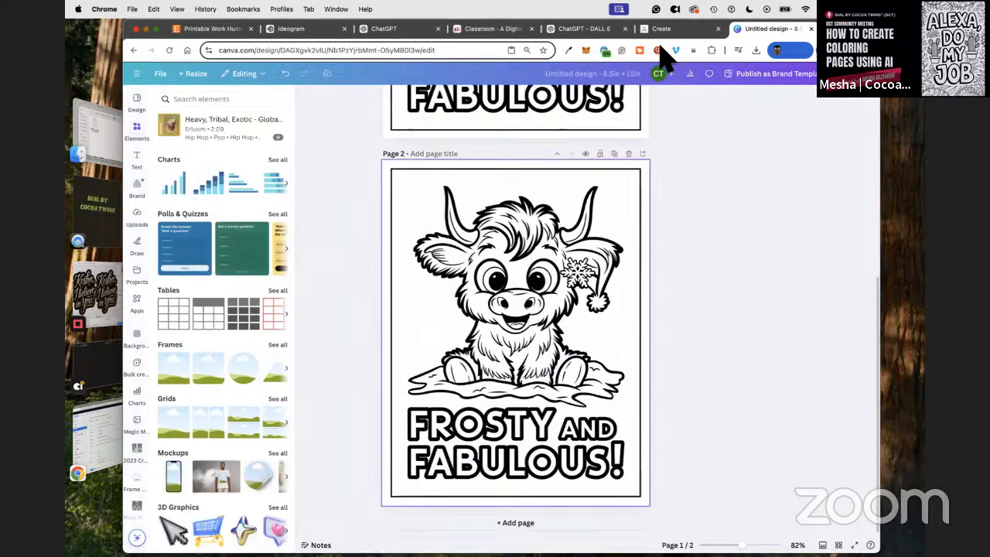
# Step: In Ideogram, copy the fourth "The Perfect Present!" cow image, the one with the blank gift tag and bold black lettering
pyautogui.moveTo(309, 34); pyautogui.dragTo(644, 32)
pyautogui.scroll(-3, 495, 293)
pyautogui.scroll(-3, 501, 298)
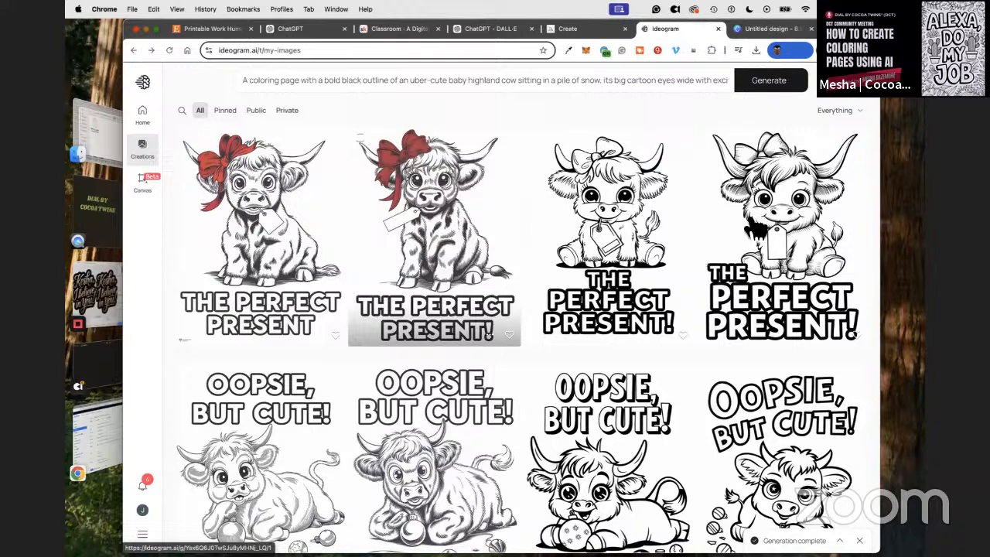
pyautogui.rightClick(761, 214)
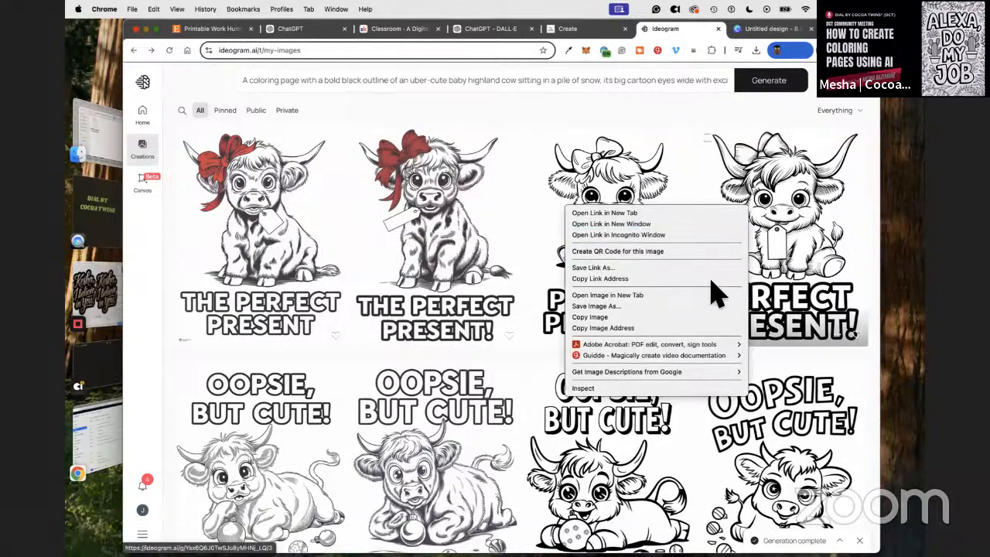
pyautogui.click(712, 317)
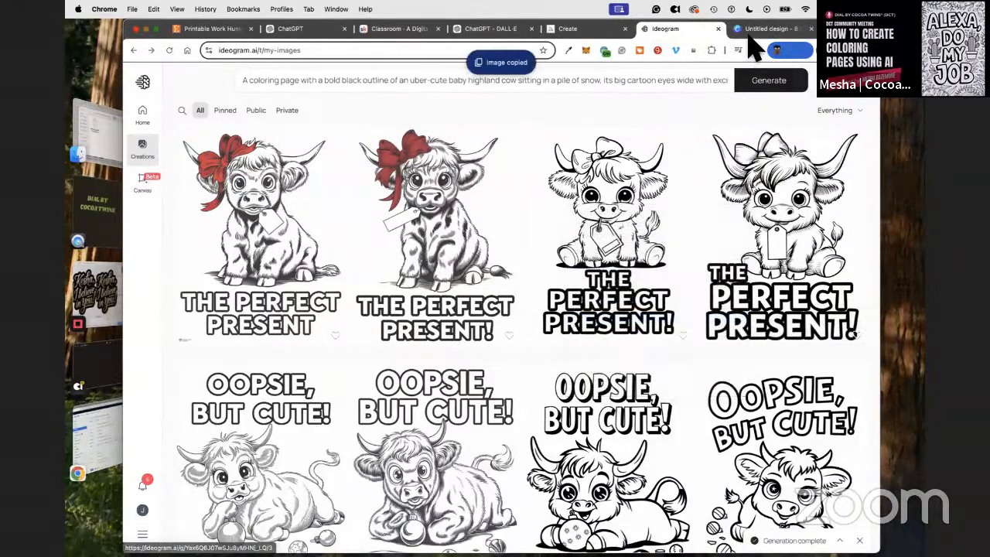
# Step: Back in Canva, paste the copied "The Perfect Present!" image into page 2's frame to replace the cow, and duplicate the page
pyautogui.click(751, 35)
pyautogui.rightClick(551, 222)
pyautogui.click(603, 273)
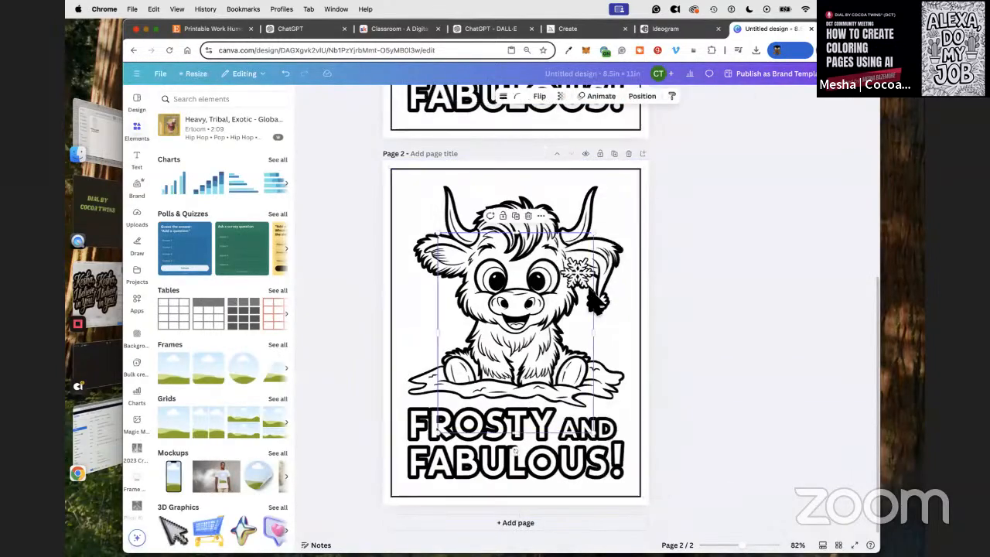
pyautogui.click(614, 154)
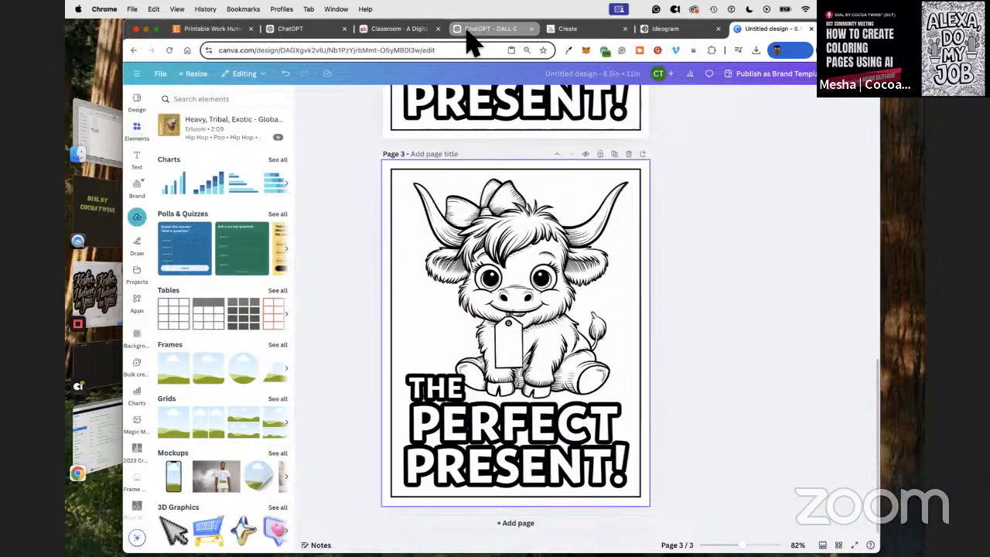
# Step: In Ideogram, copy the third "Oopsie, But Cute!" image, the bold-outlined cow lying down with scattered ornaments
pyautogui.click(663, 28)
pyautogui.scroll(-4, 464, 318)
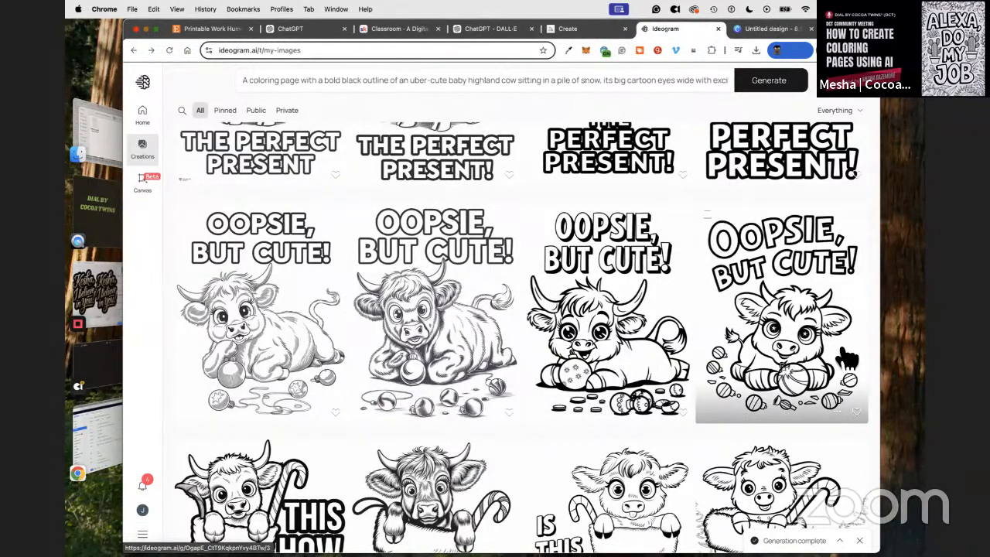
pyautogui.rightClick(593, 292)
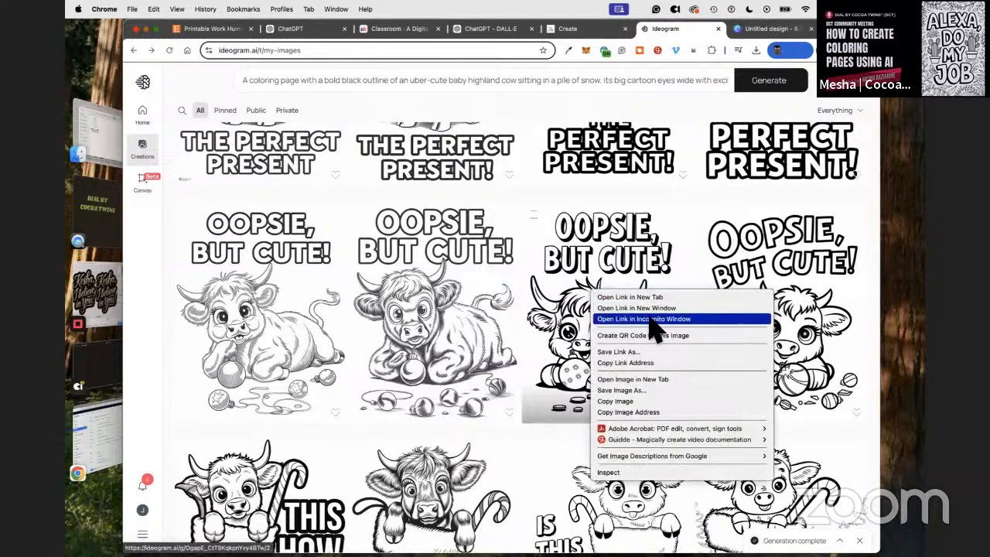
pyautogui.click(650, 402)
# Step: In Canva, fill page 3's frame with the copied "Oopsie, But Cute!" image and duplicate the page
pyautogui.click(769, 28)
pyautogui.rightClick(520, 240)
pyautogui.click(562, 283)
pyautogui.click(614, 154)
# Step: In Ideogram, copy the fourth "Is This How Santa Works?" image, the stocking cow with trees in the background
pyautogui.click(292, 28)
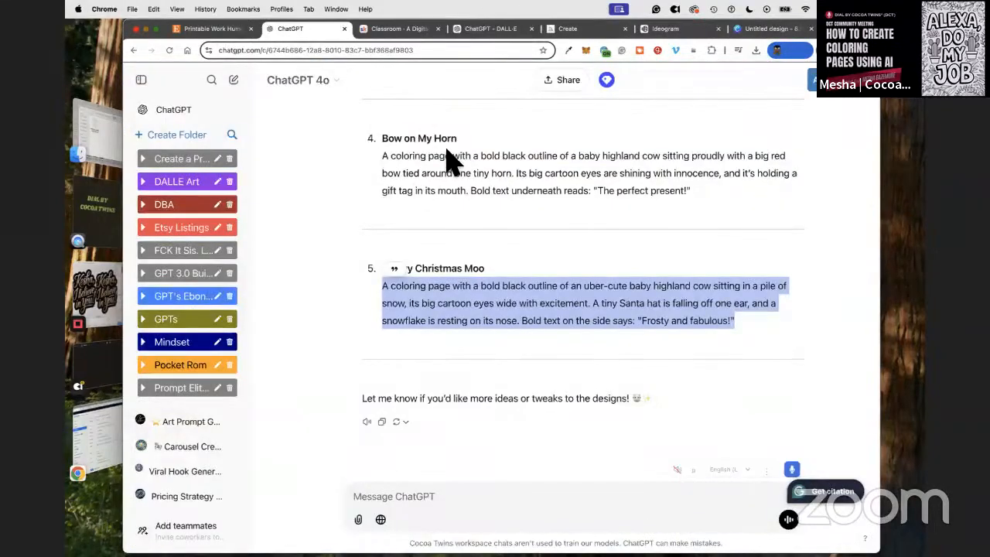
pyautogui.click(394, 28)
pyautogui.click(664, 28)
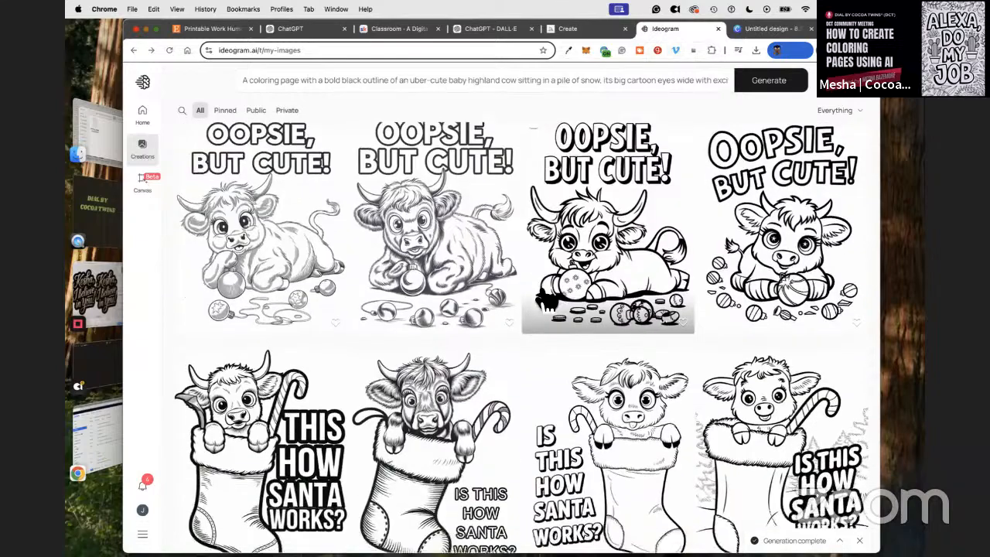
pyautogui.scroll(-5, 546, 300)
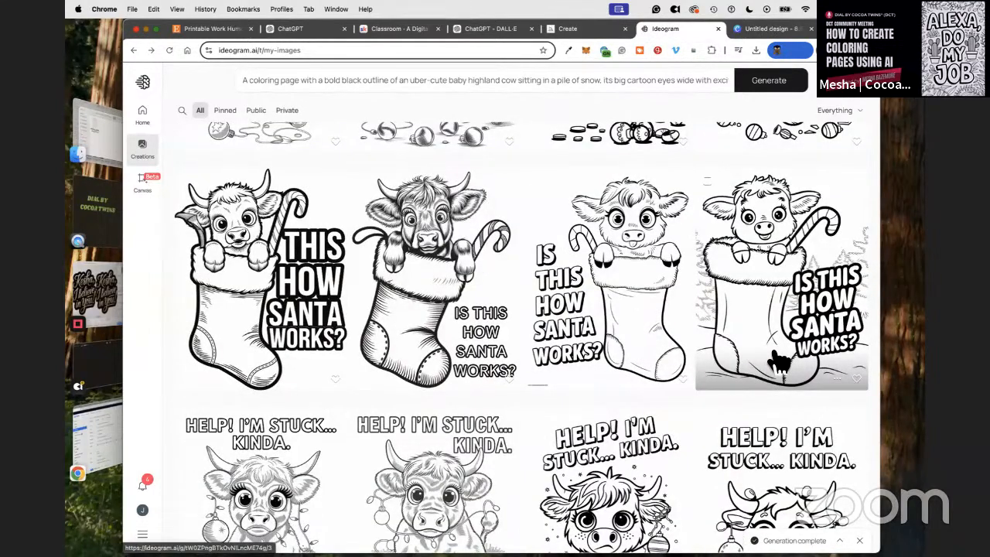
pyautogui.rightClick(780, 286)
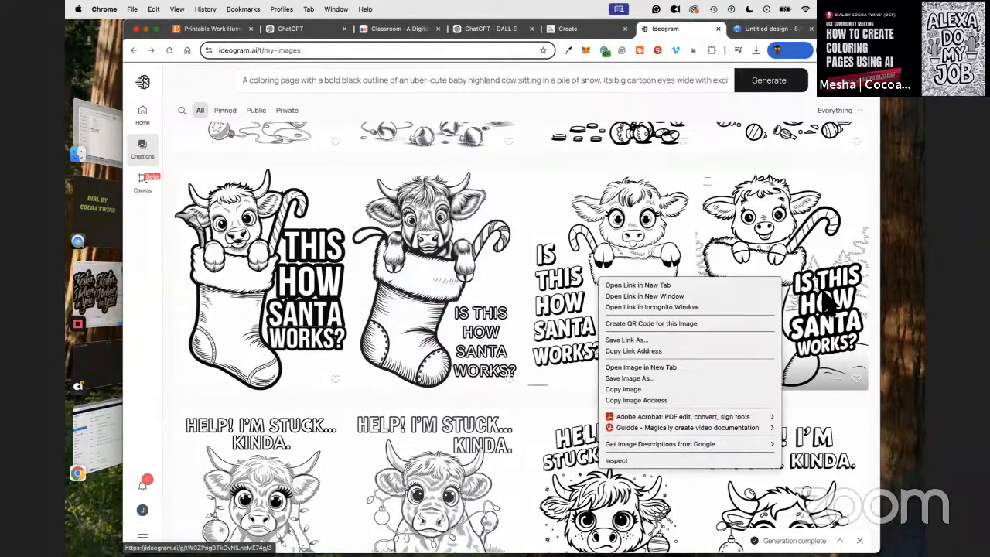
pyautogui.click(749, 389)
# Step: In Canva, replace page 4's framed picture with the copied "Is This How Santa Works?" image and duplicate the page
pyautogui.click(762, 29)
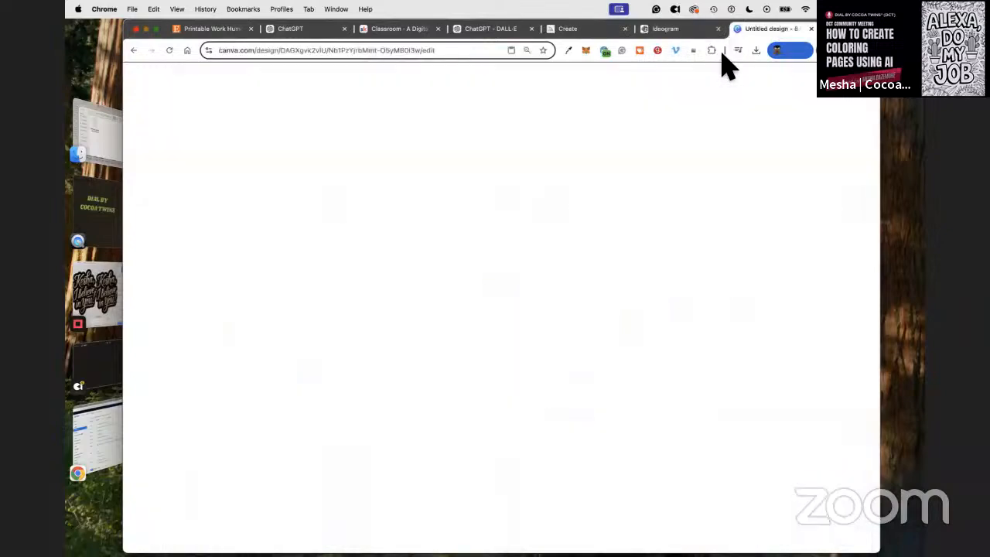
pyautogui.rightClick(507, 246)
pyautogui.click(546, 301)
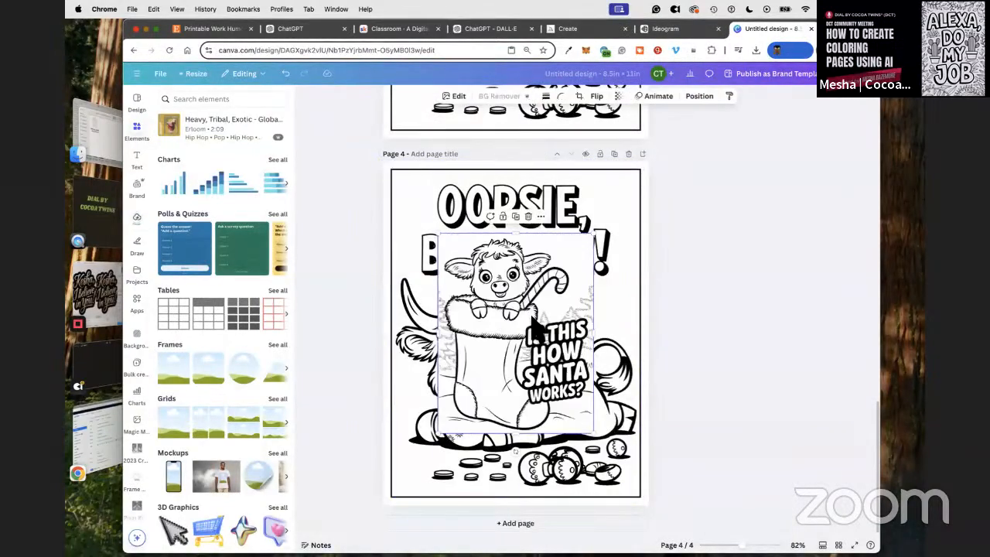
pyautogui.click(615, 155)
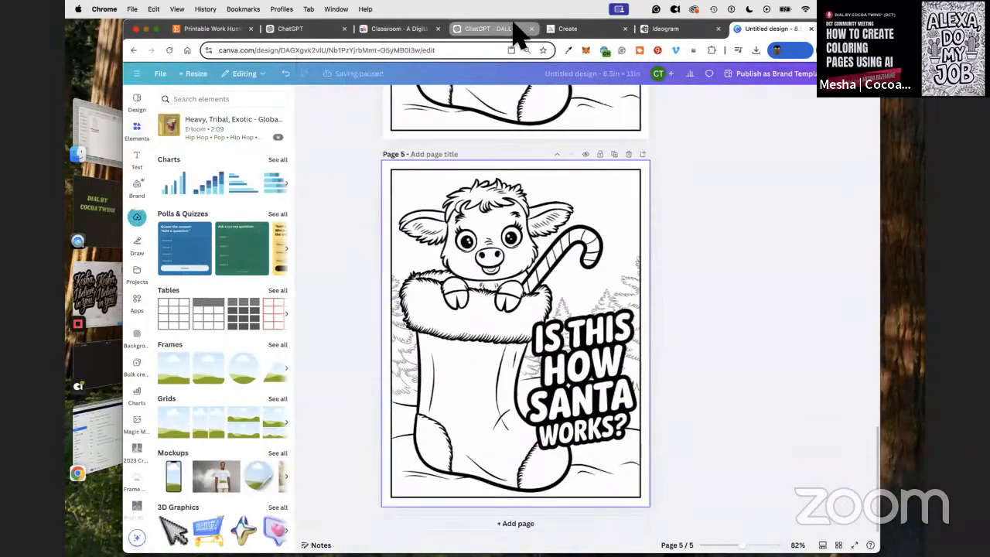
# Step: In Ideogram, copy the fourth "Help! I'm Stuck... Kinda." image, the cow with ornaments hanging on both sides
pyautogui.click(684, 31)
pyautogui.scroll(-5, 507, 302)
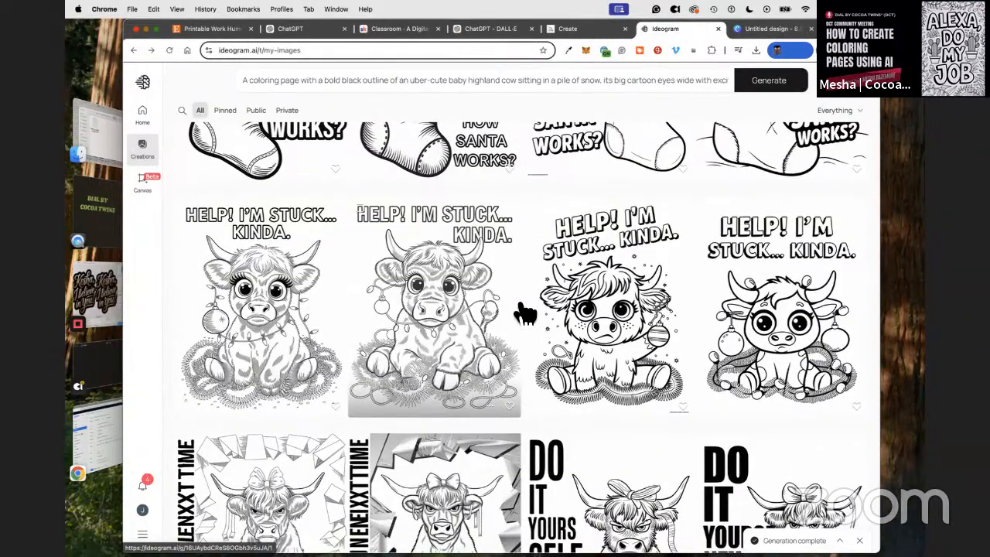
pyautogui.rightClick(585, 268)
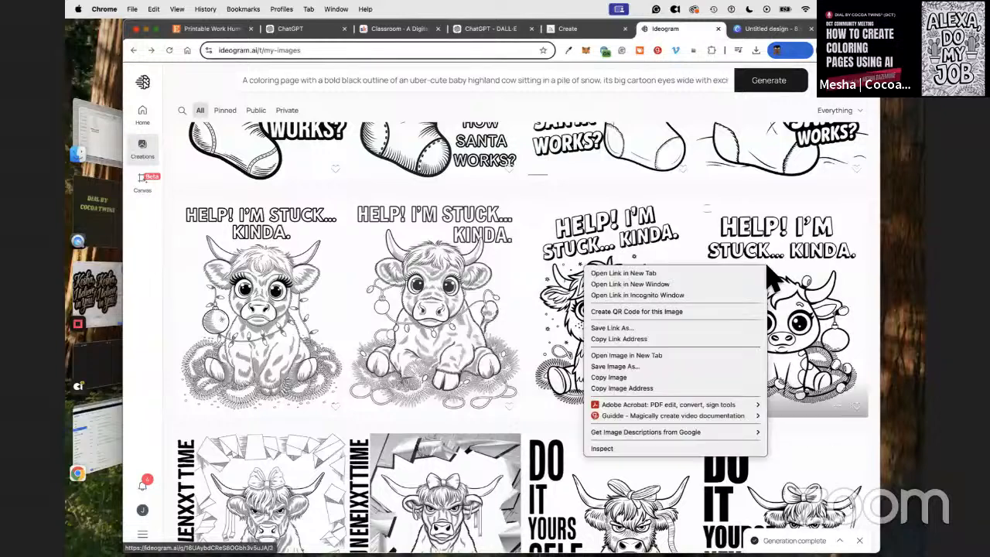
pyautogui.click(704, 377)
# Step: In Canva, put the copied "Help! I'm Stuck... Kinda." image into page 5's frame and duplicate the page
pyautogui.click(747, 31)
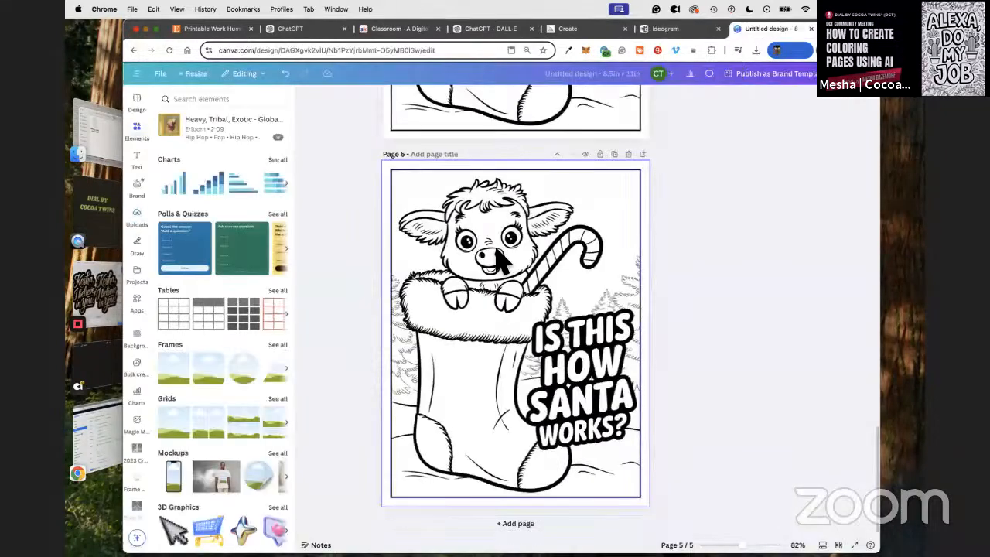
pyautogui.rightClick(495, 247)
pyautogui.click(525, 297)
pyautogui.click(615, 154)
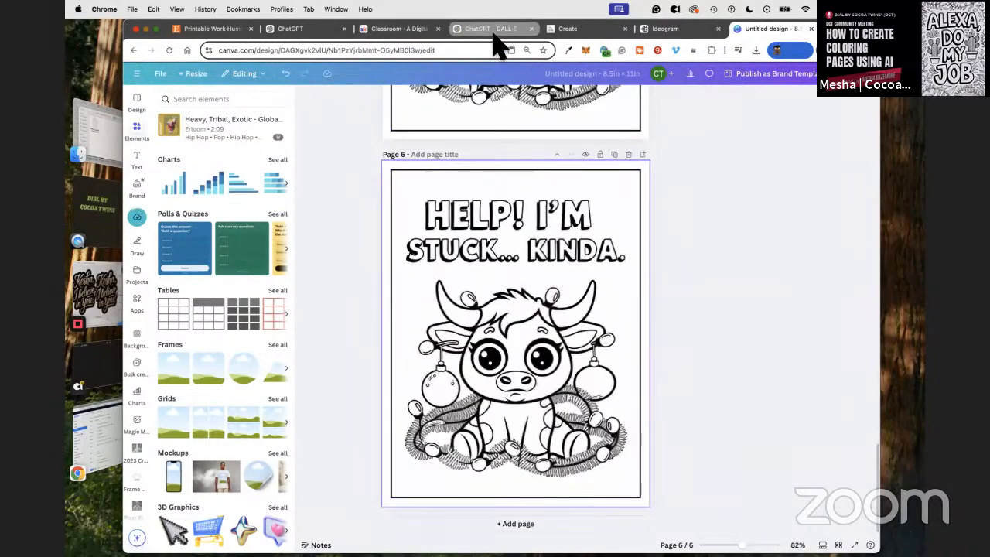
# Step: In Ideogram, find the sweater-wearing cows among the creations and copy the third "Take This Off Now." image
pyautogui.click(567, 31)
pyautogui.click(654, 31)
pyautogui.scroll(-5, 360, 445)
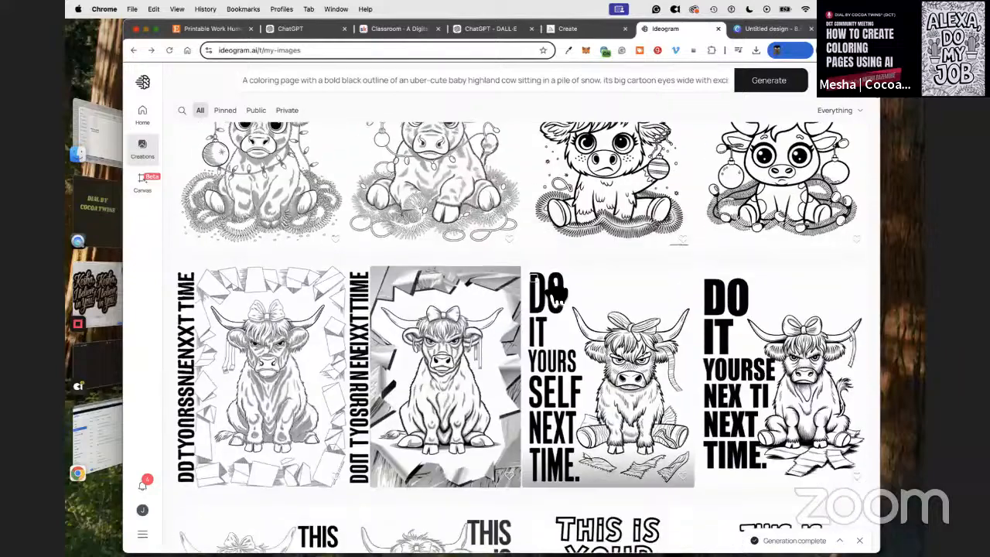
pyautogui.scroll(-5, 360, 433)
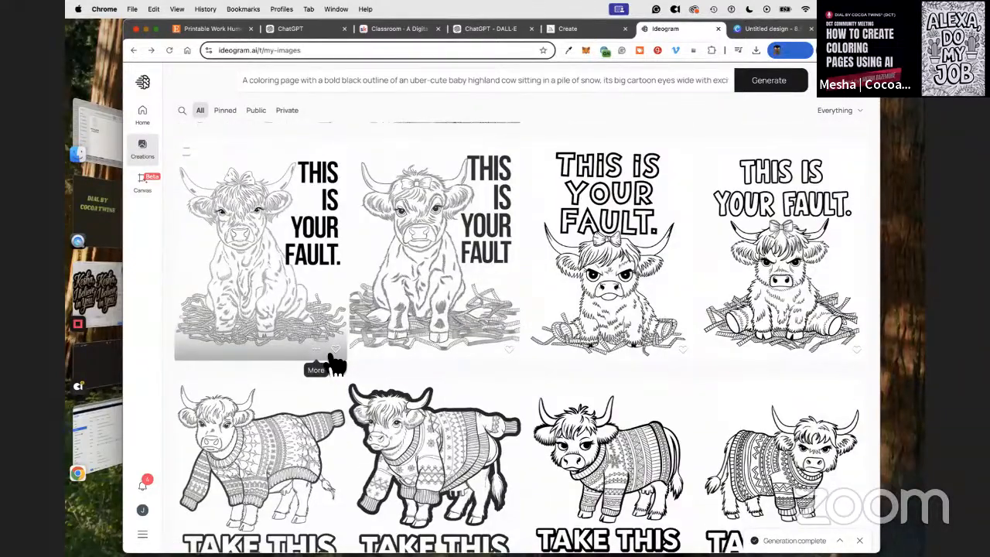
pyautogui.scroll(-5, 335, 362)
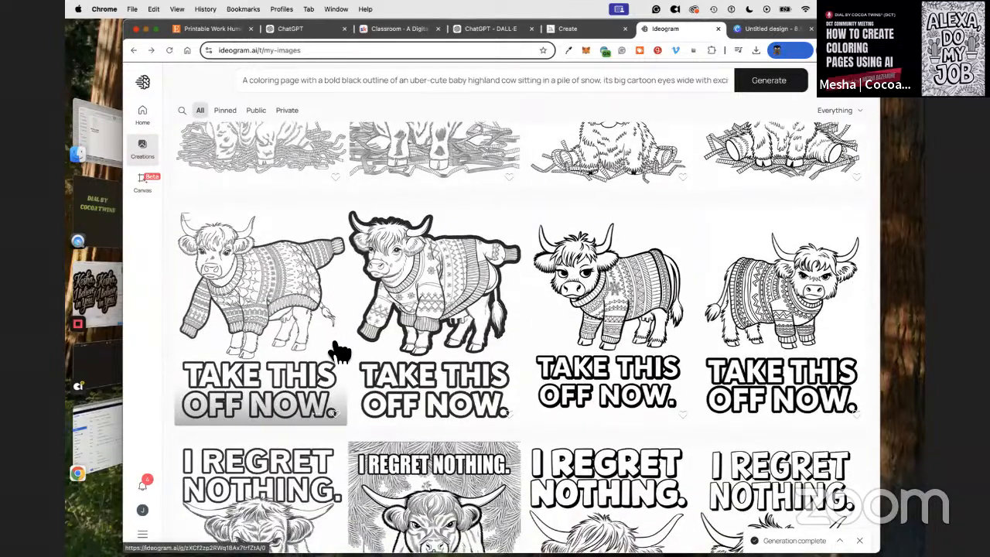
pyautogui.rightClick(654, 275)
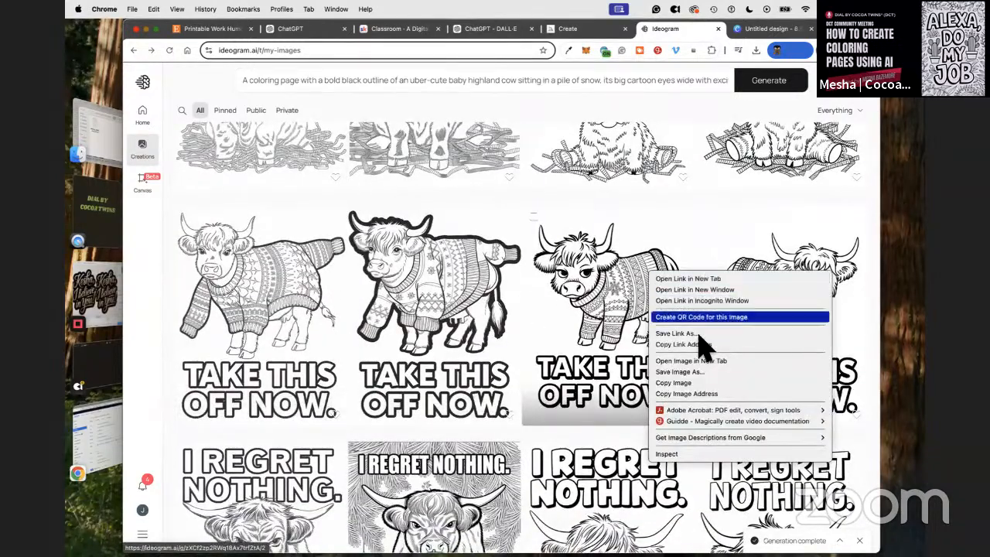
pyautogui.click(680, 383)
# Step: In Canva, fill page 6's frame with the copied "Take This Off Now." image and duplicate the page
pyautogui.click(764, 29)
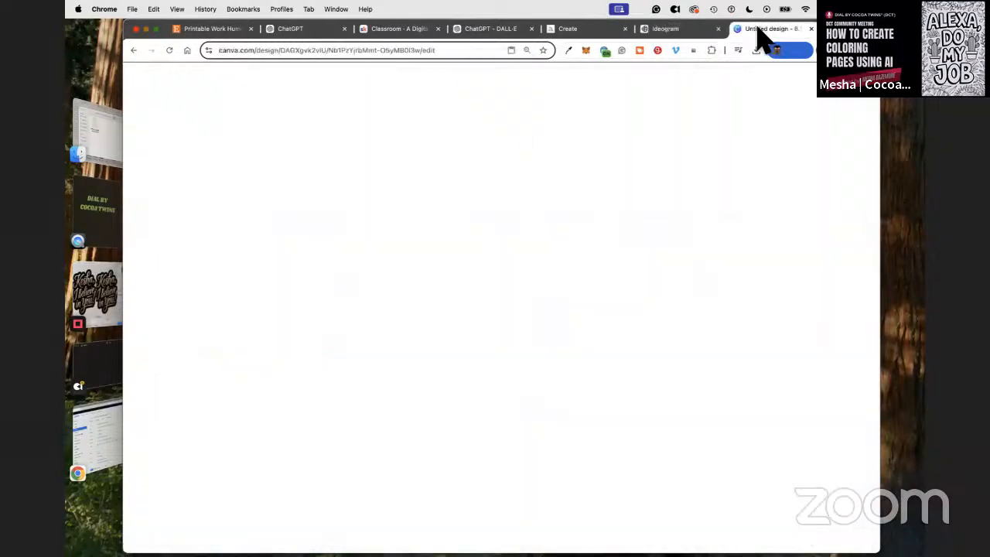
pyautogui.rightClick(533, 239)
pyautogui.click(582, 281)
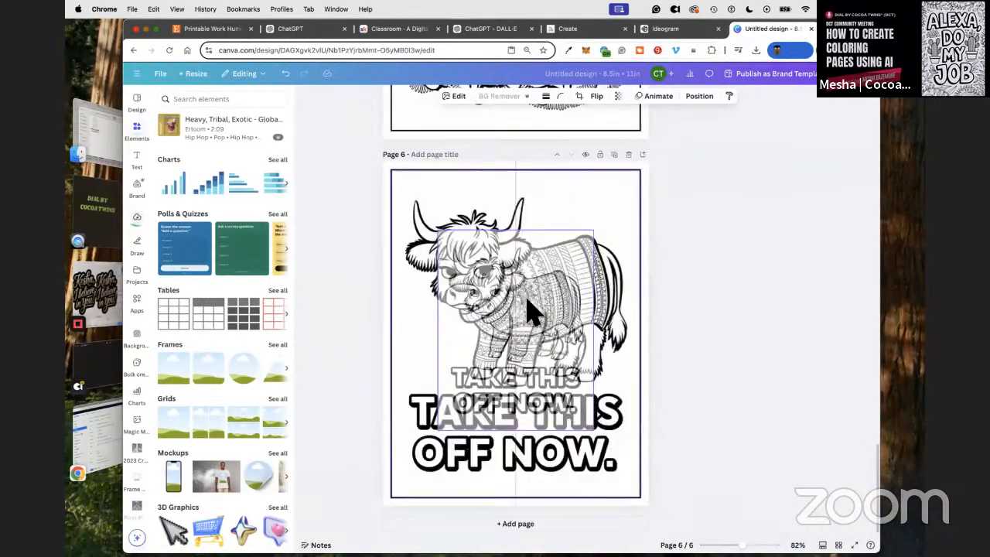
pyautogui.click(615, 157)
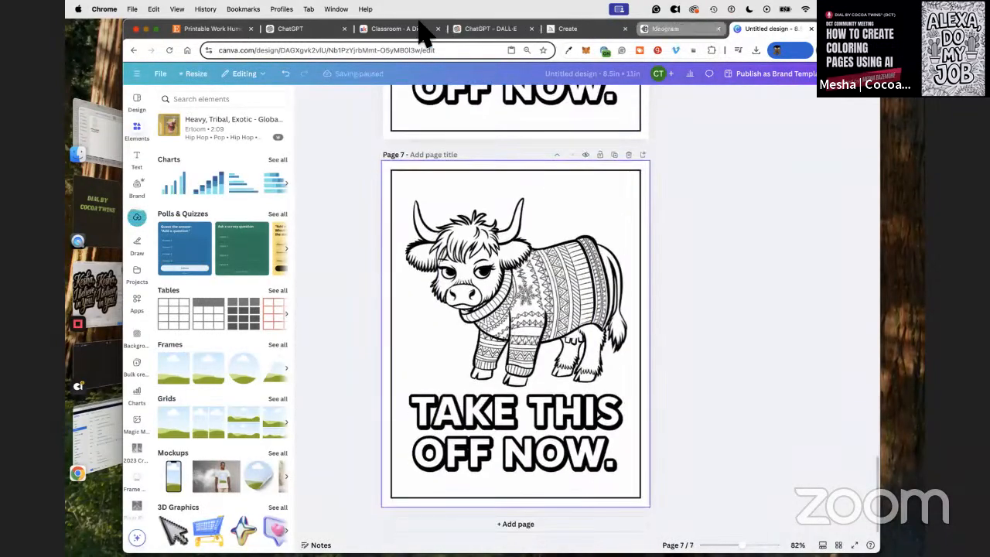
# Step: In Ideogram, copy the fourth "This Is Not Cozy." image, the stocking cow with the fireplace and Christmas tree background
pyautogui.click(665, 28)
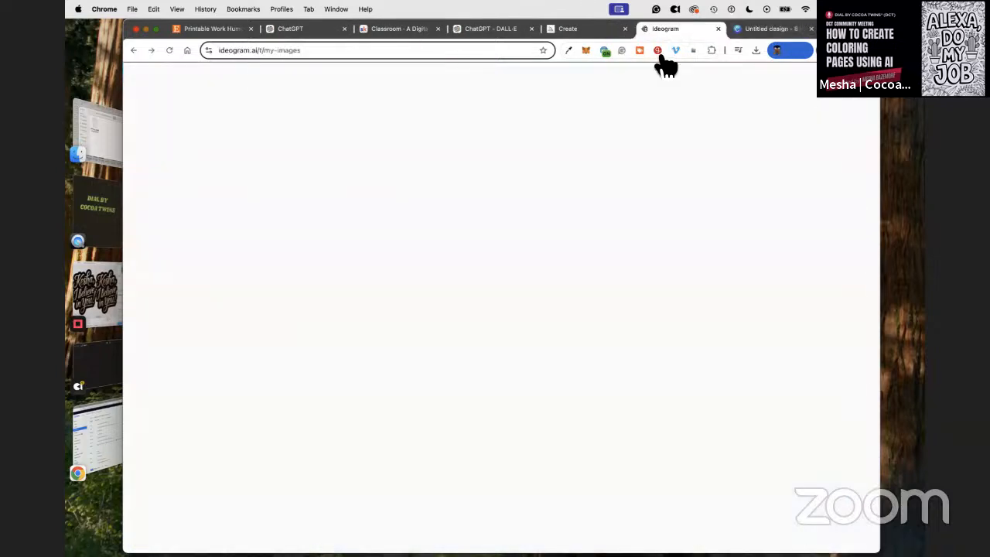
pyautogui.scroll(-5, 464, 255)
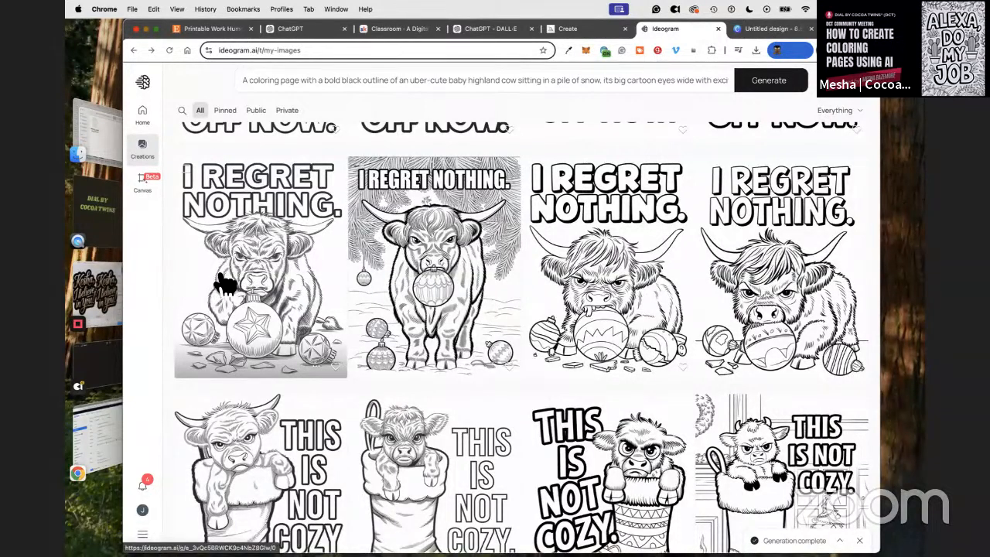
pyautogui.scroll(-5, 309, 294)
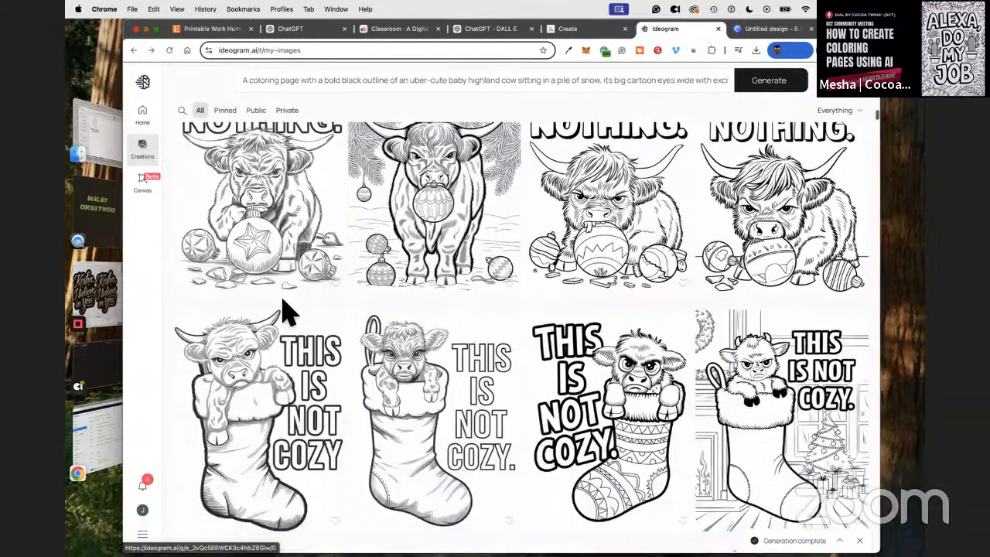
pyautogui.scroll(-2, 312, 309)
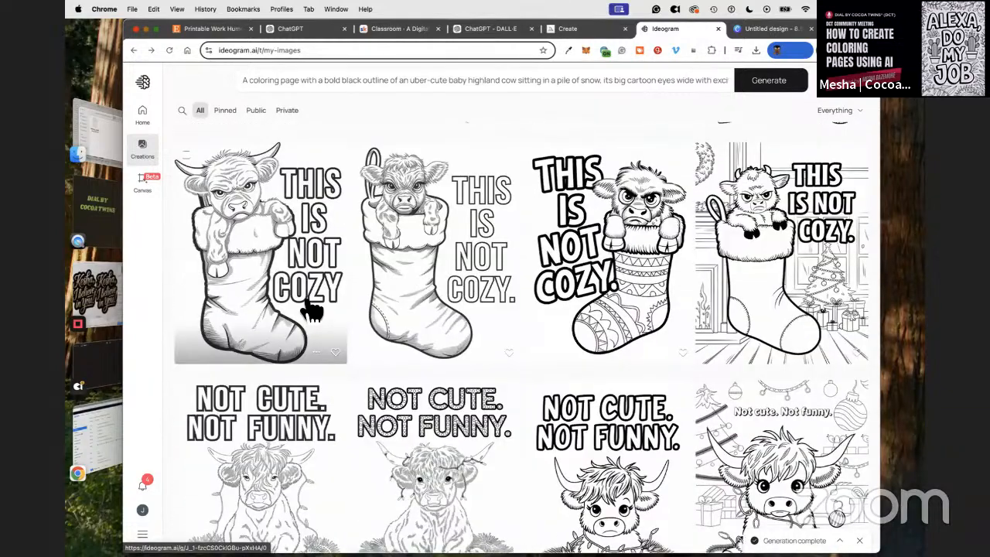
pyautogui.scroll(1, 316, 303)
pyautogui.rightClick(598, 237)
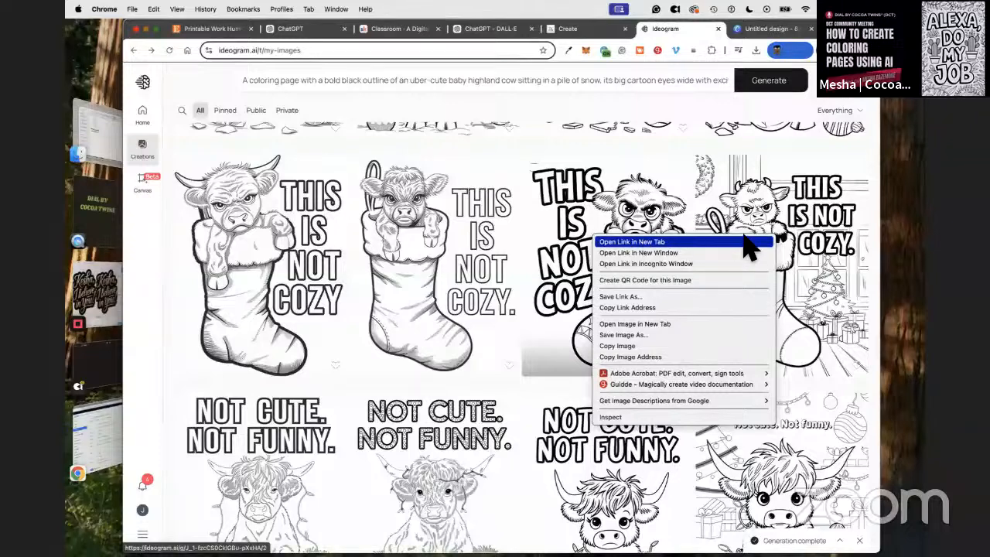
pyautogui.rightClick(787, 221)
pyautogui.click(707, 340)
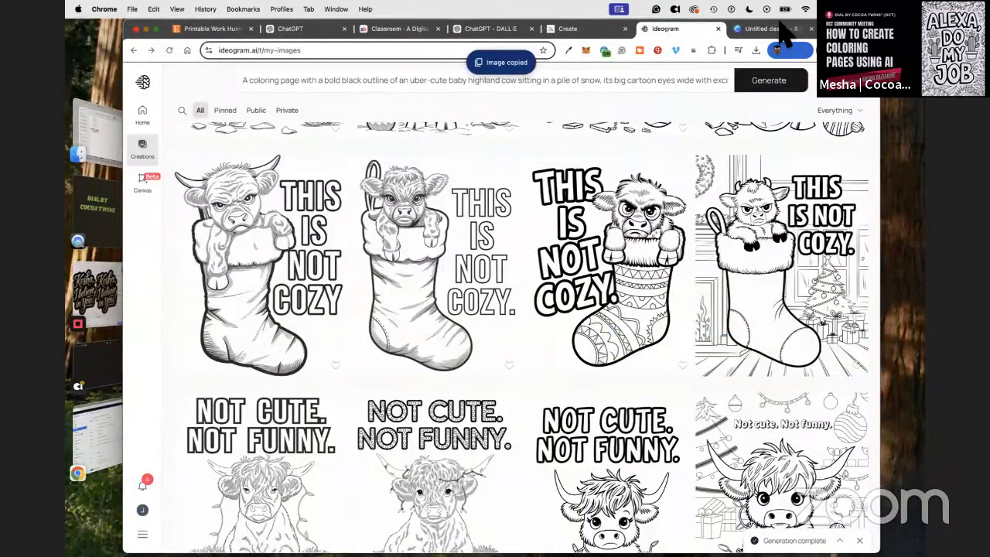
# Step: In Canva, paste the copied "This Is Not Cozy." image into page 7's frame and duplicate the page
pyautogui.click(787, 31)
pyautogui.rightClick(516, 197)
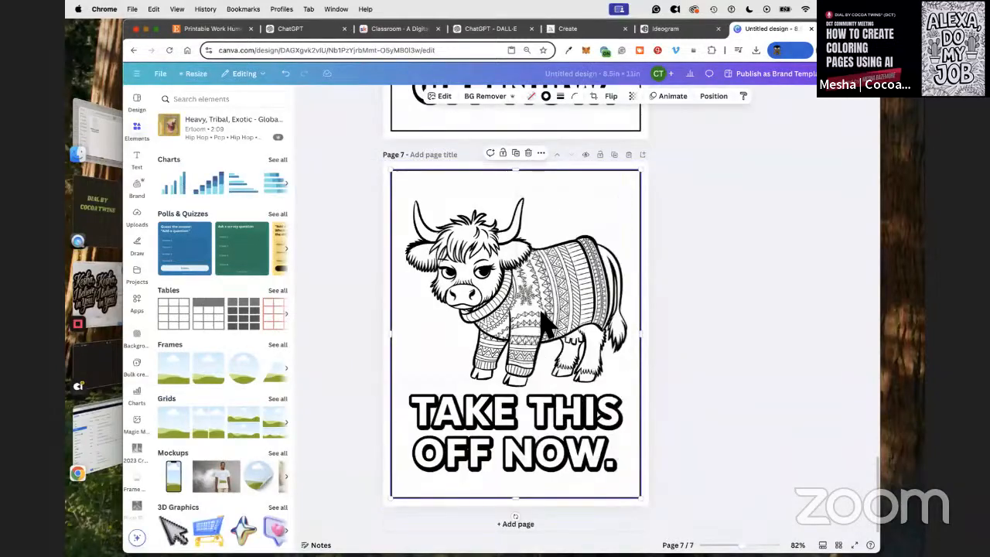
pyautogui.press('cmd+v')
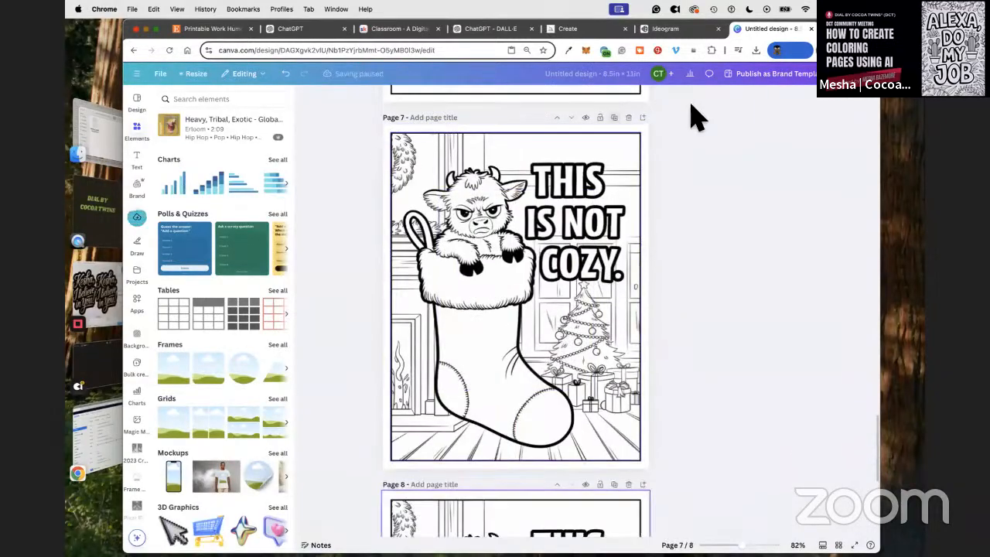
# Step: In Ideogram, copy the third "Not Cute. Not Funny." image, the seated baby cow wrapped in a string of lights
pyautogui.click(673, 31)
pyautogui.scroll(-5, 579, 327)
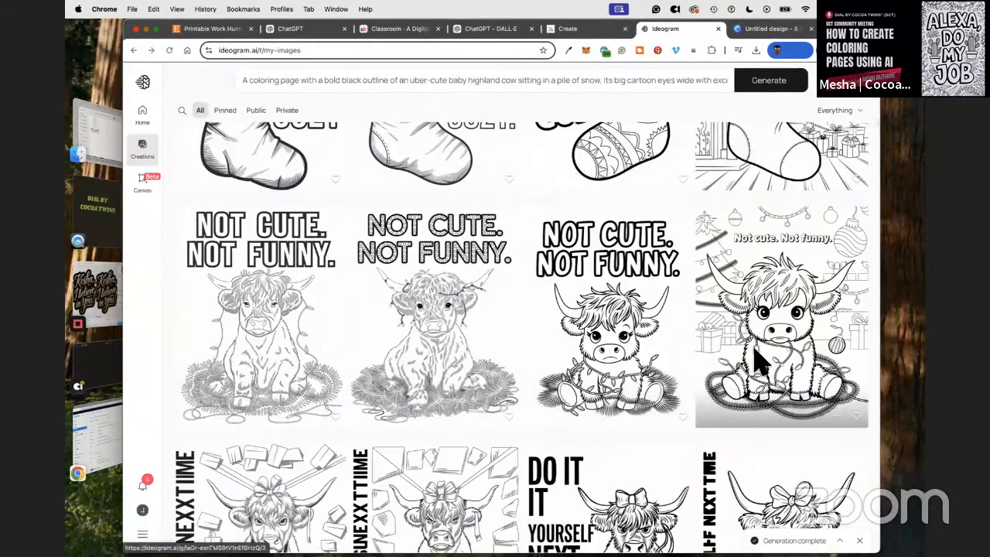
pyautogui.rightClick(621, 267)
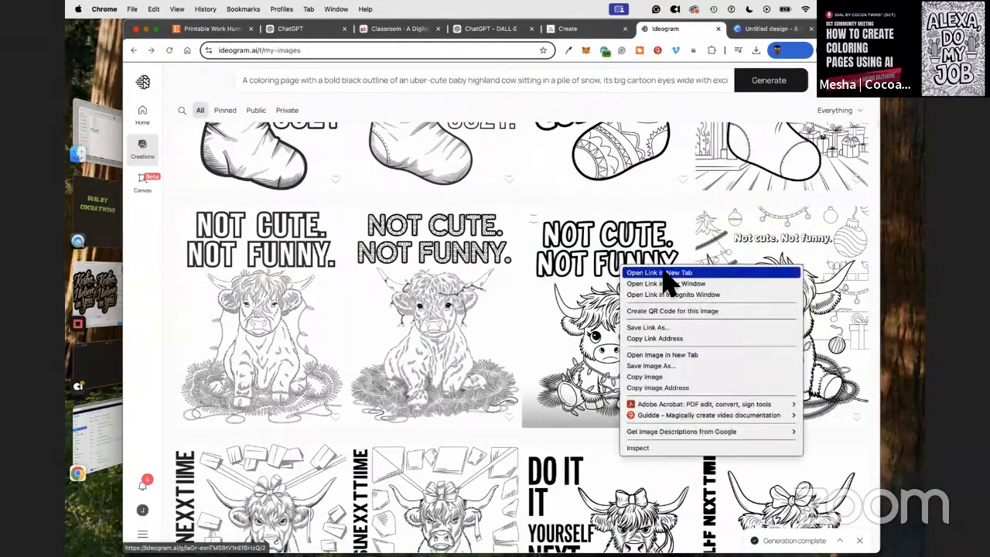
pyautogui.click(672, 377)
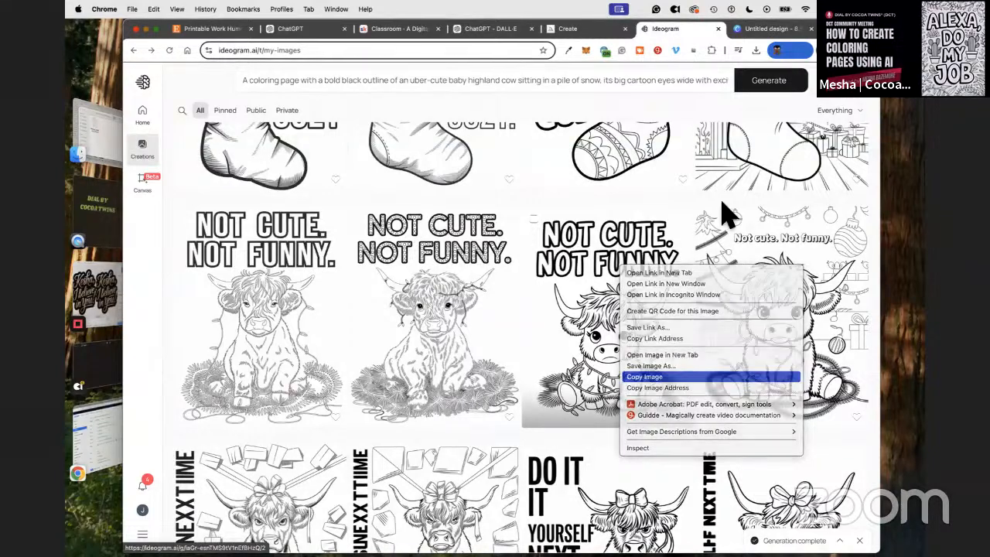
# Step: In Canva, paste the copied "Not Cute. Not Funny." image into page 8's frame and duplicate the page
pyautogui.click(763, 31)
pyautogui.rightClick(501, 230)
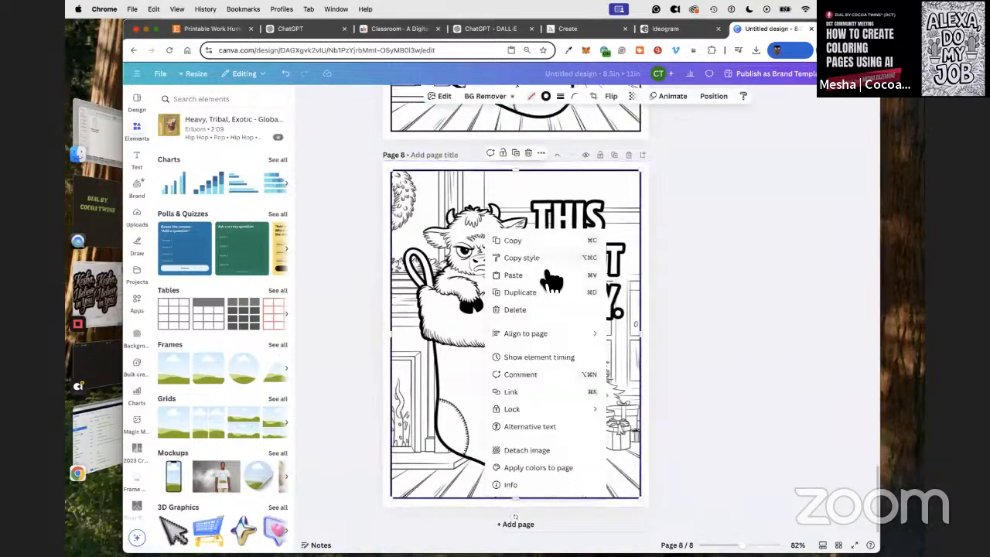
pyautogui.click(542, 274)
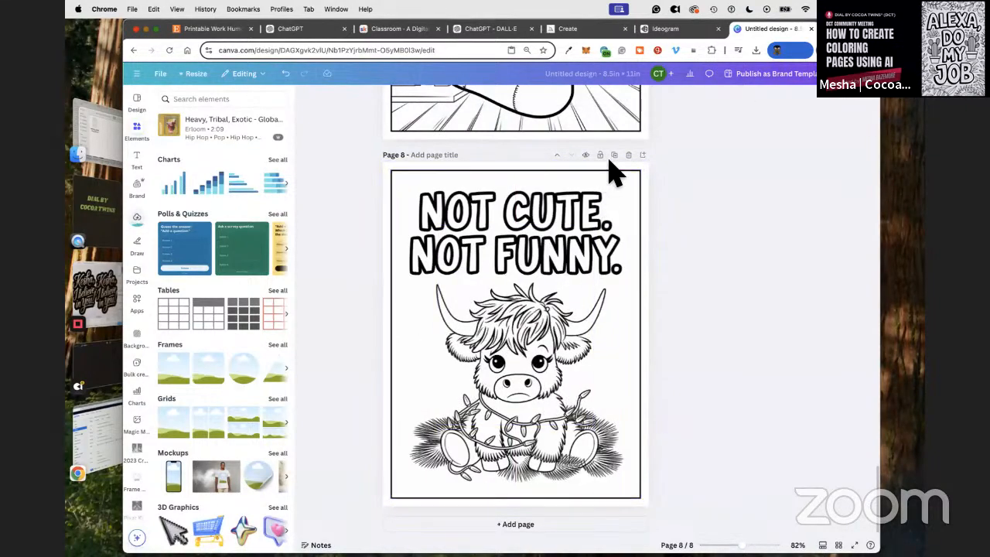
pyautogui.click(614, 156)
# Step: In Ideogram, copy the third "You Better Not." image, the standing sweater-wearing cow among snowy fir trees
pyautogui.click(663, 29)
pyautogui.scroll(-10, 552, 287)
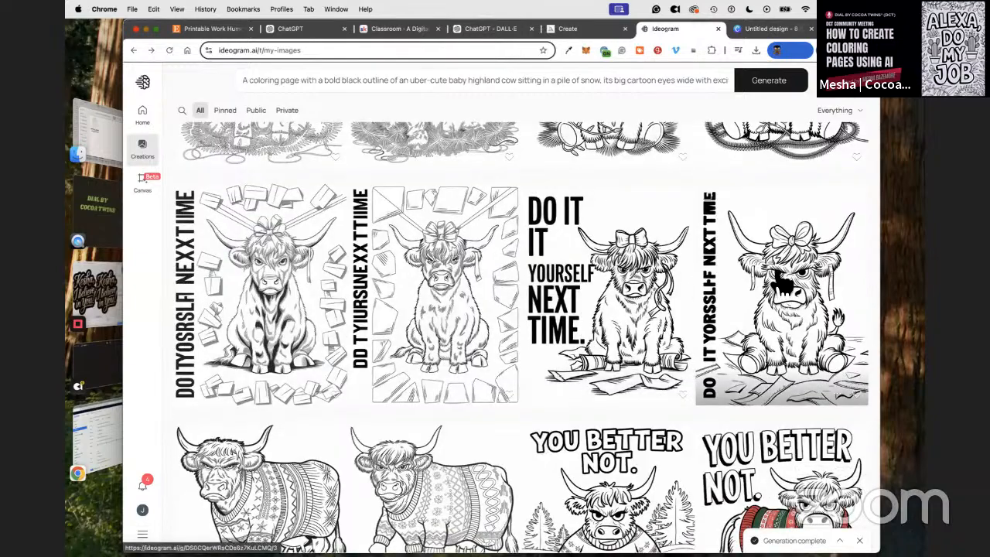
pyautogui.scroll(-5, 707, 261)
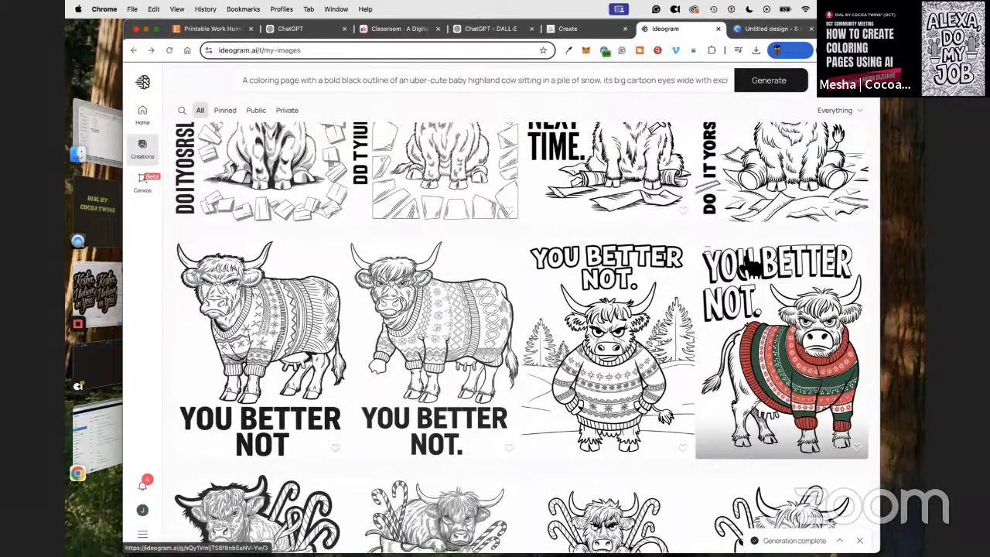
pyautogui.rightClick(626, 273)
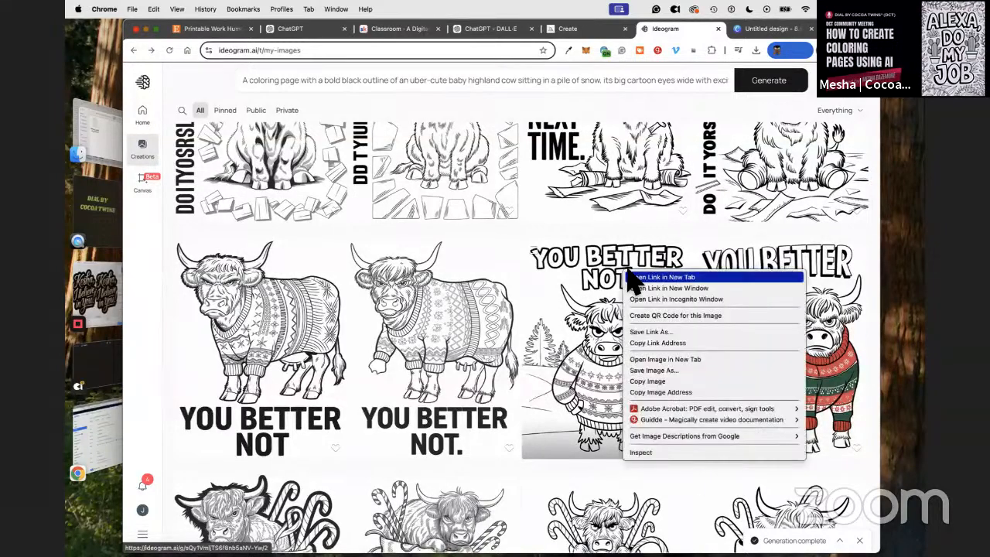
pyautogui.click(648, 381)
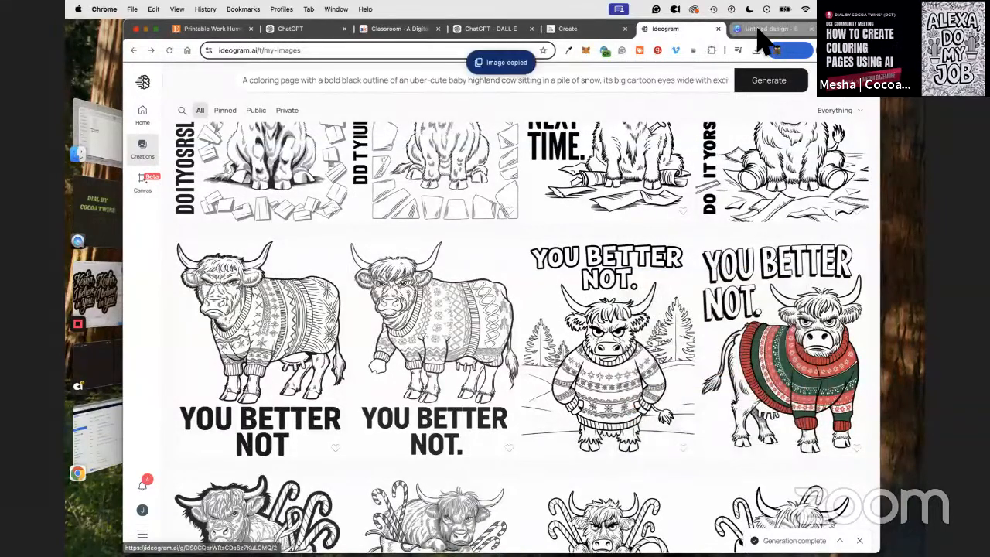
# Step: In Canva, fill page 9's frame with the copied "You Better Not." image and duplicate the page
pyautogui.click(766, 29)
pyautogui.rightClick(520, 267)
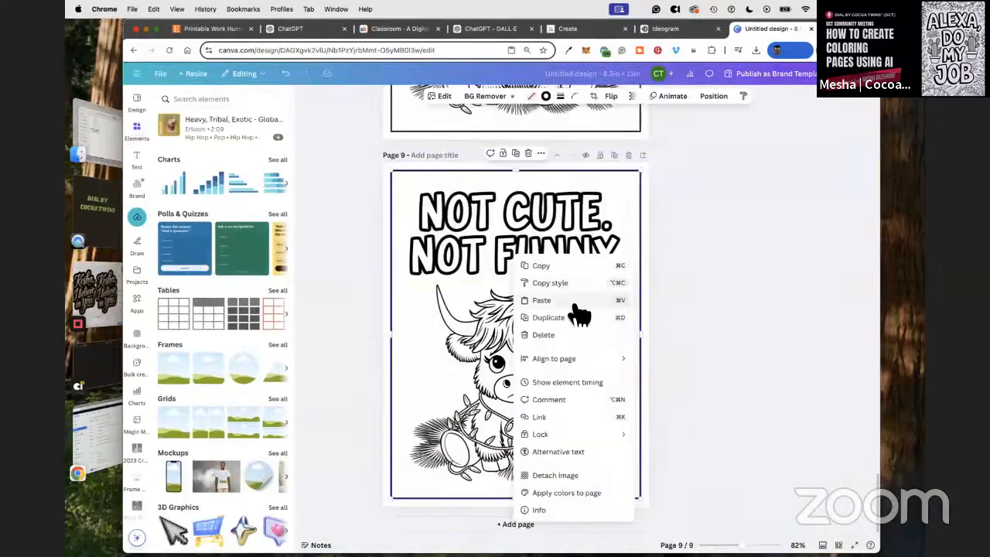
pyautogui.click(570, 304)
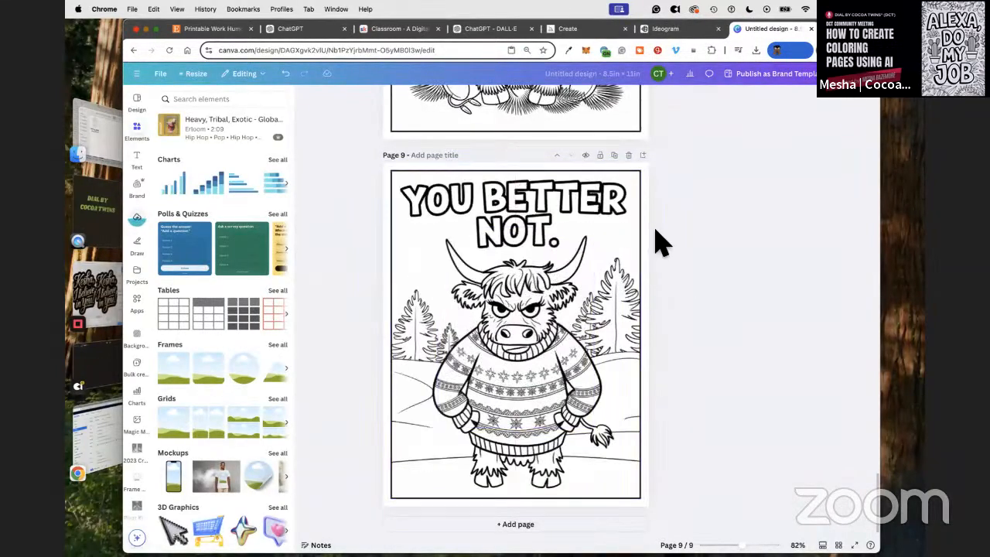
pyautogui.click(615, 155)
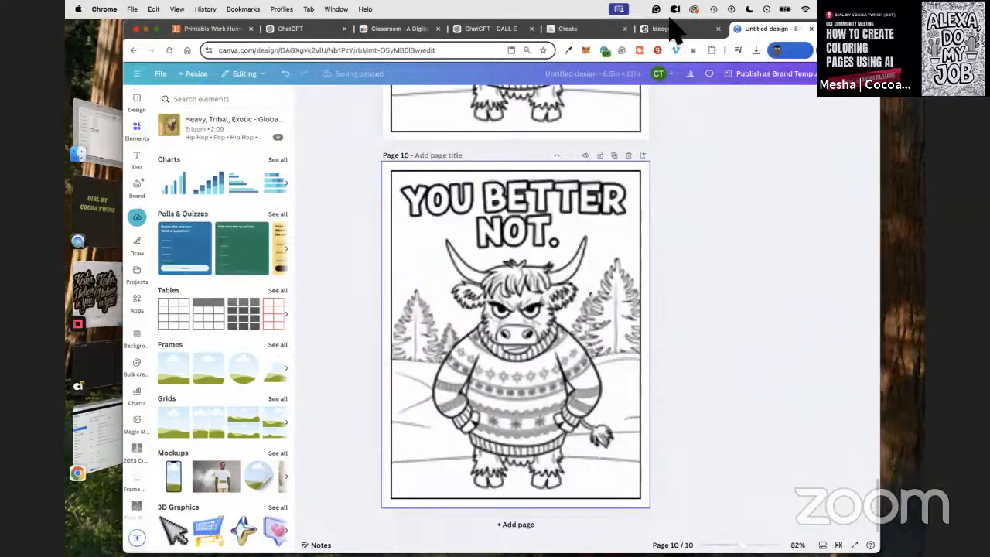
# Step: In Ideogram, find the "Festive? Absolutely Not." cows further down the creations and copy the third image
pyautogui.click(664, 28)
pyautogui.scroll(-5, 696, 279)
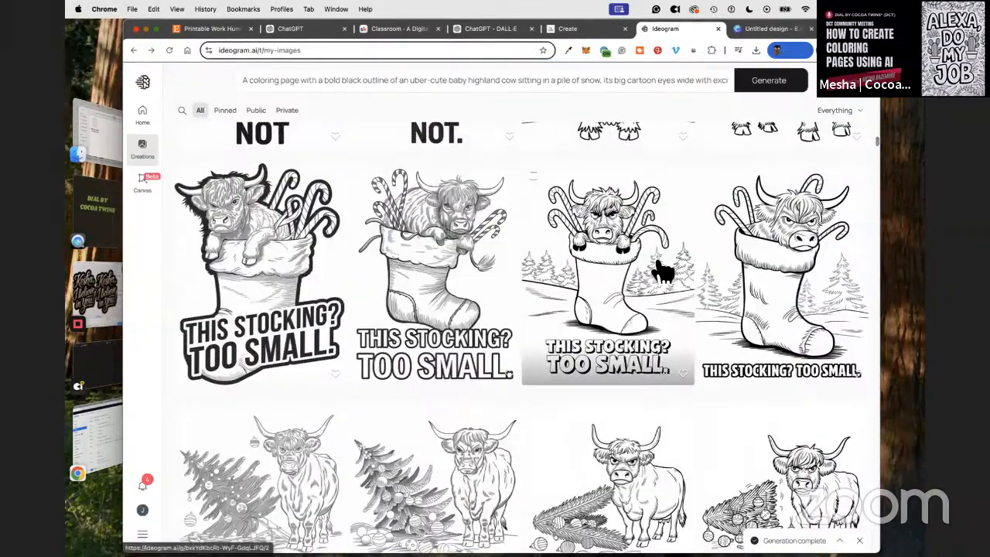
pyautogui.scroll(-10, 658, 279)
pyautogui.scroll(-2, 628, 288)
pyautogui.scroll(5, 642, 325)
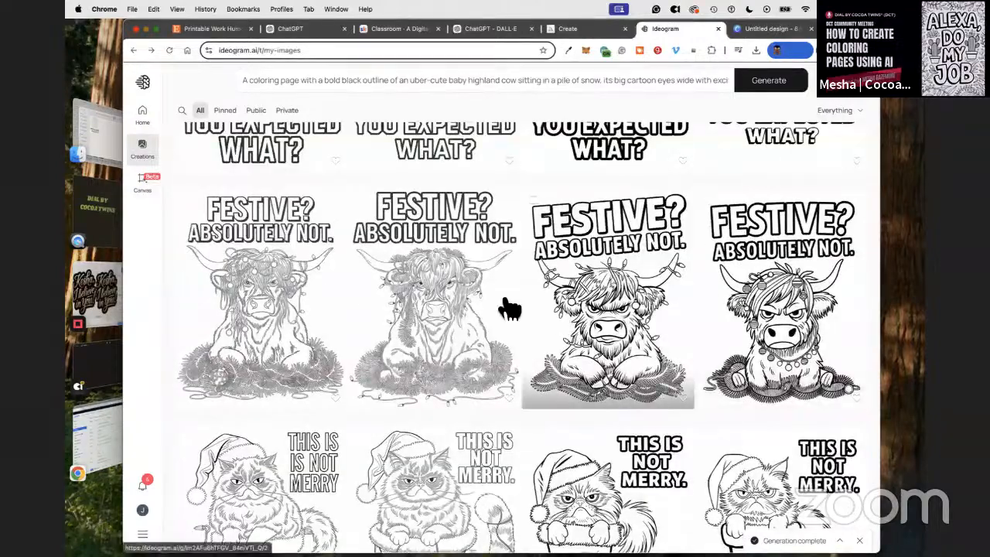
pyautogui.rightClick(602, 257)
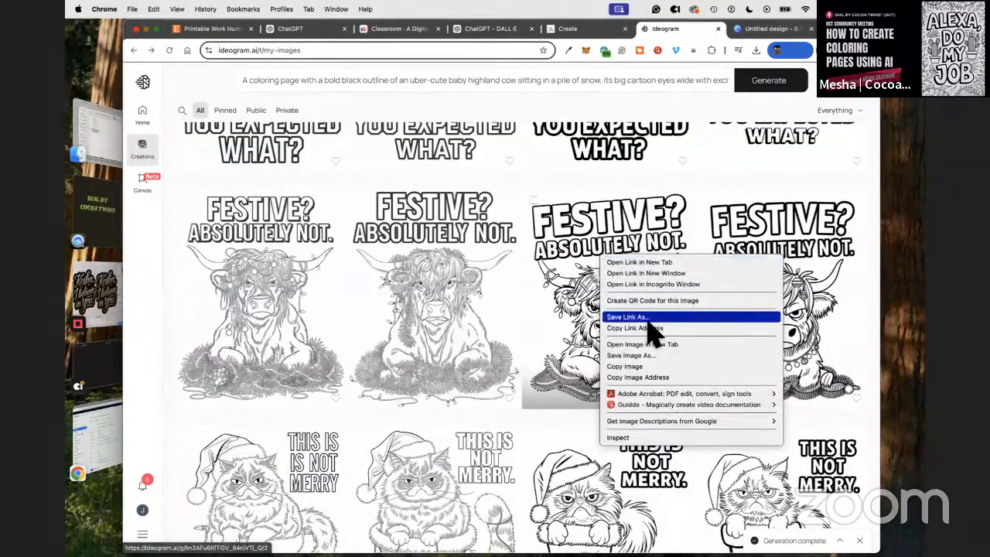
pyautogui.click(650, 367)
# Step: In Canva, paste the copied "Festive? Absolutely Not." image into page 10's frame
pyautogui.click(762, 29)
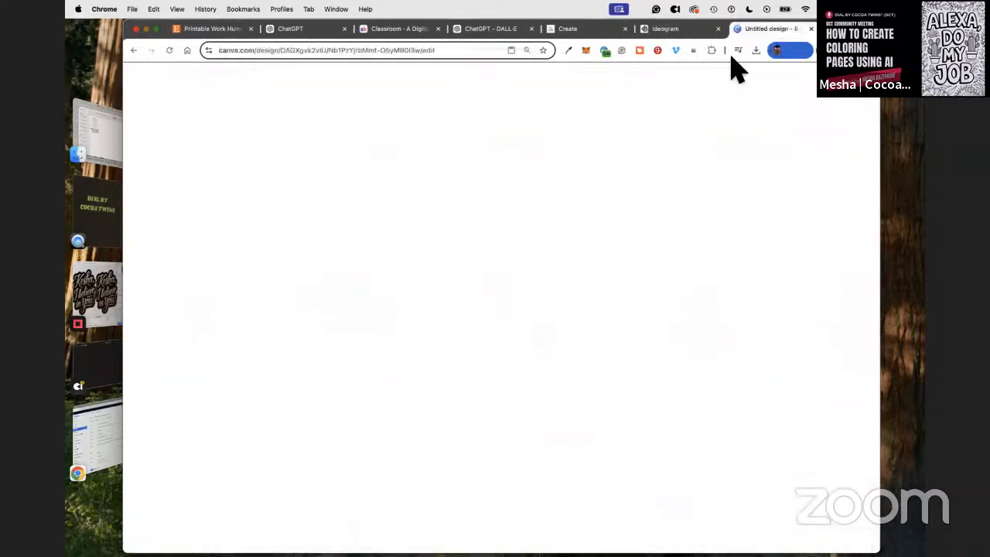
pyautogui.rightClick(492, 288)
pyautogui.click(517, 328)
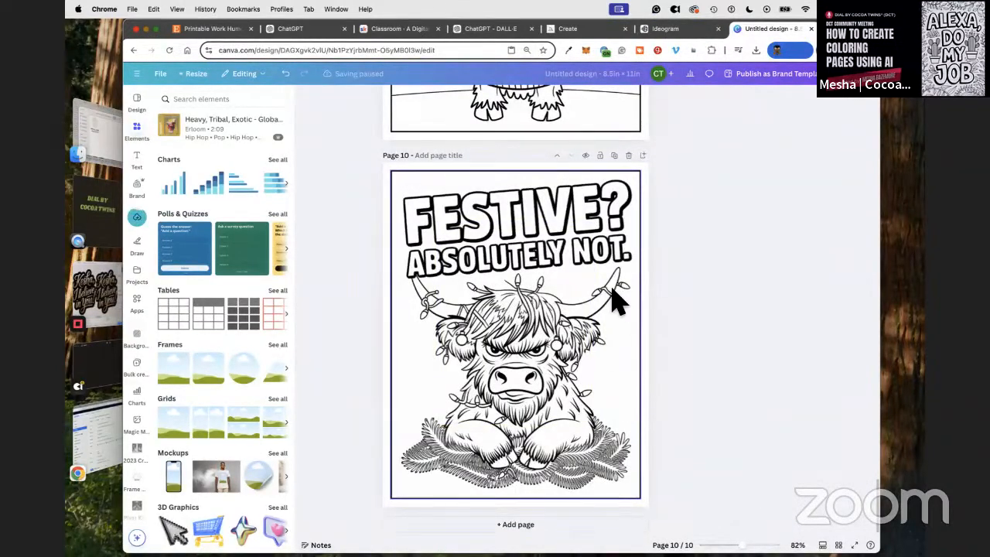
# Step: Add a blank page after page 1 and move it up to become the document's first page
pyautogui.scroll(20, 616, 294)
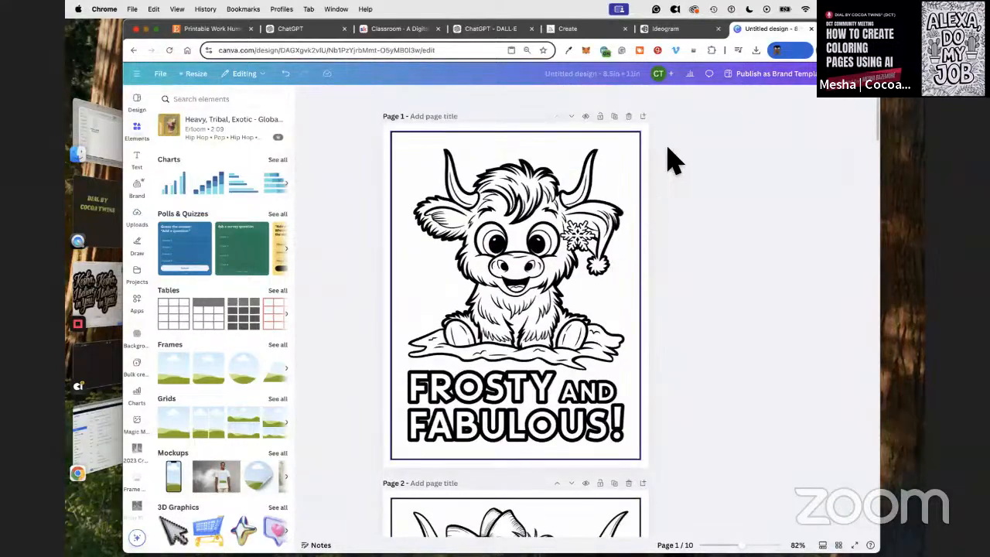
pyautogui.click(643, 116)
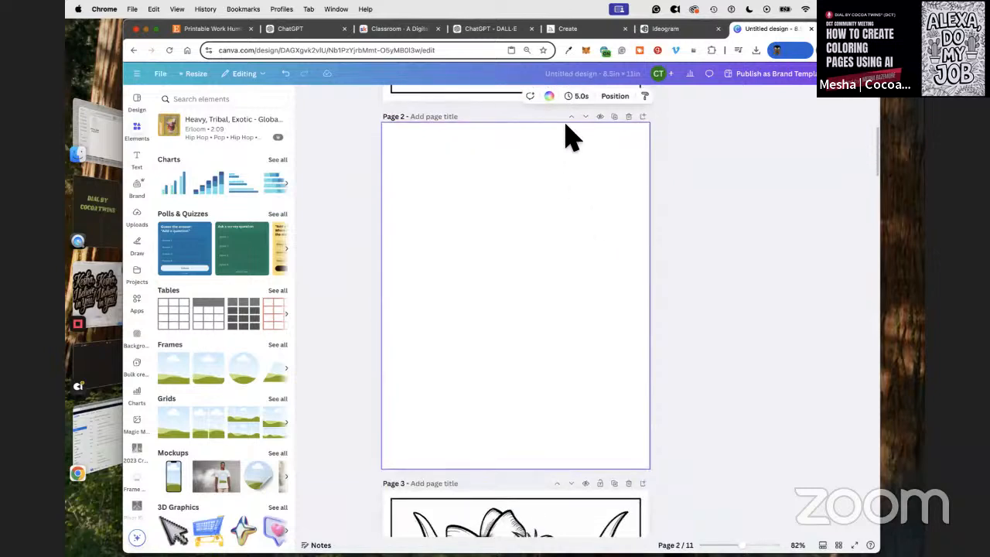
pyautogui.click(573, 119)
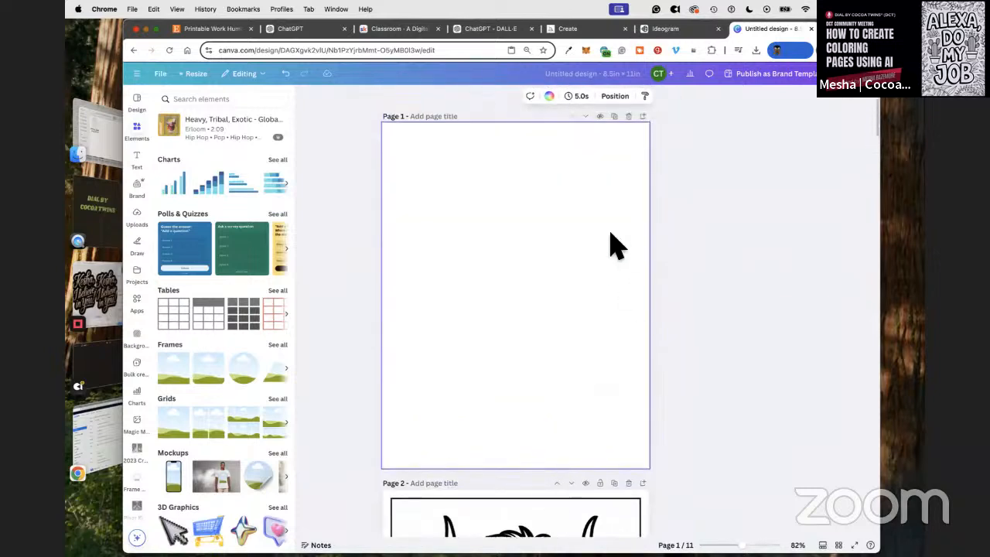
# Step: In ChatGPT, request a coloring book cover with vibrant, bold colors that catches the attention of people who like to have fun during Christmas
pyautogui.click(287, 30)
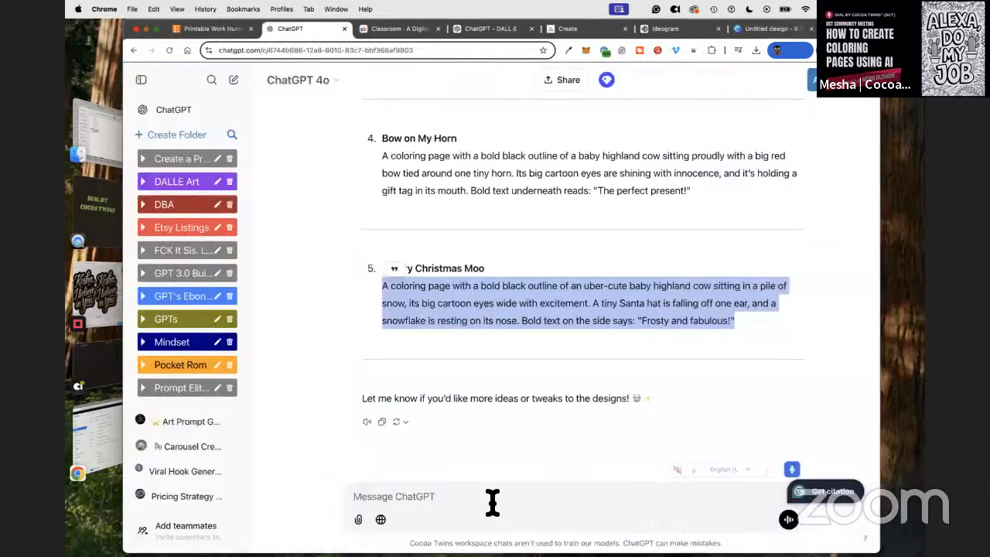
pyautogui.click(430, 499)
pyautogui.write('Great job.  Now I need a cove')
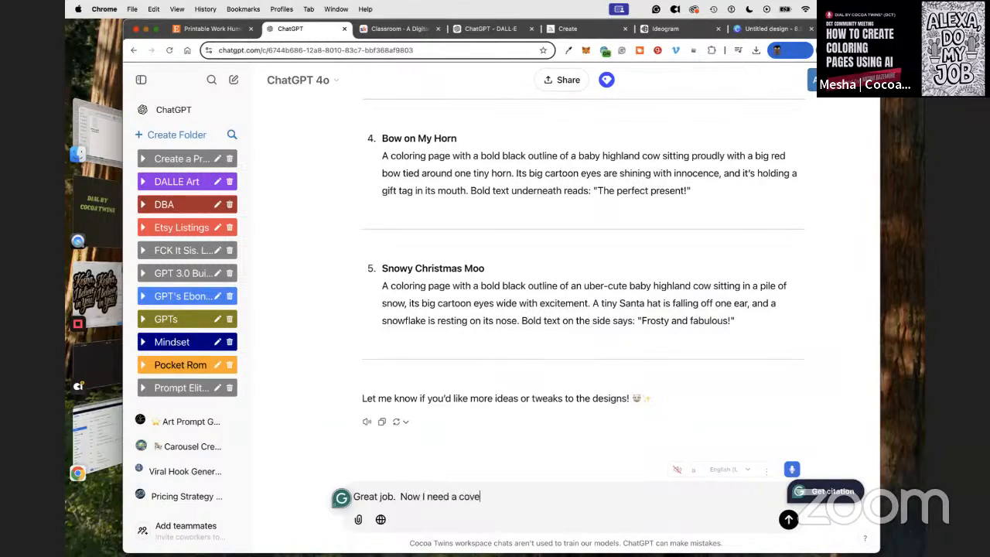
pyautogui.write('r for my coloring book.')
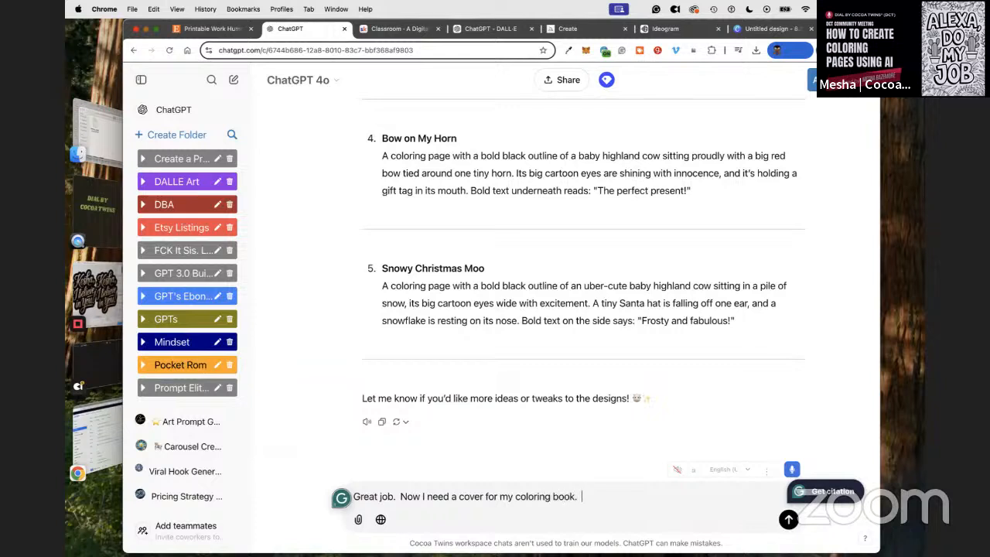
pyautogui.write('  I need the colors to be vibrant and bold and I')
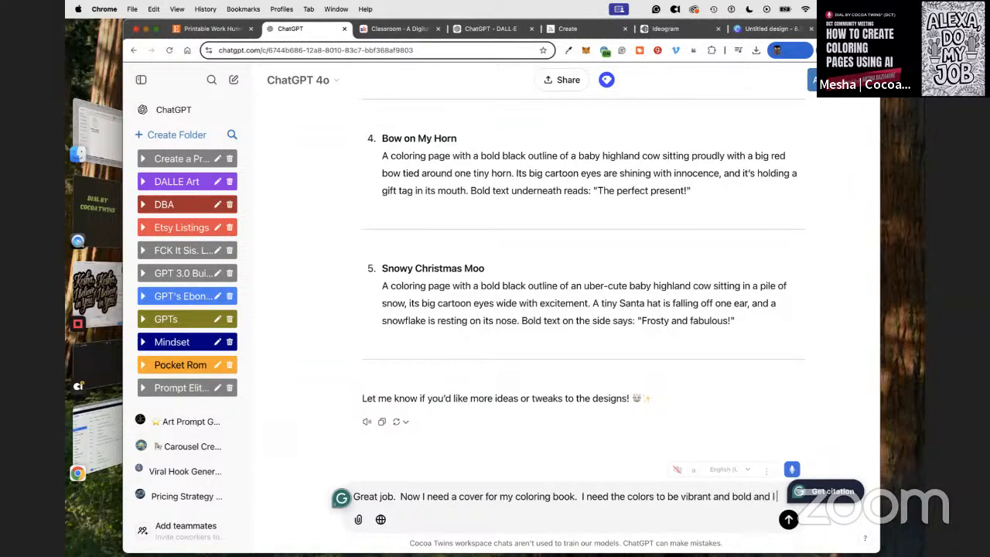
pyautogui.write('ed')
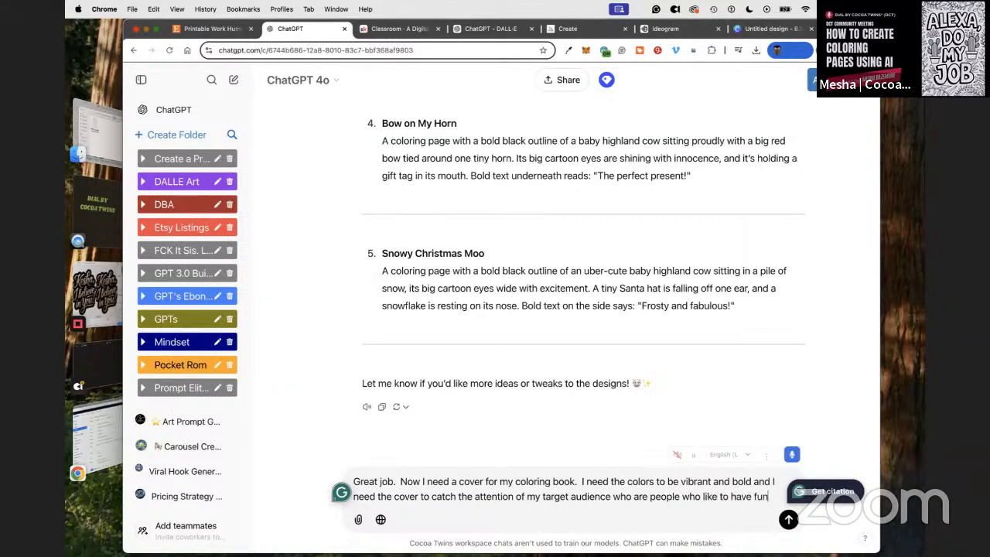
pyautogui.write('ng christmas')
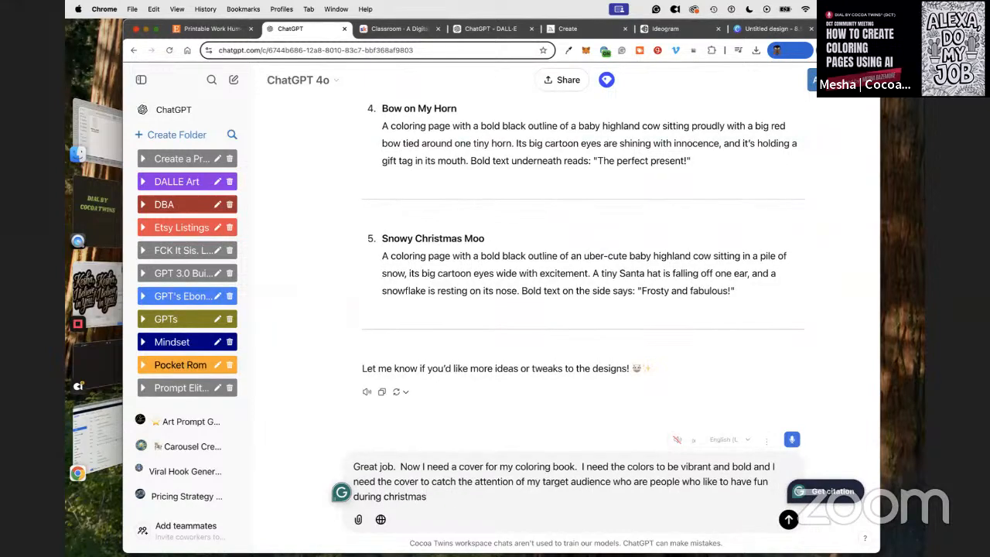
pyautogui.press('Return')
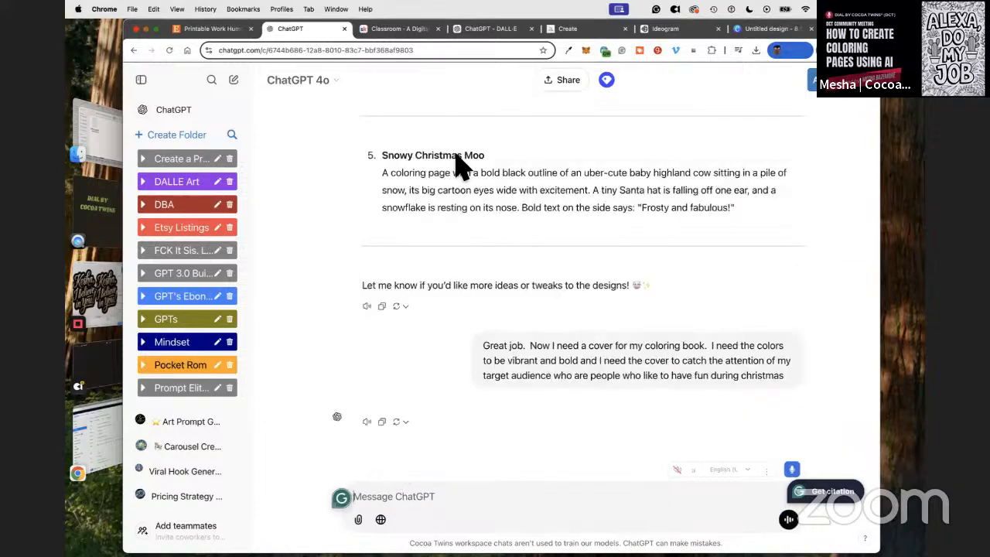
# Step: Edit the sent message to ask for "a prompt to create a cover" for the coloring book and resend it
pyautogui.click(456, 350)
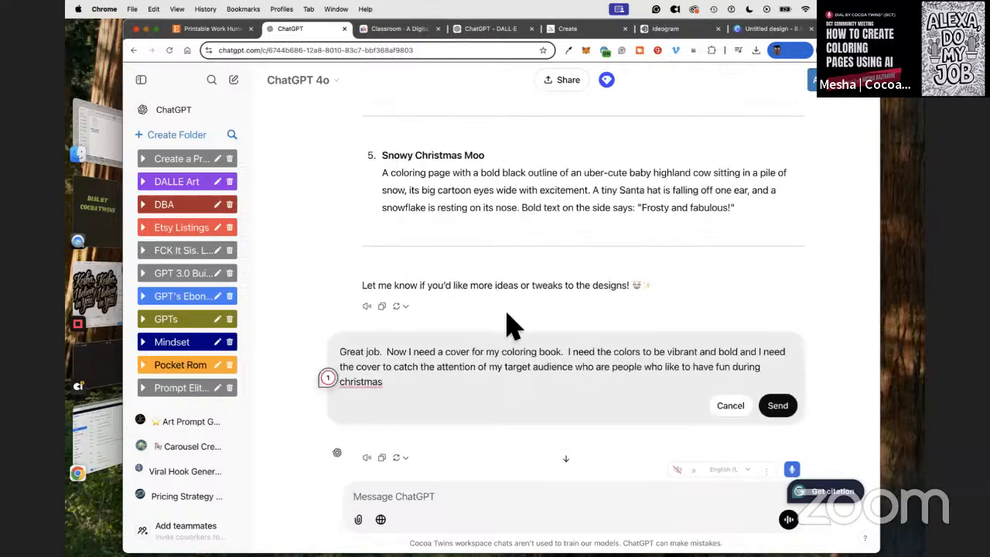
pyautogui.click(446, 352)
pyautogui.write('prompt to create a')
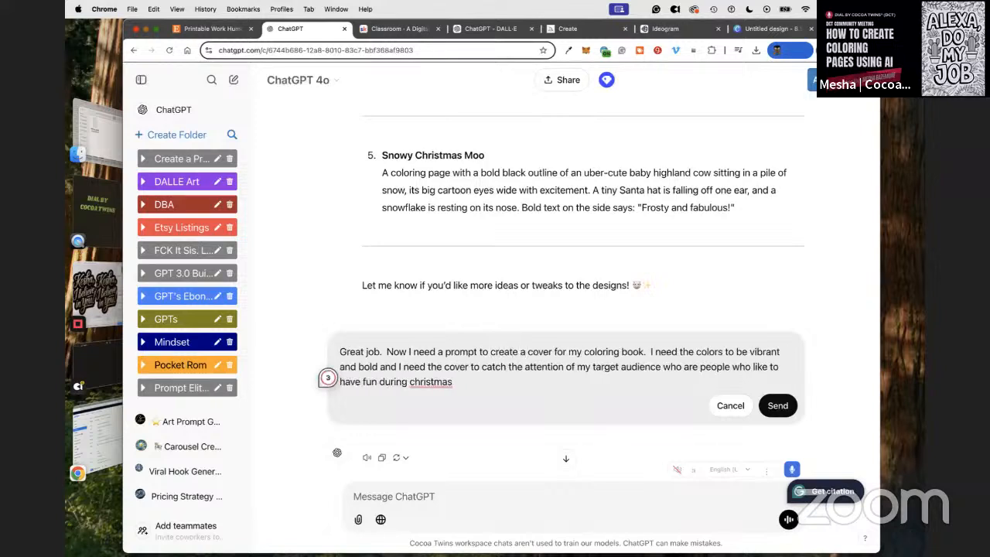
pyautogui.click(777, 406)
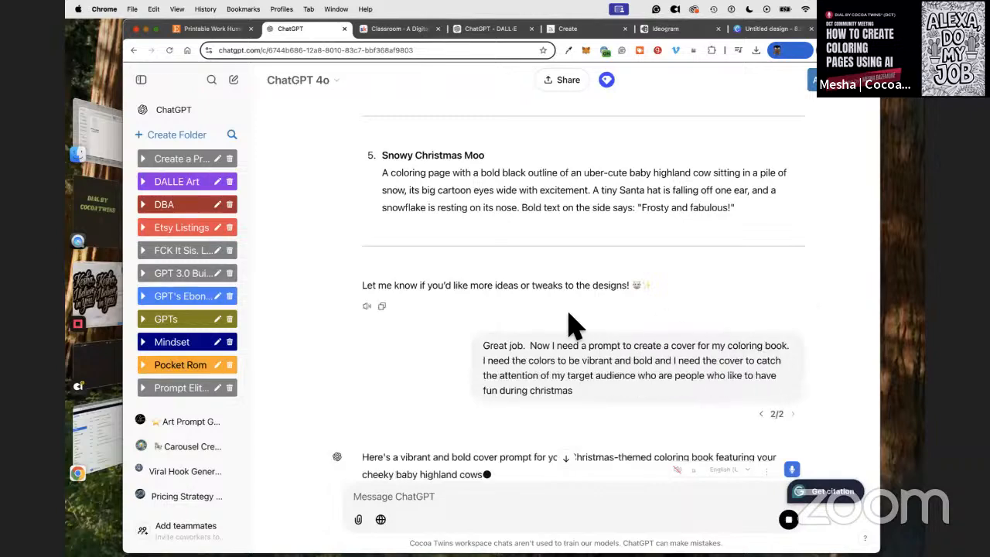
# Step: Review the cover prompt, ask ChatGPT to "shorten the prompt", and select the shortened prompt's full text
pyautogui.scroll(-3, 541, 343)
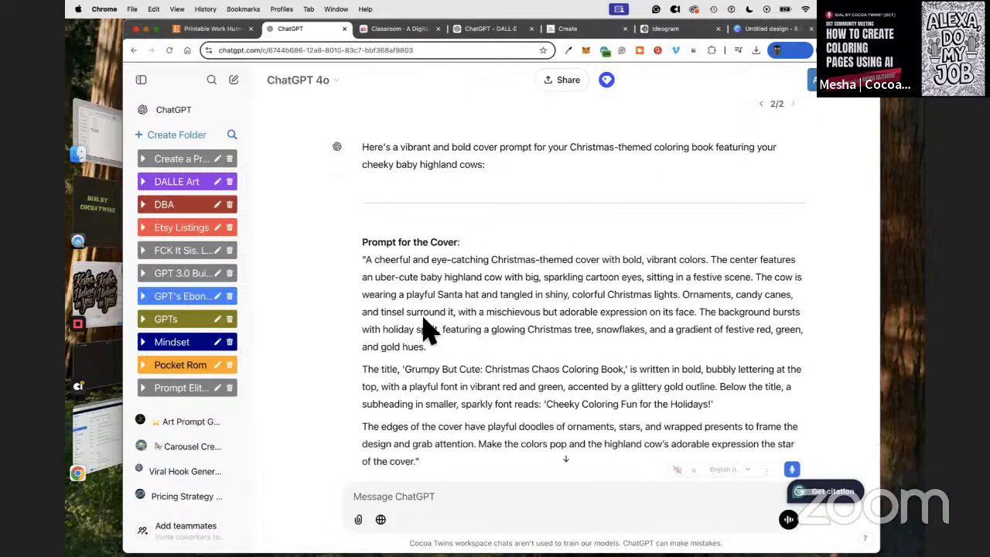
pyautogui.scroll(-2, 430, 333)
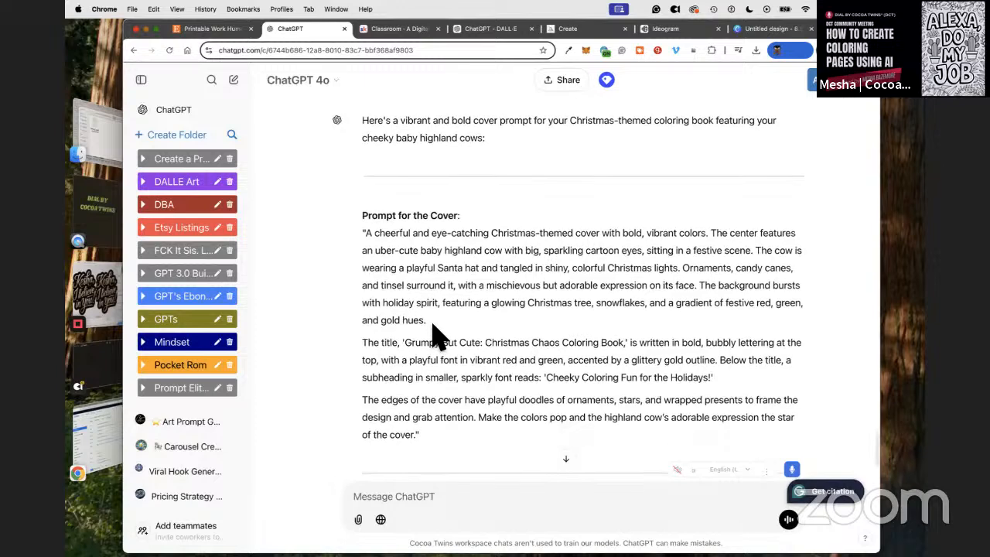
pyautogui.click(404, 506)
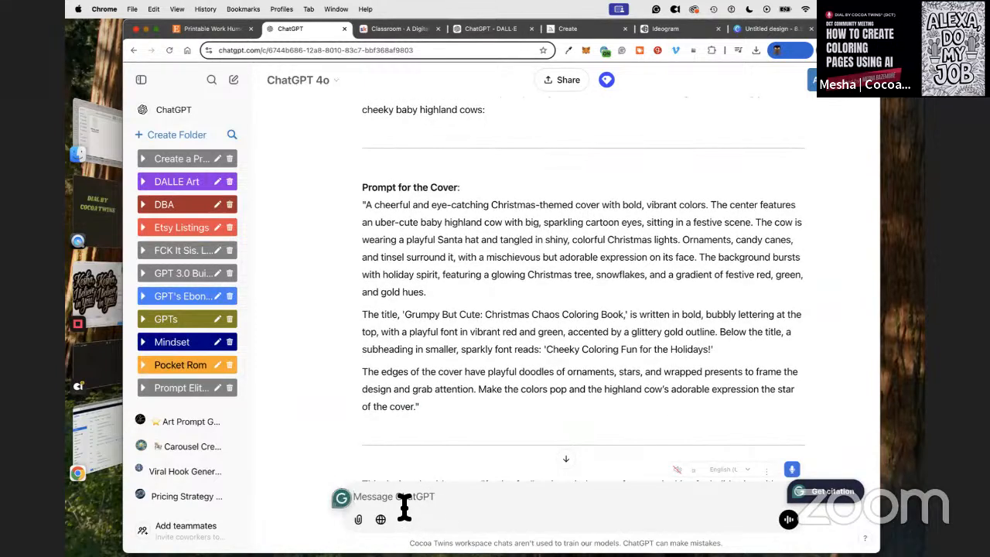
pyautogui.write('shorten the prompt')
pyautogui.press('Return')
pyautogui.scroll(-5, 453, 287)
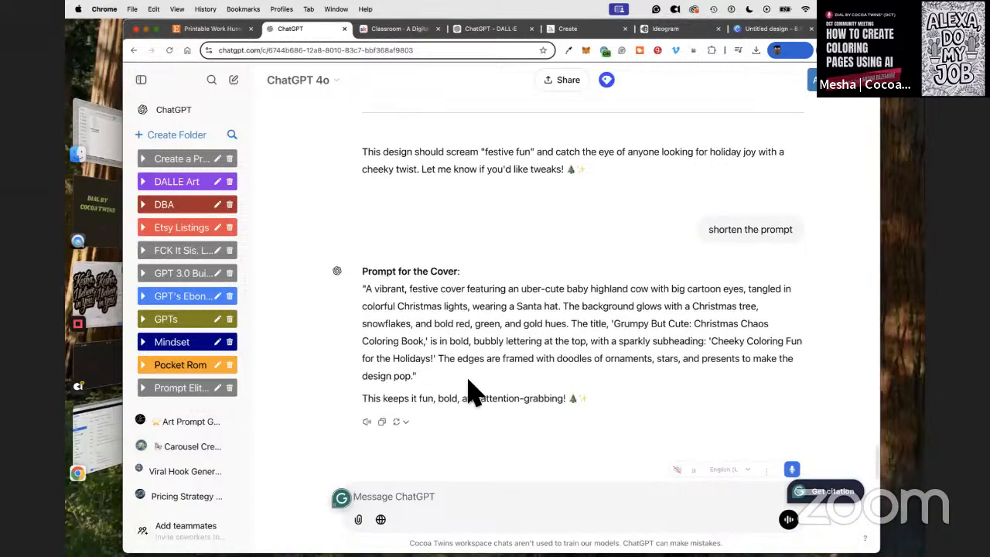
pyautogui.moveTo(420, 390); pyautogui.dragTo(367, 298)
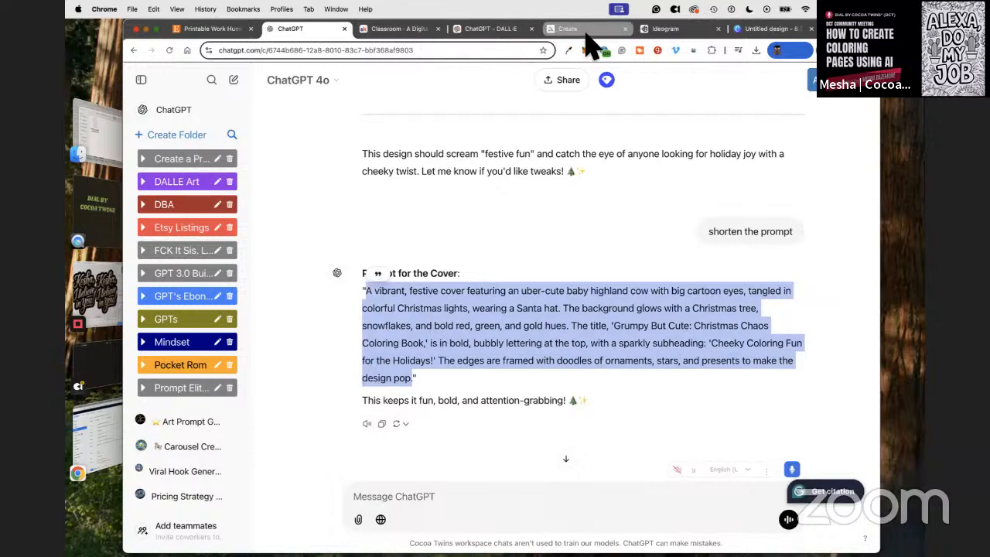
# Step: Switch to Ideogram, replace the existing prompt with the shortened "vibrant, festive cover" prompt, and generate the images
pyautogui.click(684, 29)
pyautogui.rightClick(352, 80)
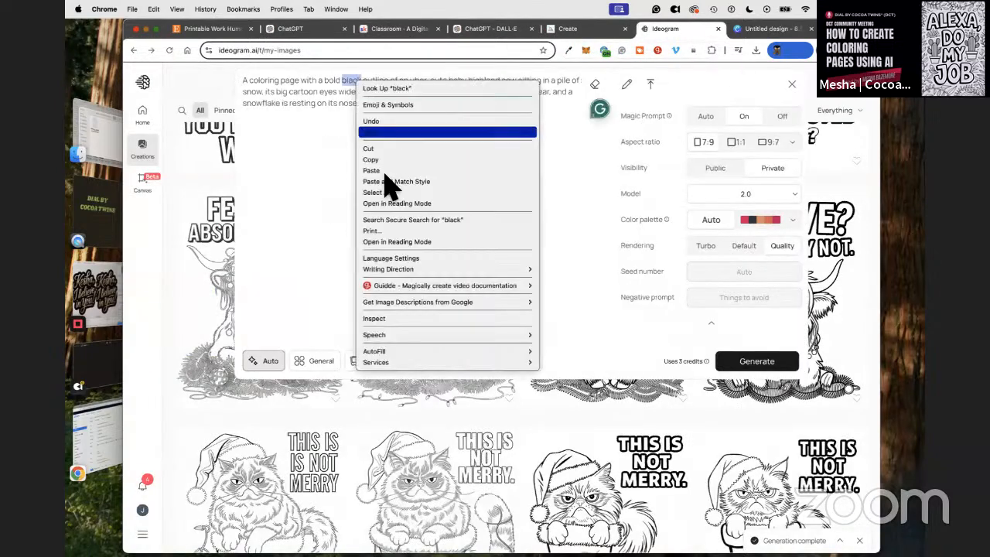
pyautogui.click(397, 193)
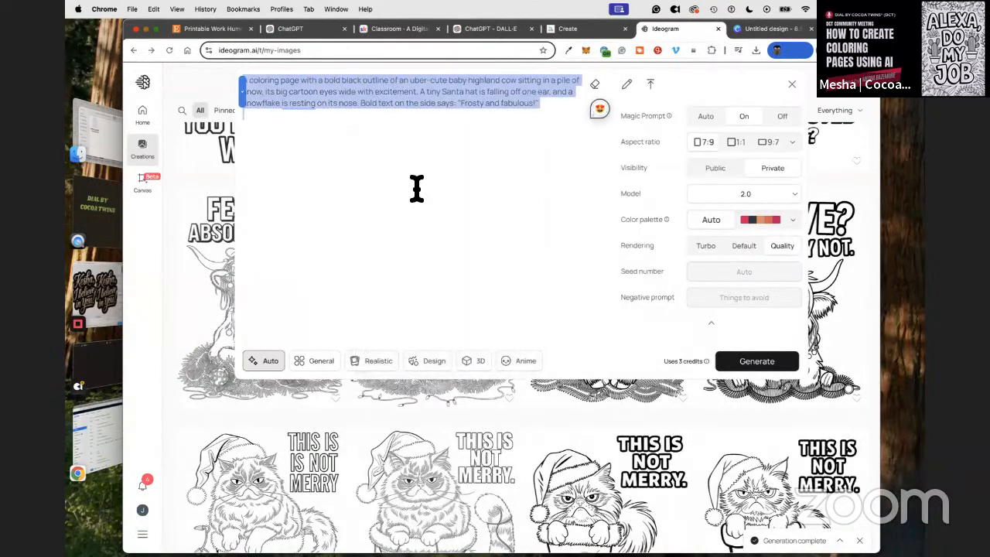
pyautogui.press('super+v')
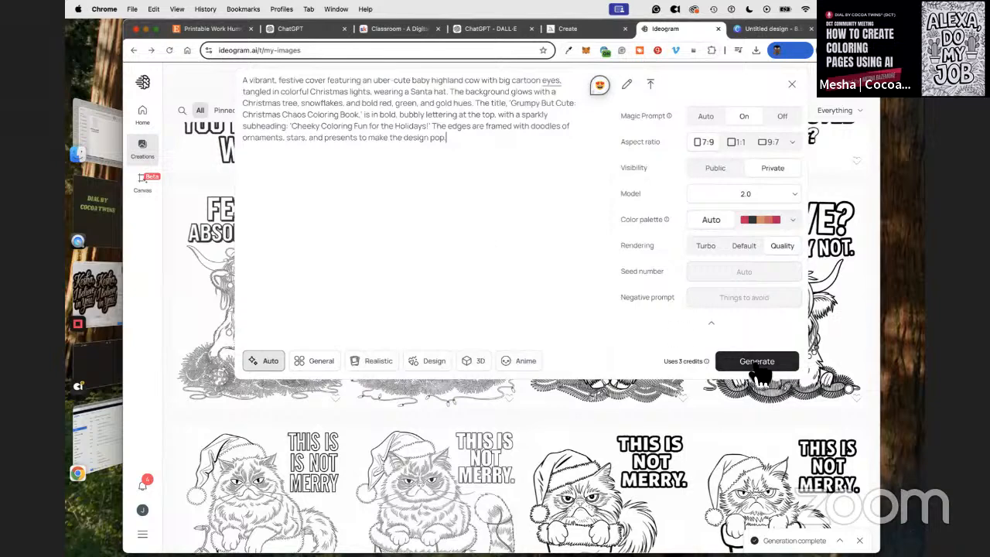
pyautogui.click(757, 364)
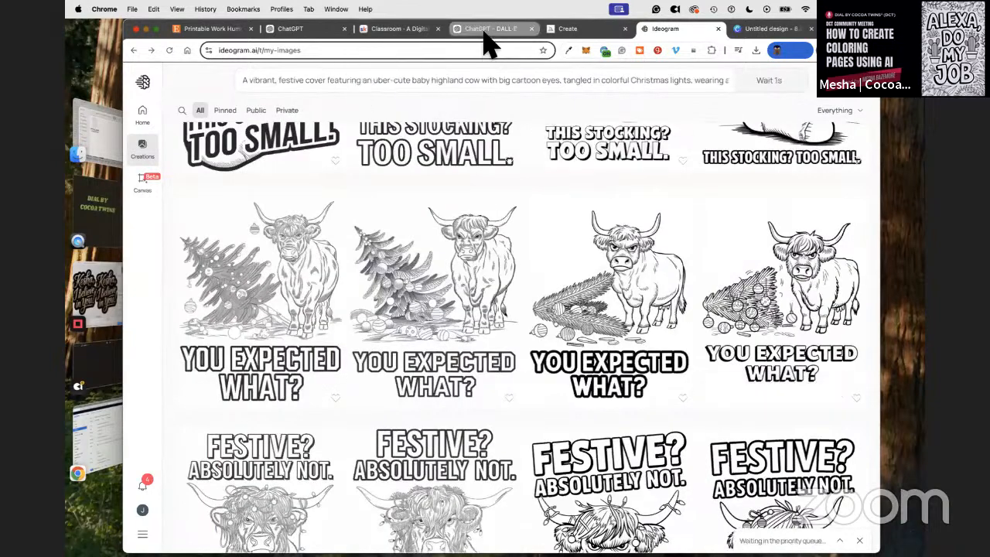
# Step: Back in ChatGPT, ask for "5 more prompts for a cover" and specify that the highland cow is cute with big cartoon eyes
pyautogui.click(482, 30)
pyautogui.click(312, 31)
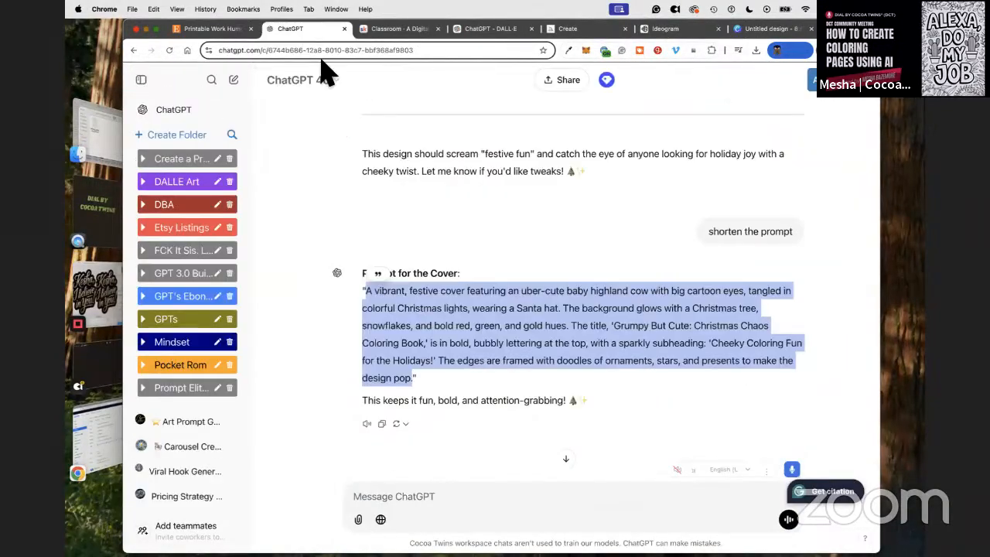
pyautogui.click(417, 496)
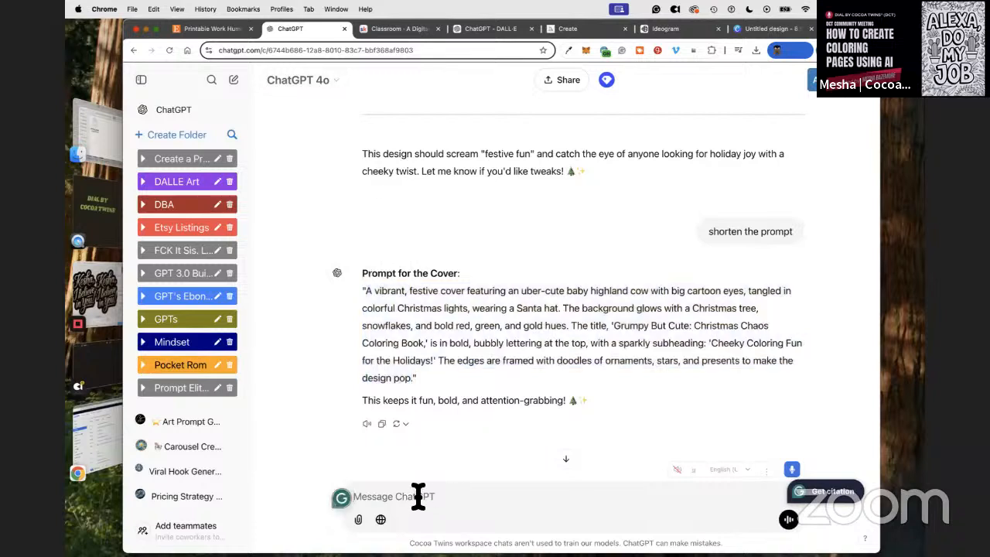
pyautogui.write('greate t')
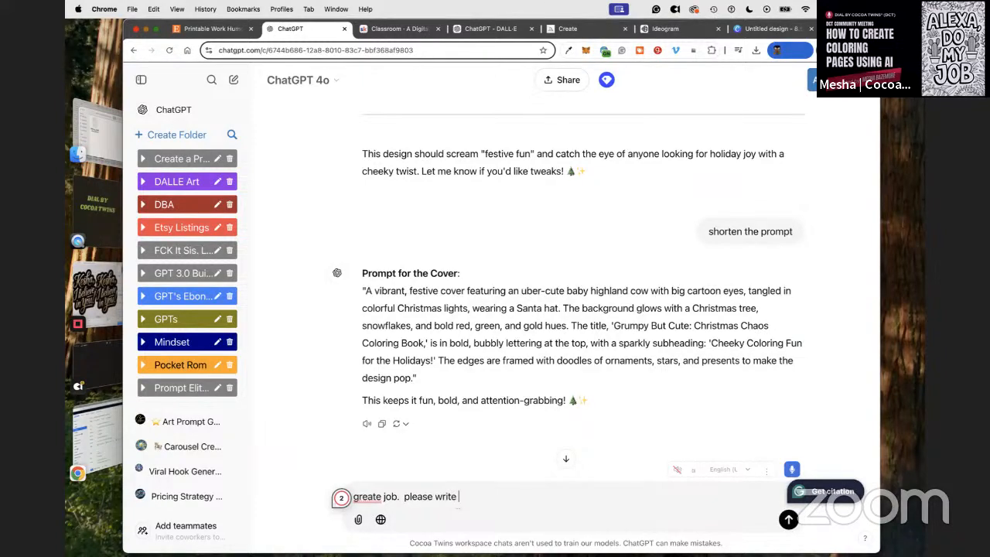
pyautogui.write('m[pts for a cover and be sure the highland cow is cute wi')
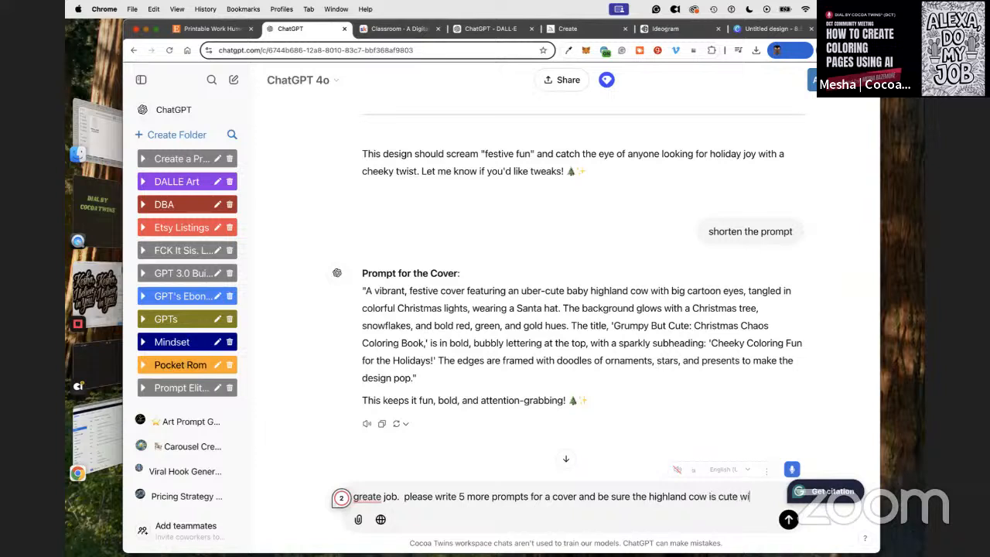
pyautogui.write('rtoo')
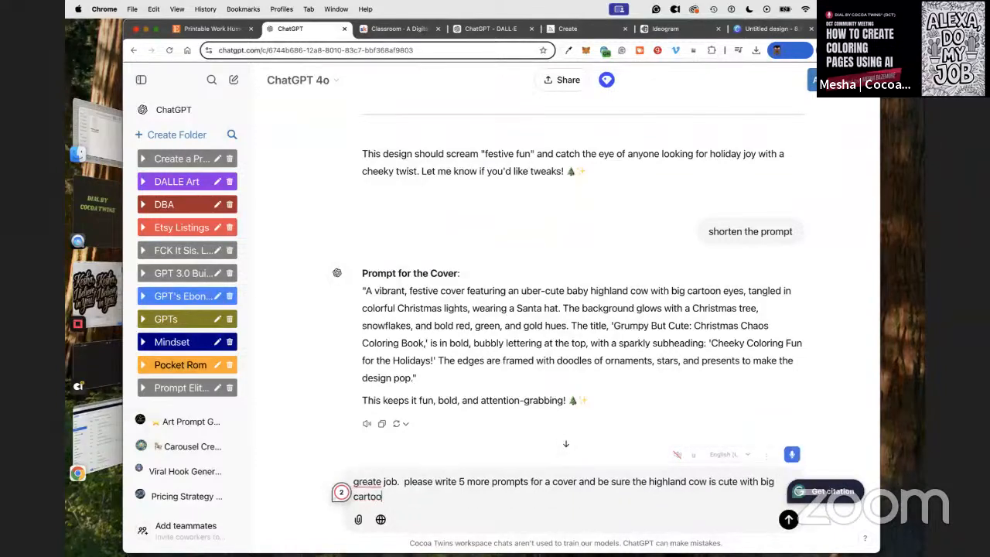
pyautogui.write('n eyes')
pyautogui.press('Return')
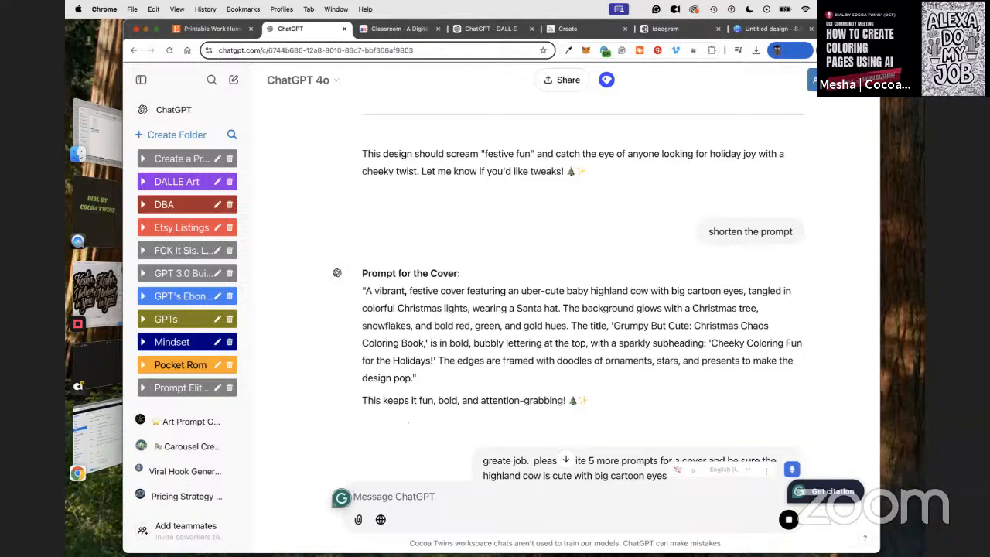
# Step: Copy the "Christmas Cutie in Chaos" prompt text and generate images from it in Ideogram in place of the previous prompt
pyautogui.scroll(3, 433, 307)
pyautogui.scroll(-4, 458, 307)
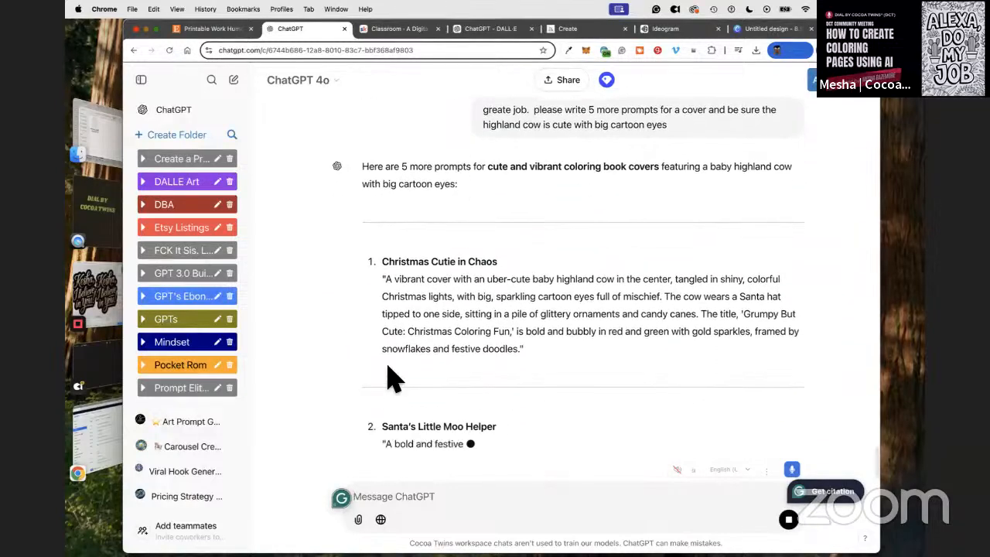
pyautogui.moveTo(385, 264)
pyautogui.mouseDown()
pyautogui.moveTo(508, 325)
pyautogui.moveTo(526, 345)
pyautogui.mouseUp()
pyautogui.press('super+c')
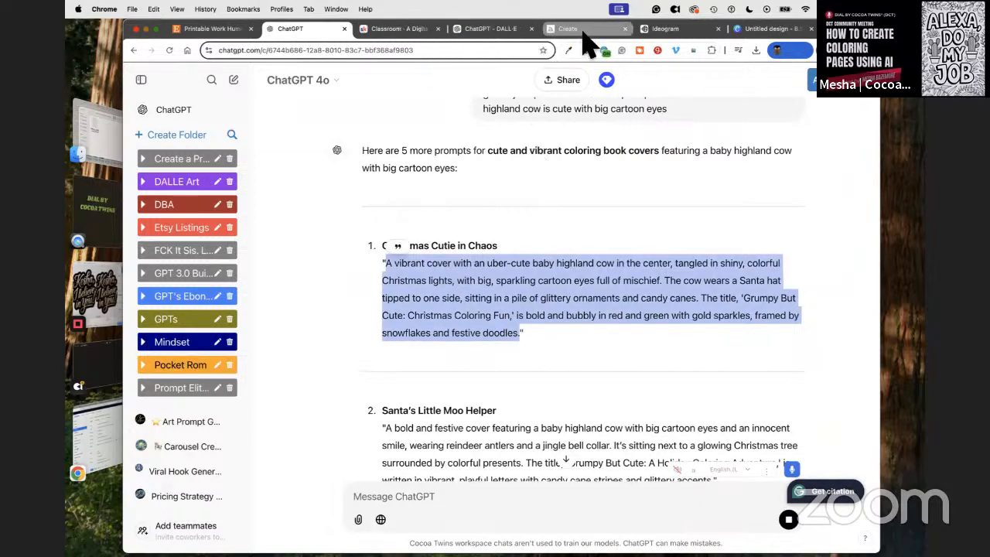
pyautogui.click(669, 29)
pyautogui.rightClick(376, 77)
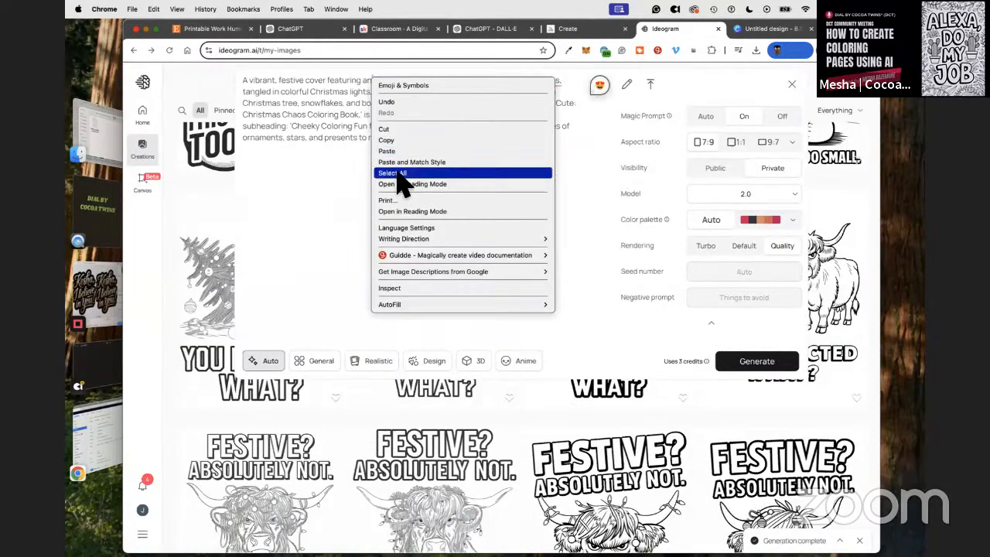
pyautogui.click(404, 171)
pyautogui.press('super+v')
pyautogui.click(762, 365)
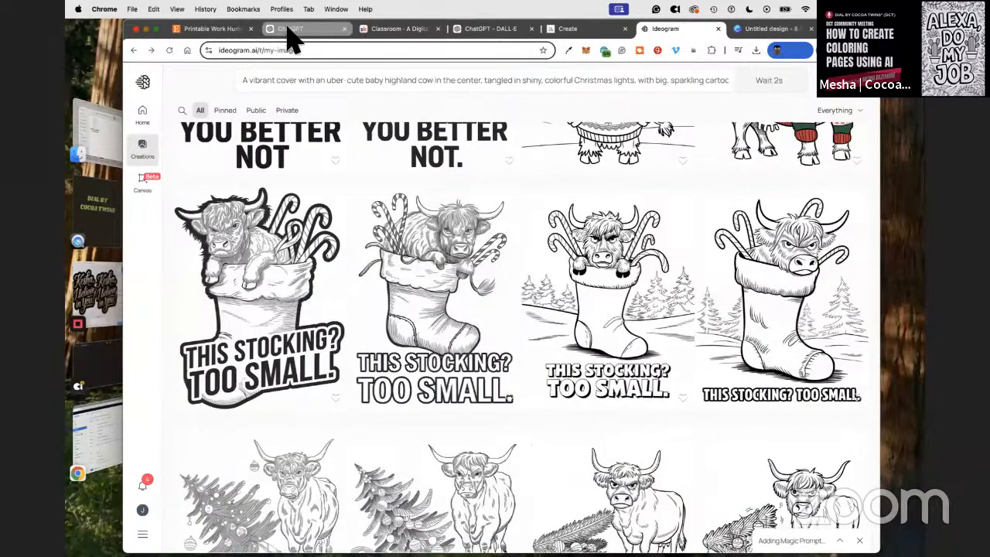
# Step: Close the DALL-E chat page and return to the ChatGPT conversation with the cover prompts
pyautogui.click(512, 33)
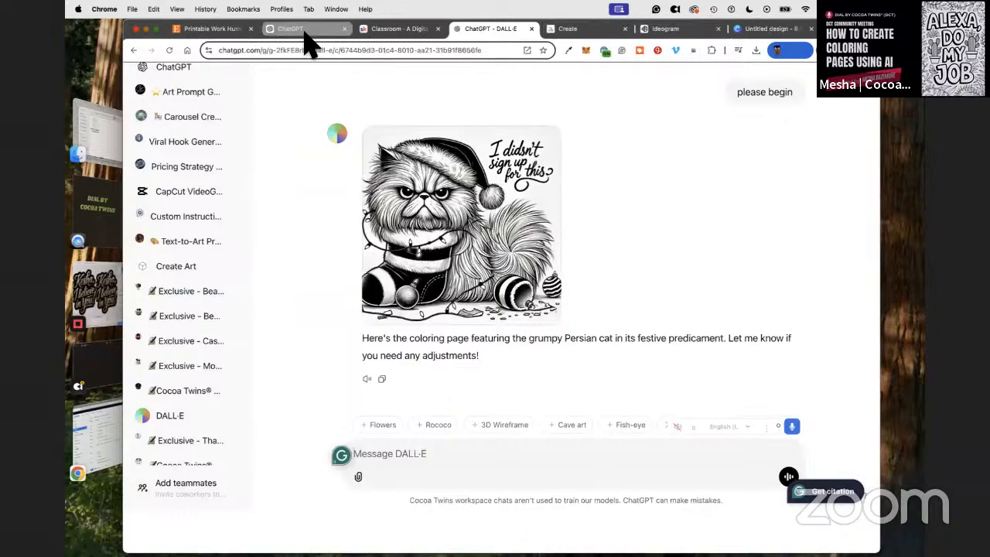
pyautogui.click(309, 31)
pyautogui.click(531, 28)
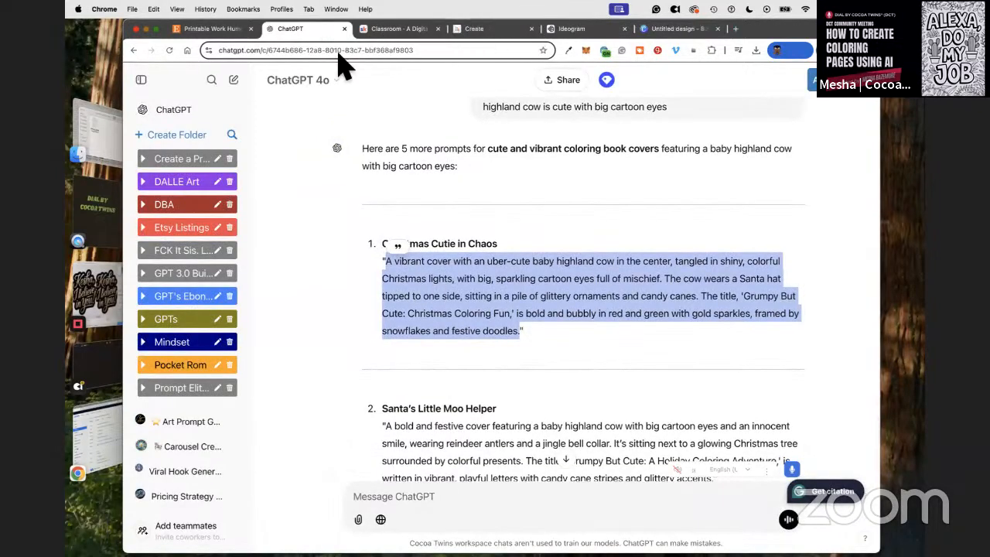
# Step: Copy the "Santa's Little Moo Helper" prompt text and generate images from it in Ideogram in place of the previous prompt
pyautogui.scroll(-3, 461, 288)
pyautogui.moveTo(387, 240); pyautogui.dragTo(716, 310)
pyautogui.press('super+c')
pyautogui.click(631, 30)
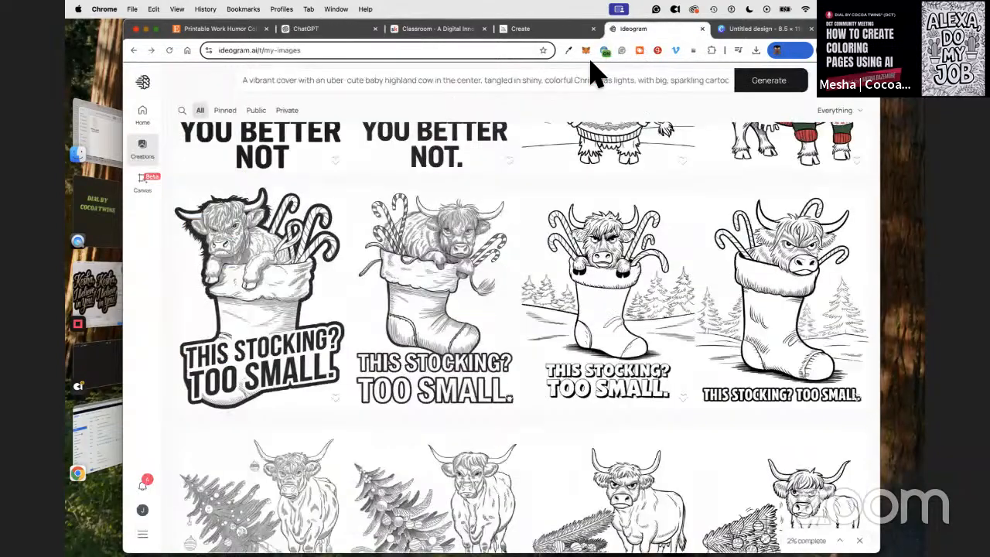
pyautogui.rightClick(518, 80)
pyautogui.click(646, 191)
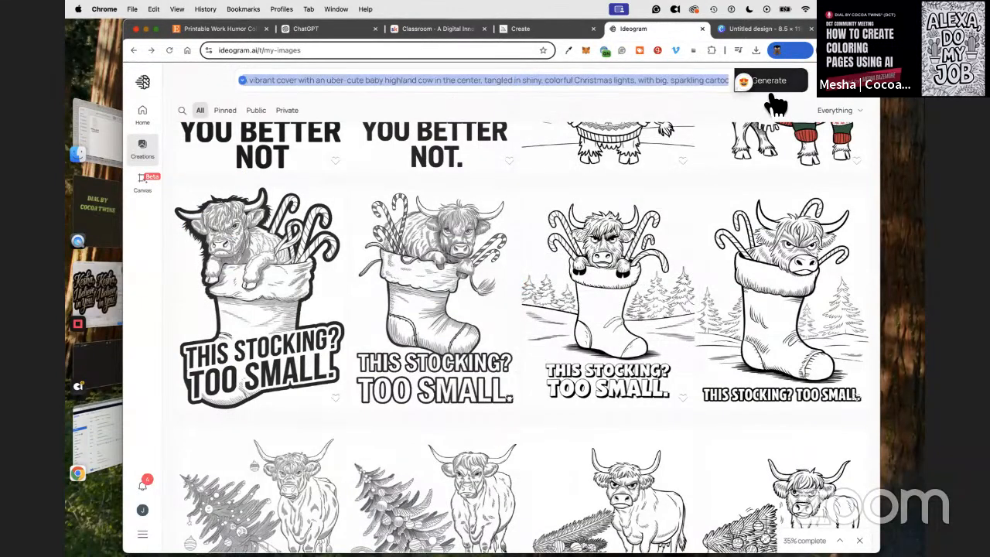
pyautogui.press('super+v')
pyautogui.click(762, 359)
# Step: Copy ChatGPT's third cover prompt, about the cow in a toppled Christmas gift box, and generate images from it in Ideogram
pyautogui.click(343, 29)
pyautogui.scroll(-4, 402, 294)
pyautogui.moveTo(391, 212); pyautogui.dragTo(721, 273)
pyautogui.press('super+c')
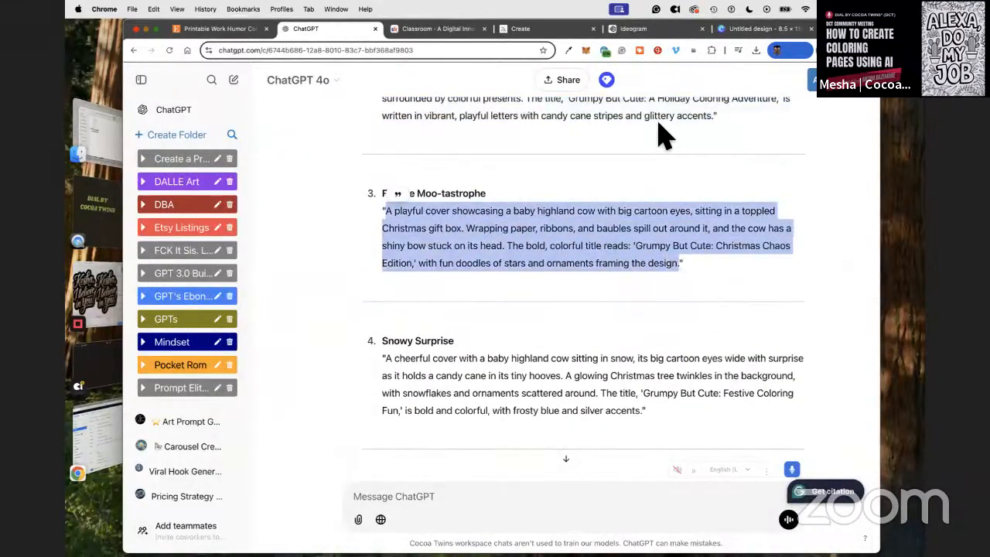
pyautogui.click(626, 31)
pyautogui.rightClick(507, 80)
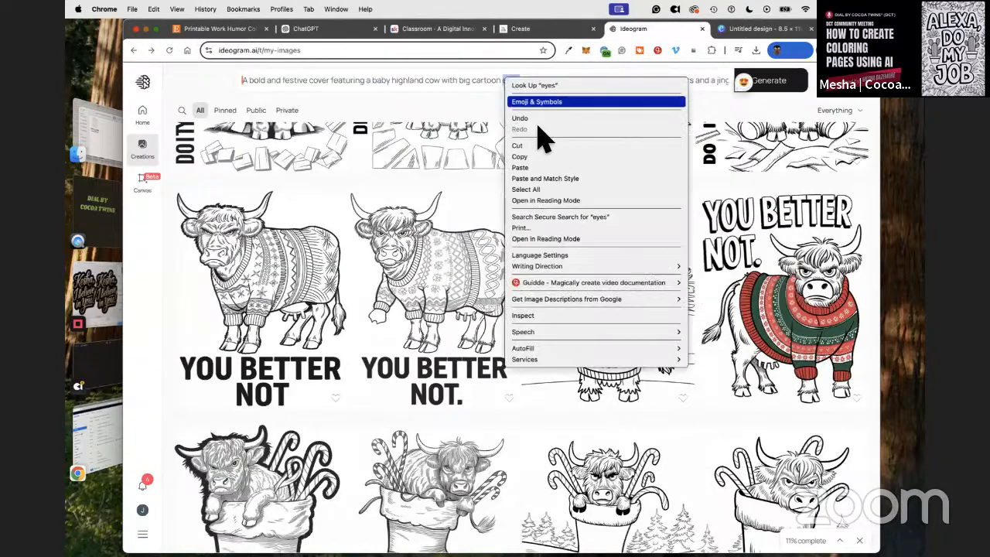
pyautogui.click(544, 190)
pyautogui.press('super+v')
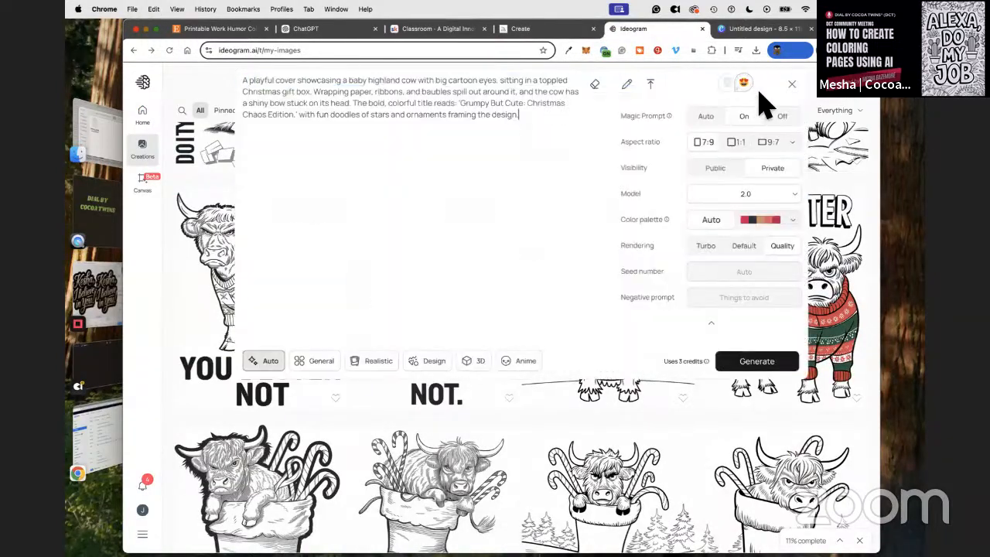
pyautogui.click(797, 363)
# Step: Copy the "Snowy Surprise" prompt text from ChatGPT and generate images from it in Ideogram in place of the previous prompt
pyautogui.click(309, 29)
pyautogui.scroll(-2, 433, 263)
pyautogui.moveTo(387, 279); pyautogui.dragTo(642, 336)
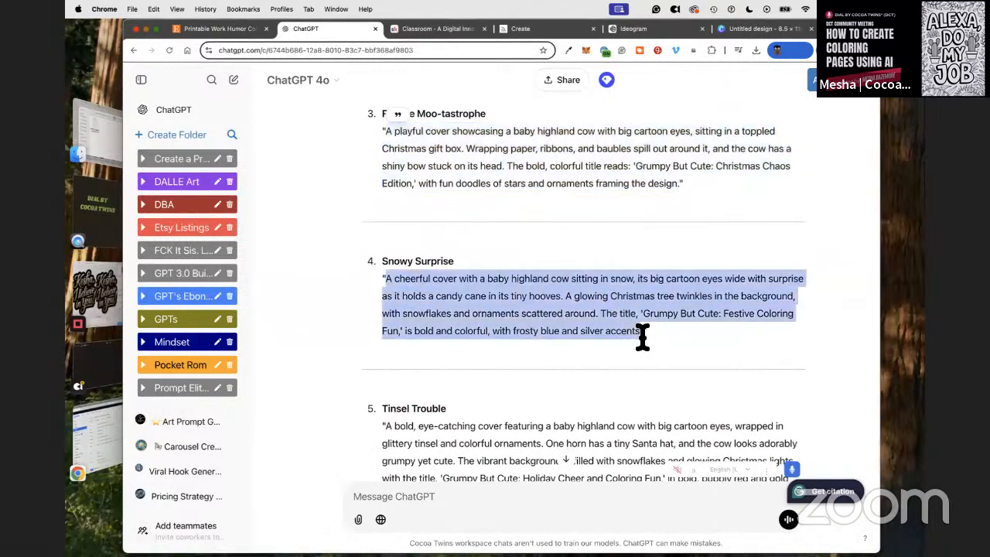
pyautogui.press('super+c')
pyautogui.click(632, 29)
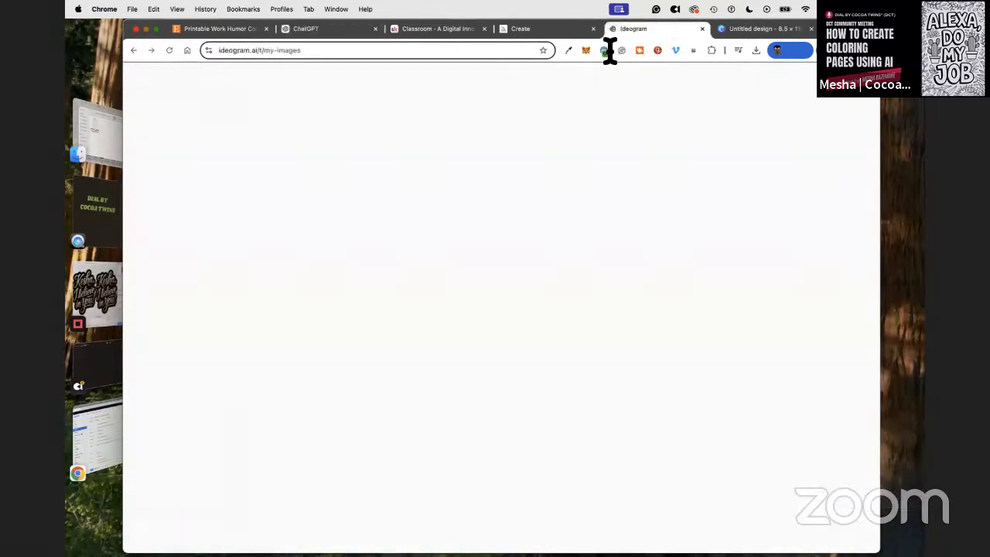
pyautogui.rightClick(491, 77)
pyautogui.click(609, 189)
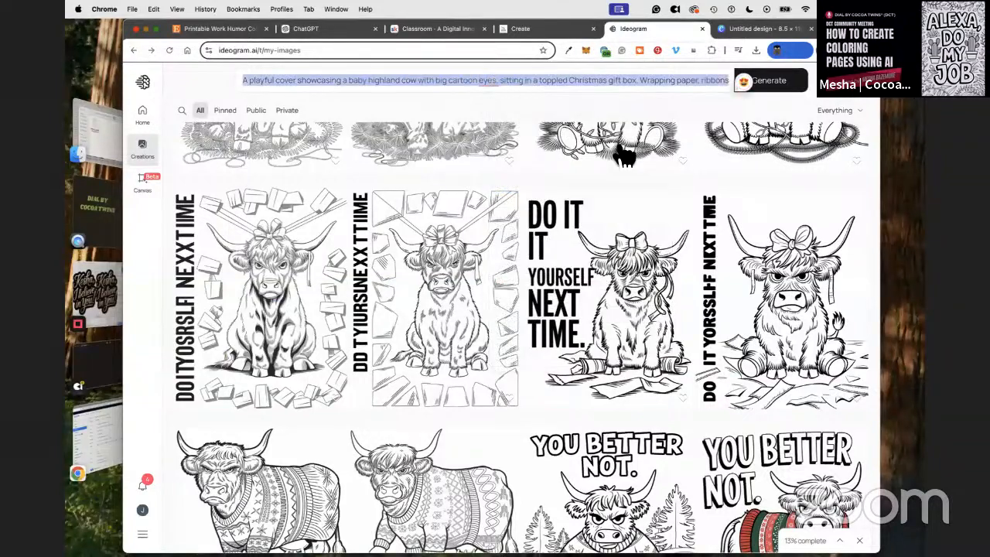
pyautogui.press('super+v')
pyautogui.click(746, 360)
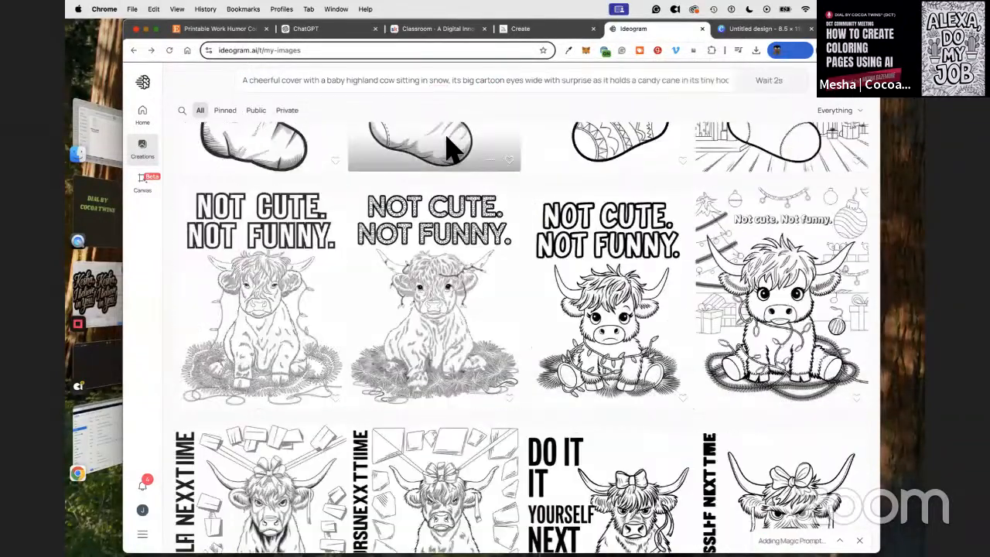
# Step: Copy the "Tinsel Trouble" prompt text from ChatGPT and generate images from it in Ideogram in place of the previous prompt
pyautogui.click(298, 29)
pyautogui.scroll(-3, 399, 269)
pyautogui.moveTo(384, 252); pyautogui.dragTo(459, 331)
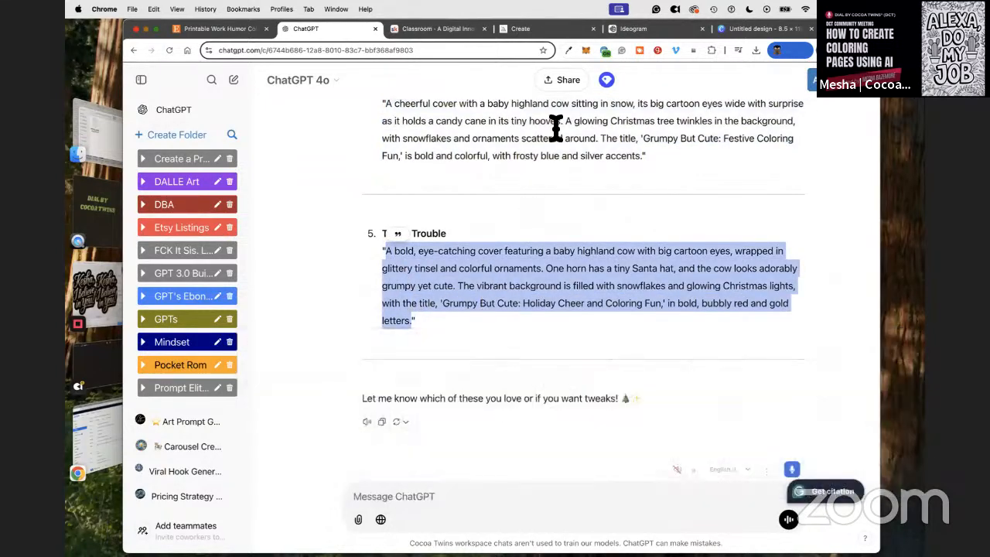
pyautogui.click(665, 30)
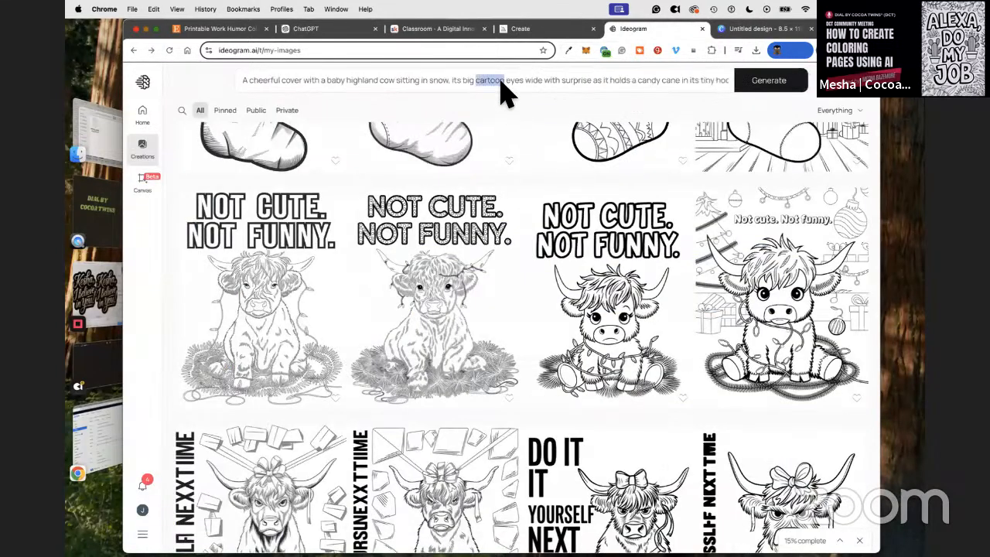
pyautogui.rightClick(501, 81)
pyautogui.click(562, 192)
pyautogui.press('super+v')
pyautogui.click(757, 360)
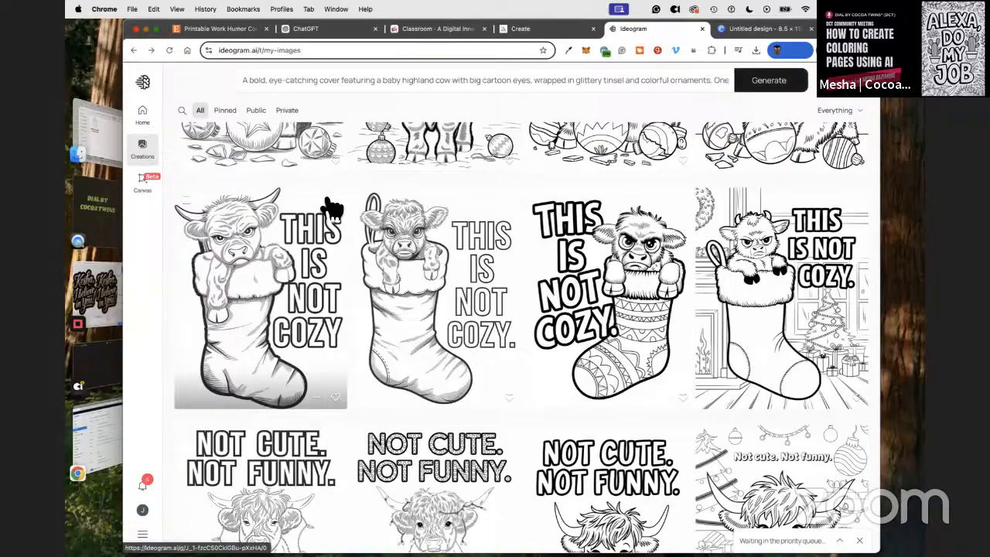
# Step: Open the first "Grumpy But Cute" cover at the top of the Ideogram creations and view its second variation
pyautogui.scroll(15, 332, 205)
pyautogui.scroll(15, 340, 172)
pyautogui.scroll(10, 352, 178)
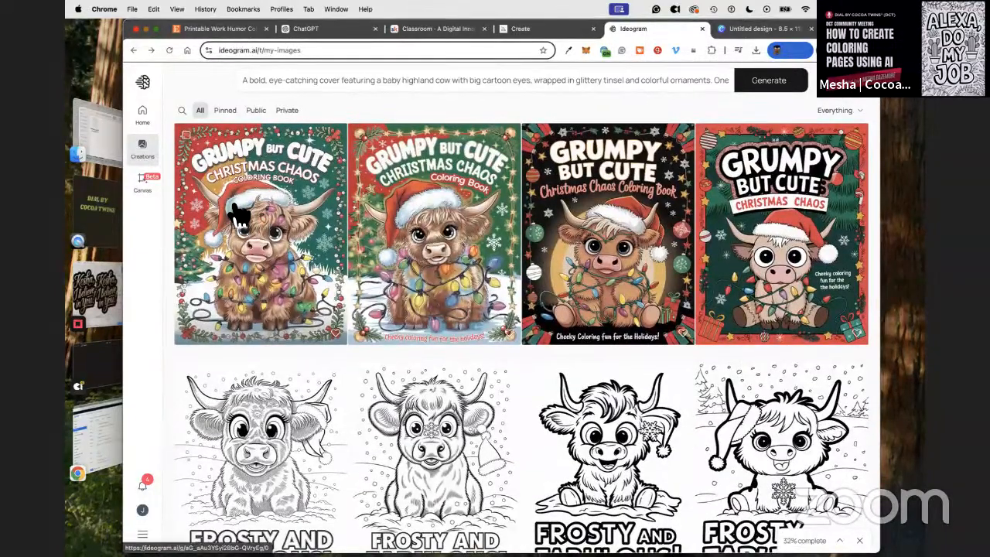
pyautogui.click(241, 215)
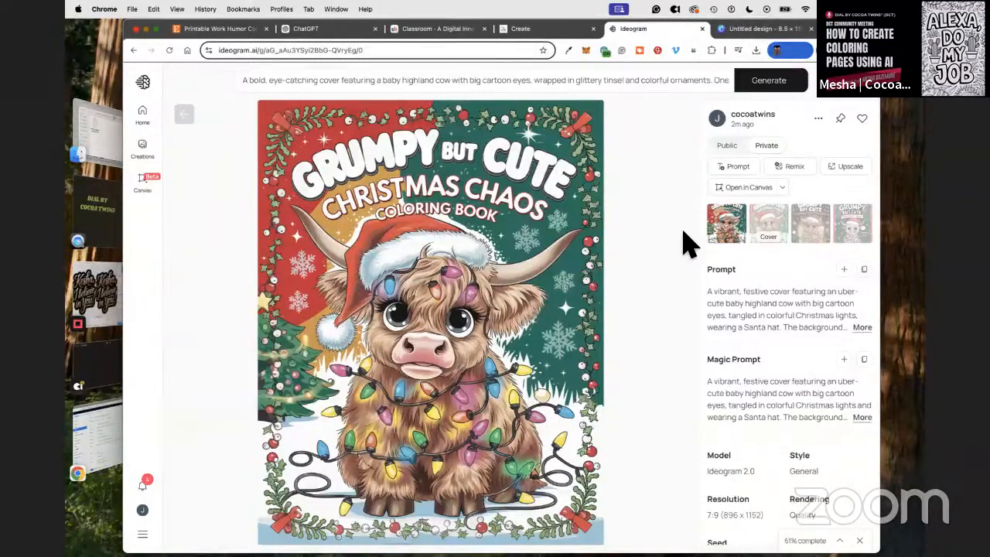
pyautogui.click(785, 228)
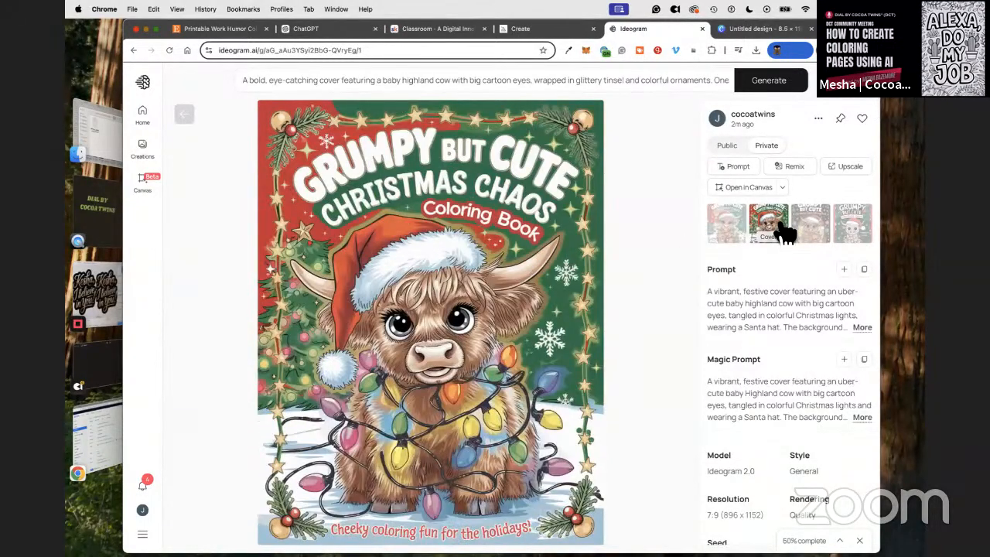
# Step: View the remaining two variants of the Christmas Chaos Coloring Book cover and return to the creations
pyautogui.click(824, 225)
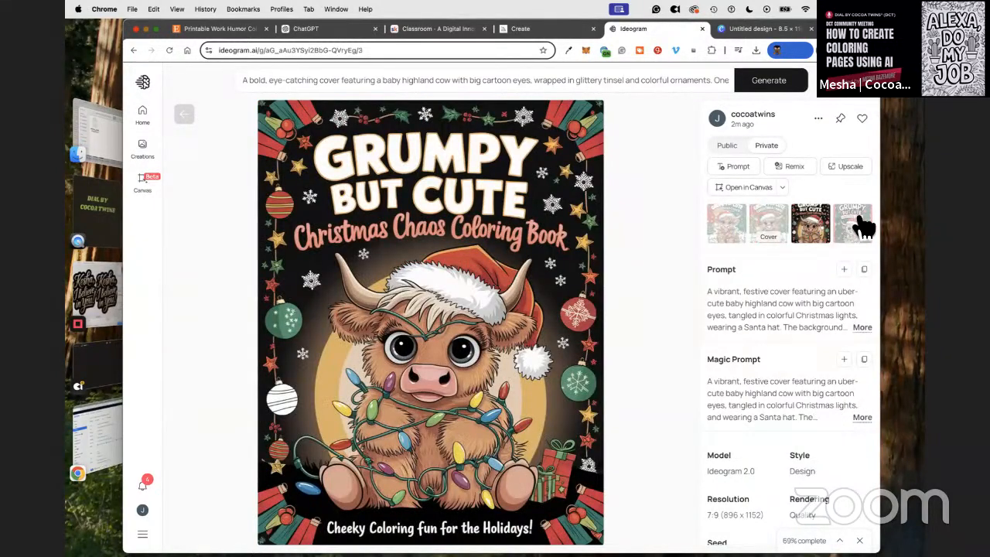
pyautogui.click(862, 226)
pyautogui.click(191, 114)
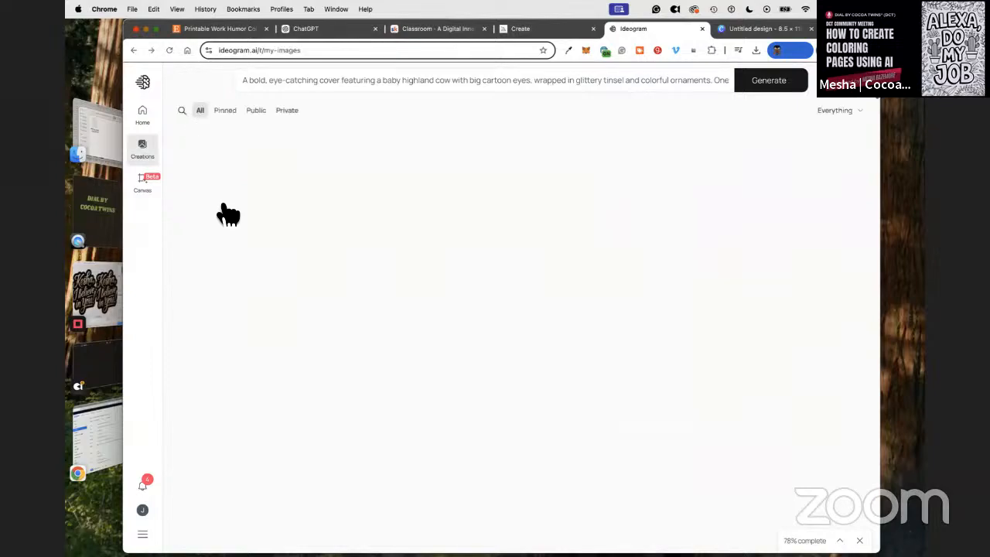
# Step: Open the "Grumpy But Cute Coloring Fun" cover set, examine its four variants, and return to the creations
pyautogui.scroll(4, 243, 231)
pyautogui.click(243, 243)
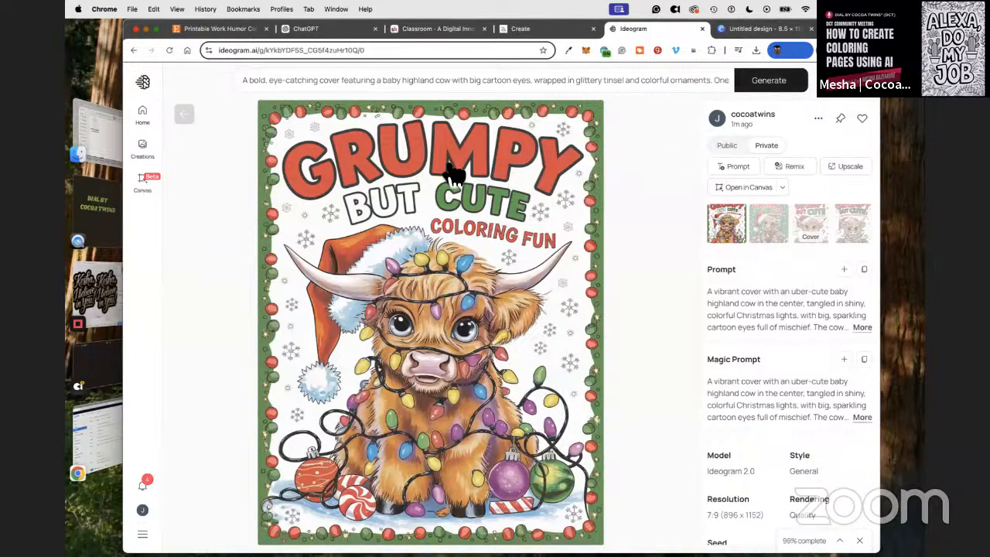
pyautogui.click(780, 229)
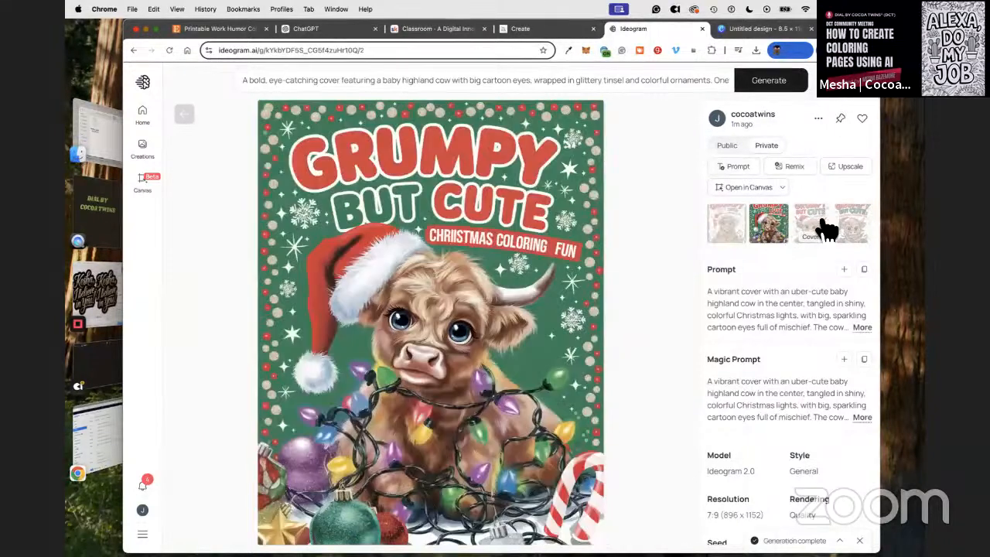
pyautogui.click(826, 228)
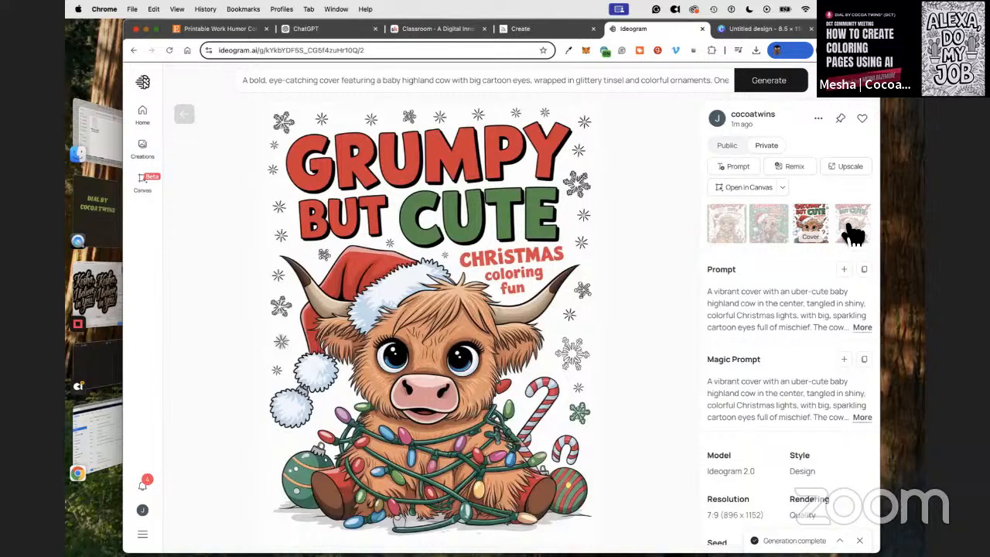
pyautogui.click(854, 228)
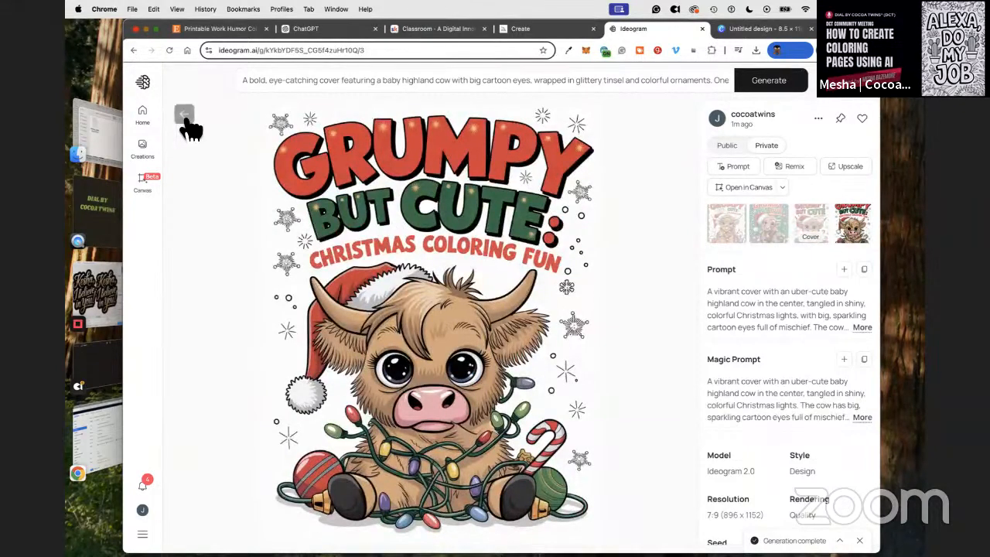
pyautogui.click(186, 116)
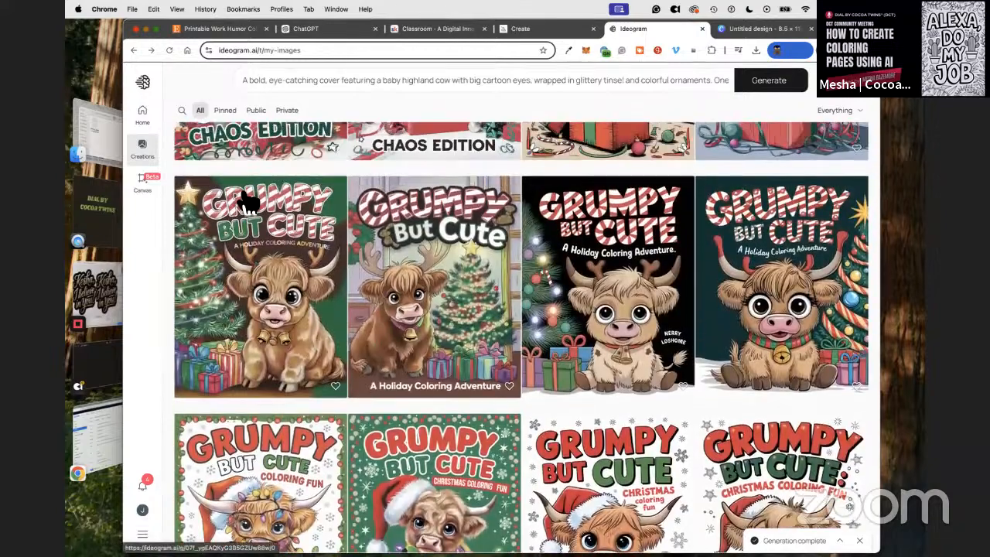
# Step: Open the "A Holiday Coloring Adventure" cover set, examine its four variants, and return to the creations
pyautogui.click(241, 199)
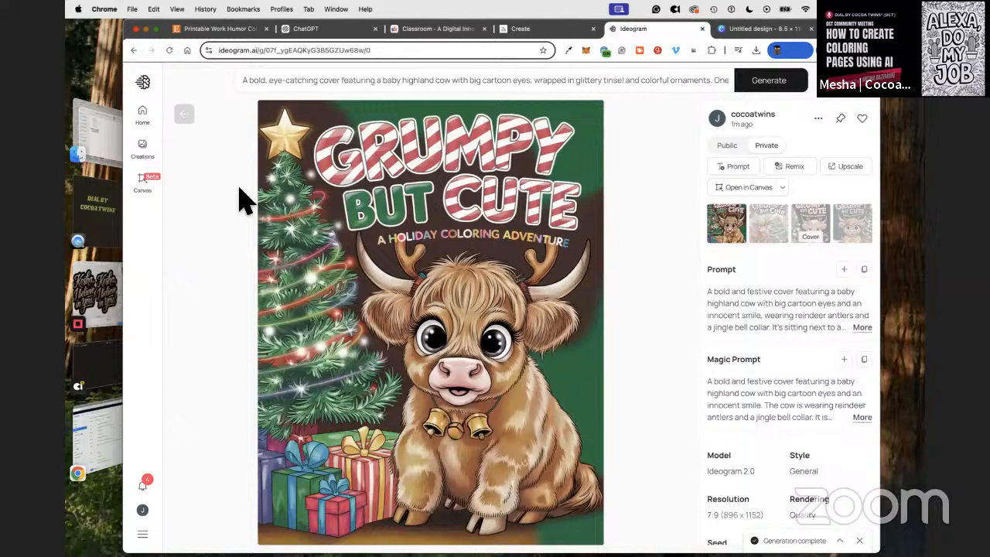
pyautogui.click(766, 236)
pyautogui.click(820, 222)
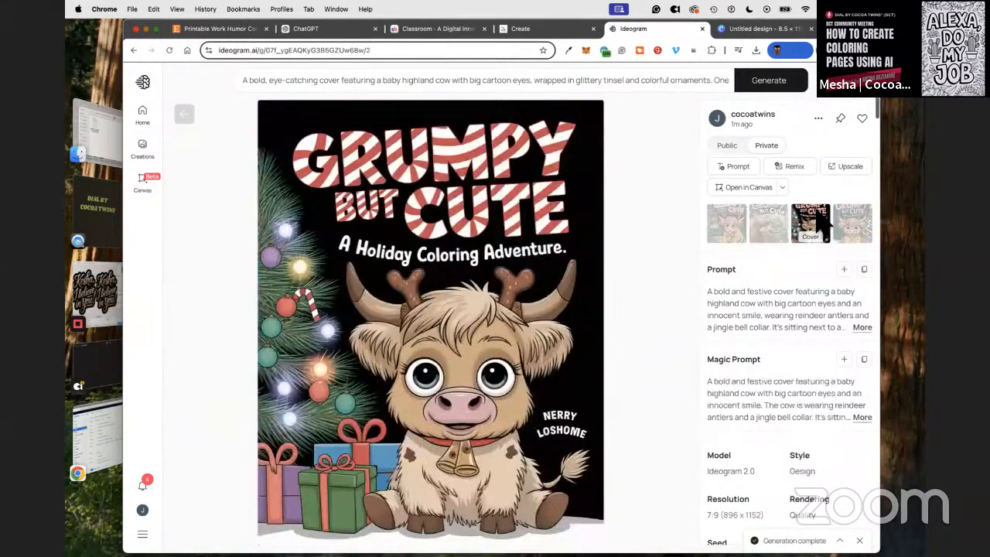
pyautogui.click(851, 232)
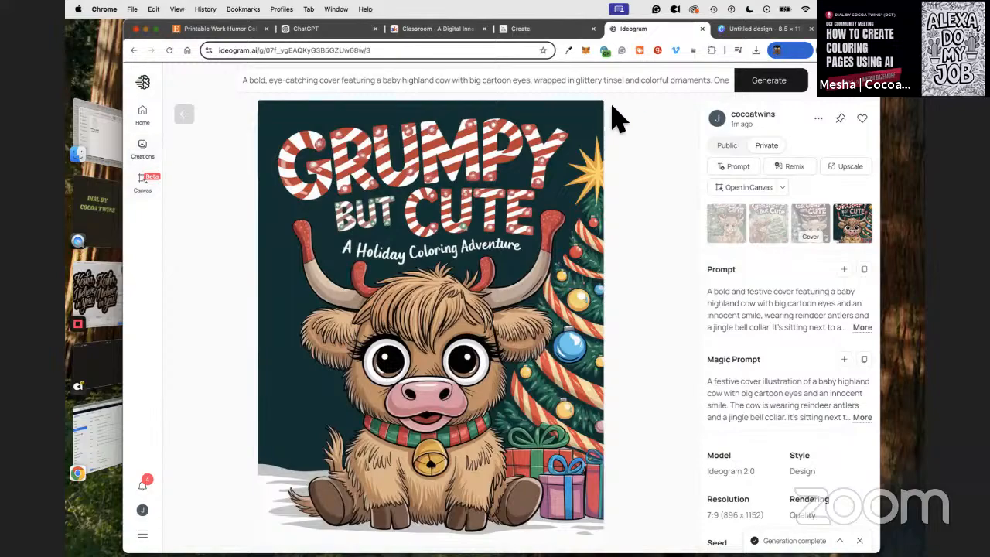
pyautogui.click(192, 116)
# Step: Open the "Christmas Chaos Edition" gift-box cover set, examine its four variants, and return to the creations
pyautogui.scroll(3, 232, 232)
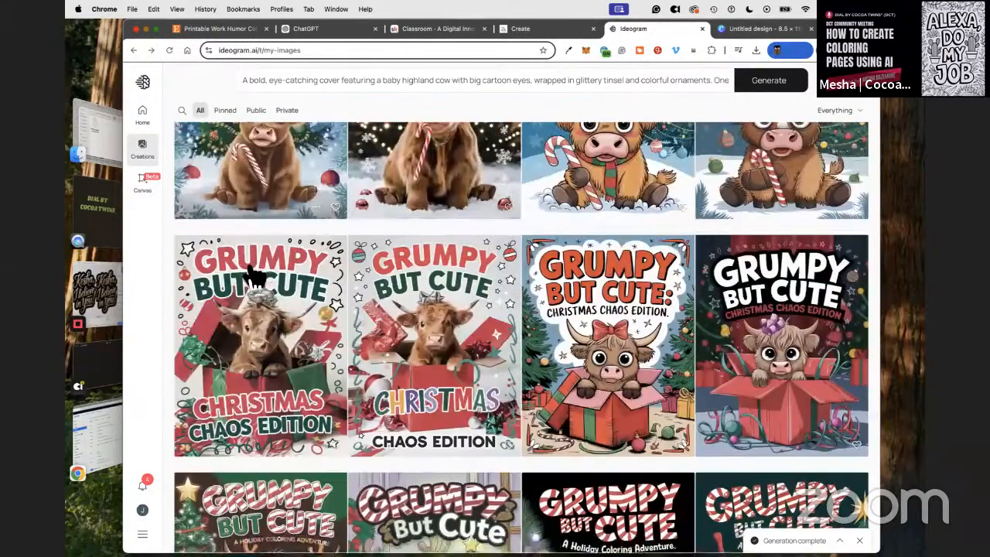
pyautogui.click(334, 267)
pyautogui.click(771, 224)
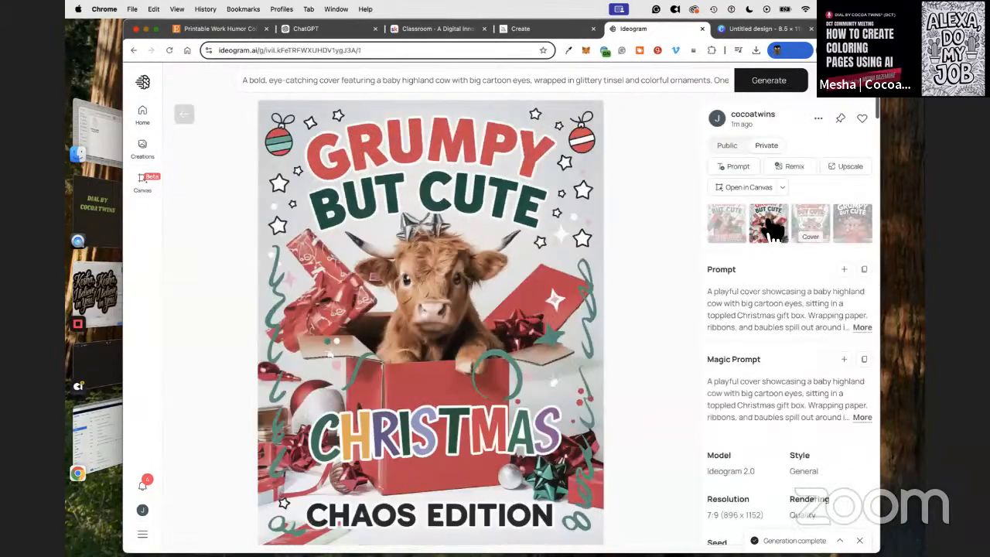
pyautogui.click(810, 224)
pyautogui.click(863, 222)
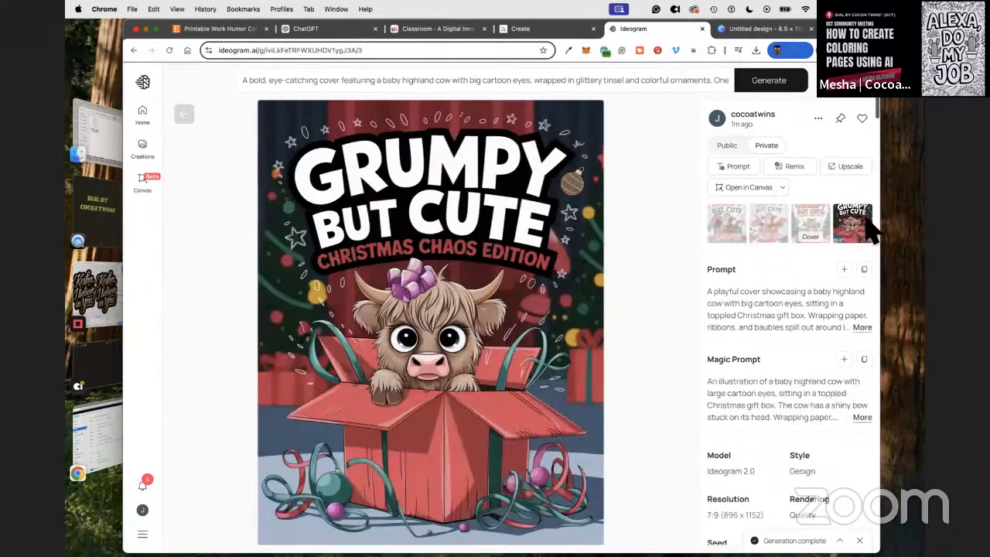
pyautogui.click(185, 116)
# Step: Examine the first and third "Festive Coloring Fun" candy-cane covers at full size and return to the creations
pyautogui.scroll(3, 281, 230)
pyautogui.click(358, 264)
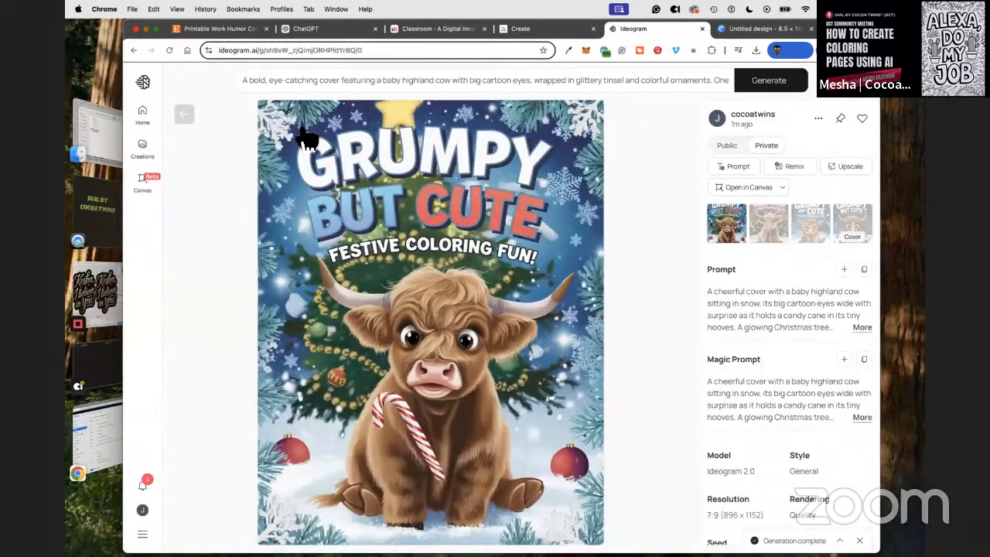
pyautogui.click(186, 116)
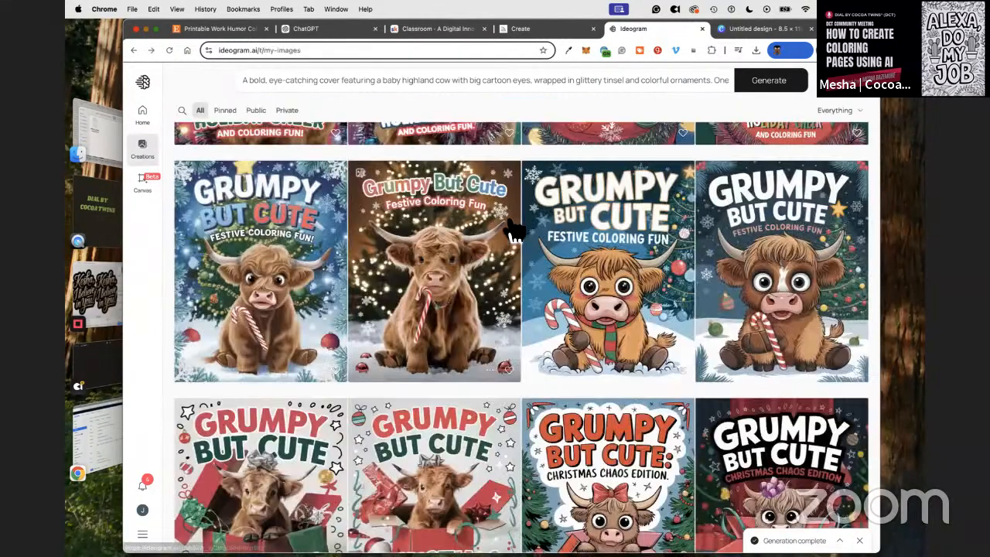
pyautogui.click(642, 226)
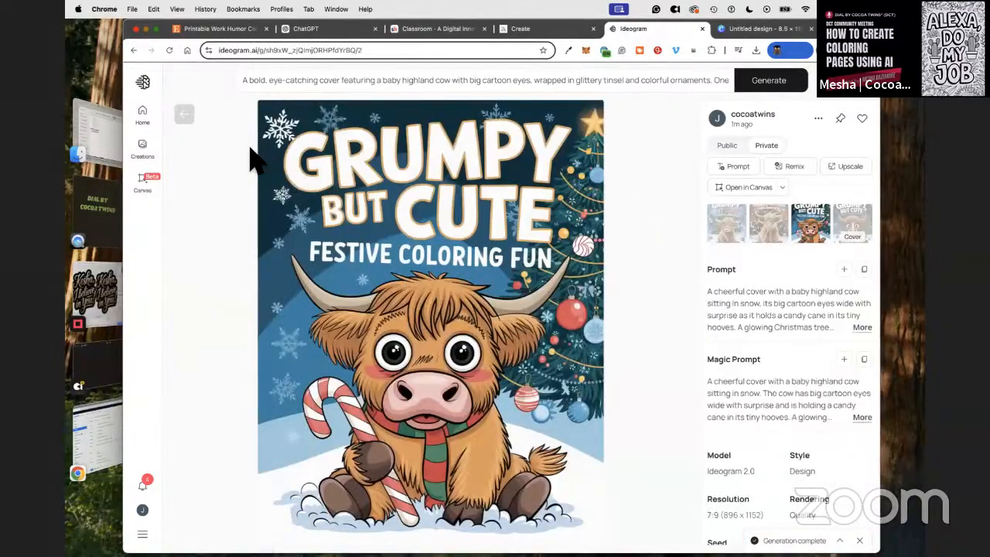
pyautogui.click(185, 116)
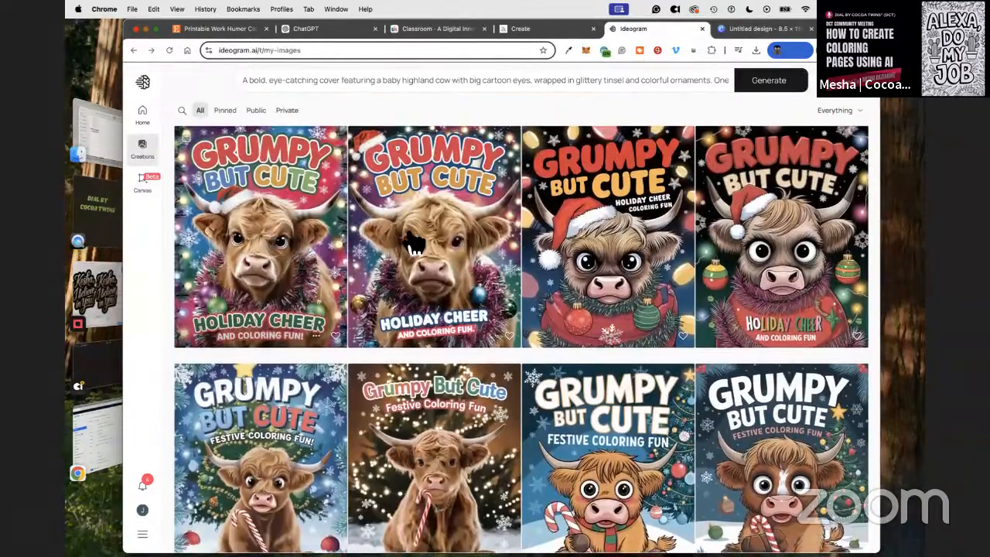
# Step: Examine the two illustrated "Holiday Cheer" covers with dark backgrounds at full size and return to the creations
pyautogui.click(737, 231)
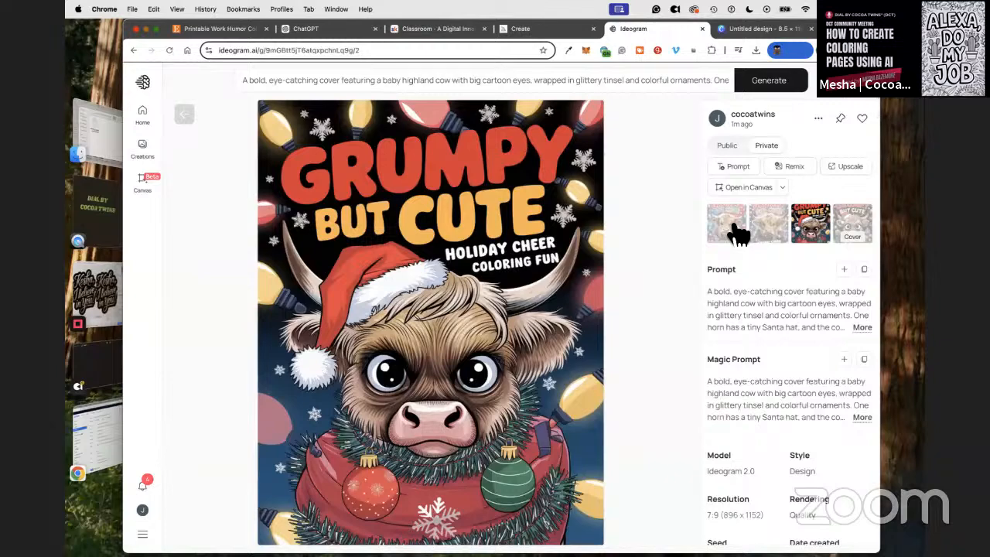
pyautogui.click(187, 114)
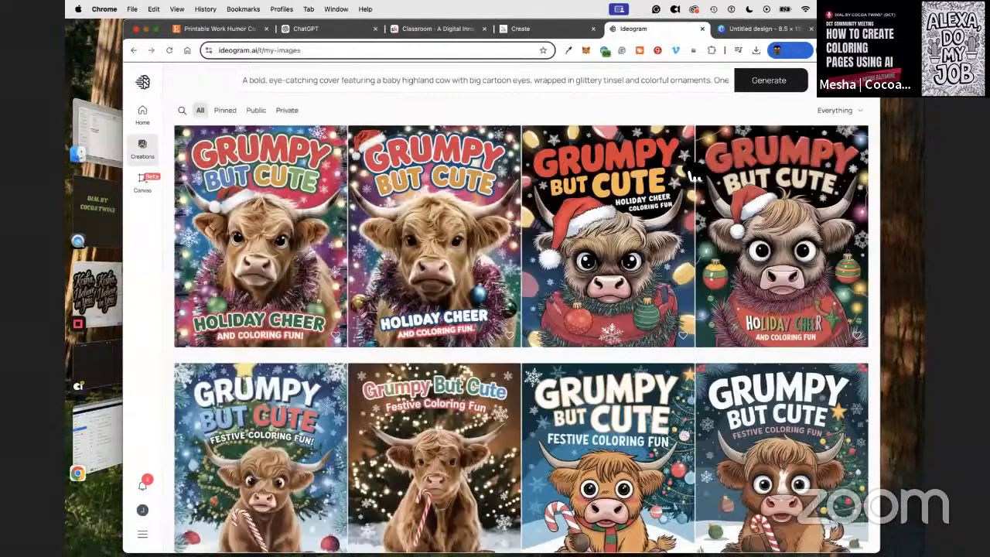
pyautogui.click(762, 177)
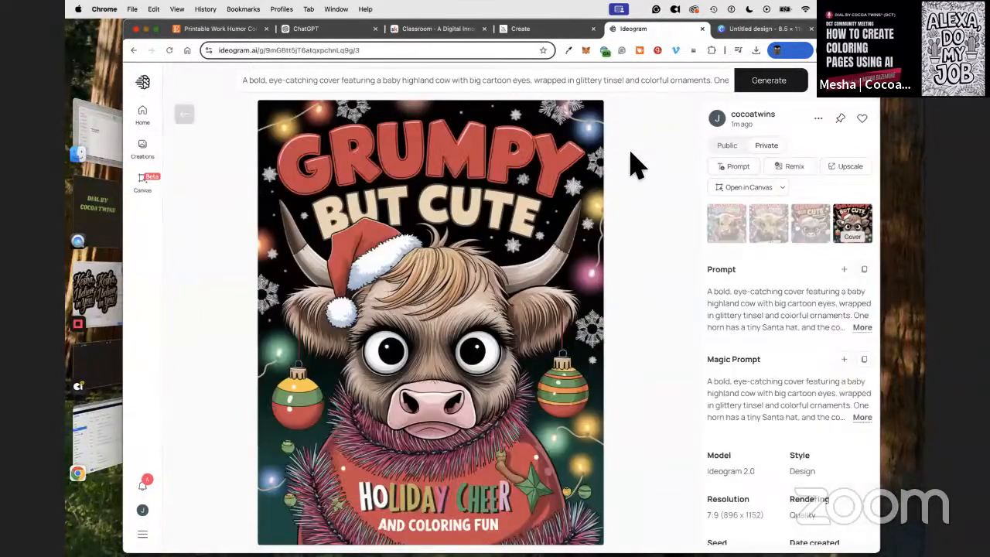
pyautogui.click(186, 116)
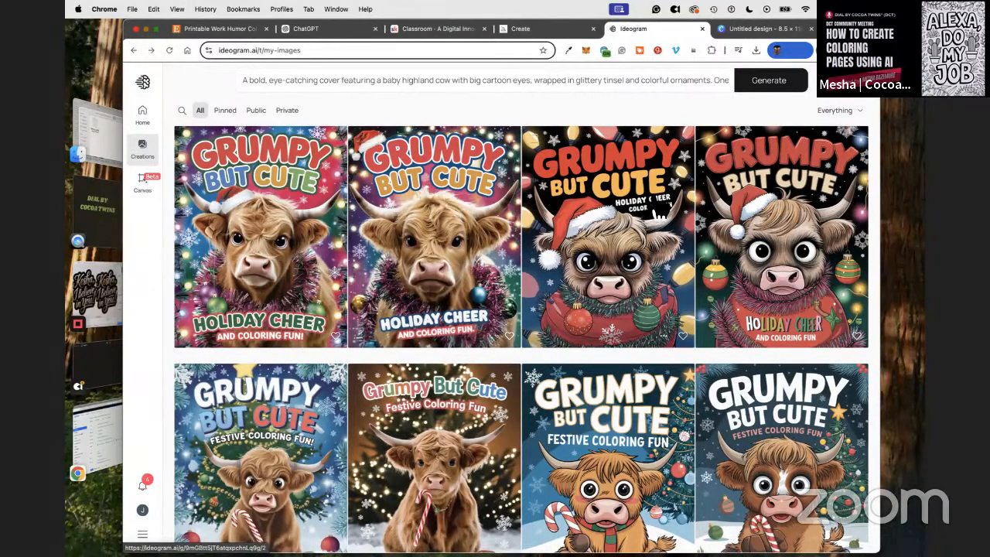
# Step: Copy the illustrated "Holiday Cheer Coloring Fun" cover with the orange title and paste it onto blank page 1 of the Canva design
pyautogui.rightClick(624, 180)
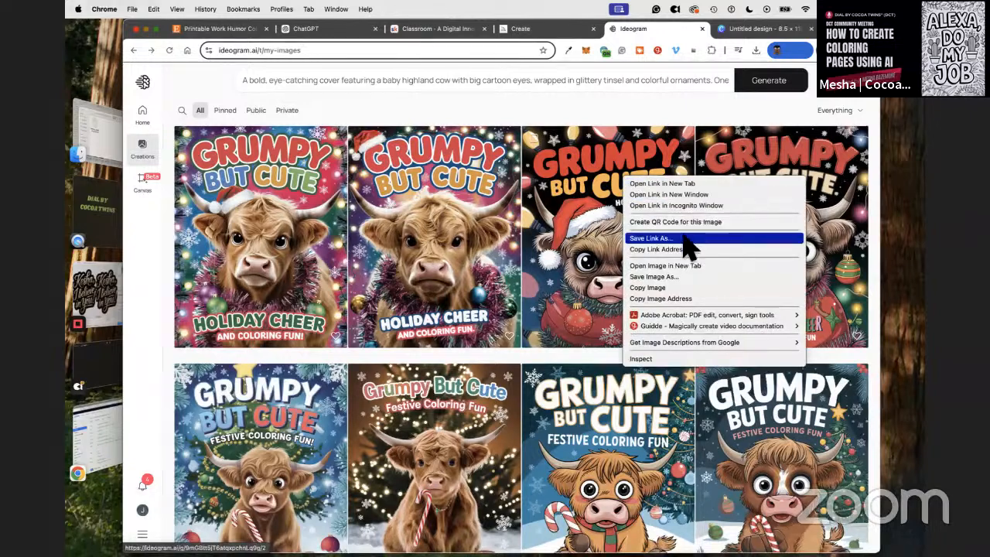
pyautogui.click(690, 288)
pyautogui.click(742, 28)
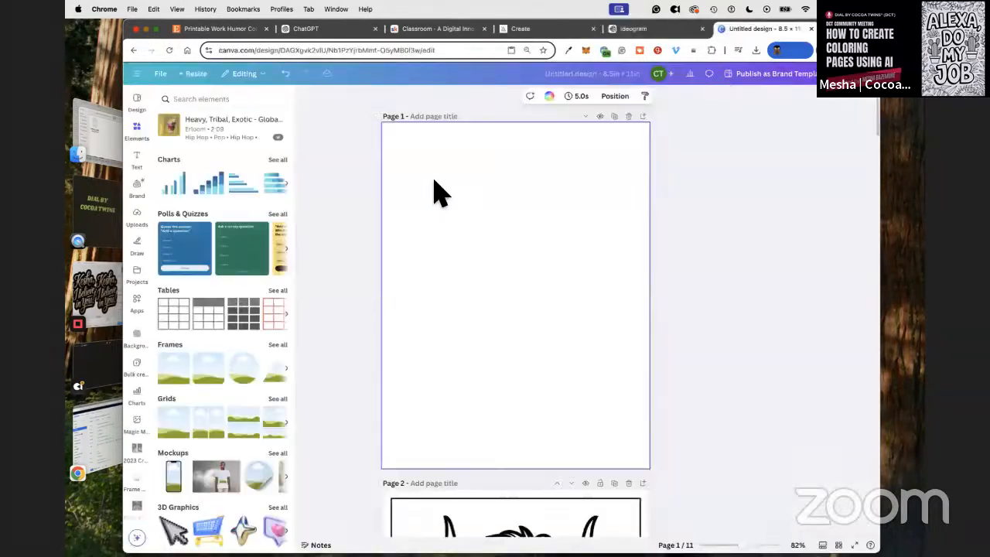
pyautogui.rightClick(436, 192)
pyautogui.click(489, 231)
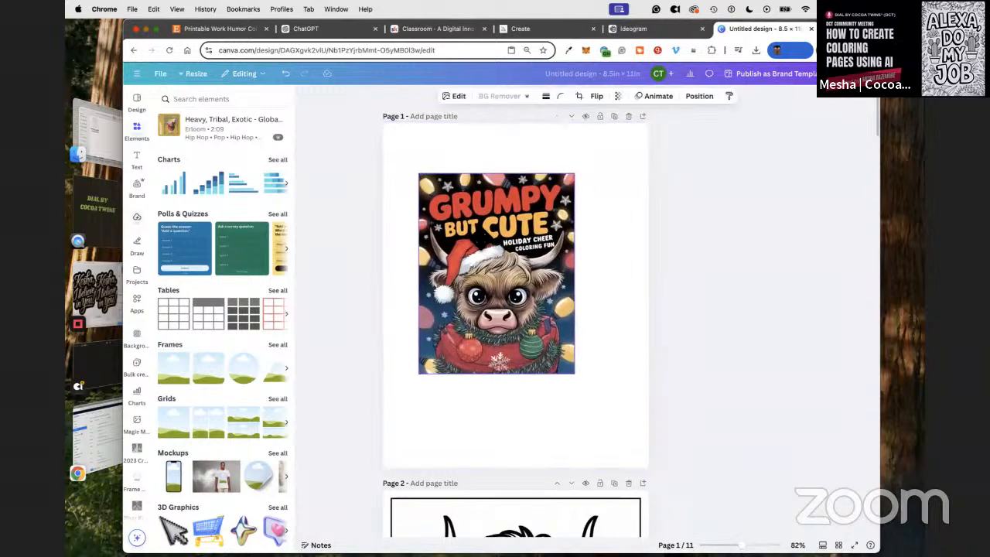
# Step: Enlarge and position the pasted cover to fill page 1, and duplicate the page
pyautogui.moveTo(455, 209); pyautogui.dragTo(455, 201)
pyautogui.moveTo(599, 378); pyautogui.dragTo(655, 472)
pyautogui.click(697, 98)
pyautogui.click(242, 219)
pyautogui.click(810, 261)
pyautogui.click(614, 116)
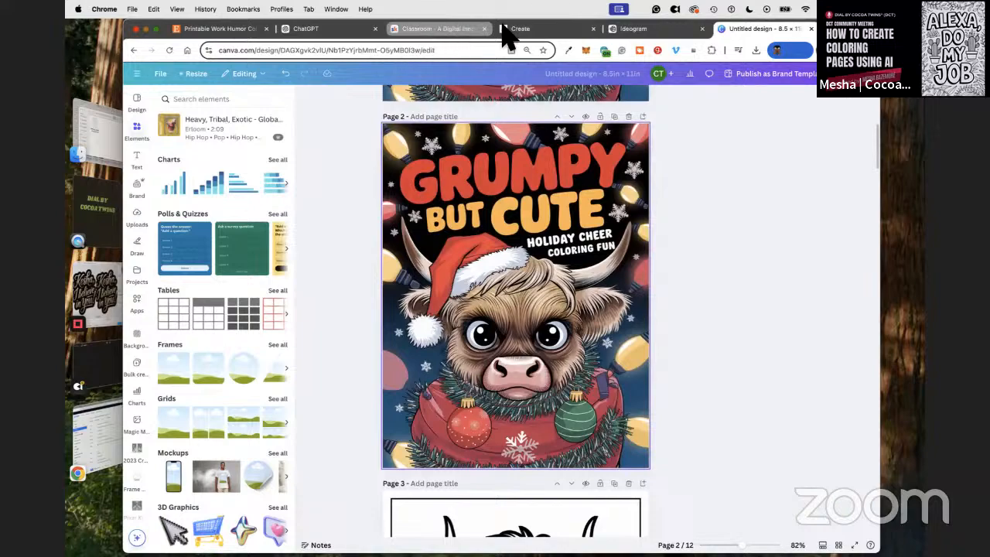
# Step: Return to the Ideogram creations, find the "Christmas Chaos" cover with the red border, and copy its image
pyautogui.click(624, 30)
pyautogui.scroll(-2, 457, 294)
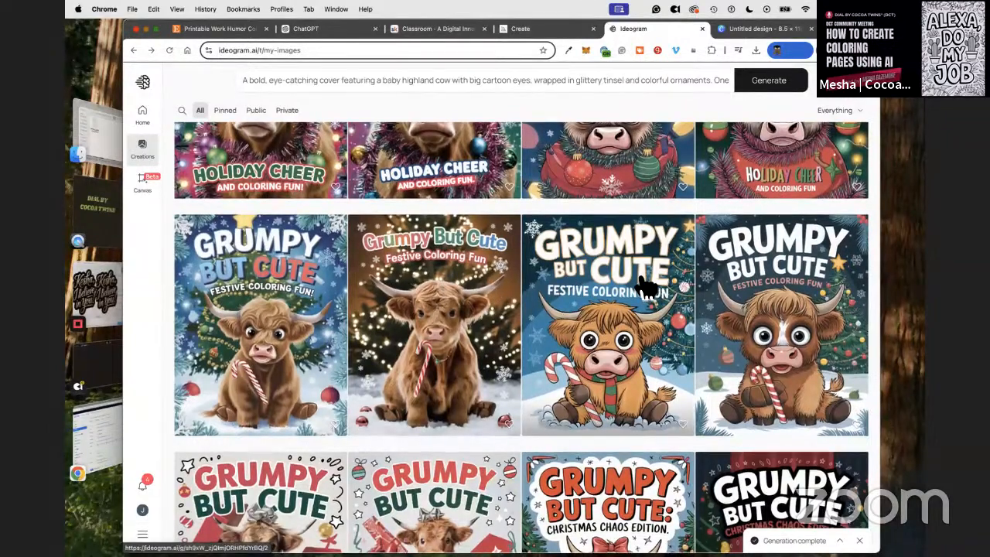
pyautogui.scroll(-5, 619, 294)
pyautogui.scroll(-12, 739, 300)
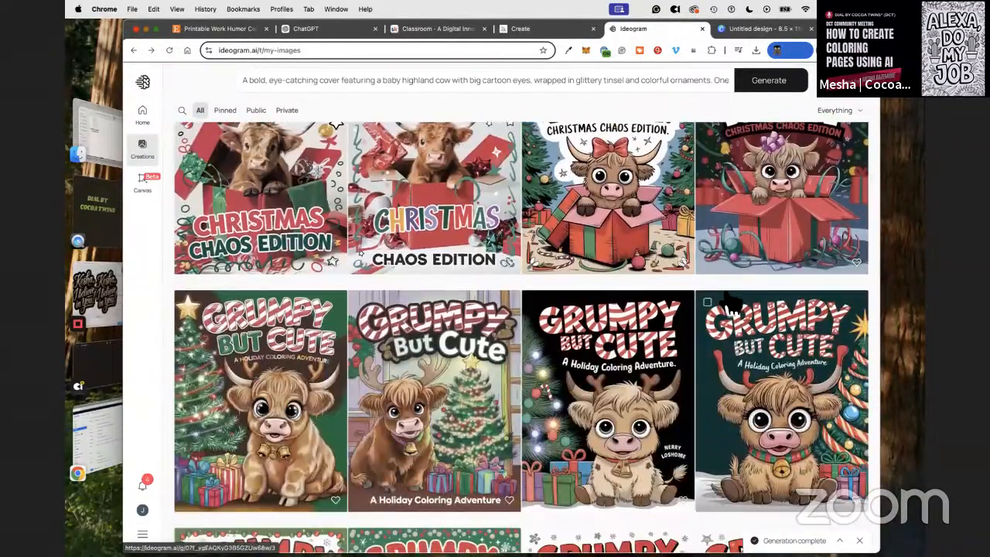
pyautogui.scroll(-7, 613, 310)
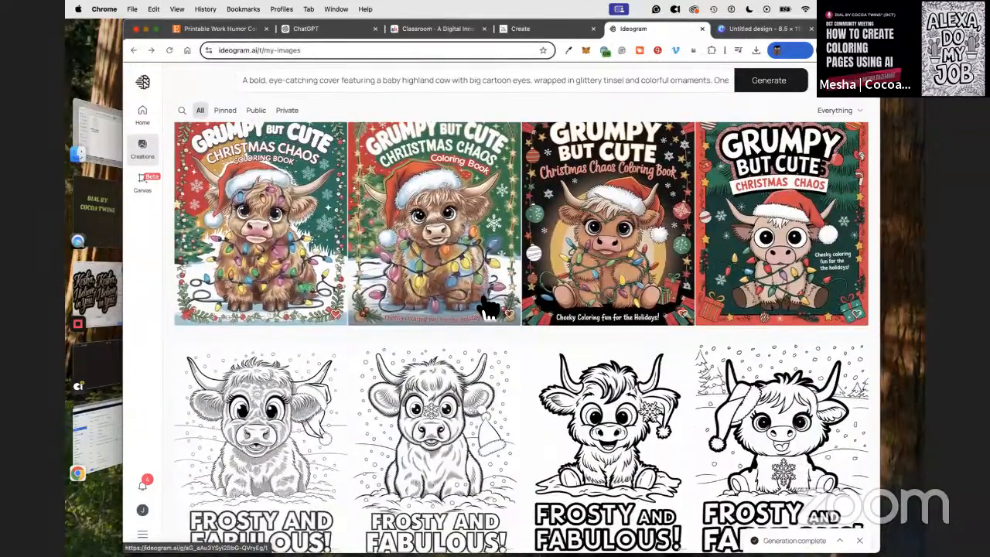
pyautogui.scroll(2, 747, 283)
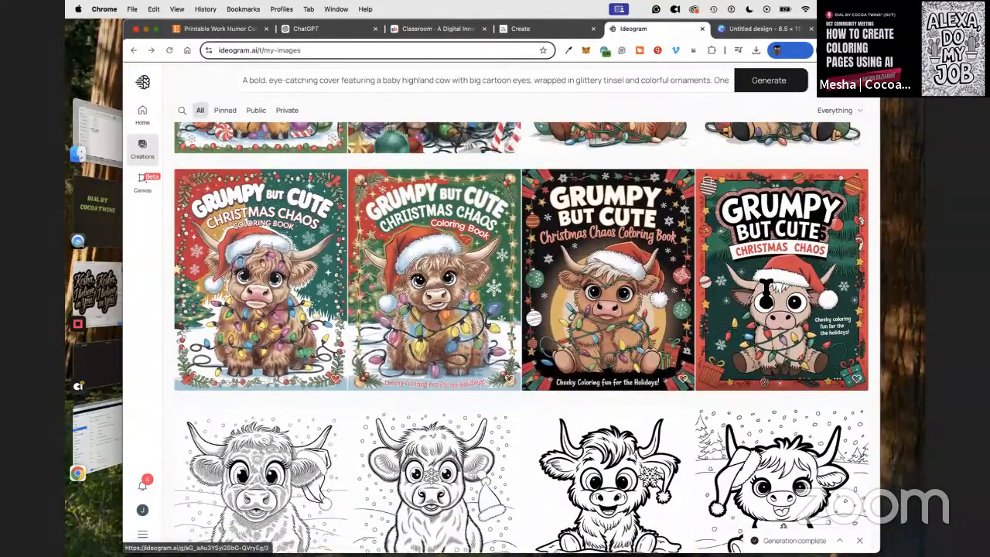
pyautogui.click(765, 290)
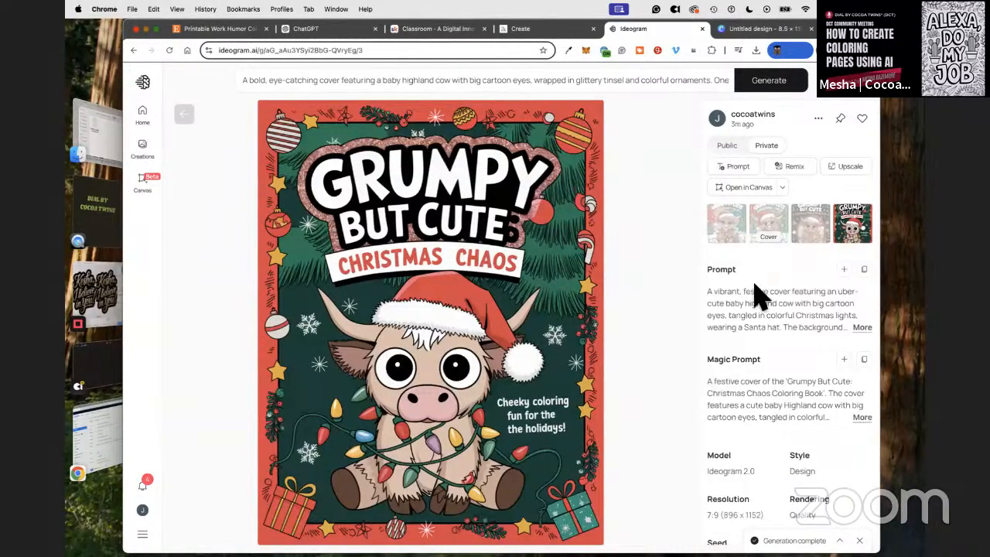
pyautogui.rightClick(416, 231)
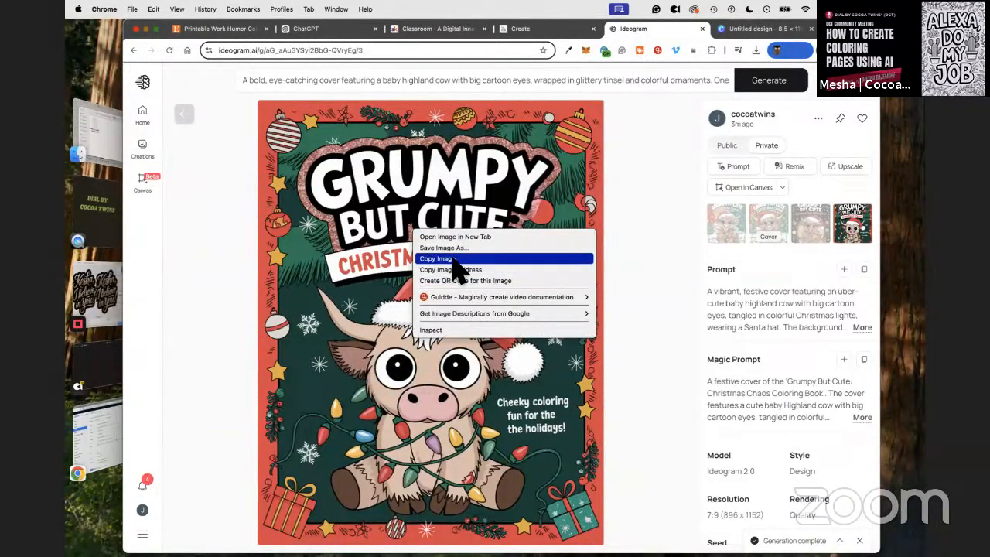
pyautogui.click(455, 260)
# Step: Paste the copied cover onto page 2 of the Canva design and delete the duplicated Holiday Cheer cover behind it
pyautogui.click(754, 28)
pyautogui.rightClick(533, 223)
pyautogui.click(570, 265)
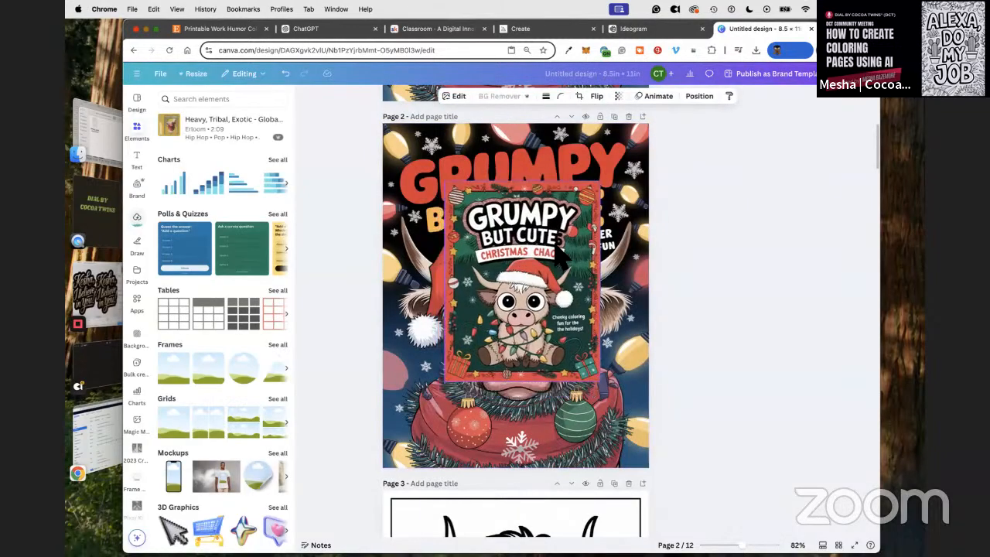
pyautogui.click(627, 132)
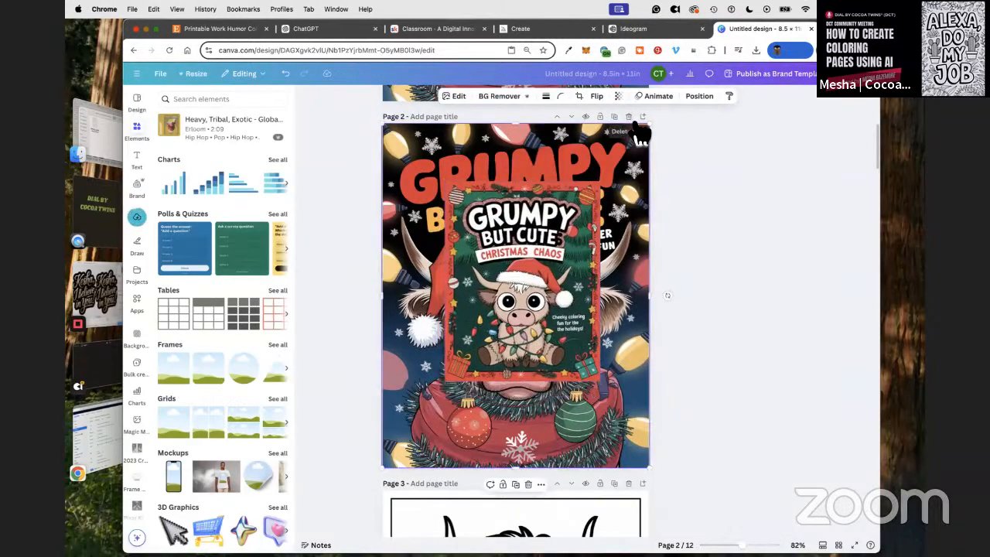
pyautogui.press('Delete')
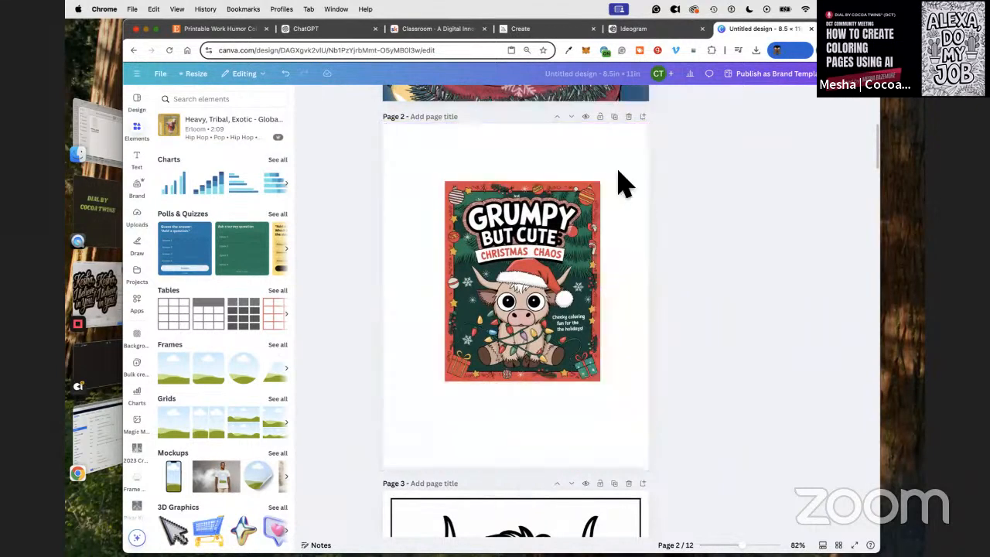
# Step: Enlarge the "Christmas Chaos" cover to fill page 2, and add a duplicate page after it with the cover image removed
pyautogui.moveTo(495, 220); pyautogui.dragTo(433, 164)
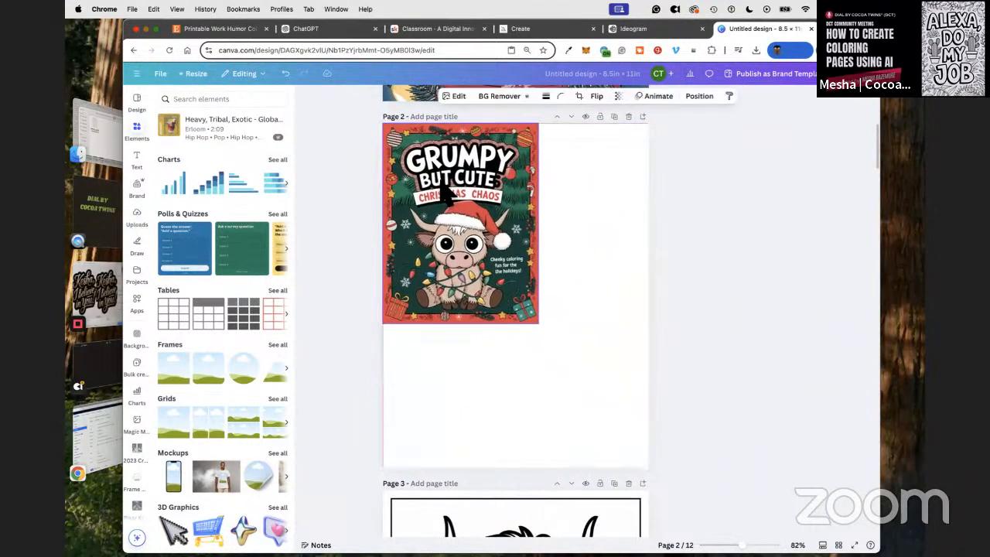
pyautogui.moveTo(616, 402); pyautogui.dragTo(675, 451)
pyautogui.click(696, 96)
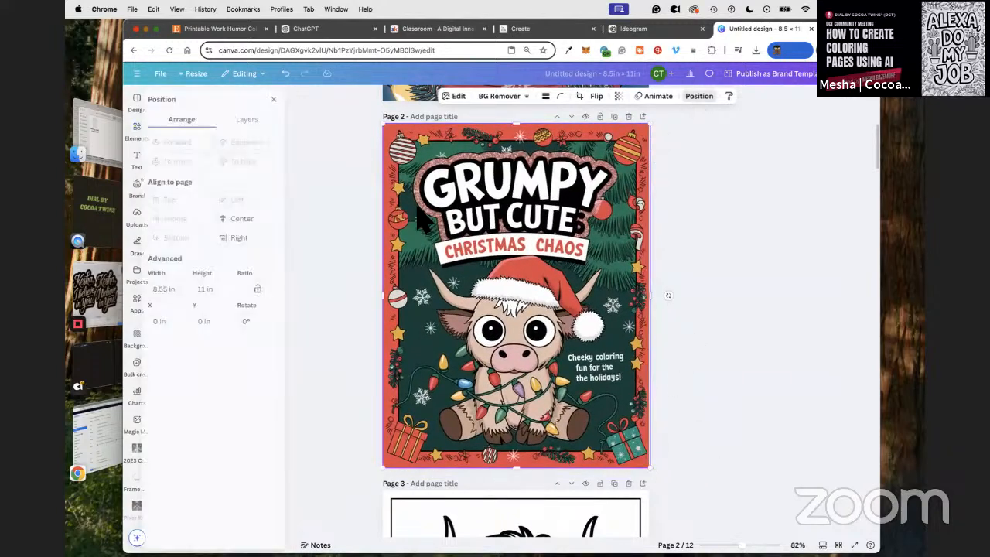
pyautogui.click(274, 232)
pyautogui.click(614, 116)
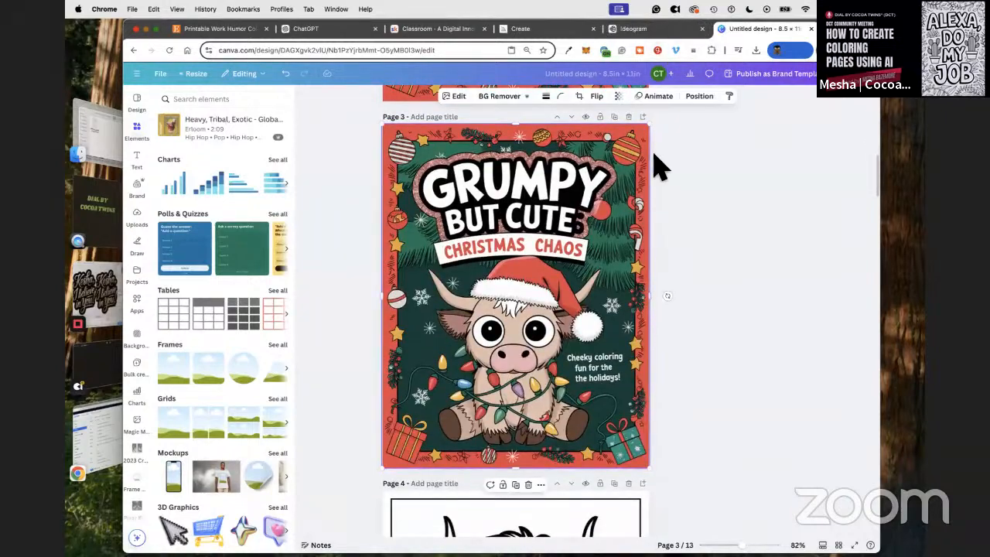
pyautogui.press('Delete')
# Step: In the Ideogram creations, open the "Holiday Cheer Coloring Fun" cover with the red and yellow title and generate new images from its prompt
pyautogui.click(623, 31)
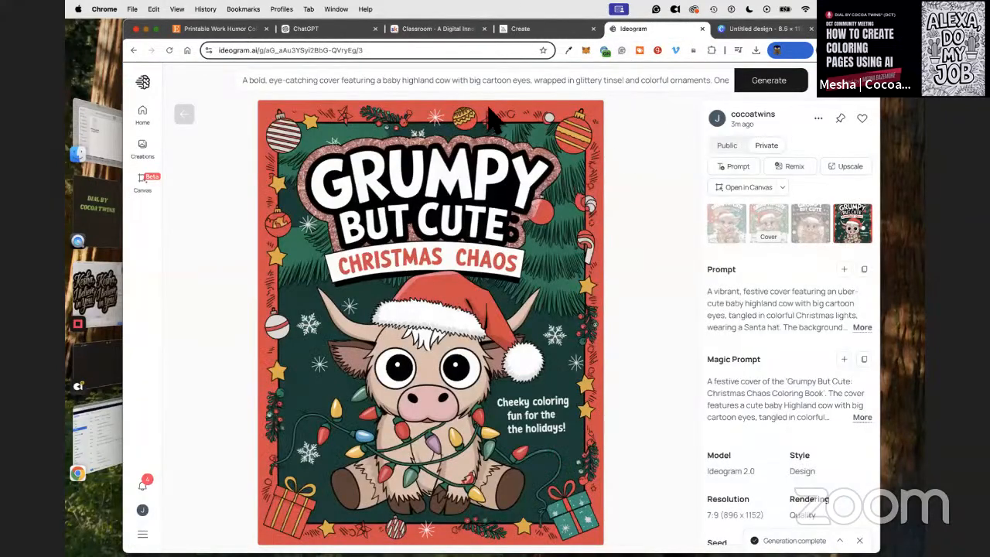
pyautogui.click(187, 115)
pyautogui.scroll(15, 436, 213)
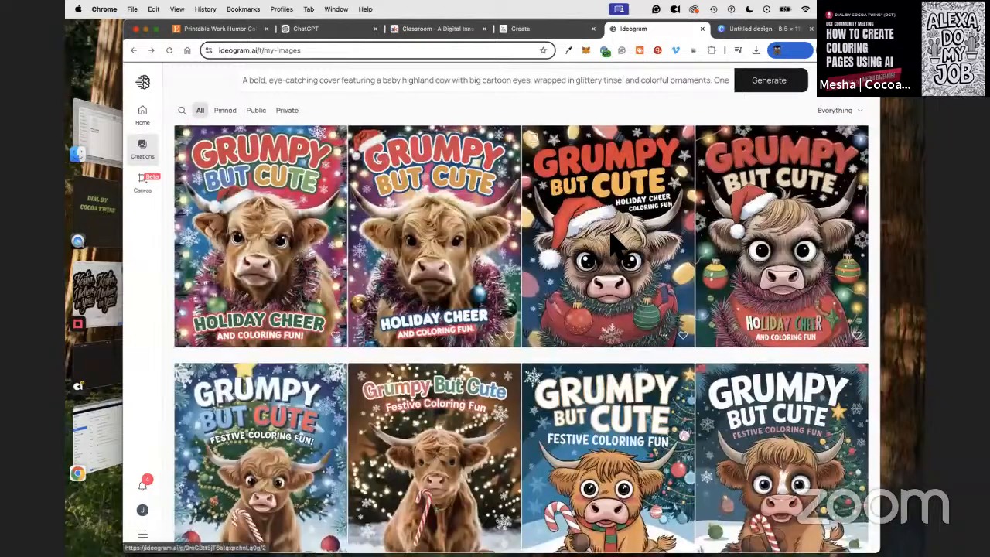
pyautogui.click(673, 193)
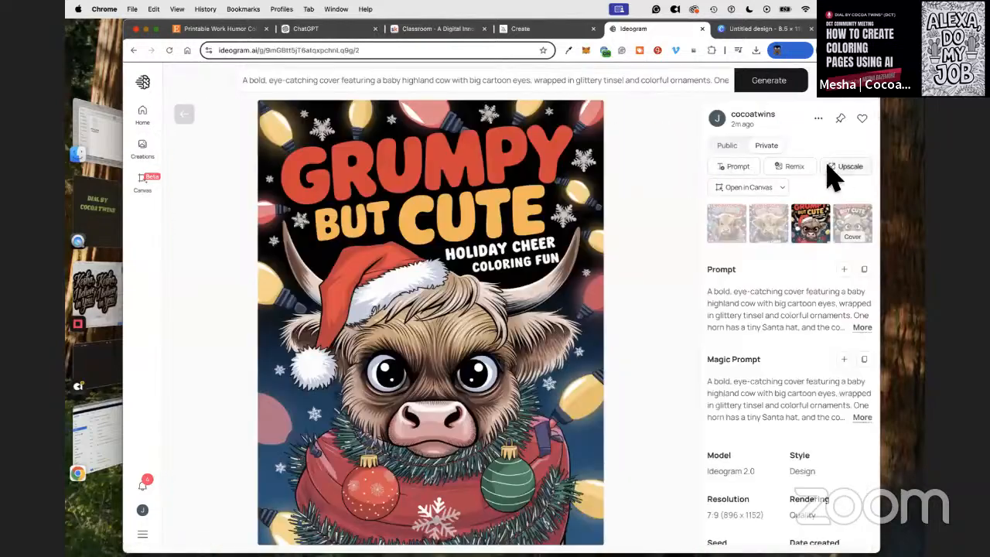
pyautogui.click(745, 168)
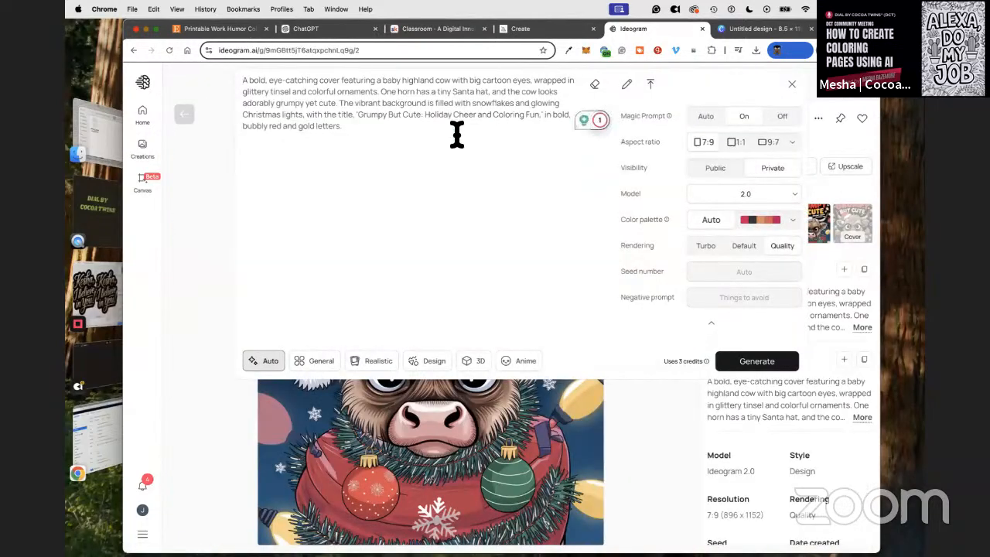
pyautogui.click(756, 361)
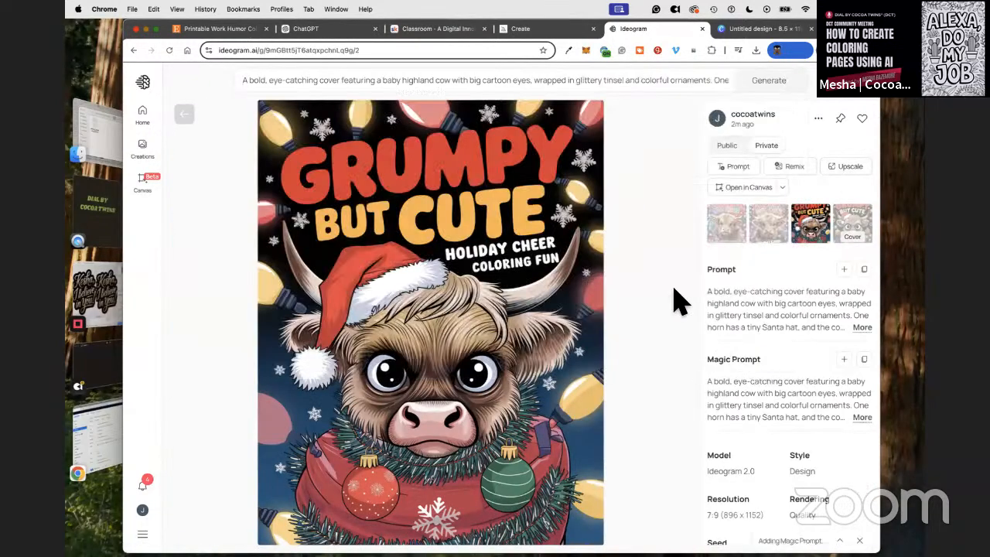
# Step: Reopen the cover's prompt and change the title lettering to "bubbly pink and green letters"
pyautogui.click(734, 168)
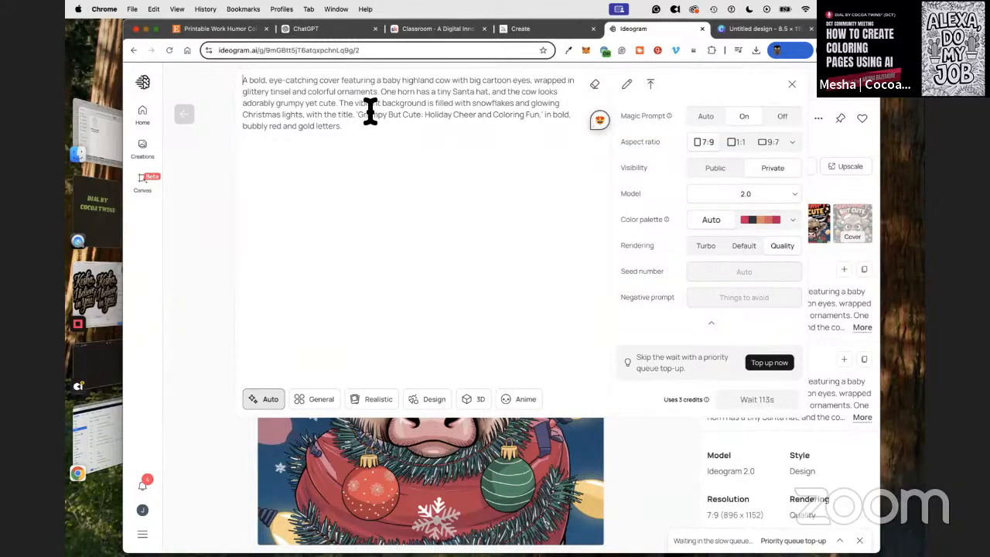
pyautogui.doubleClick(277, 127)
pyautogui.write('pink')
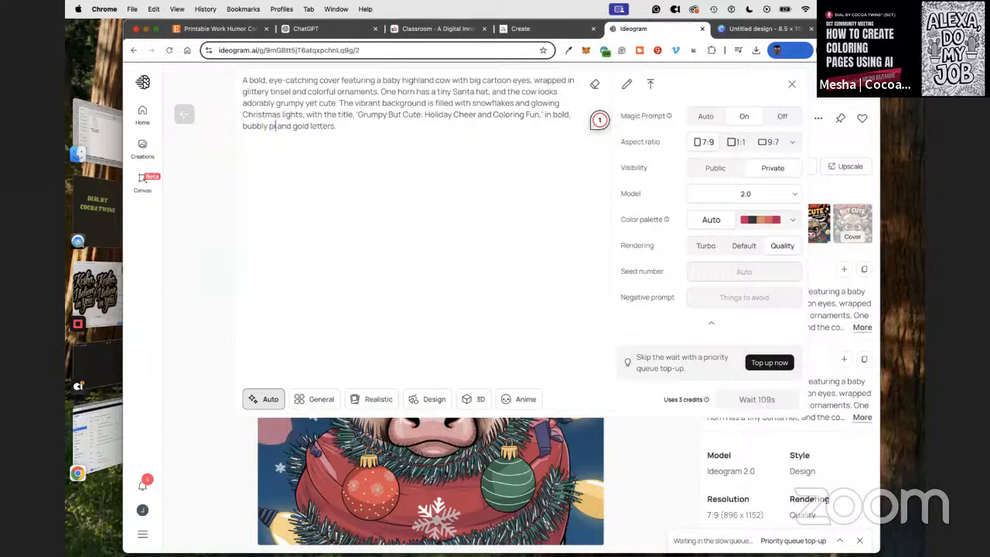
pyautogui.moveTo(302, 129); pyautogui.dragTo(319, 132)
pyautogui.write('green')
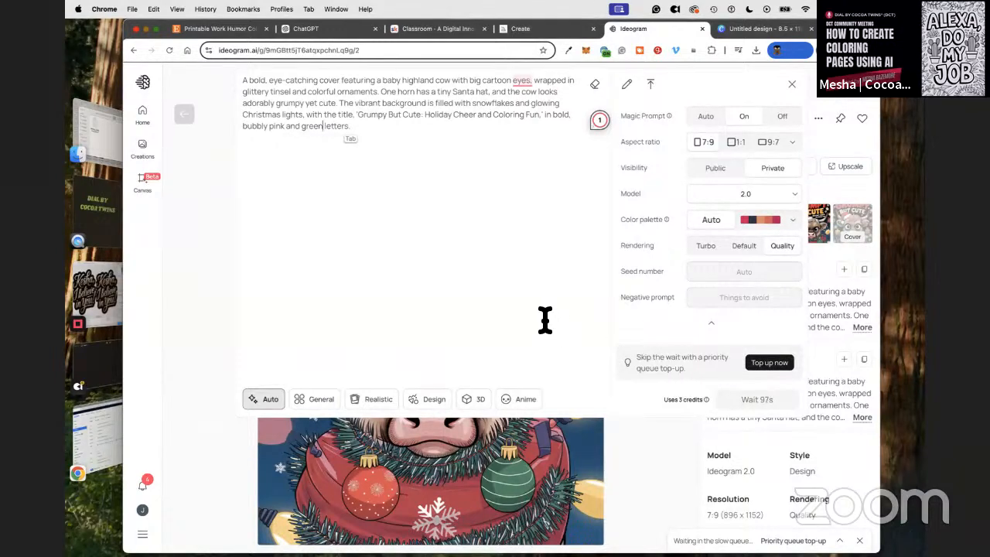
pyautogui.click(675, 442)
# Step: Return to the Ideogram creations and look through the queued generation and the existing Grumpy But Cute covers
pyautogui.click(185, 115)
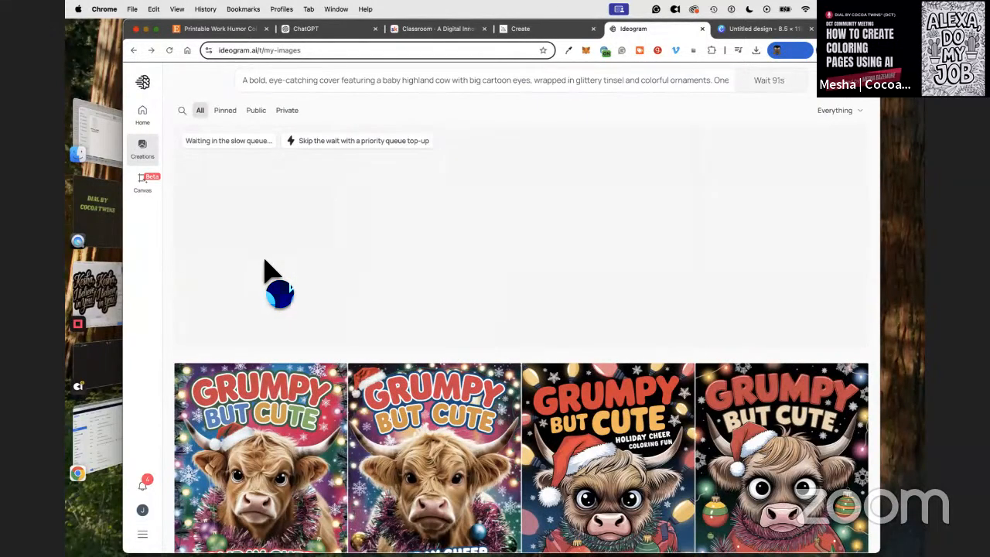
pyautogui.scroll(-3, 642, 309)
pyautogui.scroll(-2, 654, 318)
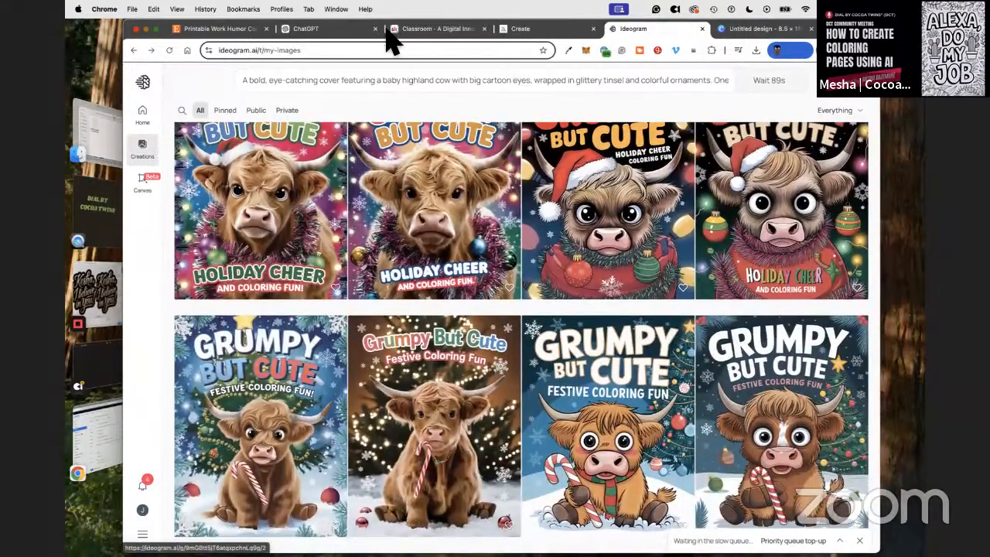
# Step: Switch to ChatGPT and write "ChatGPT now I need you to create a prompt guide that I will sell to my target audience of Ai art enthusiast."
pyautogui.click(529, 31)
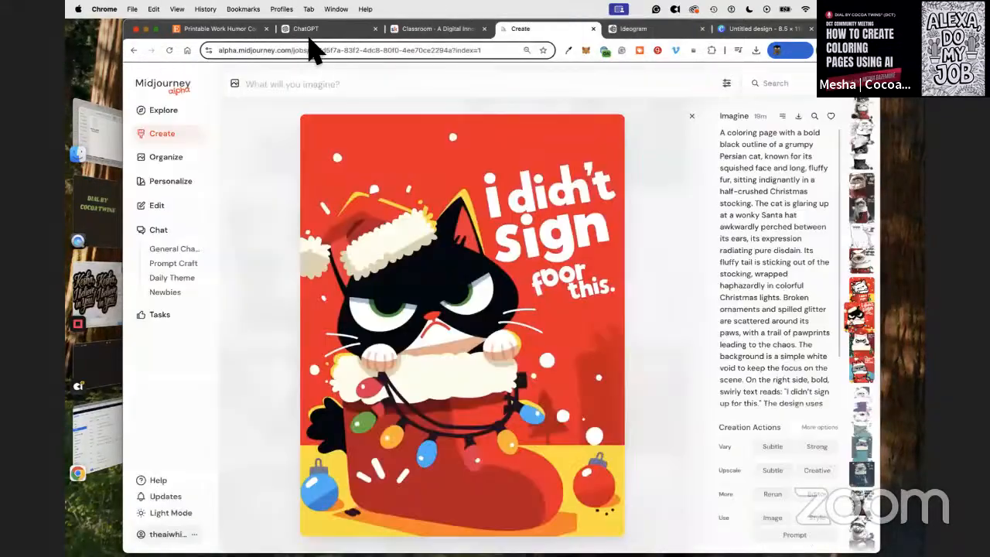
pyautogui.click(313, 31)
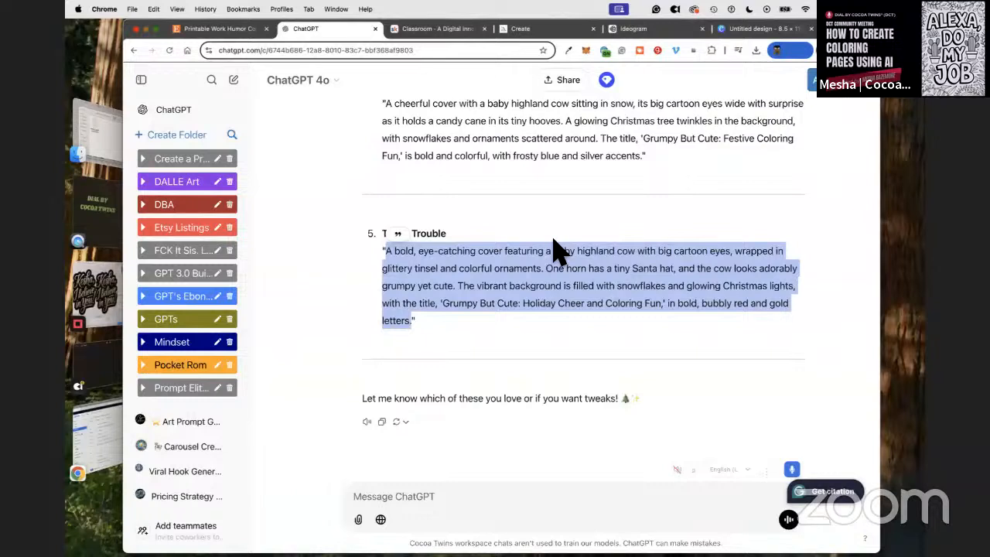
pyautogui.click(512, 495)
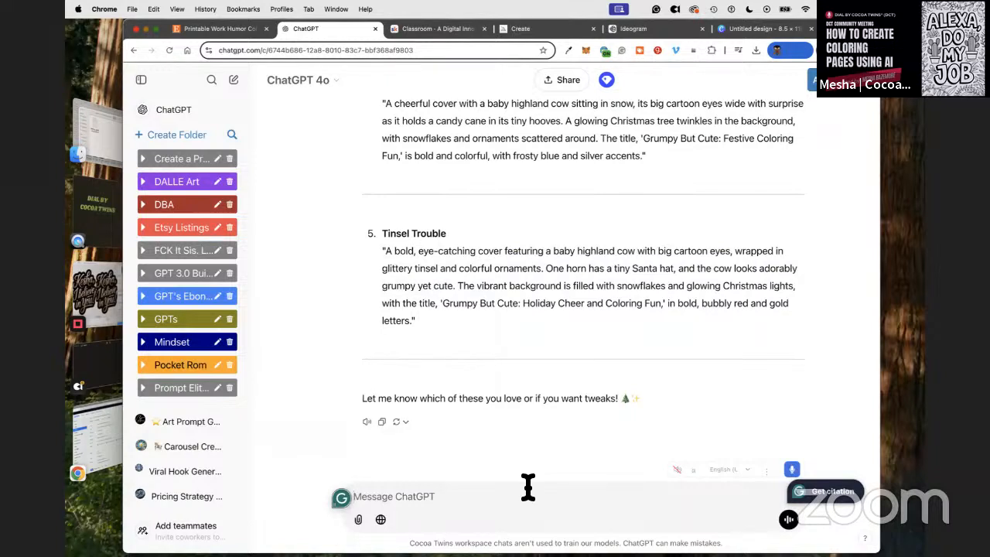
pyautogui.write('Ch')
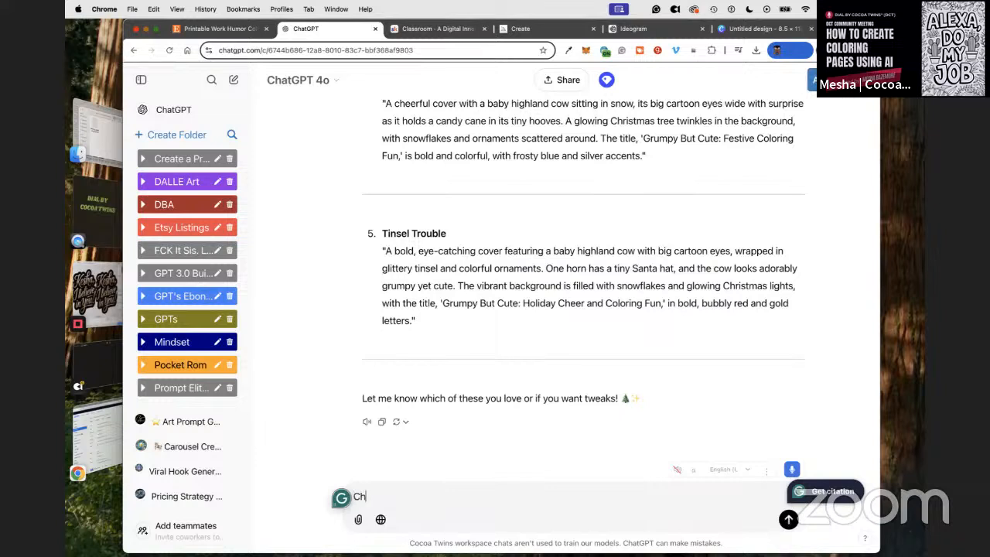
pyautogui.write('atGPT now I need you to create a pro')
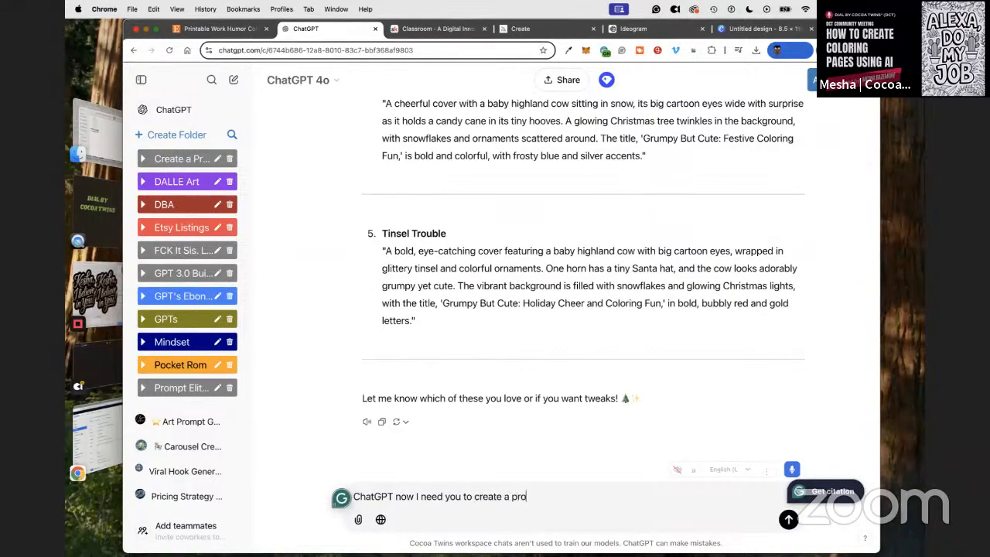
pyautogui.write('mpt guide that')
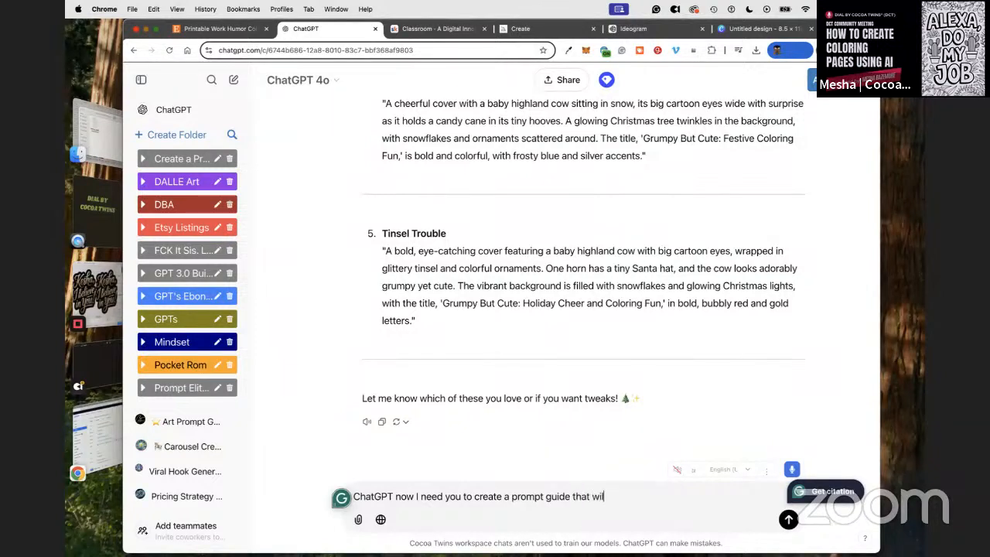
pyautogui.write(' I w')
pyautogui.press('BackSpace')
pyautogui.write('I will sell to my target audien')
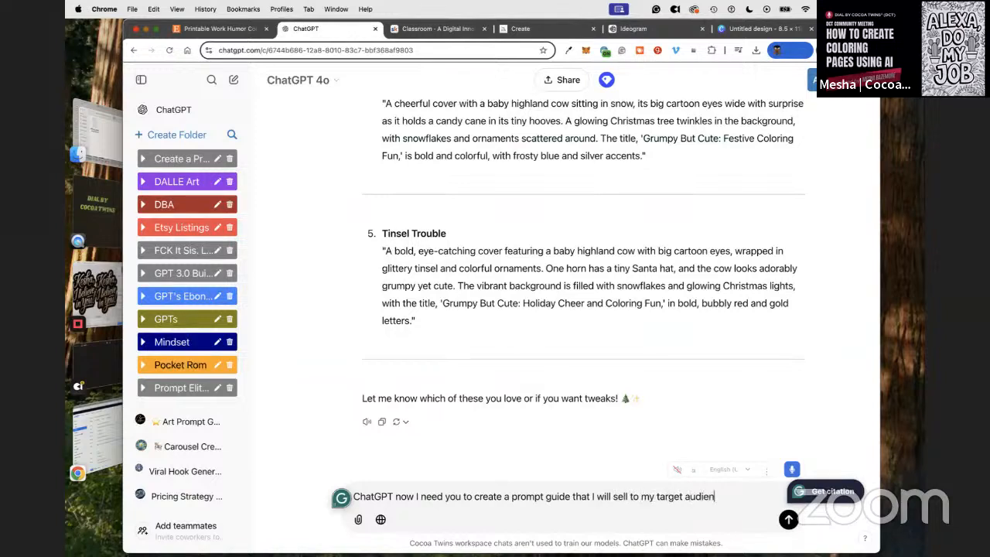
pyautogui.write('ce of Ai art enthusias')
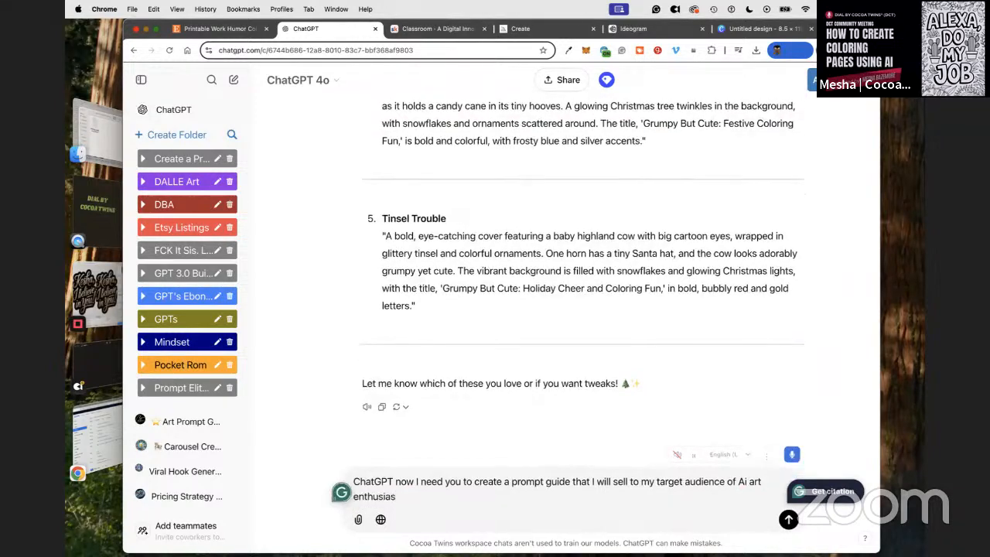
pyautogui.write('t.  Pl')
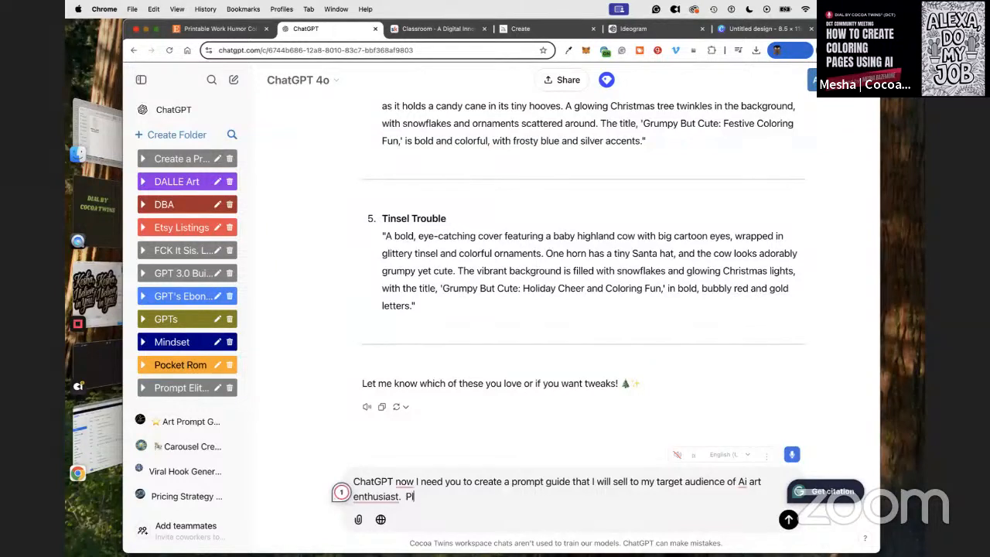
# Step: Continue the message with "Please provide the following in a markdown format:" and add list item 1, "Three title option"
pyautogui.write('ease provide the following in a markdown ')
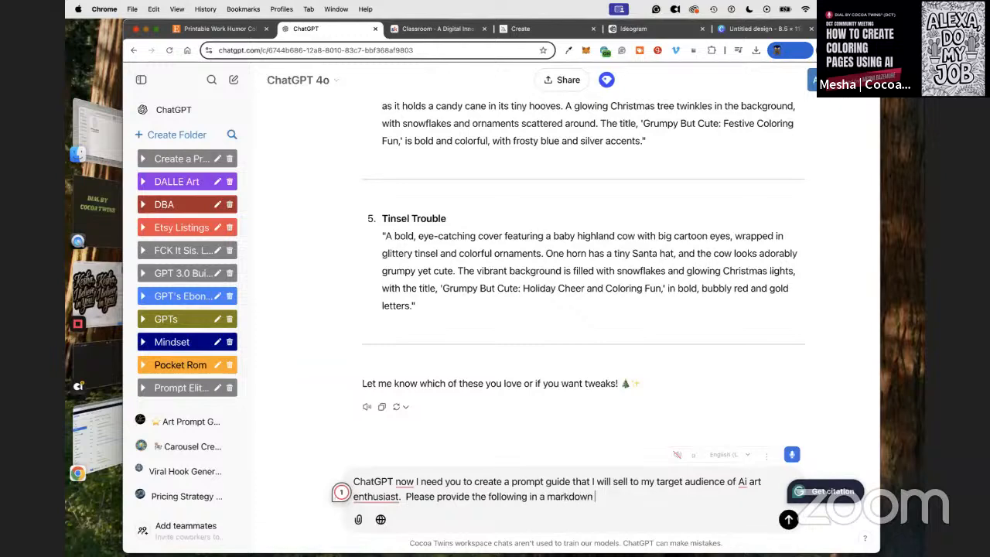
pyautogui.write('format:')
pyautogui.hotkey('shift', 'Return')
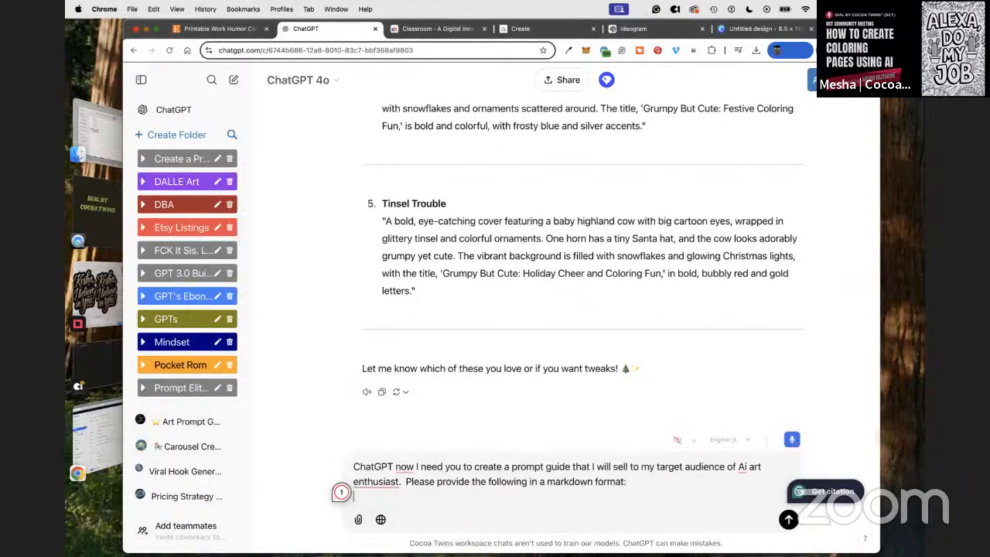
pyautogui.write('1. Three title option')
pyautogui.hotkey('shift', 'Return')
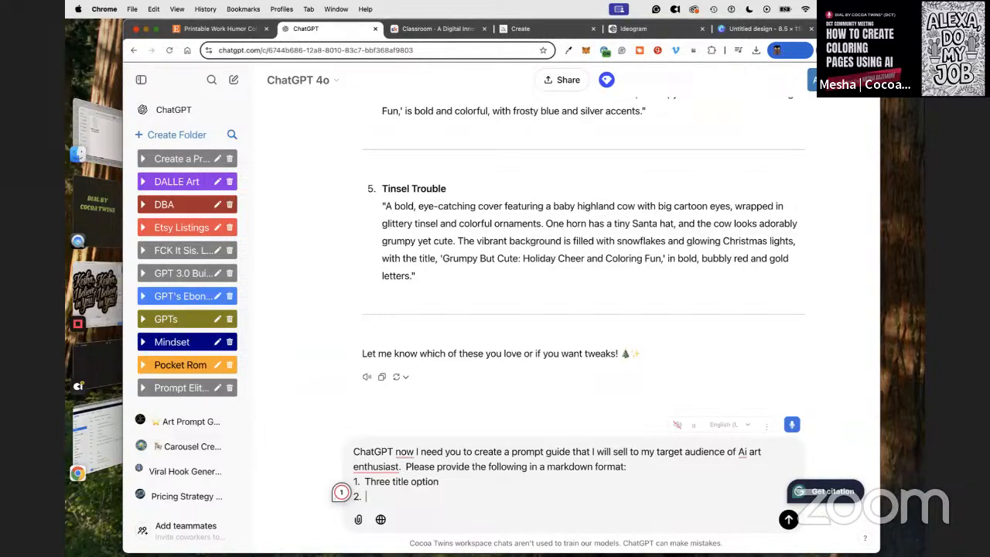
# Step: Add list item 2 requesting a thank you for purchasing page that includes a disclaimer
pyautogui.write('2.  A thank youi pu')
pyautogui.press('BackSpace')
pyautogui.press('BackSpace')
pyautogui.press('BackSpace')
pyautogui.press('BackSpace')
pyautogui.write('for pur')
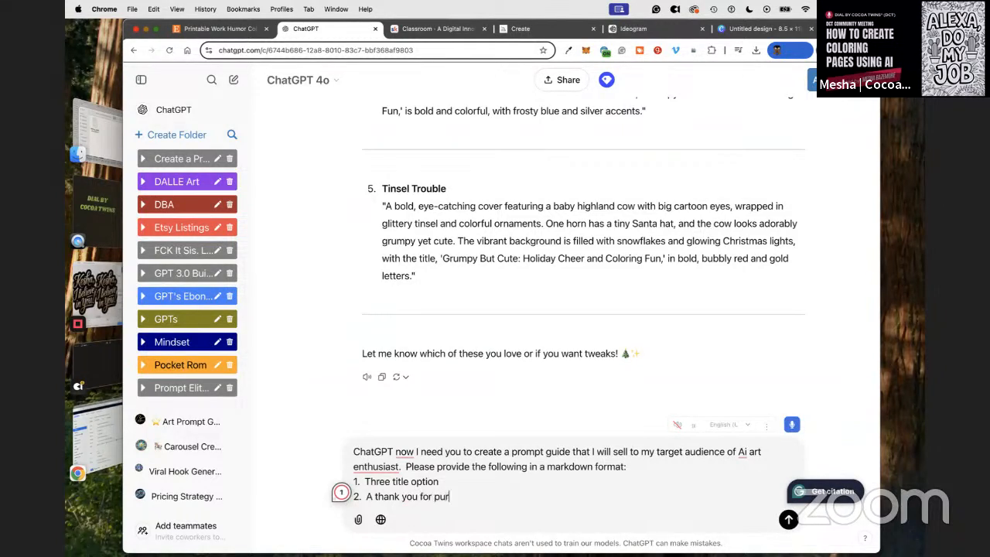
pyautogui.write('chasing page that includes a dsicali')
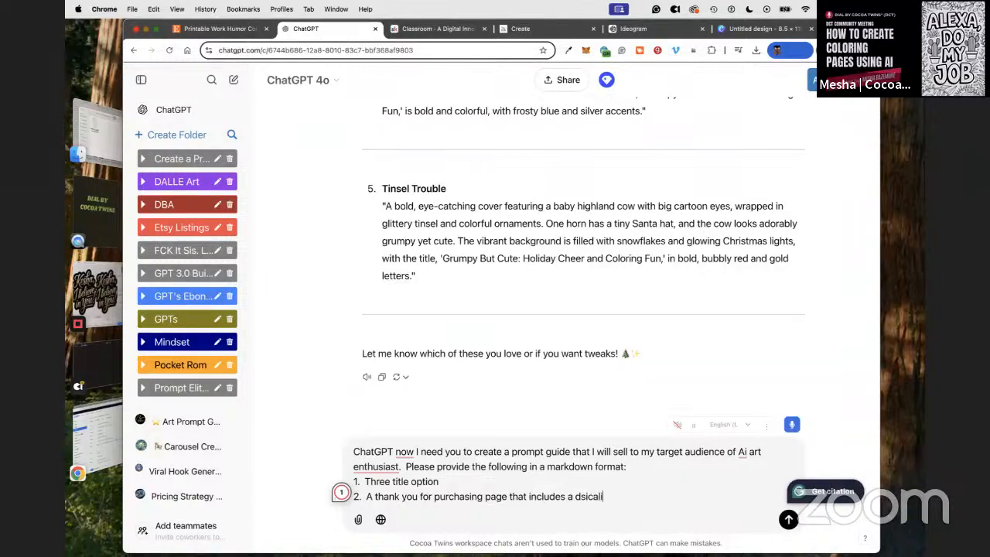
pyautogui.write('mer about the ')
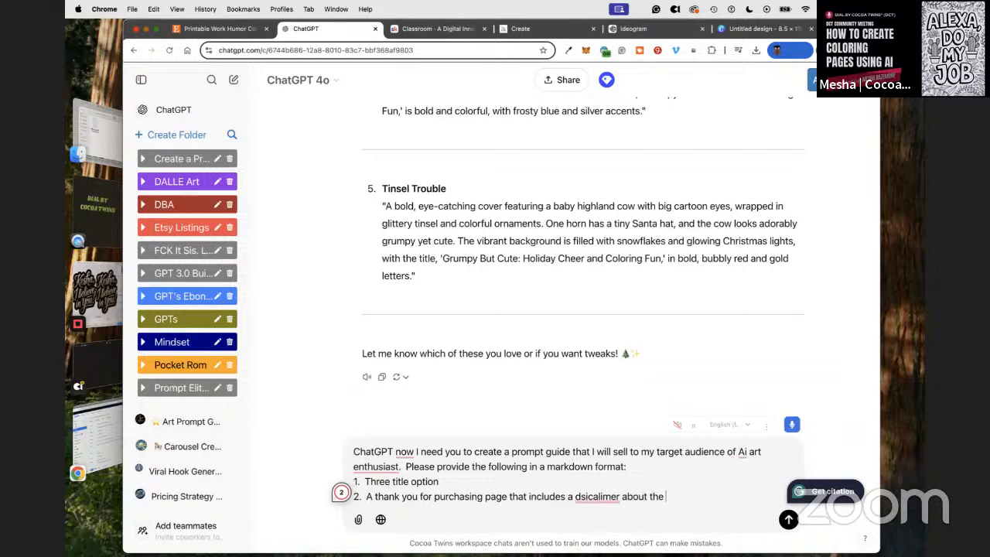
# Step: Specify that the disclaimer is about the prompts being tested in Ideogram.ai but can be used with other generators
pyautogui.write('prompts bein')
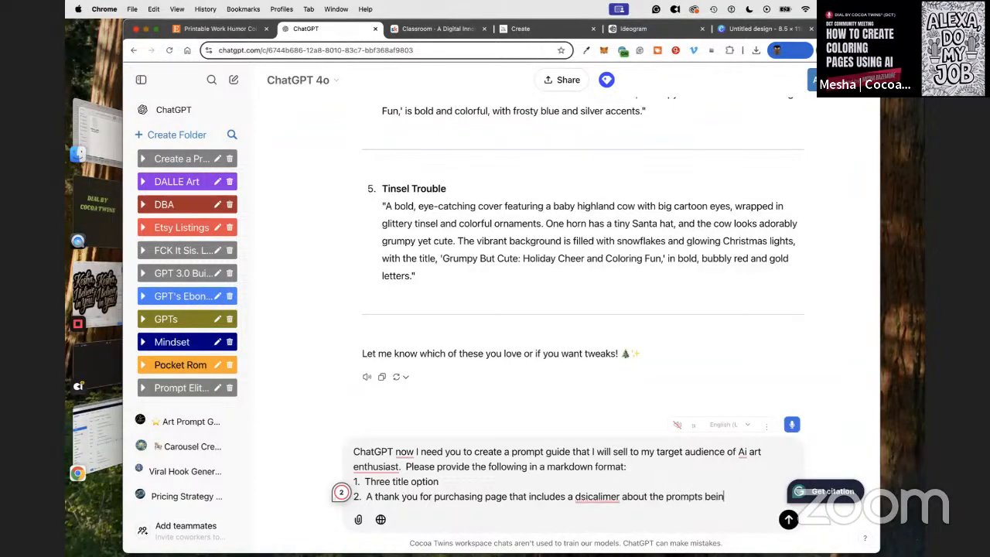
pyautogui.write('g tested in Ideogram/a')
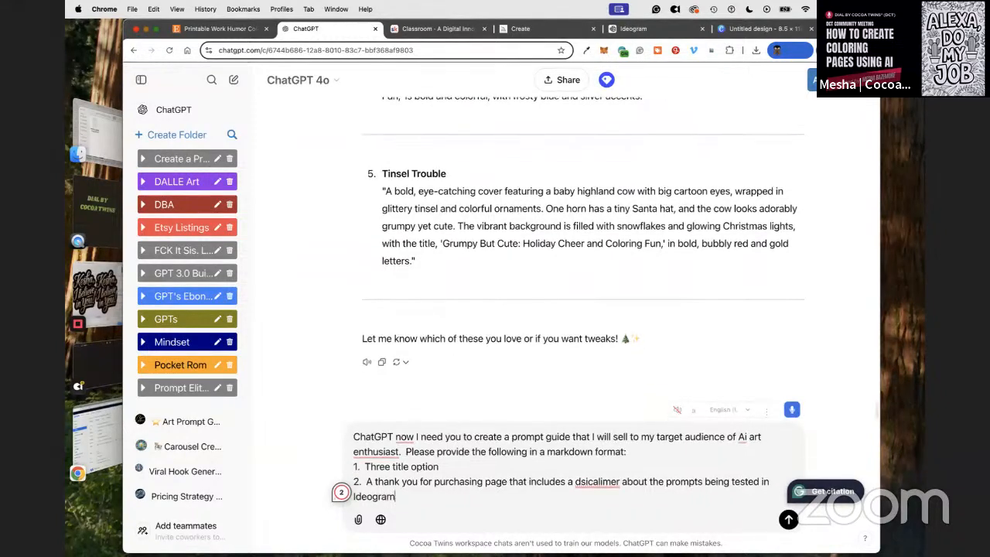
pyautogui.press('BackSpace')
pyautogui.press('BackSpace')
pyautogui.write('.ai but can be use')
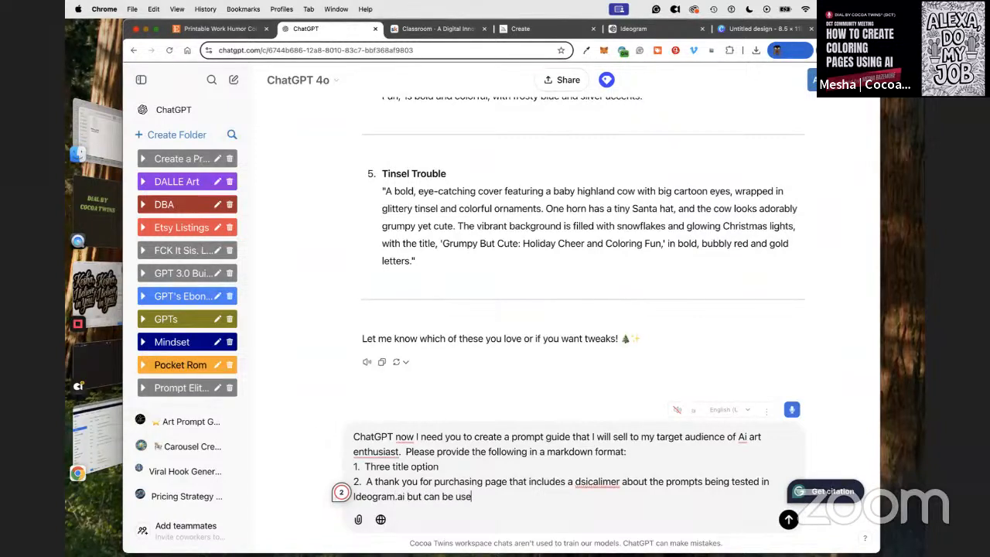
pyautogui.write('d with other generators')
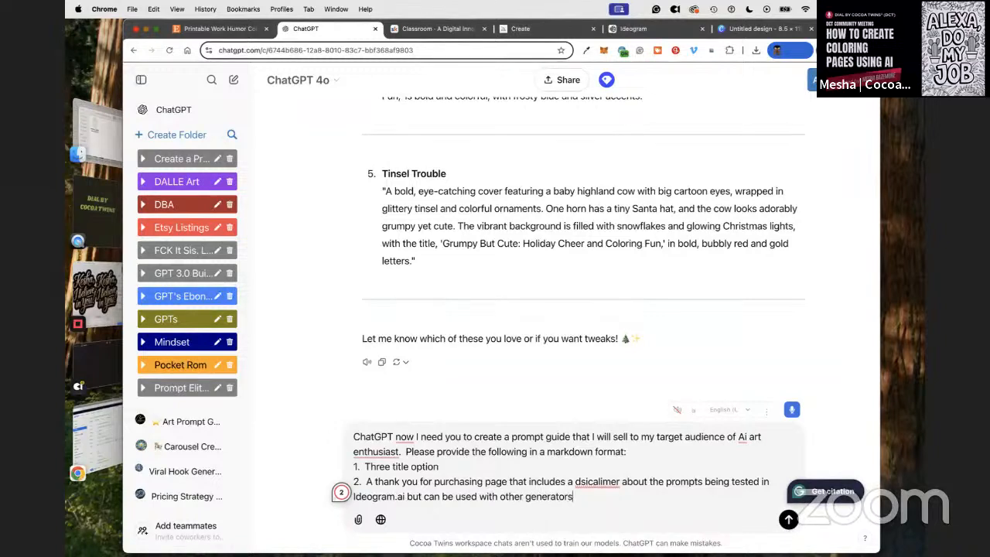
# Step: Continue item 2 by stating that the disclaimer should also note that images may vary due to the nature of Ai and Ai tools
pyautogui.write('.  The disclaimer shou')
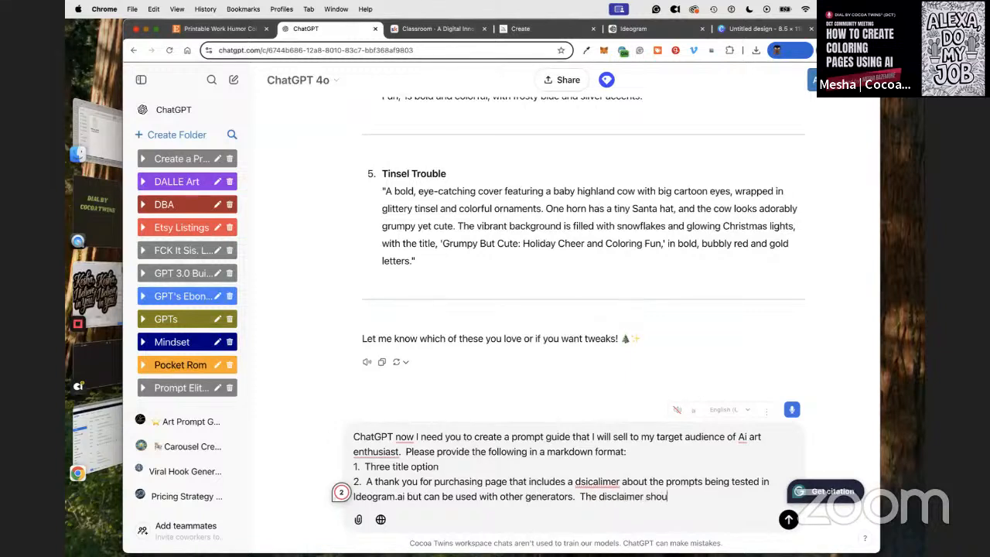
pyautogui.write('ld aslso note that the')
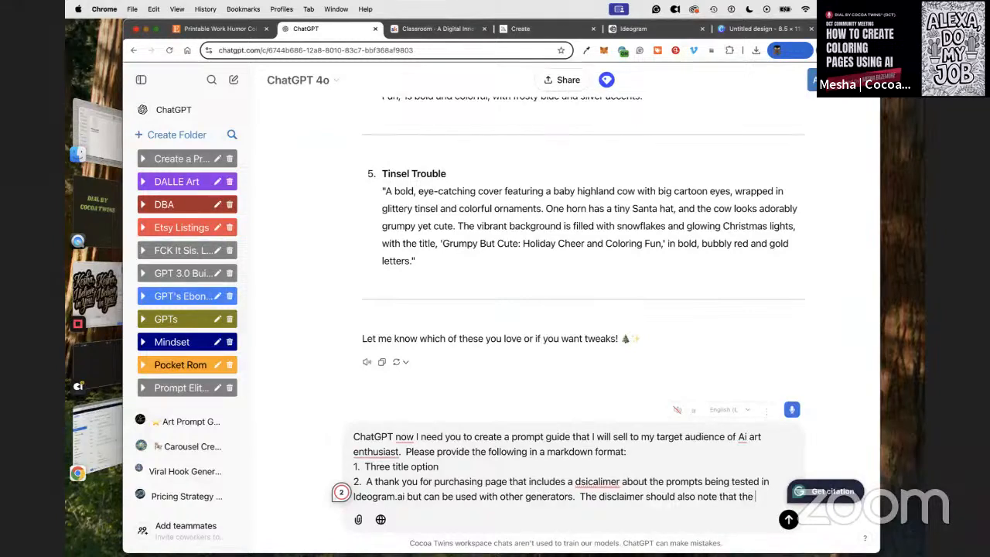
pyautogui.write(' images may vary due to the nature of Ai and Ai to')
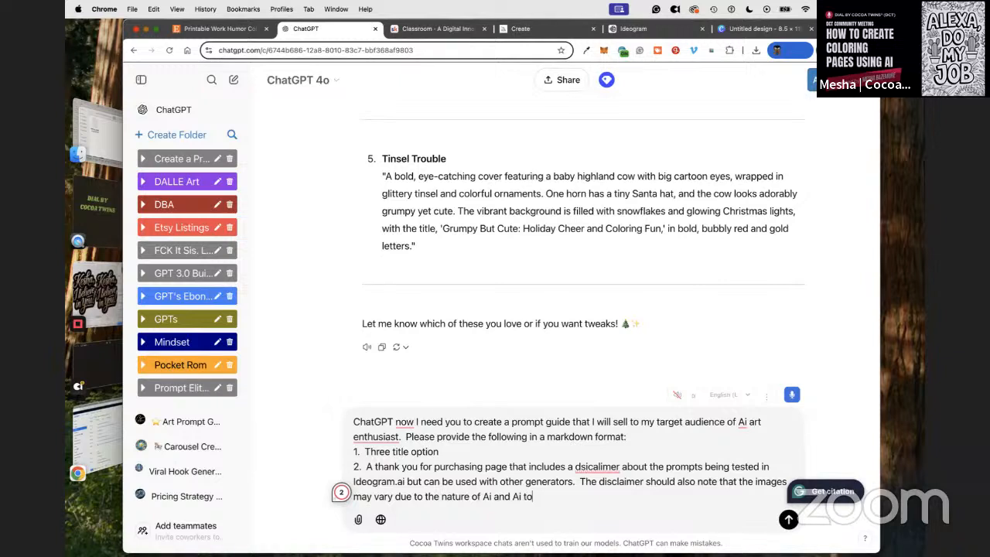
# Step: Add the sentence "The disclaimer should include the licensing which is personal use only." to item 2
pyautogui.write('ols. The discalimer')
pyautogui.press('BackSpace')
pyautogui.press('BackSpace')
pyautogui.press('BackSpace')
pyautogui.press('BackSpace')
pyautogui.press('BackSpace')
pyautogui.press('BackSpace')
pyautogui.write('laimer should')
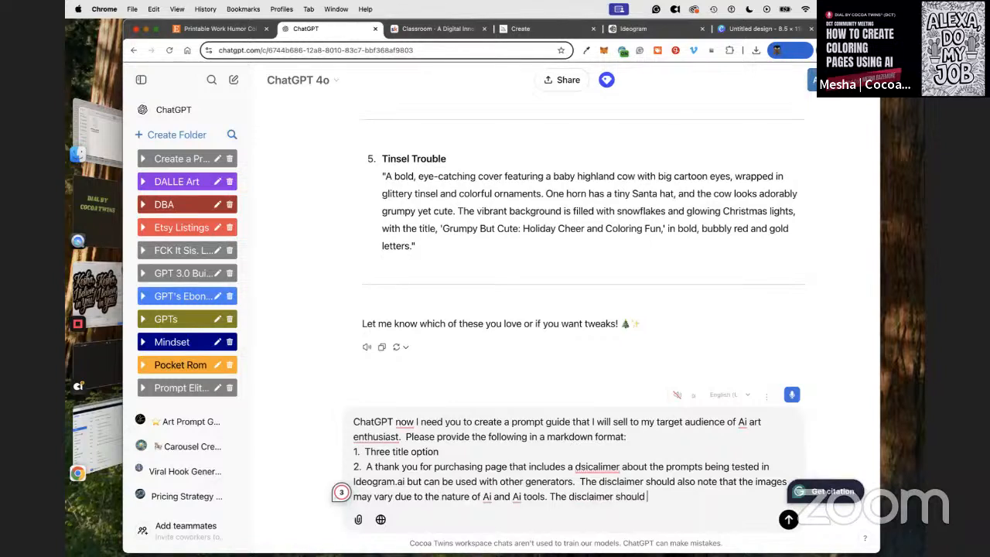
pyautogui.write(' include the lis')
pyautogui.press('BackSpace')
pyautogui.press('BackSpace')
pyautogui.write('censing which is personal use only.')
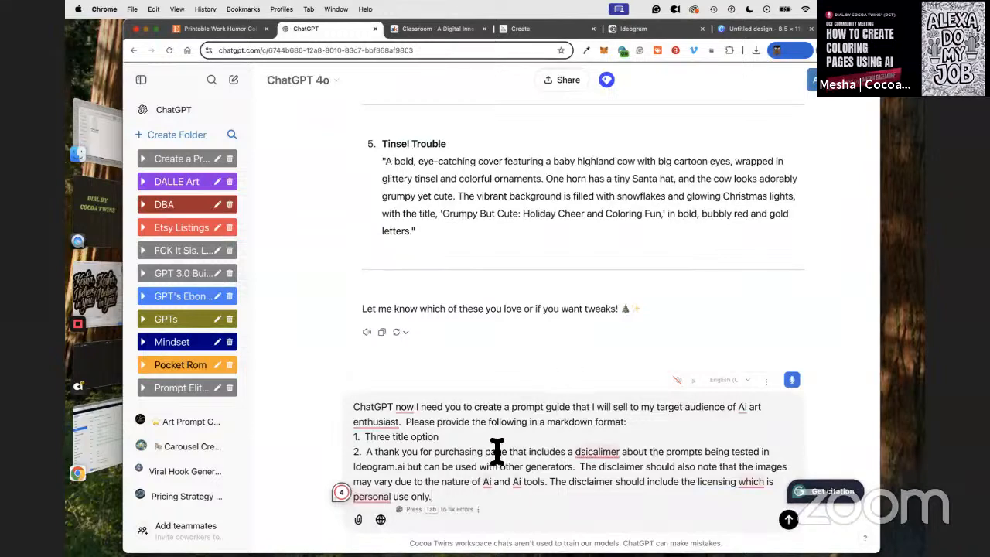
# Step: Correct the spelling of "disclaimer" in item 2 and insert "a thankyou and welcome message" ahead of the disclaimer request
pyautogui.click(566, 454)
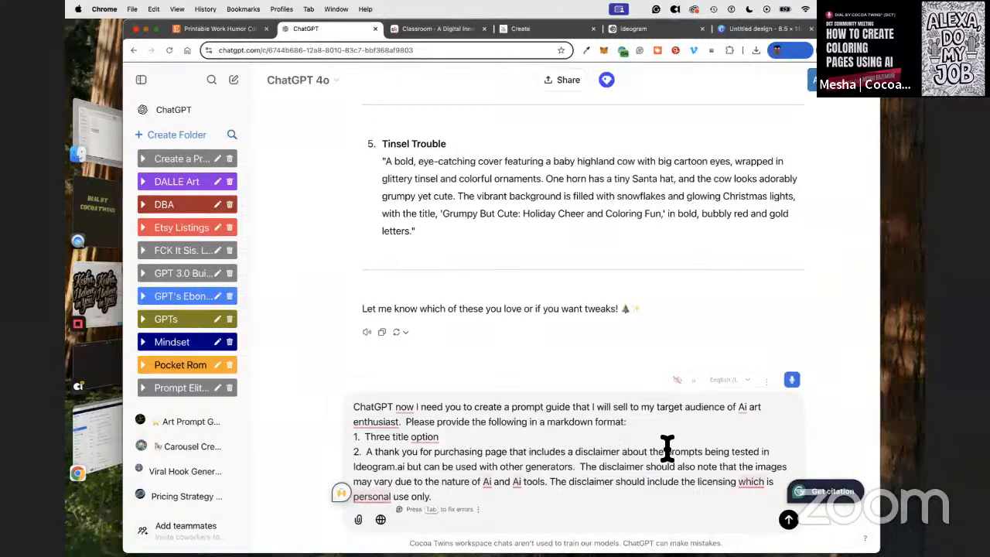
pyautogui.write('a tha')
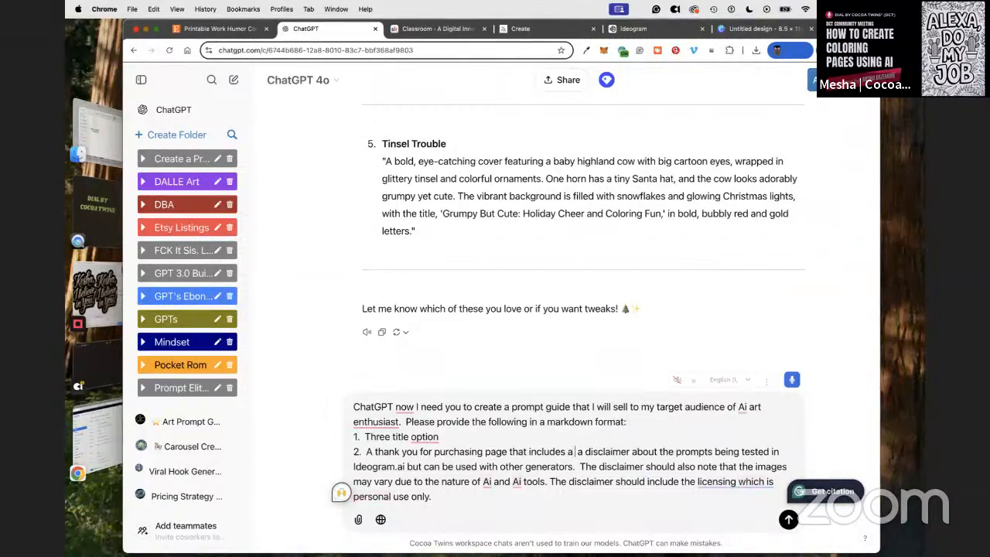
pyautogui.write('nk')
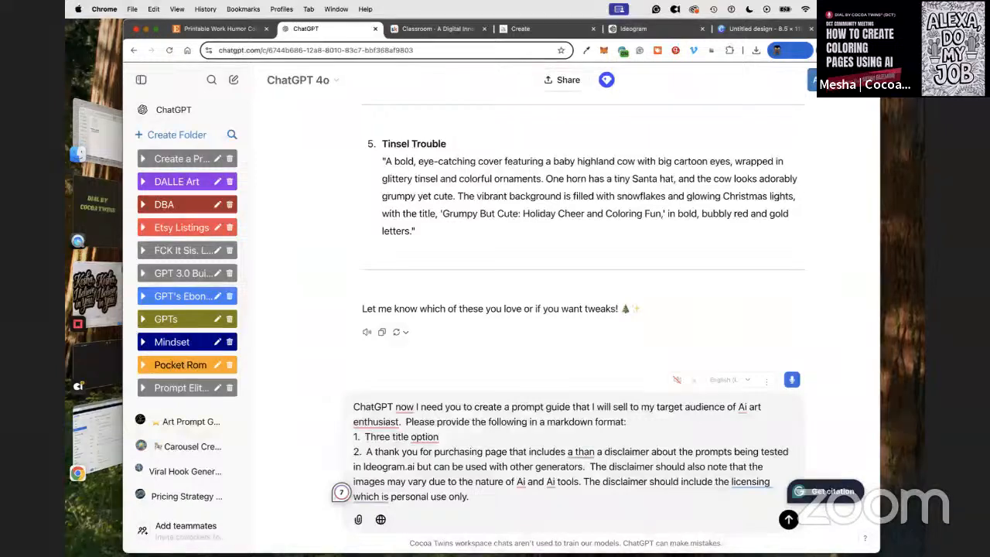
pyautogui.write('you and wel')
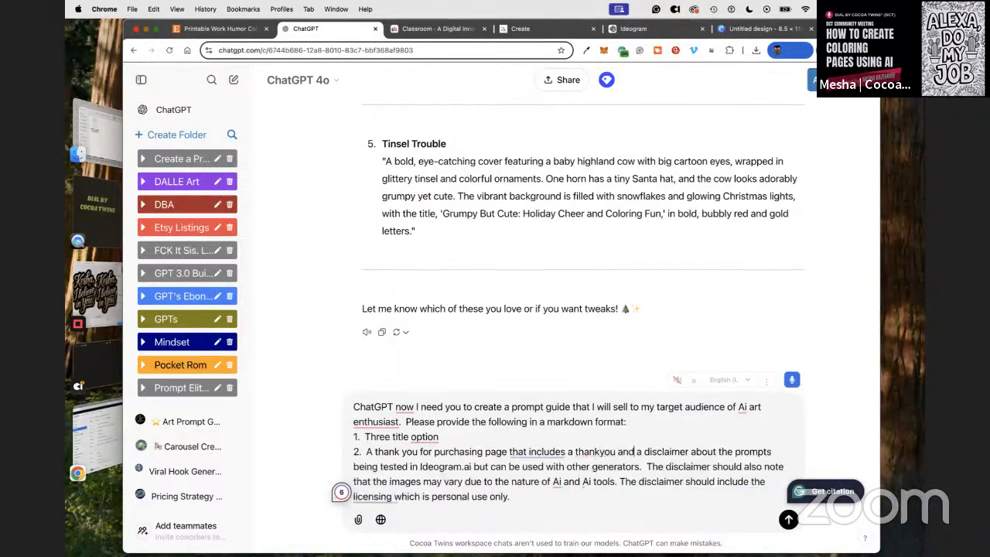
pyautogui.write('come message')
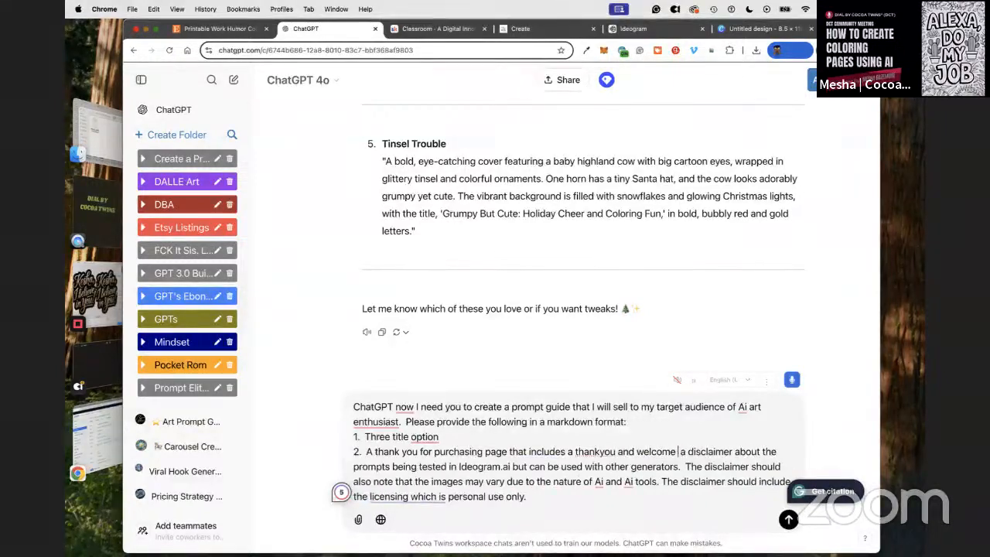
# Step: Extend the insertion in item 2 with "and a link for people to visit my shop for more exclusive coloring book designs"
pyautogui.write(' and a li')
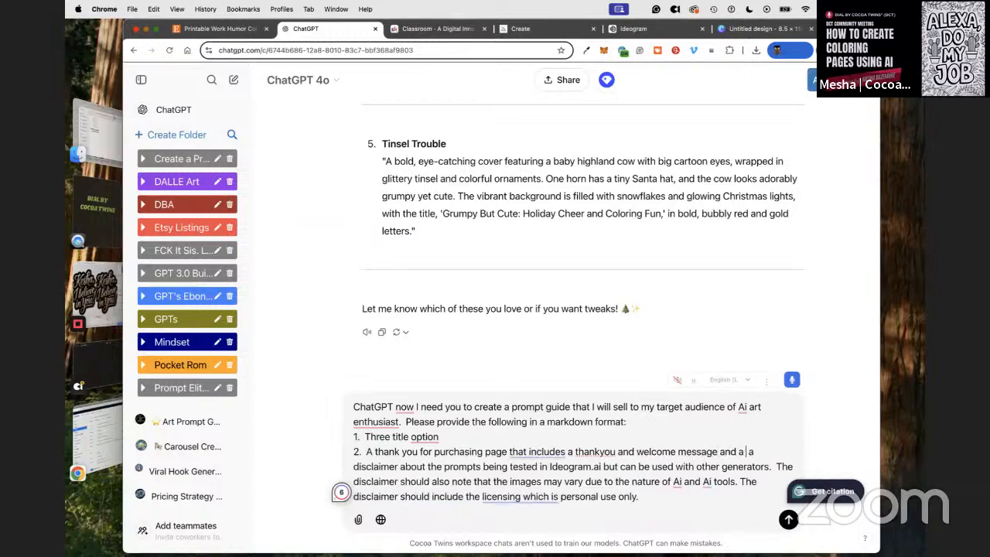
pyautogui.write('nk for p')
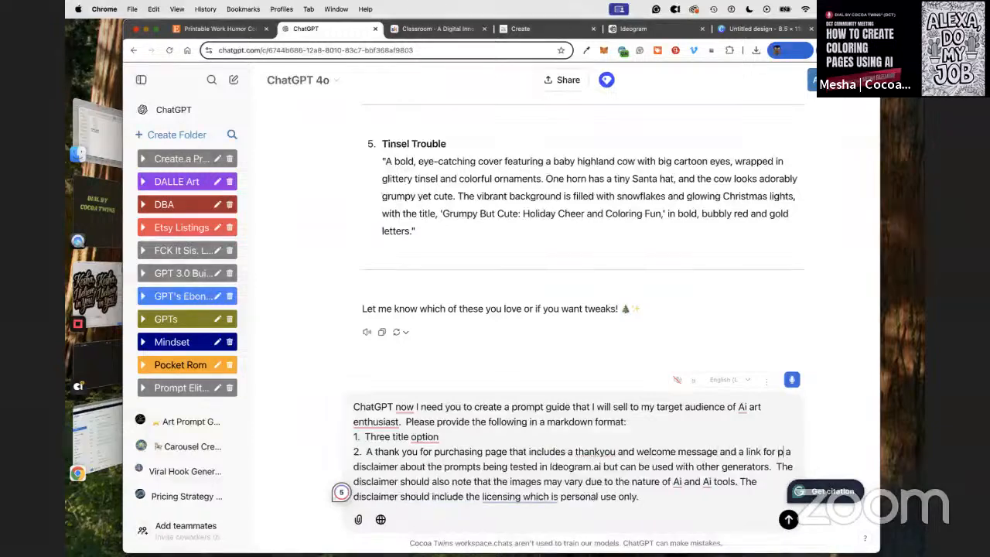
pyautogui.write('eop')
pyautogui.press('BackSpace')
pyautogui.press('BackSpace')
pyautogui.write('le to vi')
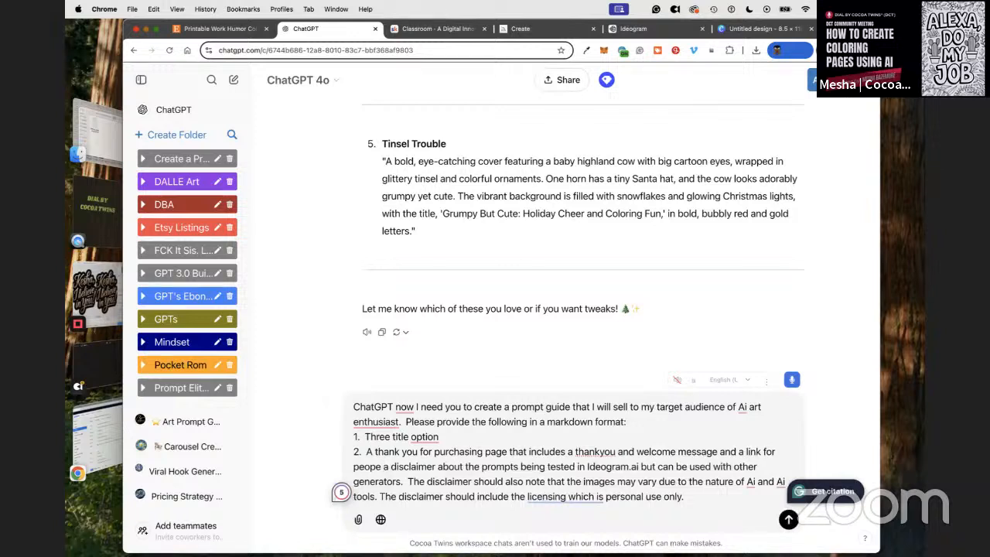
pyautogui.write('sit m')
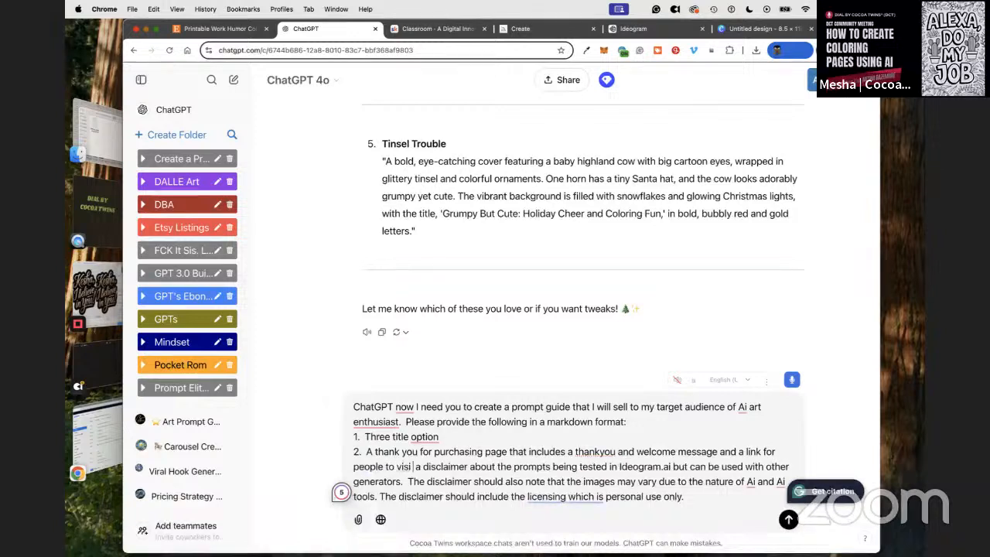
pyautogui.write('y shop for mor')
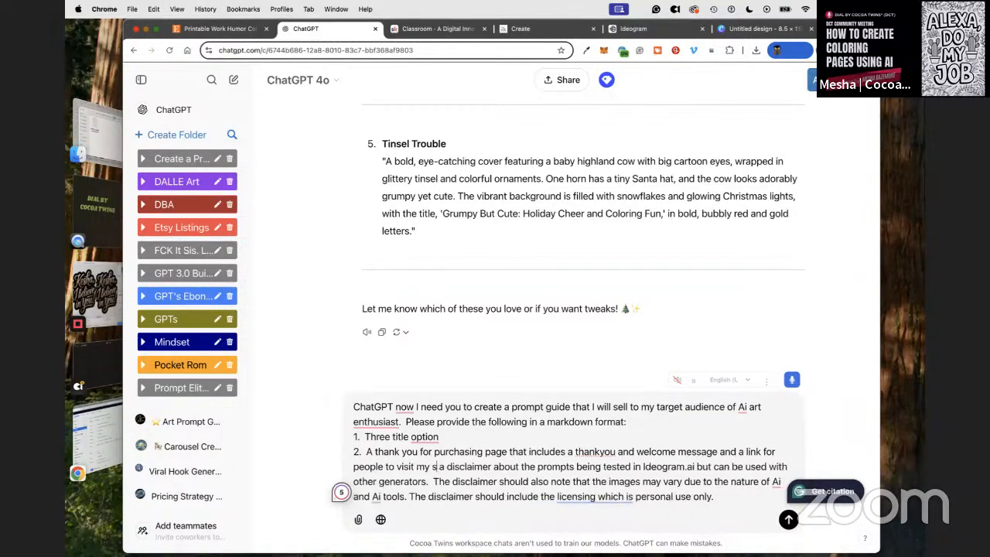
pyautogui.write('e exclusiv')
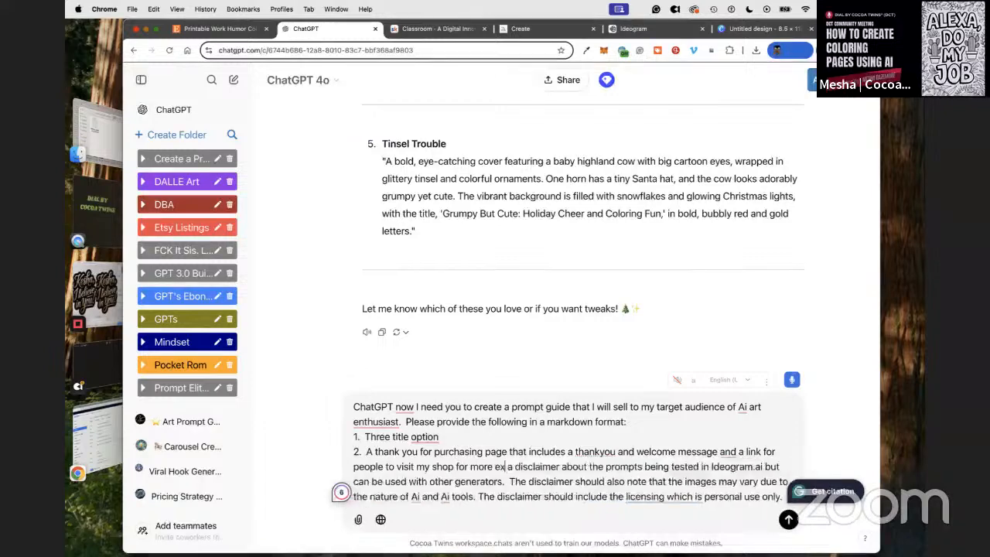
pyautogui.write('e c')
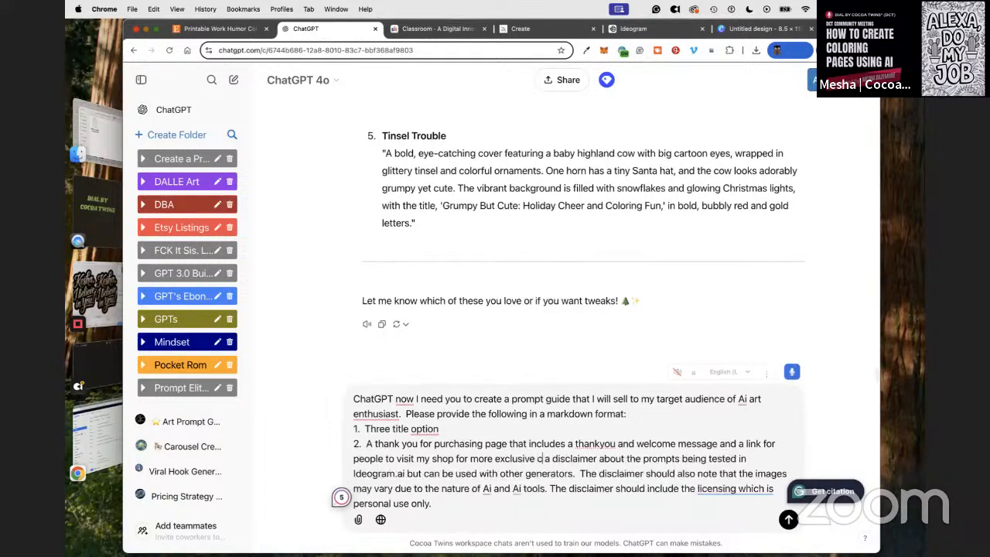
pyautogui.write('oloring book designs')
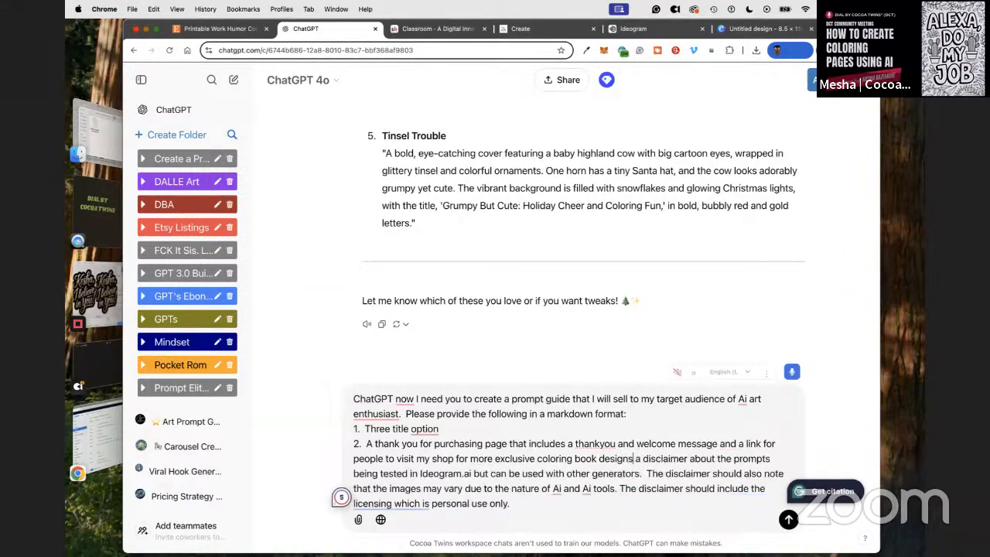
pyautogui.write(' which is')
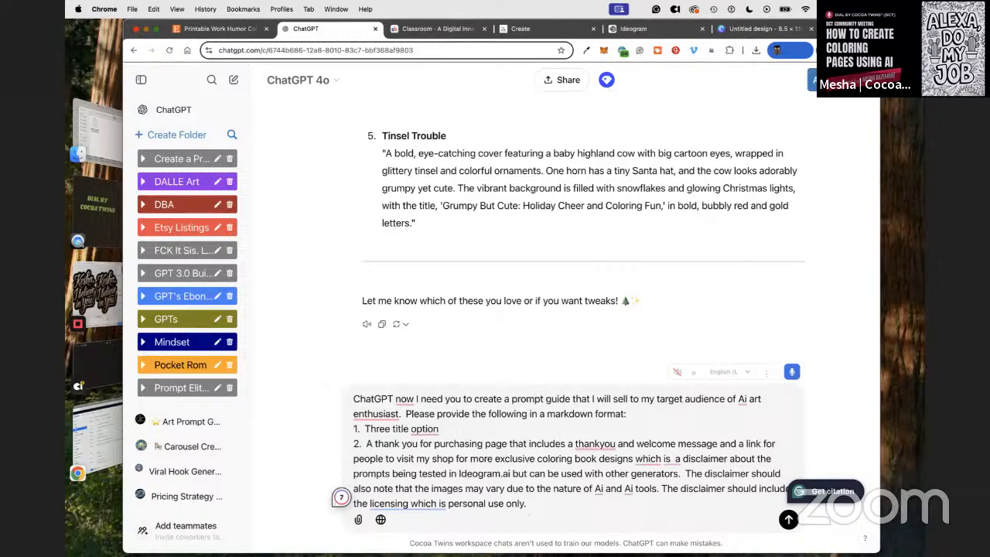
pyautogui.write(' https')
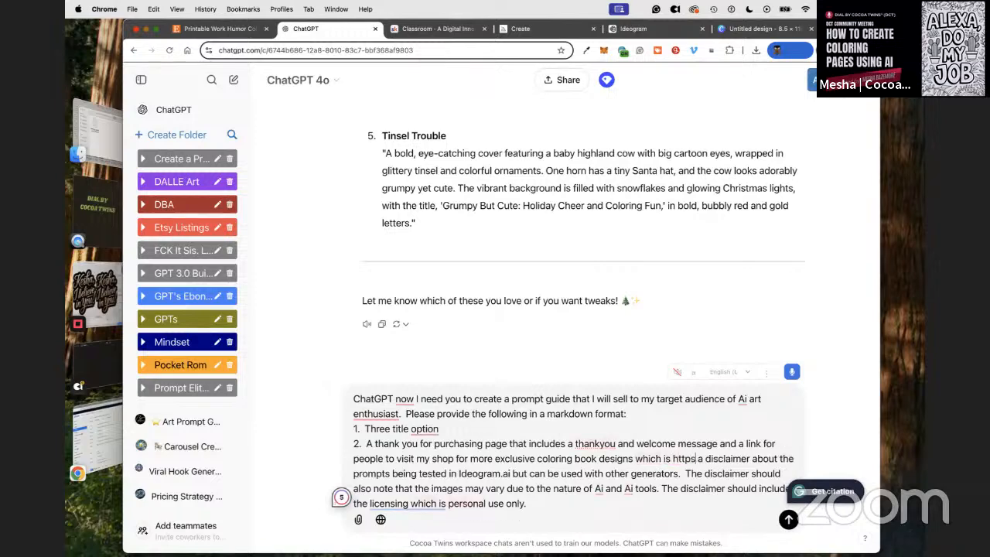
pyautogui.write('://Beac')
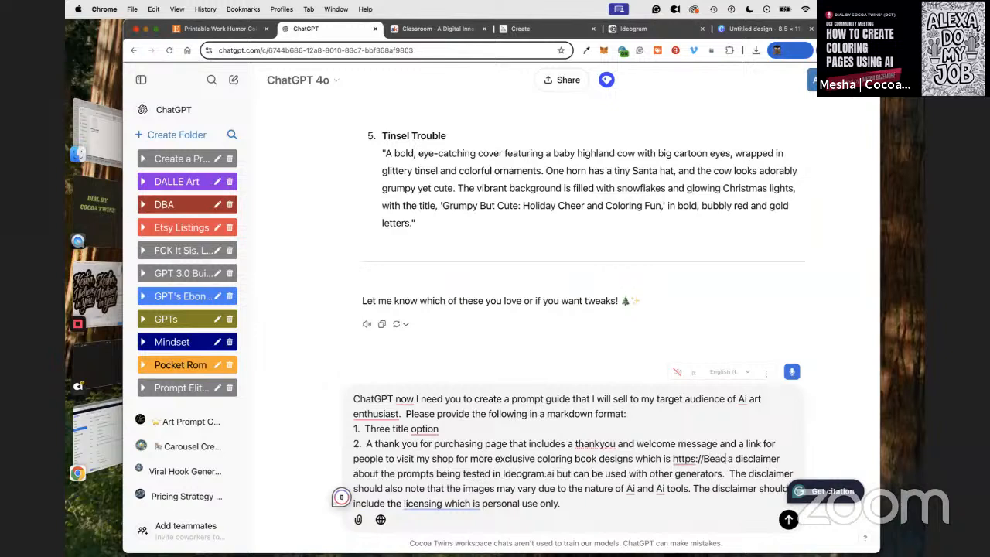
pyautogui.write('ons.ai/C')
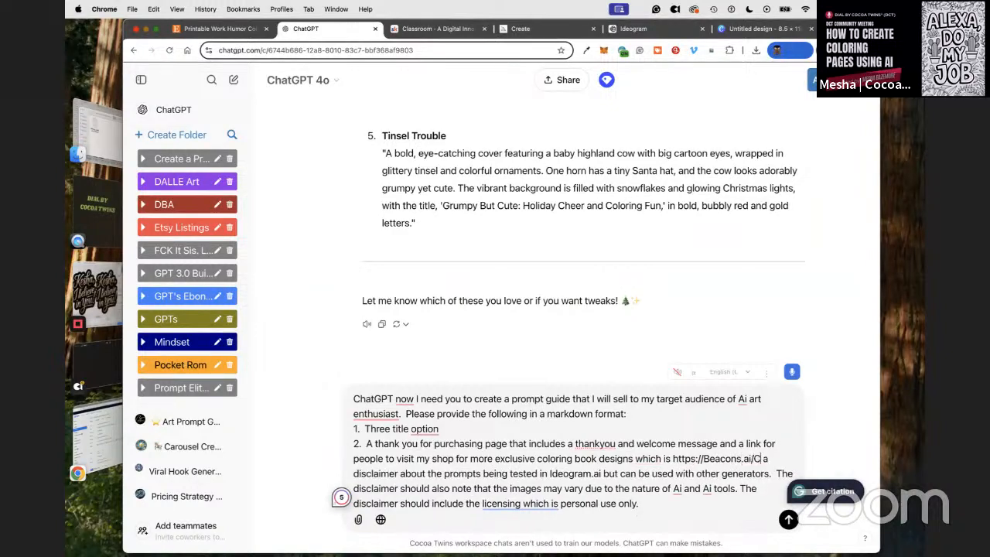
pyautogui.write('ocoaTwins')
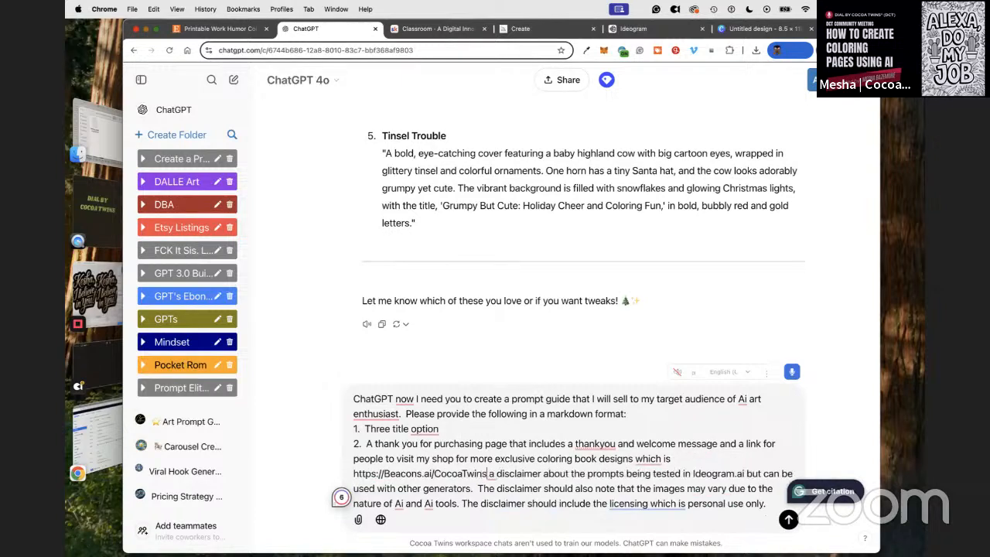
pyautogui.write(',')
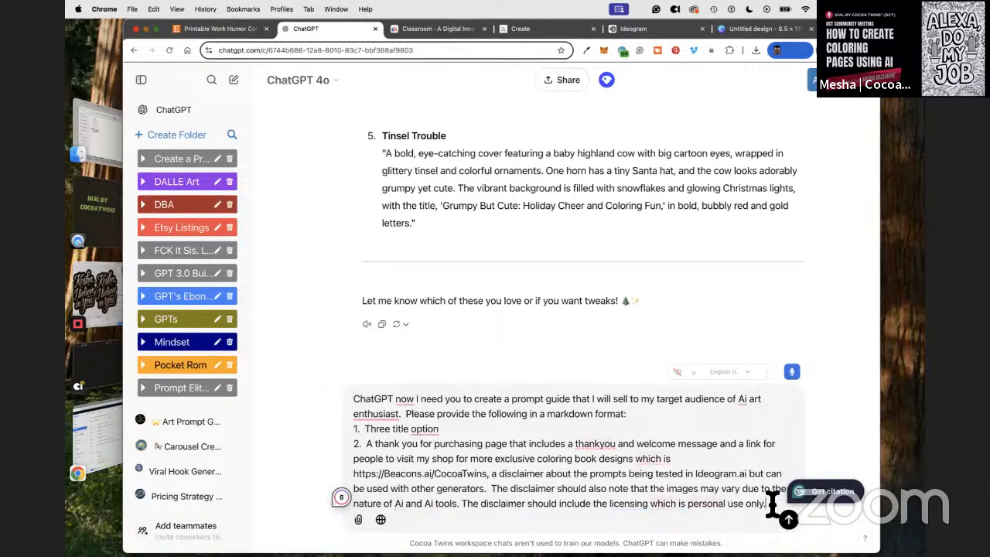
# Step: Add item 3, "Instructions on how to use the prompt guide.", and item 4, monetization ideas with a header like "I've created the art now what?"
pyautogui.hotkey('shift', 'Return')
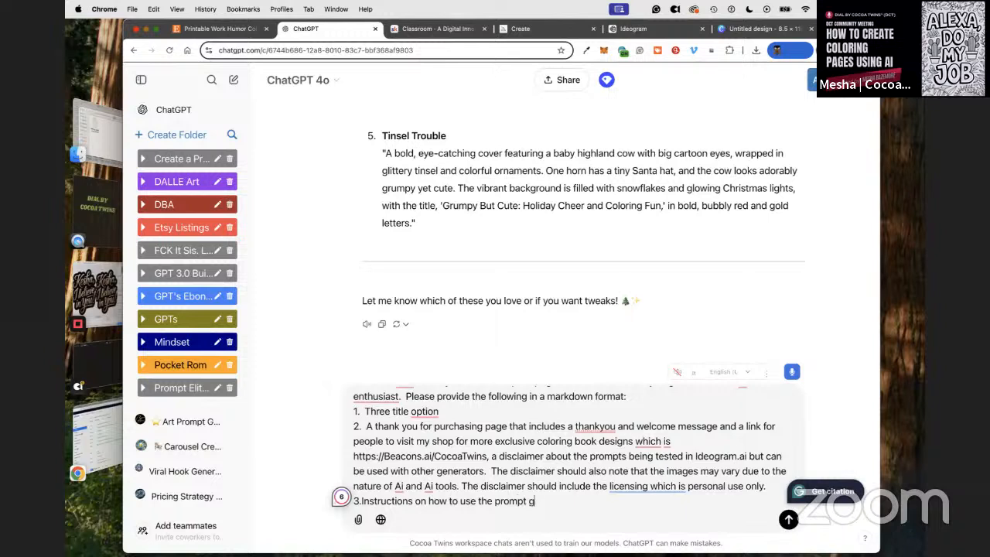
pyautogui.hotkey('shift', 'Return')
pyautogui.write('4. Monetization ideas...')
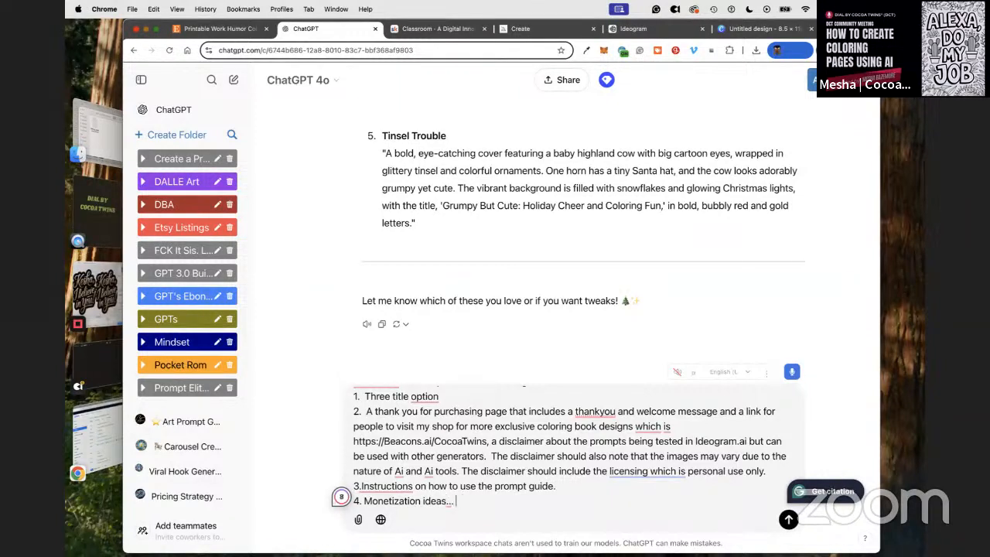
pyautogui.write('title should read something like')
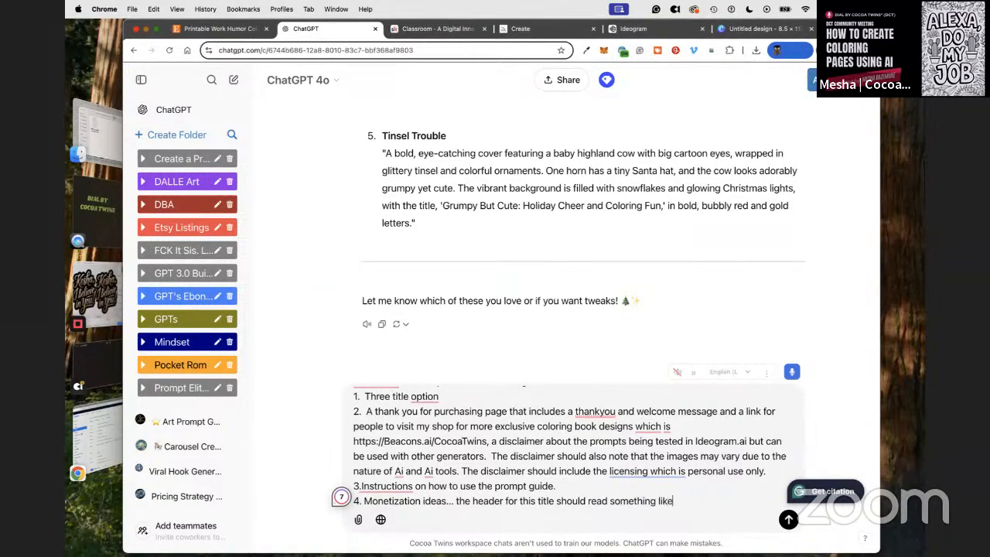
pyautogui.write('ated the art now what')
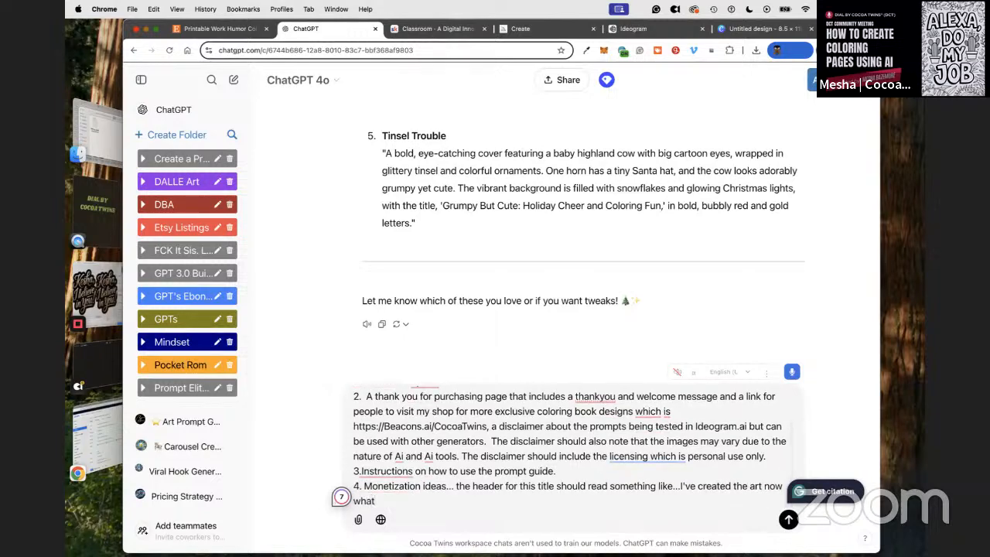
pyautogui.write('?')
# Step: Add item 5, "Please write 12 samples prompts using the cute highland cow with big cartoon eyes.", and send the message
pyautogui.hotkey('shift', 'Return')
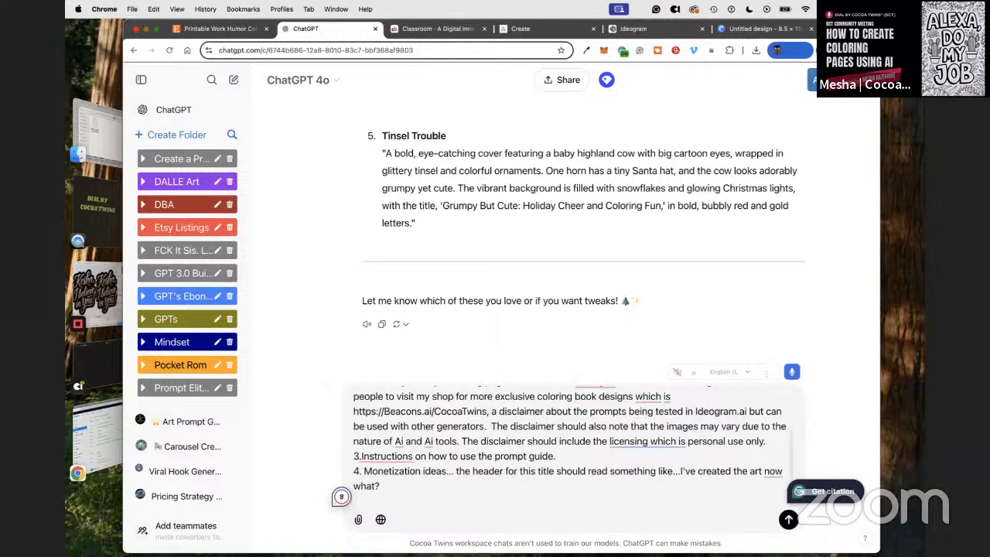
pyautogui.write('5.  Please write 12 samples prompts using the cute highland cow with big cartoon eyes.')
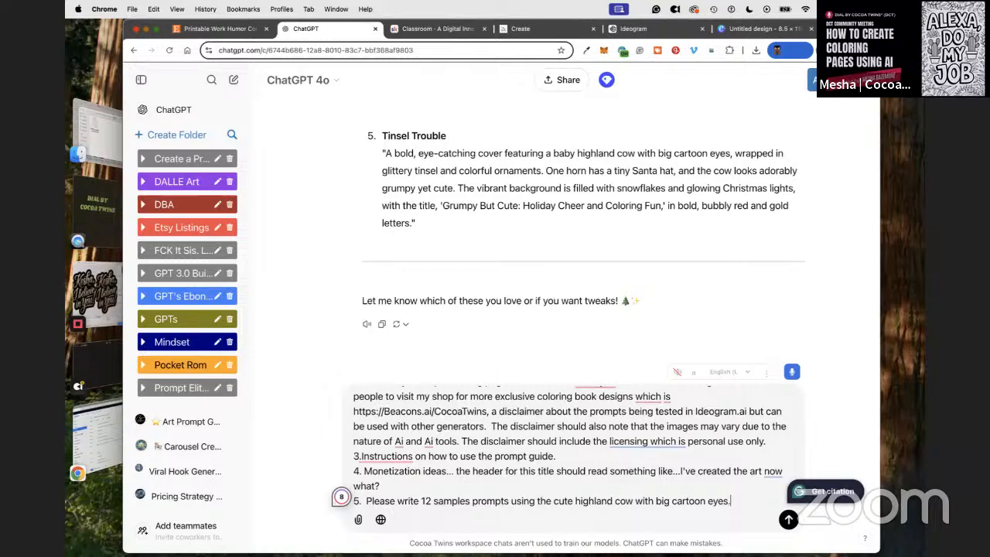
pyautogui.press('Return')
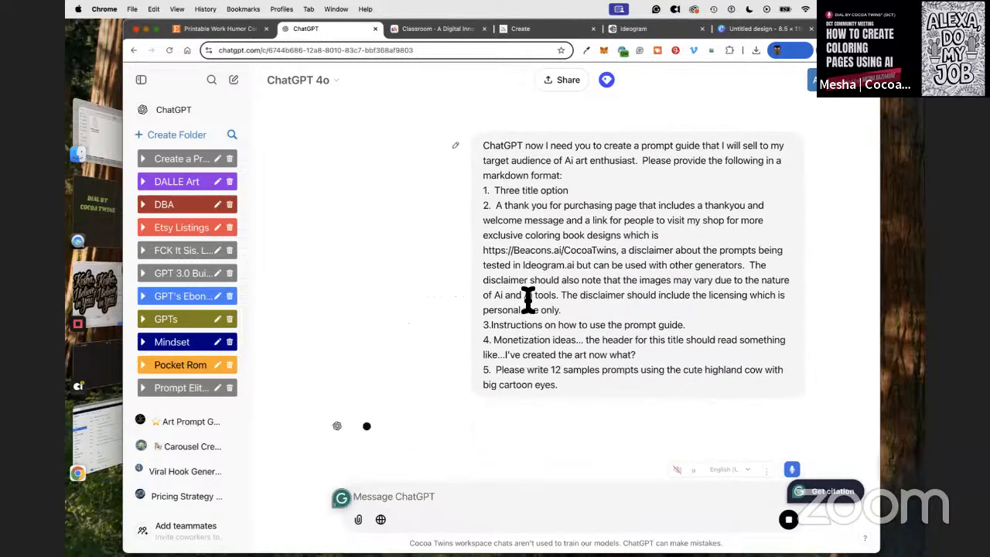
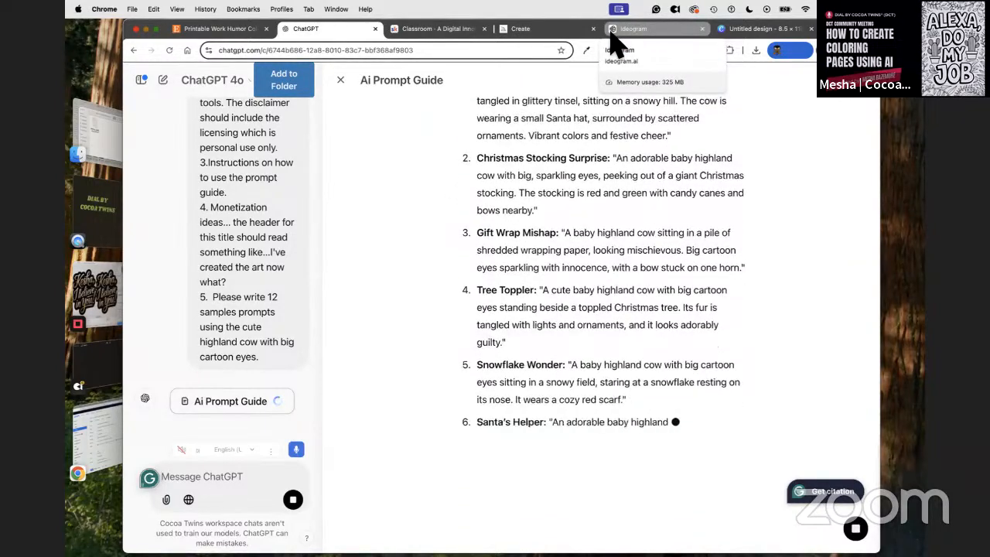
# Step: Switch to the coloring book design in Canva and show all its pages in grid view
pyautogui.click(747, 31)
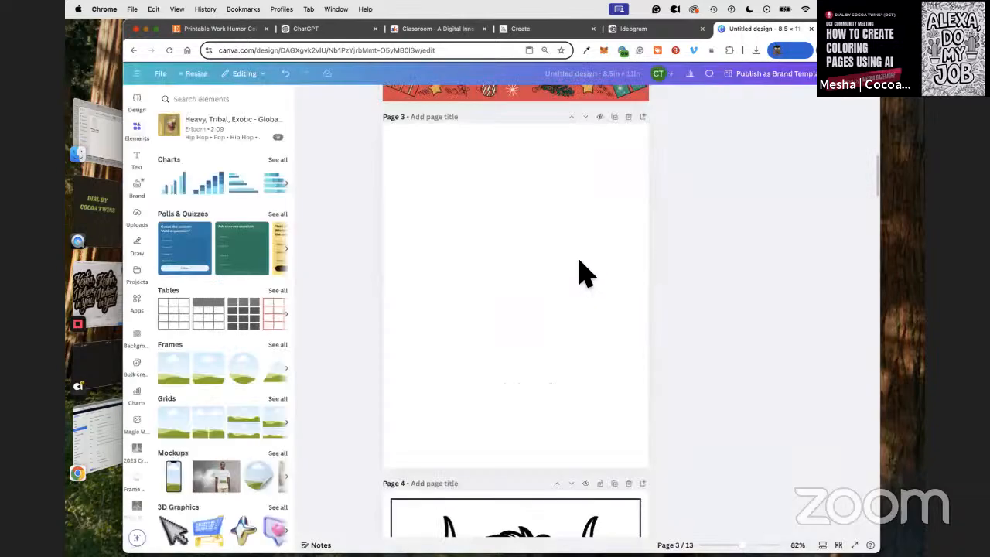
pyautogui.scroll(10, 564, 263)
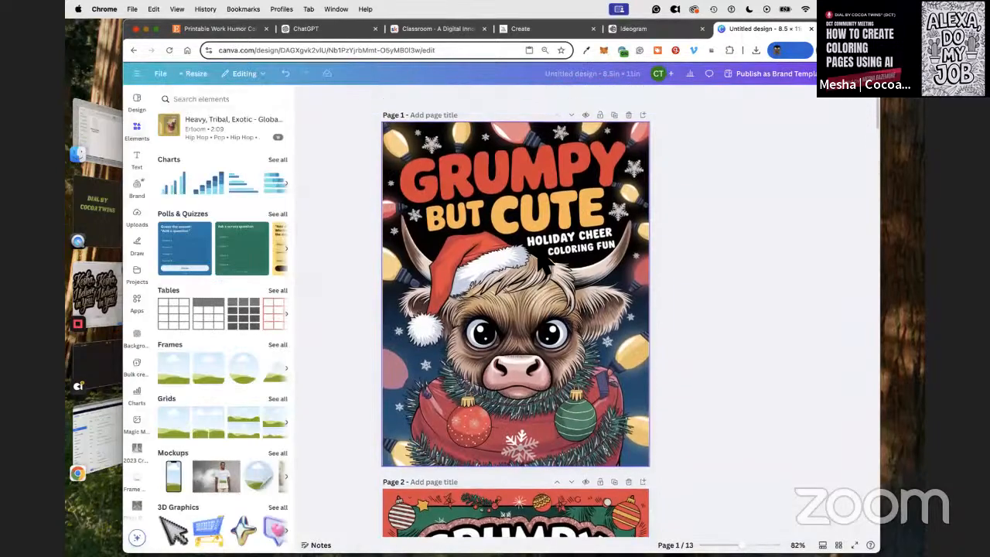
pyautogui.click(839, 545)
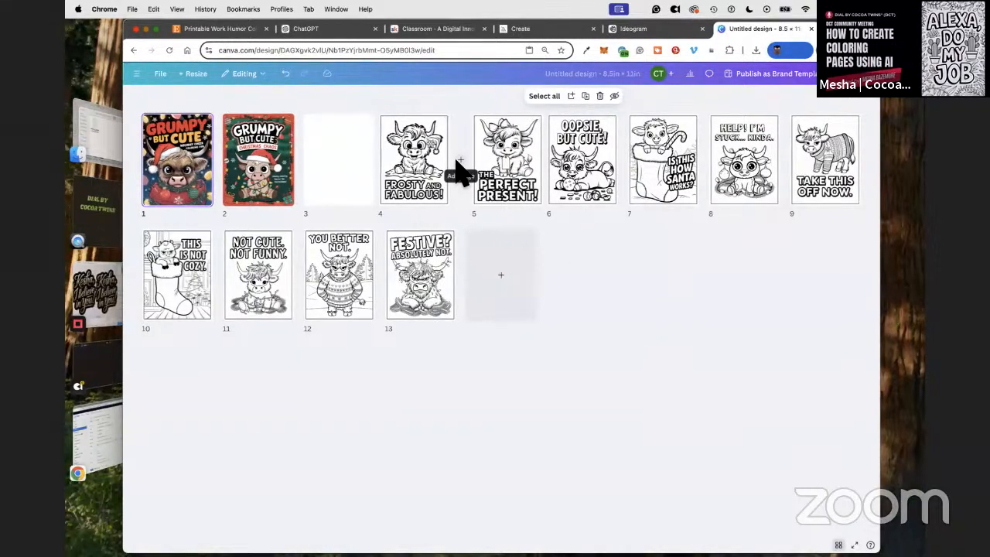
# Step: Insert a blank page after the "Frosty and Fabulous!" page and another after "The Perfect Present!" page
pyautogui.click(459, 170)
pyautogui.click(625, 172)
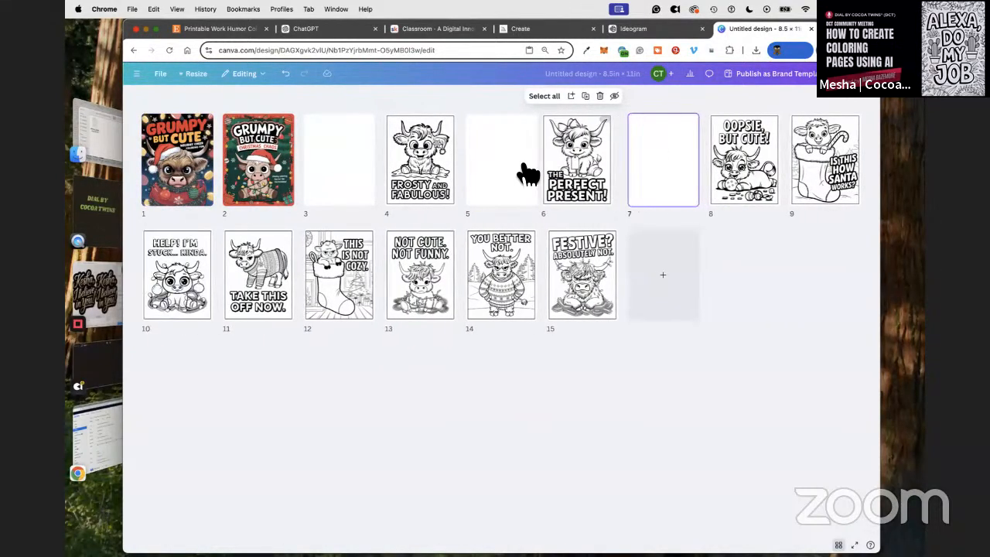
pyautogui.click(366, 120)
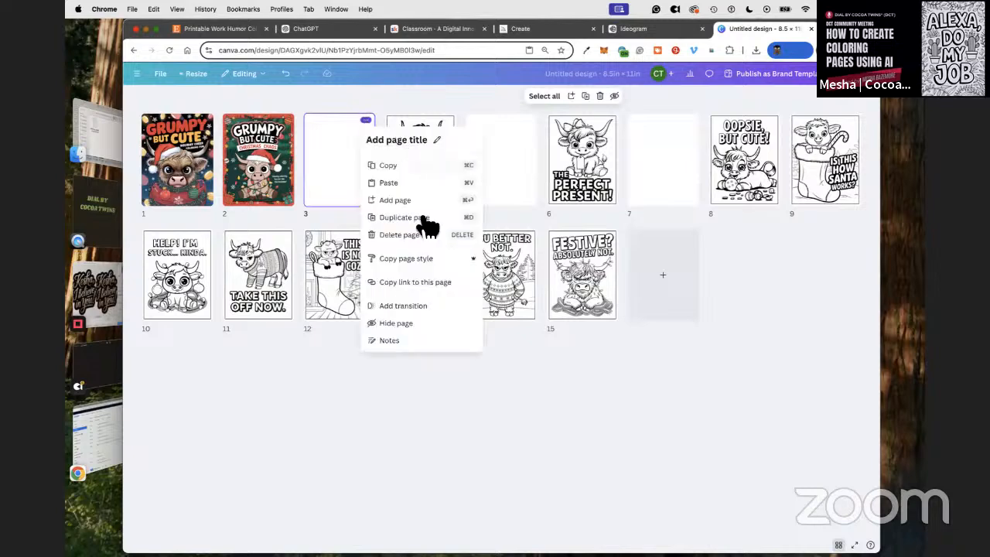
pyautogui.click(509, 173)
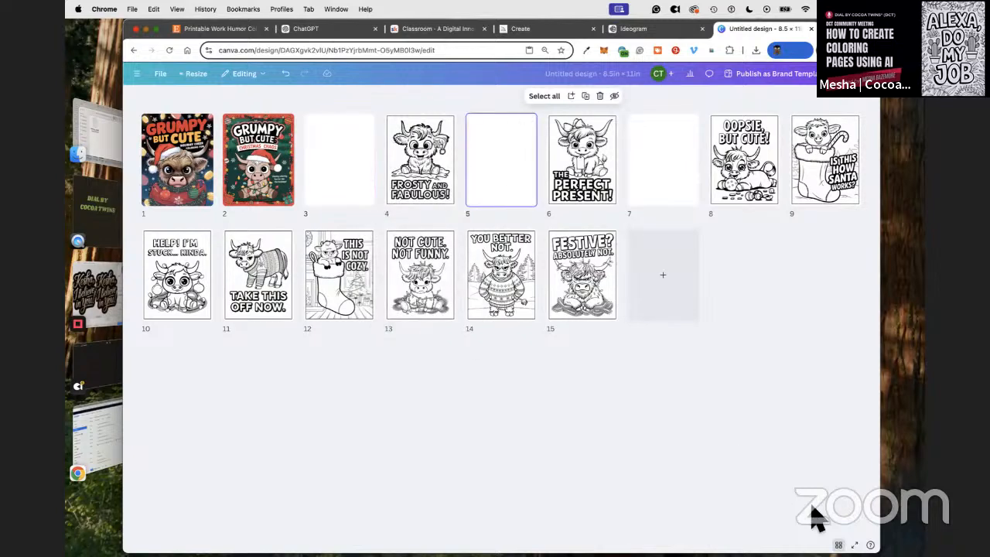
# Step: Add a subheading text box to blank page 5 that reads "Prompt" with a second "Prompt" line below it
pyautogui.click(839, 545)
pyautogui.scroll(5, 457, 267)
pyautogui.scroll(-6, 465, 256)
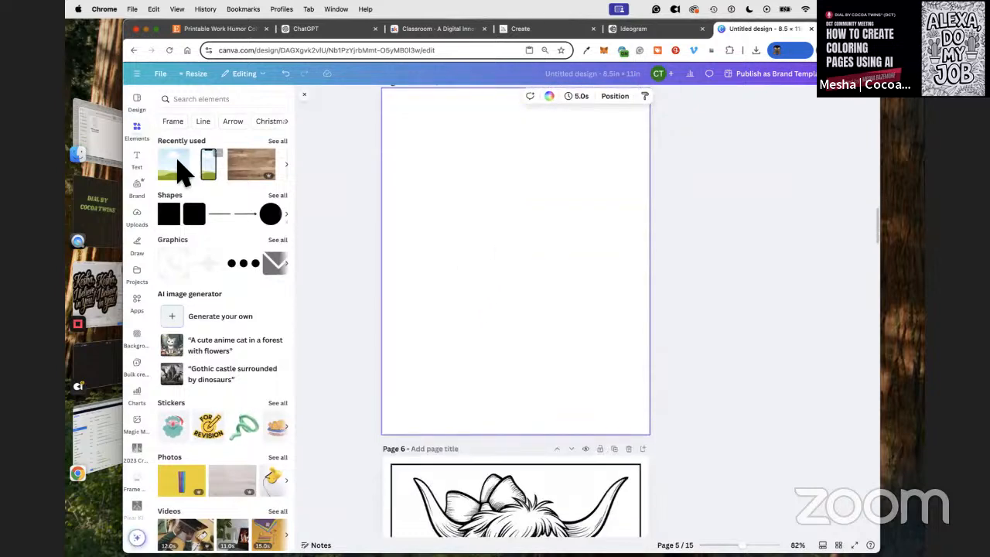
pyautogui.click(137, 161)
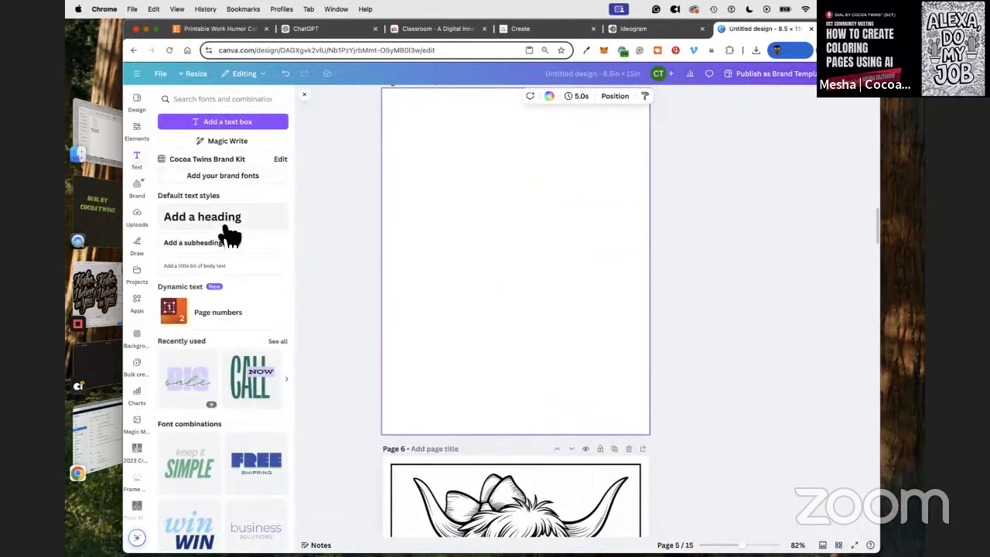
pyautogui.click(231, 242)
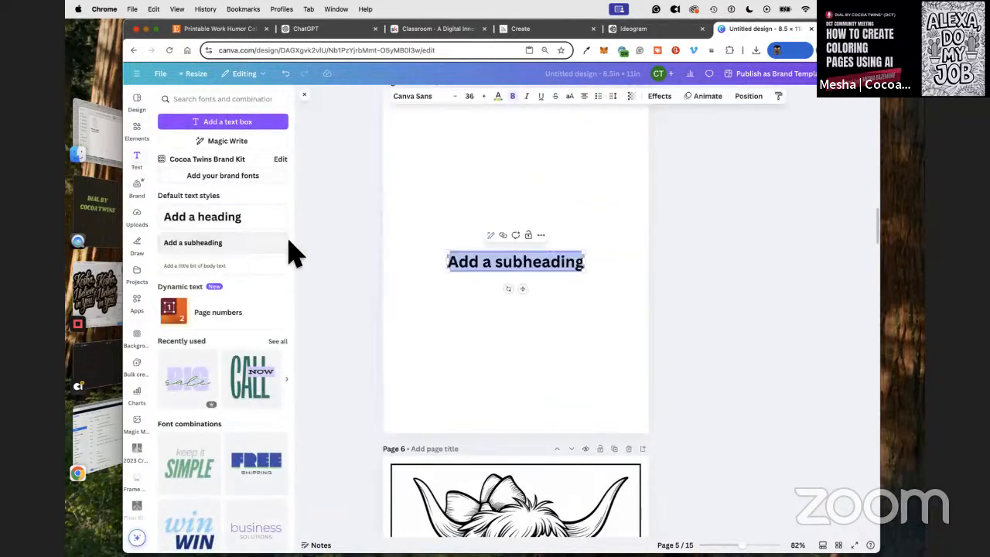
pyautogui.doubleClick(544, 267)
pyautogui.write('Prompt')
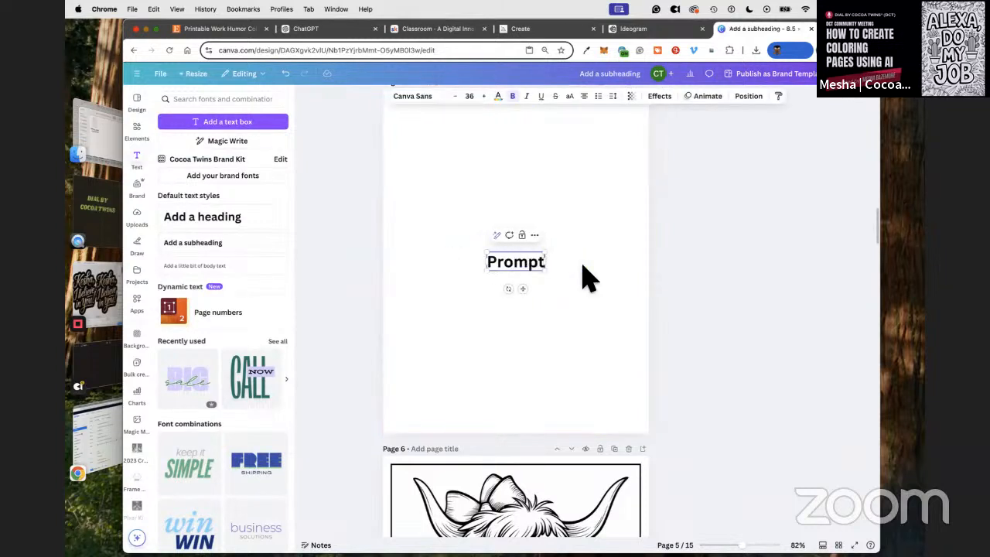
pyautogui.press('Return')
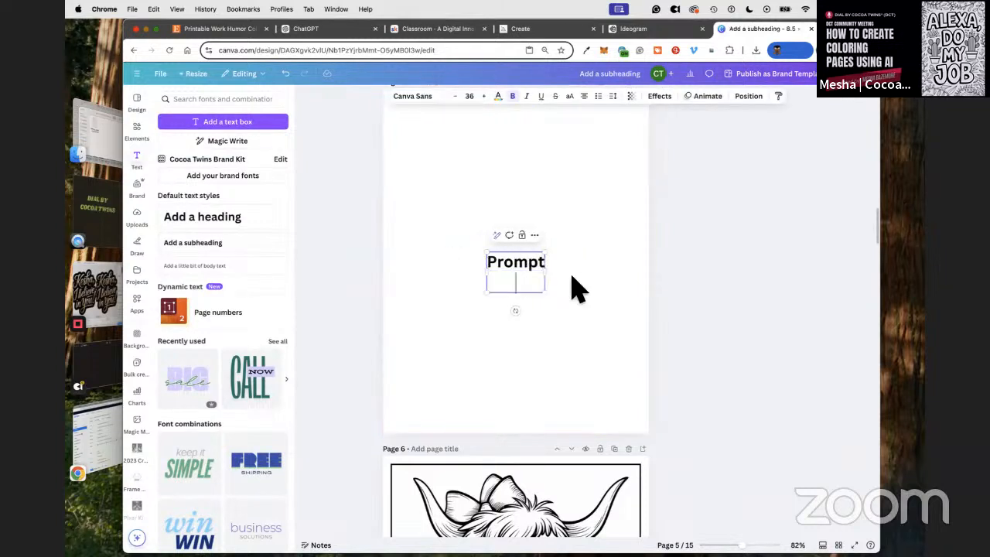
pyautogui.write('Prompt')
# Step: Remove the bold from the second "Prompt" line and set its font size to 20
pyautogui.doubleClick(490, 283)
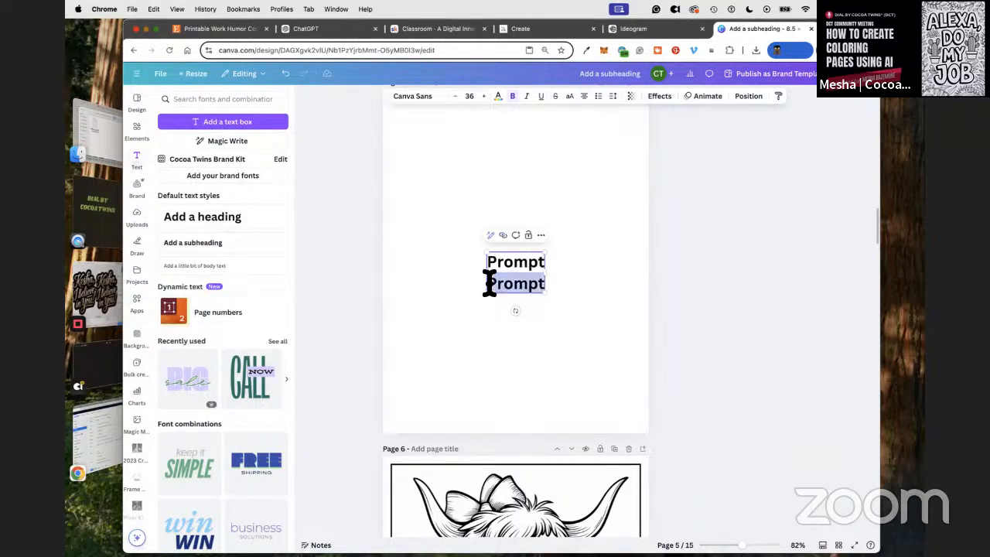
pyautogui.click(512, 96)
pyautogui.click(470, 96)
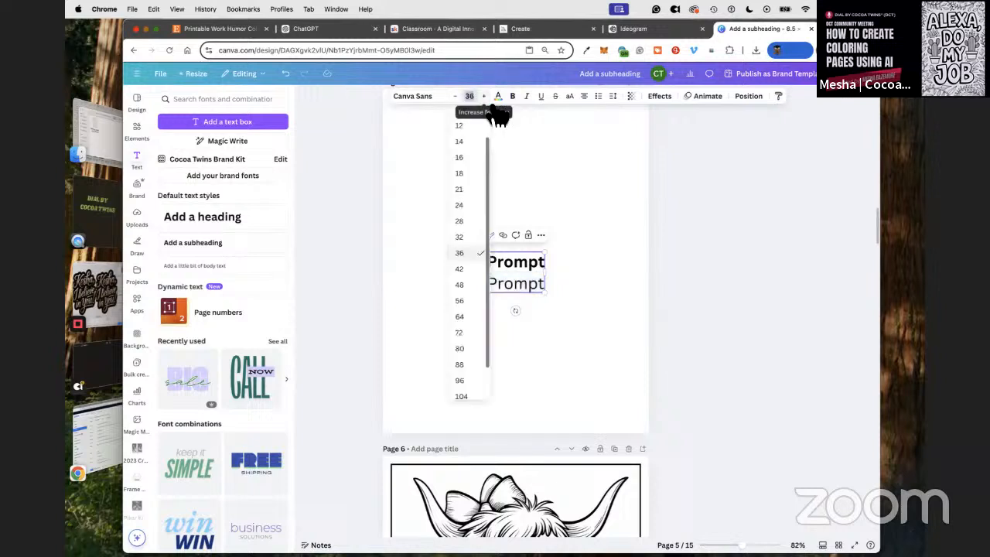
pyautogui.write('20')
pyautogui.press('Return')
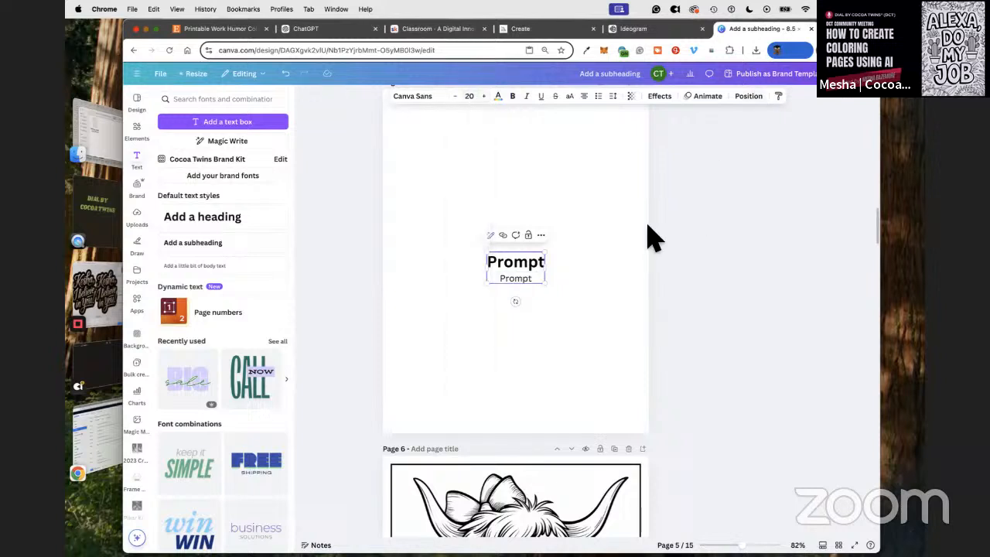
# Step: Anchor the text box from its middle and center it vertically on the page
pyautogui.click(612, 98)
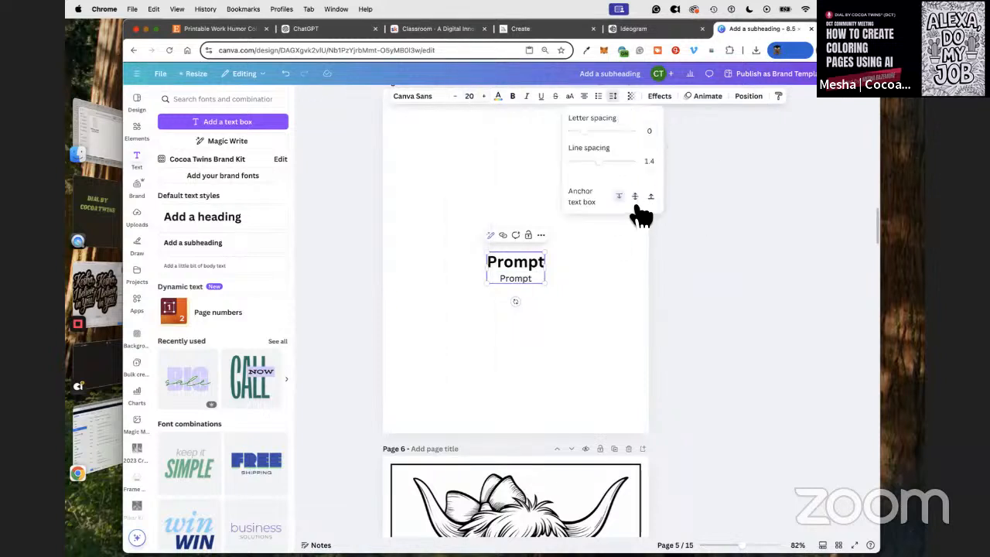
pyautogui.click(748, 96)
pyautogui.click(734, 224)
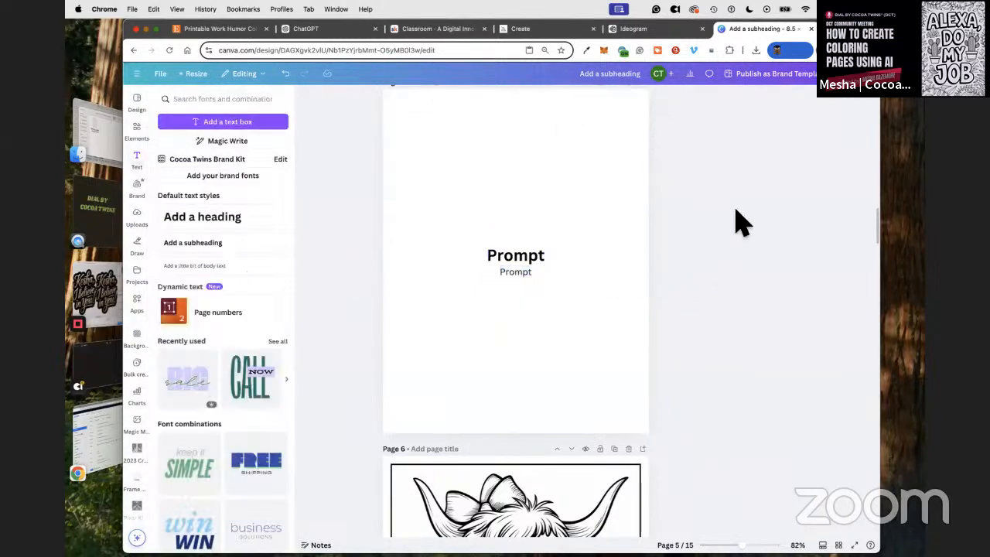
# Step: Duplicate the Prompt page and reorder the pages so one copy follows each colored cover and a blank page comes first
pyautogui.scroll(1, 573, 240)
pyautogui.scroll(4, 563, 236)
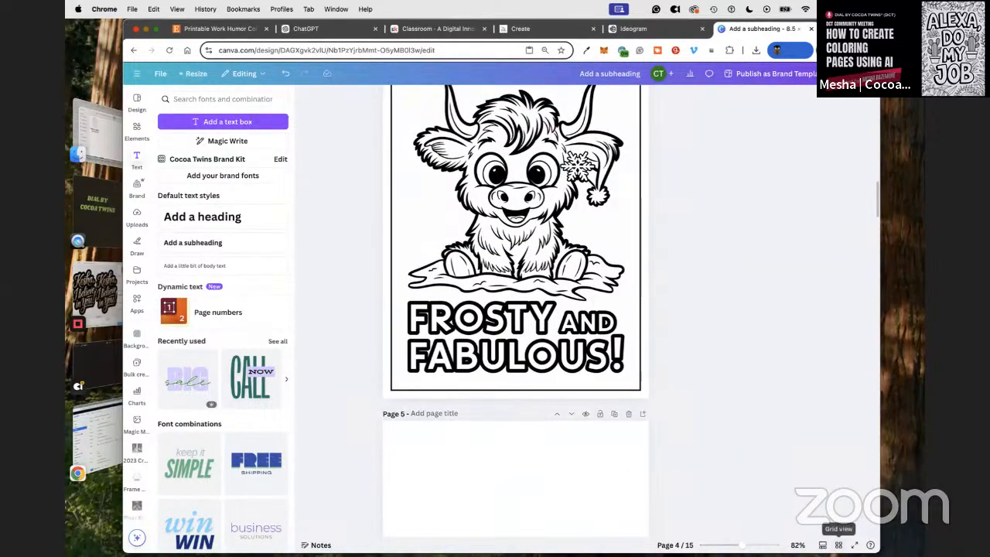
pyautogui.click(838, 545)
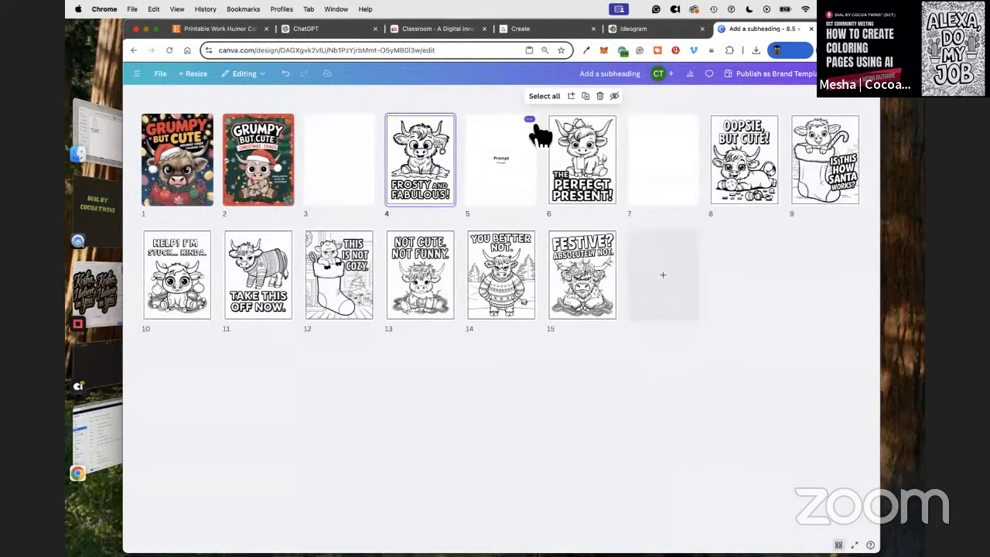
pyautogui.click(529, 119)
pyautogui.click(579, 217)
pyautogui.moveTo(502, 159); pyautogui.dragTo(242, 191)
pyautogui.moveTo(542, 162); pyautogui.dragTo(154, 200)
pyautogui.click(330, 177)
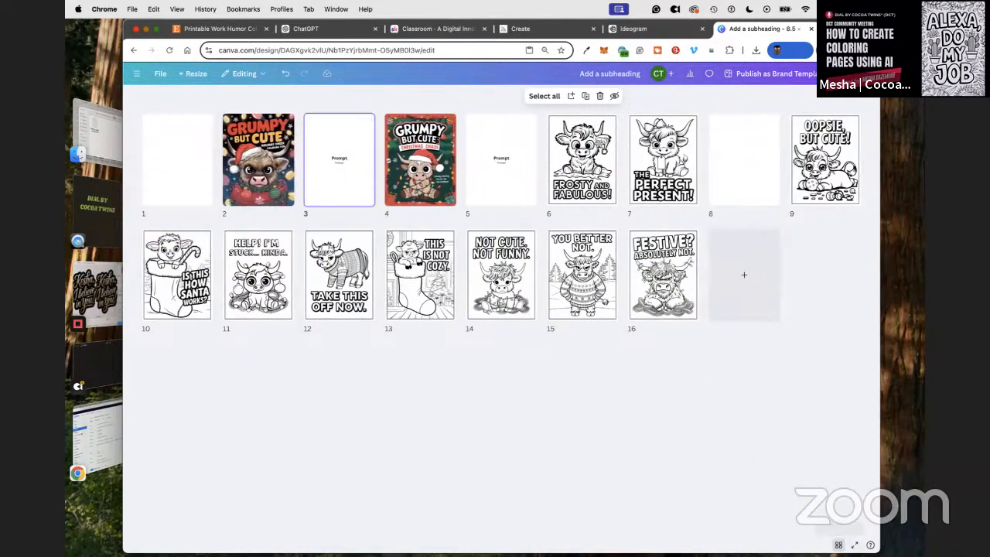
# Step: Switch to Ideogram, open the "Grumpy But Cute Holiday Cheer Coloring Fun" cover used on page 2 and copy its prompt
pyautogui.click(839, 545)
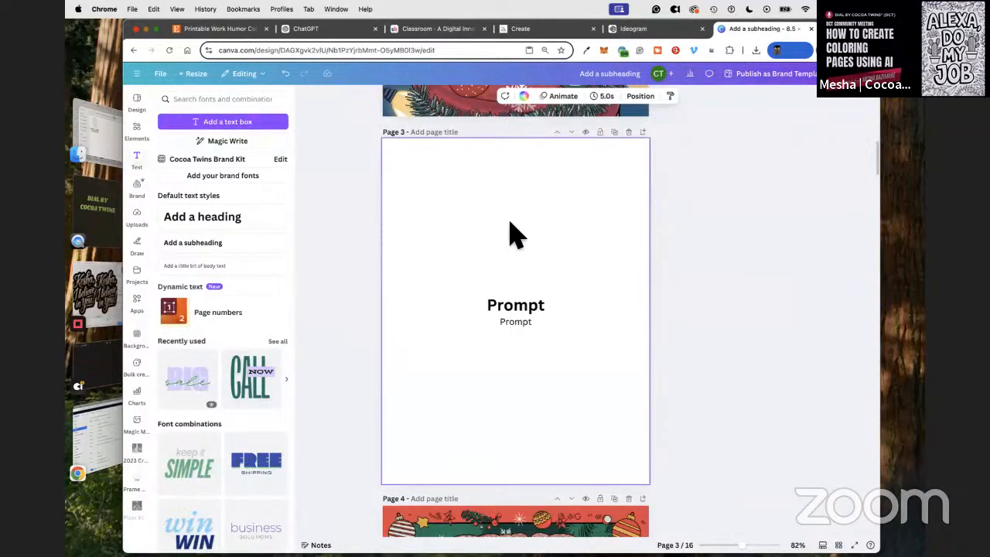
pyautogui.click(619, 31)
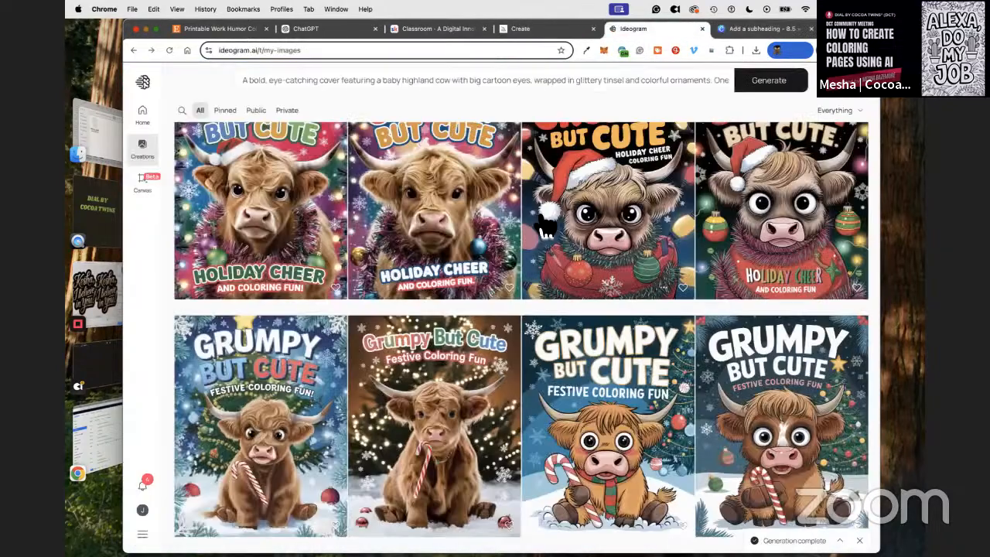
pyautogui.click(741, 31)
pyautogui.scroll(5, 572, 213)
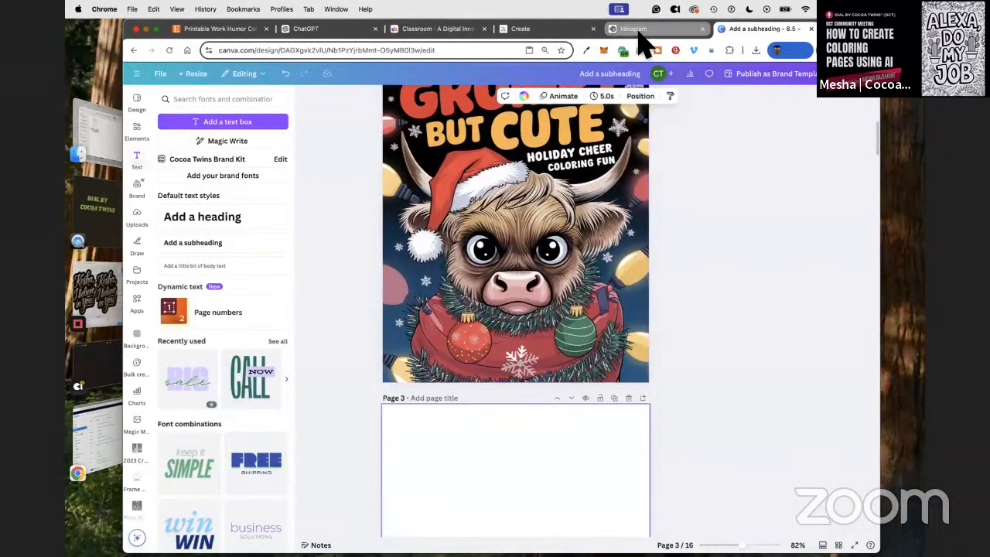
pyautogui.click(633, 30)
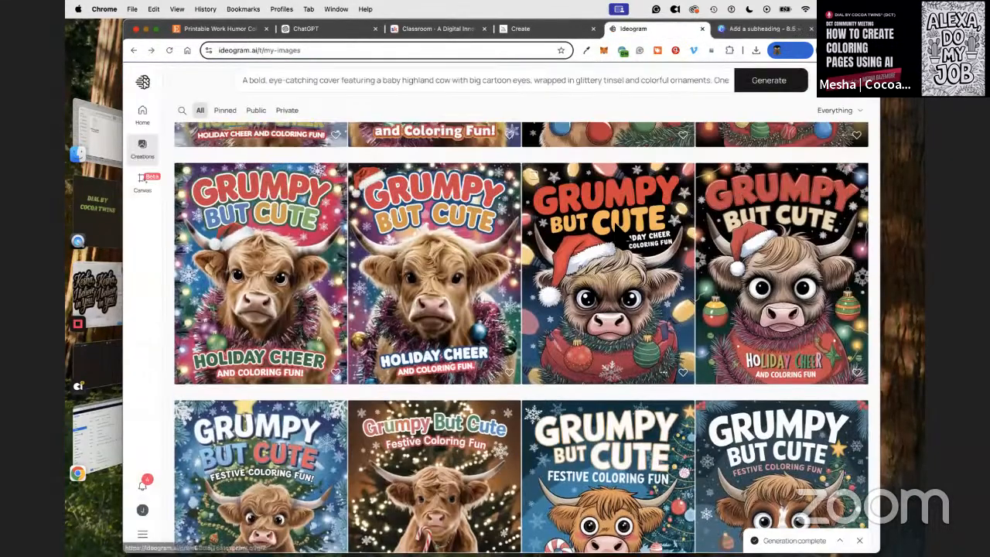
pyautogui.click(610, 248)
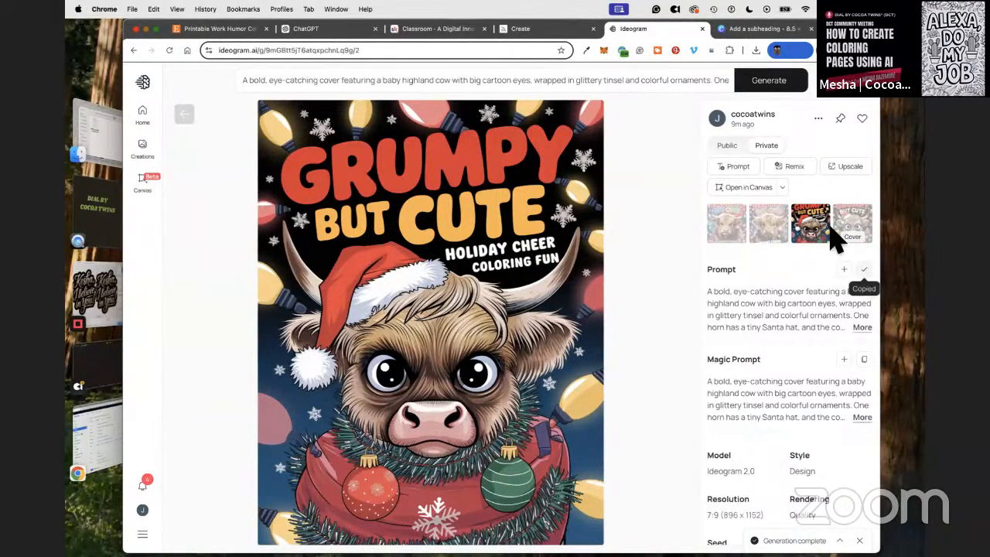
# Step: Back in Canva, replace the small "Prompt" line on page 3 with the copied cover prompt
pyautogui.click(764, 28)
pyautogui.scroll(-3, 495, 333)
pyautogui.scroll(-3, 511, 313)
pyautogui.click(533, 256)
pyautogui.moveTo(535, 258); pyautogui.dragTo(496, 258)
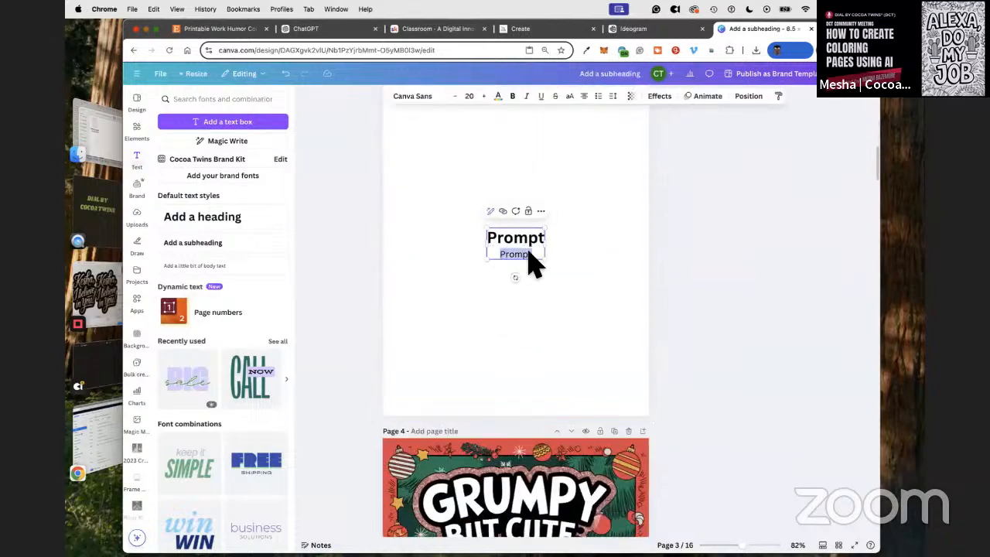
pyautogui.rightClick(533, 263)
pyautogui.click(707, 339)
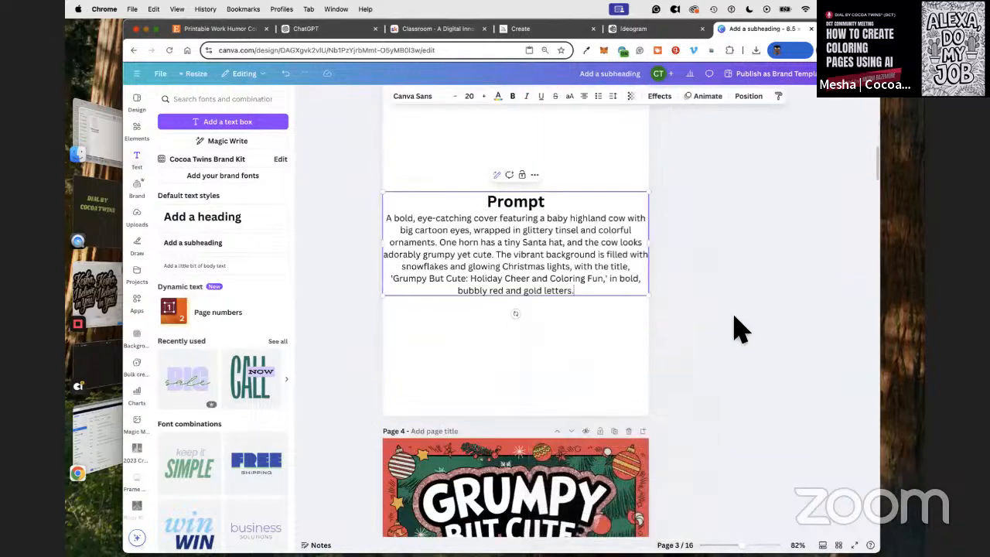
# Step: Narrow the prompt text box on page 3 from both sides to leave even margins
pyautogui.moveTo(651, 246); pyautogui.dragTo(623, 258)
pyautogui.moveTo(384, 249); pyautogui.dragTo(407, 242)
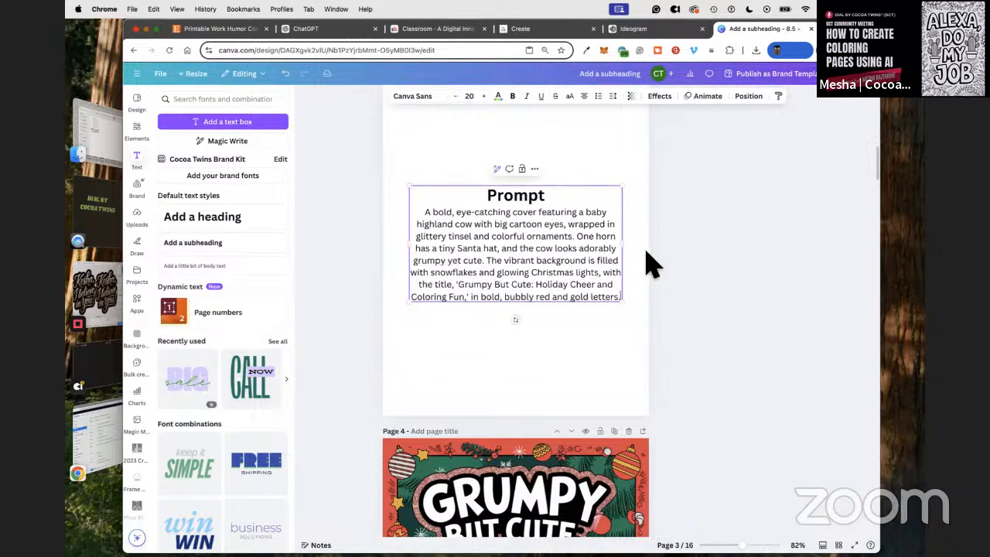
pyautogui.click(646, 252)
pyautogui.scroll(1, 624, 275)
pyautogui.scroll(1, 630, 288)
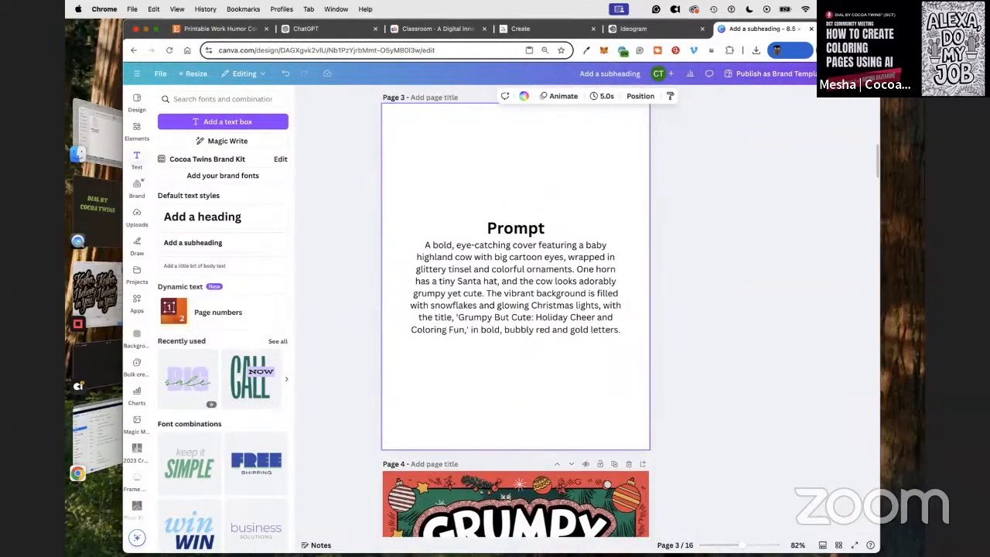
# Step: Delete the placeholder Prompt page after the second cover and the blank page after "The Perfect Present!"
pyautogui.click(838, 546)
pyautogui.rightClick(504, 183)
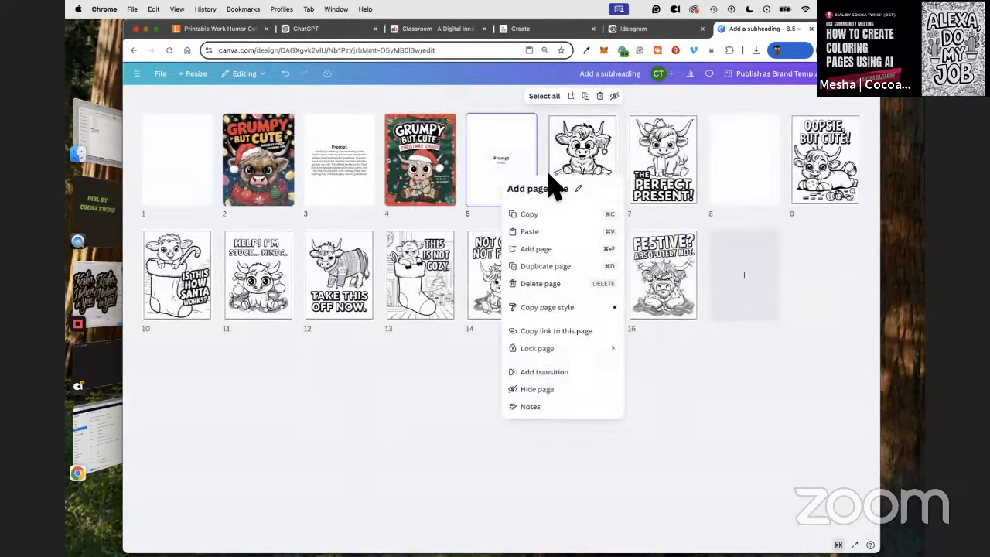
pyautogui.click(557, 283)
pyautogui.rightClick(647, 159)
pyautogui.click(685, 256)
# Step: Duplicate the completed prompt page 3 and place the copy after the "Christmas Chaos" cover
pyautogui.rightClick(357, 158)
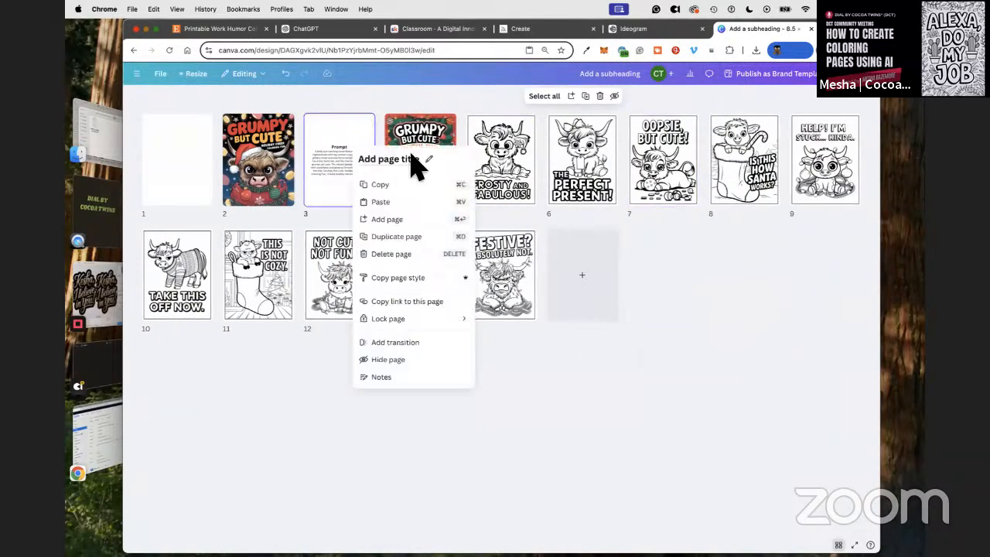
pyautogui.click(411, 243)
pyautogui.moveTo(409, 177); pyautogui.dragTo(507, 164)
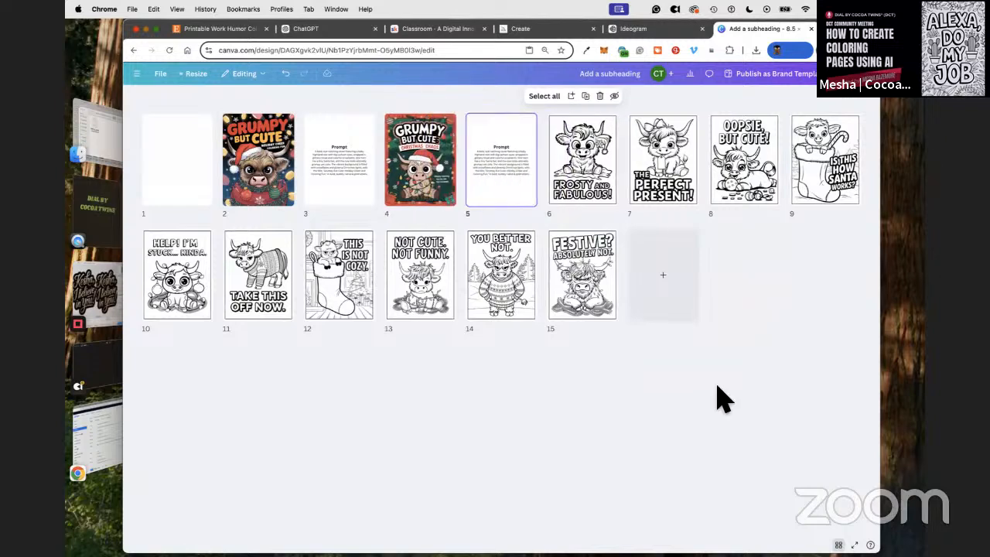
# Step: Find and open the "Grumpy But Cute Christmas Chaos" cover from page 4 in Ideogram to get its prompt
pyautogui.doubleClick(501, 160)
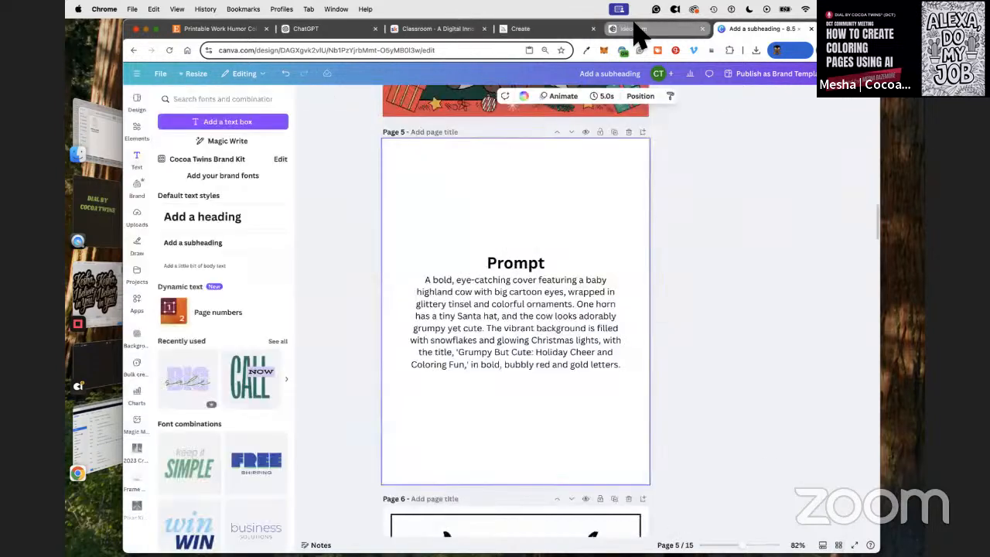
pyautogui.click(633, 28)
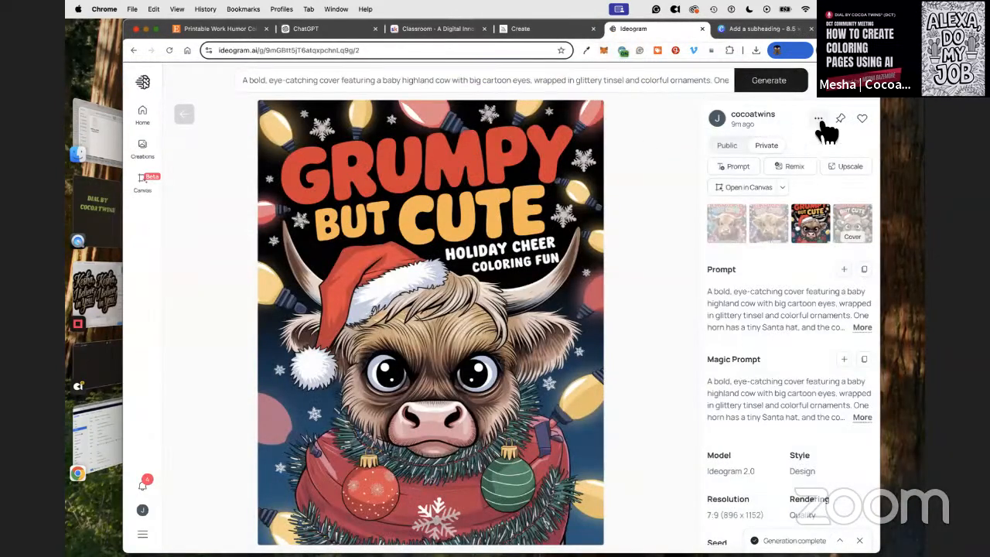
pyautogui.click(183, 115)
pyautogui.click(765, 28)
pyautogui.scroll(3, 645, 242)
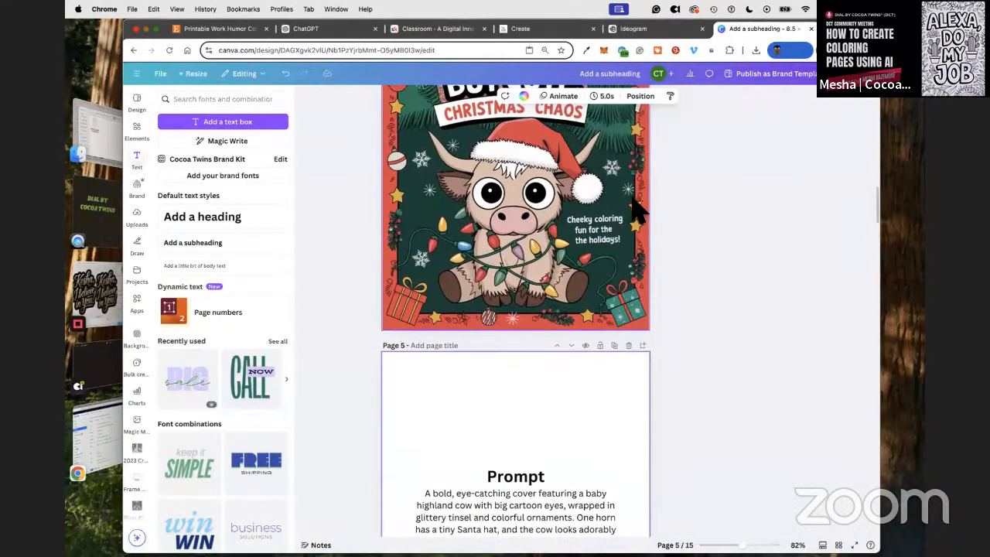
pyautogui.click(659, 31)
pyautogui.scroll(-15, 723, 331)
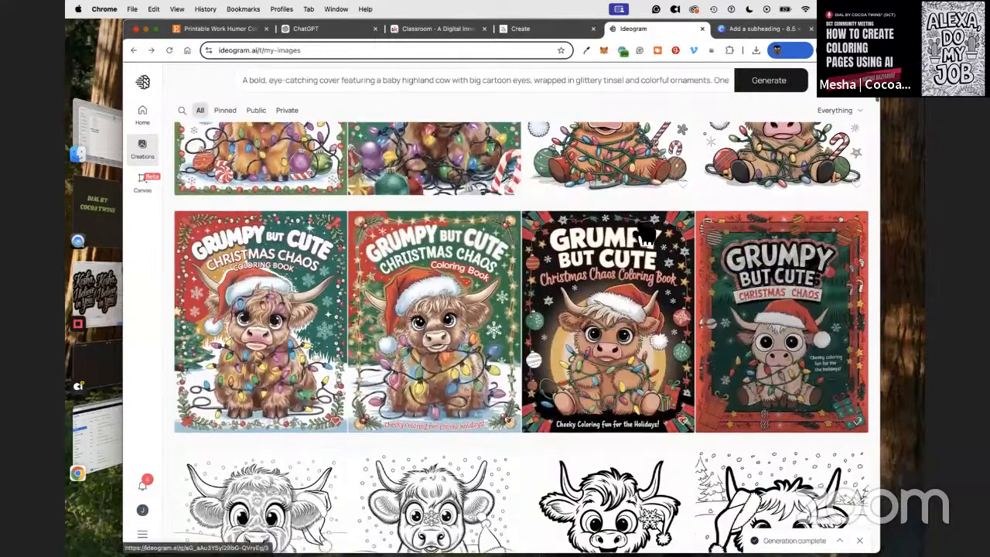
pyautogui.click(760, 338)
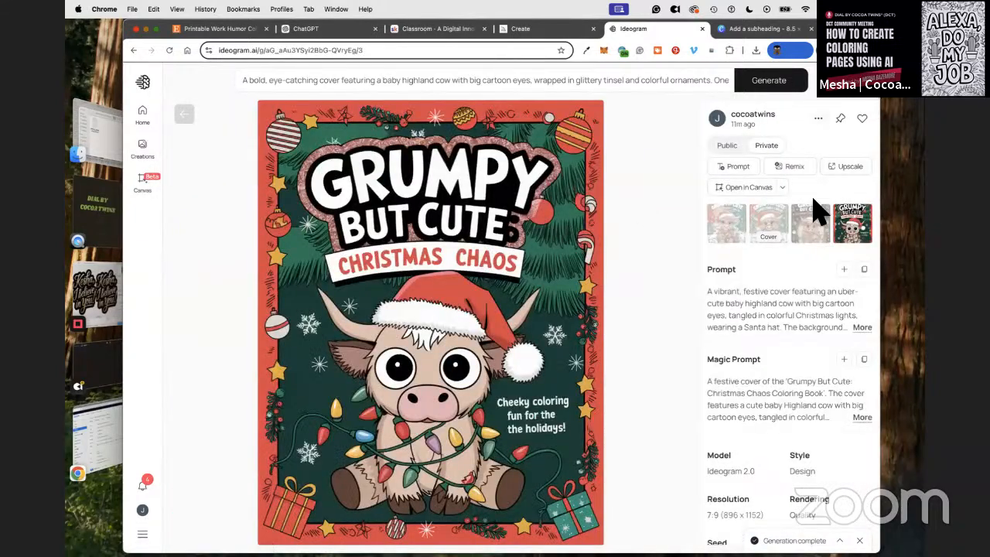
# Step: Switch to the Canva design and replace the page 5 prompt body with the Ideogram prompt for the "Christmas Chaos" cover
pyautogui.click(741, 31)
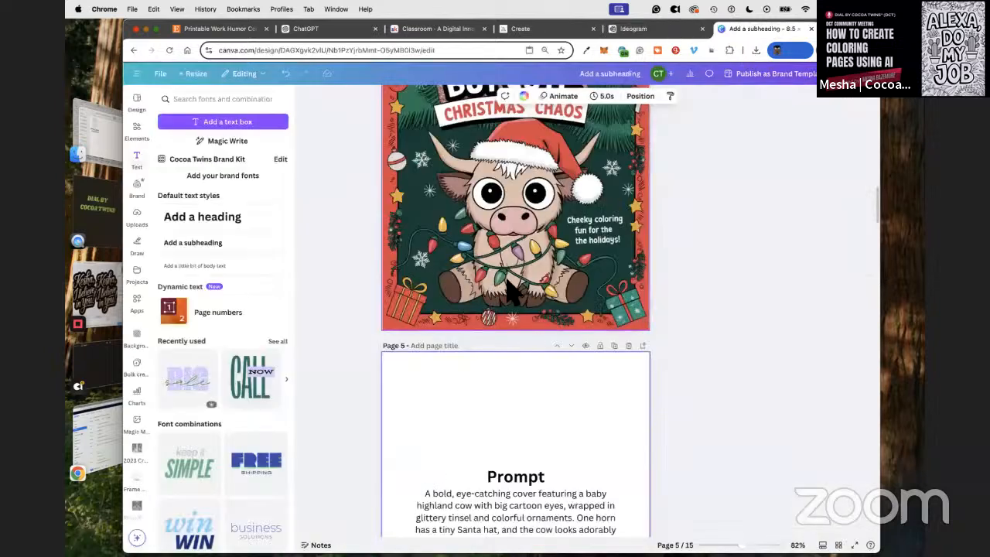
pyautogui.scroll(-3, 510, 291)
pyautogui.click(517, 334)
pyautogui.click(422, 316)
pyautogui.moveTo(424, 311)
pyautogui.mouseDown()
pyautogui.moveTo(586, 354)
pyautogui.moveTo(630, 399)
pyautogui.moveTo(544, 389)
pyautogui.moveTo(422, 315)
pyautogui.mouseUp()
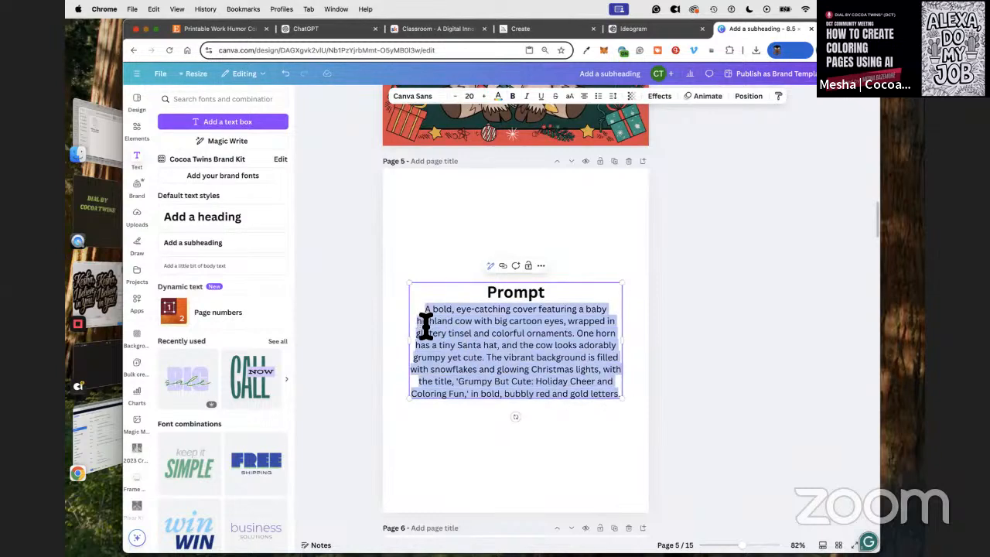
pyautogui.press('BackSpace')
pyautogui.write("A vibrant, festive cover featuring an uber-cute baby highland cow with big cartoon eyes, tangled in colorful Christmas lights, wearing a Santa hat. The background glows with a Christmas tree, snowflakes, and bold red, green, and gold hues. The title, 'Grumpy But Cute: Christmas Chaos Coloring Book,' is in bold, bubbly lettering at the top, with a sparkly subheading: 'Cheeky Coloring Fun for the Holidays!' The edges are framed with doodles of ornaments, stars, and presents to make the design pop.")
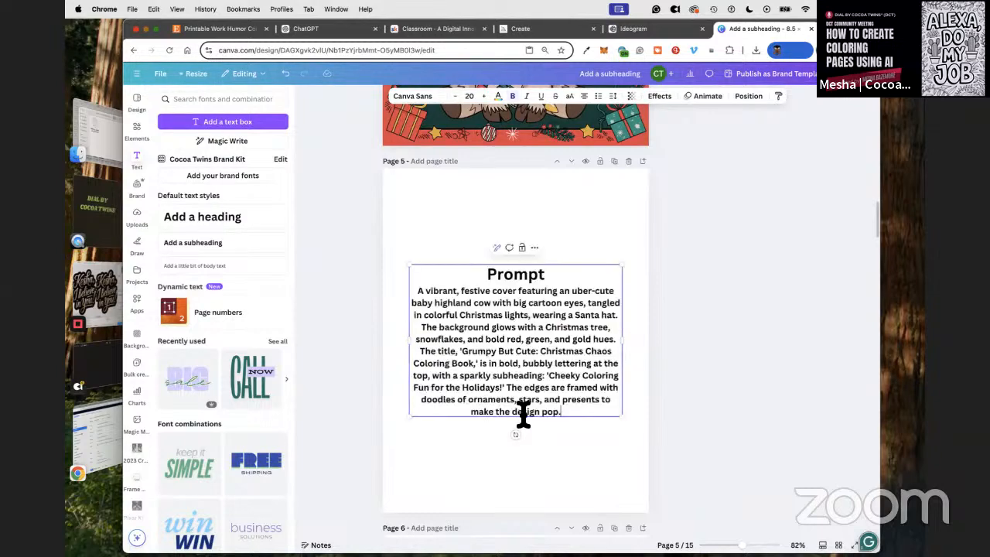
# Step: Remove the bold formatting from the prompt body on page 5
pyautogui.moveTo(566, 410); pyautogui.dragTo(409, 301)
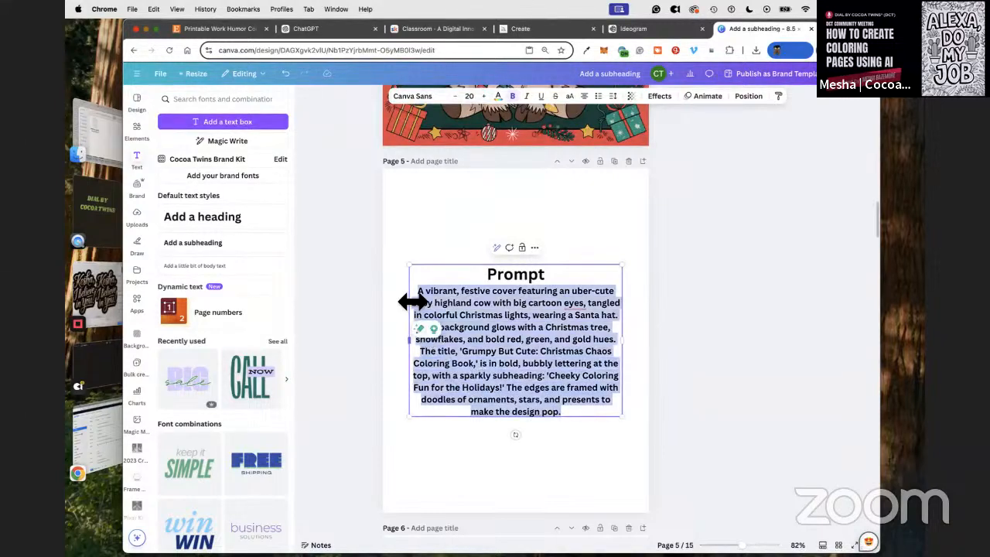
pyautogui.click(513, 96)
pyautogui.click(576, 221)
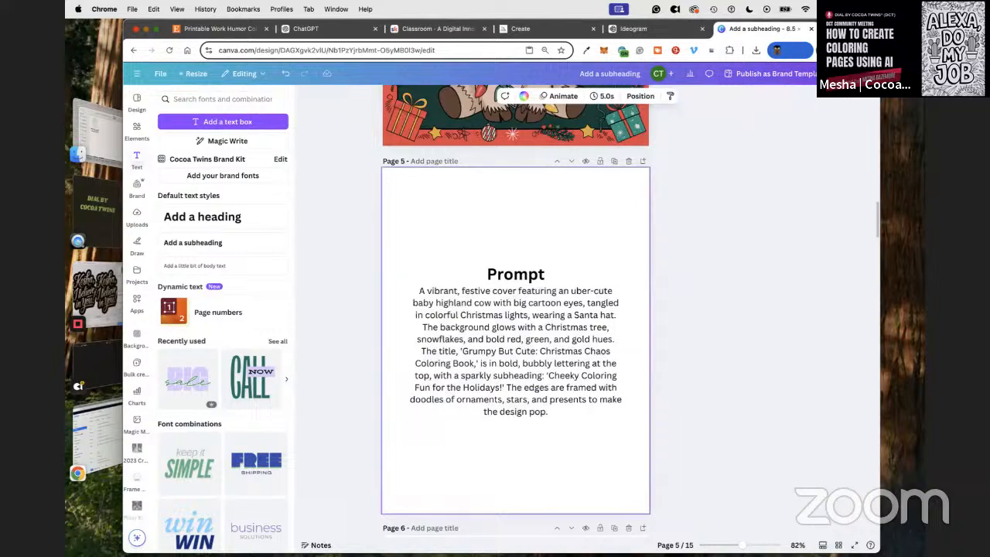
# Step: Duplicate the prompt page 3 and make the copy the first page in place of the blank page 1
pyautogui.click(839, 545)
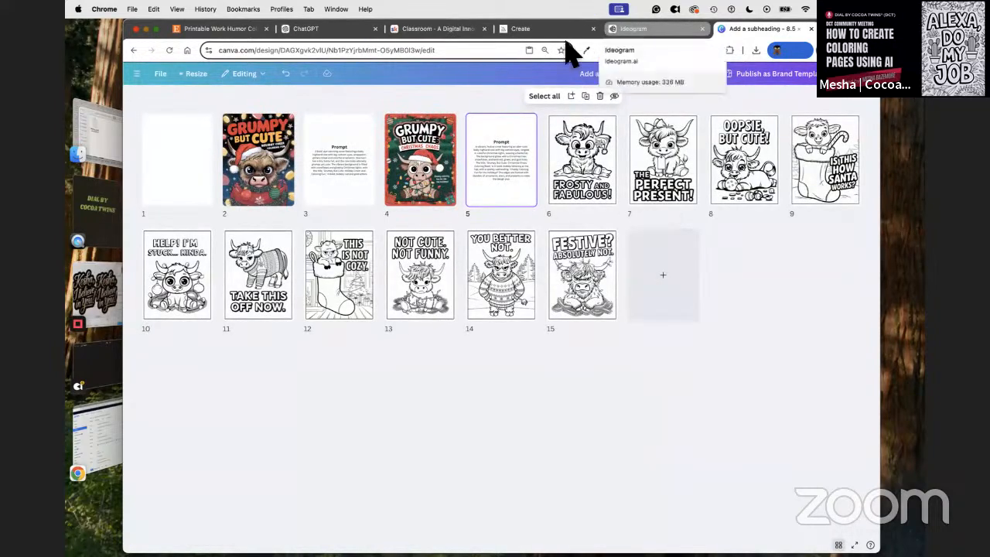
pyautogui.click(352, 166)
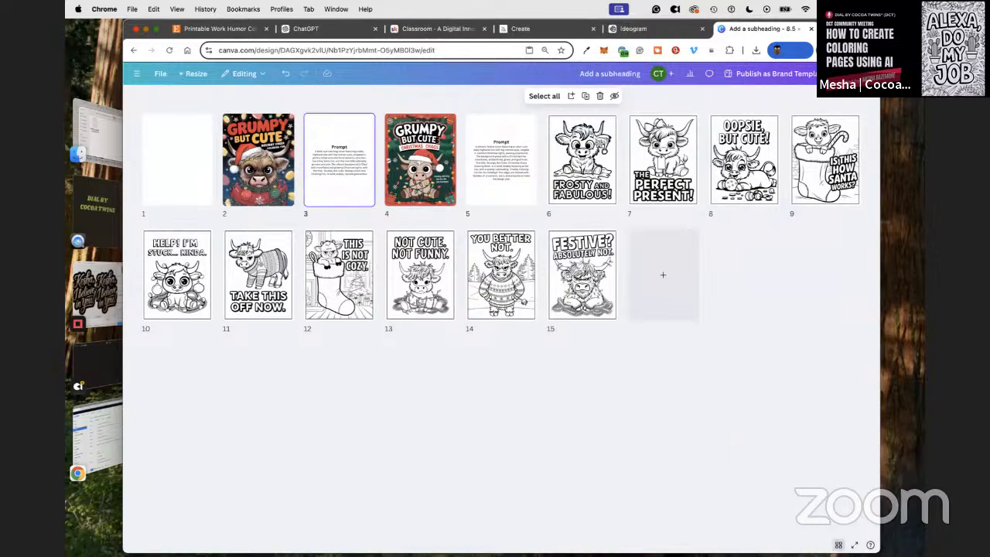
pyautogui.click(838, 546)
pyautogui.click(528, 271)
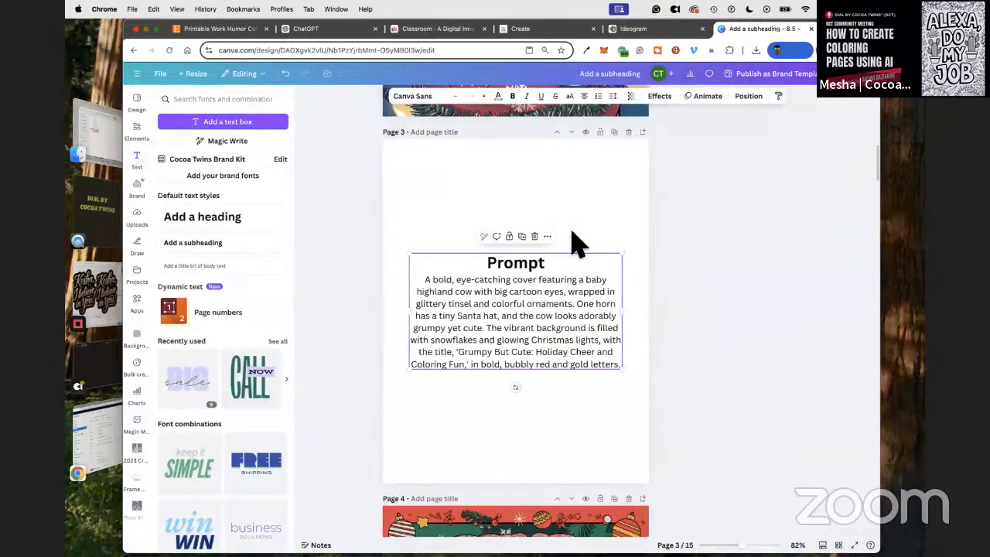
pyautogui.click(614, 132)
pyautogui.click(558, 132)
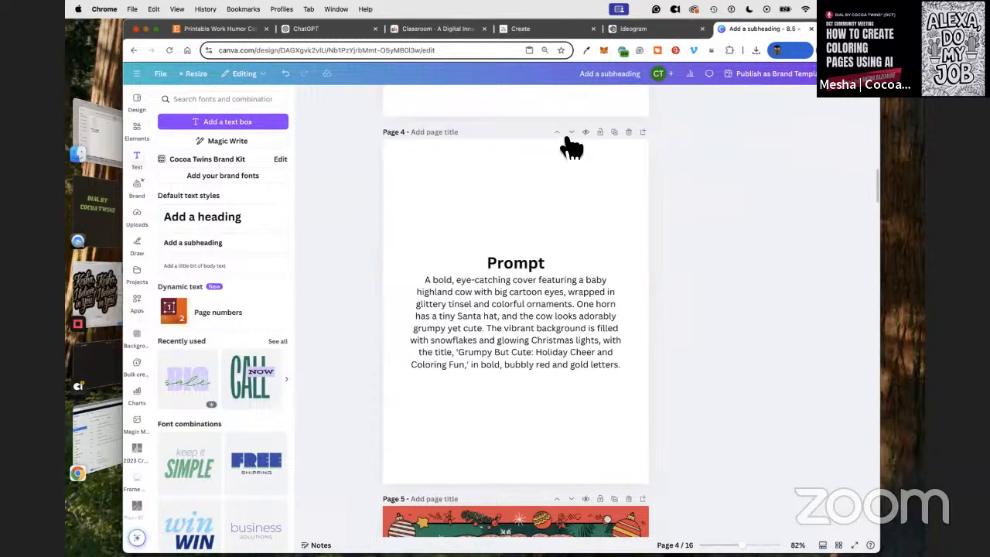
pyautogui.click(559, 137)
pyautogui.scroll(5, 584, 164)
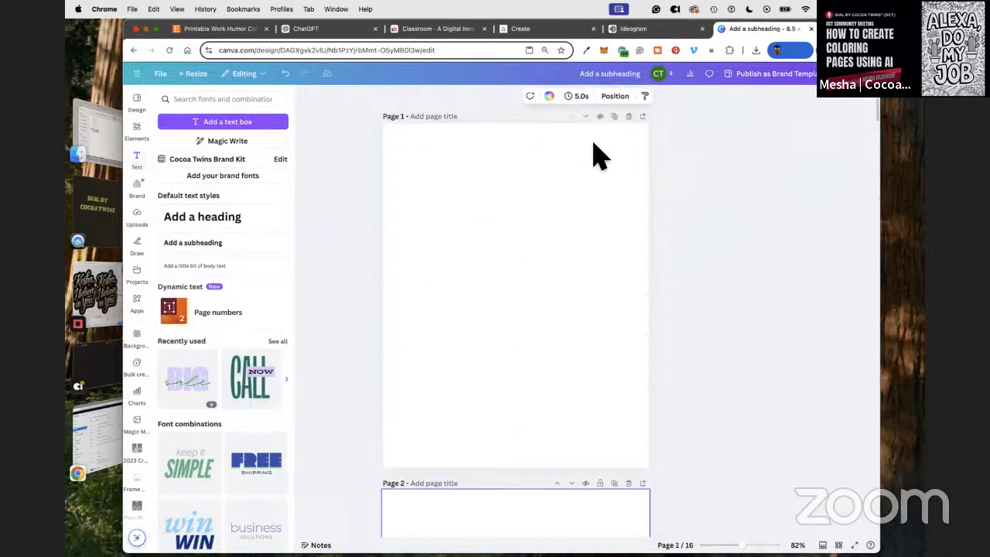
pyautogui.click(628, 116)
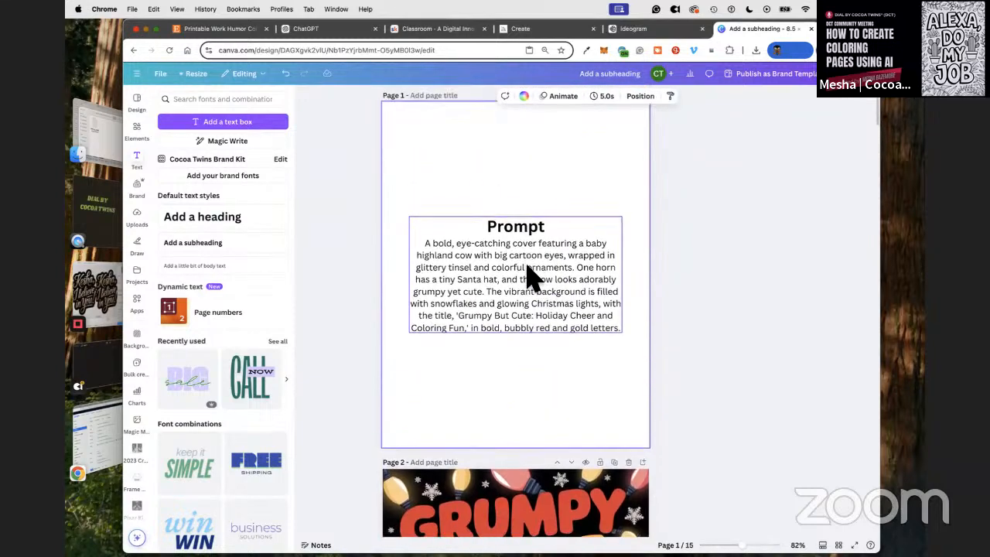
# Step: Move the text box to the upper part of page 1 and set the "Prompt" heading's font size to 20
pyautogui.click(524, 219)
pyautogui.moveTo(523, 220); pyautogui.dragTo(533, 182)
pyautogui.doubleClick(521, 140)
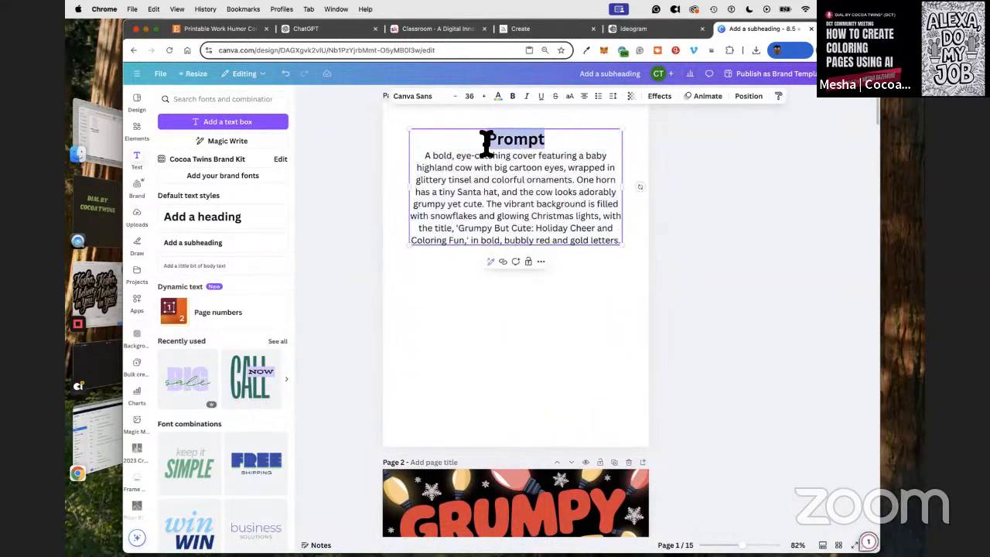
pyautogui.click(470, 96)
pyautogui.write('30')
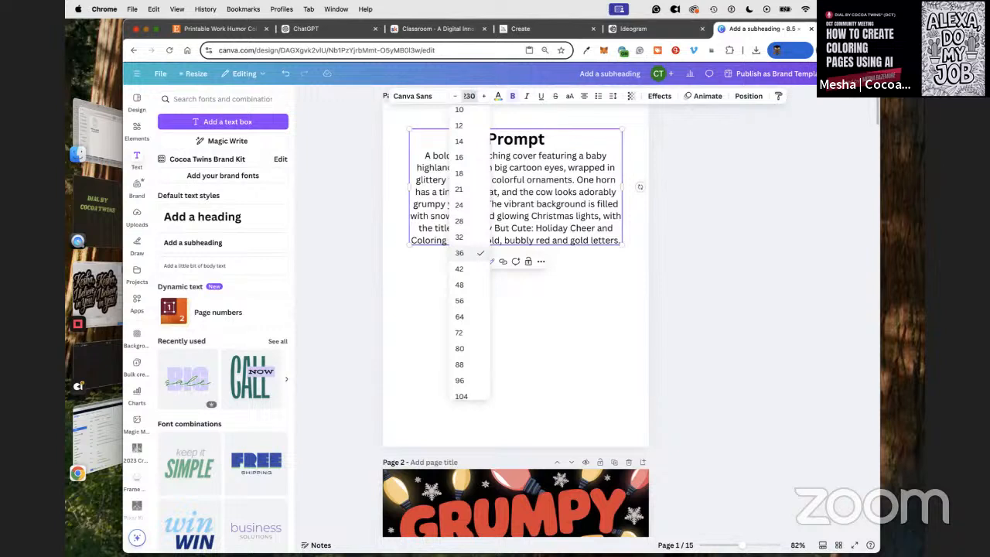
pyautogui.write('0')
pyautogui.press('Return')
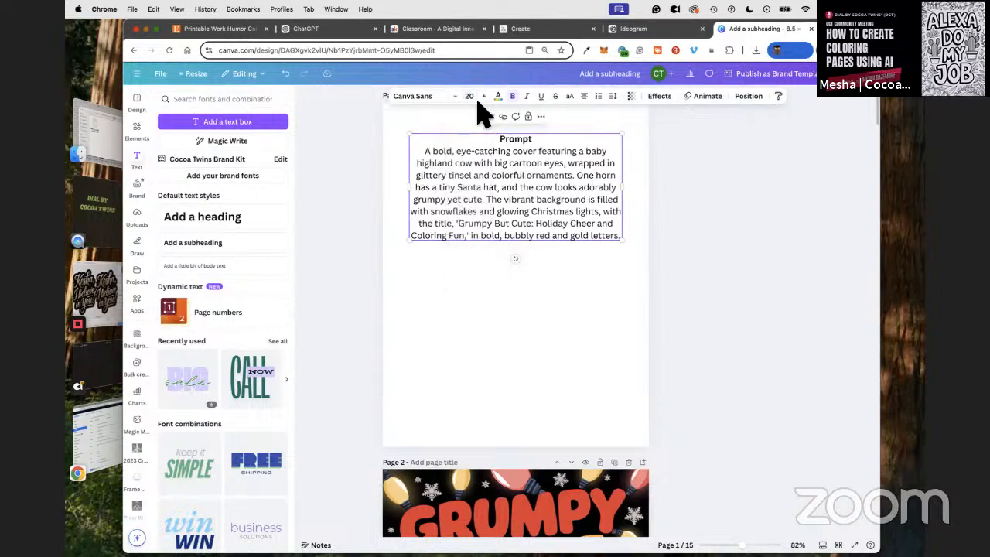
# Step: Set the font size of the body paragraph below the page 1 heading to 12
pyautogui.moveTo(424, 152); pyautogui.dragTo(605, 251)
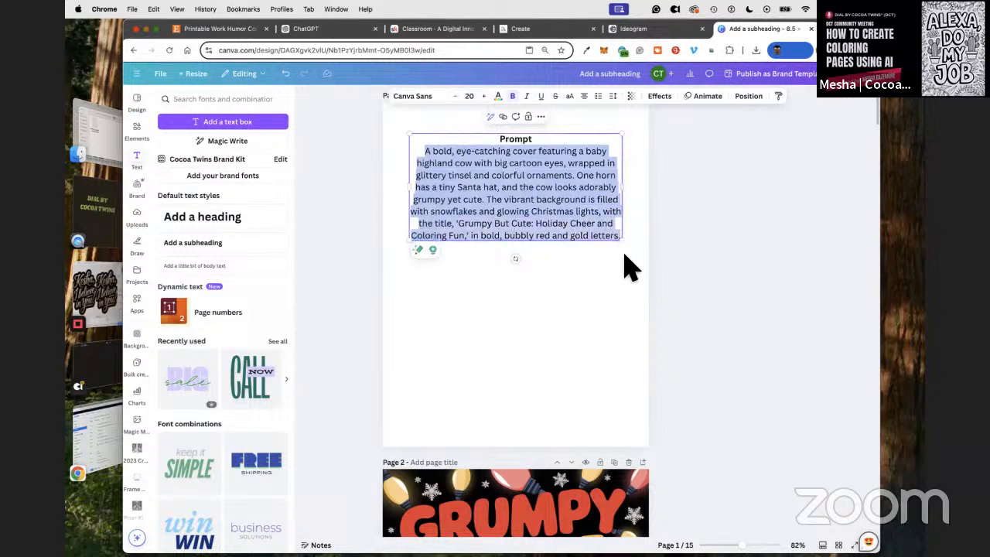
pyautogui.click(474, 95)
pyautogui.write('12')
pyautogui.press('Return')
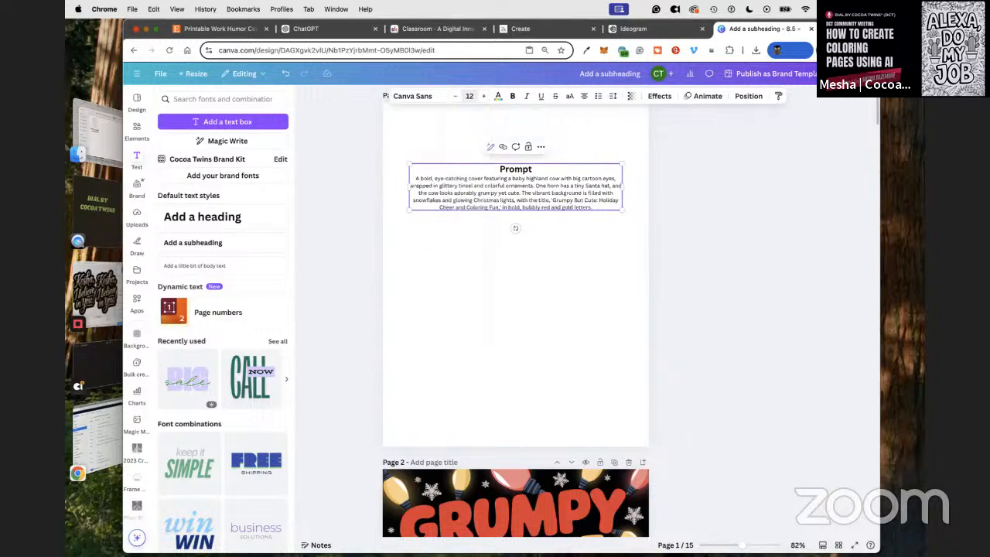
# Step: Left-align the heading and body text on page 1 and raise the text box closer to the page's upper edge
pyautogui.click(612, 97)
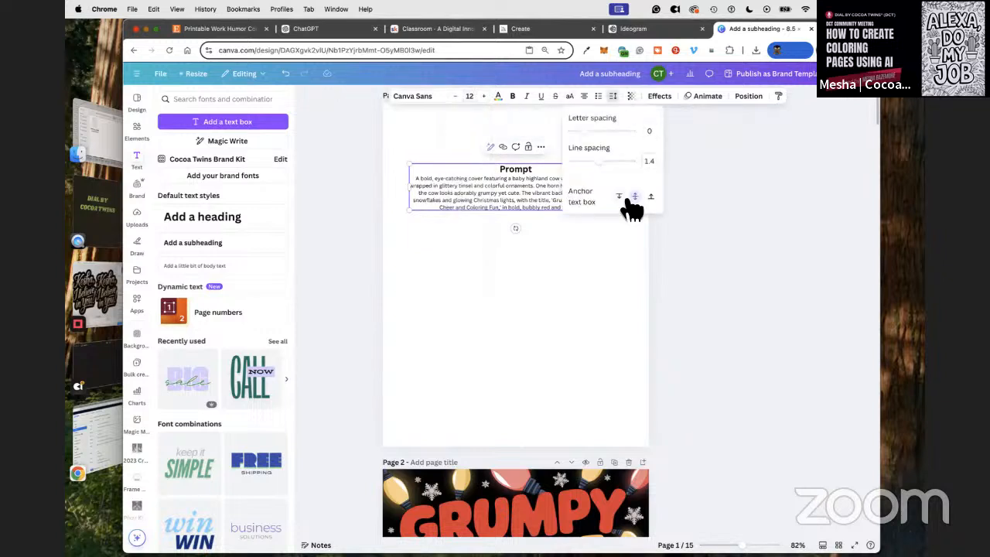
pyautogui.click(586, 96)
pyautogui.click(554, 260)
pyautogui.moveTo(513, 193); pyautogui.dragTo(510, 154)
pyautogui.doubleClick(541, 135)
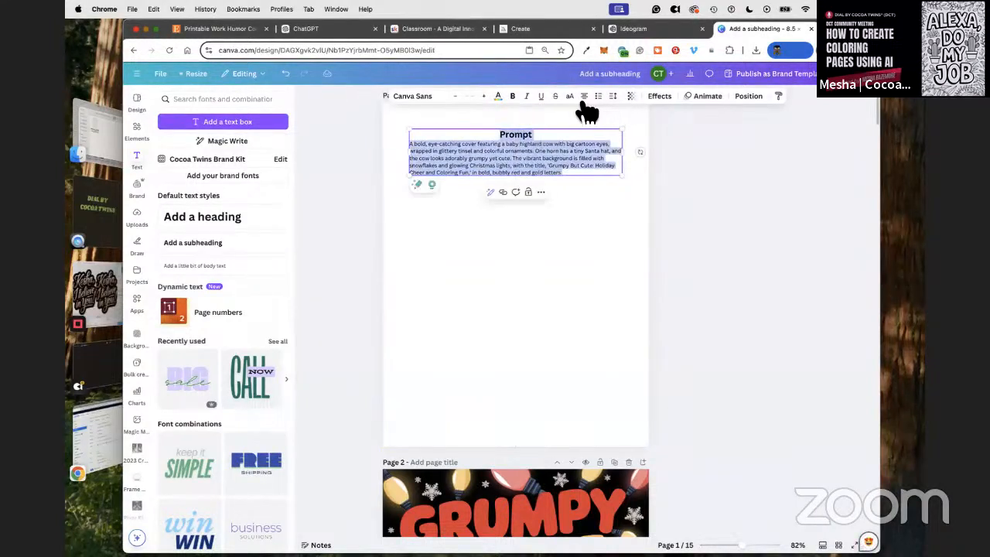
pyautogui.click(584, 96)
pyautogui.click(586, 101)
pyautogui.click(585, 100)
pyautogui.click(586, 101)
pyautogui.click(585, 101)
pyautogui.click(586, 100)
pyautogui.click(585, 101)
pyautogui.press('Escape')
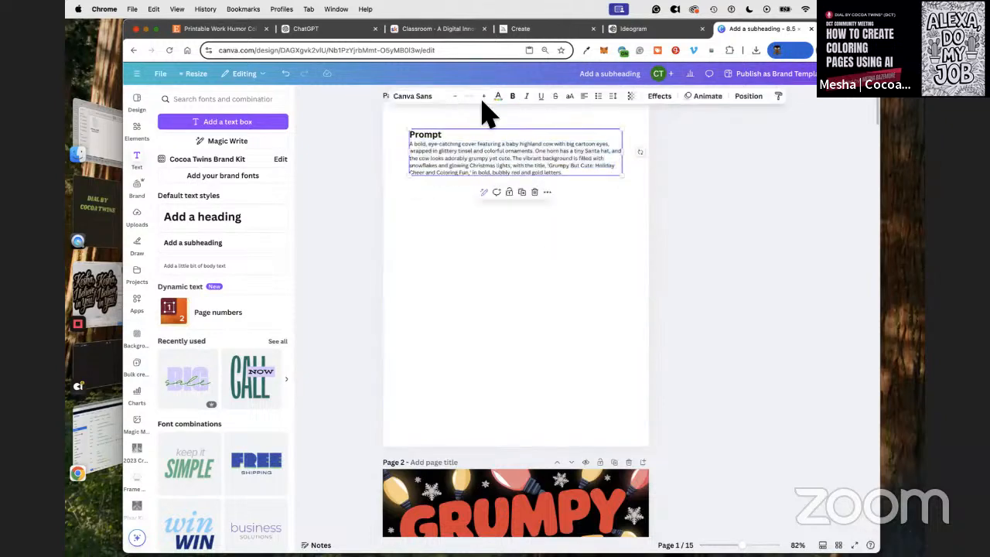
# Step: Copy the "Thank You for Purchasing" heading from the Ai Prompt Guide in ChatGPT
pyautogui.moveTo(743, 545); pyautogui.dragTo(752, 546)
pyautogui.scroll(3, 645, 421)
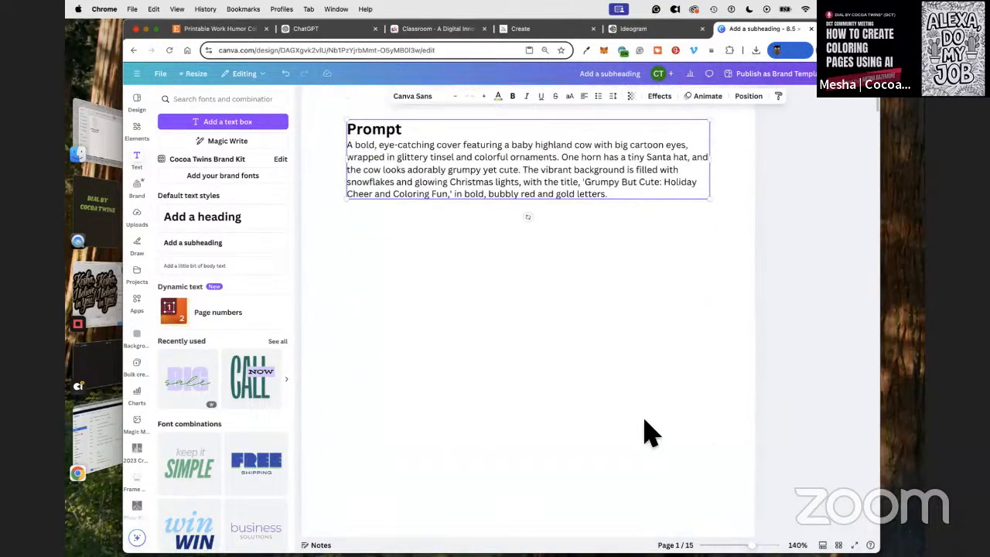
pyautogui.click(308, 31)
pyautogui.scroll(-10, 531, 221)
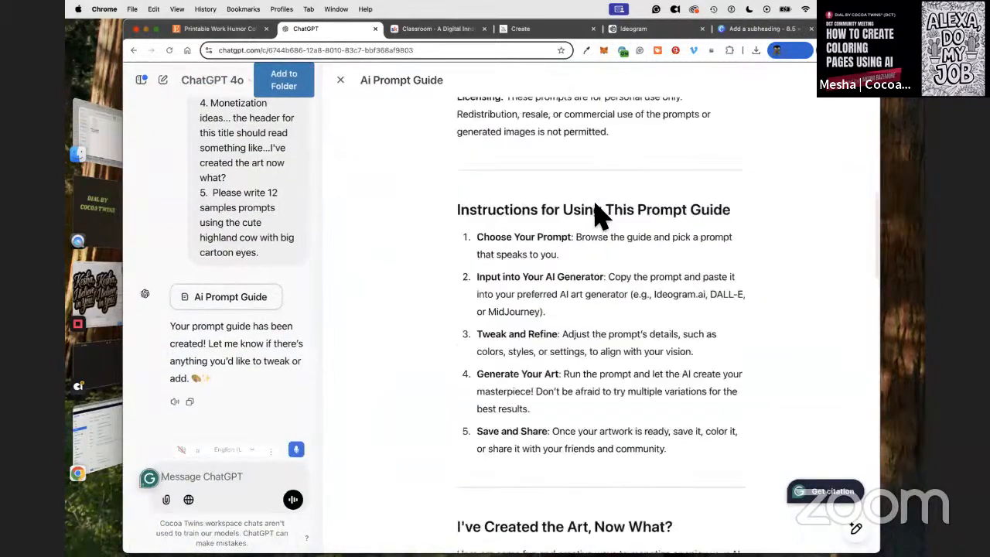
pyautogui.scroll(3, 580, 232)
pyautogui.scroll(-1, 542, 237)
pyautogui.click(470, 294)
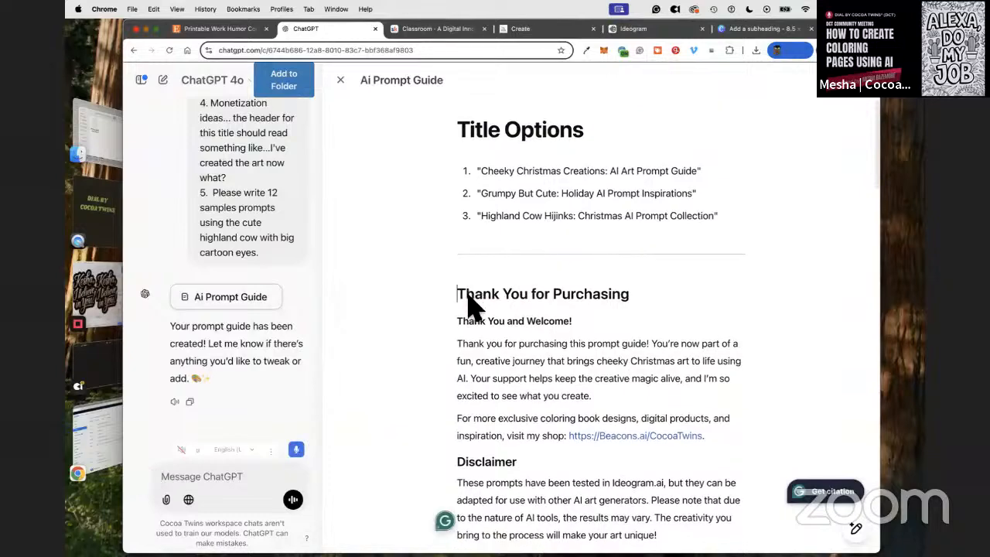
pyautogui.moveTo(464, 289)
pyautogui.mouseDown()
pyautogui.moveTo(634, 293)
pyautogui.moveTo(482, 301)
pyautogui.moveTo(457, 291)
pyautogui.mouseUp()
pyautogui.press('super+c')
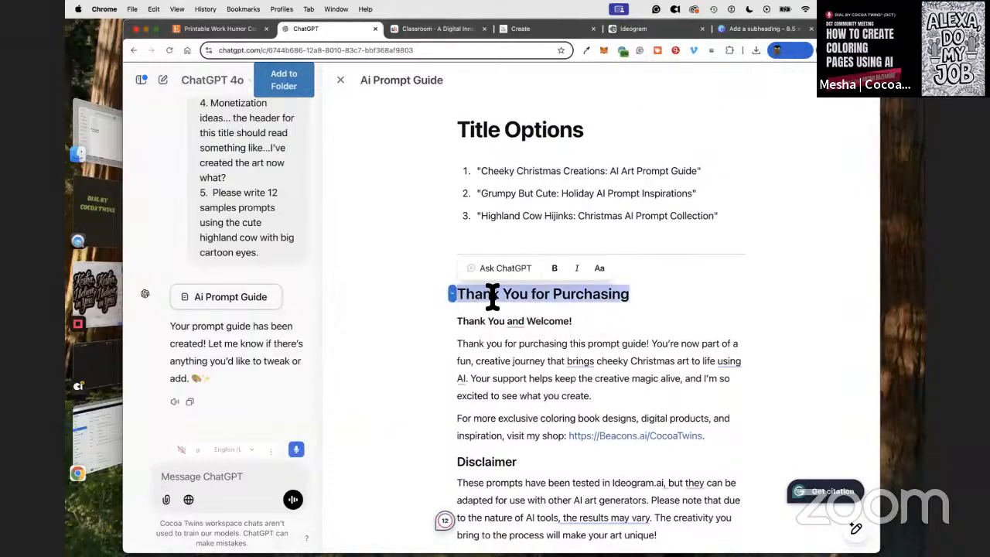
# Step: Place the Canva tab beside ChatGPT and replace the page 1 heading "Prompt" with "Thank You for Purchasing"
pyautogui.moveTo(764, 29); pyautogui.dragTo(434, 31)
pyautogui.doubleClick(413, 181)
pyautogui.moveTo(413, 181); pyautogui.dragTo(347, 178)
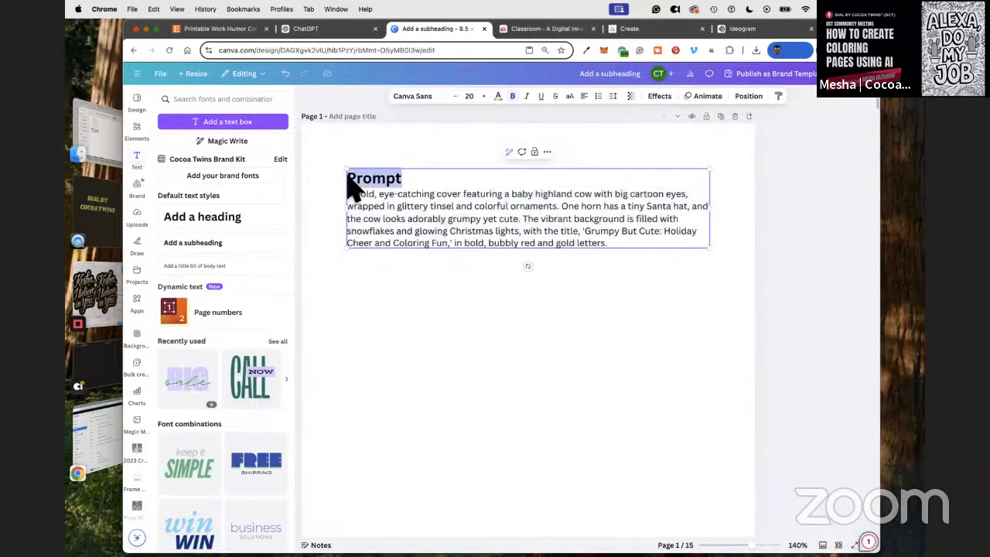
pyautogui.press('super+v')
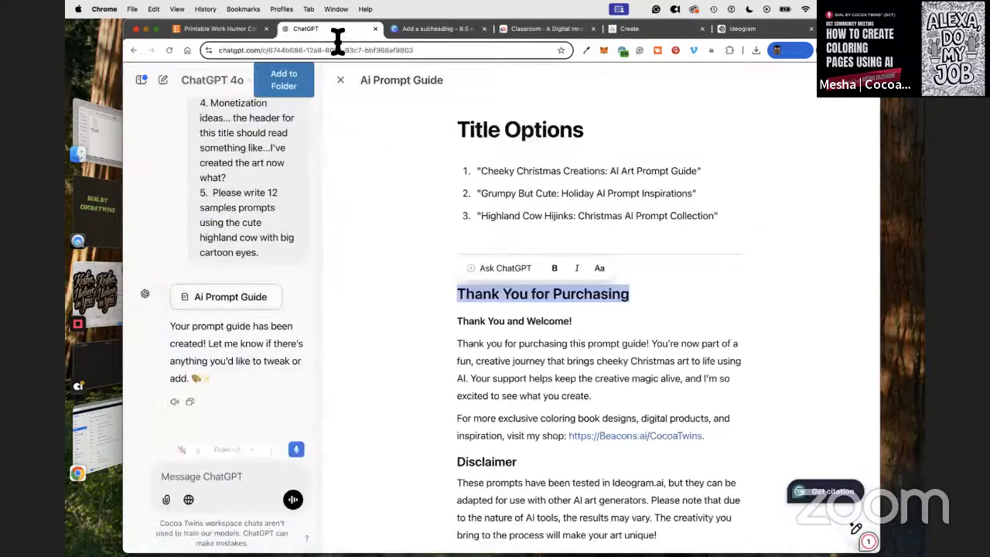
# Step: In the ChatGPT guide, select and copy the text from "Thank You and Welcome!" through the Disclaimer's Licensing paragraph
pyautogui.click(336, 36)
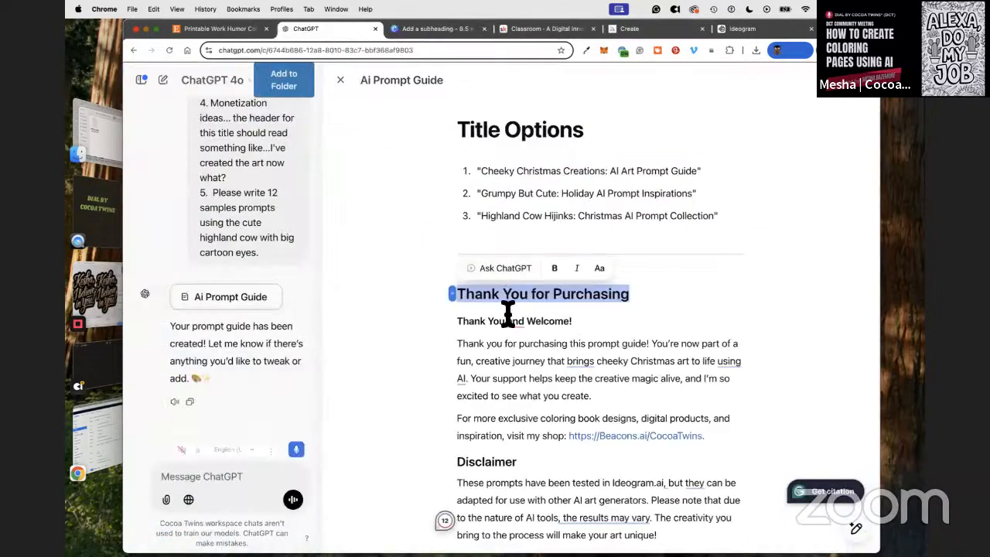
pyautogui.click(456, 324)
pyautogui.moveTo(464, 319); pyautogui.dragTo(639, 436)
pyautogui.scroll(-4, 706, 339)
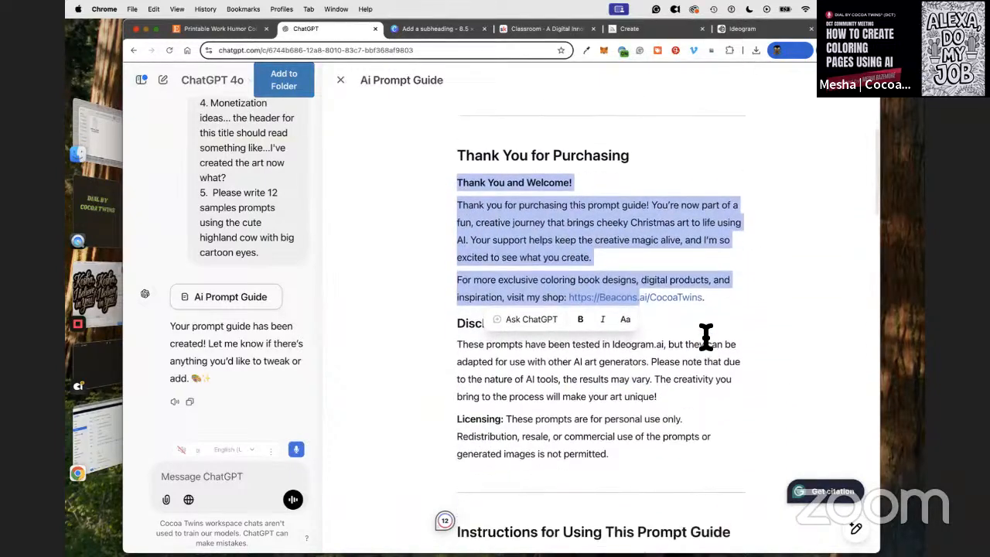
pyautogui.keyDown('shift'); pyautogui.click(637, 283); pyautogui.keyUp('shift')
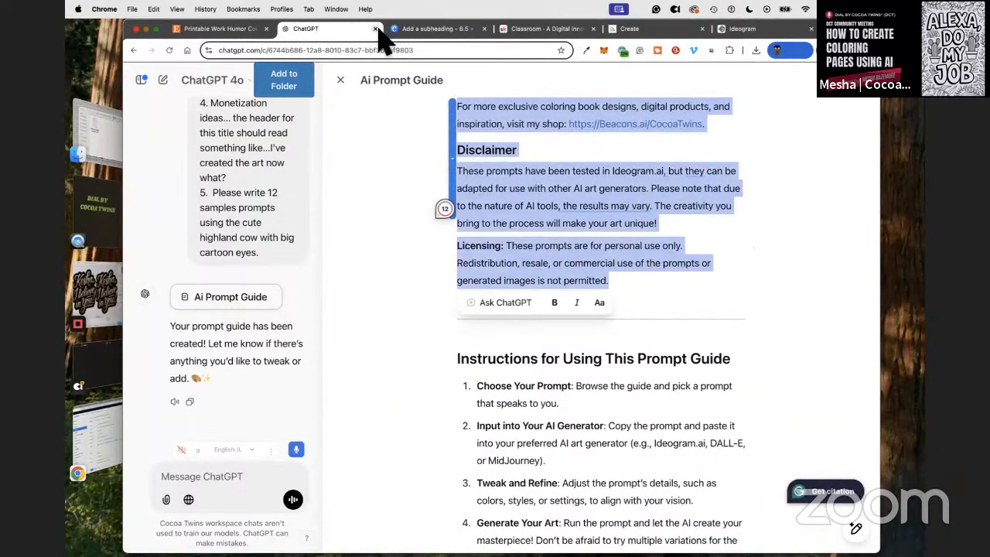
# Step: Return to Canva and replace the page 1 body paragraph with the copied welcome, disclaimer and licensing text
pyautogui.click(410, 31)
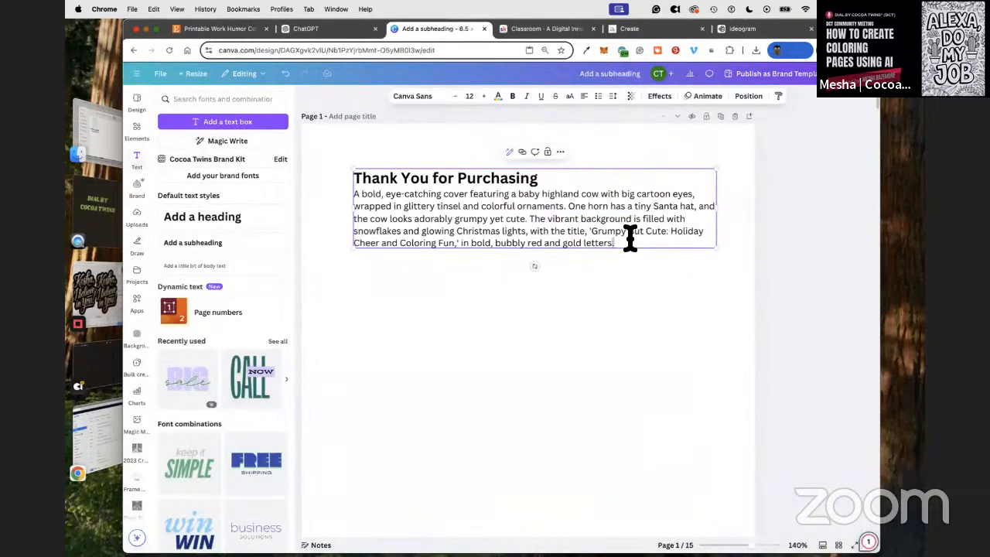
pyautogui.moveTo(633, 243); pyautogui.dragTo(362, 198)
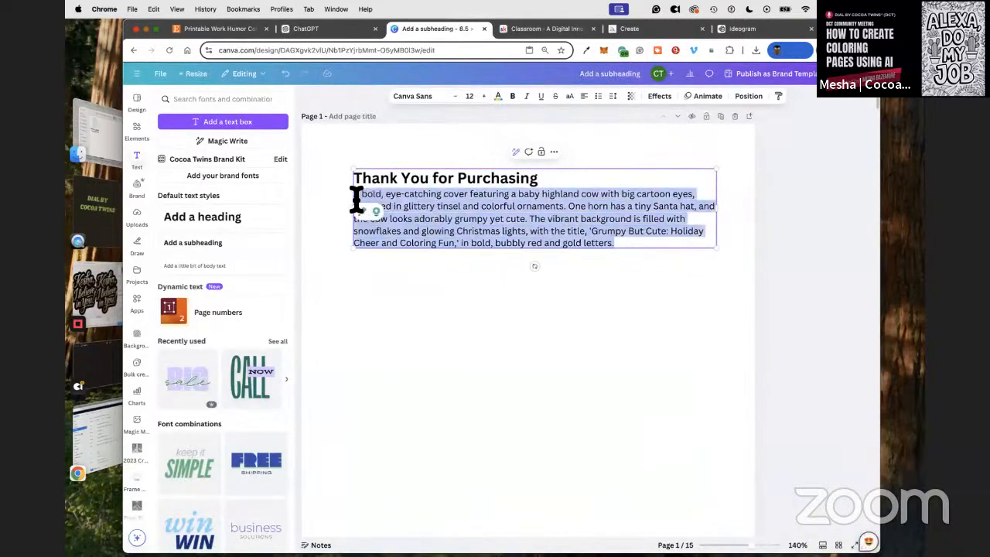
pyautogui.write("Thank You and Welcome! Thank you for purchasing this prompt guide! You're now part of a fun, creative journey that brings cheeky Christmas art to life using AI. Your support helps keep the creative magic alive, and I'm so excited to see what you create. For more exclusive coloring book designs, digital products, and inspiration, visit my shop: https://Beacons.ai/CocoaTwins. Disclaimer These prompts have been tested in Ideogram.ai, but they can be adapted for use with other AI art generators. Please note that due to the nature of AI tools, the results may vary. The creativity you bring to the process will make your art unique! Licensing: These prompts are for personal use only. Redistribution, resale, or commercial use of the prompts or generated images is not permitted.")
# Step: Insert a blank line after "Thank You and Welcome!" and another before "Disclaimer"
pyautogui.press('Return')
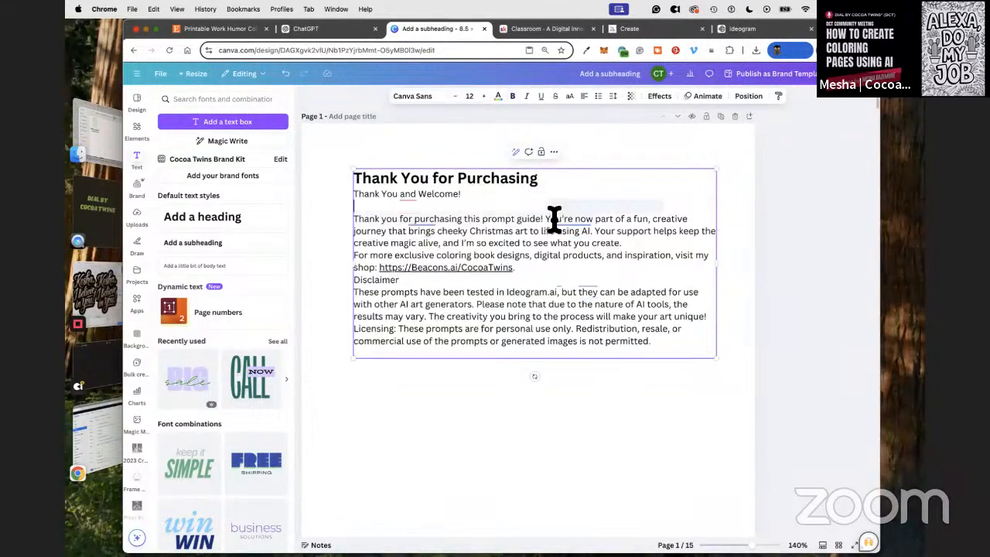
pyautogui.click(564, 267)
pyautogui.press('Return')
# Step: Make the "Disclaimer" and "Thank You and Welcome!" lines bold
pyautogui.moveTo(437, 294); pyautogui.dragTo(357, 298)
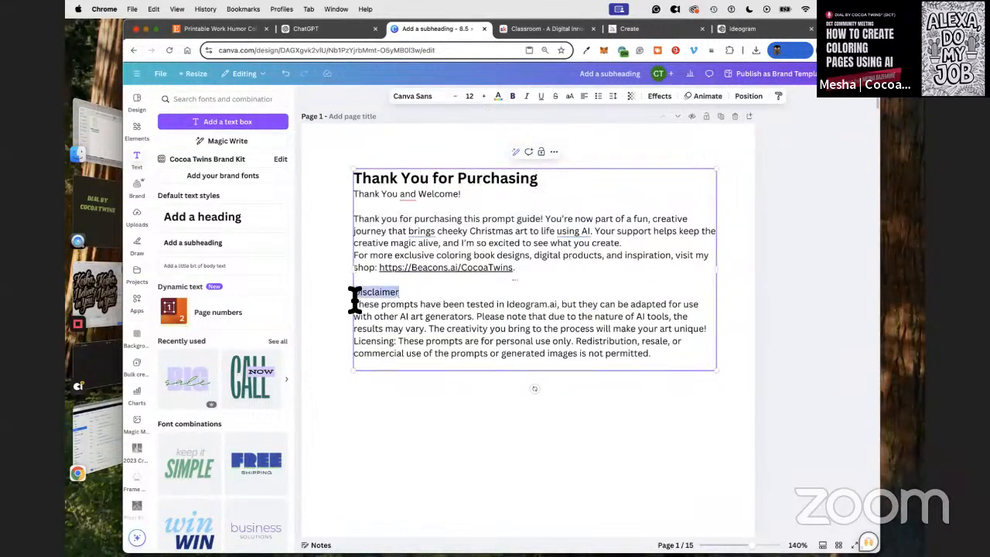
pyautogui.click(512, 96)
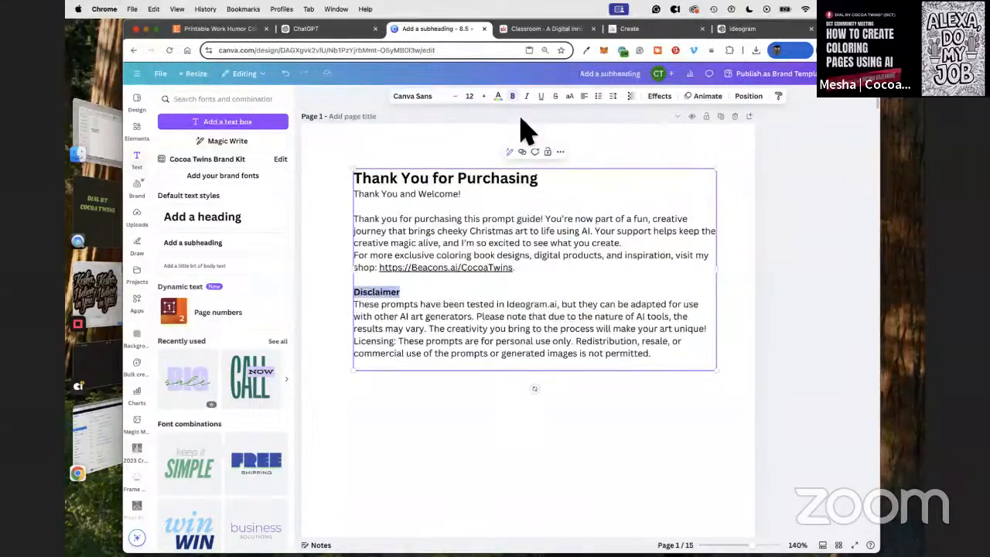
pyautogui.click(496, 267)
pyautogui.press('Escape')
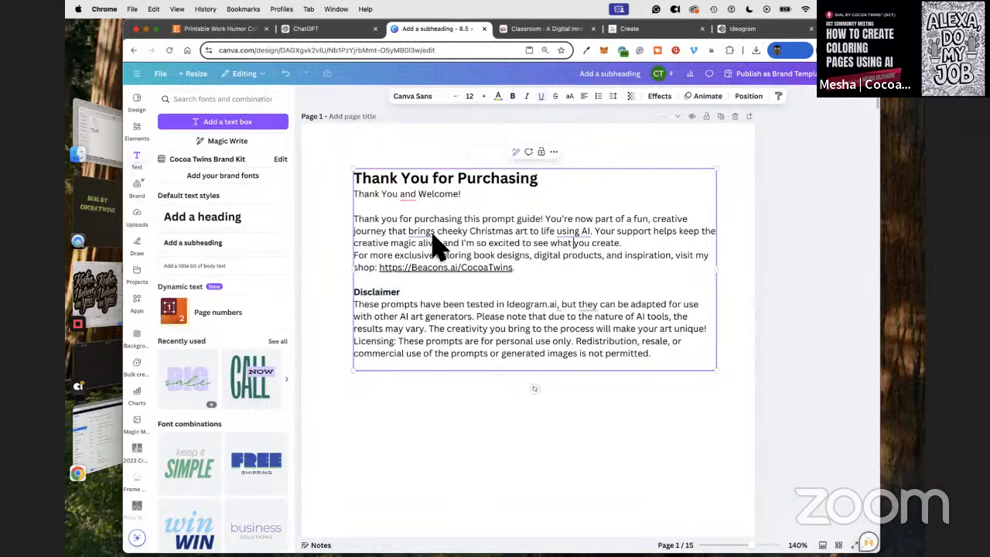
pyautogui.moveTo(462, 195); pyautogui.dragTo(358, 195)
pyautogui.click(512, 96)
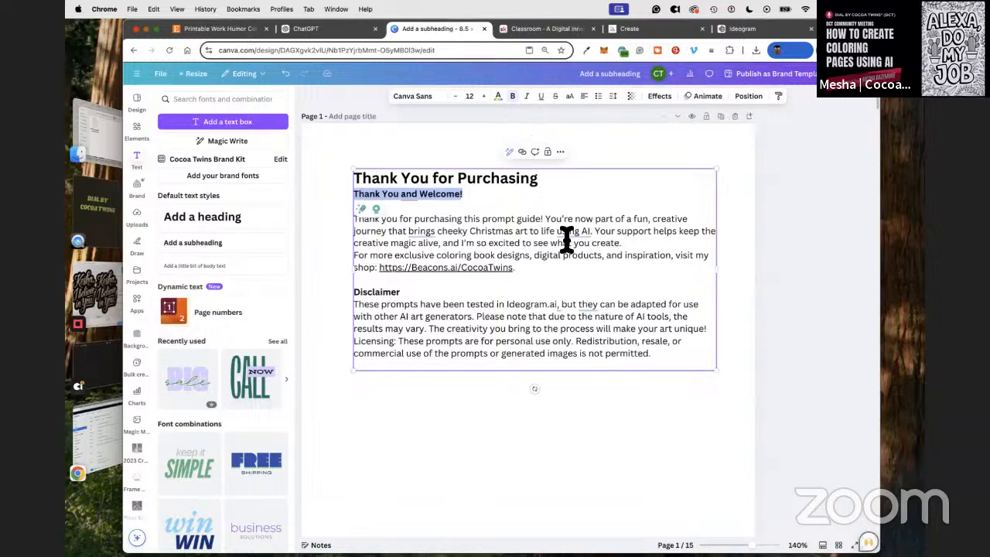
# Step: Accept the suggested rewording of the welcome paragraph's journey sentence to "uses AI to bring cheeky Christmas art to life"
pyautogui.click(646, 284)
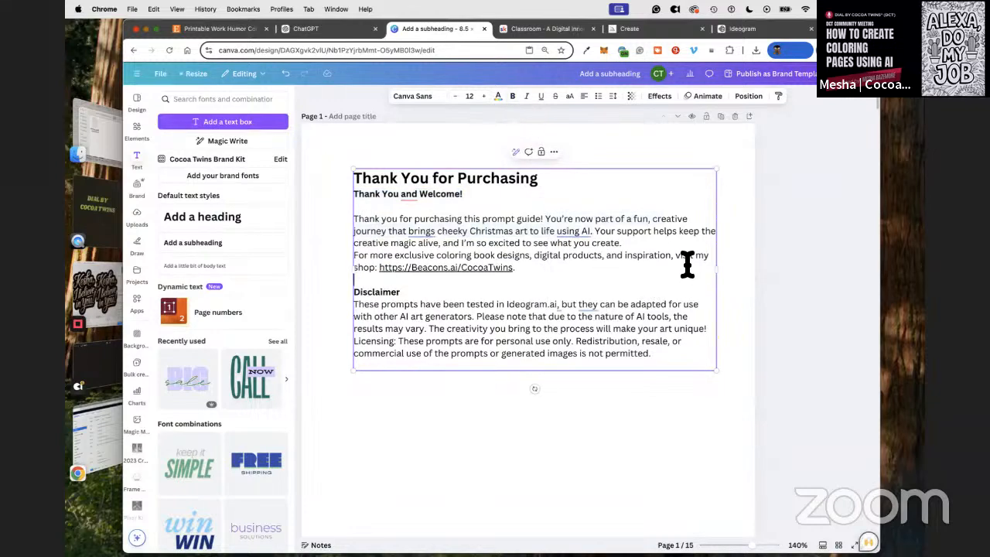
pyautogui.moveTo(418, 241)
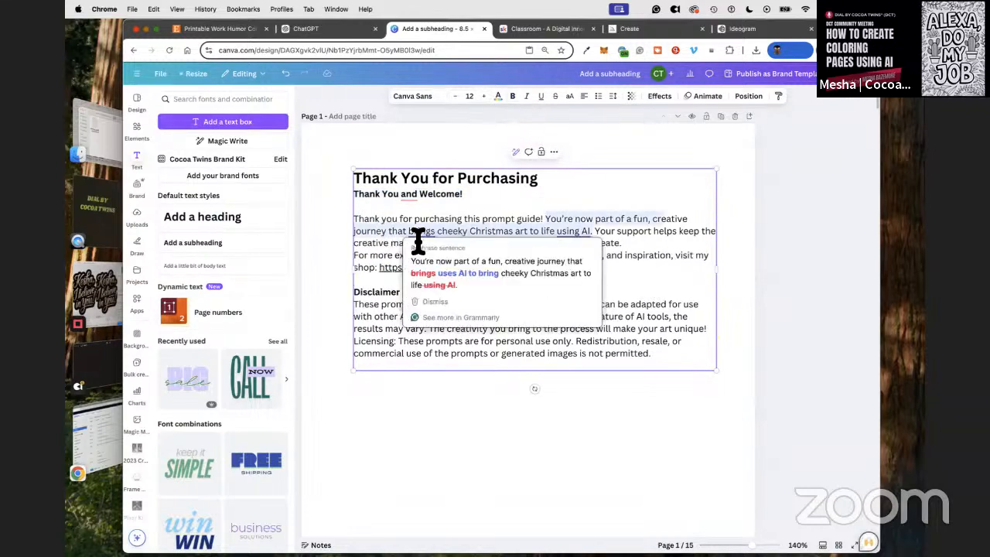
pyautogui.click(459, 273)
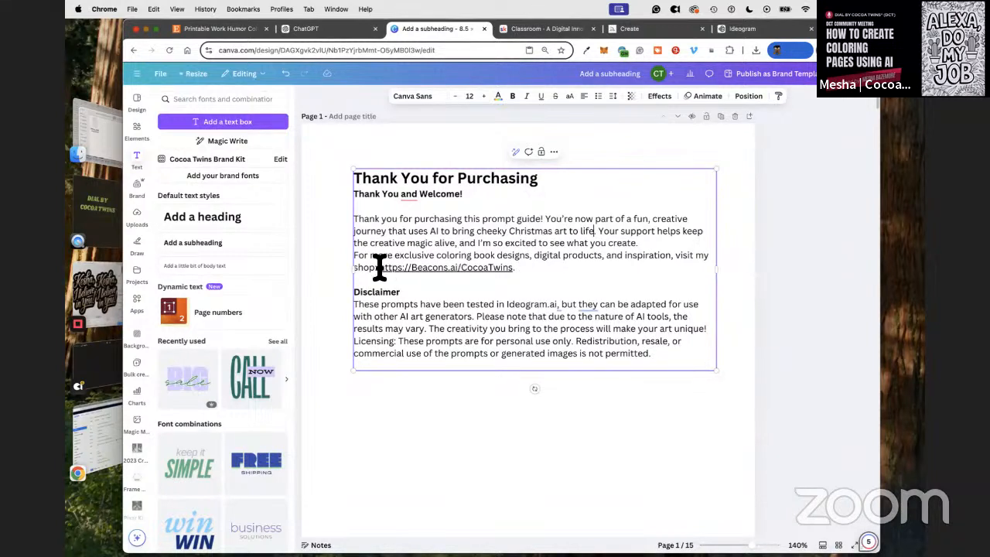
# Step: Insert a blank line before "For more exclusive coloring book designs" and make that sentence bold through "visit my shop:"
pyautogui.press('Return')
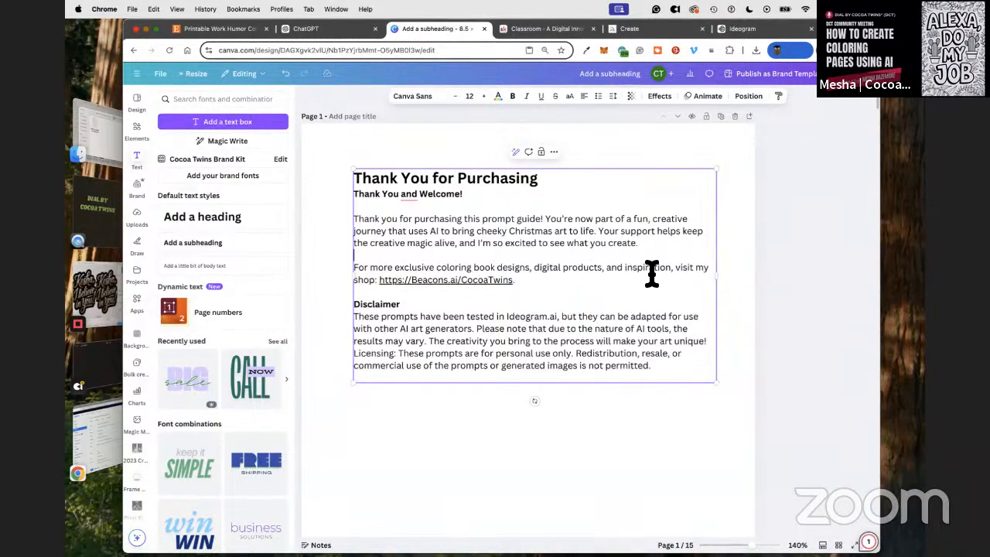
pyautogui.moveTo(382, 282); pyautogui.dragTo(489, 281)
pyautogui.moveTo(379, 280); pyautogui.dragTo(359, 274)
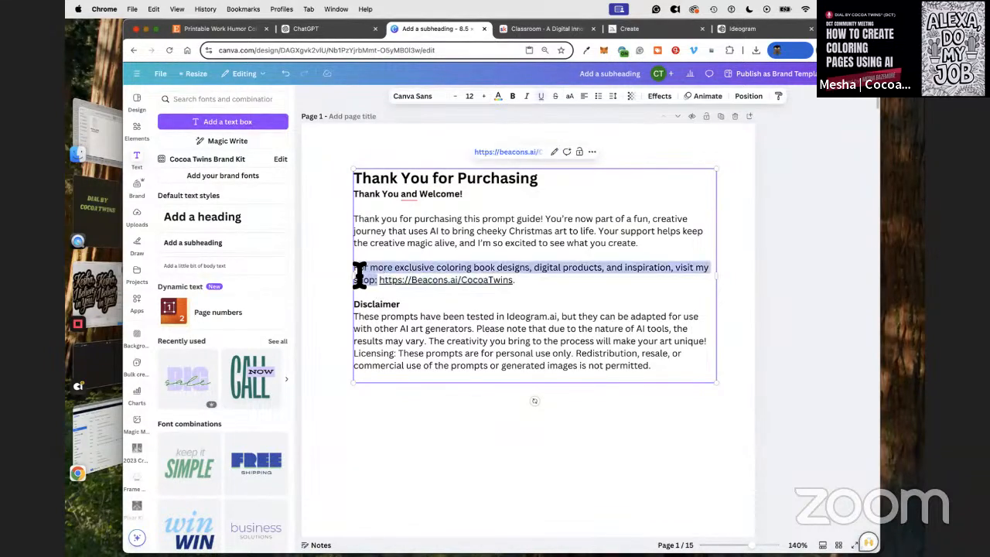
pyautogui.click(512, 96)
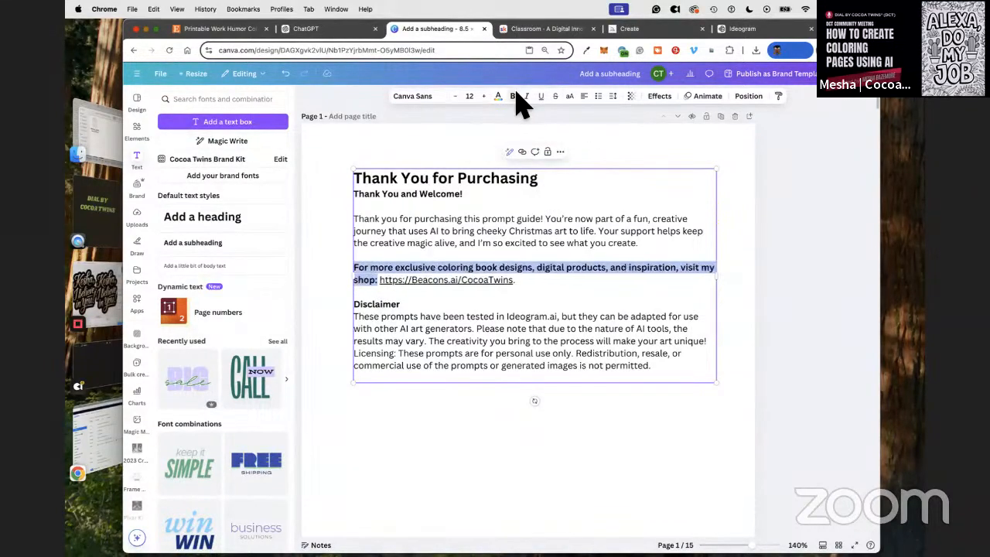
# Step: Open the Beacons.ai/CocoaTwins shop link to check where it leads, and return to the Canva page
pyautogui.click(475, 283)
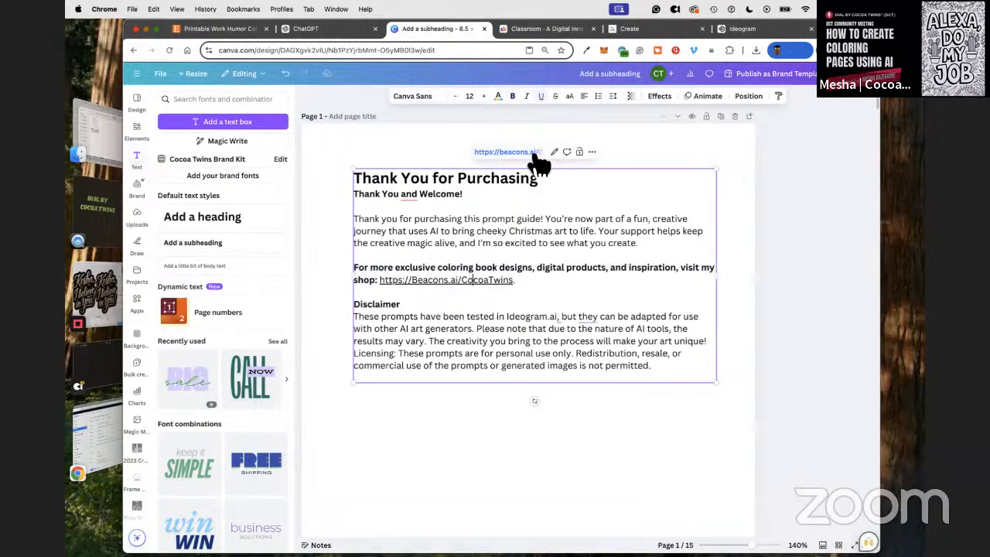
pyautogui.click(538, 155)
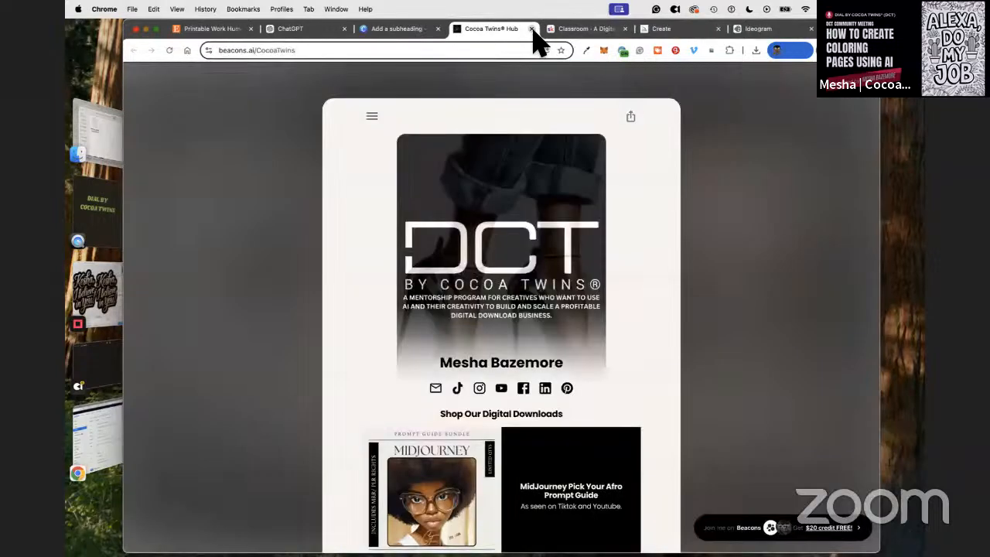
pyautogui.click(532, 29)
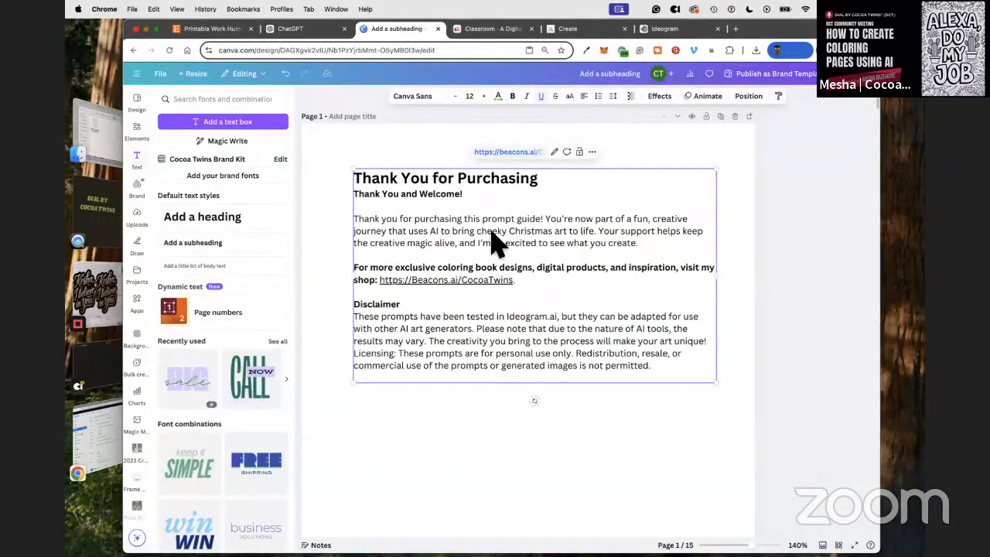
pyautogui.click(382, 357)
pyautogui.press('BackSpace')
pyautogui.moveTo(524, 309); pyautogui.dragTo(558, 313)
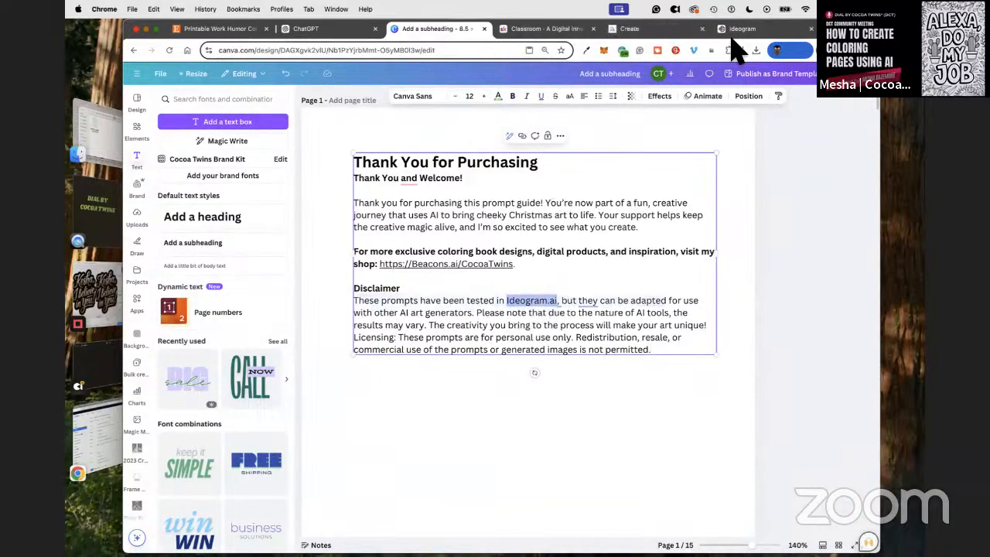
pyautogui.click(733, 31)
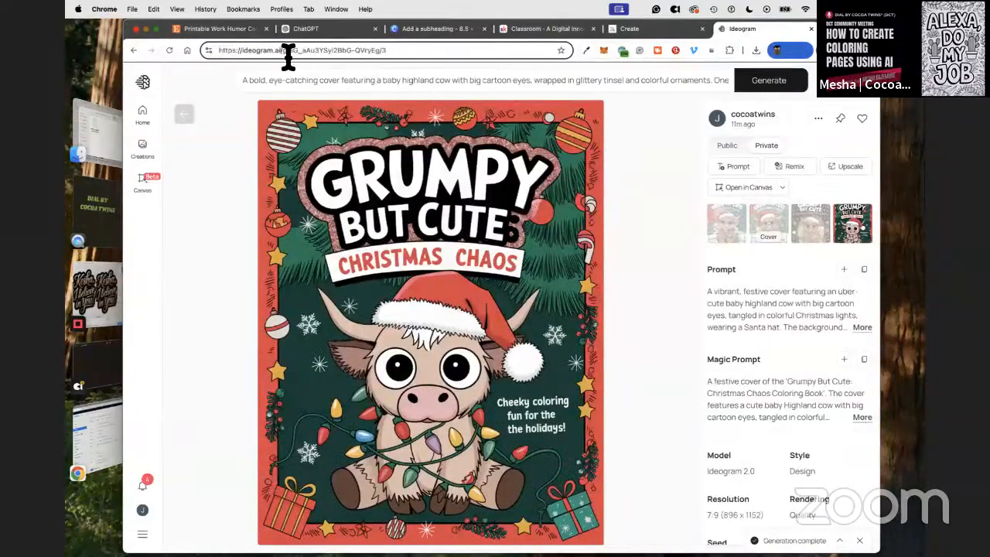
pyautogui.moveTo(282, 54); pyautogui.dragTo(218, 57)
pyautogui.rightClick(217, 51)
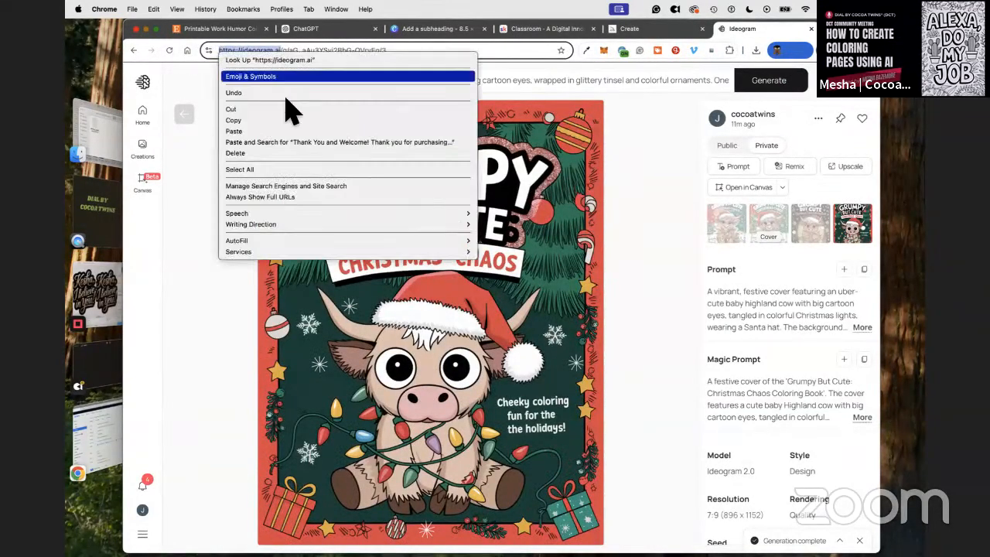
pyautogui.click(278, 118)
pyautogui.click(433, 28)
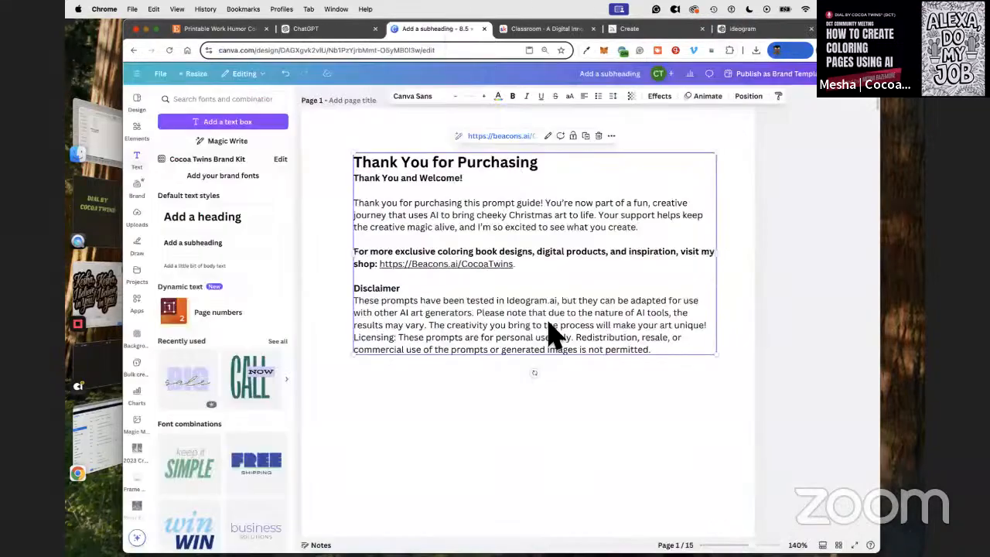
pyautogui.moveTo(543, 303)
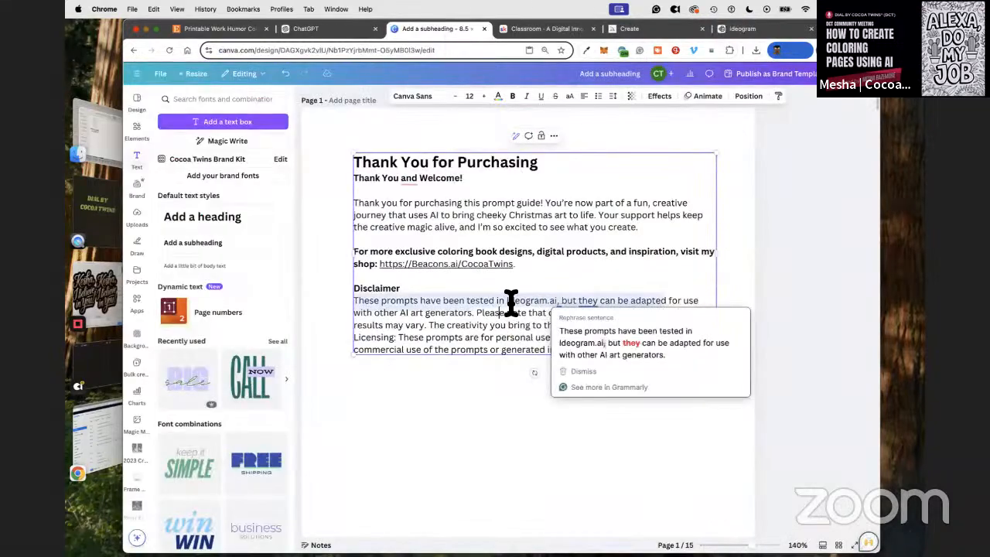
pyautogui.moveTo(507, 302); pyautogui.dragTo(554, 306)
pyautogui.rightClick(552, 304)
pyautogui.click(580, 342)
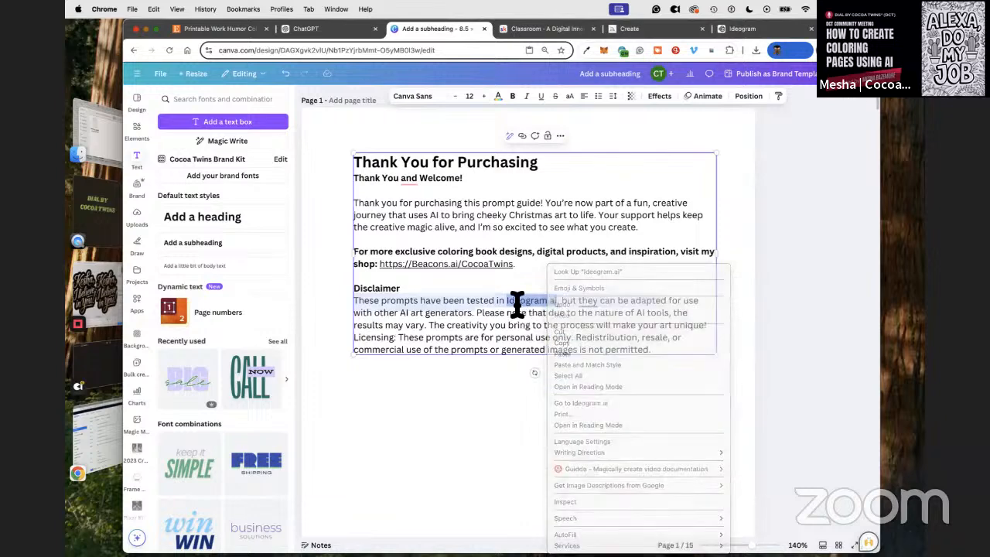
pyautogui.rightClick(521, 303)
pyautogui.click(533, 317)
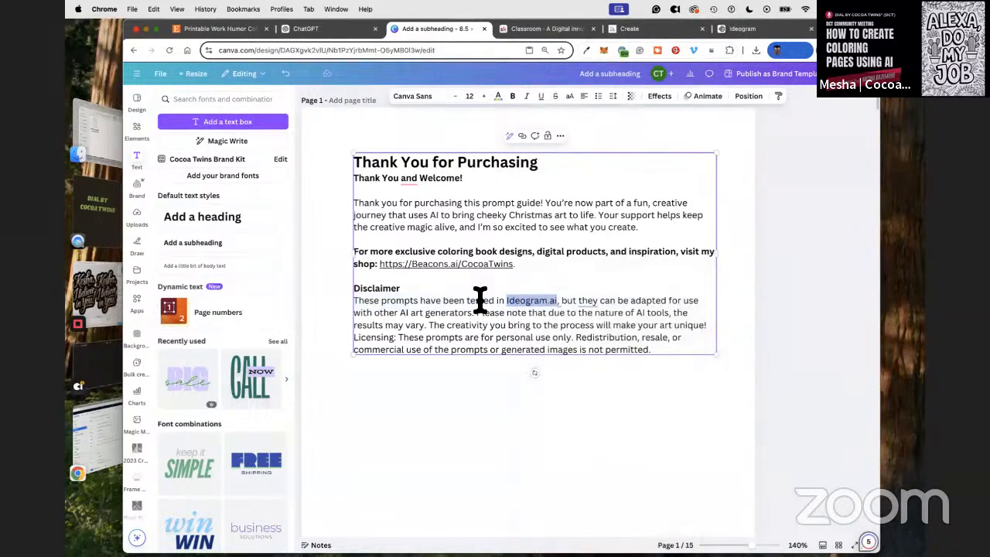
pyautogui.click(515, 307)
pyautogui.moveTo(507, 302); pyautogui.dragTo(560, 304)
pyautogui.rightClick(551, 307)
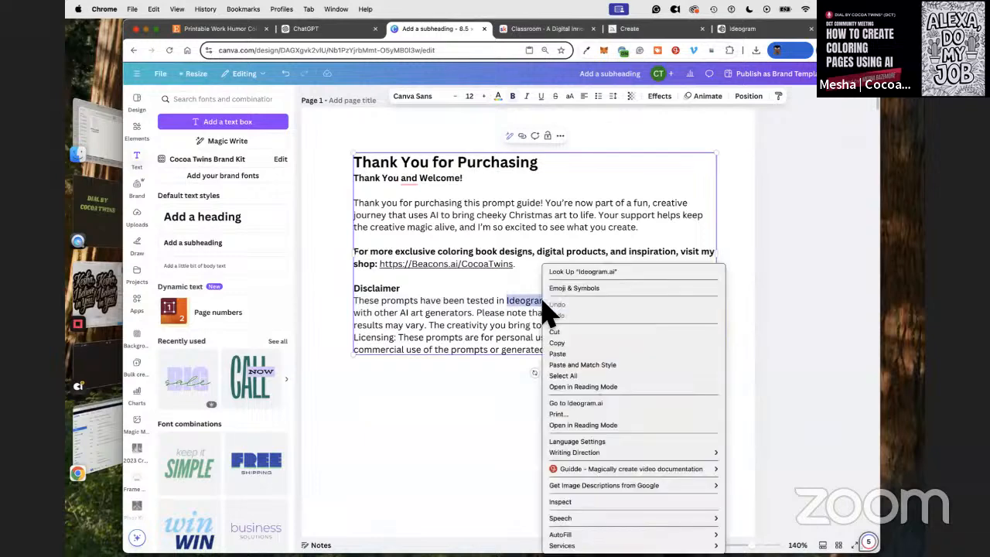
pyautogui.click(580, 343)
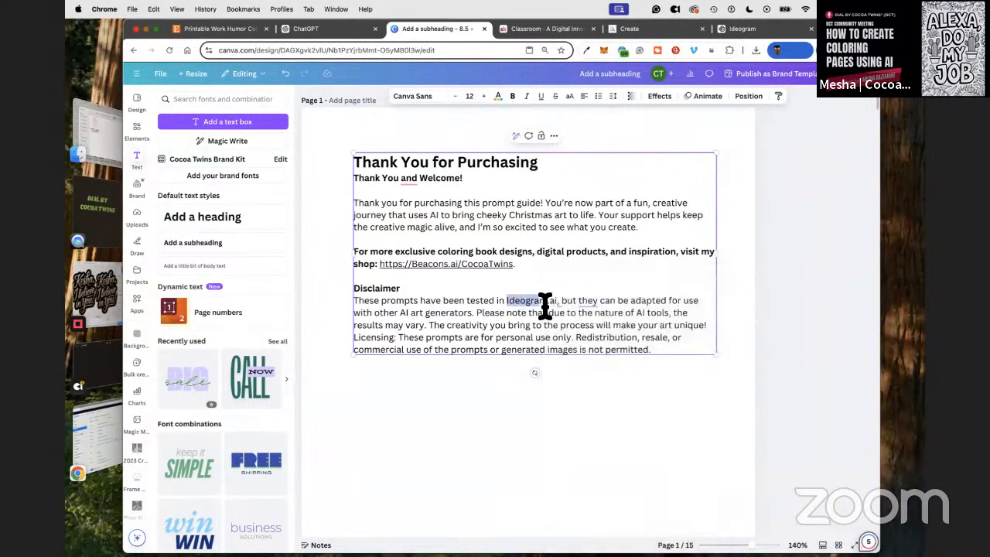
pyautogui.moveTo(622, 308)
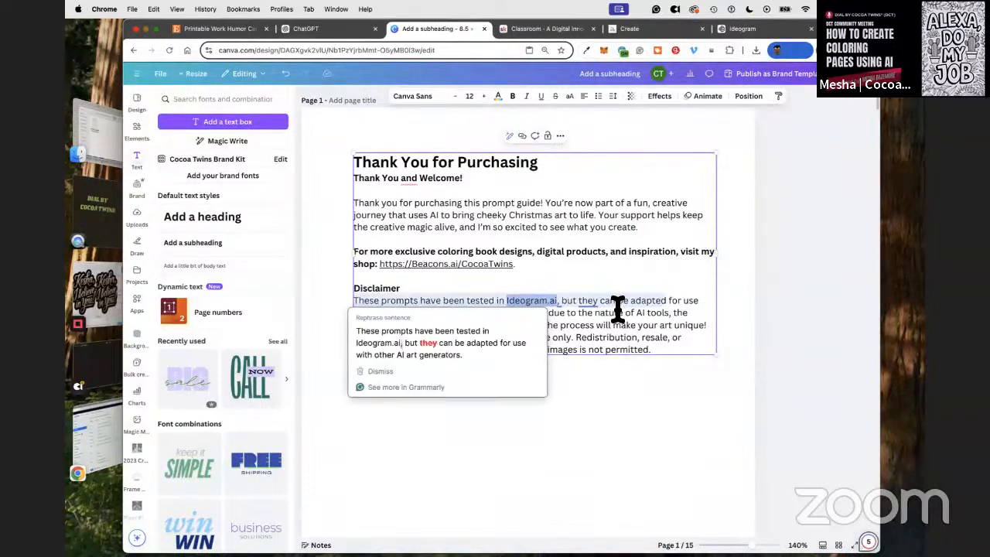
pyautogui.press('super+k')
pyautogui.scroll(-5, 623, 255)
pyautogui.rightClick(602, 176)
pyautogui.click(617, 248)
pyautogui.click(670, 229)
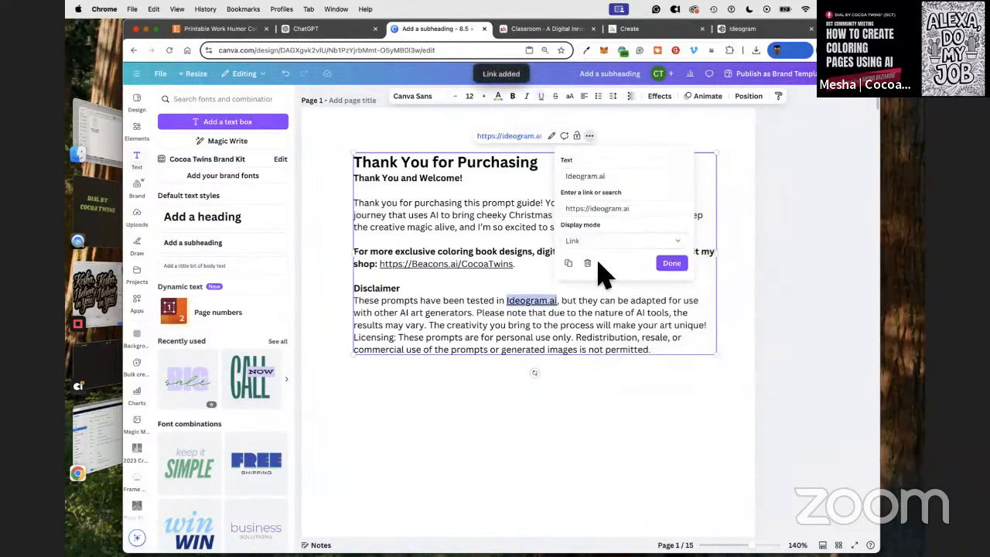
# Step: Make the Ideogram.ai link bold and color both it and the Beacons shop link blue-violet from the Untitled design (33).png colors
pyautogui.click(499, 96)
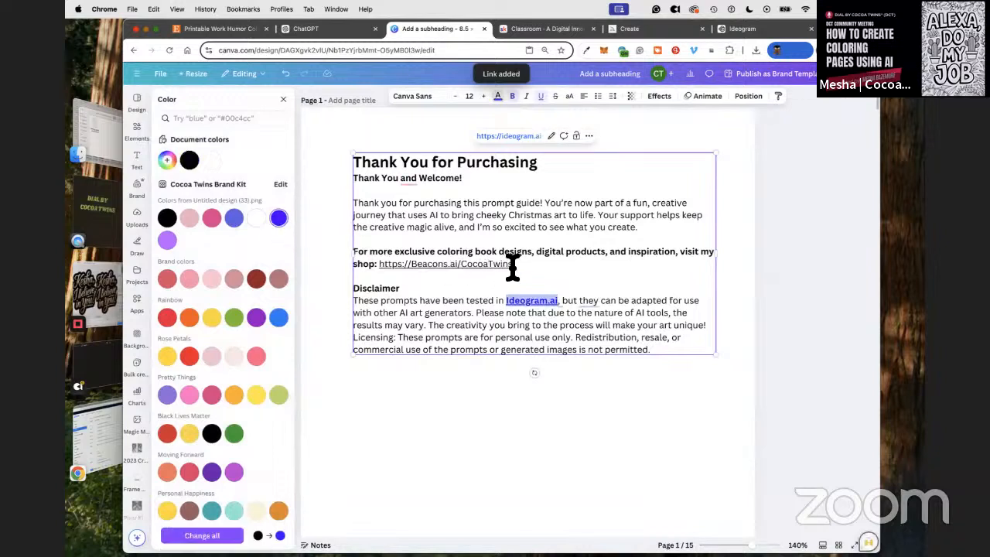
pyautogui.moveTo(512, 267); pyautogui.dragTo(377, 263)
pyautogui.click(280, 223)
pyautogui.click(607, 326)
# Step: Accept the suggested rewording of the Disclaimer's first sentence and separate "Please note" into its own paragraph with a blank line before it
pyautogui.moveTo(590, 301)
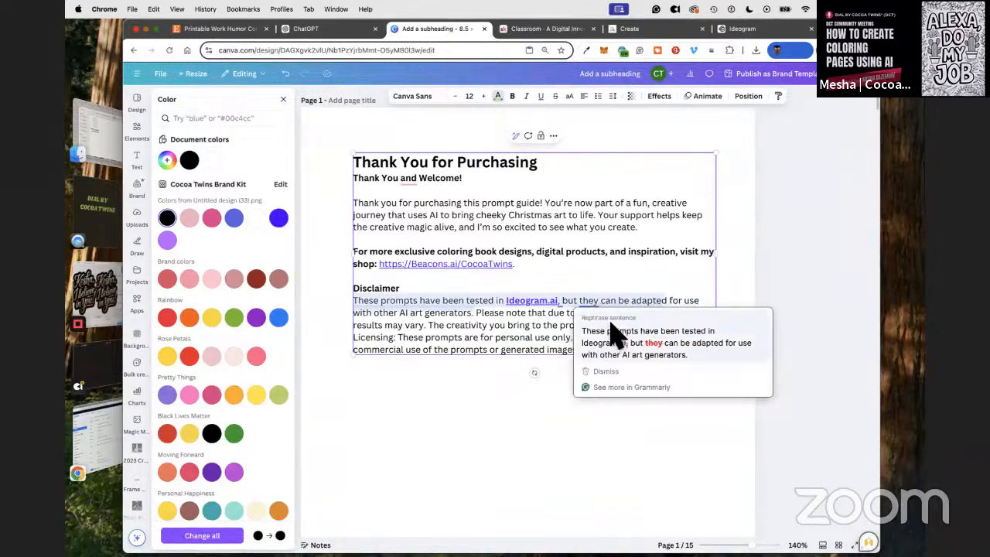
pyautogui.click(616, 341)
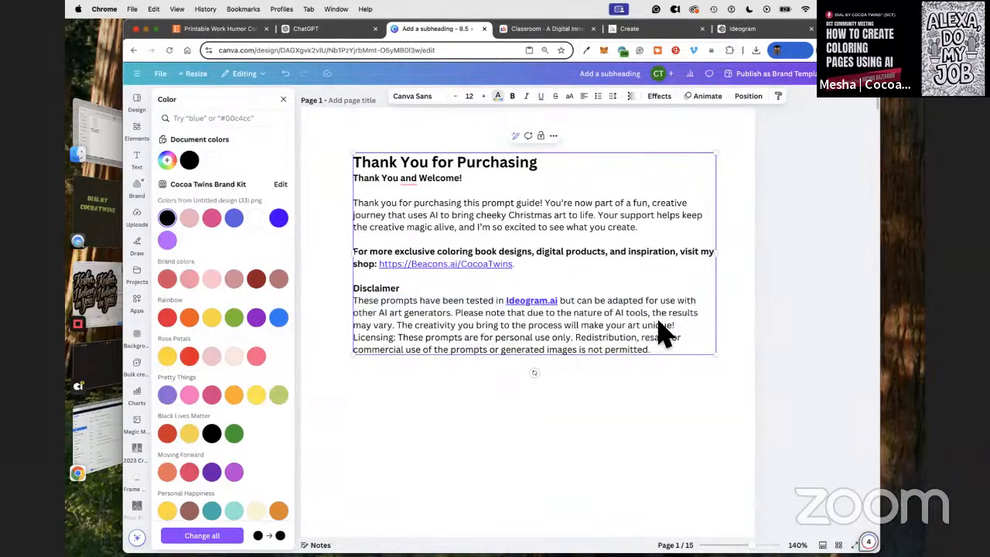
pyautogui.click(455, 313)
pyautogui.press('Return')
pyautogui.press('Return')
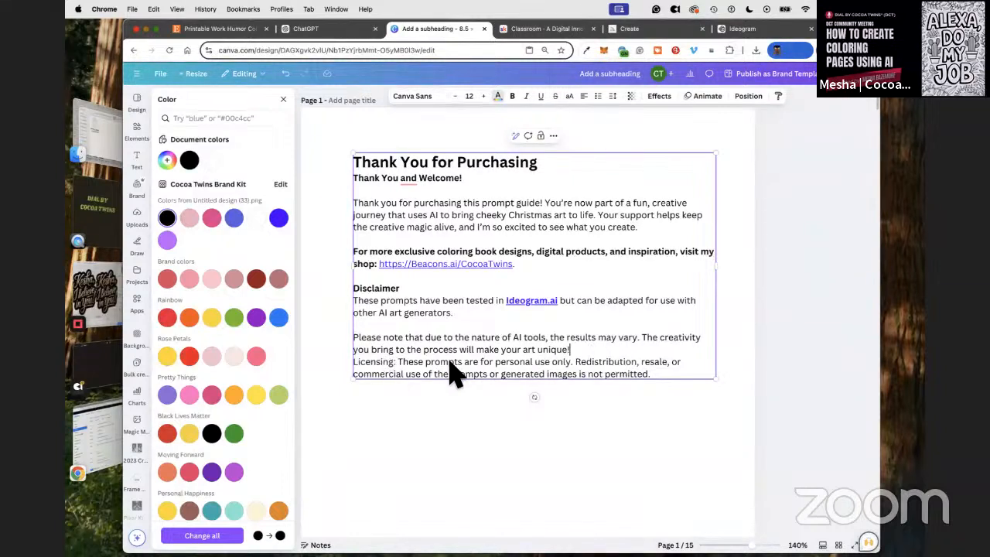
# Step: Turn "Licensing" into a bold heading without the colon, on its own line with a blank line above it
pyautogui.press('Return')
pyautogui.moveTo(398, 374); pyautogui.dragTo(354, 375)
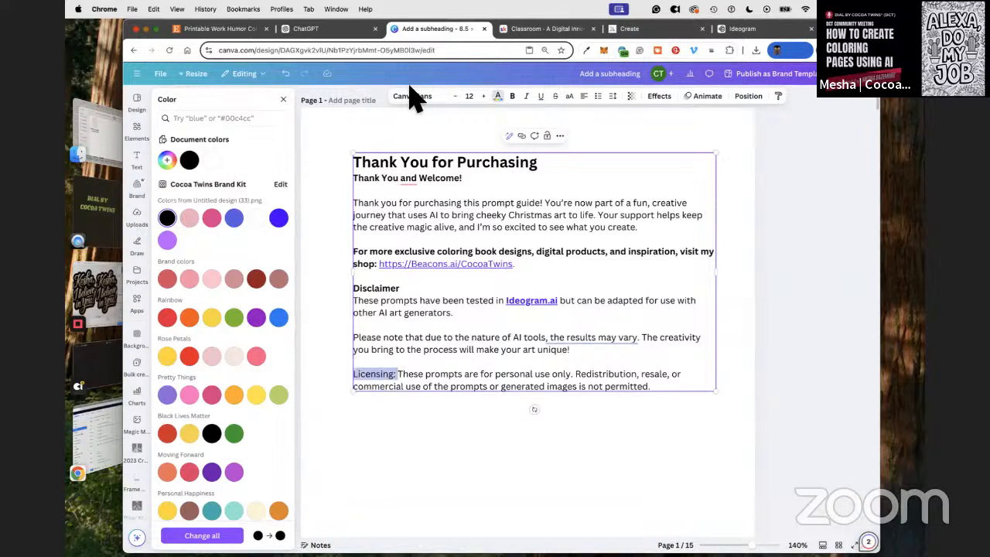
pyautogui.click(512, 96)
pyautogui.click(399, 377)
pyautogui.press('BackSpace')
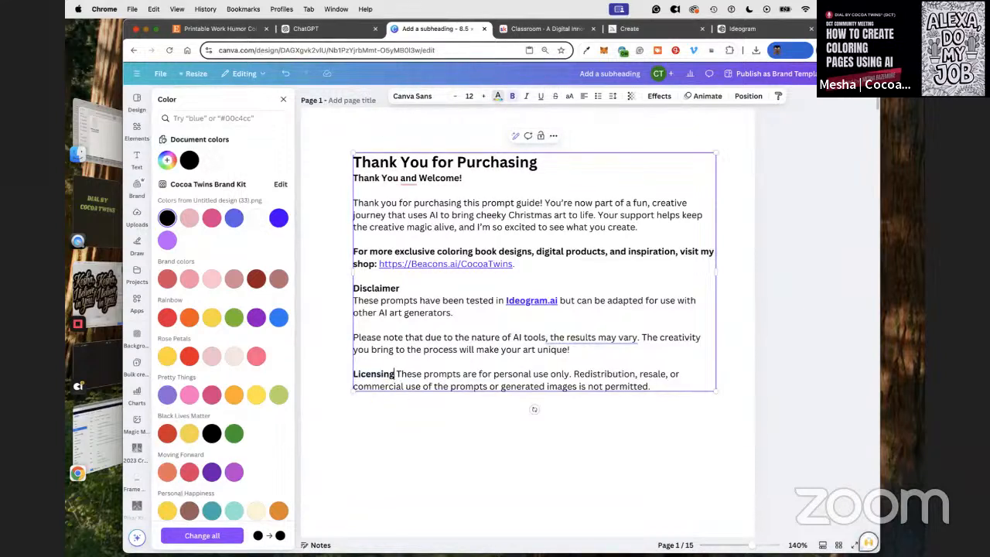
pyautogui.press('Return')
pyautogui.press('Delete')
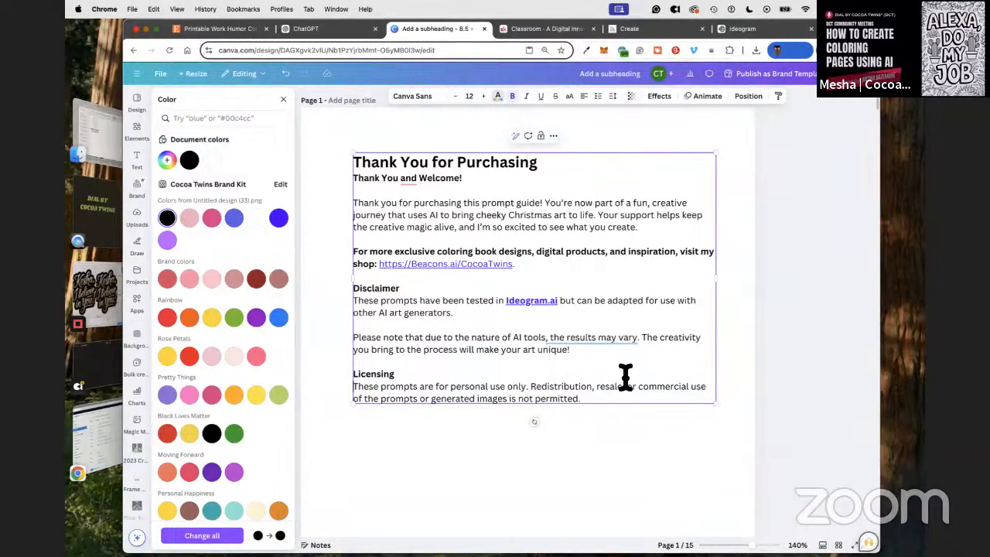
# Step: Copy all the text on page 1, switch to ChatGPT, and paste it over the selected section of the Ai Prompt Guide
pyautogui.moveTo(601, 400); pyautogui.dragTo(354, 165)
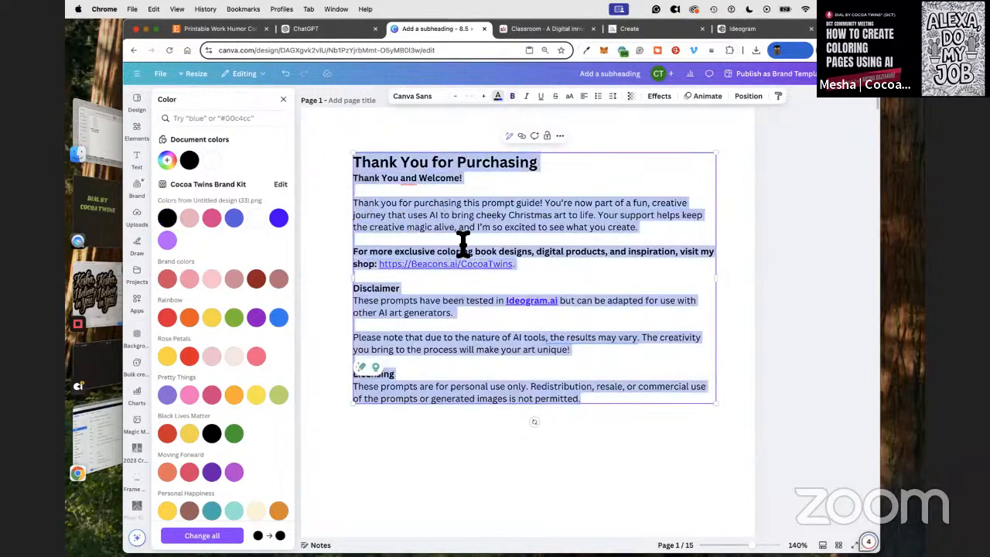
pyautogui.press('super+c')
pyautogui.click(321, 29)
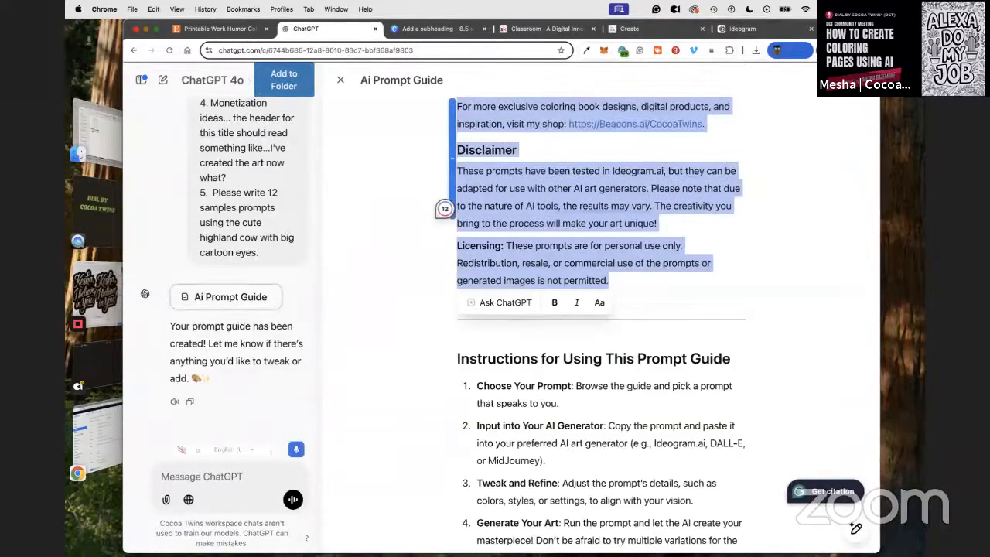
pyautogui.click(223, 486)
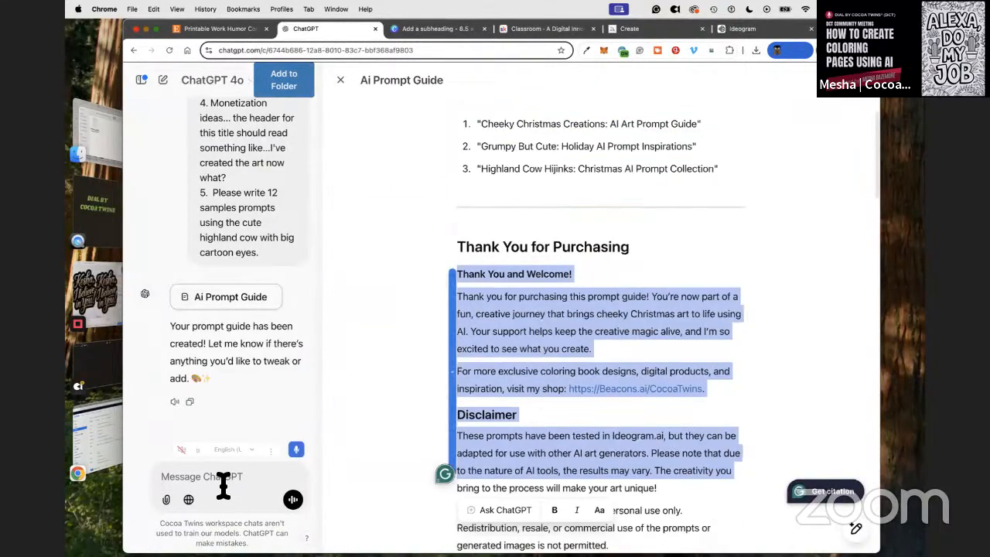
pyautogui.rightClick(223, 487)
pyautogui.click(228, 426)
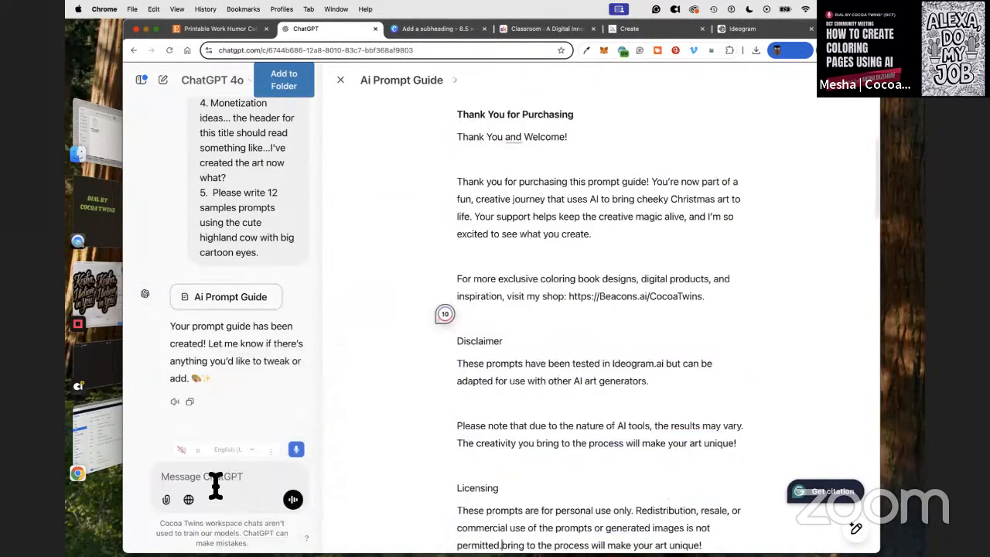
# Step: Ask ChatGPT to rewrite the pasted thank-you, disclaimer and licensing text so it states buyers can use the prompts to create their own books for sale
pyautogui.scroll(-15, 568, 426)
pyautogui.click(596, 436)
pyautogui.click(217, 482)
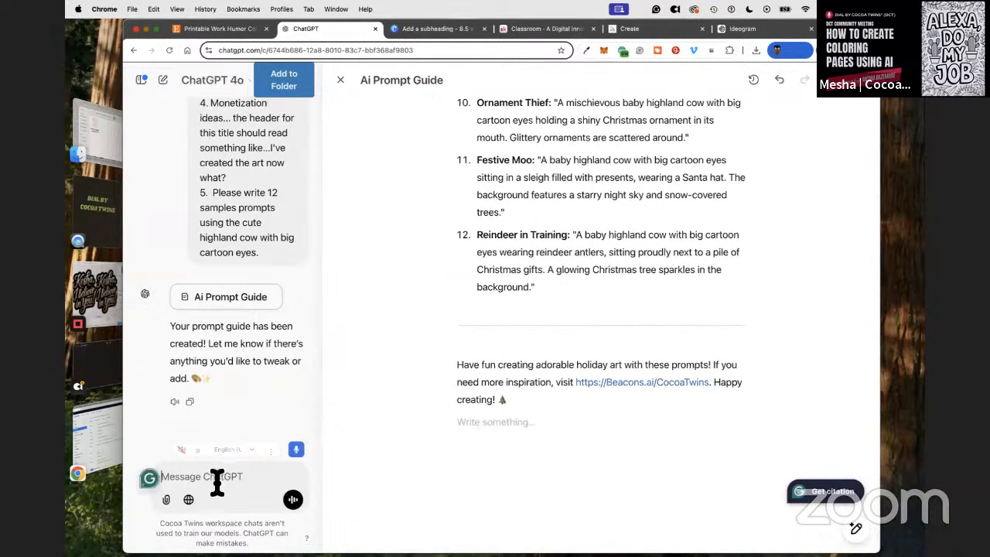
pyautogui.write('Please rewrite this section that ')
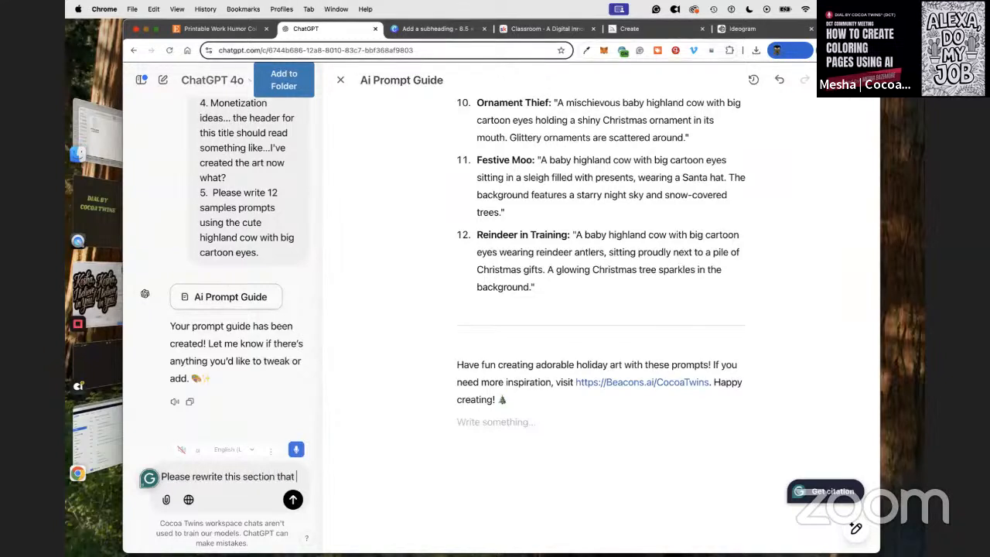
pyautogui.write('at')
pyautogui.press('BackSpace')
pyautogui.press('BackSpace')
pyautogui.write('states they can use the p')
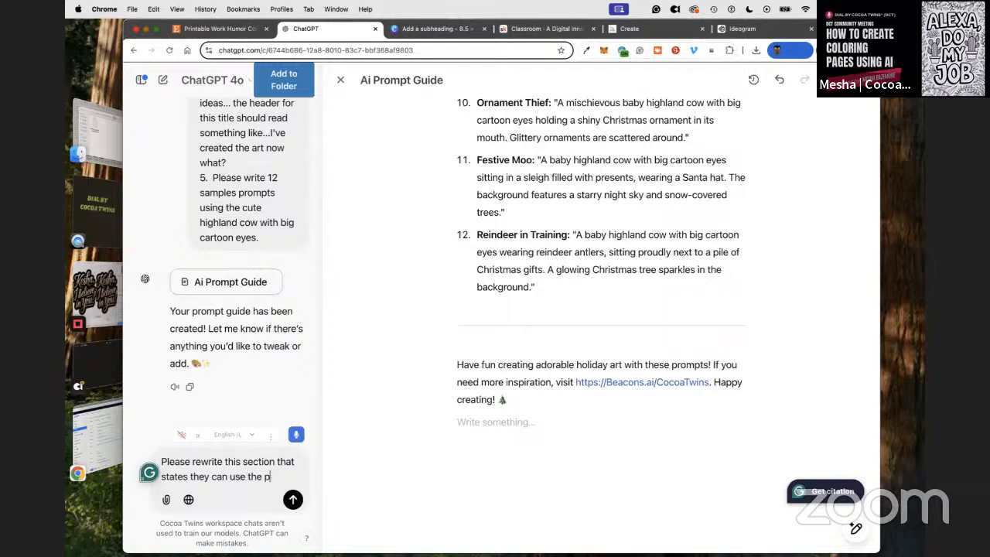
pyautogui.write('rompts to create their o')
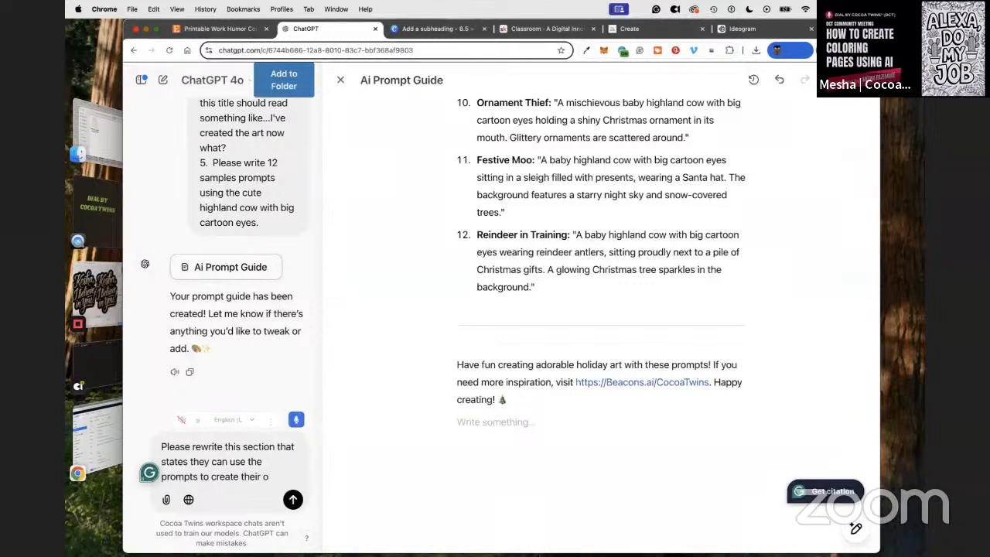
pyautogui.write('wn books for')
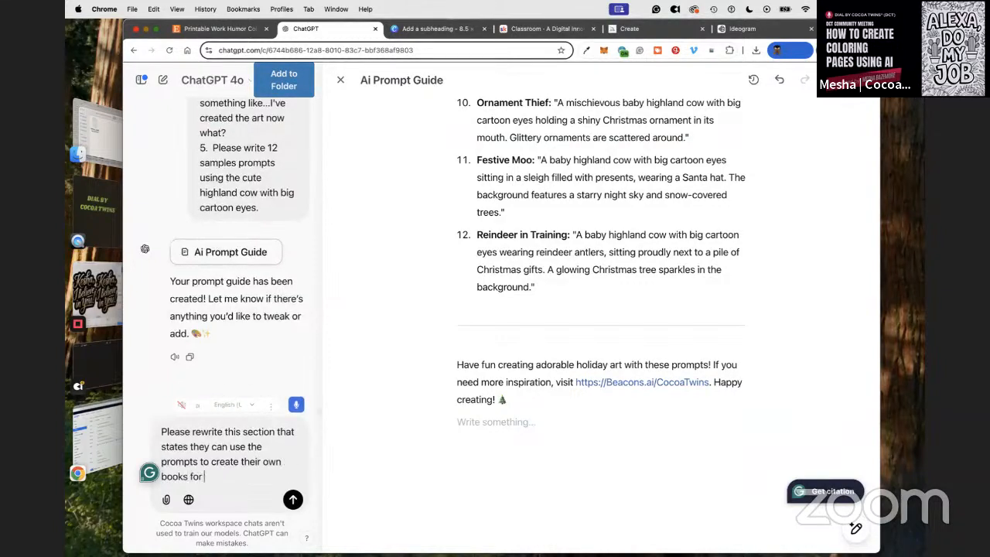
pyautogui.write(' sale')
pyautogui.press('cmd+v')
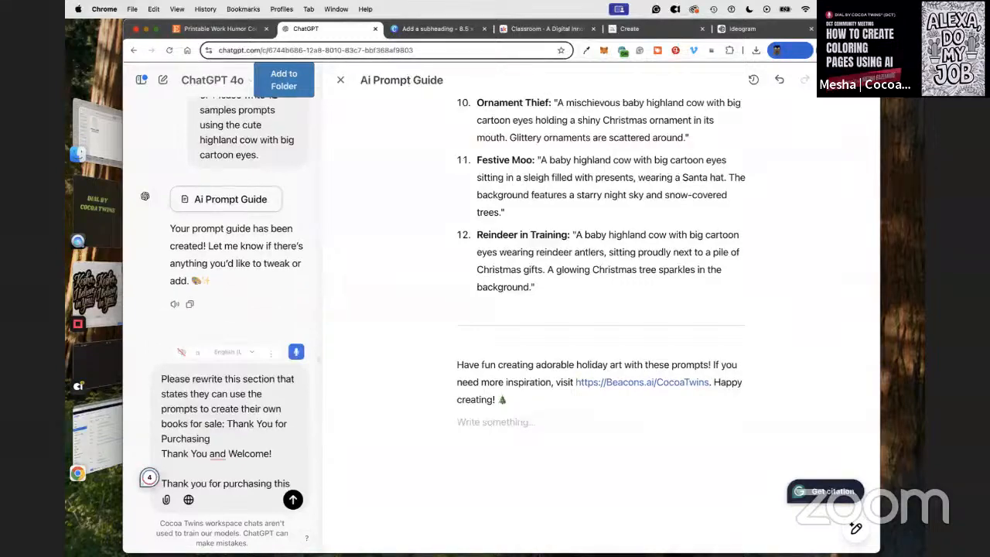
pyautogui.press('Return')
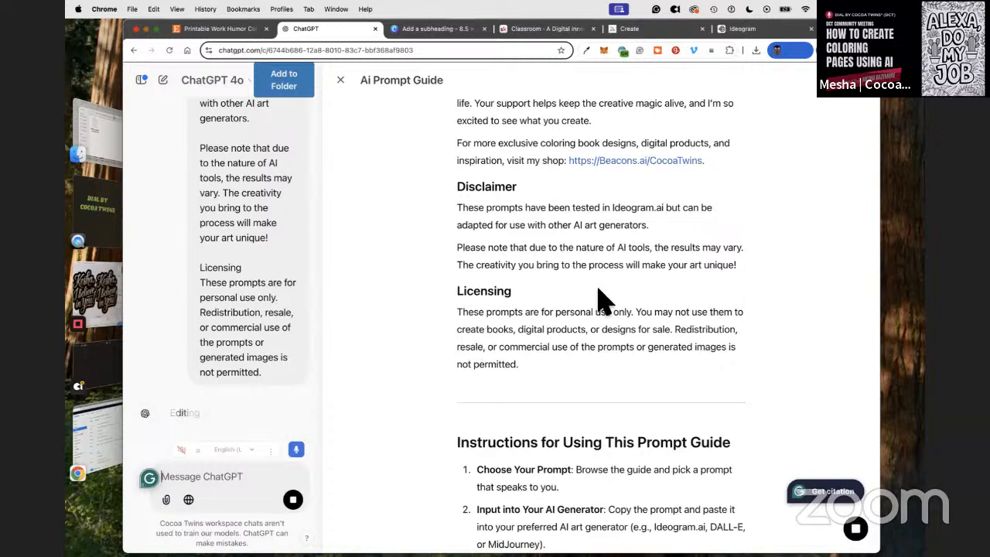
# Step: Tell ChatGPT to try again, stating that the user is permitted to use the prompts in this guide to create their own product to sell
pyautogui.click(203, 476)
pyautogui.write('Nope.  Try again.  The')
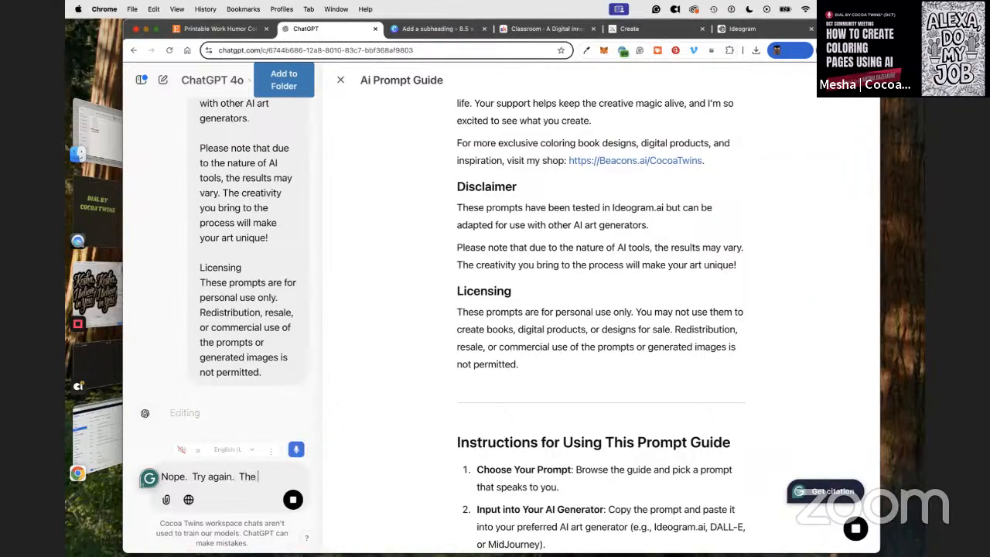
pyautogui.write('user is [p')
pyautogui.write('perm')
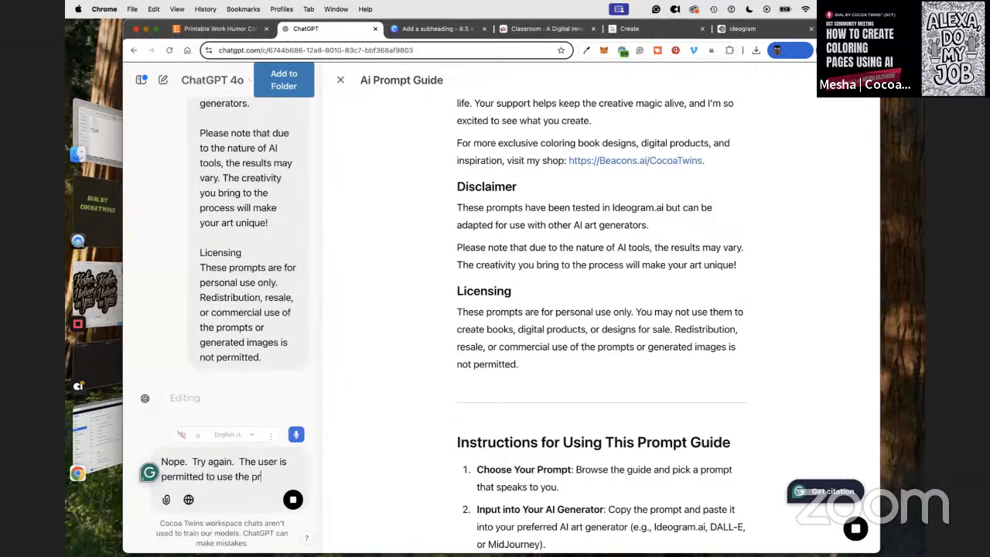
pyautogui.write(' in this guide to crea')
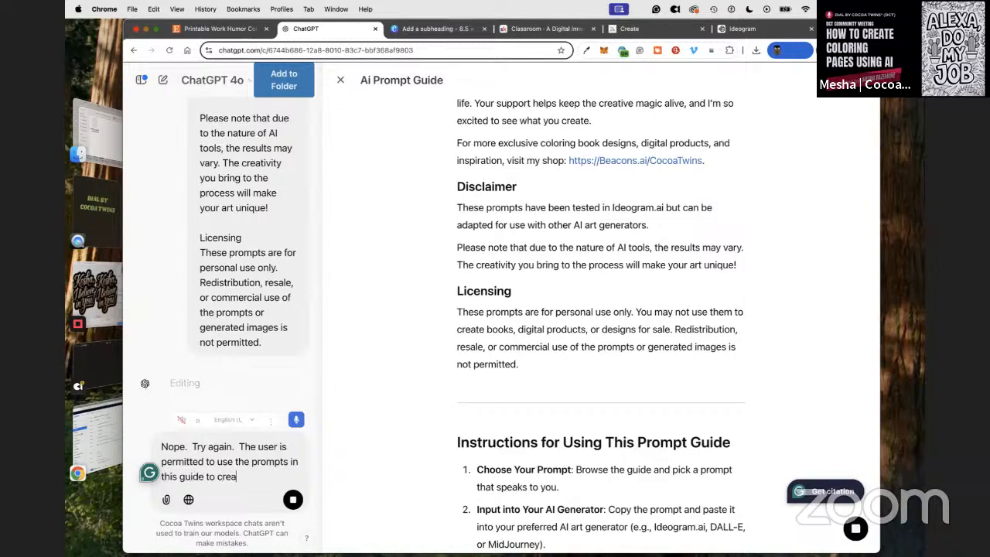
pyautogui.write('te their own product to sell')
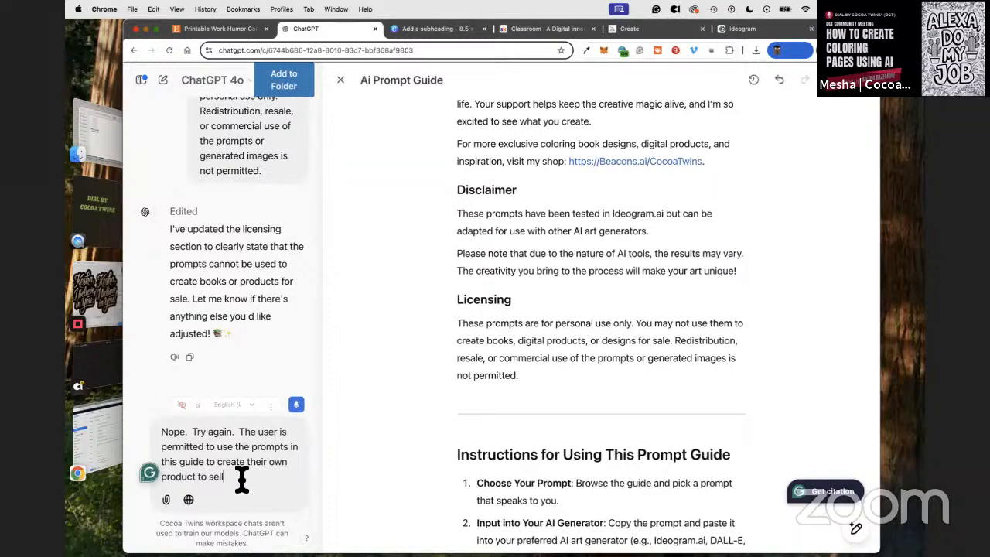
pyautogui.press('Return')
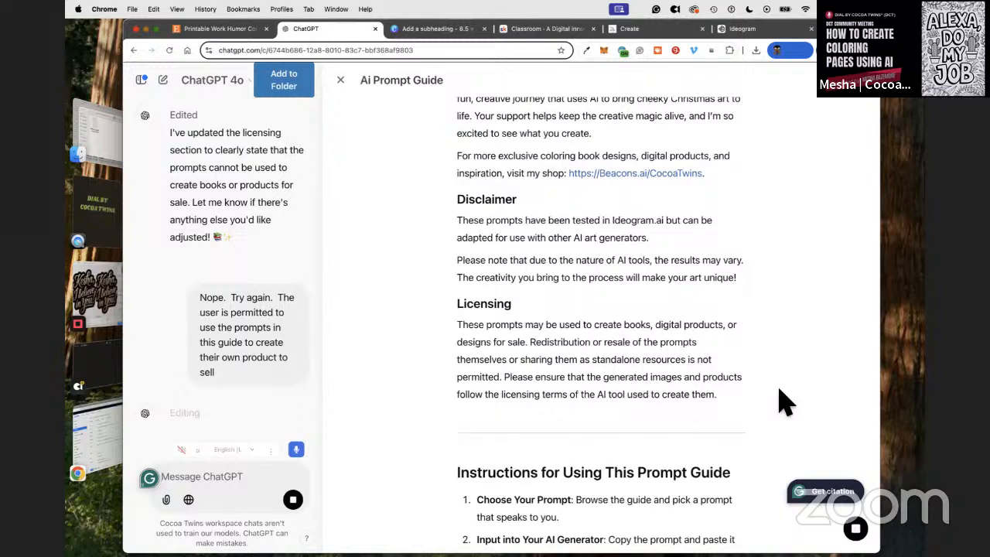
# Step: Copy the rewritten Licensing section, heading included, from the Ai Prompt Guide
pyautogui.moveTo(780, 391); pyautogui.dragTo(573, 280)
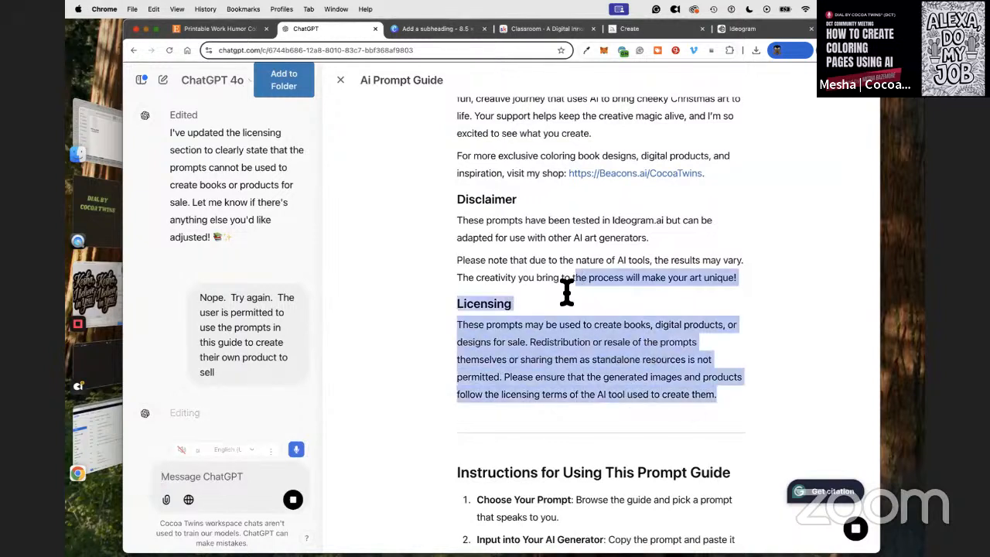
pyautogui.click(214, 476)
pyautogui.moveTo(753, 395); pyautogui.dragTo(565, 222)
pyautogui.scroll(4, 546, 222)
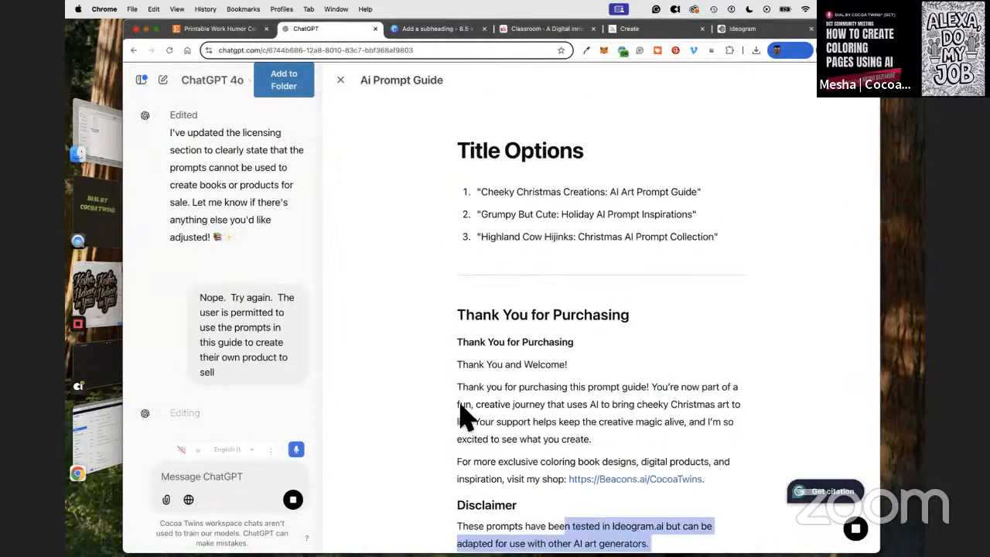
pyautogui.scroll(-5, 468, 395)
pyautogui.moveTo(457, 246); pyautogui.dragTo(778, 347)
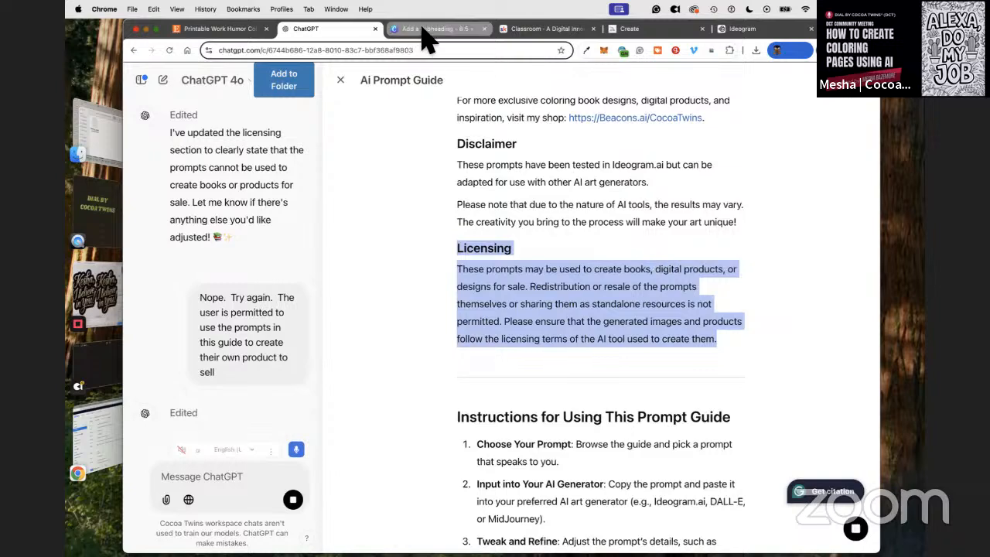
# Step: Switch to the Canva design, replace page 1's Licensing section with the copied version, and make its "Licensing" heading bold
pyautogui.click(551, 31)
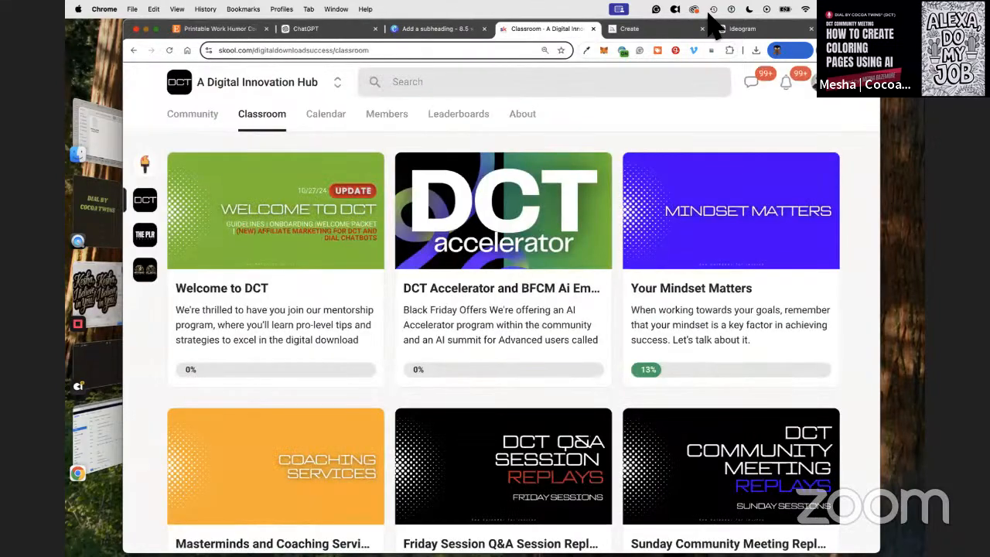
pyautogui.click(438, 29)
pyautogui.click(406, 378)
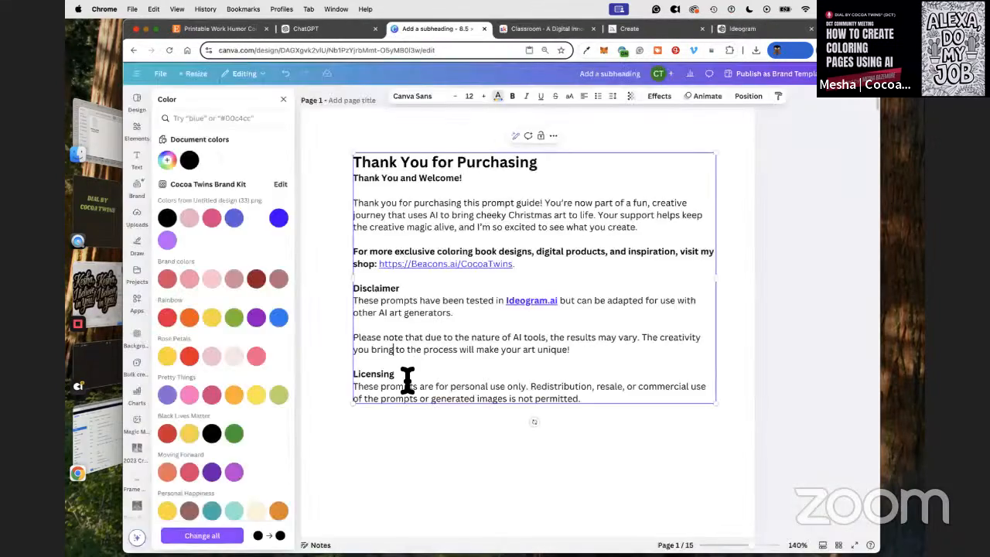
pyautogui.moveTo(590, 396); pyautogui.dragTo(352, 374)
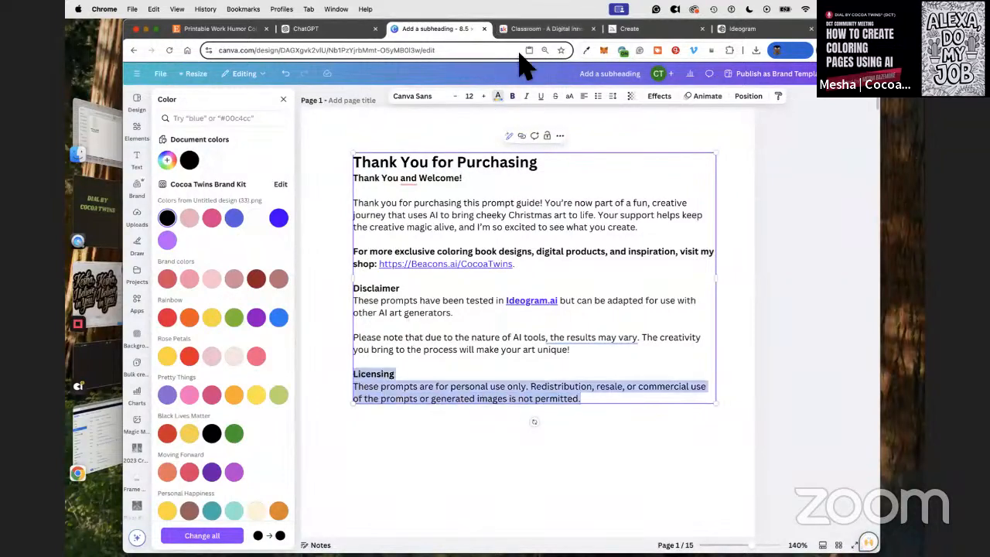
pyautogui.click(512, 98)
pyautogui.click(512, 97)
pyautogui.press('super+v')
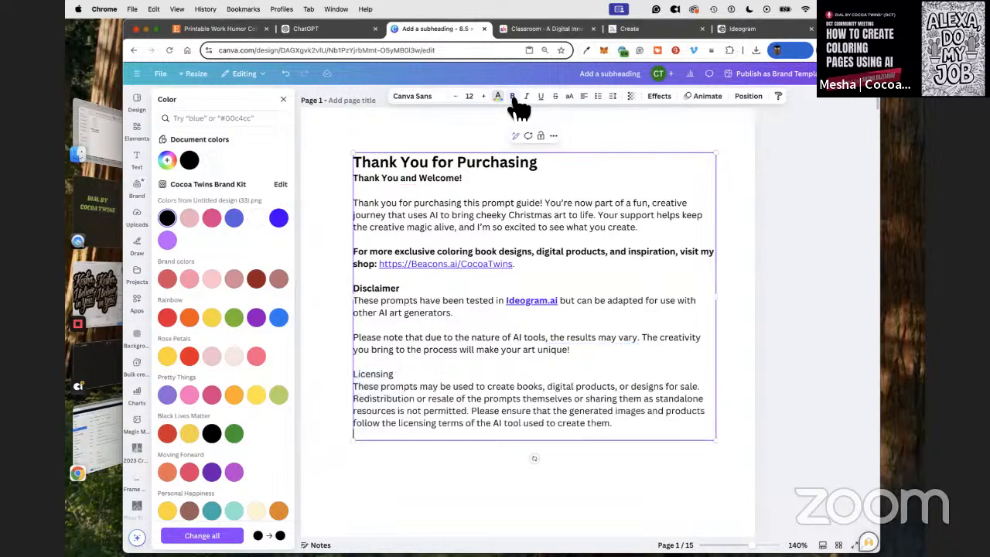
pyautogui.moveTo(395, 376); pyautogui.dragTo(353, 374)
pyautogui.click(512, 97)
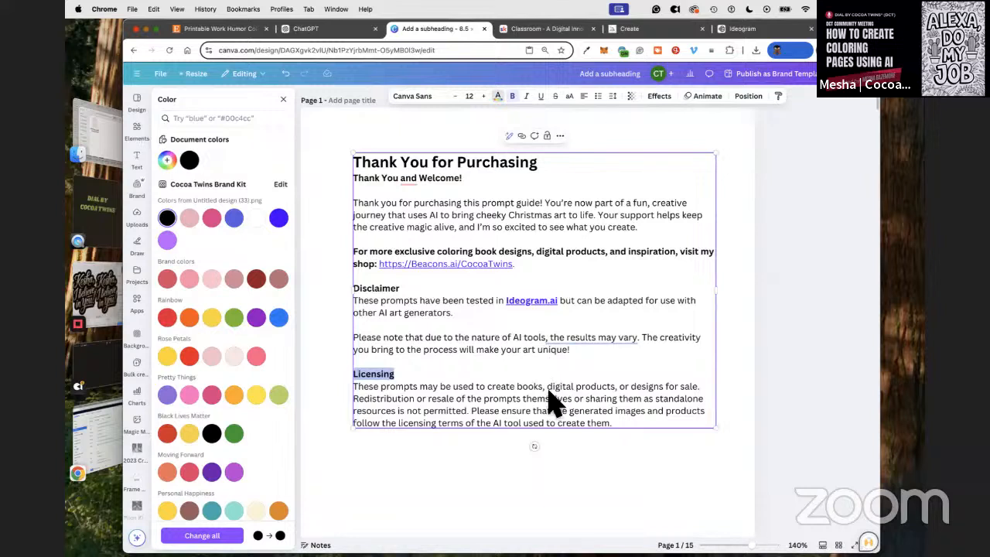
# Step: Insert the bold line "The coloring pages and cover are for personal use only." under the Licensing heading, followed by a blank line
pyautogui.click(355, 386)
pyautogui.write('The coloring pages and cover are for personal use only')
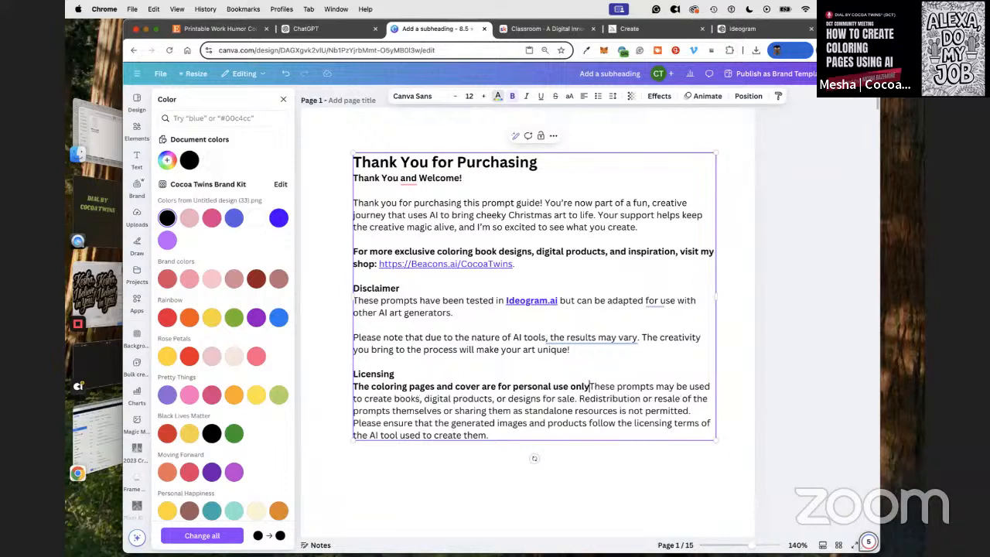
pyautogui.write('.')
pyautogui.press('Return')
pyautogui.press('Return')
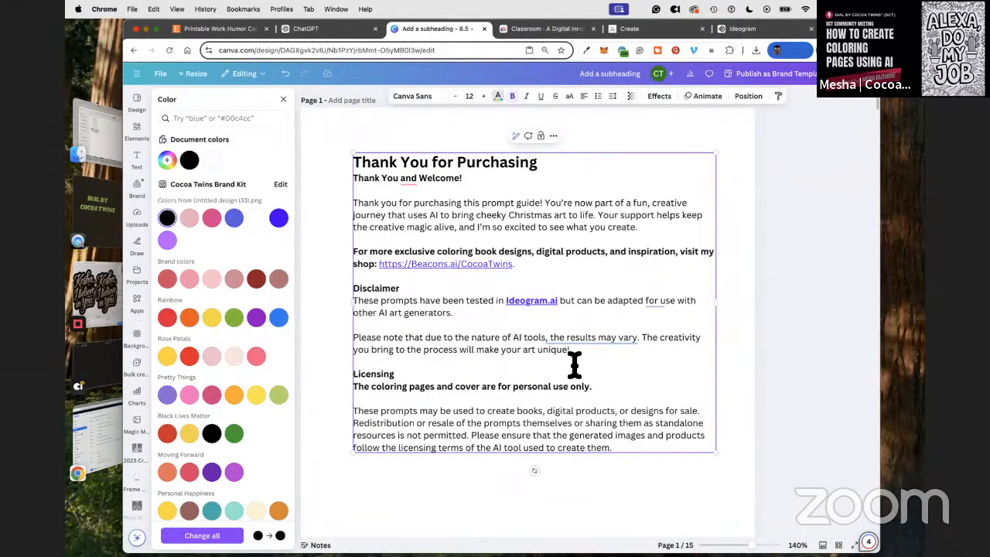
pyautogui.click(776, 245)
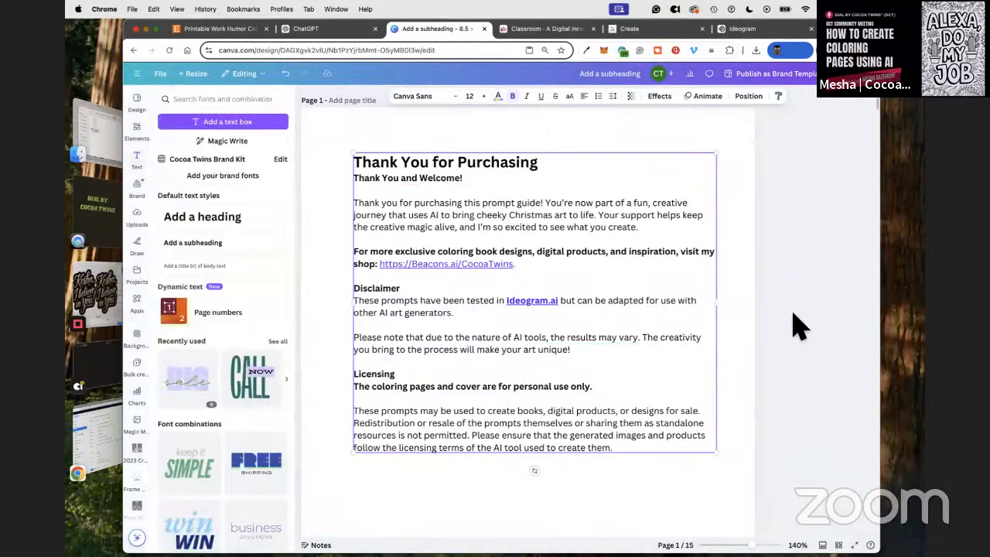
pyautogui.scroll(-5, 534, 309)
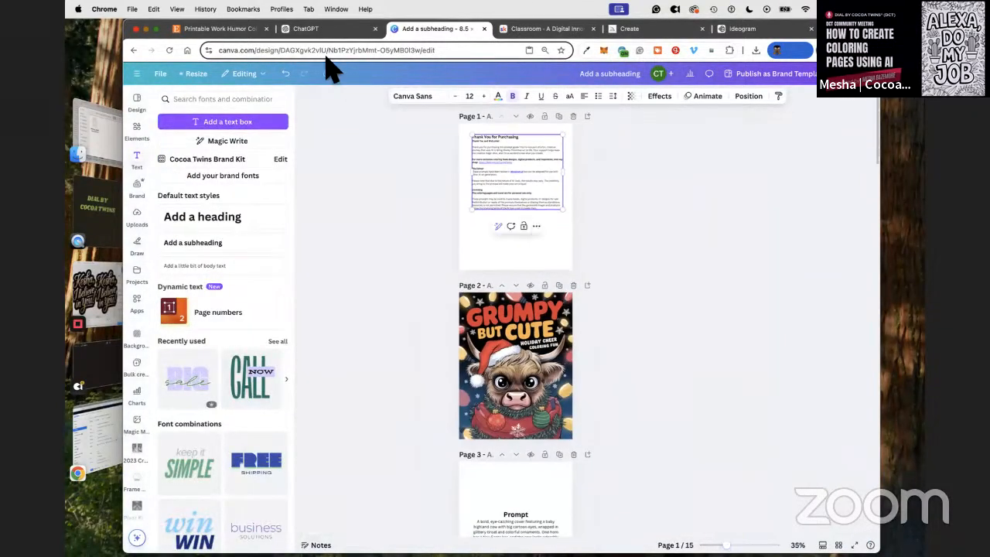
# Step: Switch to ChatGPT and copy the "Instructions for Using This Prompt Guide" section with its five numbered points
pyautogui.click(310, 28)
pyautogui.scroll(-5, 564, 390)
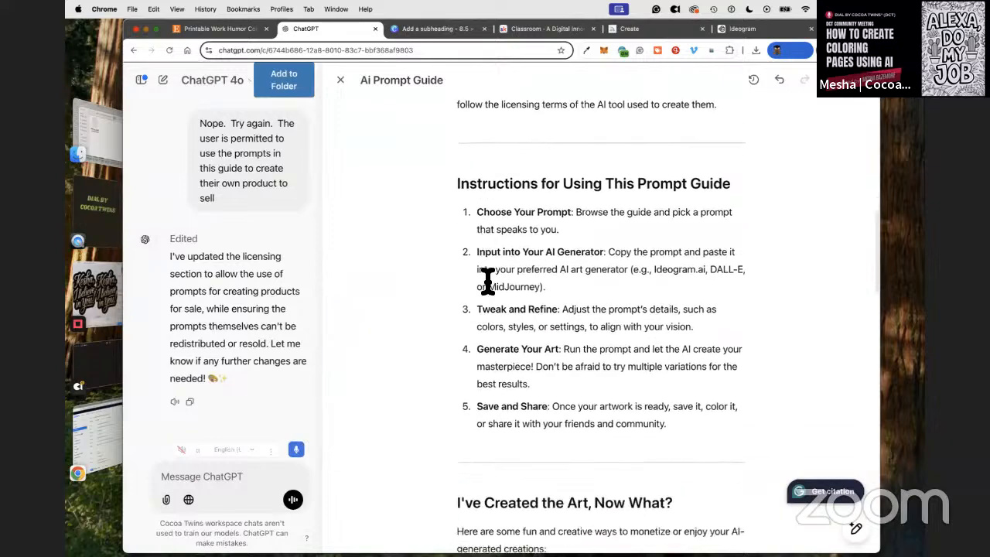
pyautogui.tripleClick(460, 176)
pyautogui.moveTo(612, 240); pyautogui.dragTo(669, 382)
pyautogui.moveTo(670, 419); pyautogui.dragTo(456, 181)
pyautogui.rightClick(508, 176)
pyautogui.click(534, 255)
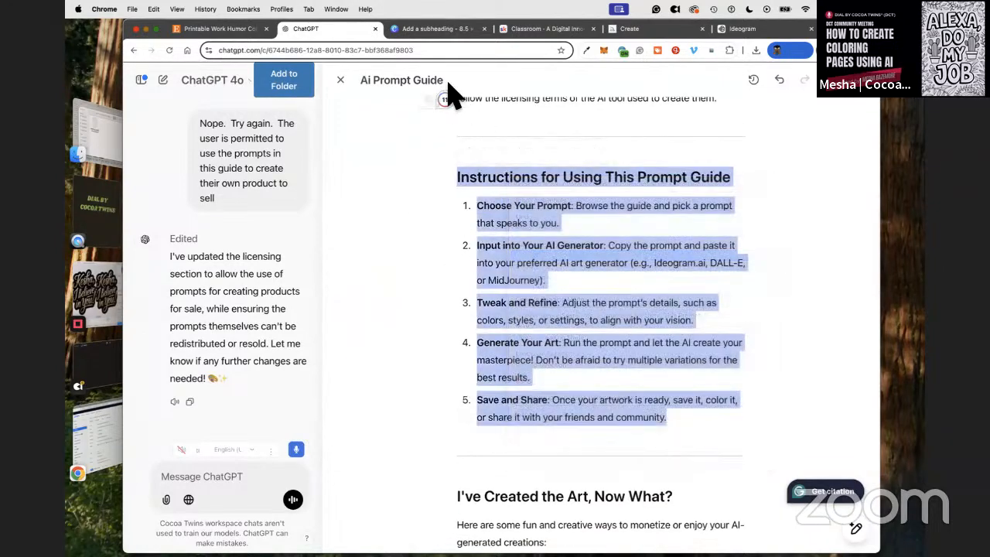
# Step: Switch to the Canva design and paste the instructions below the Licensing text on page 1, separated by a blank line
pyautogui.click(429, 29)
pyautogui.click(592, 224)
pyautogui.click(540, 188)
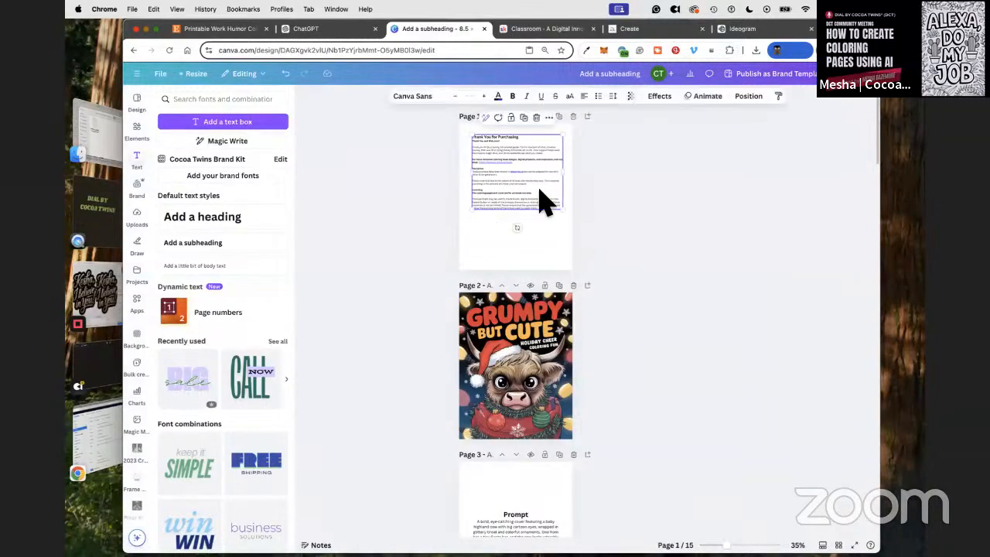
pyautogui.scroll(5, 635, 400)
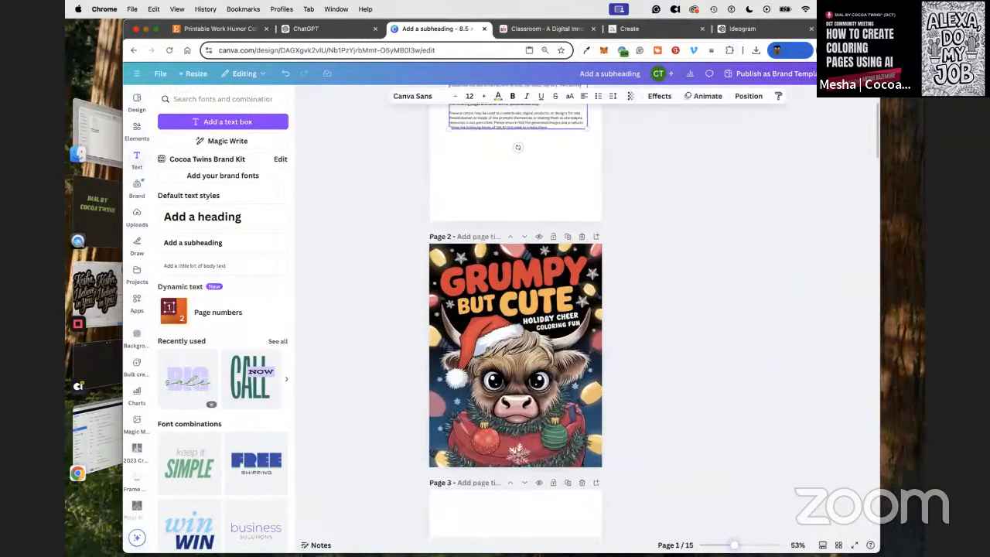
pyautogui.scroll(5, 586, 349)
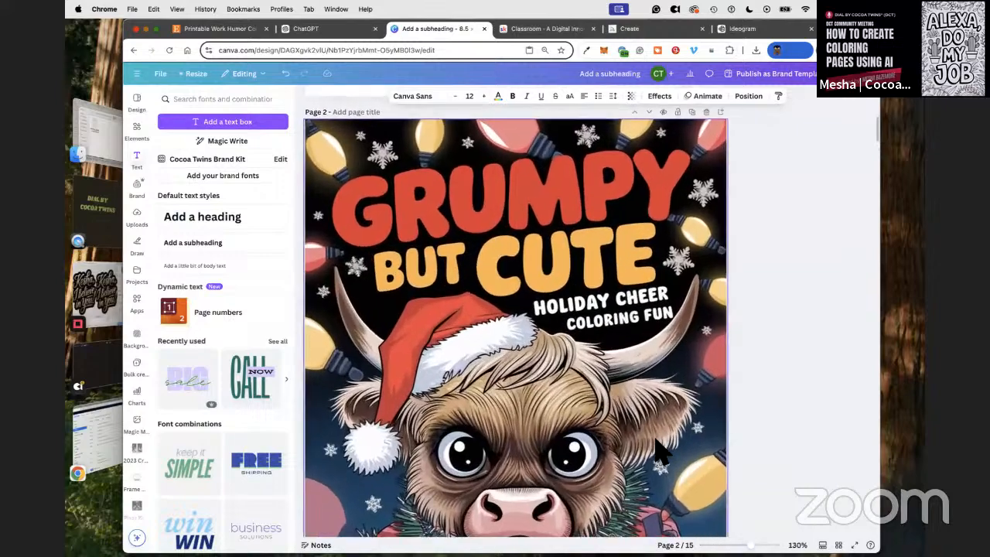
pyautogui.scroll(5, 586, 349)
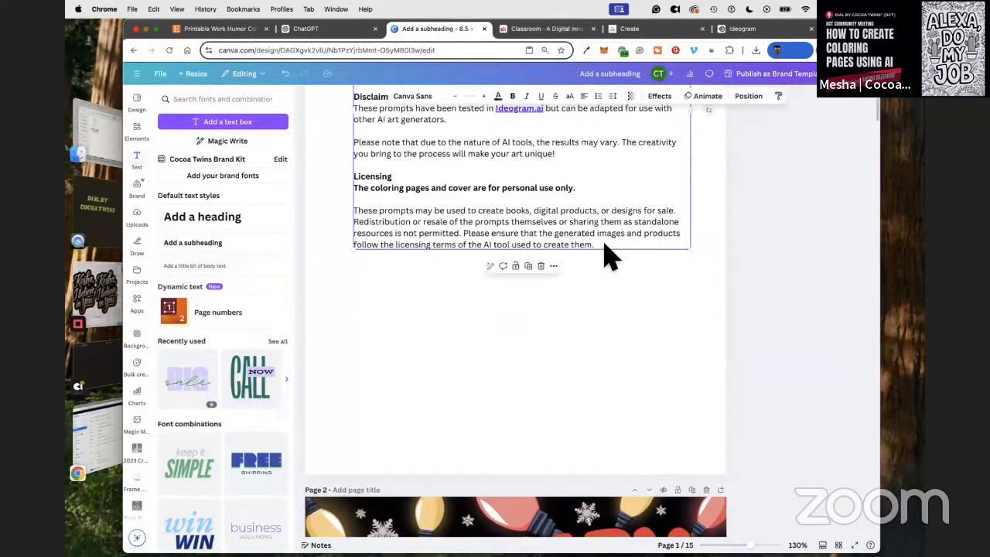
pyautogui.scroll(3, 608, 250)
pyautogui.scroll(-1, 608, 371)
pyautogui.click(602, 360)
pyautogui.press('Return')
pyautogui.press('Return')
pyautogui.press('cmd+v')
# Step: Make the "Instructions for Using This Prompt Guide" heading bold
pyautogui.moveTo(530, 382); pyautogui.dragTo(362, 385)
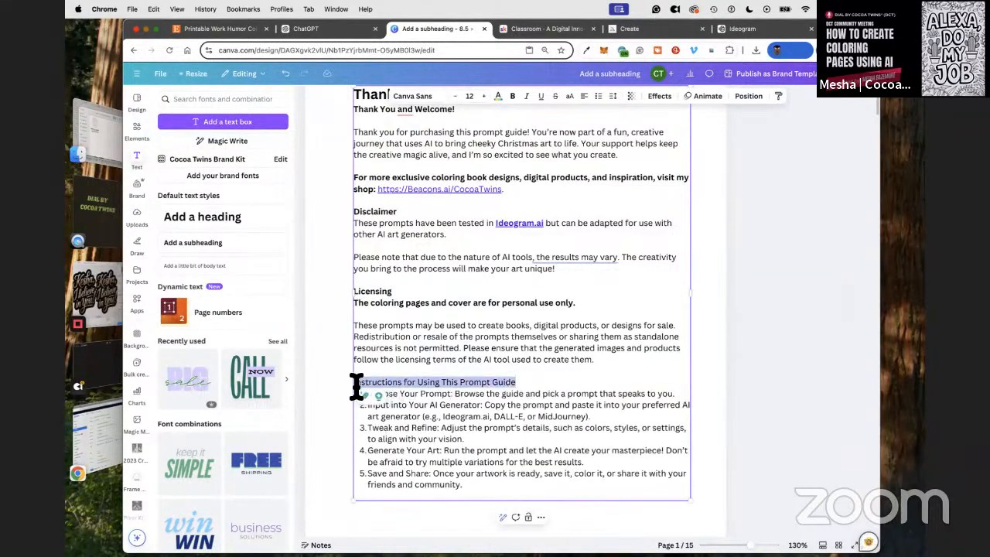
pyautogui.click(513, 102)
pyautogui.click(557, 382)
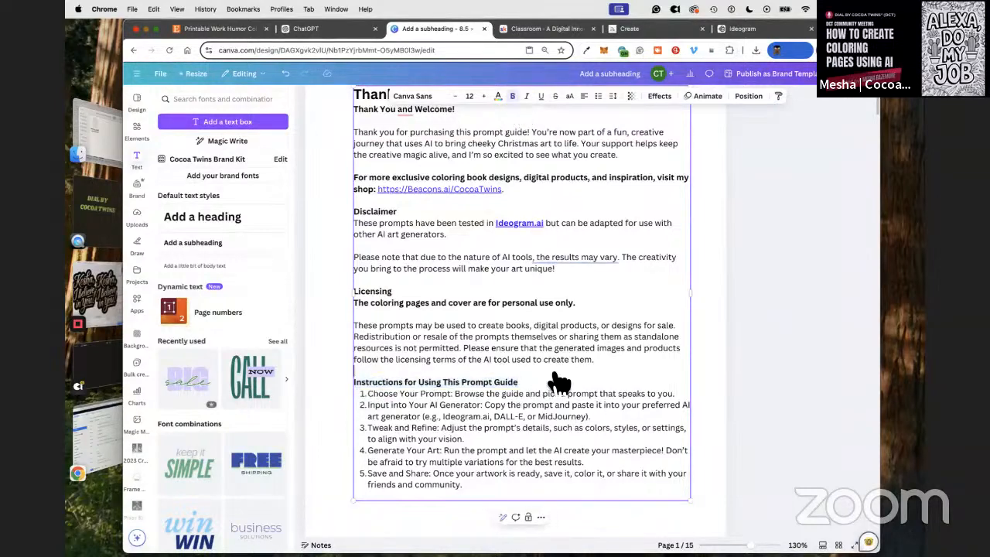
# Step: Make the instruction lead-ins "Choose Your Prompt:", "Tweak and Refine", "Generate Your Art:" and "Save and Share:" bold on page 1
pyautogui.moveTo(455, 397); pyautogui.dragTo(369, 396)
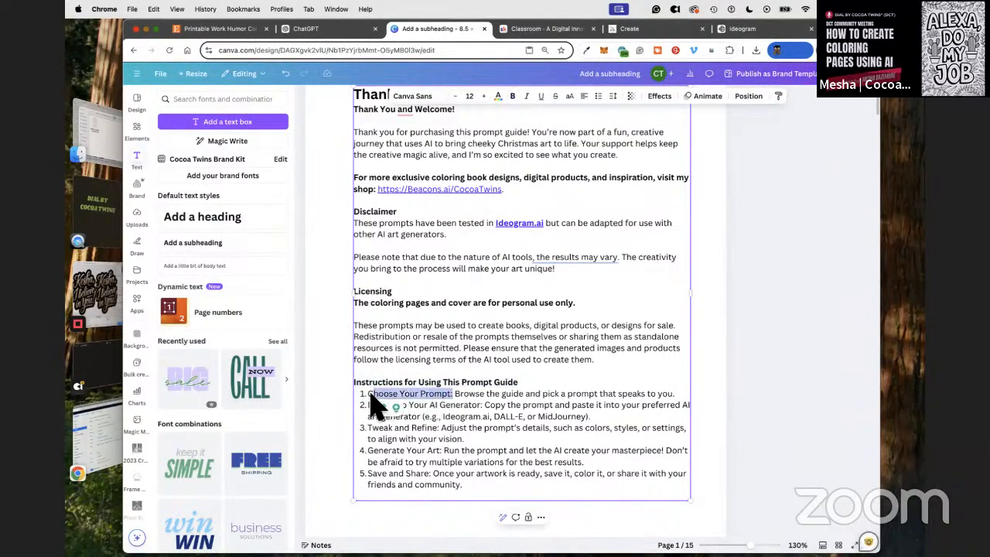
pyautogui.click(512, 96)
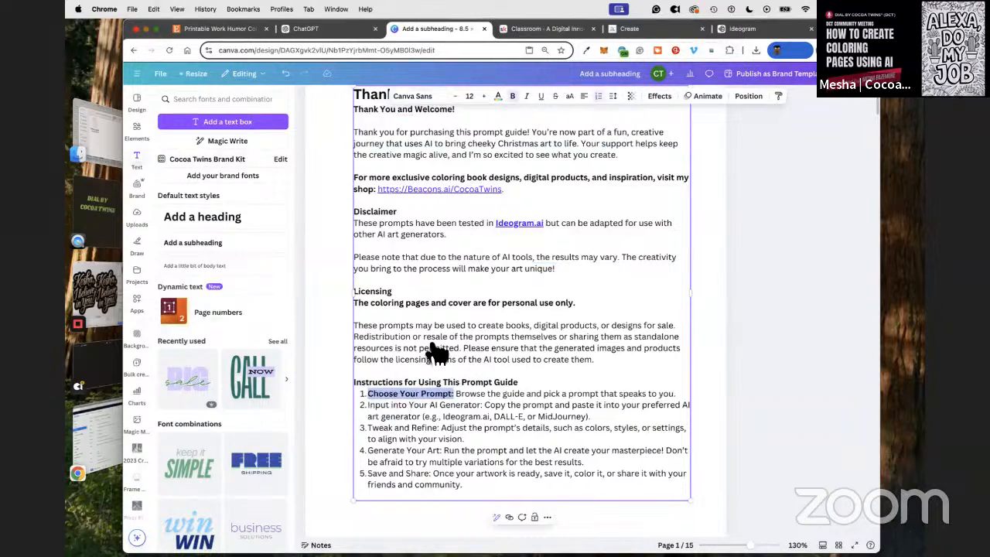
pyautogui.click(437, 435)
pyautogui.moveTo(438, 435); pyautogui.dragTo(367, 431)
pyautogui.click(512, 96)
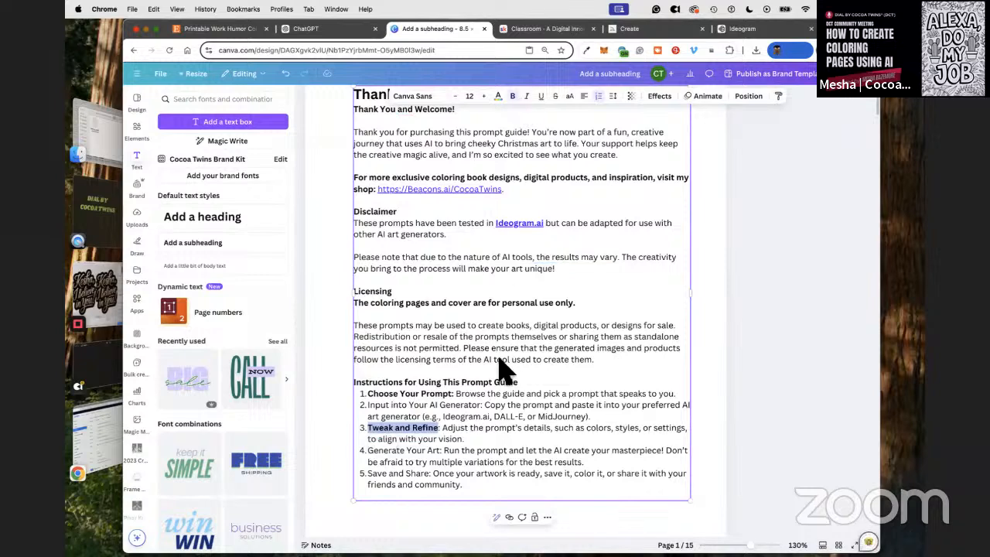
pyautogui.moveTo(443, 451); pyautogui.dragTo(368, 455)
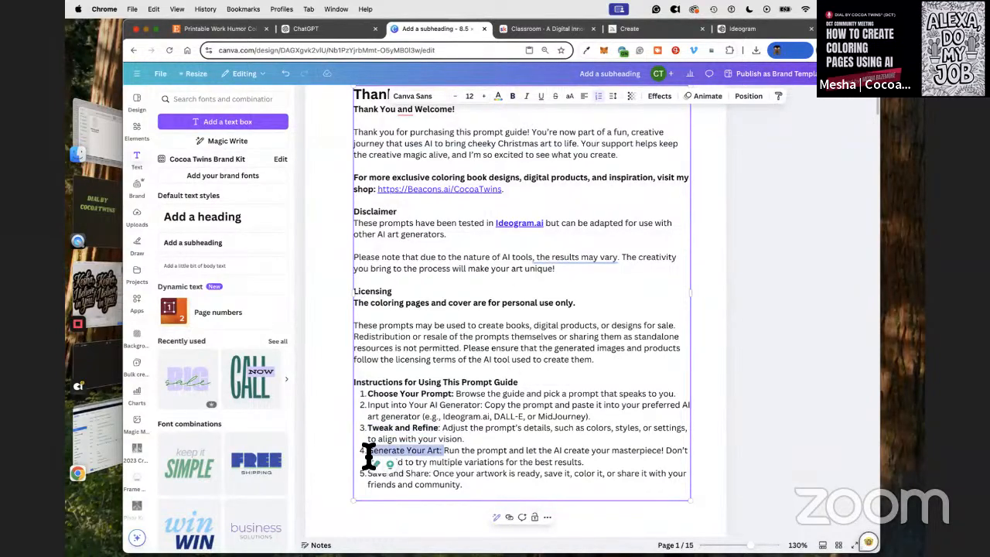
pyautogui.click(512, 96)
pyautogui.click(441, 480)
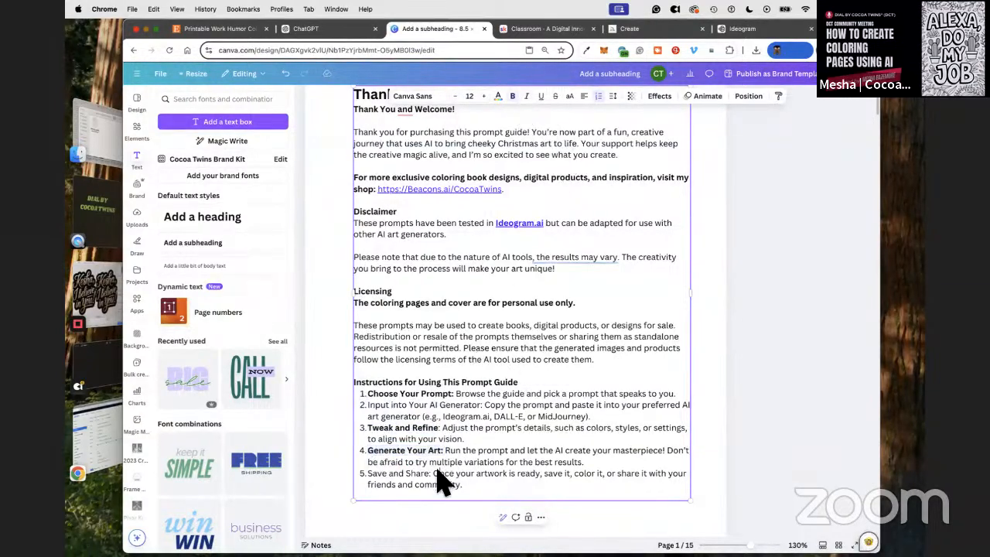
pyautogui.moveTo(433, 474); pyautogui.dragTo(368, 474)
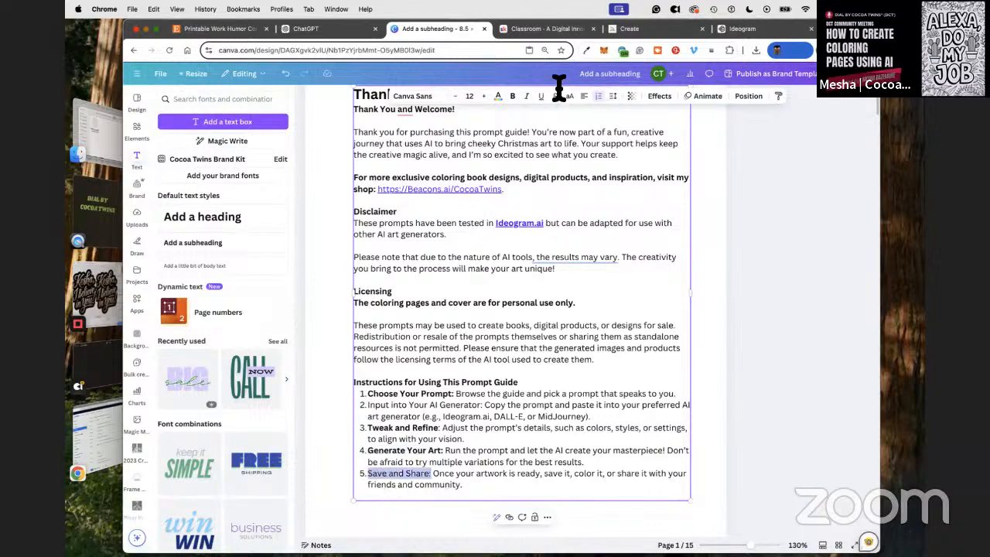
# Step: Switch to ChatGPT and copy the "I've Created the Art, Now What?" section through its closing sentence "Have fun exploring the possibilities…"
pyautogui.click(332, 28)
pyautogui.scroll(-10, 507, 305)
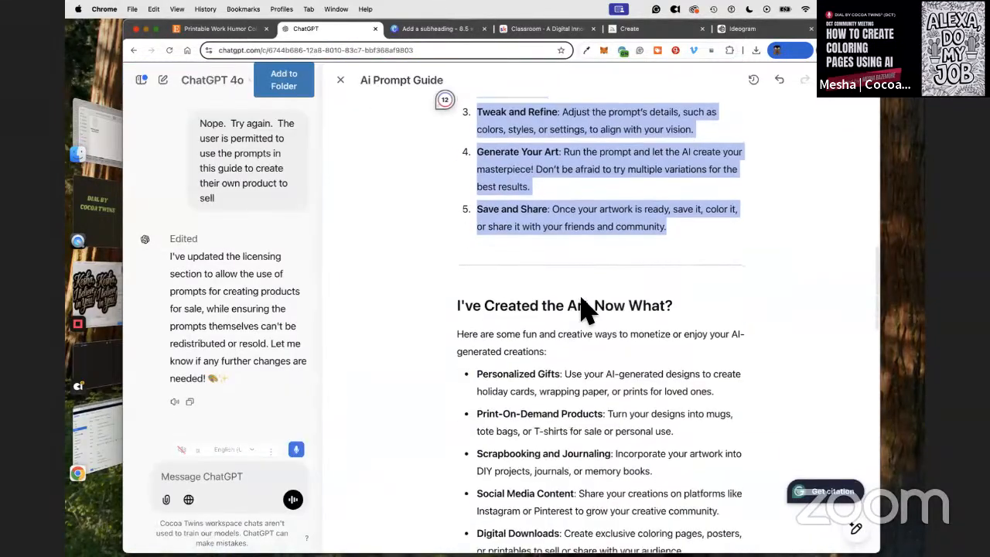
pyautogui.click(516, 228)
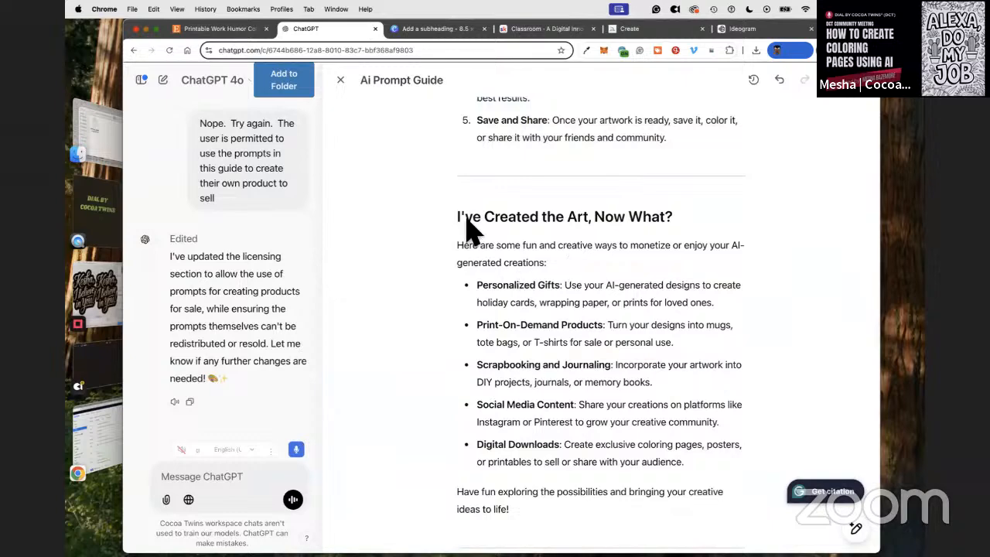
pyautogui.moveTo(456, 219); pyautogui.dragTo(672, 515)
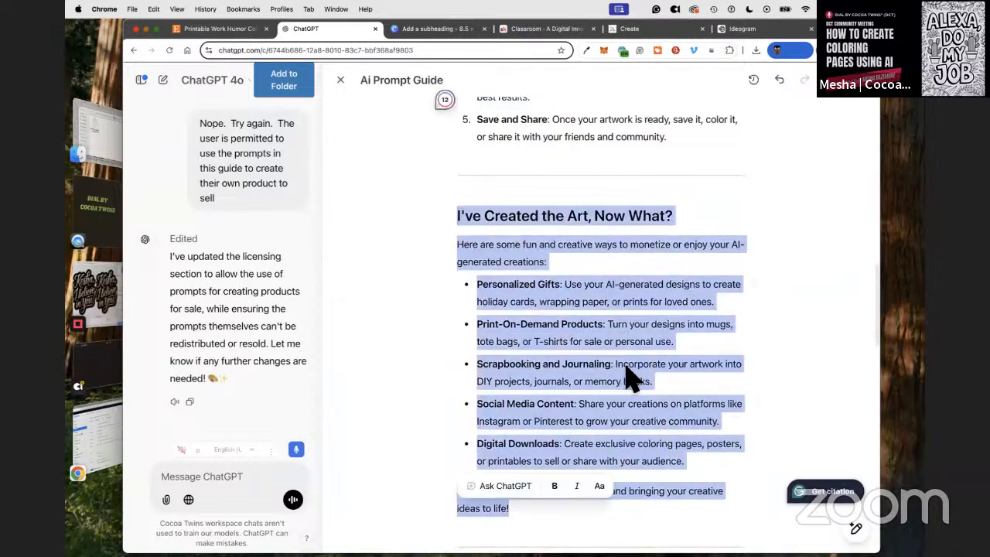
pyautogui.scroll(-3, 611, 323)
pyautogui.rightClick(576, 207)
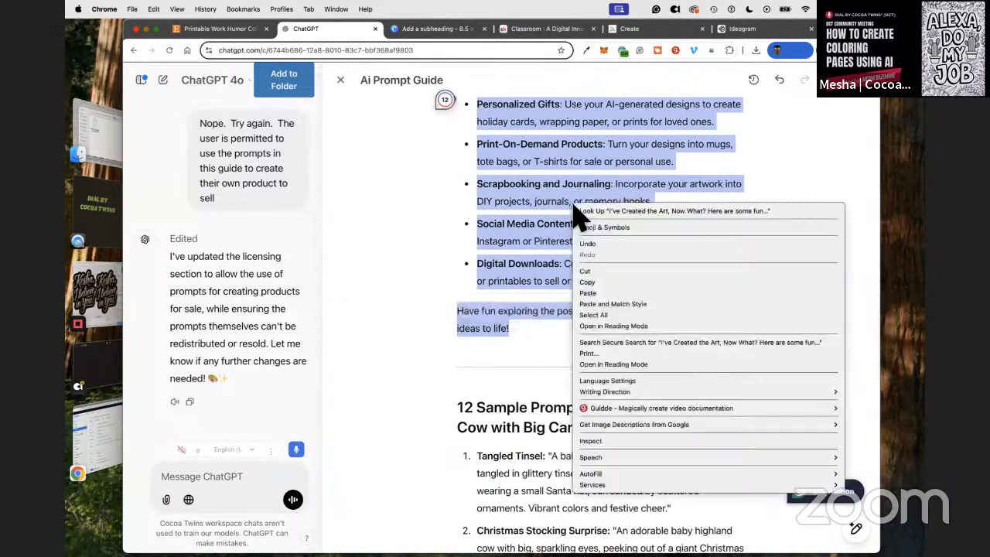
pyautogui.click(613, 281)
# Step: Switch to the Canva design and duplicate page 1
pyautogui.click(447, 31)
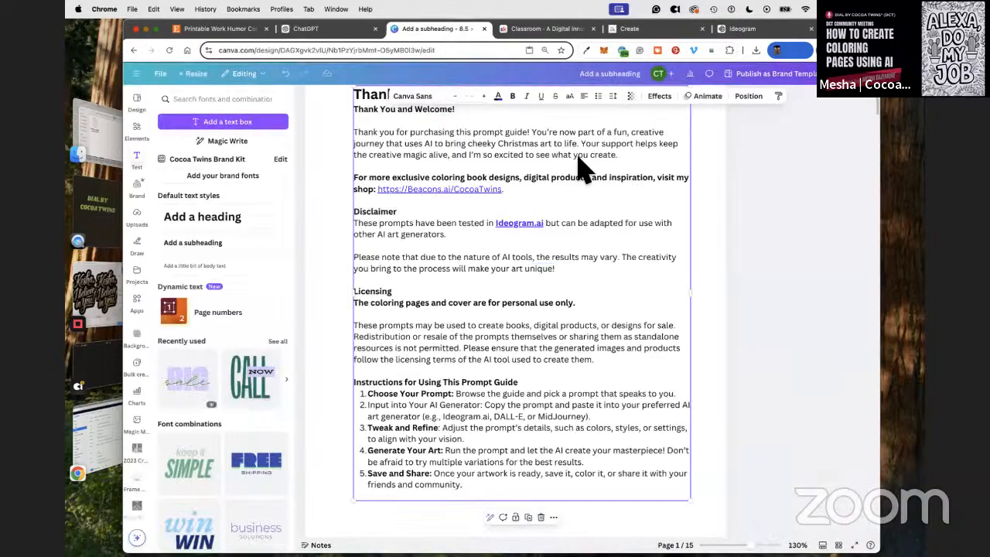
pyautogui.scroll(2, 603, 182)
pyautogui.click(692, 116)
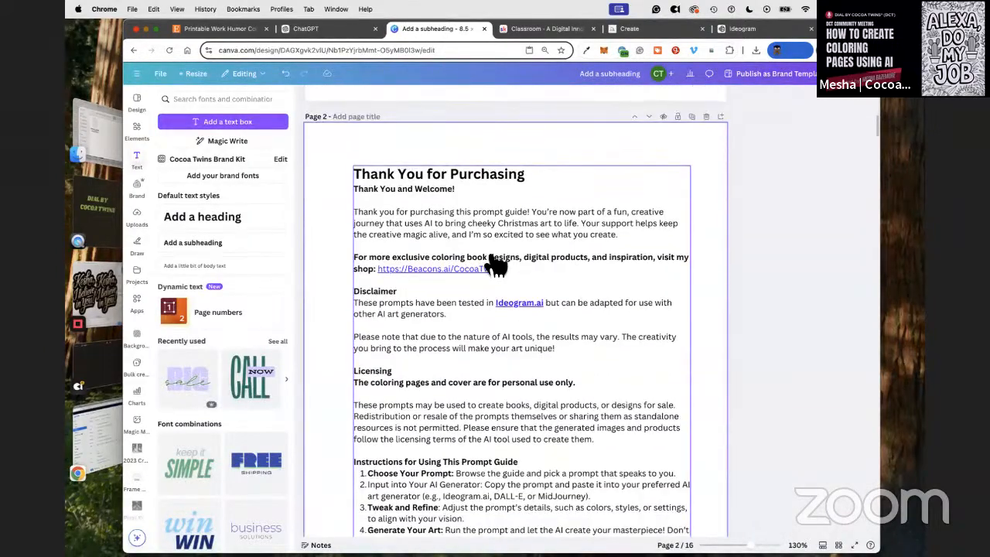
# Step: Replace all text below "Thank You and Welcome!" on page 2 with the copied "I've Created the Art, Now What?" section
pyautogui.click(372, 214)
pyautogui.click(354, 214)
pyautogui.moveTo(381, 222); pyautogui.dragTo(500, 276)
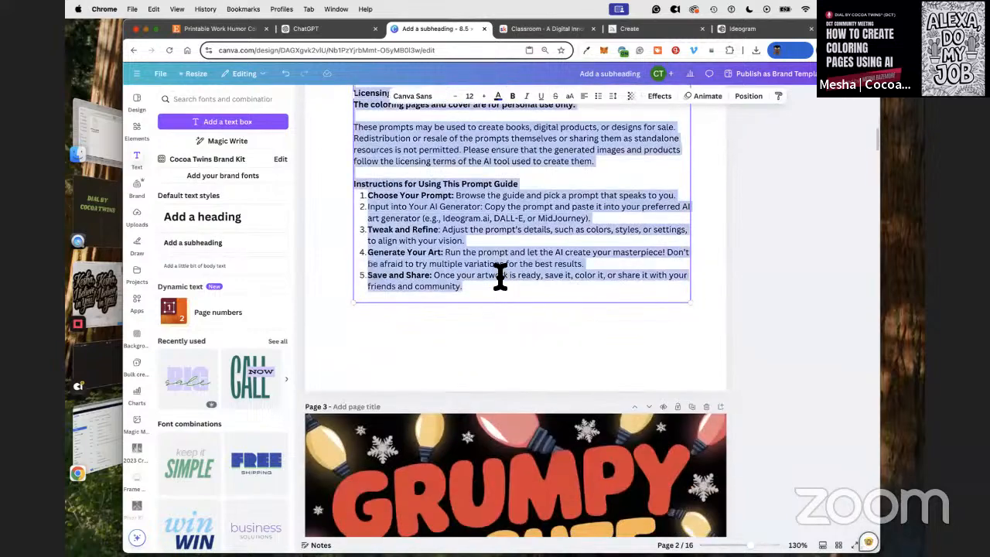
pyautogui.scroll(4, 500, 276)
pyautogui.rightClick(397, 252)
pyautogui.click(436, 339)
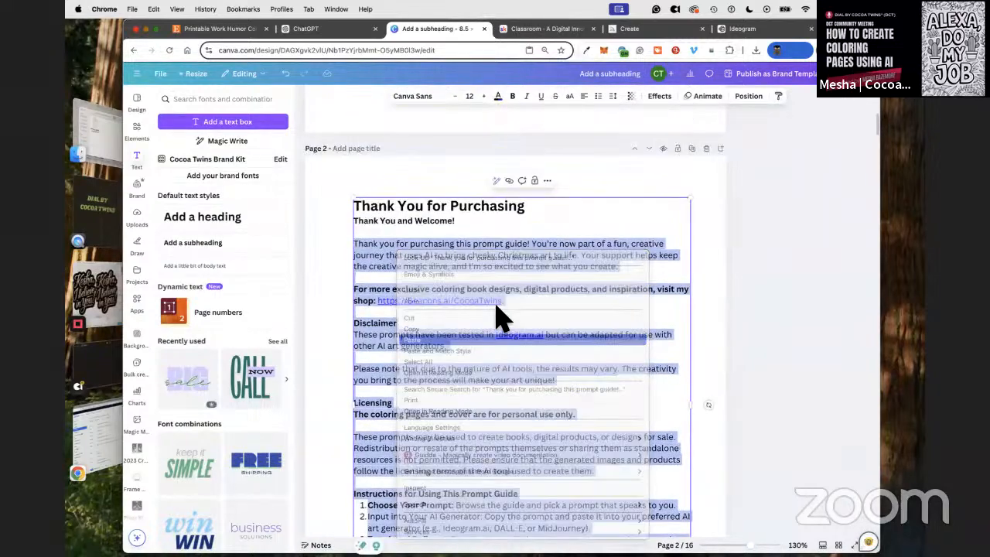
# Step: Cut the "I've Created the Art, Now What?" line from the page 2 body and paste it over the title "Thank You for Purchasing"
pyautogui.moveTo(480, 246); pyautogui.dragTo(390, 246)
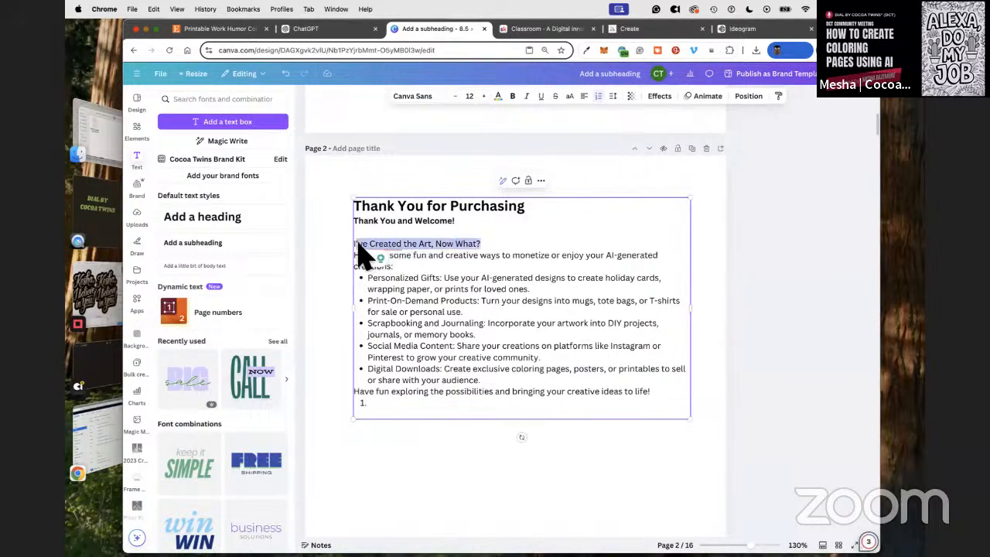
pyautogui.rightClick(376, 246)
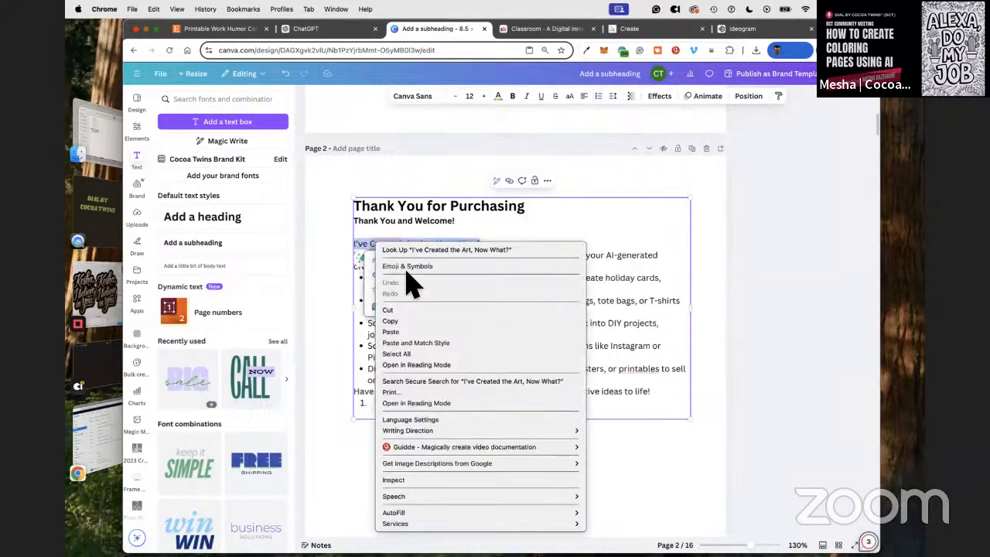
pyautogui.click(410, 308)
pyautogui.moveTo(508, 215); pyautogui.dragTo(367, 214)
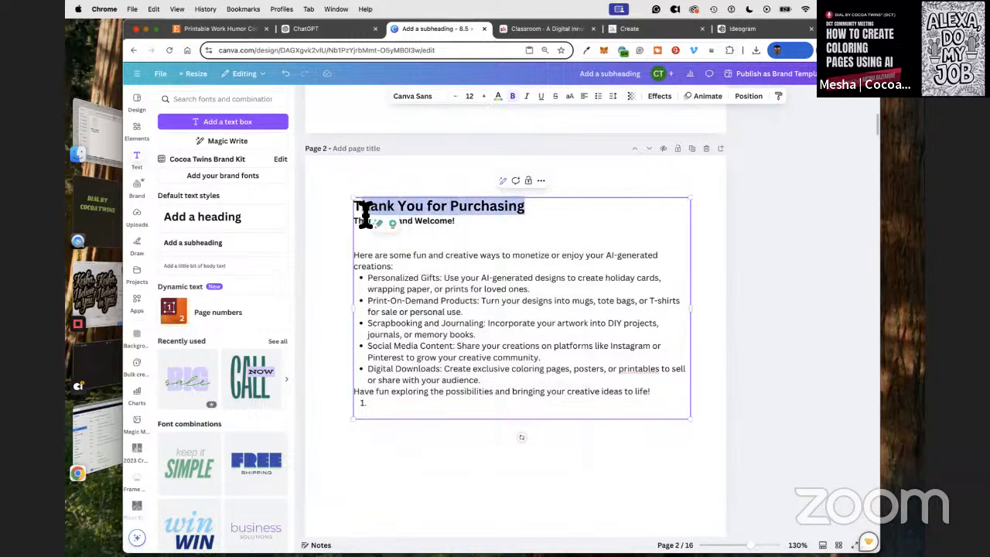
pyautogui.rightClick(382, 206)
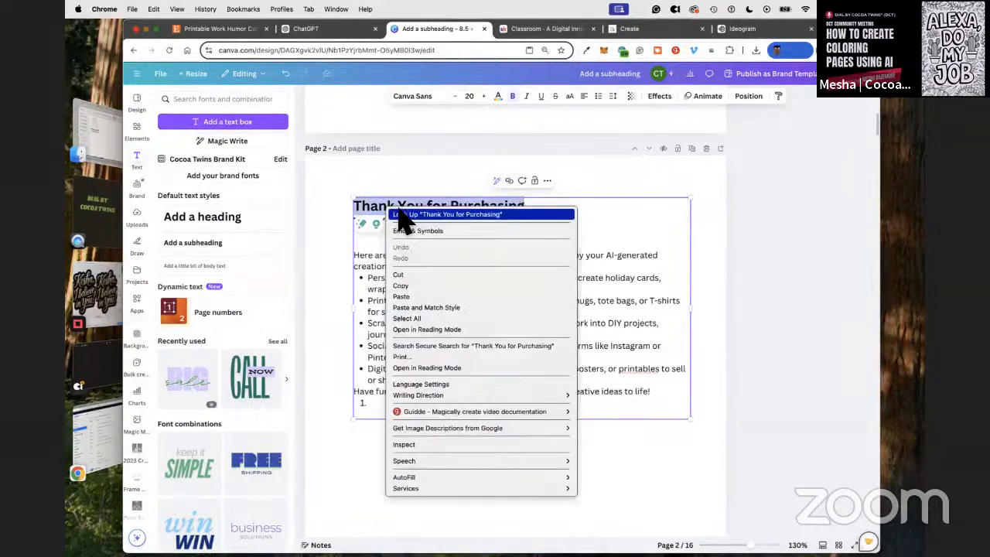
pyautogui.click(408, 300)
# Step: Delete the "Thank You and Welcome!" line and the extra blank lines on page 2, and make the introductory sentence bold
pyautogui.moveTo(467, 226); pyautogui.dragTo(361, 228)
pyautogui.press('BackSpace')
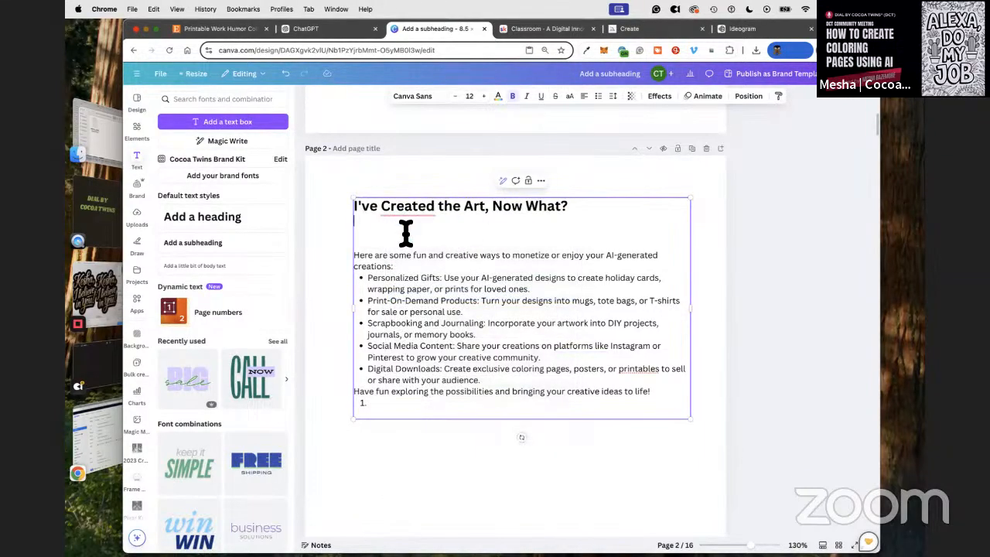
pyautogui.press('BackSpace')
pyautogui.moveTo(416, 246); pyautogui.dragTo(357, 234)
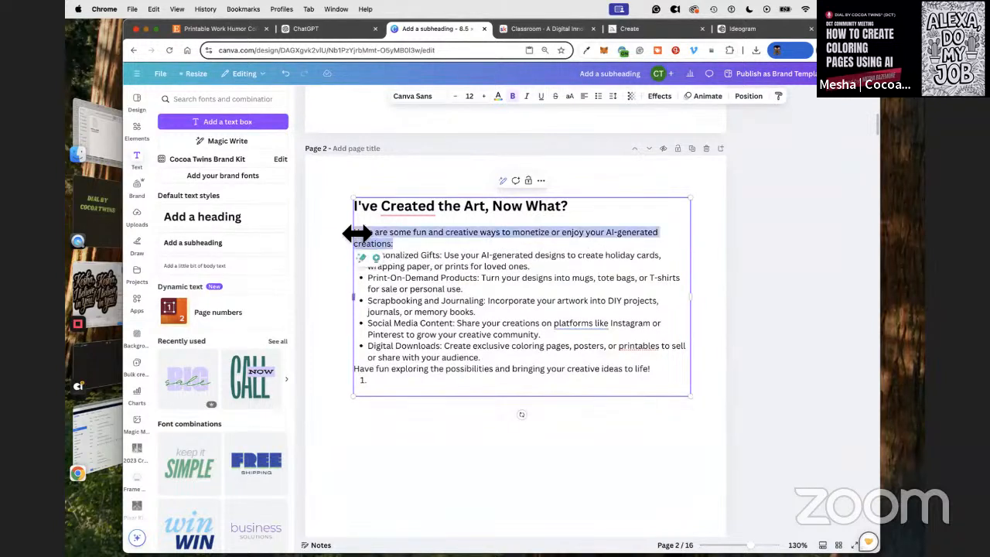
pyautogui.click(512, 97)
# Step: Remove the empty numbered item at the end of page 2 and insert a blank line before the closing "Have fun exploring" sentence
pyautogui.click(397, 393)
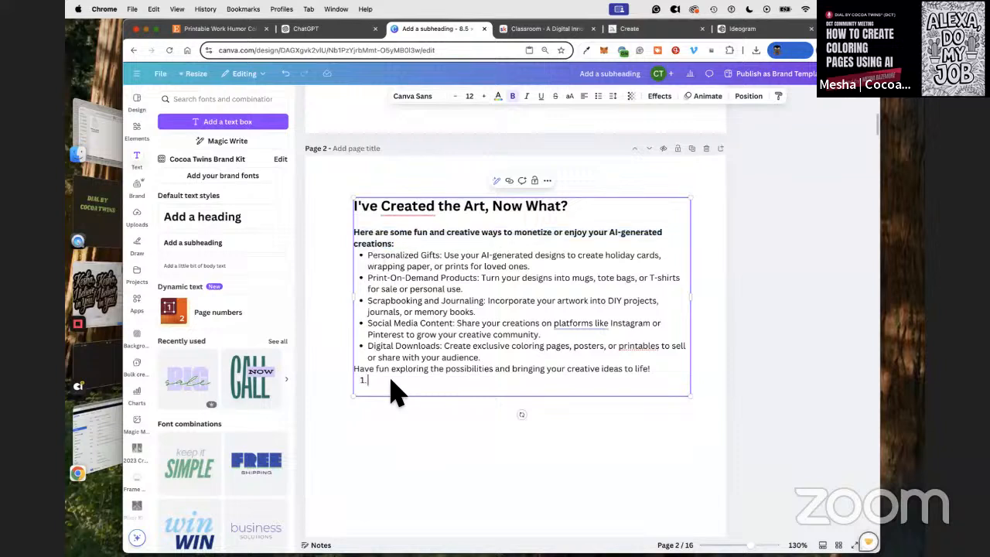
pyautogui.press('BackSpace')
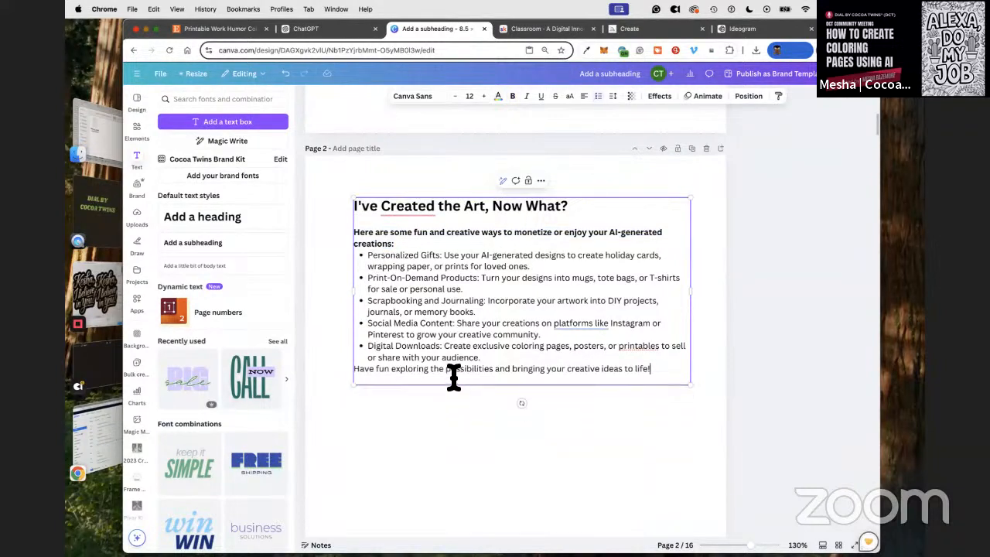
pyautogui.click(495, 359)
pyautogui.press('Return')
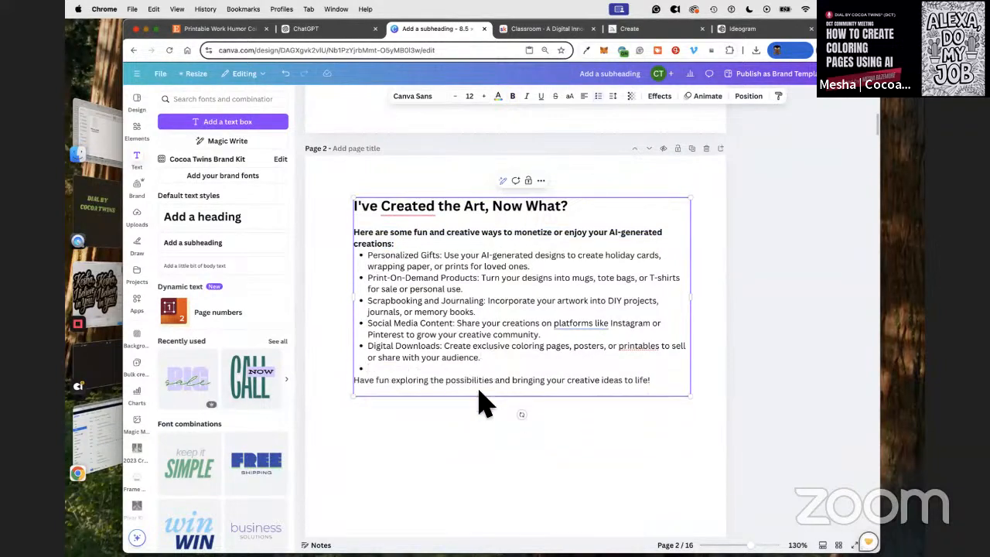
# Step: Make the closing "Have fun exploring the possibilities" sentence on page 2 bold with font size 24
pyautogui.moveTo(648, 380); pyautogui.dragTo(354, 382)
pyautogui.click(512, 96)
pyautogui.click(466, 99)
pyautogui.write('24')
pyautogui.press('Return')
pyautogui.click(758, 414)
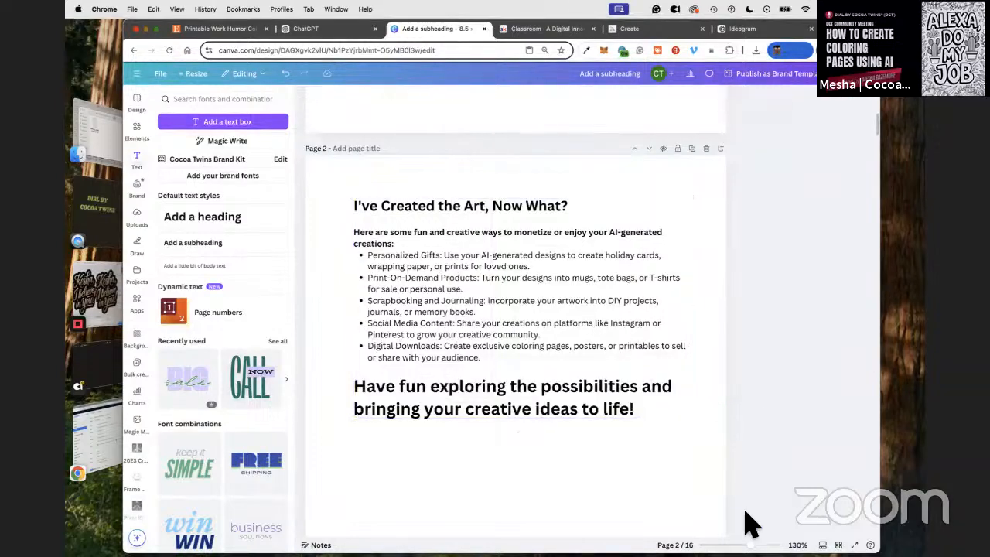
# Step: Nudge the text block on page 1 slightly left to center it horizontally on the page
pyautogui.scroll(-5, 730, 364)
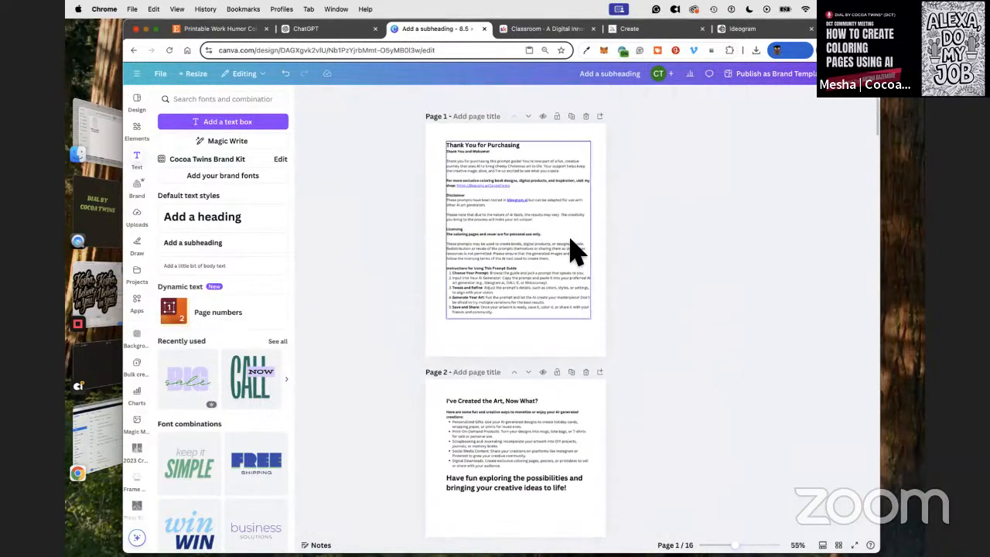
pyautogui.scroll(-3, 563, 263)
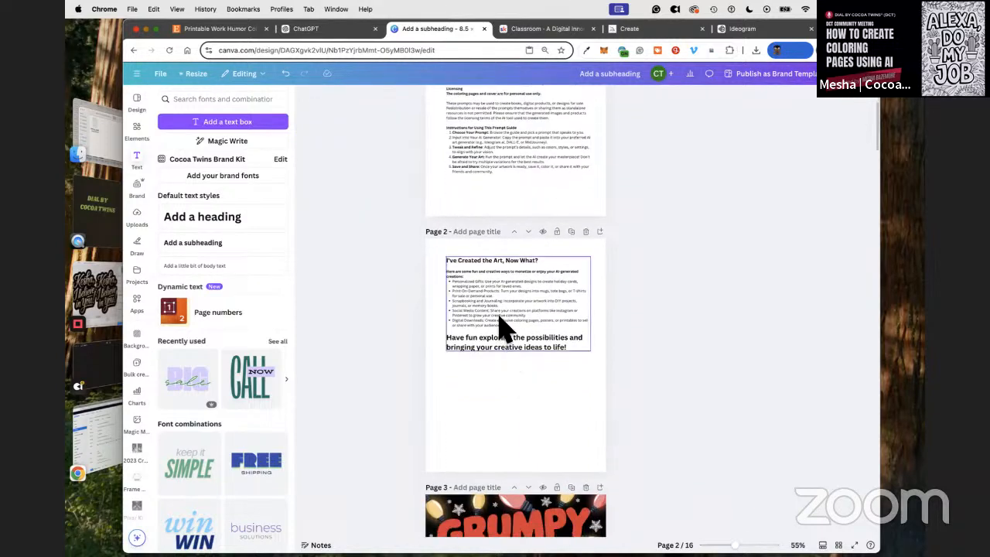
pyautogui.scroll(3, 501, 314)
pyautogui.click(505, 195)
pyautogui.moveTo(562, 197); pyautogui.dragTo(565, 204)
pyautogui.scroll(-4, 593, 335)
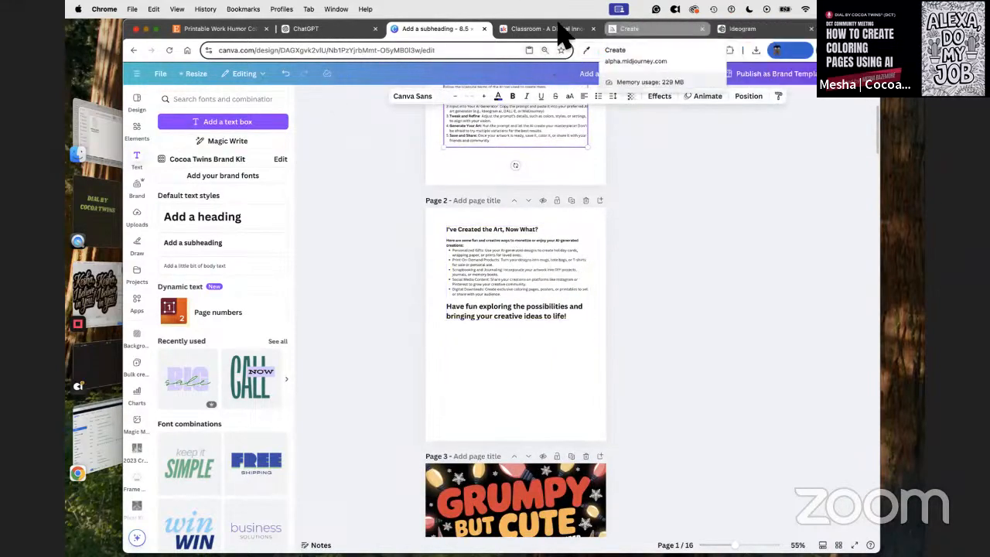
# Step: Switch to ChatGPT and copy the entire "12 Sample Prompts" section, from its heading through prompt 12, "Reindeer in Training"
pyautogui.click(352, 30)
pyautogui.scroll(-5, 464, 270)
pyautogui.moveTo(458, 217); pyautogui.dragTo(588, 299)
pyautogui.scroll(-10, 652, 345)
pyautogui.rightClick(510, 253)
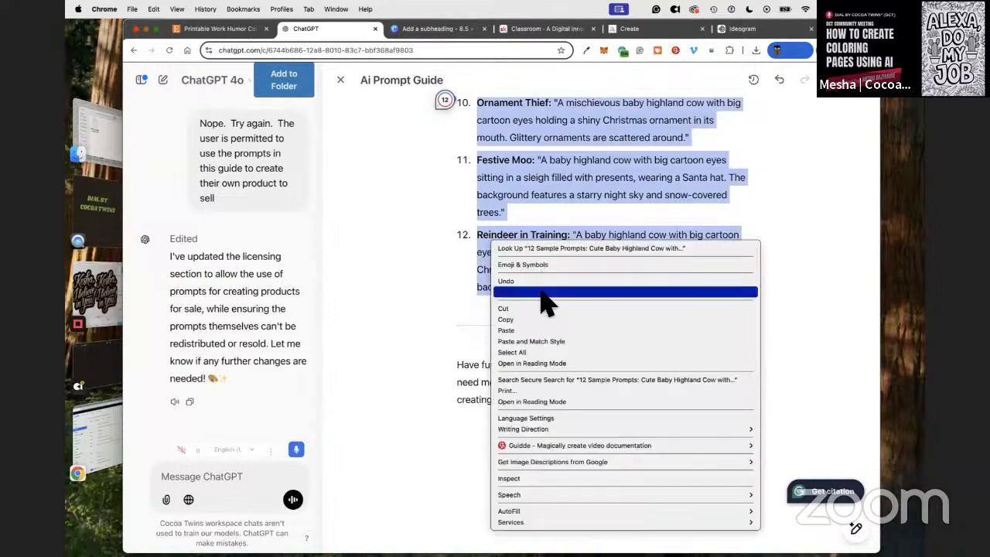
pyautogui.click(538, 317)
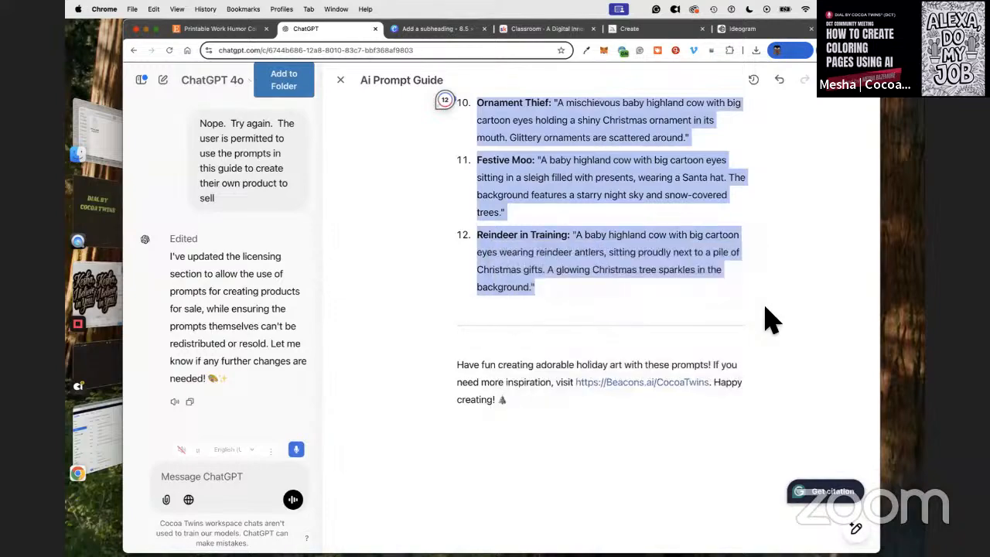
# Step: Copy only the heading "12 Sample Prompts: Cute Baby Highland Cow with Big Cartoon Eyes" from the ChatGPT prompt guide
pyautogui.click(766, 313)
pyautogui.scroll(10, 547, 258)
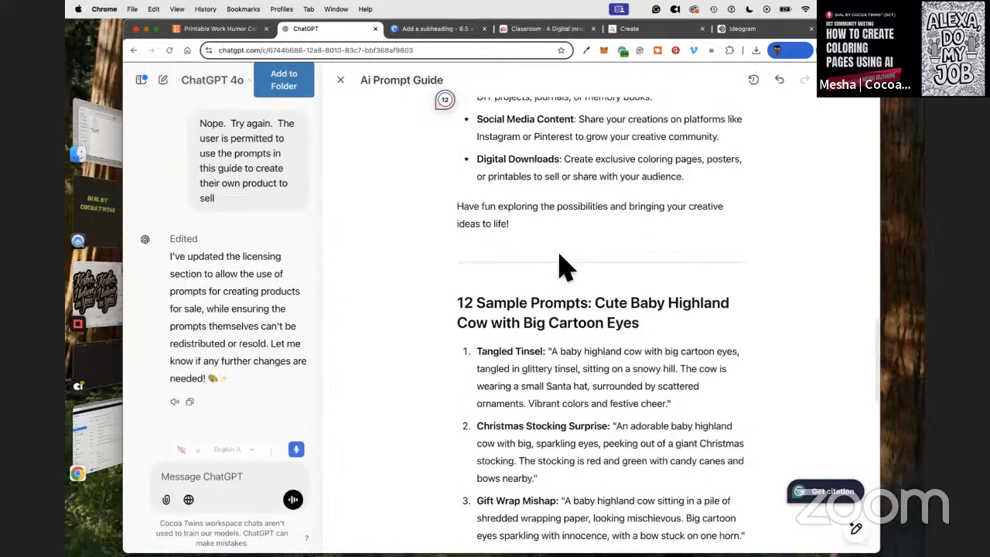
pyautogui.scroll(-2, 615, 309)
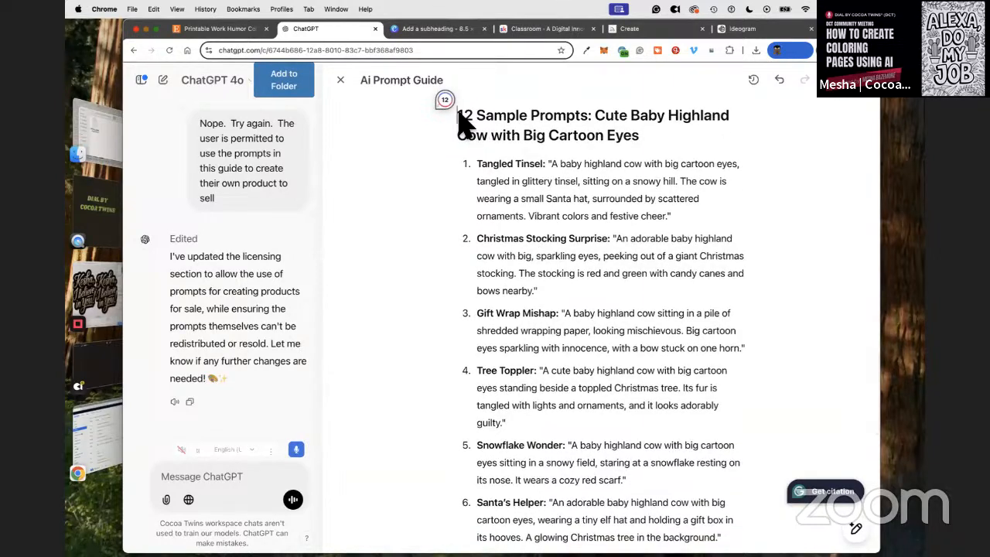
pyautogui.moveTo(457, 116); pyautogui.dragTo(652, 149)
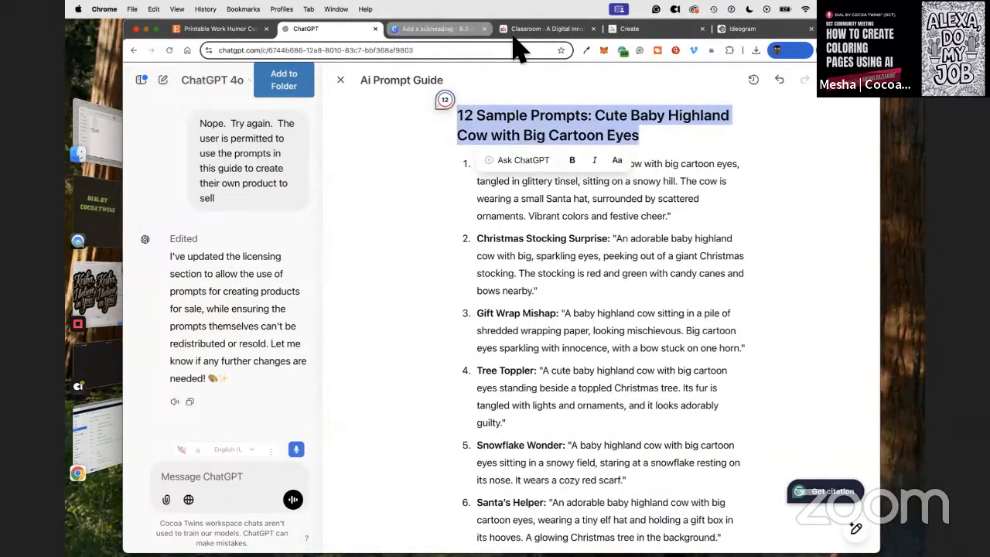
# Step: Switch to the Canva design, duplicate page 2, and replace the copy's title with "12 Sample Prompts: Cute Baby Highland Cow with Big Cartoon Eyes"
pyautogui.click(455, 30)
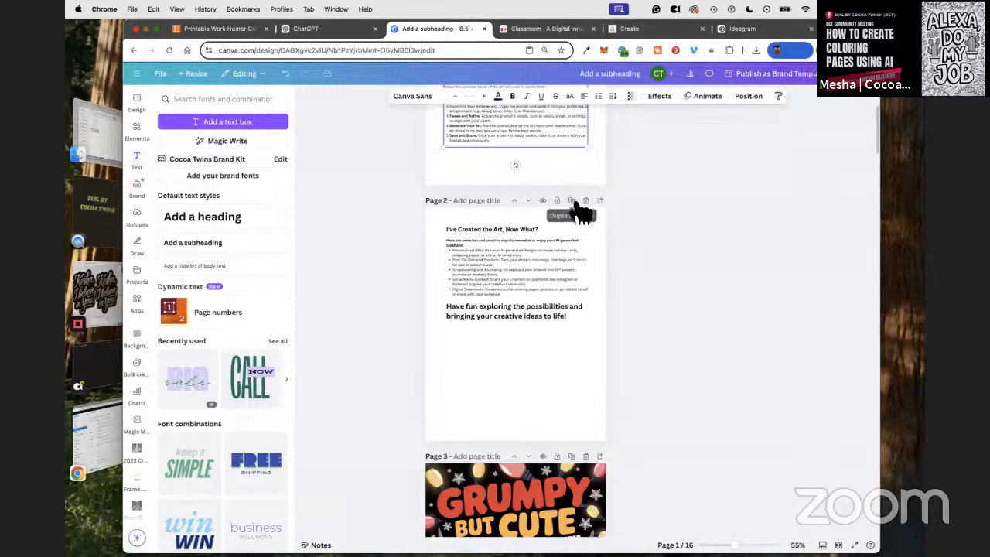
pyautogui.click(572, 202)
pyautogui.click(541, 318)
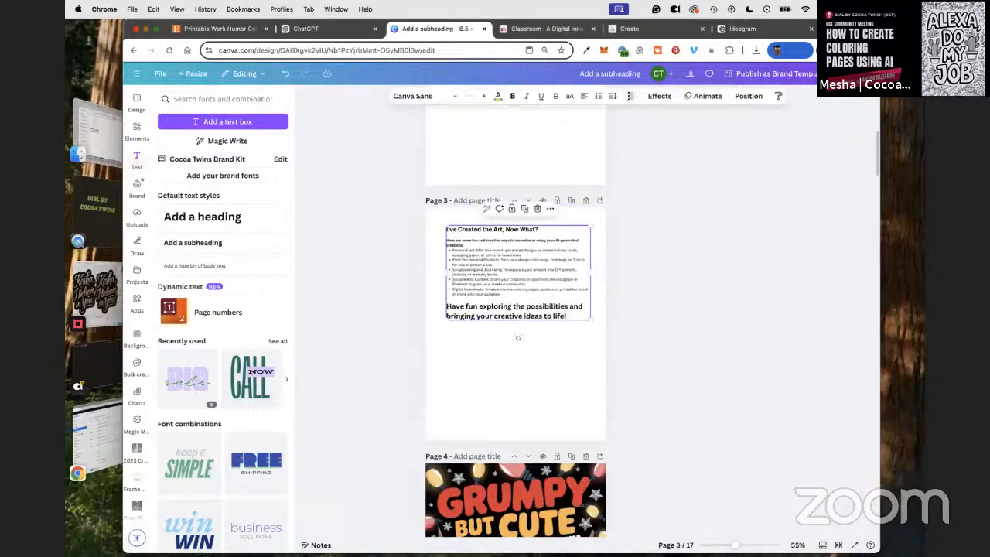
pyautogui.scroll(5, 505, 205)
pyautogui.click(561, 143)
pyautogui.moveTo(581, 128); pyautogui.dragTo(368, 124)
pyautogui.press('super+v')
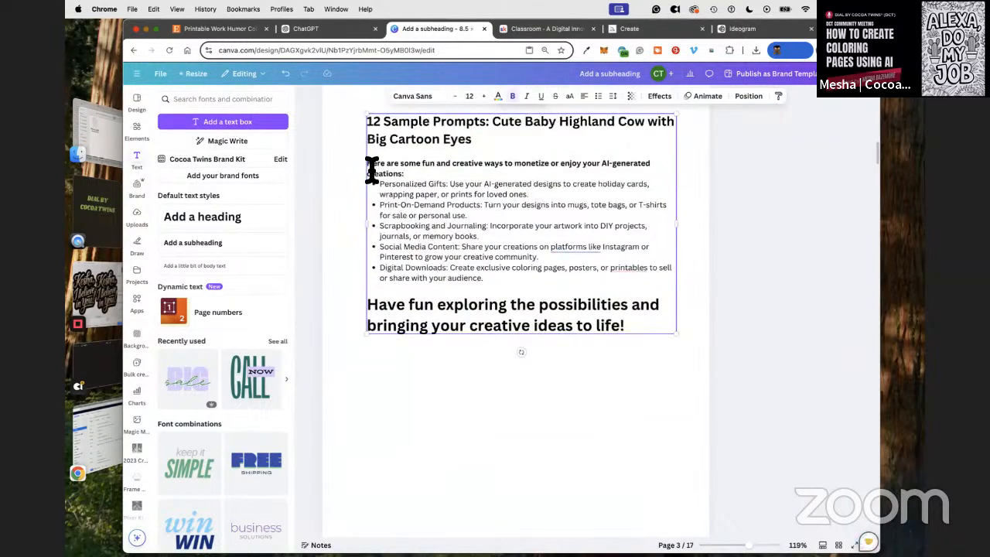
# Step: Try to remove the bold from the body text below page 3's title and set its font size to 12
pyautogui.moveTo(369, 168); pyautogui.dragTo(628, 325)
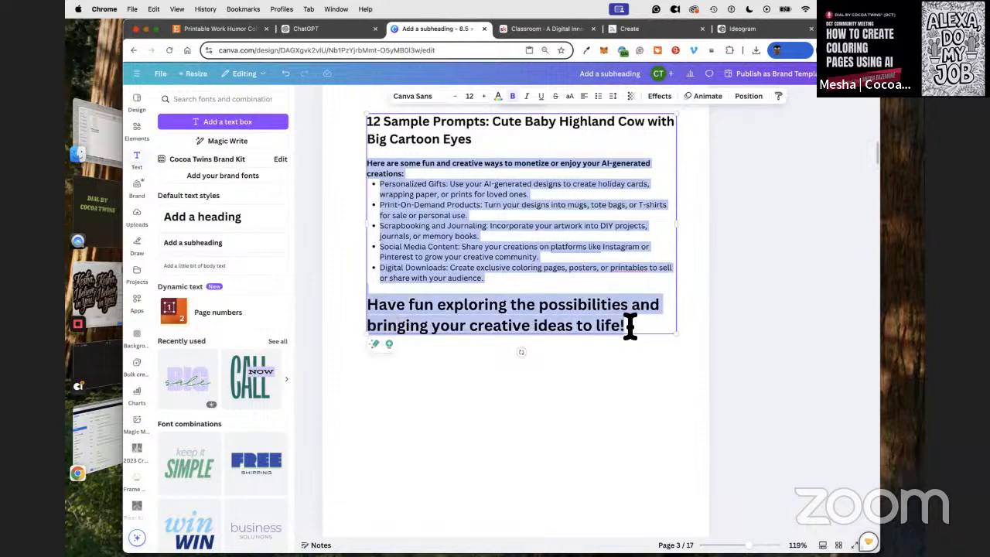
pyautogui.click(513, 97)
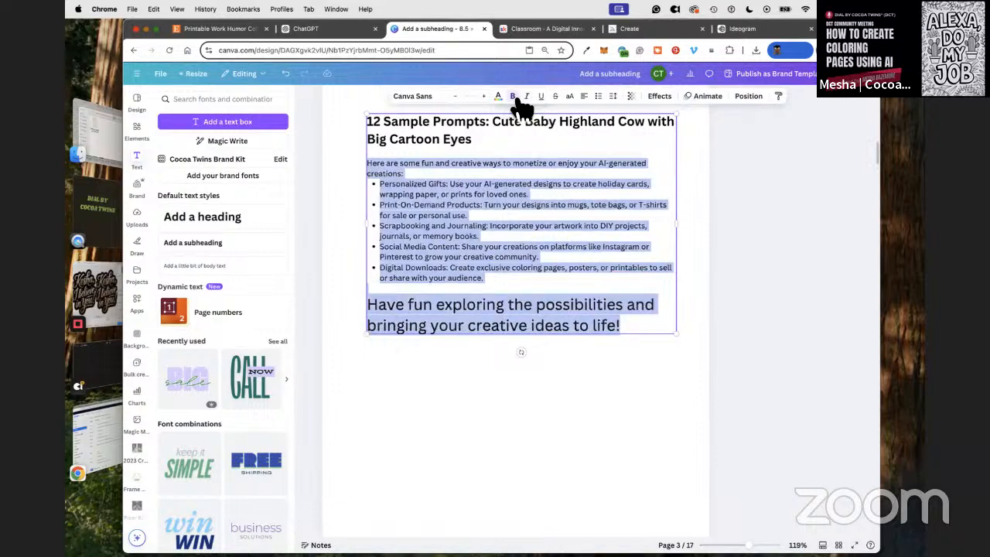
pyautogui.click(475, 97)
pyautogui.write('12')
pyautogui.press('Return')
pyautogui.press('BackSpace')
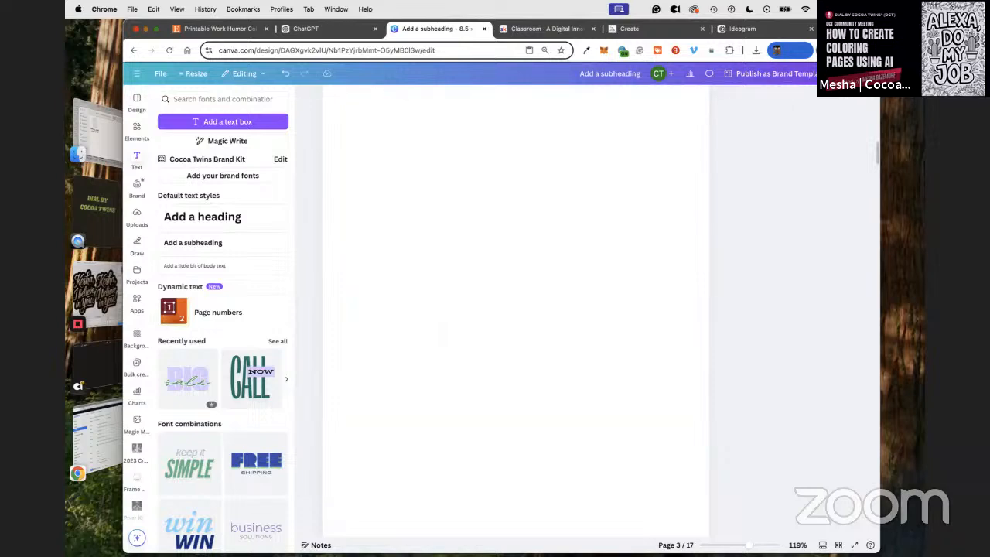
pyautogui.press('super+z')
# Step: Replace all body text below page 3's title with the single bulleted line "Prompts"
pyautogui.moveTo(632, 331); pyautogui.dragTo(371, 170)
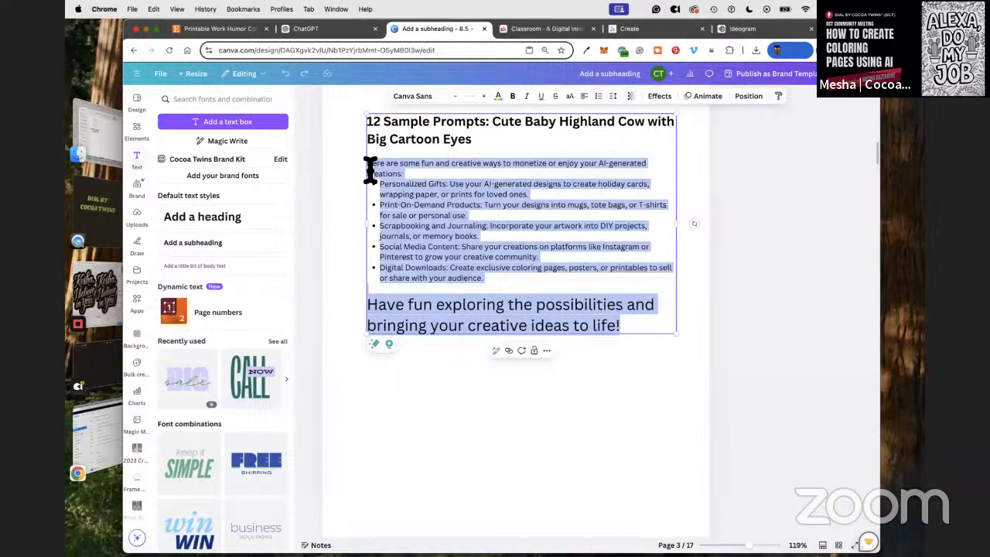
pyautogui.press('BackSpace')
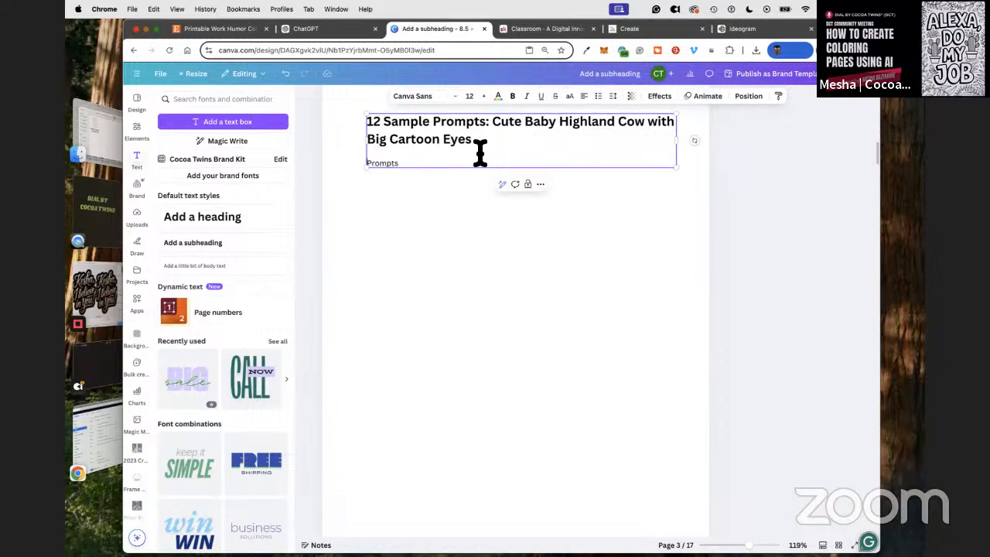
pyautogui.click(599, 96)
pyautogui.click(433, 206)
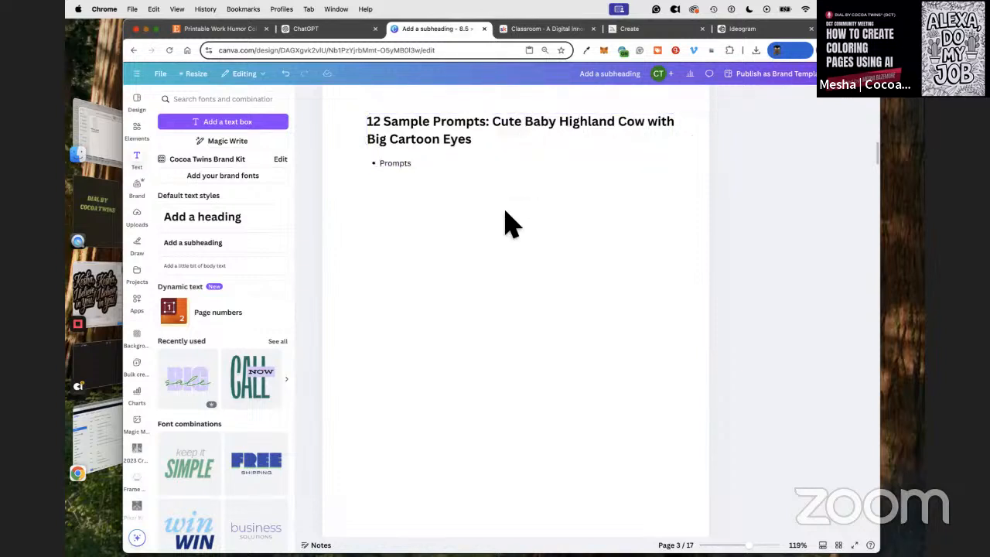
# Step: Show all pages as thumbnails and delete page 3, the "12 Sample Prompts" page
pyautogui.click(838, 545)
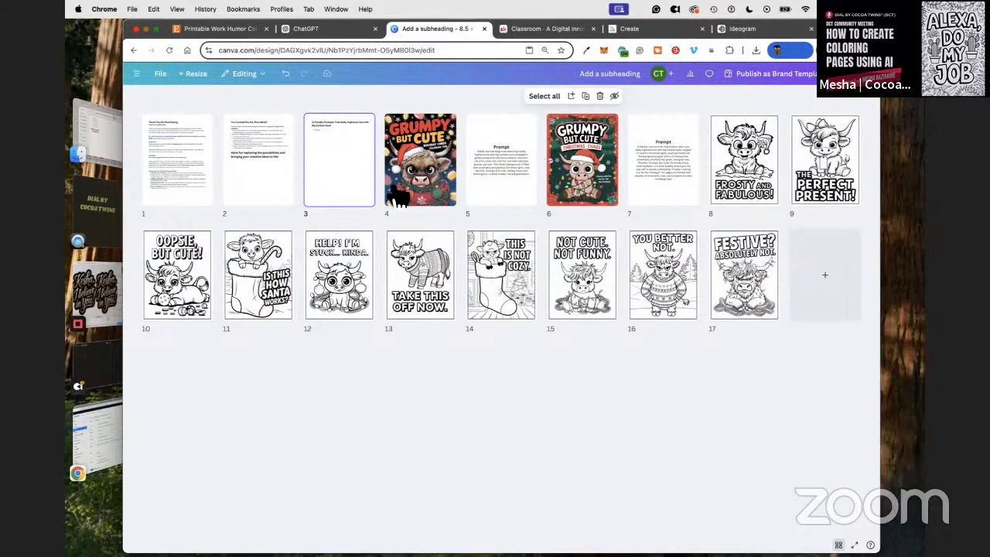
pyautogui.click(366, 120)
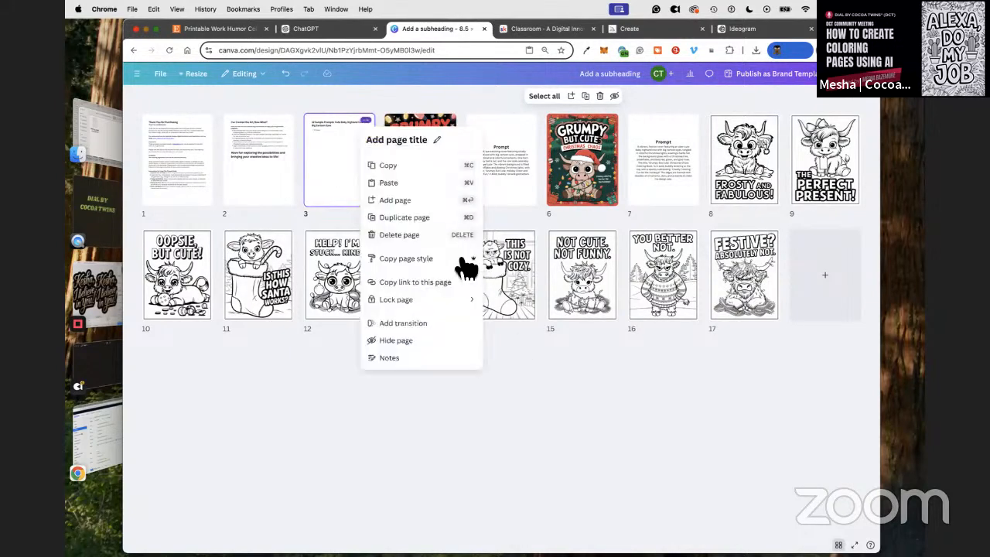
pyautogui.click(444, 247)
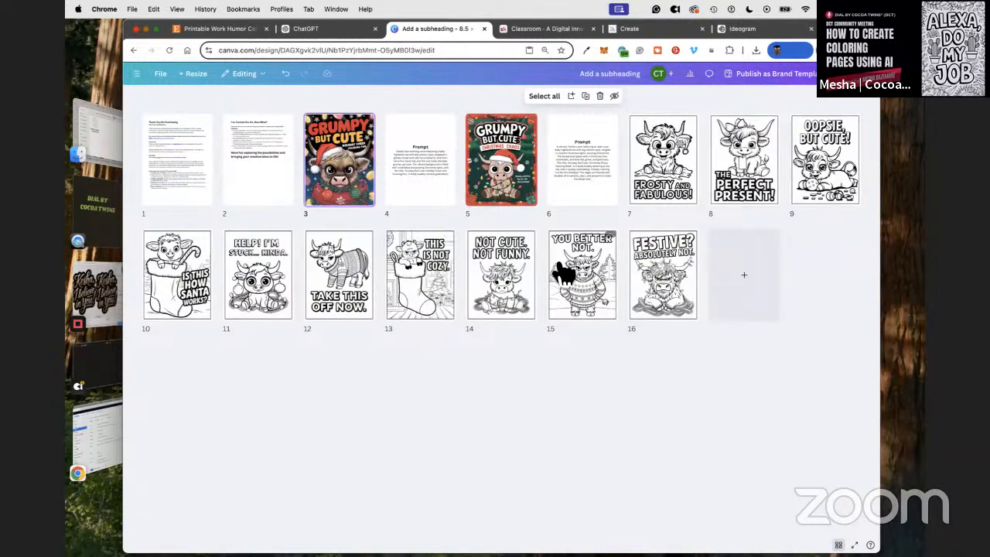
# Step: Rename the design "Grumpy But Cute Prompt Guide and Coloring Book"
pyautogui.moveTo(559, 266); pyautogui.dragTo(537, 267)
pyautogui.click(645, 75)
pyautogui.write('Gr')
pyautogui.write('umpy But Cute')
pyautogui.write(' Prompt')
pyautogui.write(' Guide and COl')
pyautogui.write('L')
pyautogui.press('BackSpace')
pyautogui.press('BackSpace')
pyautogui.write('olro')
pyautogui.press('BackSpace')
pyautogui.press('BackSpace')
pyautogui.write('oring Book')
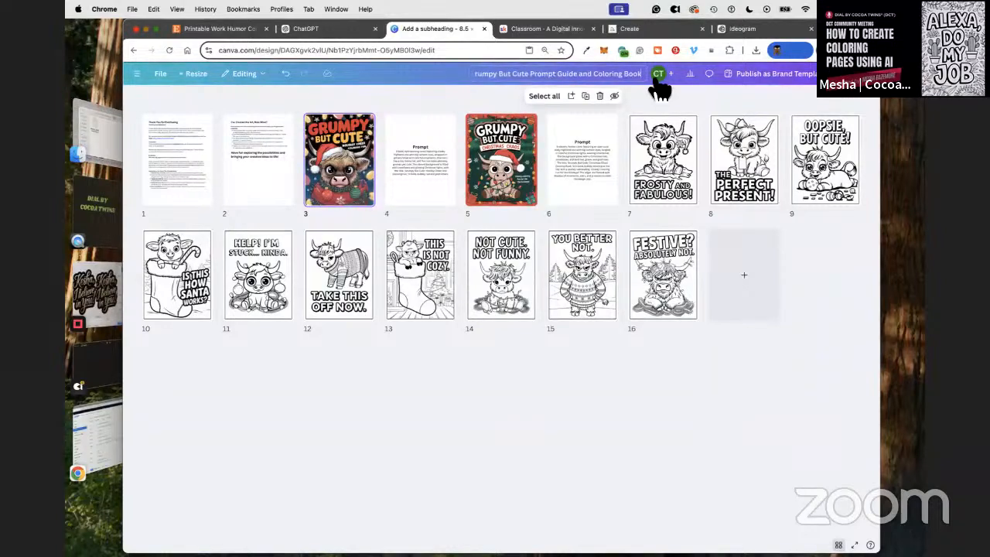
# Step: Choose PDF Standard as the download format for all 16 pages, and close the download settings without downloading
pyautogui.click(864, 87)
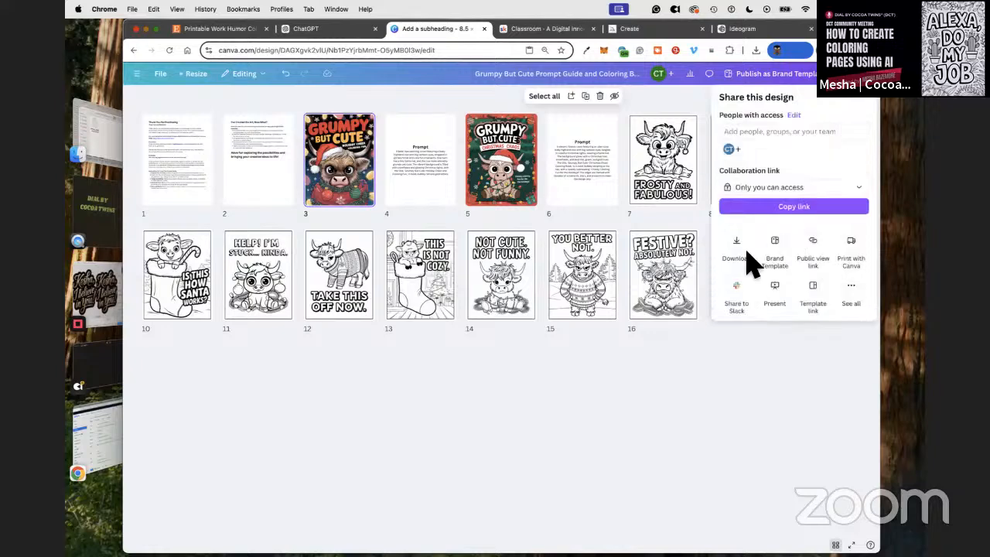
pyautogui.click(747, 250)
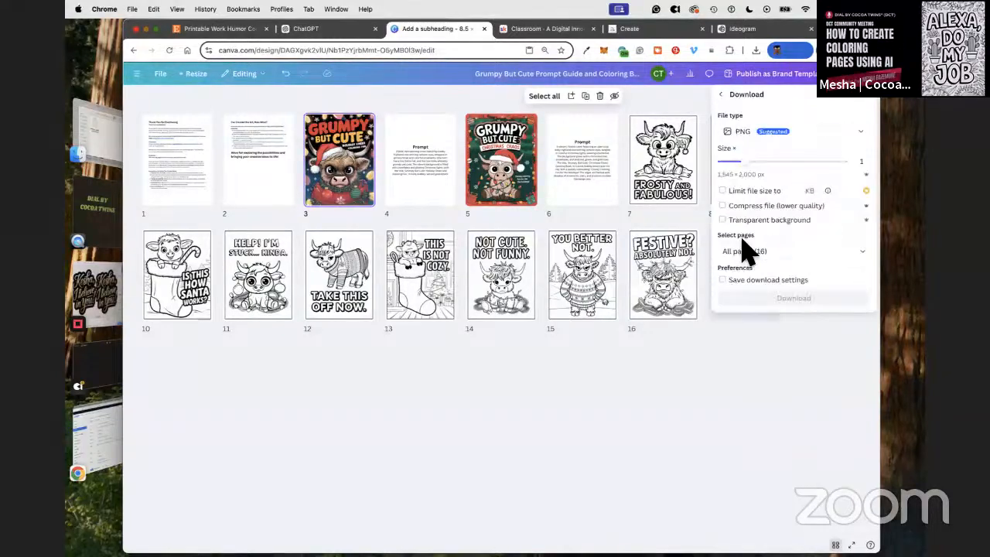
pyautogui.click(794, 134)
pyautogui.click(789, 218)
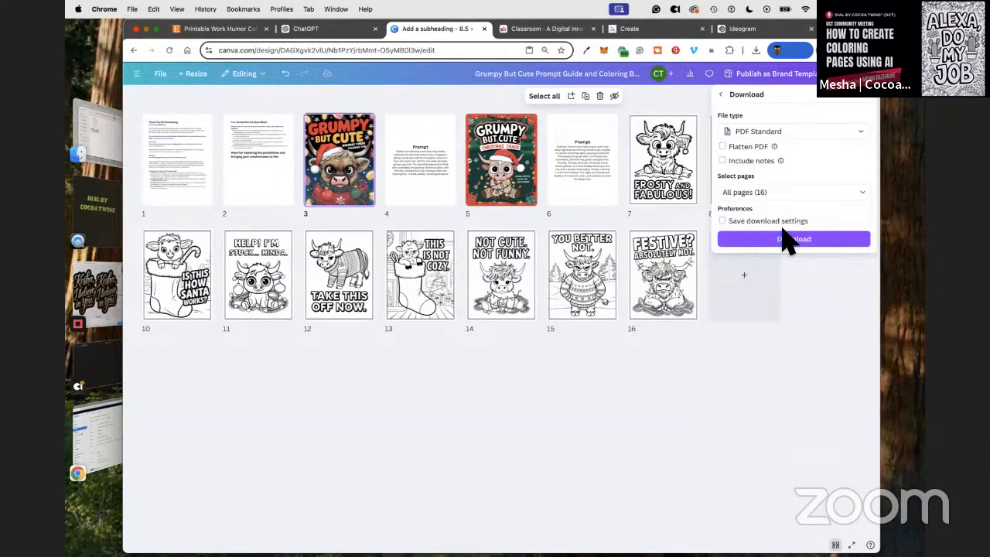
pyautogui.click(791, 352)
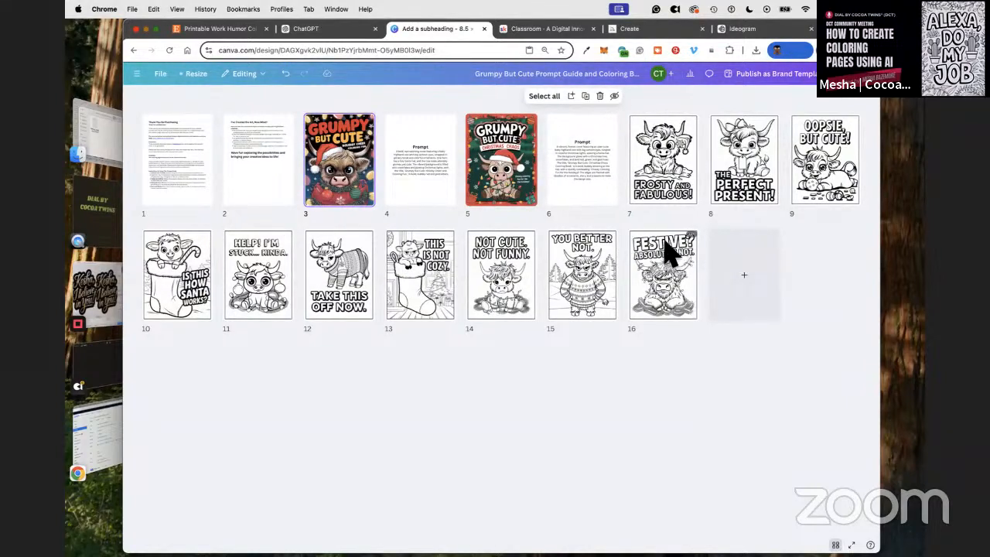
# Step: Open page 7, "Frosty and Fabulous!", at full size and examine the artwork and lettering of the coloring pages through page 11
pyautogui.click(660, 170)
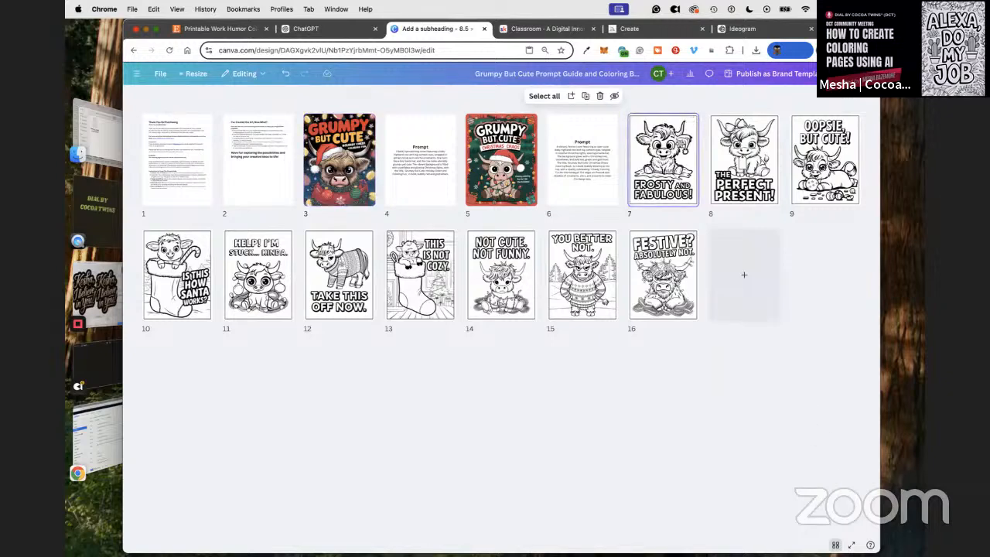
pyautogui.click(836, 544)
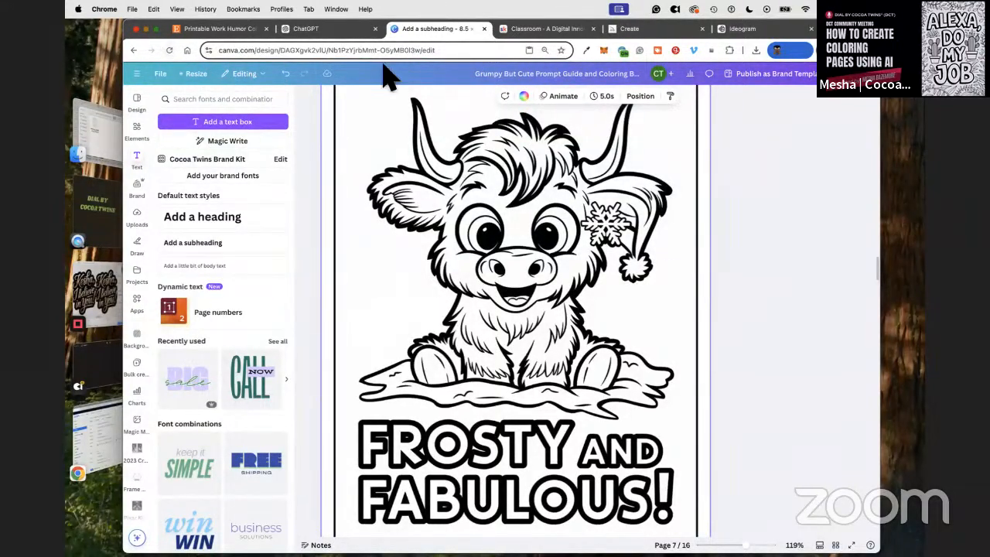
pyautogui.scroll(1, 588, 131)
pyautogui.scroll(5, 619, 139)
pyautogui.scroll(-10, 668, 150)
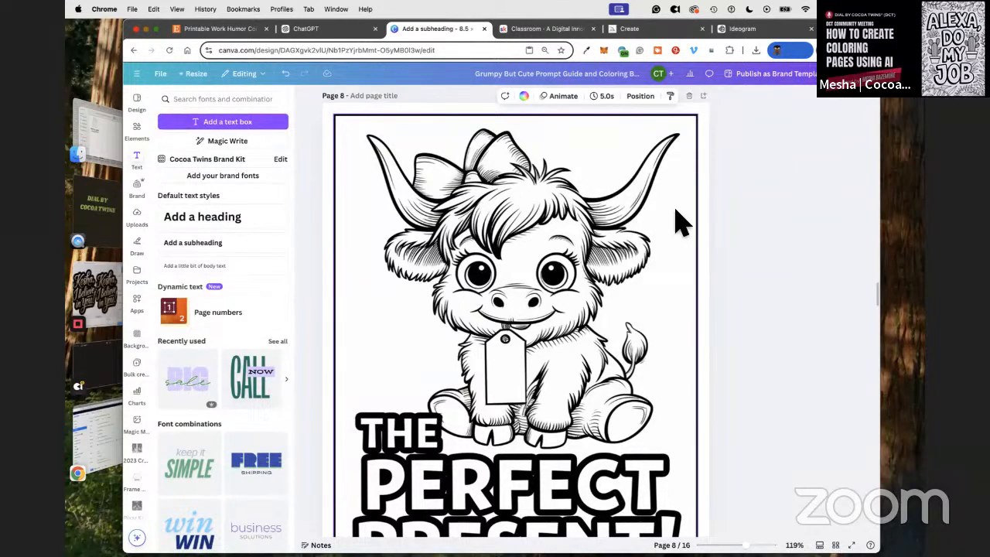
pyautogui.scroll(-8, 541, 240)
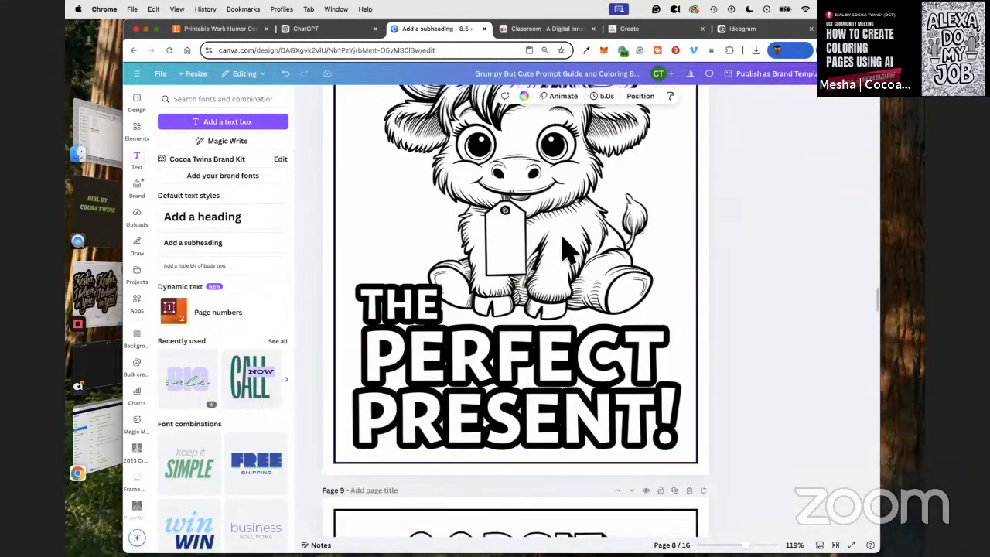
pyautogui.scroll(2, 576, 261)
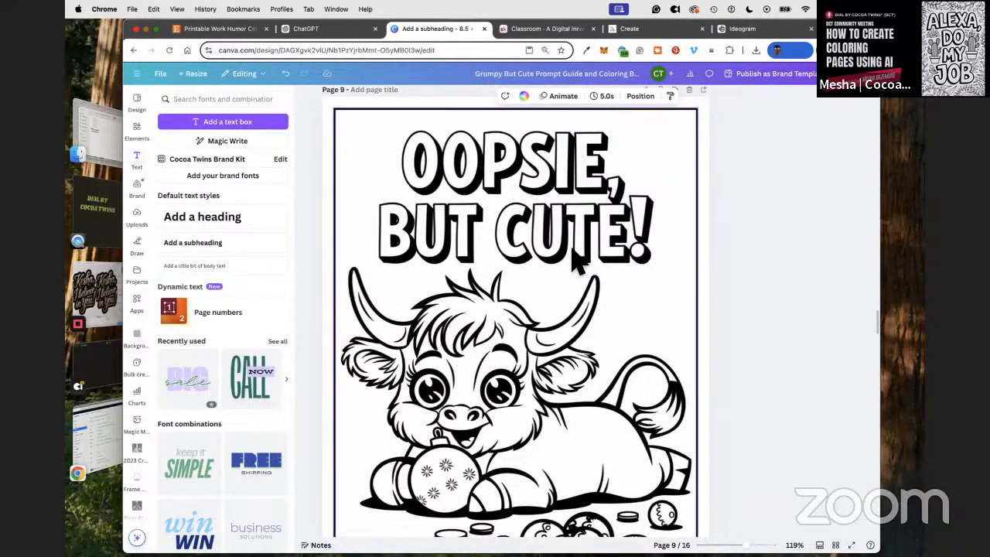
pyautogui.scroll(-2, 484, 290)
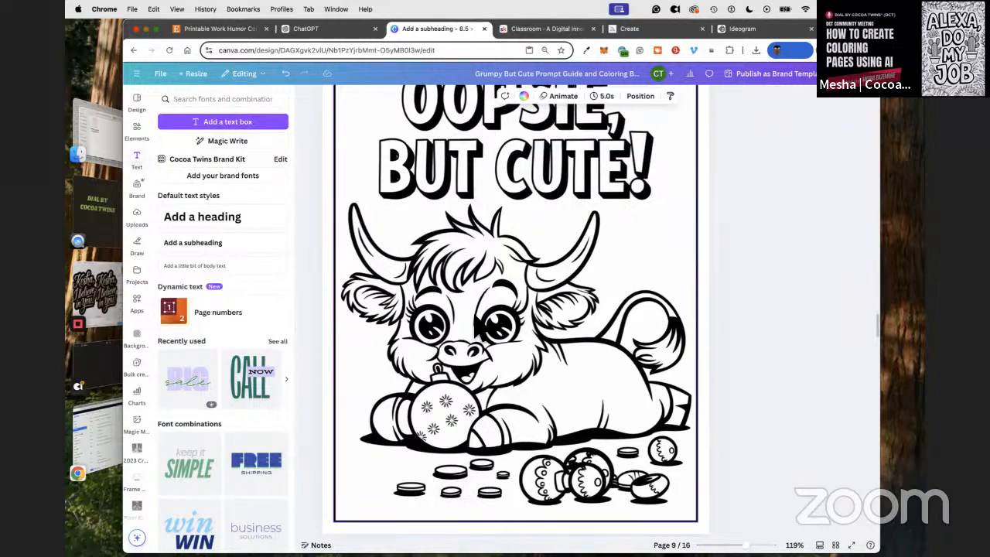
pyautogui.scroll(1, 483, 333)
pyautogui.scroll(-10, 541, 364)
pyautogui.scroll(-5, 553, 364)
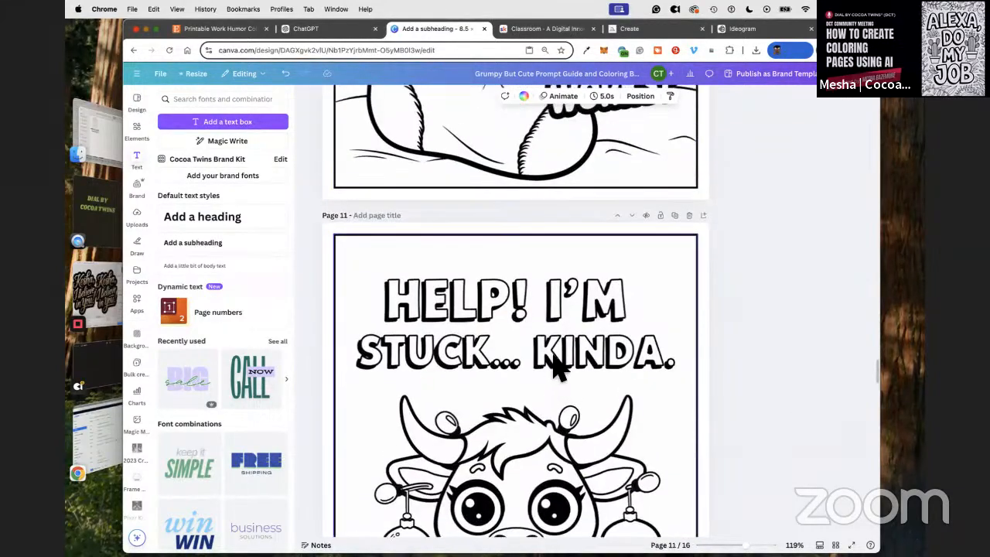
pyautogui.scroll(4, 542, 360)
pyautogui.scroll(2, 543, 361)
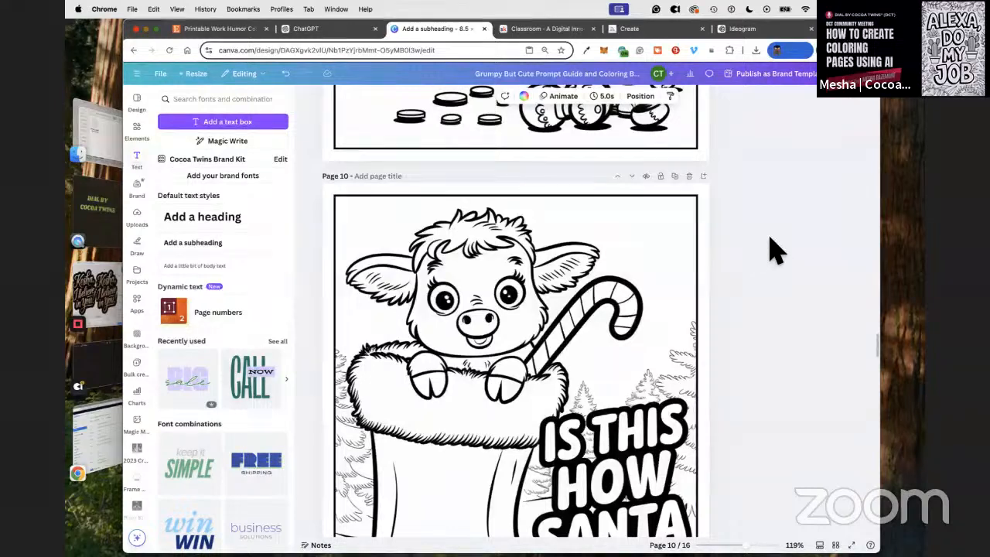
pyautogui.scroll(-3, 789, 254)
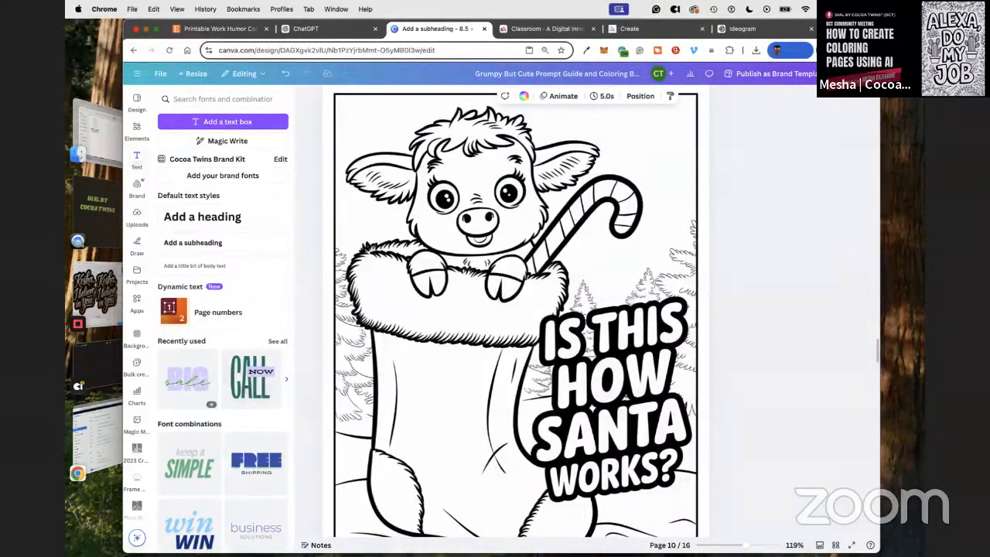
# Step: Switch to the TikTok live stream, open the account's own profile and follow its Beacons link
pyautogui.moveTo(921, 68); pyautogui.dragTo(546, 30)
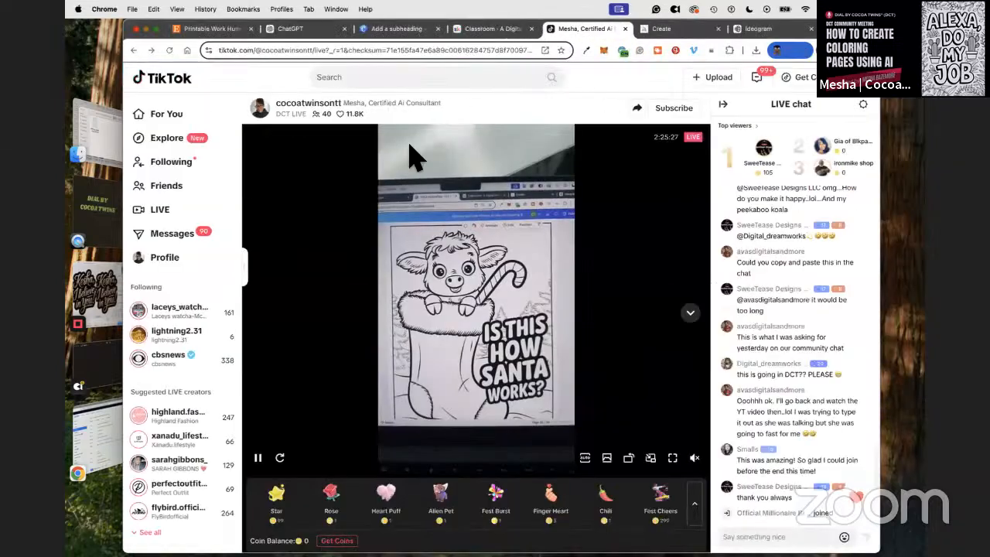
pyautogui.moveTo(861, 79)
pyautogui.click(808, 107)
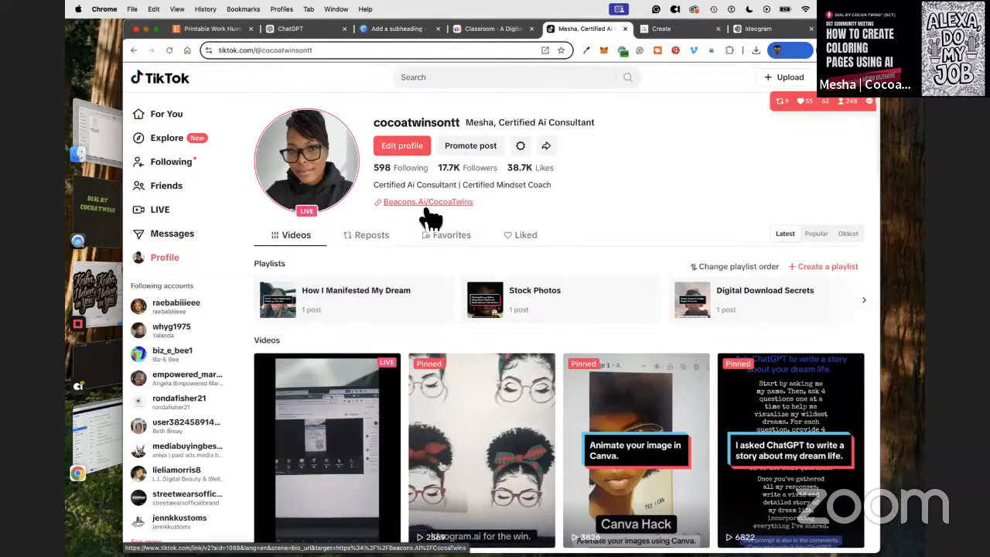
pyautogui.click(427, 210)
pyautogui.click(536, 305)
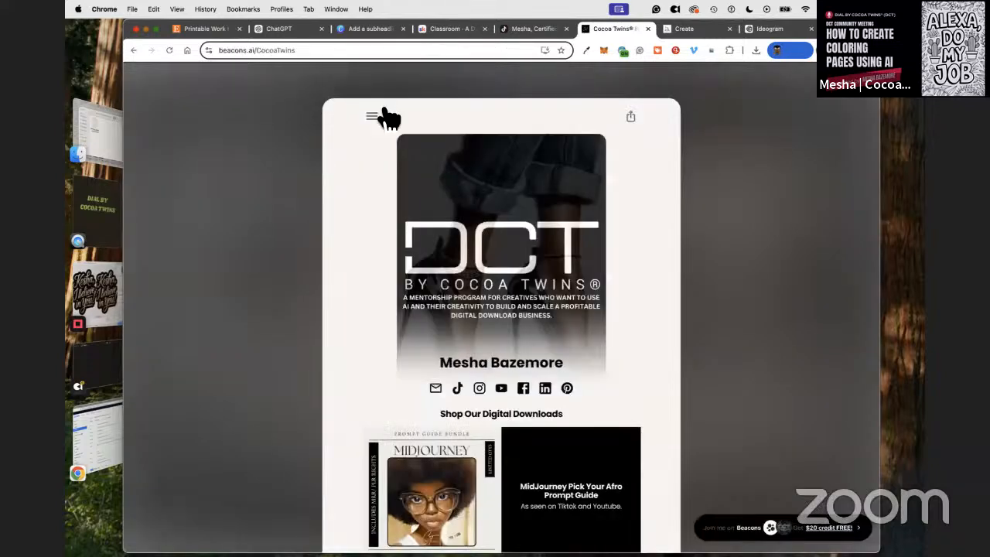
# Step: Open the "Learn Ai On Black Friday" page of the Beacons site and select its web address
pyautogui.click(372, 116)
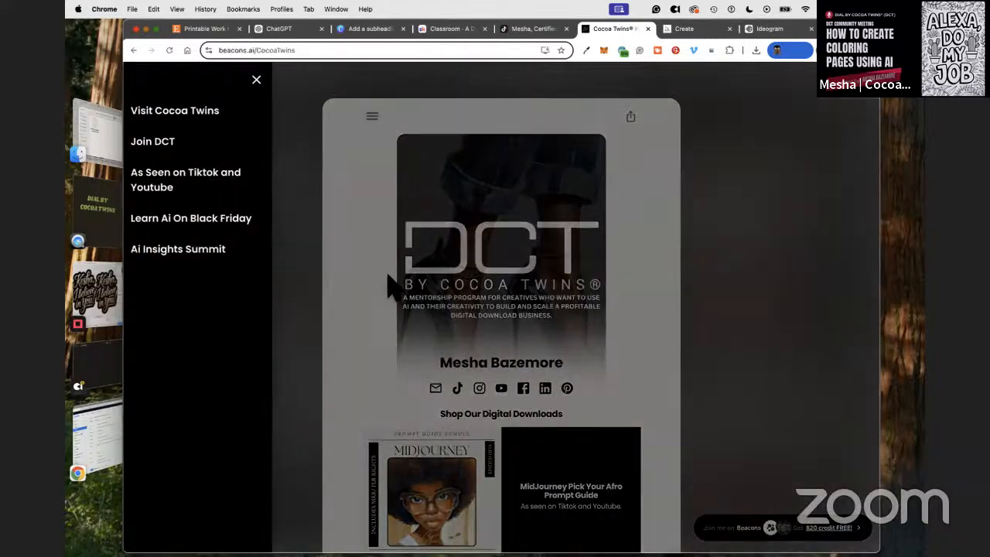
pyautogui.click(217, 232)
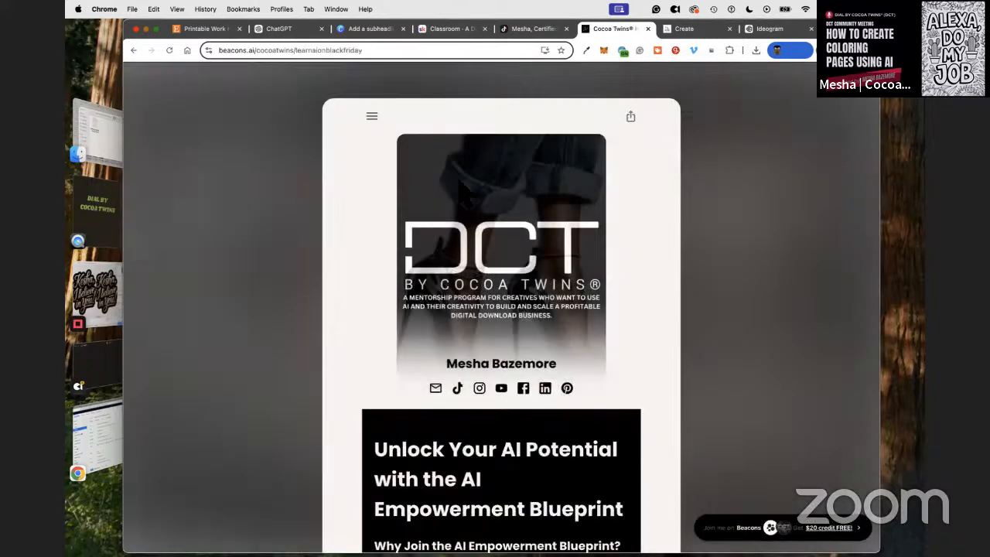
pyautogui.click(402, 54)
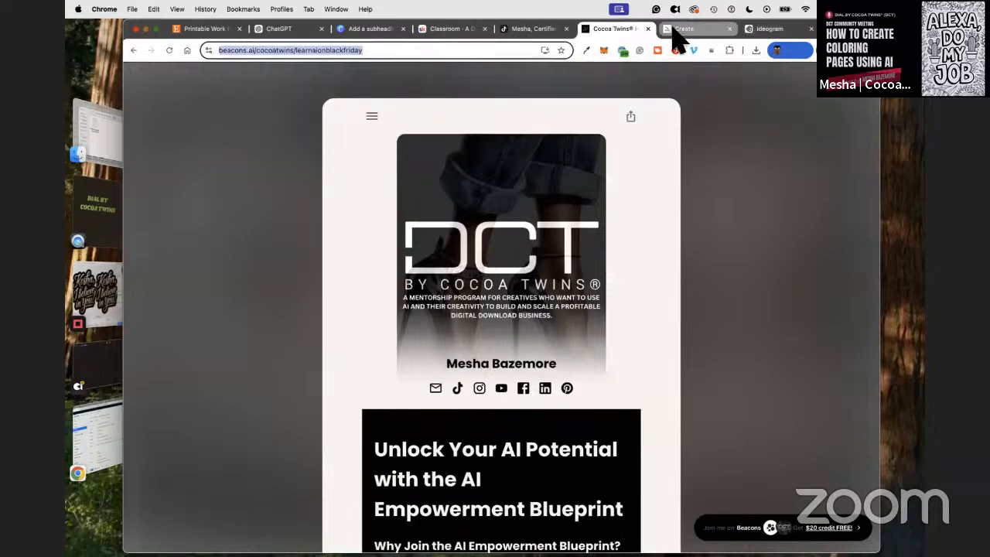
# Step: Go back from the TikTok profile to the live stream and close TikTok
pyautogui.click(512, 31)
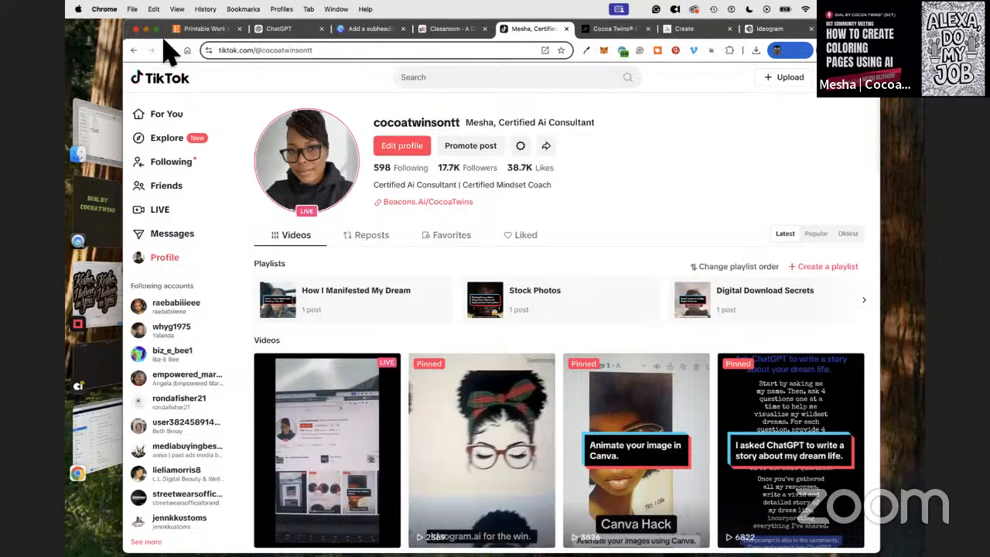
pyautogui.click(134, 49)
pyautogui.click(135, 48)
pyautogui.click(152, 50)
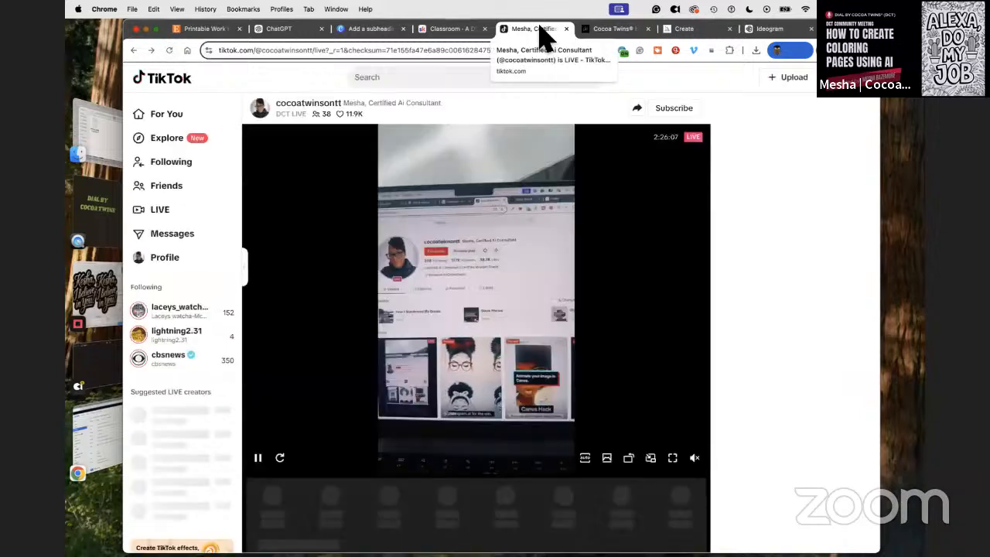
pyautogui.click(566, 29)
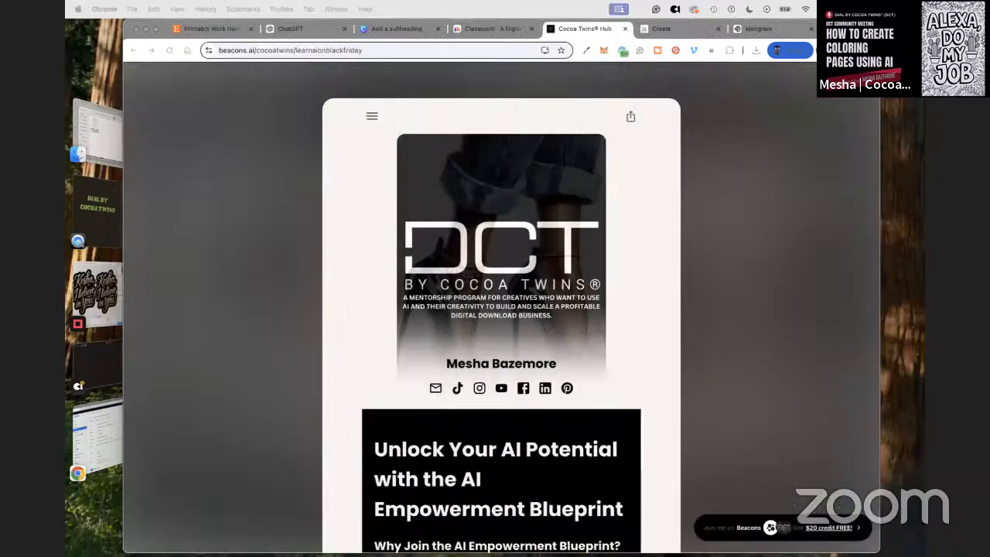